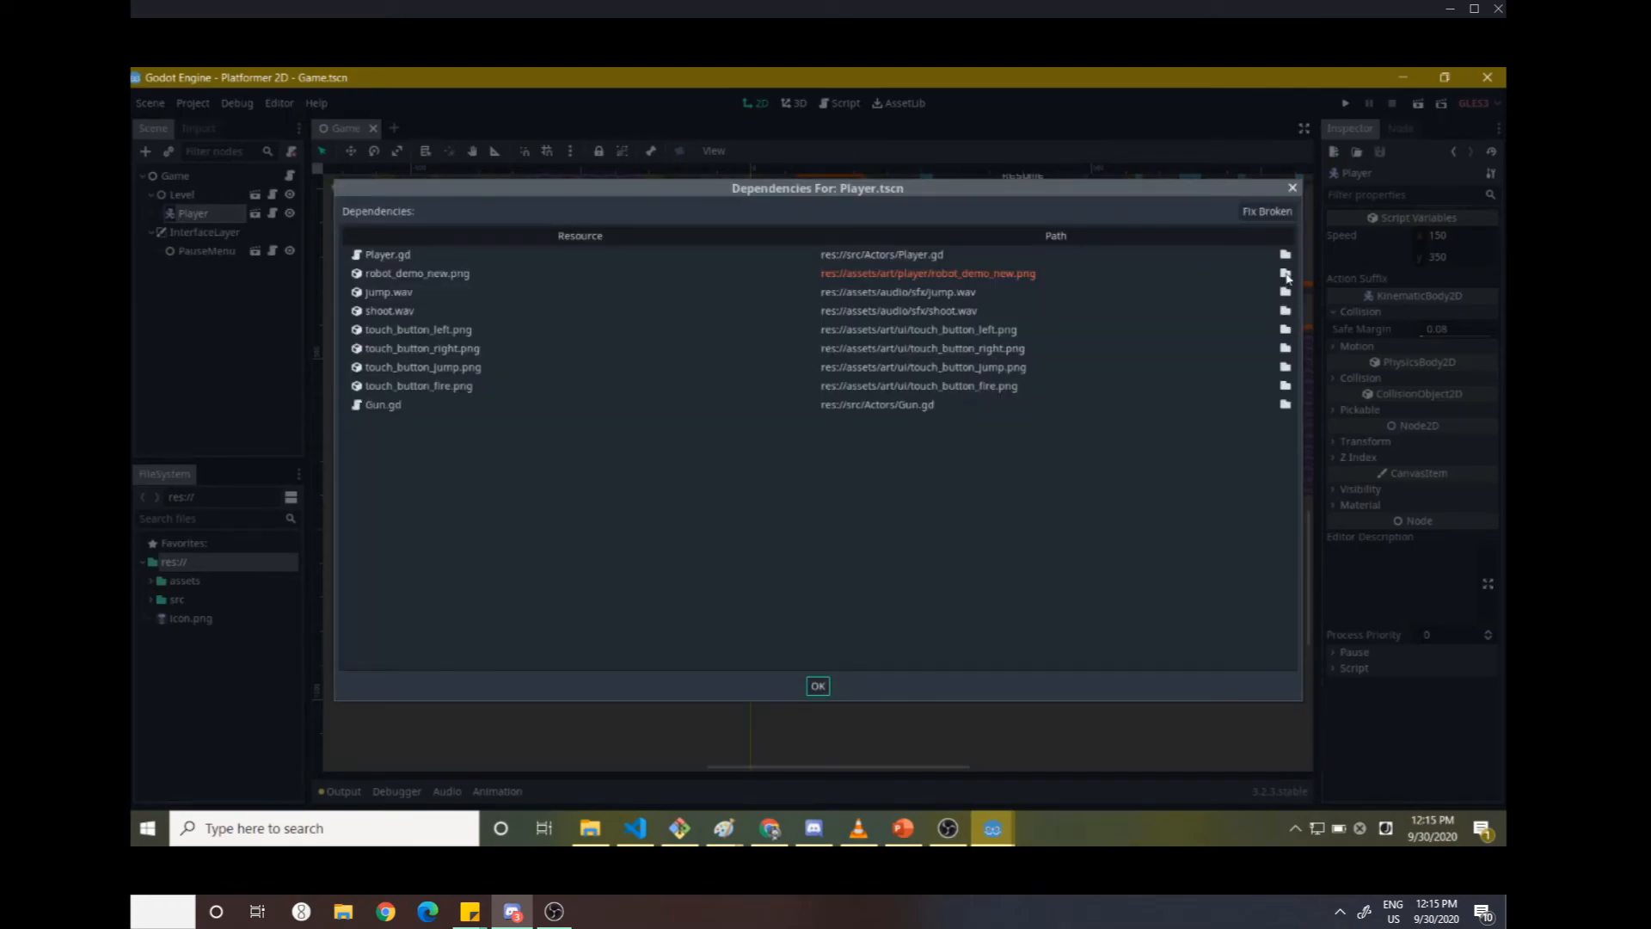
pyautogui.click(1285, 273)
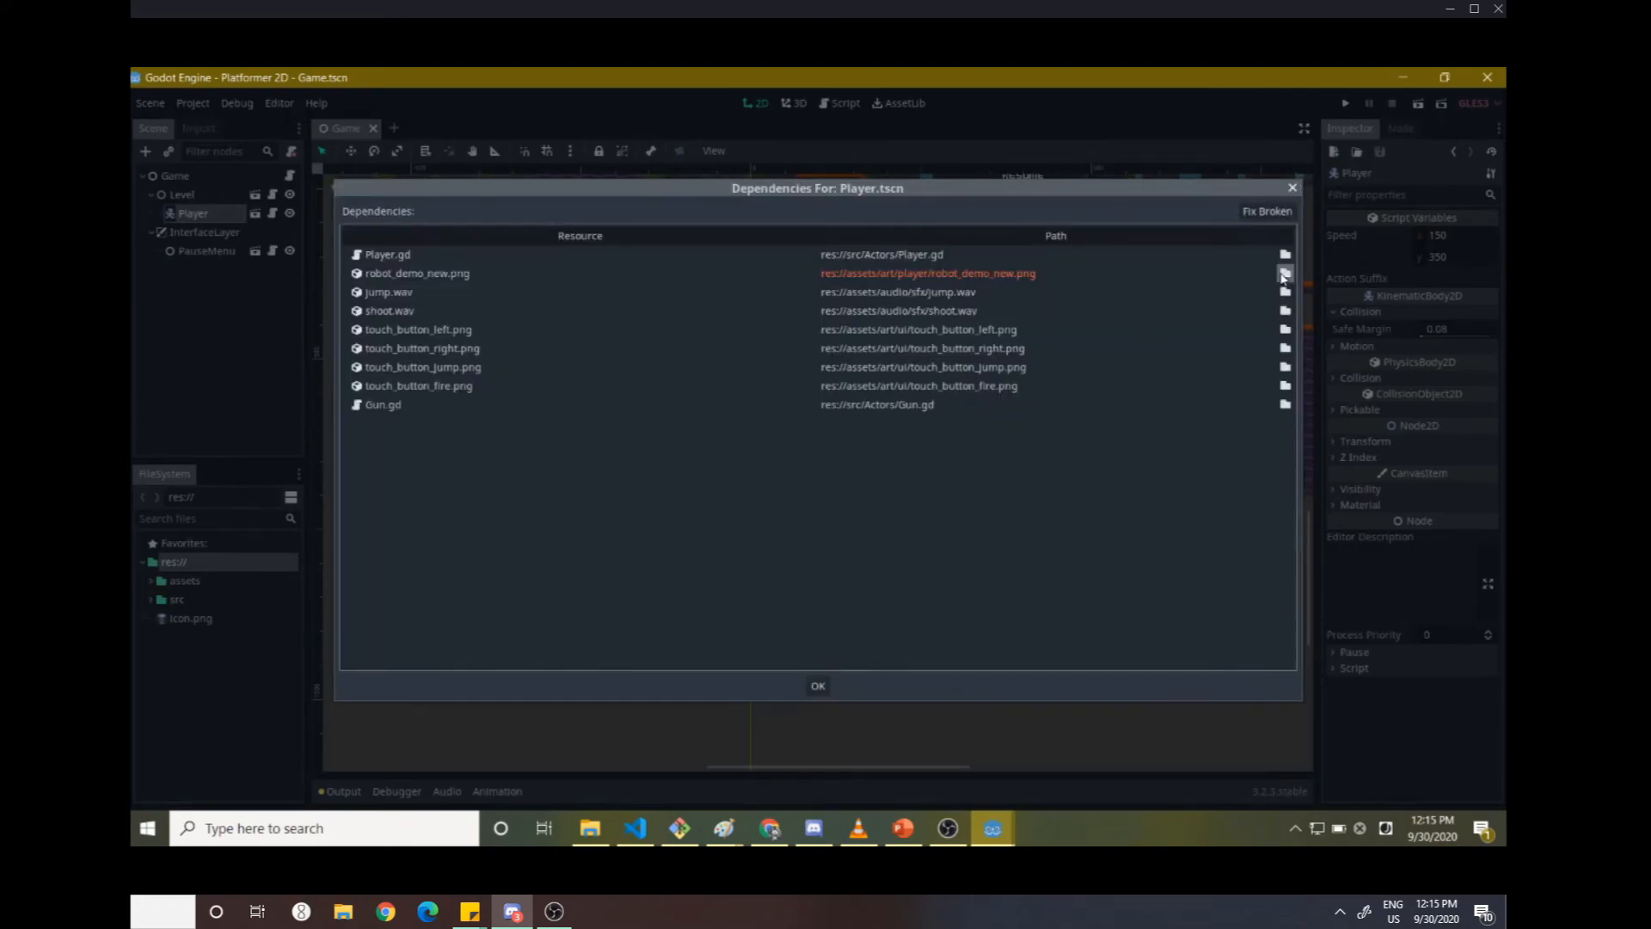
pyautogui.doubleClick(591, 297)
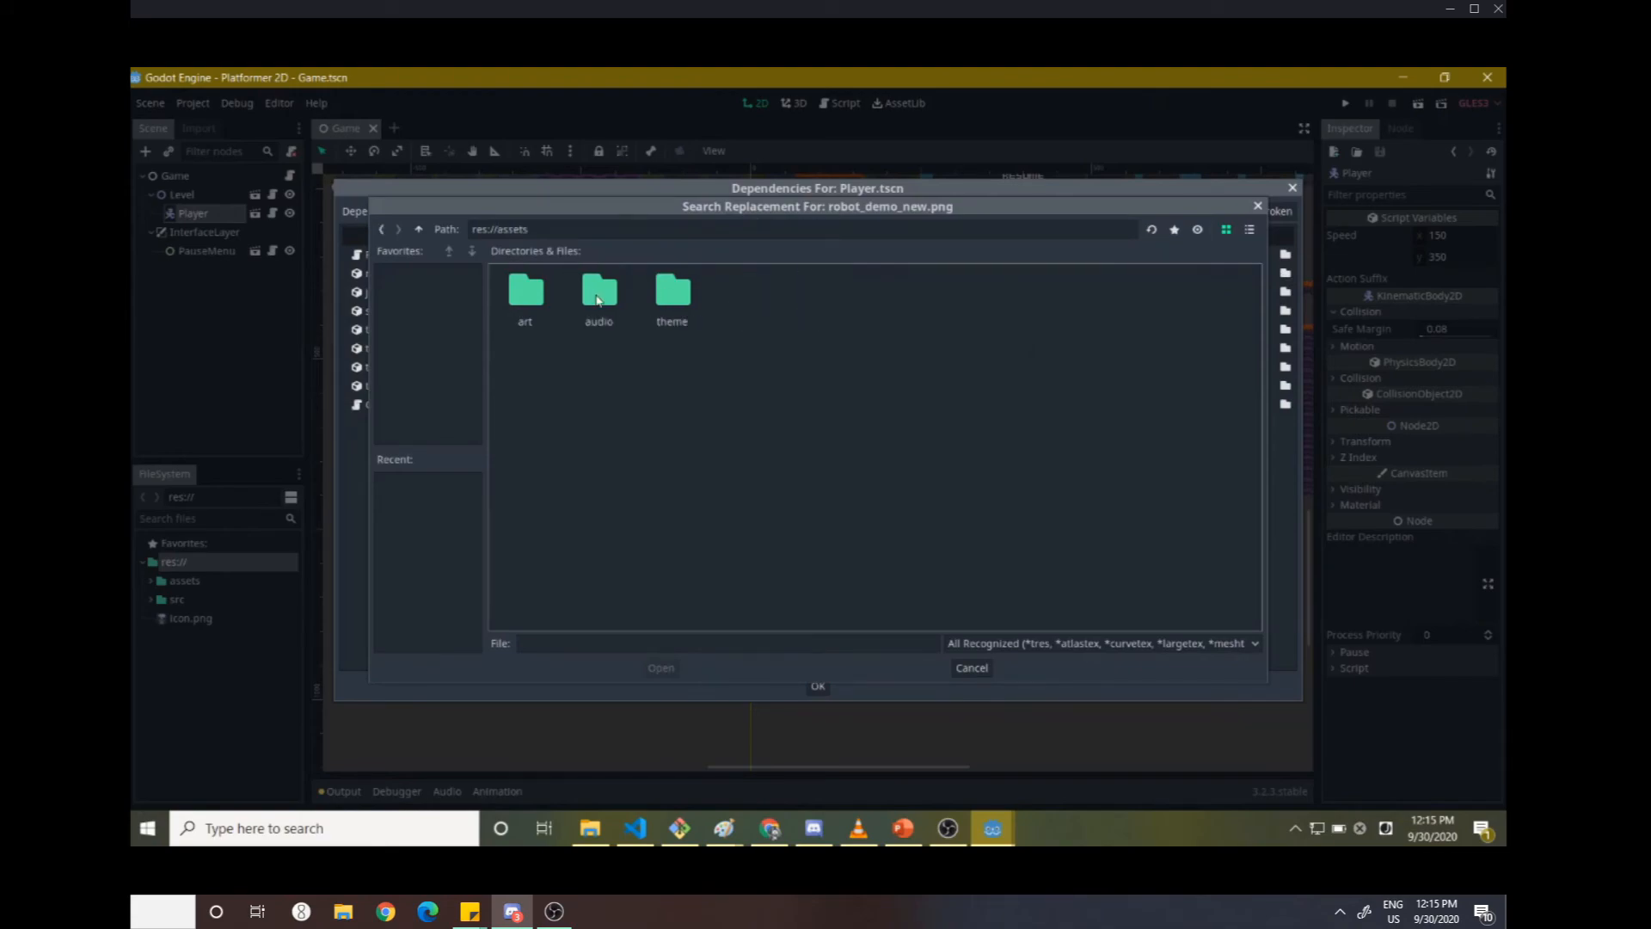
pyautogui.click(1257, 206)
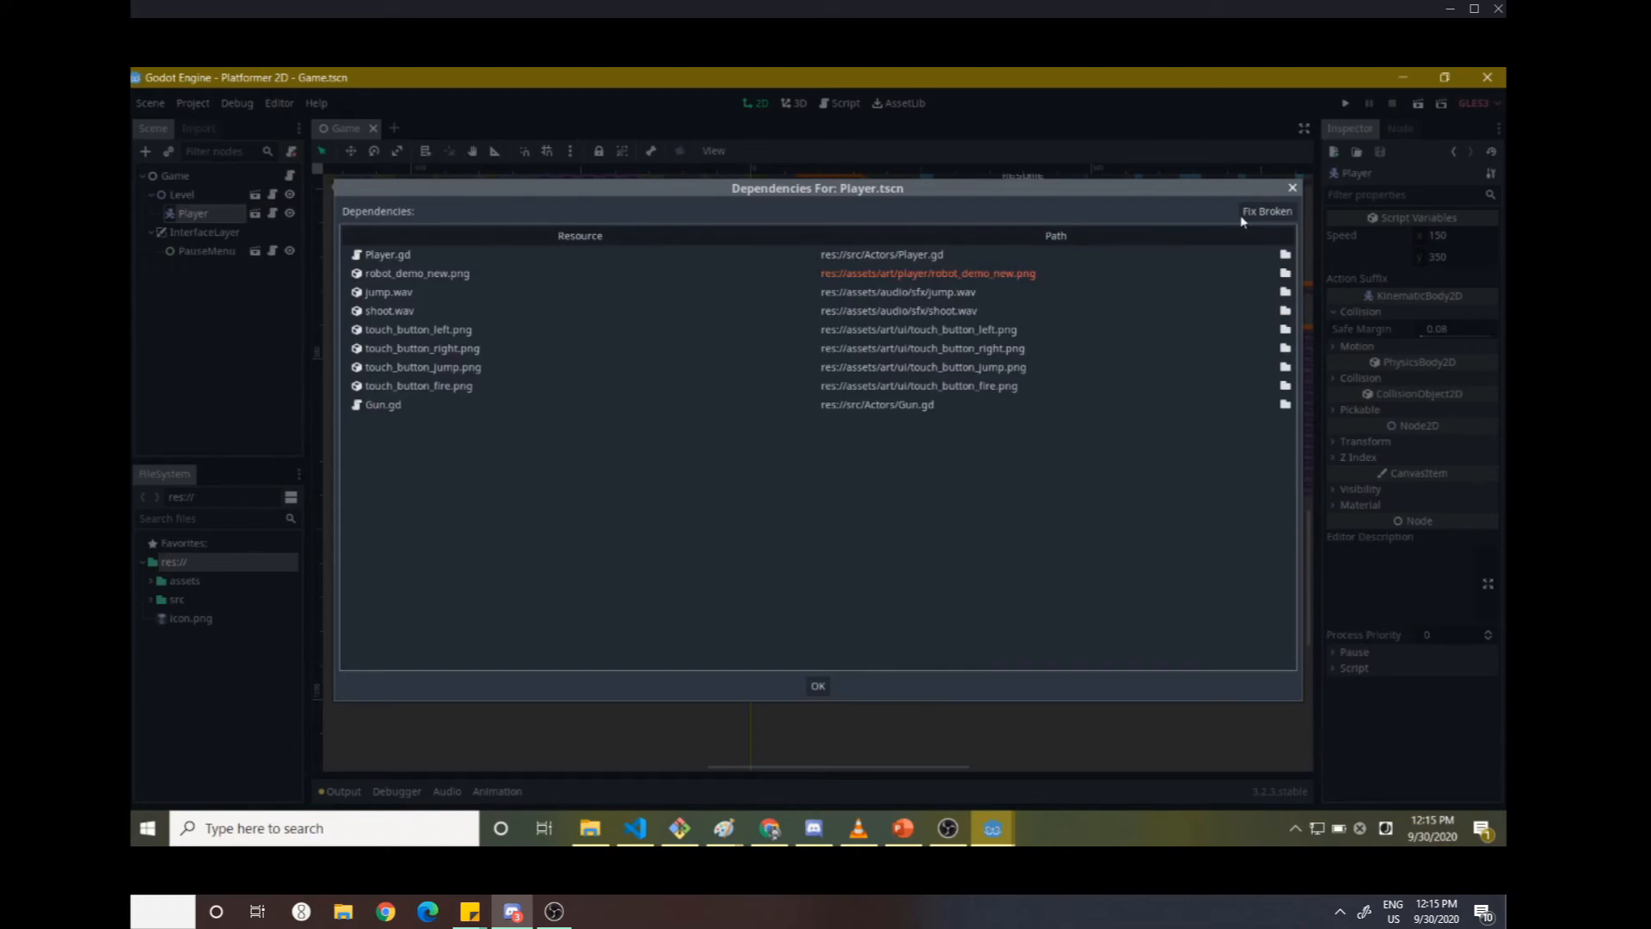
# - Replace the missing robot_demo_new.png dependency of Player.tscn with robot_demo.png from assets/art/player, and open the Player scene anyway
pyautogui.click(1290, 275)
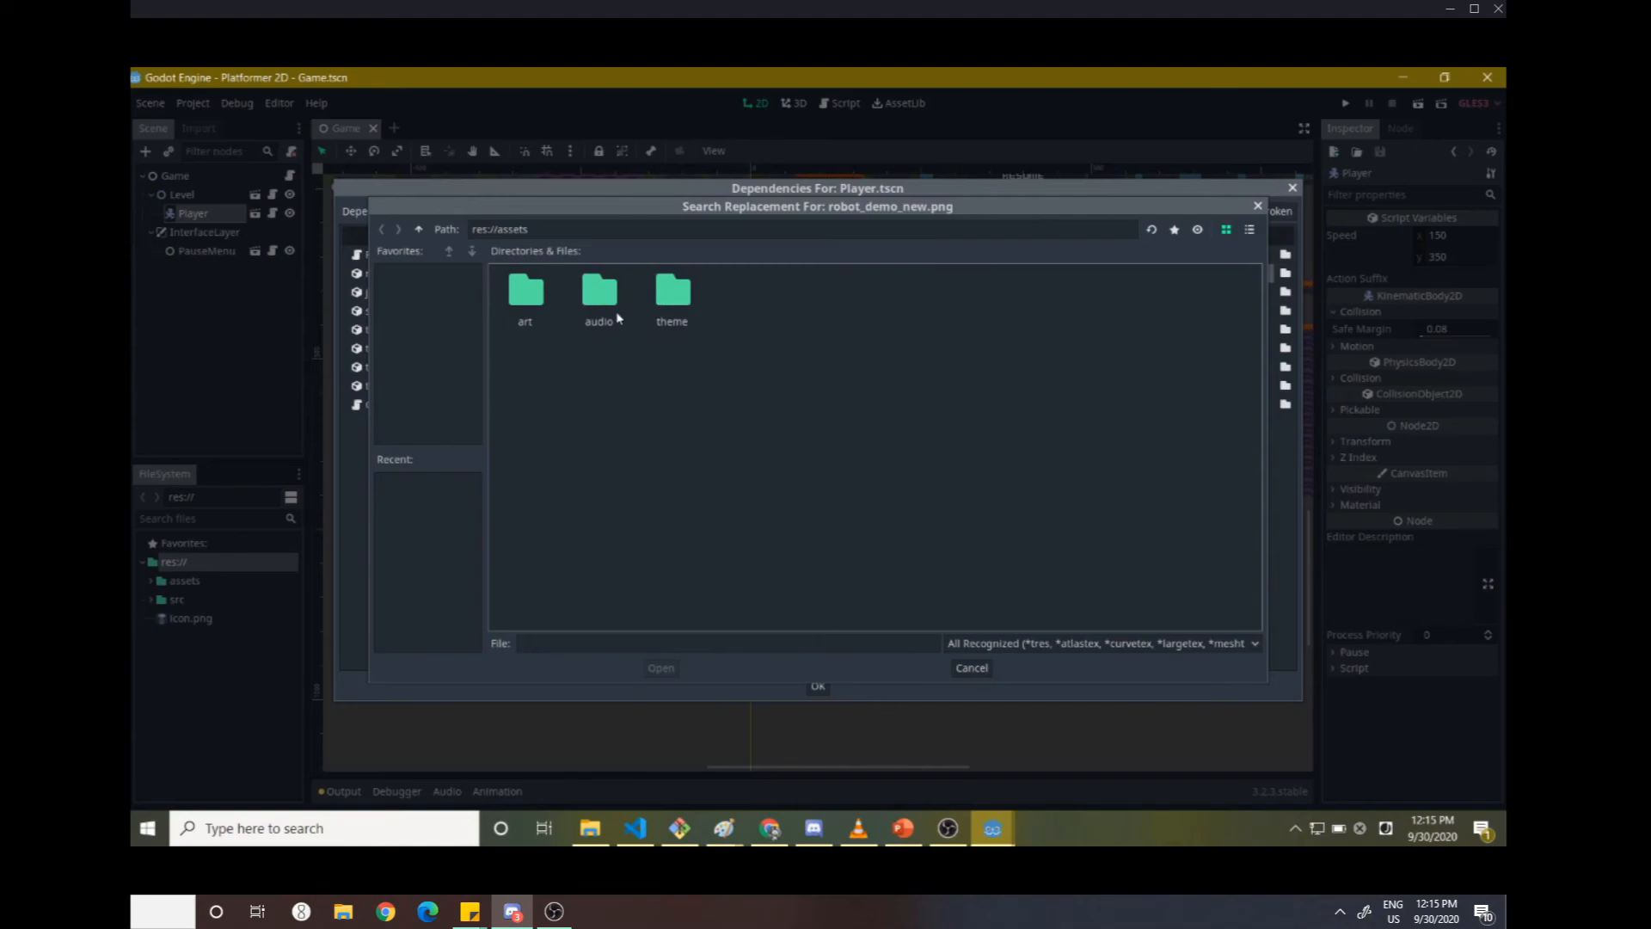
pyautogui.doubleClick(550, 293)
pyautogui.doubleClick(818, 289)
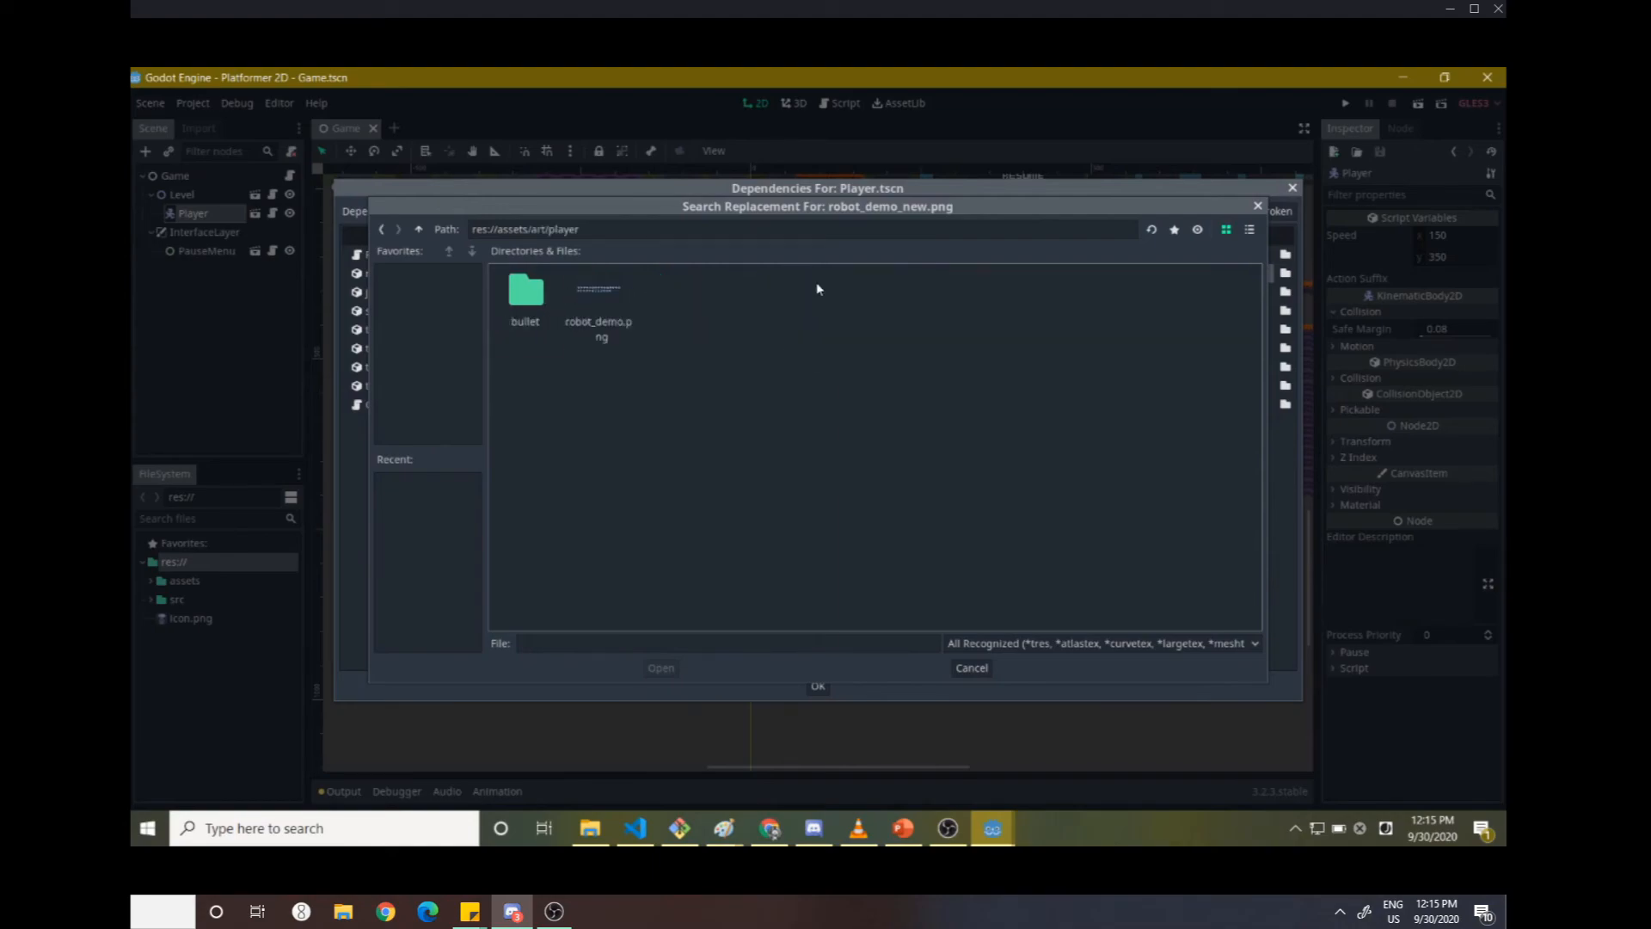
pyautogui.click(584, 316)
pyautogui.click(662, 669)
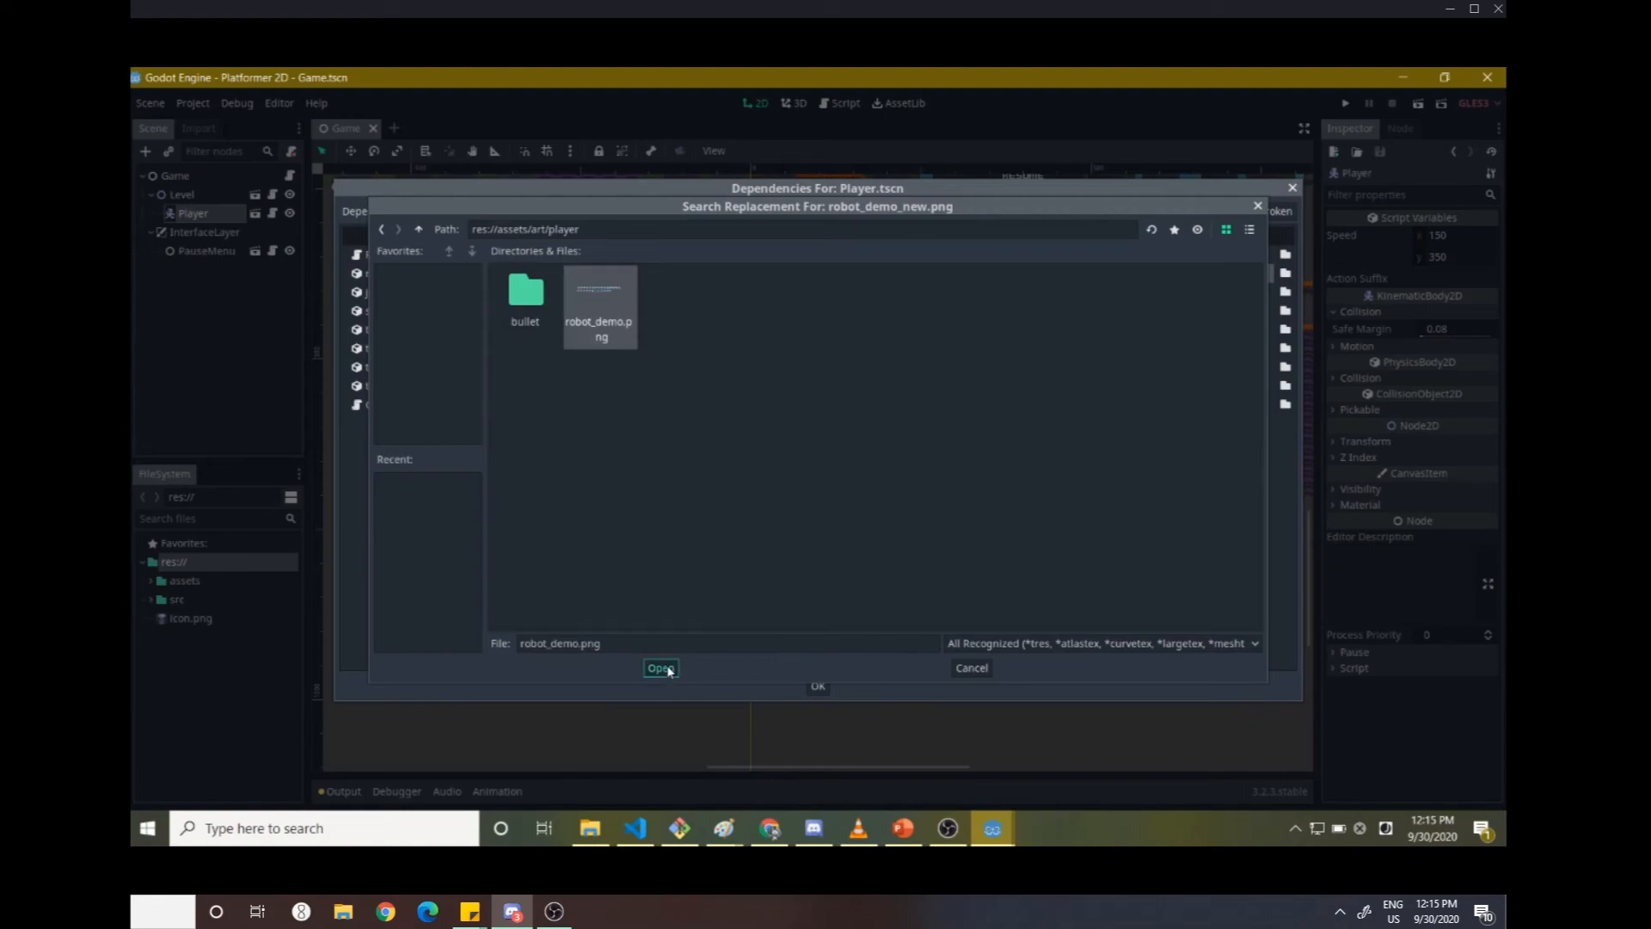
pyautogui.click(819, 685)
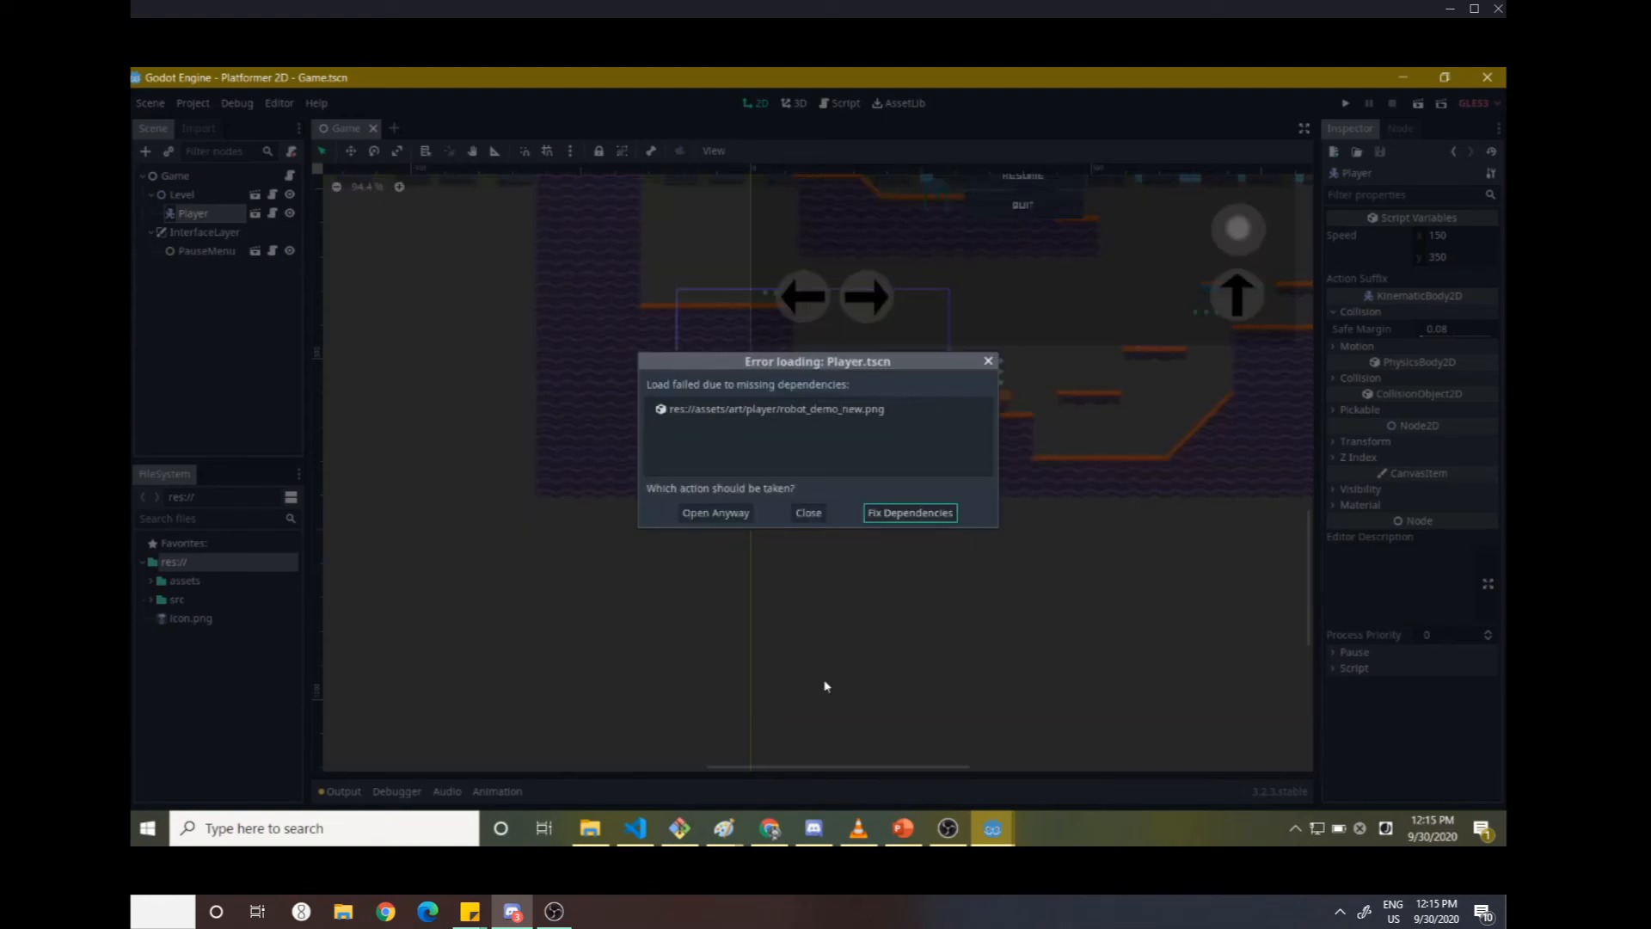
pyautogui.click(719, 518)
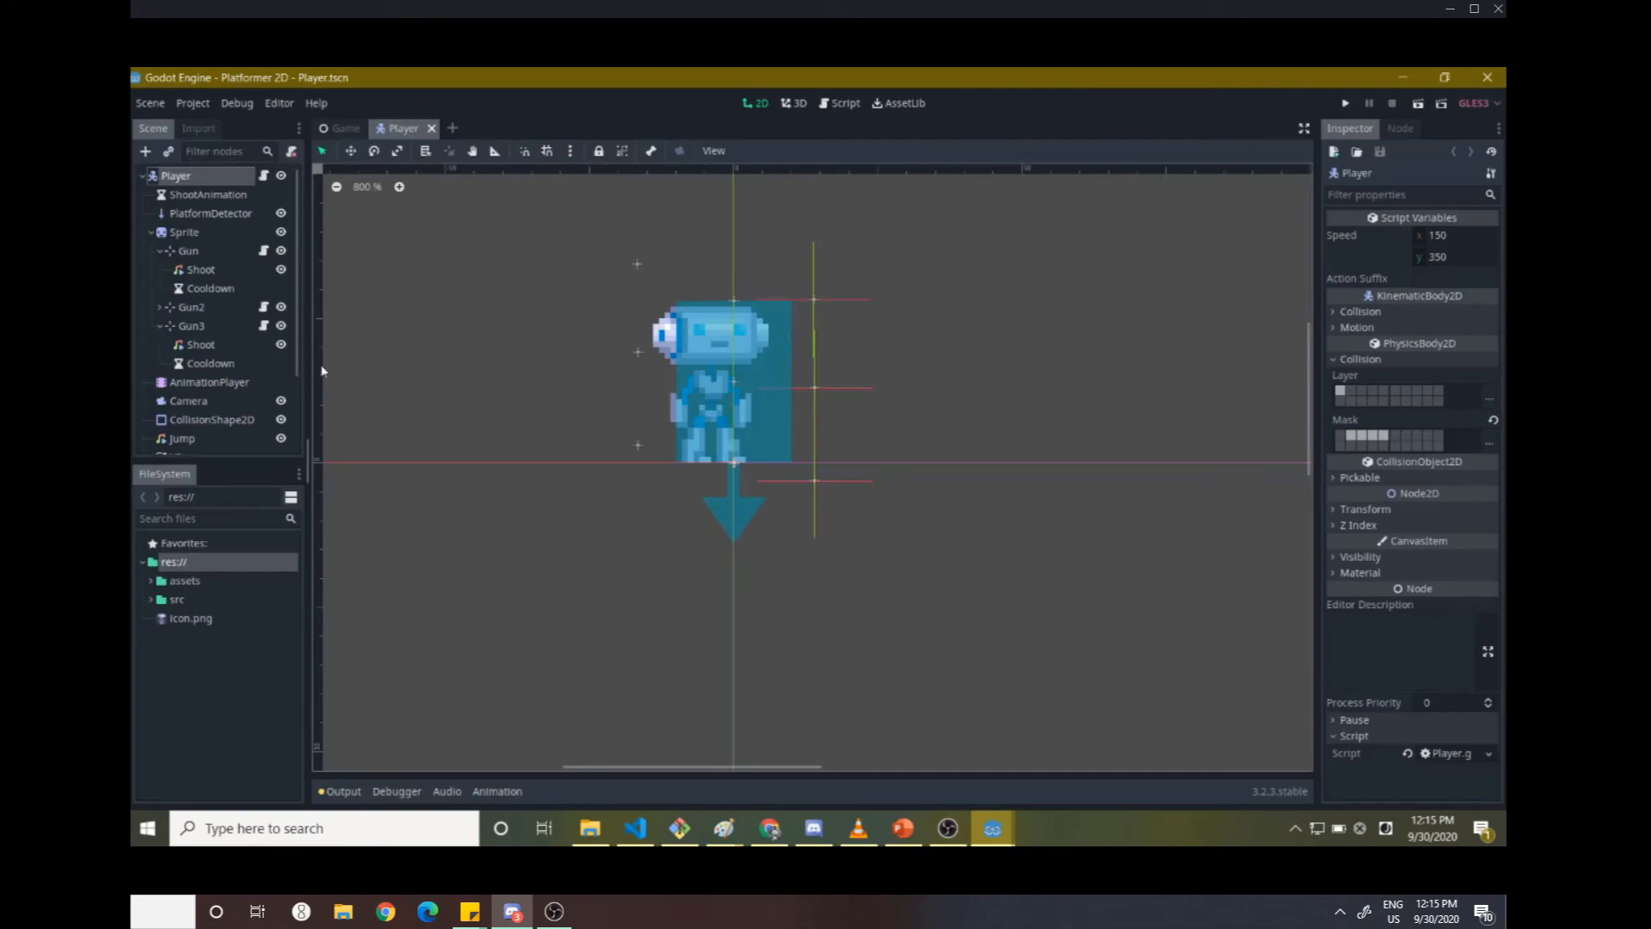
# - Return to the Game scene, select the robot player in the level, and open its Player scene for editing
pyautogui.click(337, 127)
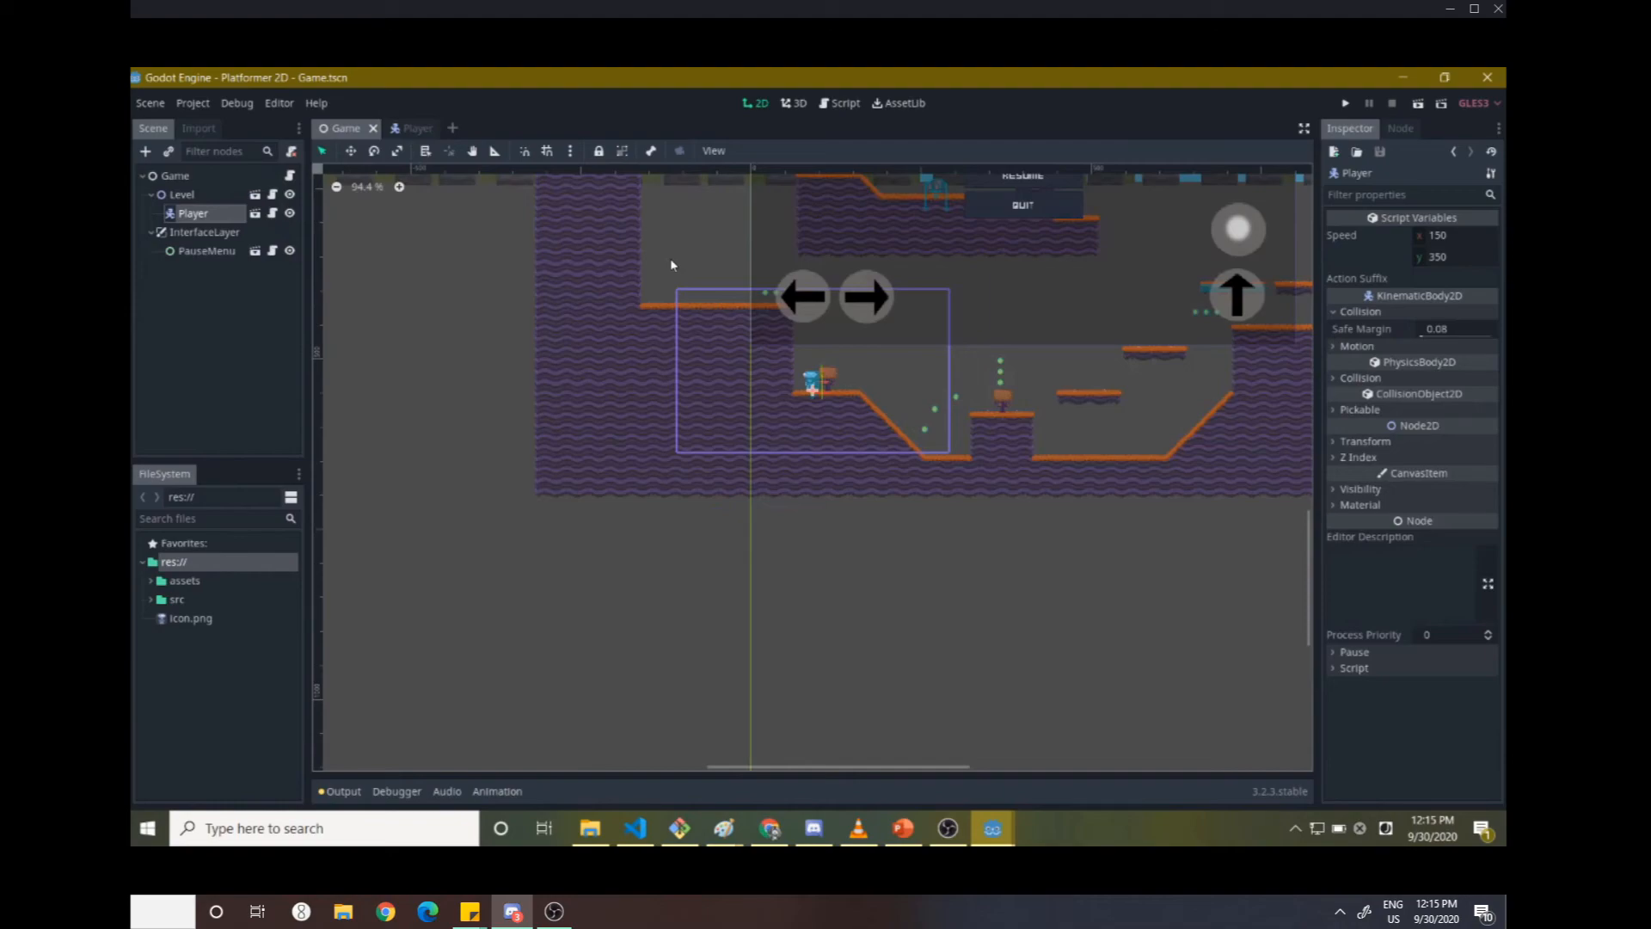
pyautogui.click(994, 462)
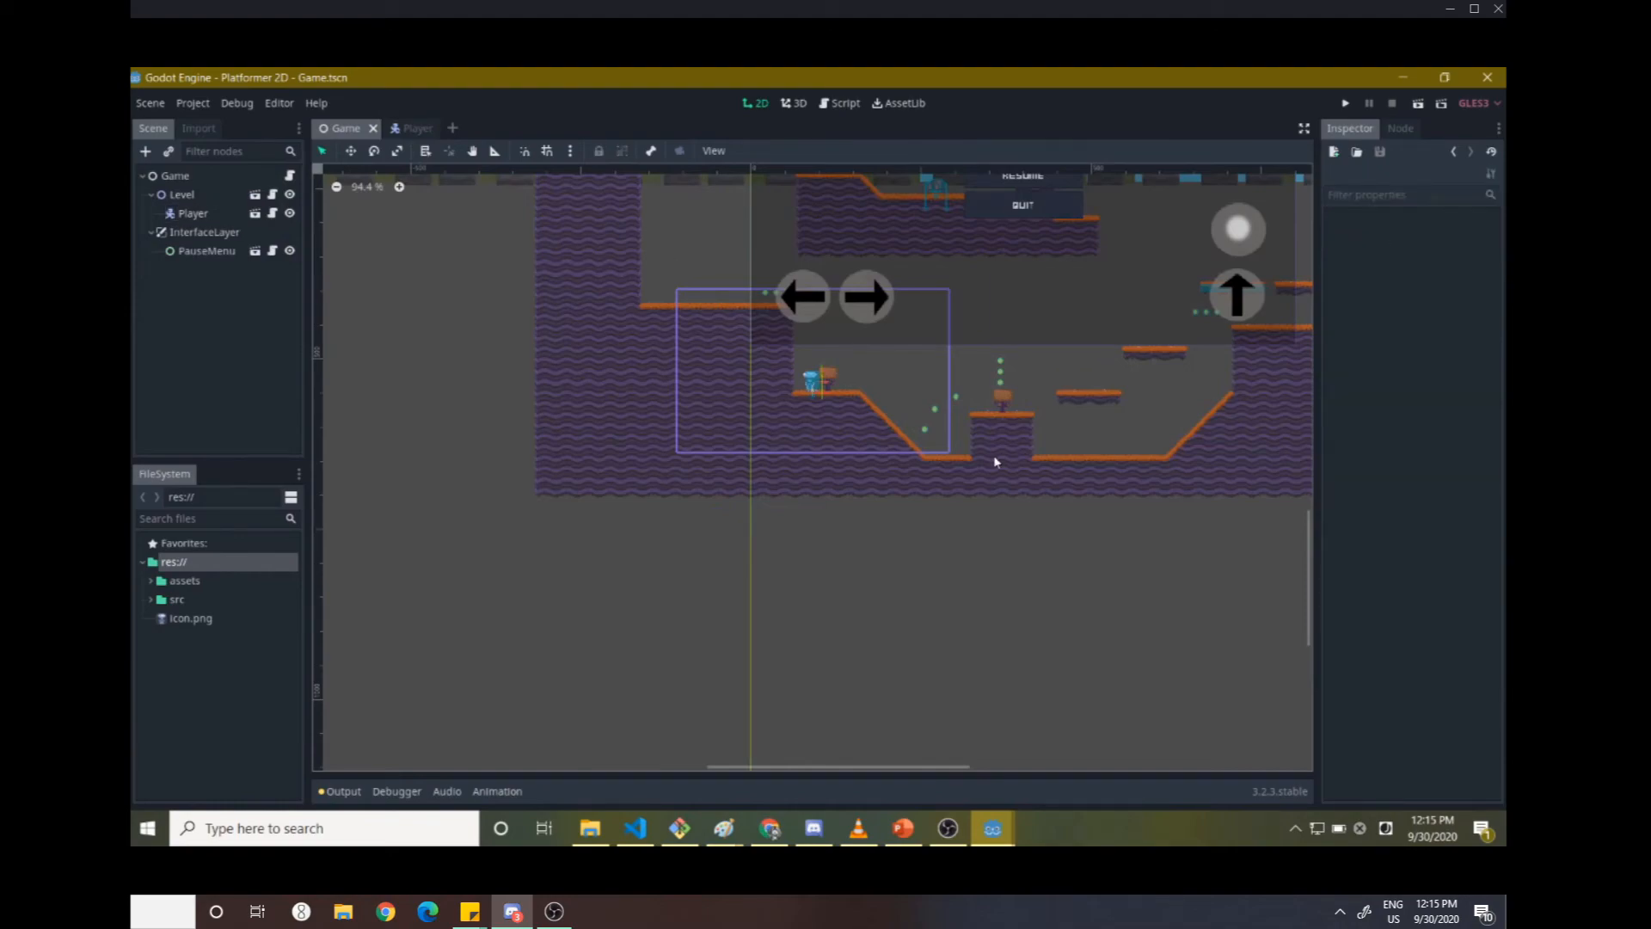
pyautogui.moveTo(994, 462); pyautogui.dragTo(891, 565, button='middle')
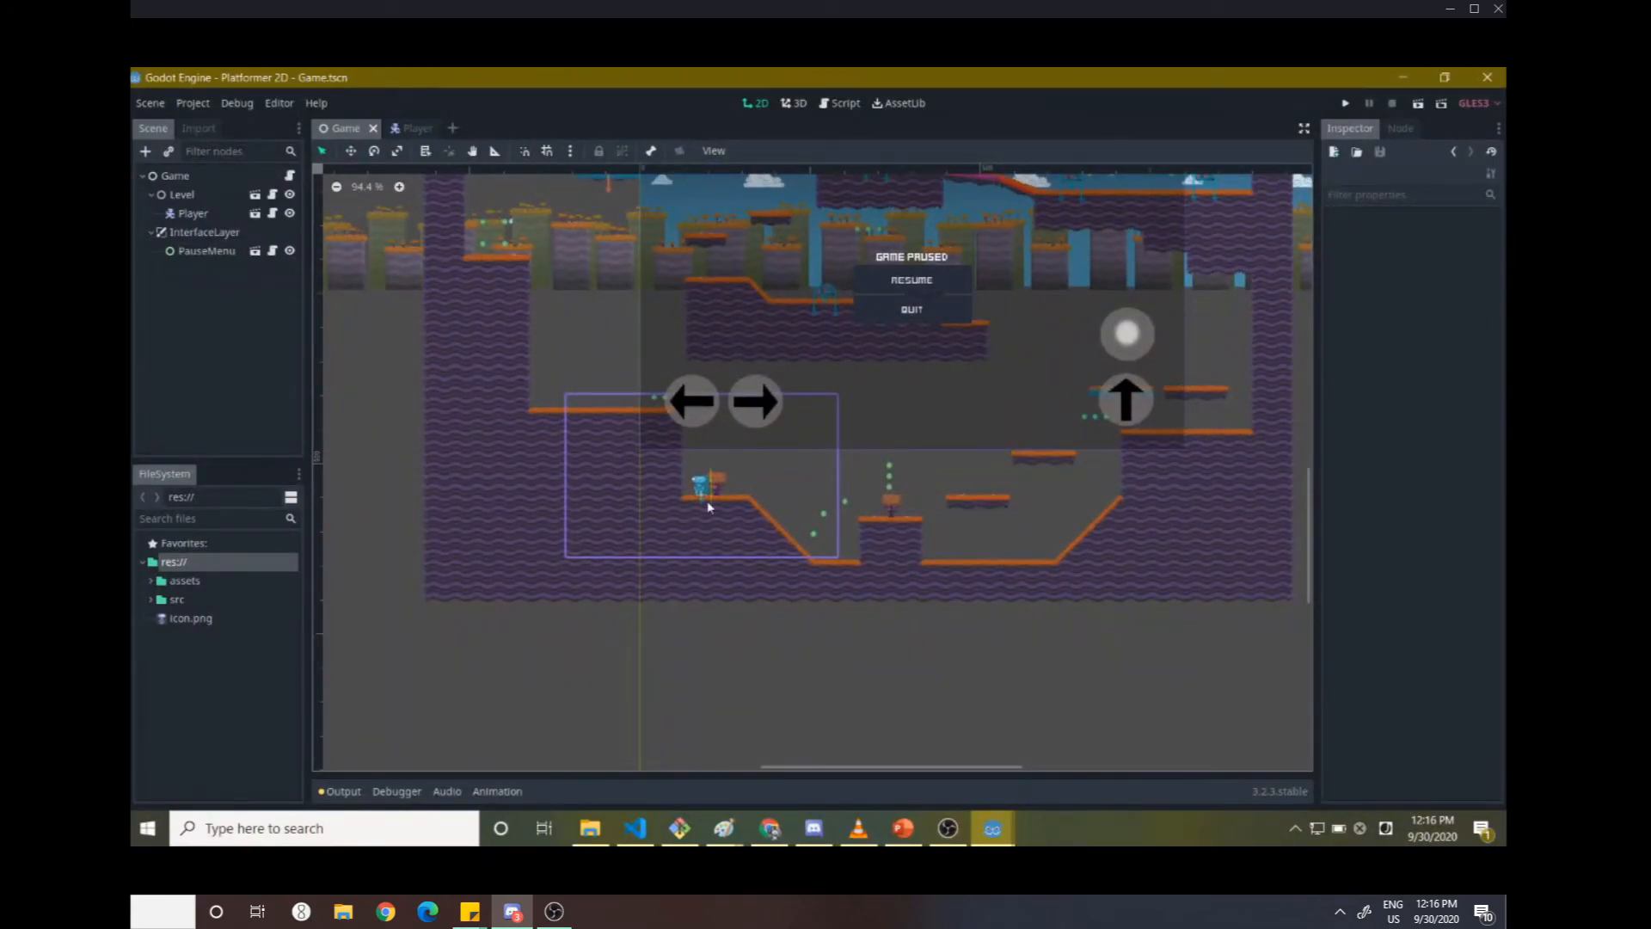
pyautogui.scroll(2, 707, 506)
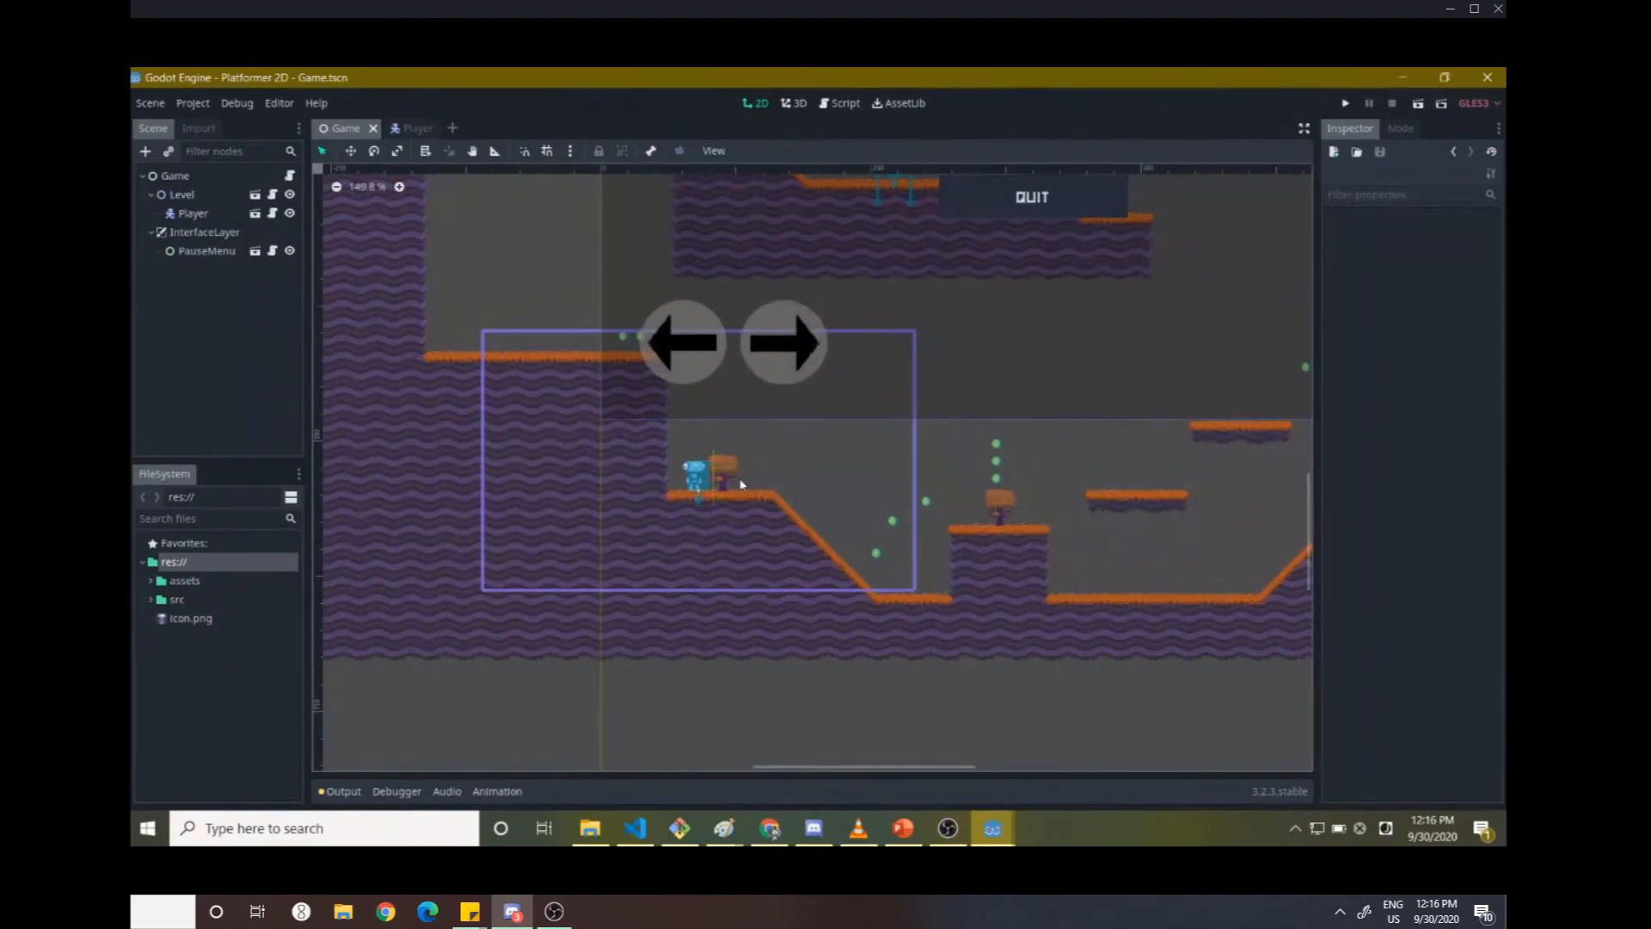
pyautogui.click(691, 471)
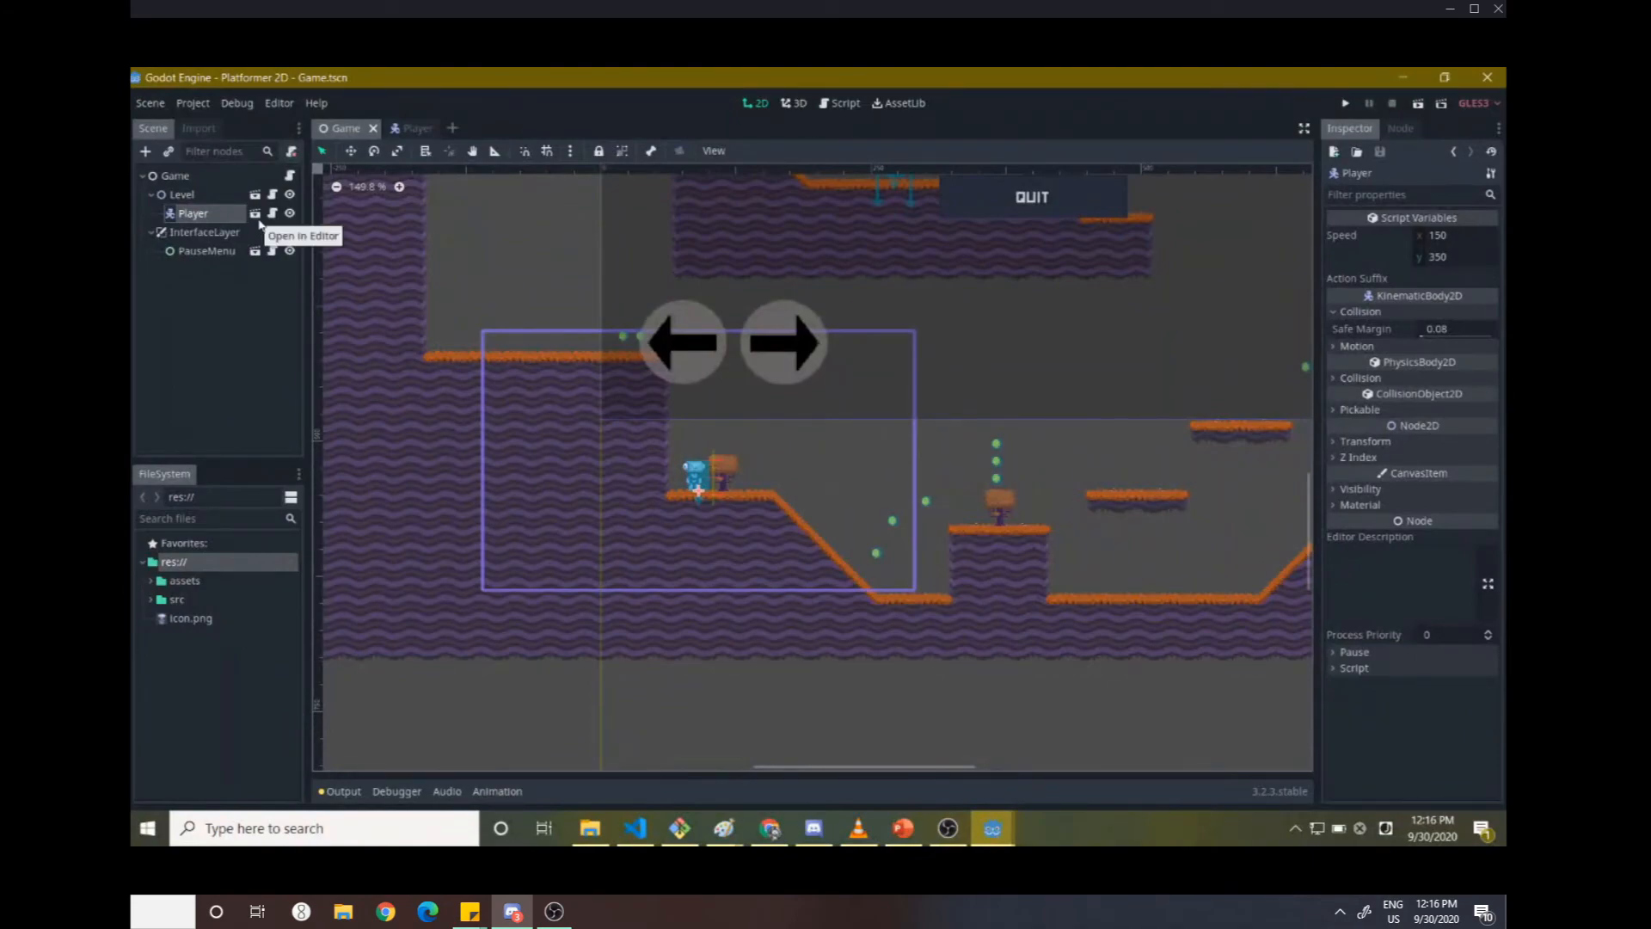
pyautogui.click(982, 488)
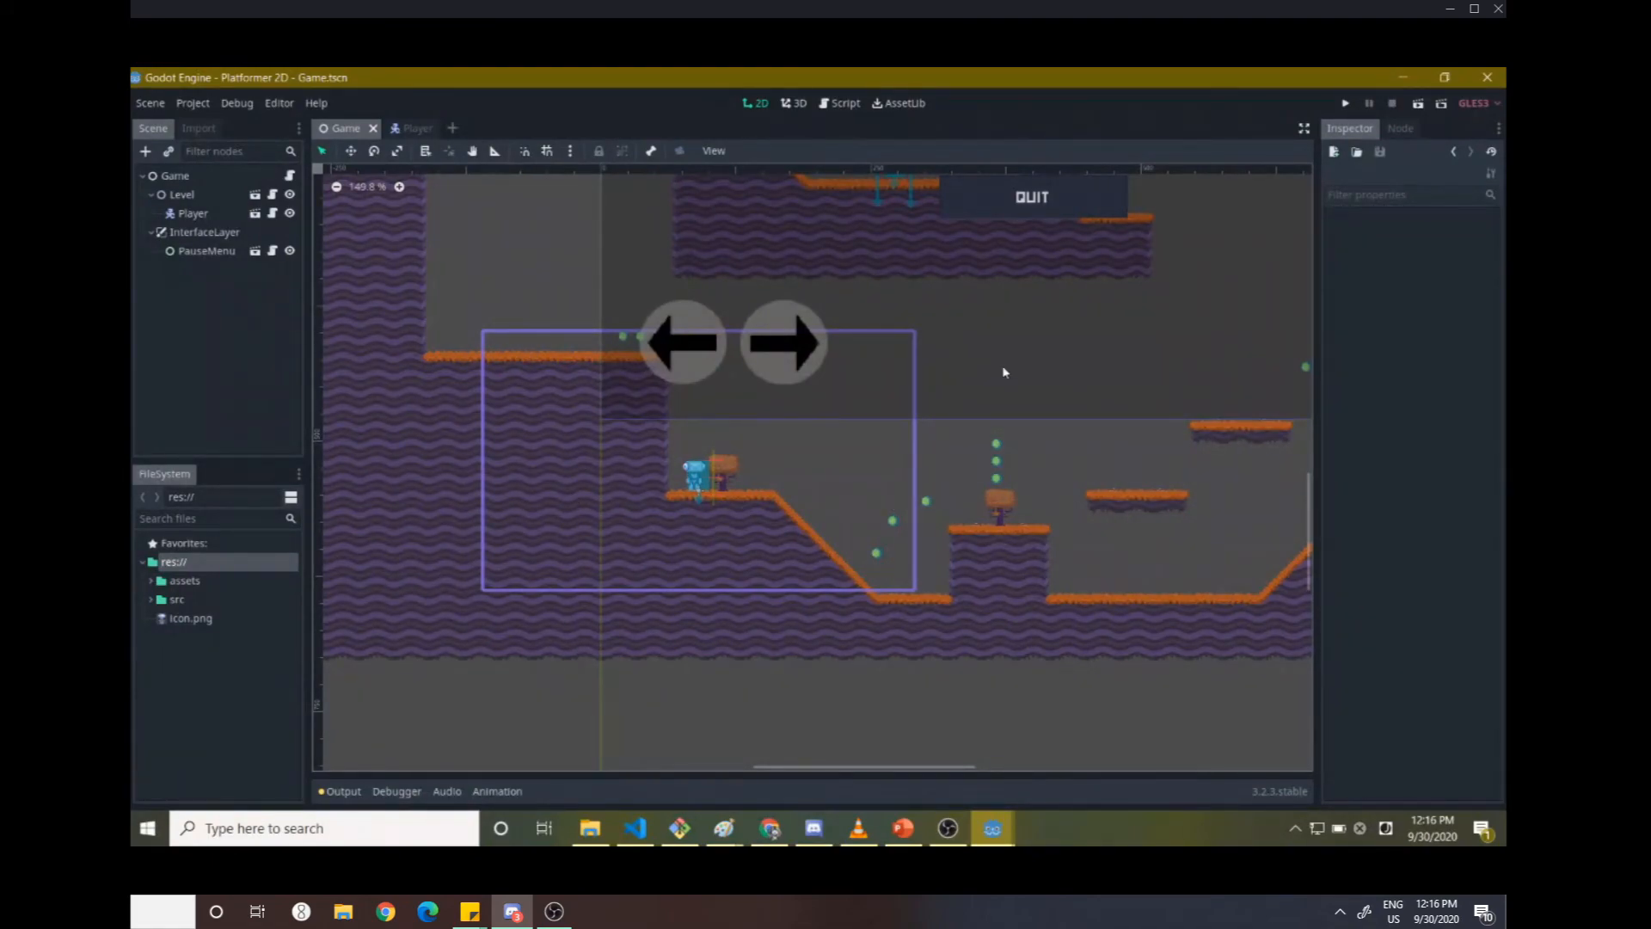
pyautogui.click(699, 477)
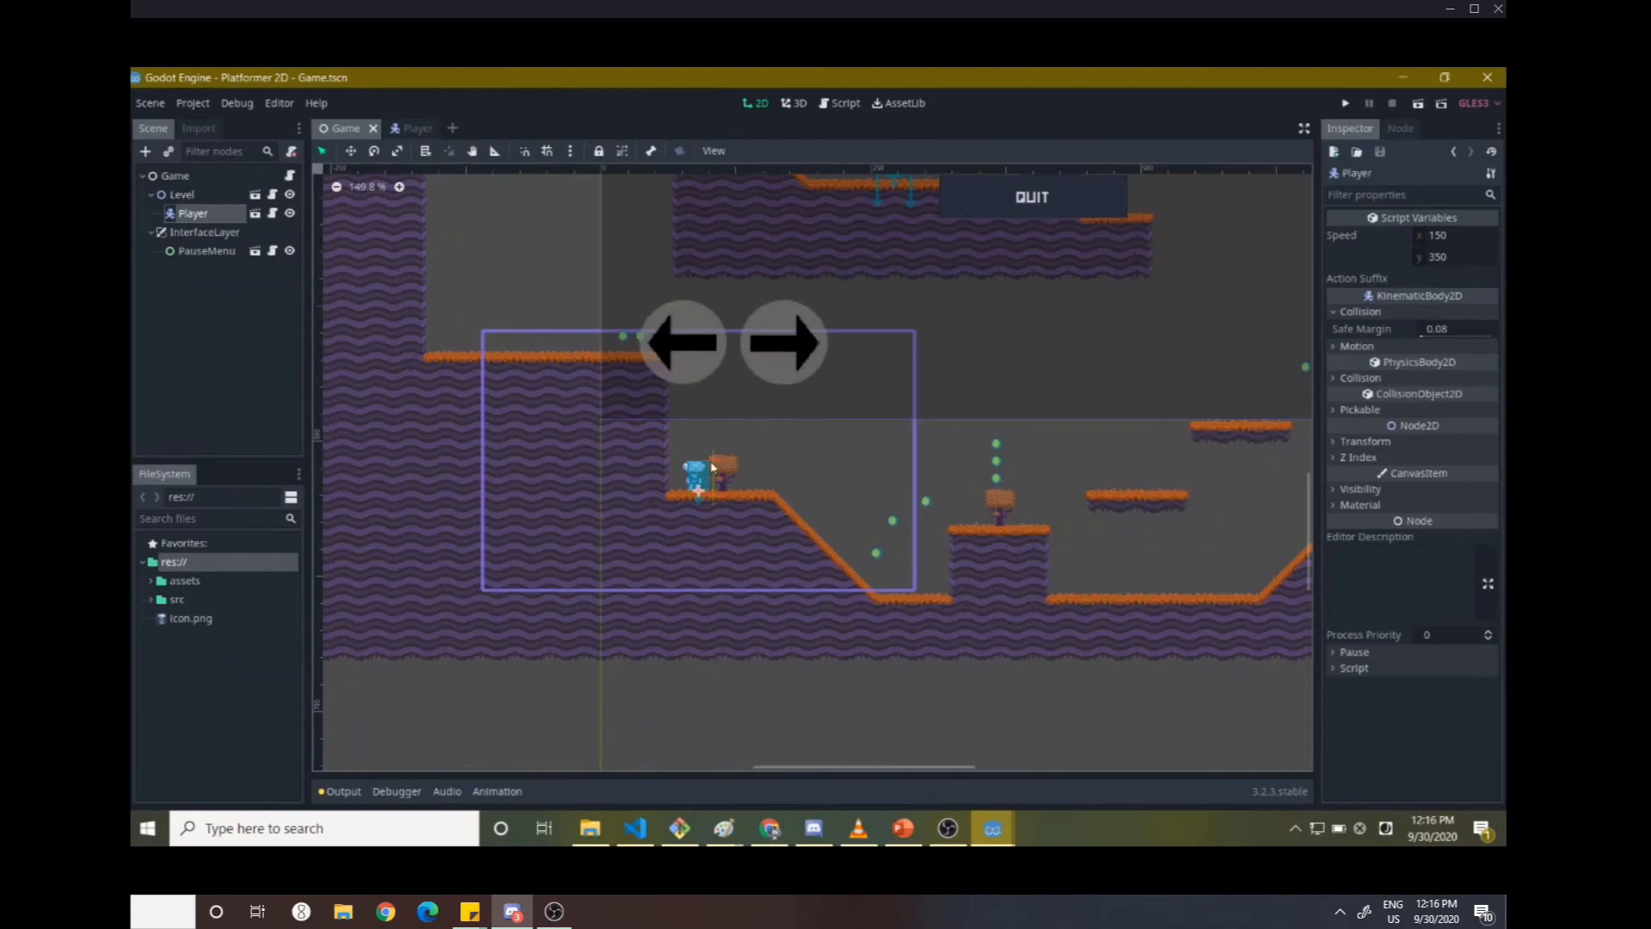
pyautogui.doubleClick(692, 472)
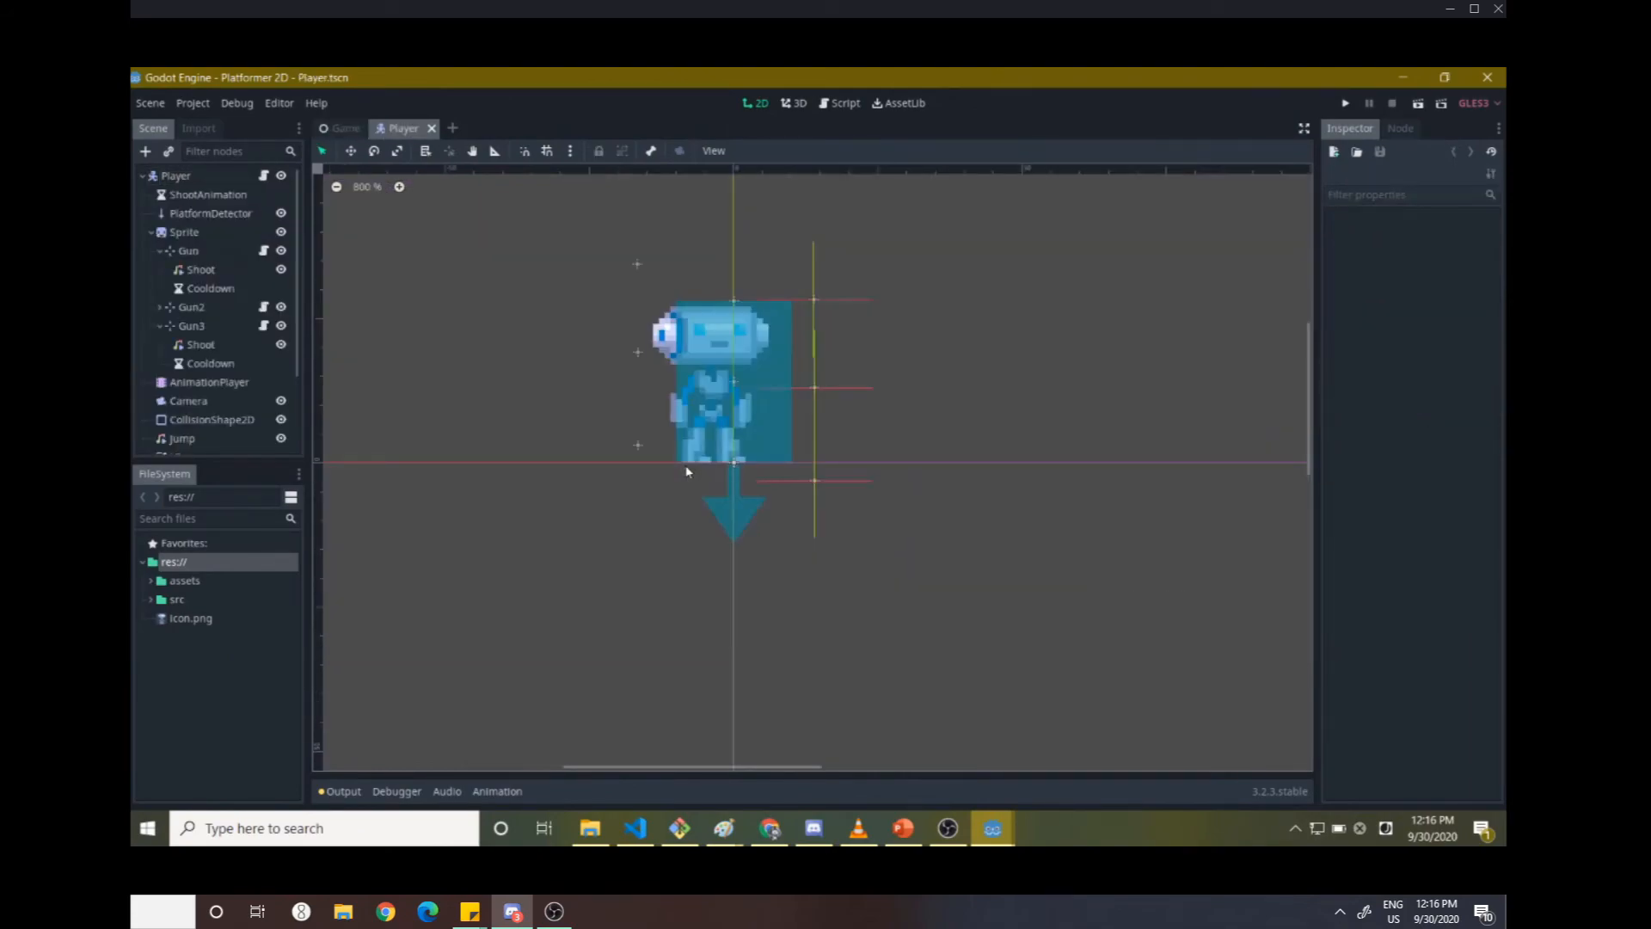
# - Select the player's Sprite node and reveal its texture file in the project's file system
pyautogui.click(719, 343)
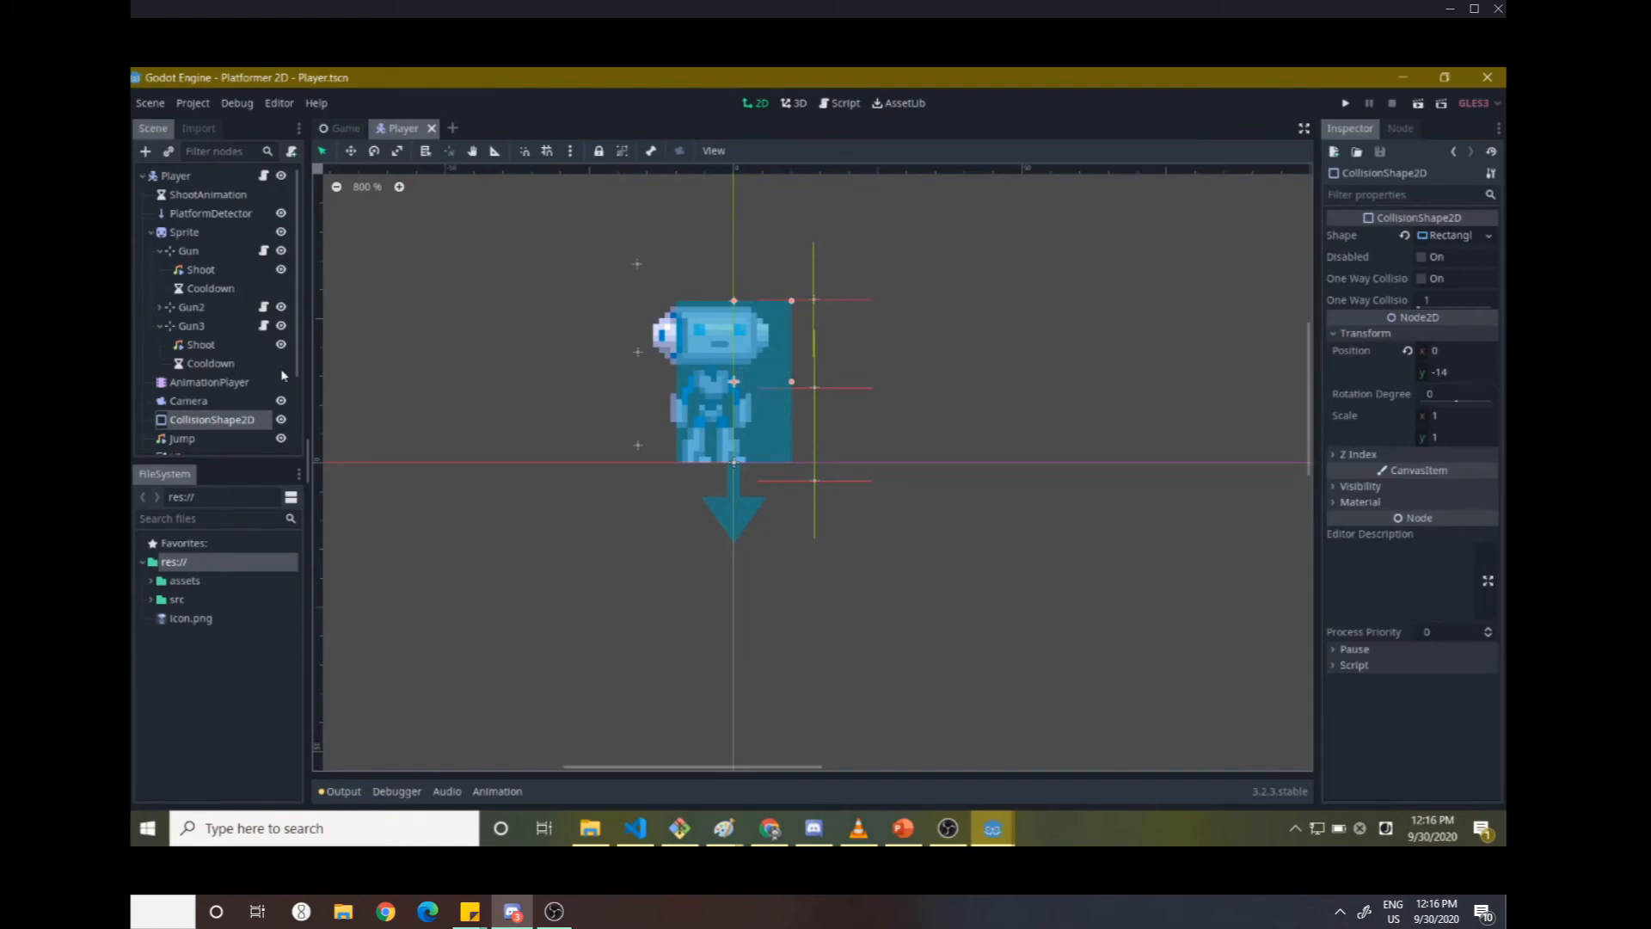
pyautogui.scroll(-3, 280, 379)
pyautogui.scroll(3, 280, 379)
pyautogui.click(209, 236)
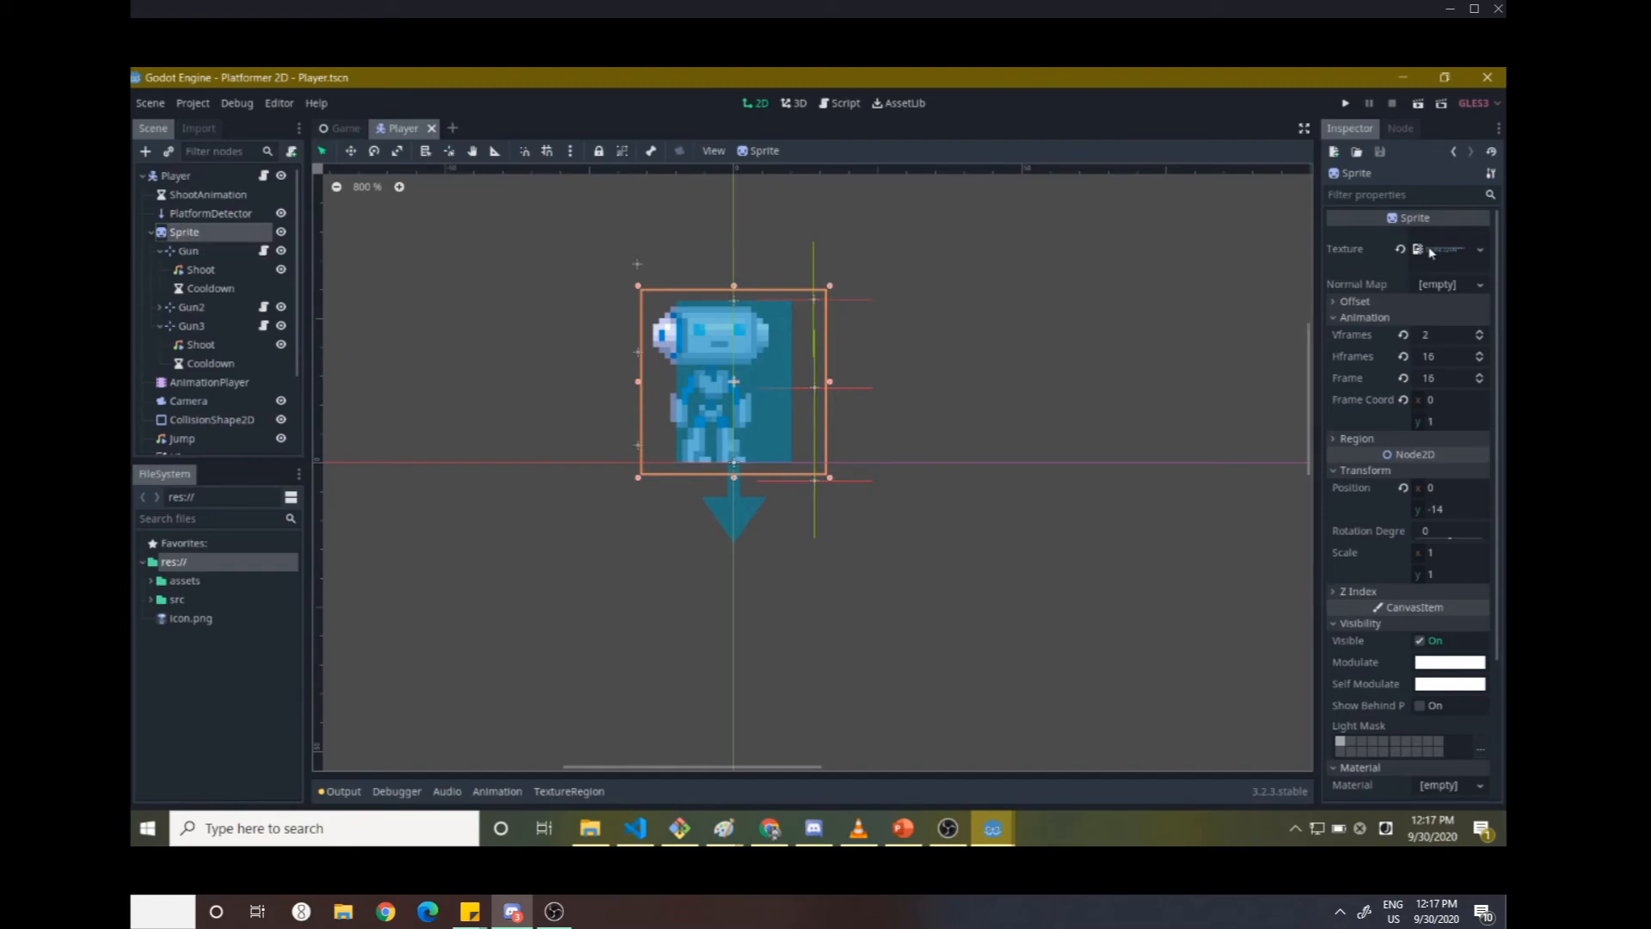
pyautogui.click(1480, 250)
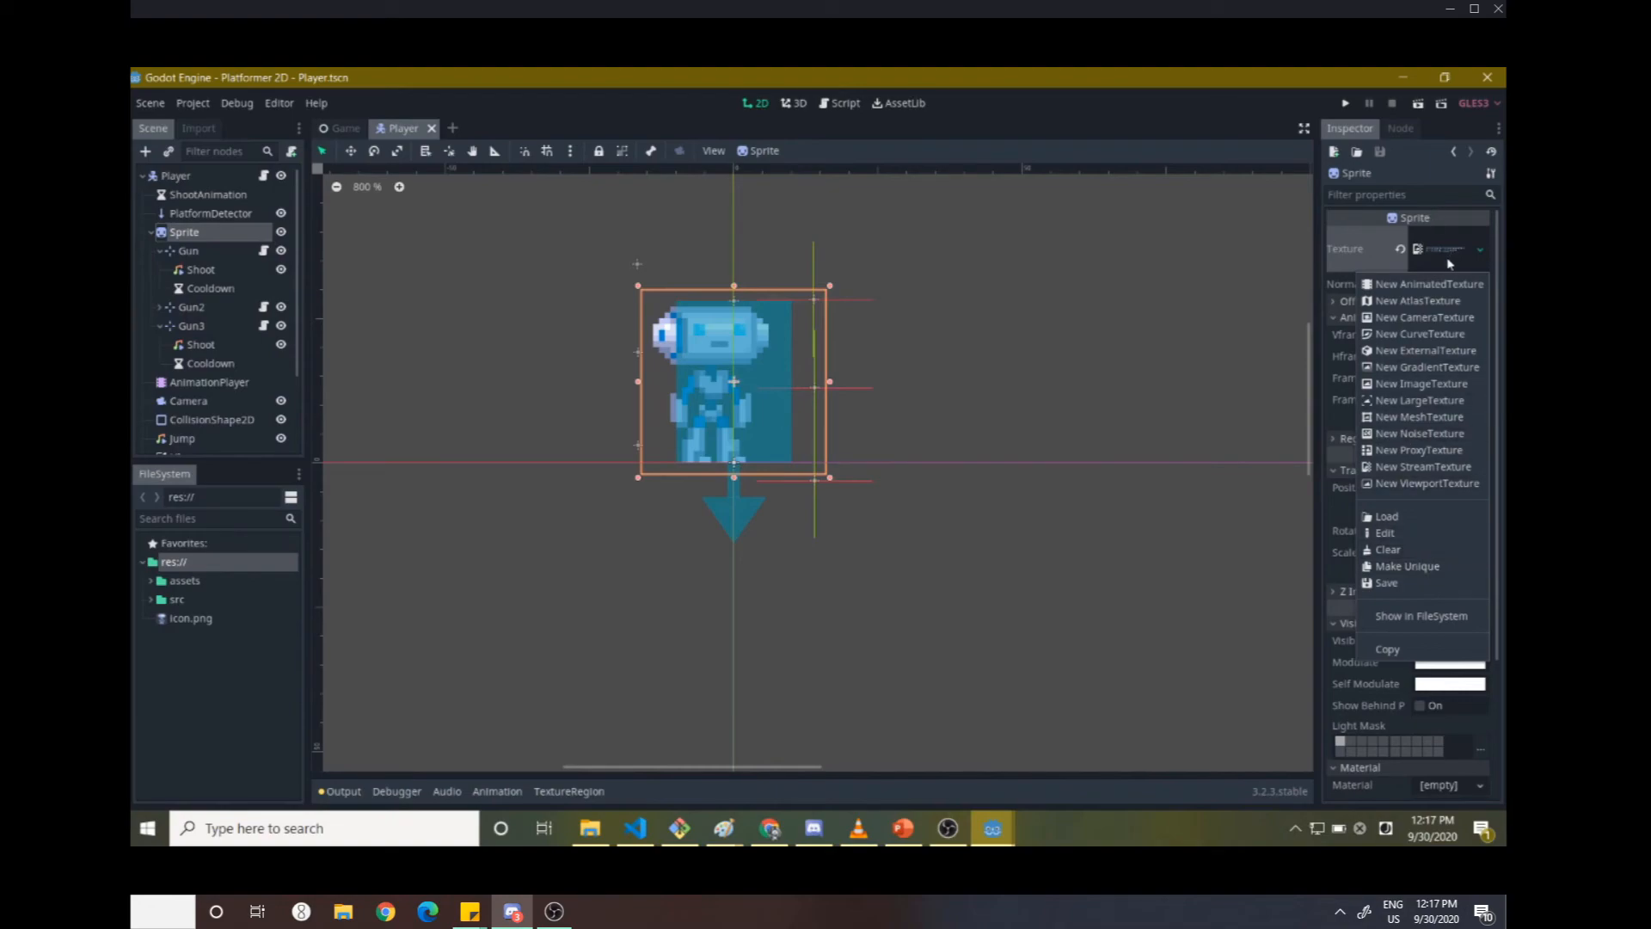
pyautogui.click(1480, 261)
pyautogui.click(1423, 617)
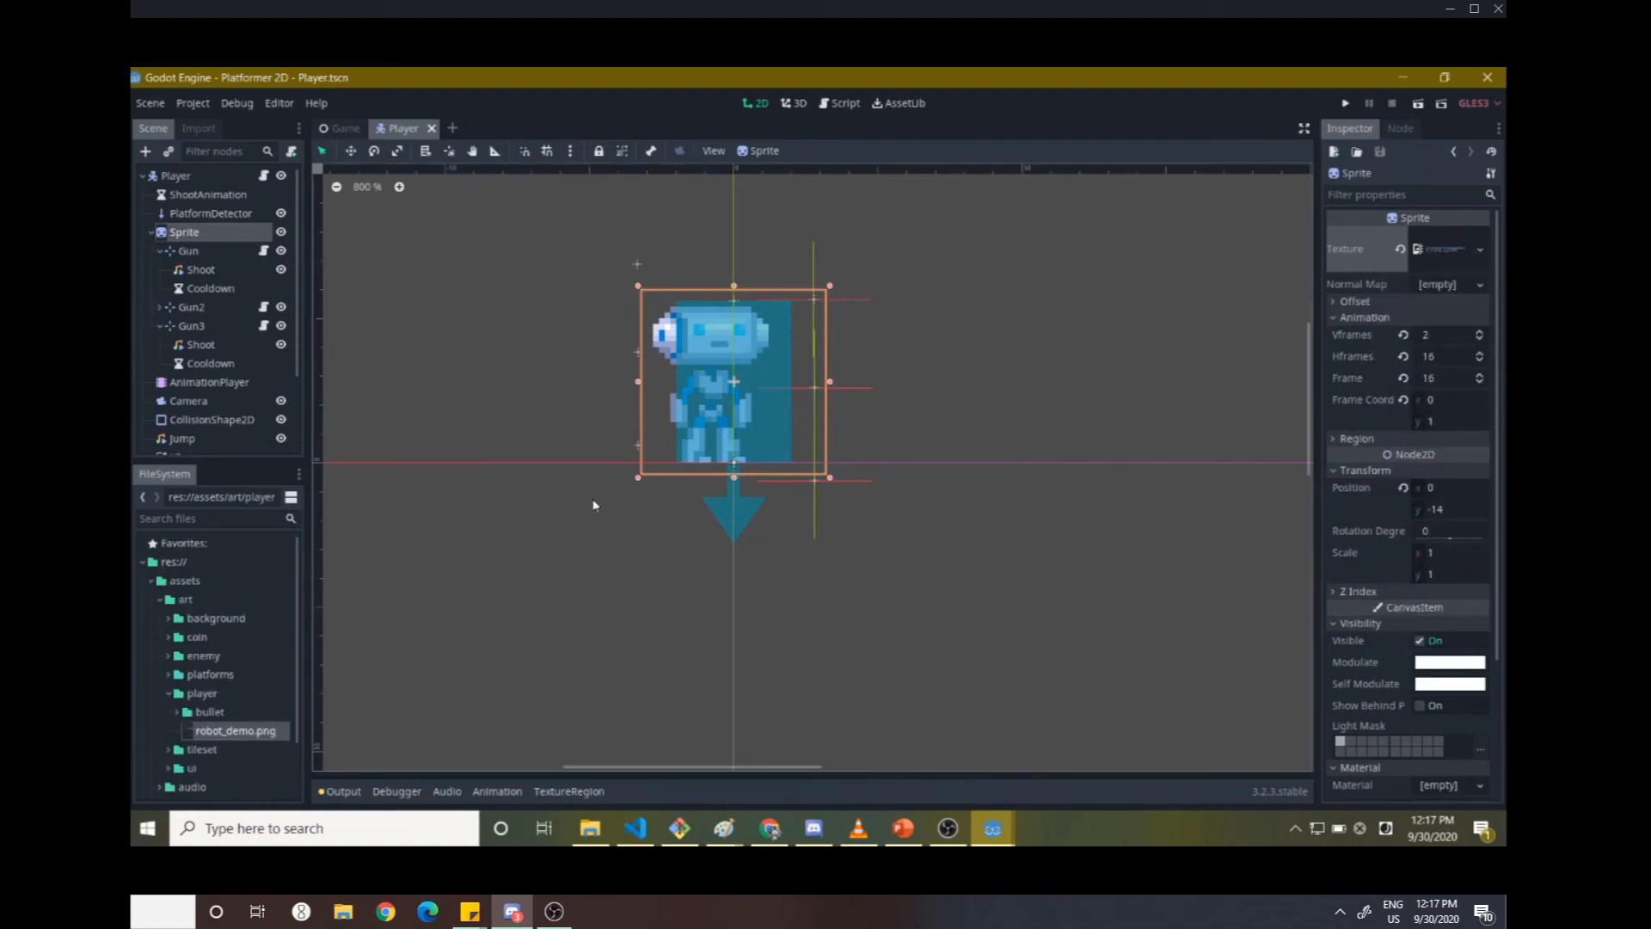
pyautogui.click(1481, 255)
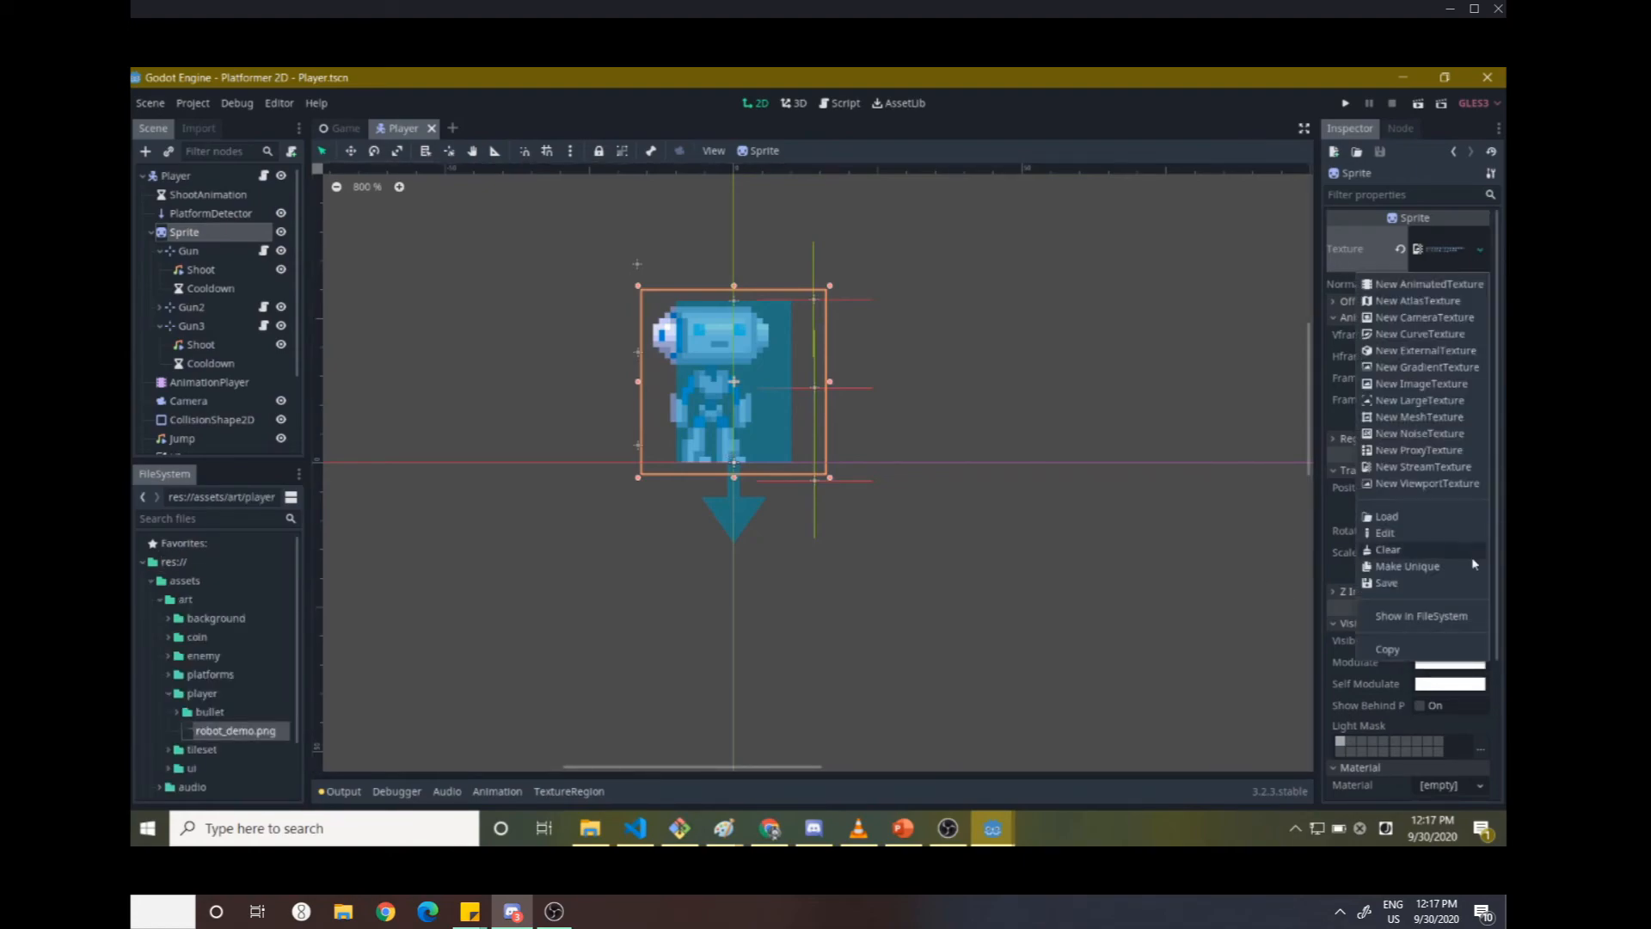
pyautogui.click(1431, 617)
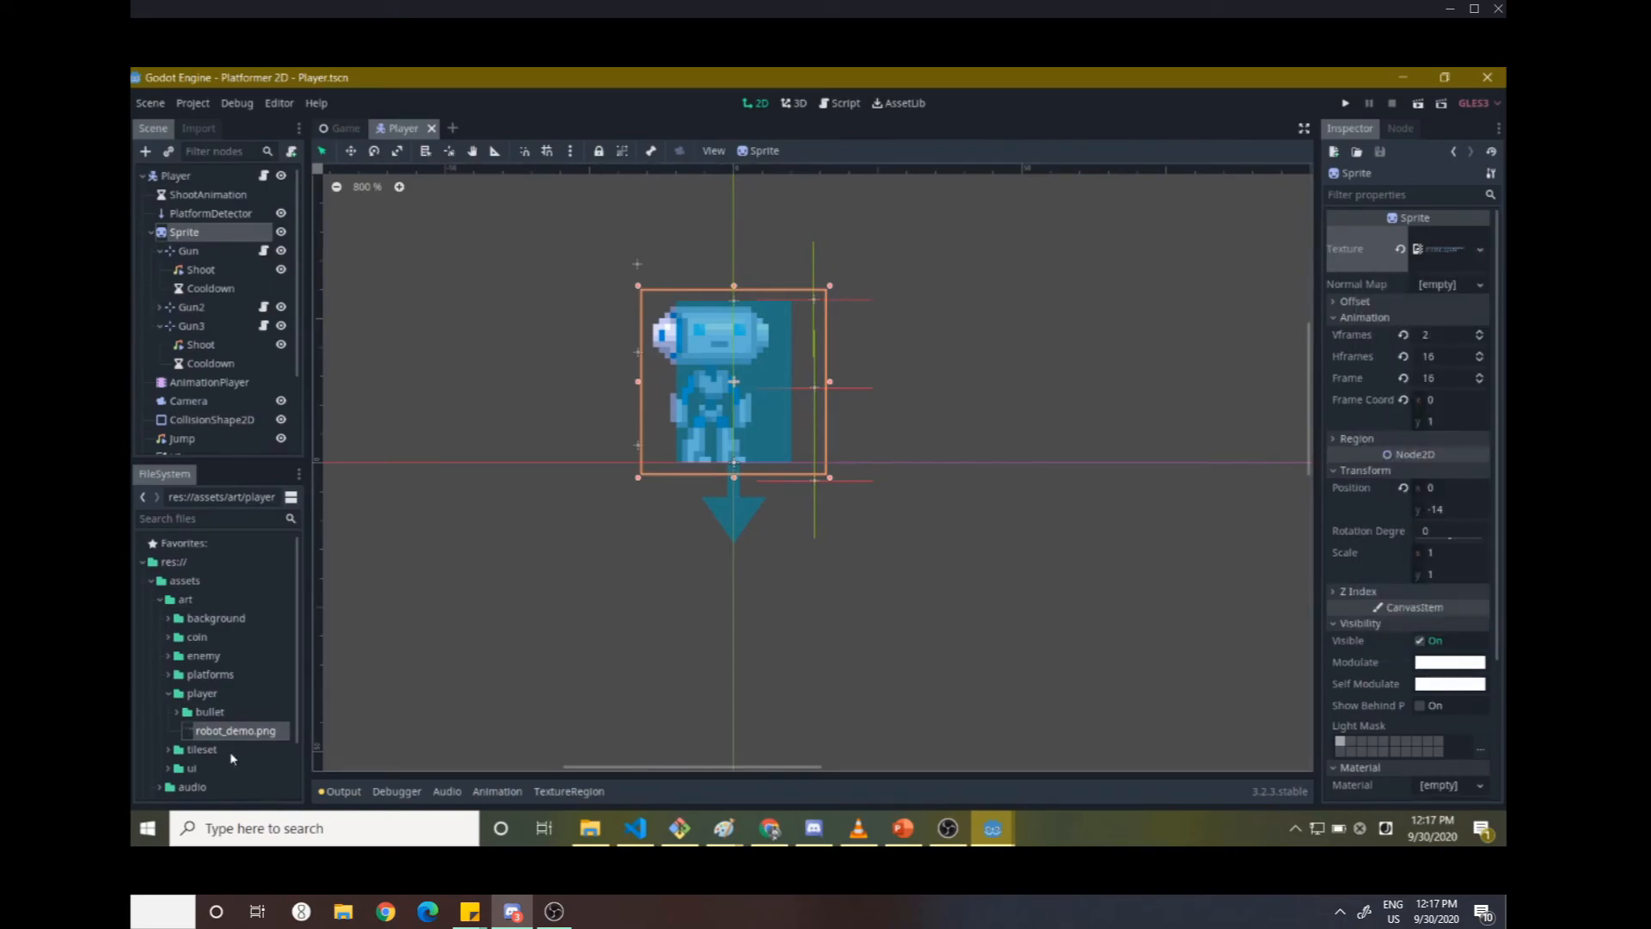
# - Show robot_demo.png in the system file manager and preview the sprite sheet there
pyautogui.scroll(-2, 234, 759)
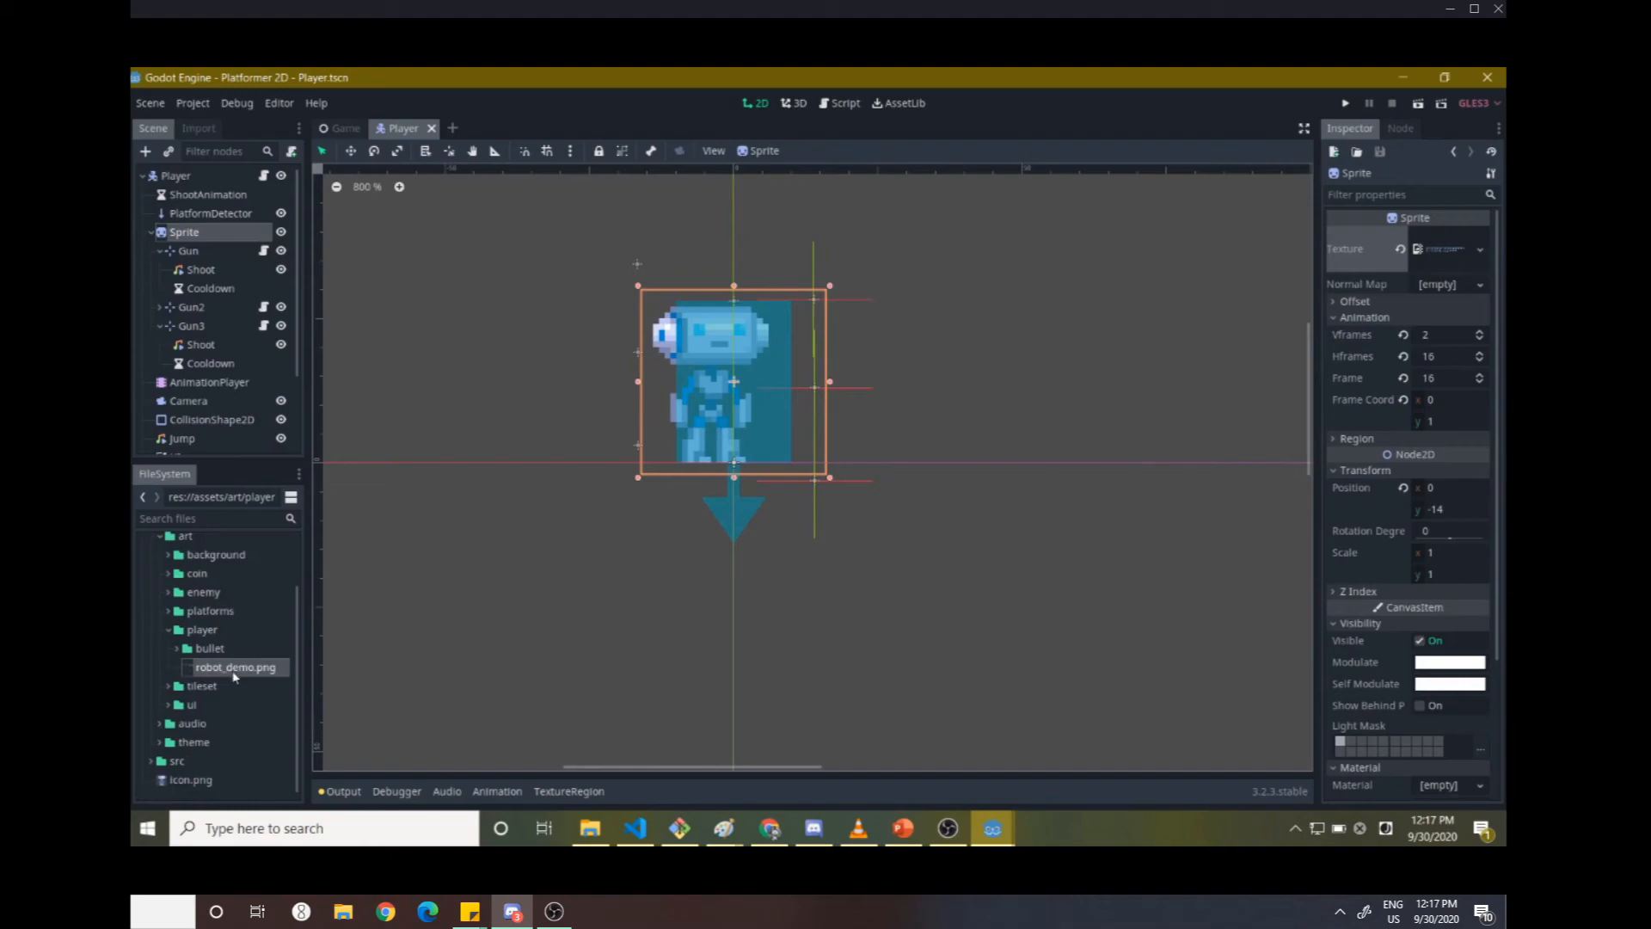
pyautogui.rightClick(234, 676)
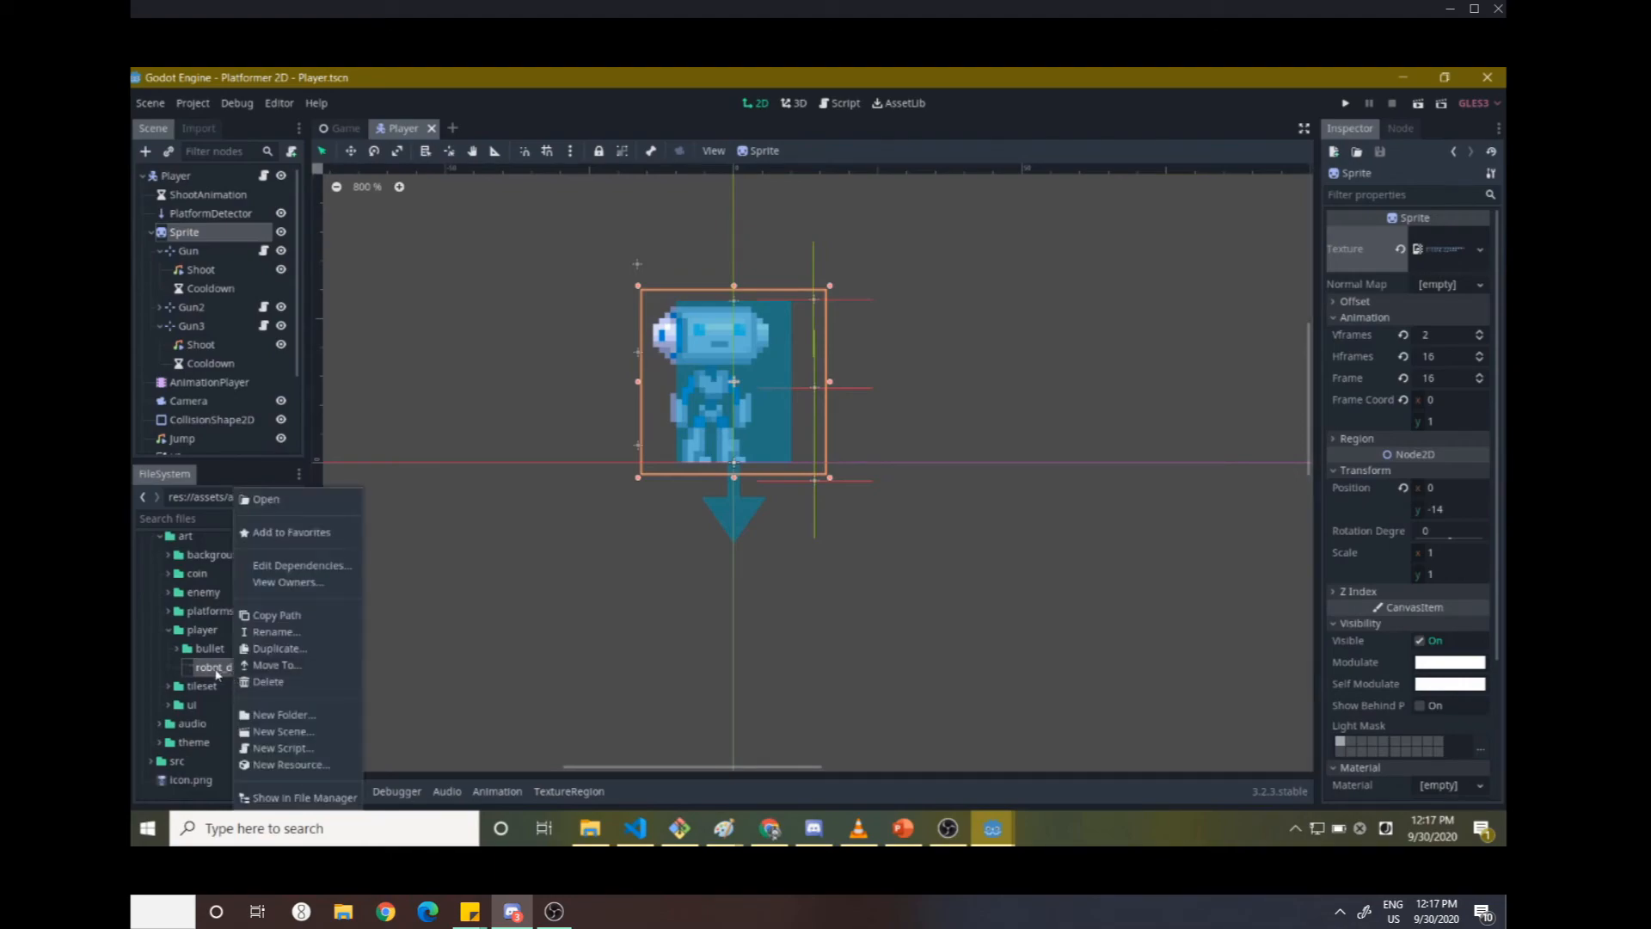
pyautogui.click(283, 798)
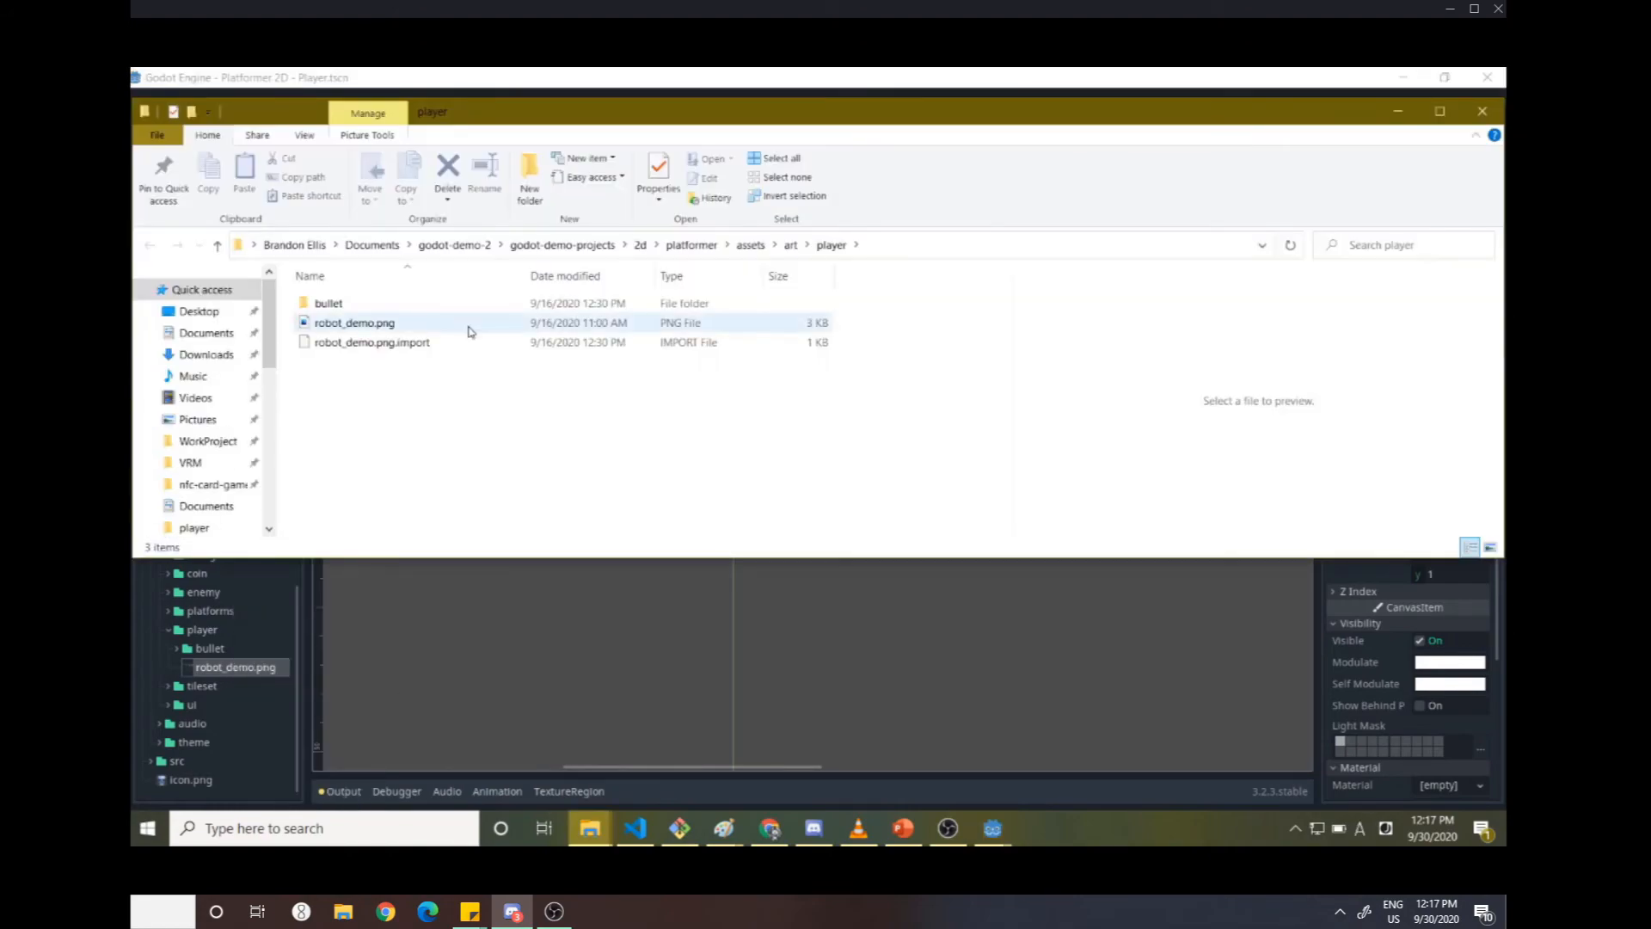
pyautogui.click(411, 326)
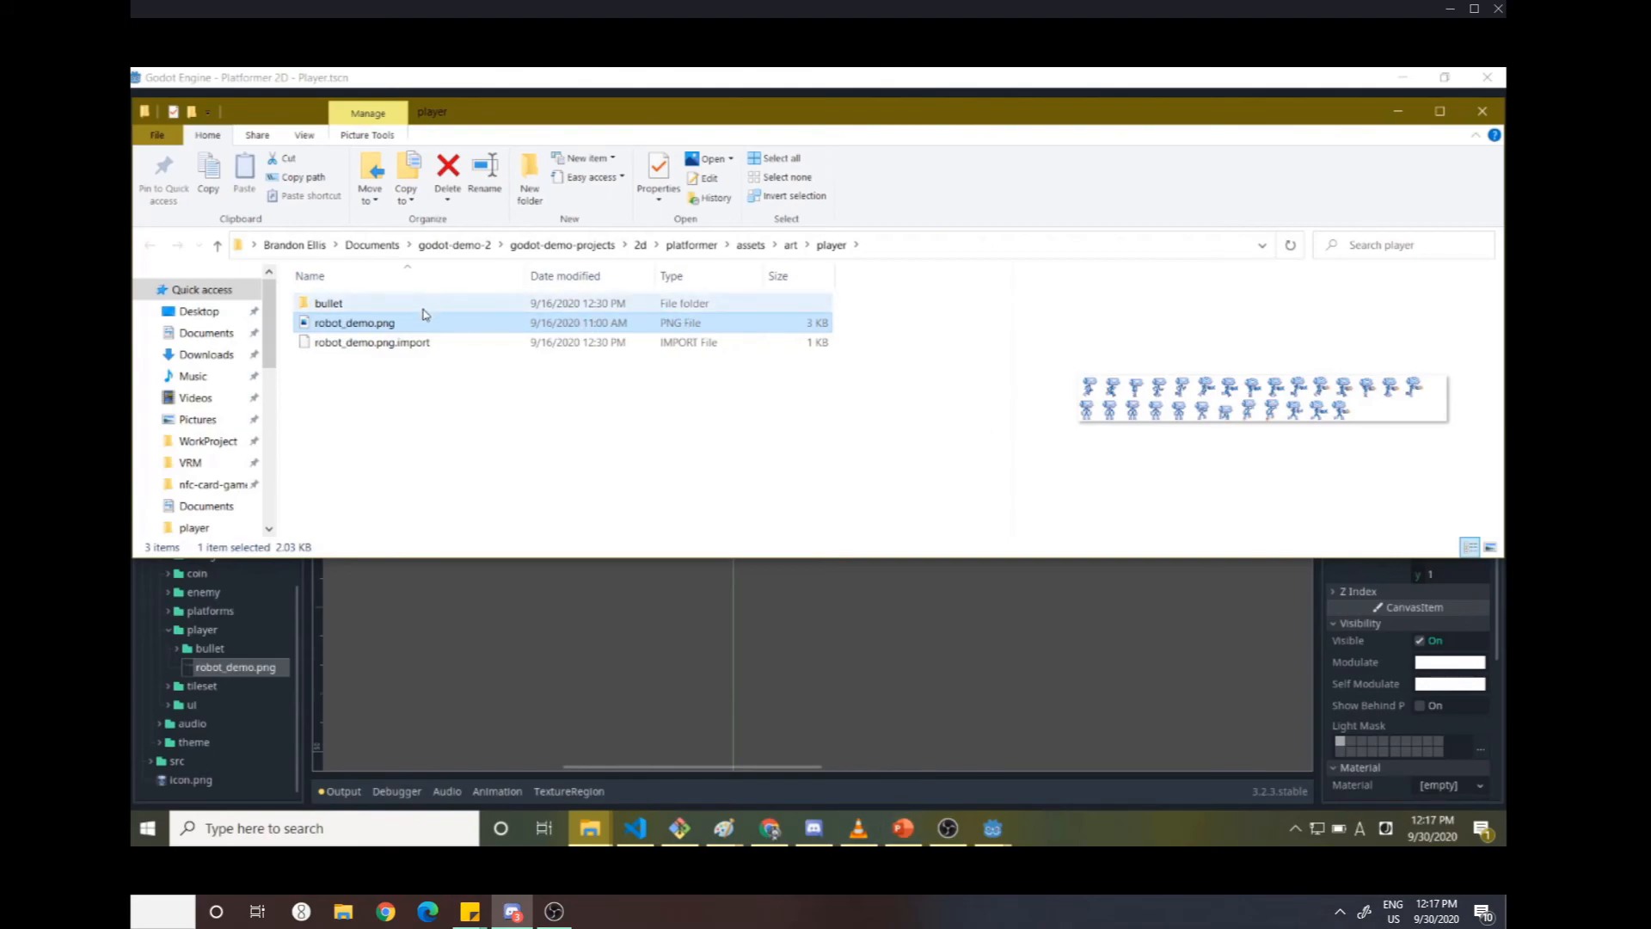
pyautogui.moveTo(434, 321)
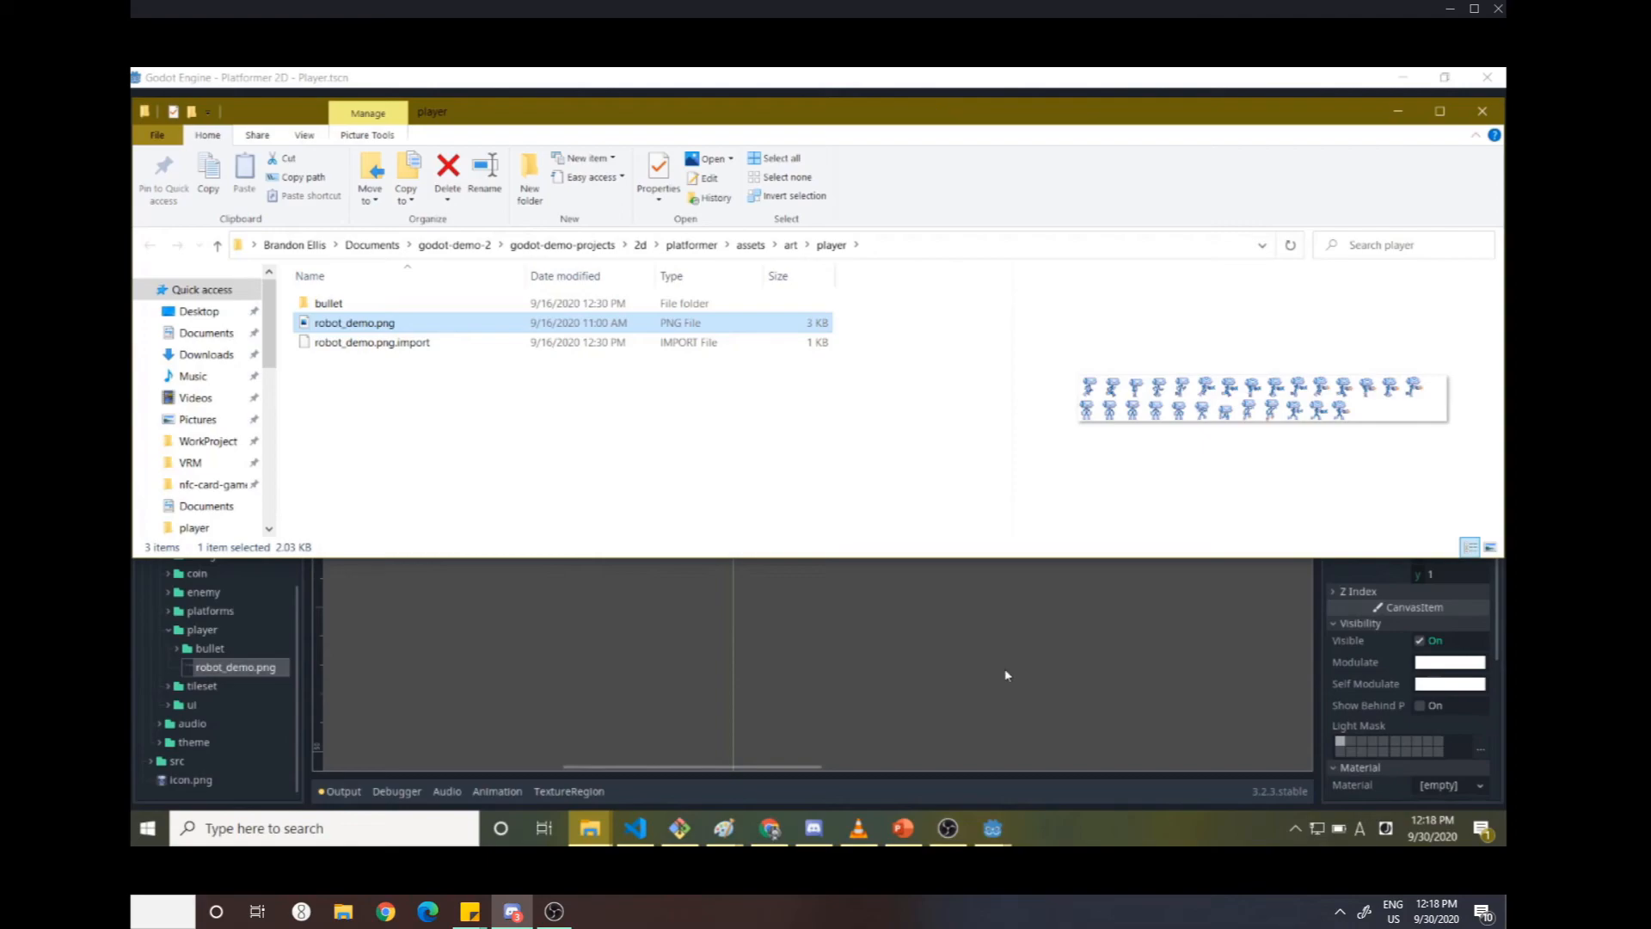
pyautogui.click(813, 828)
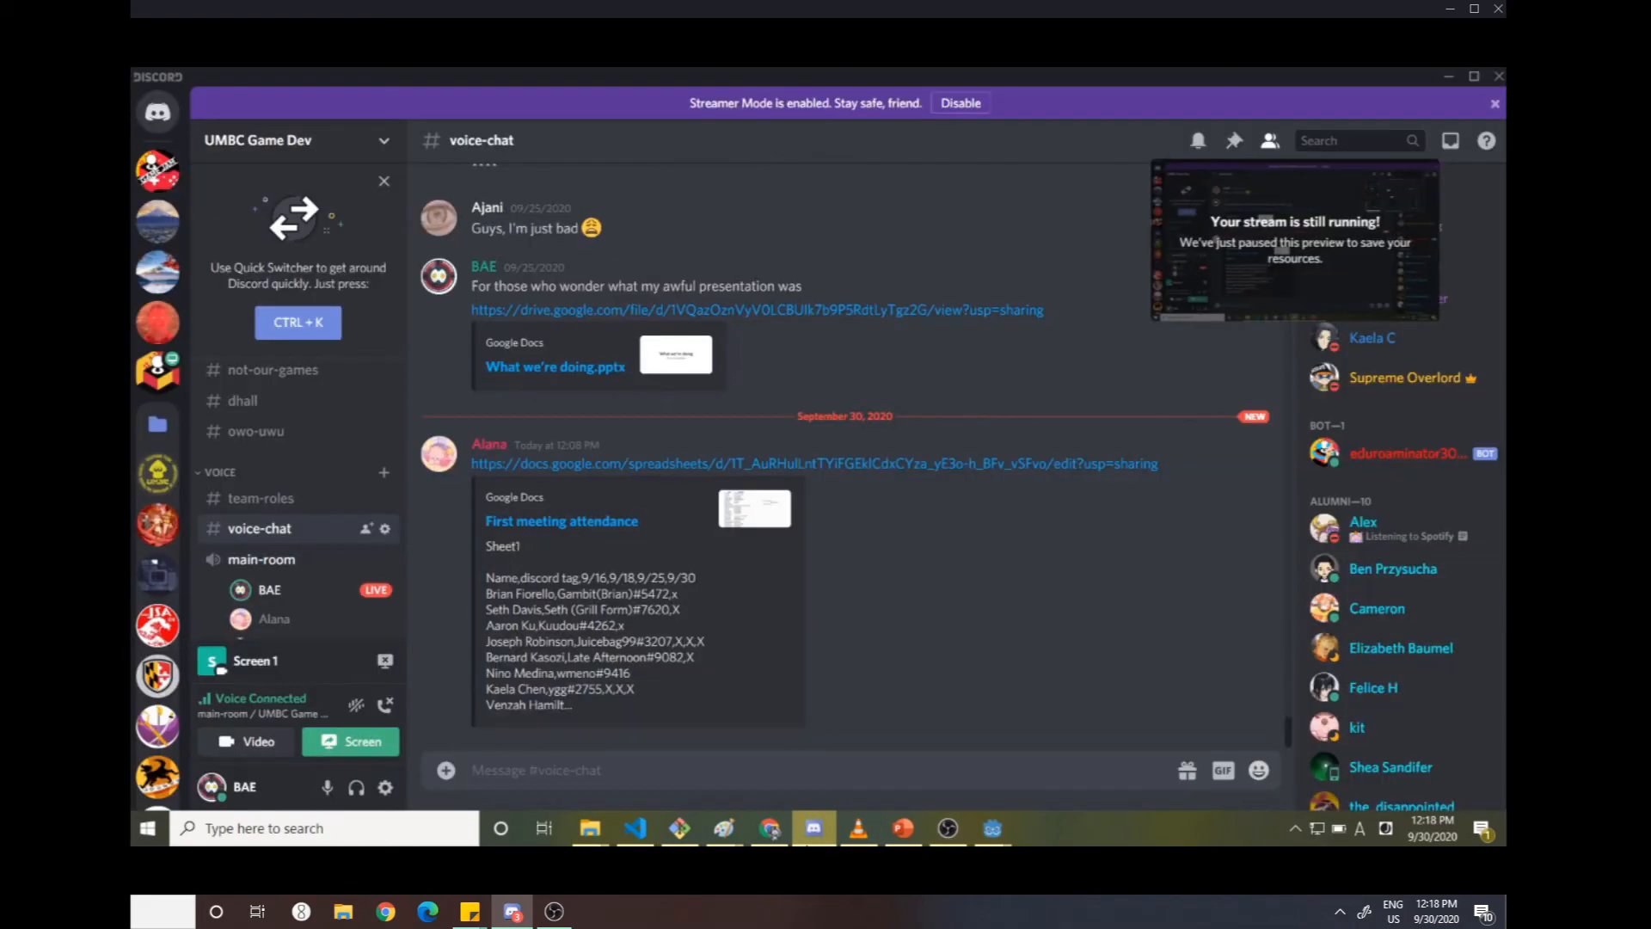
pyautogui.click(811, 833)
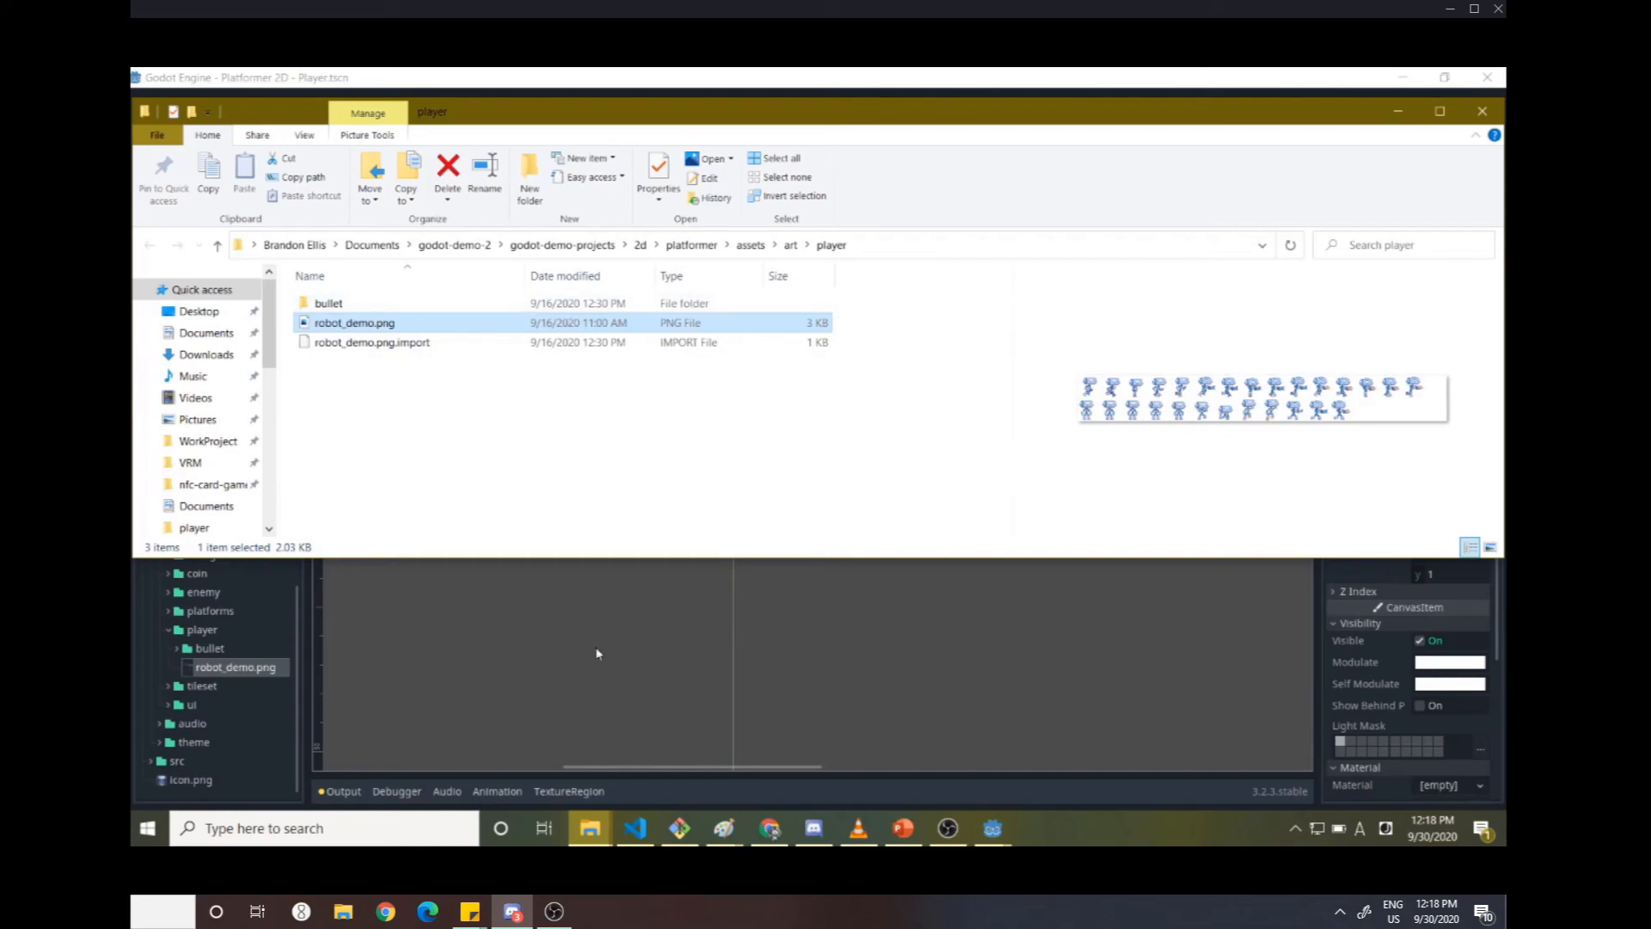
# - Switch to Chrome and search the web for piskel in a new tab
pyautogui.click(778, 829)
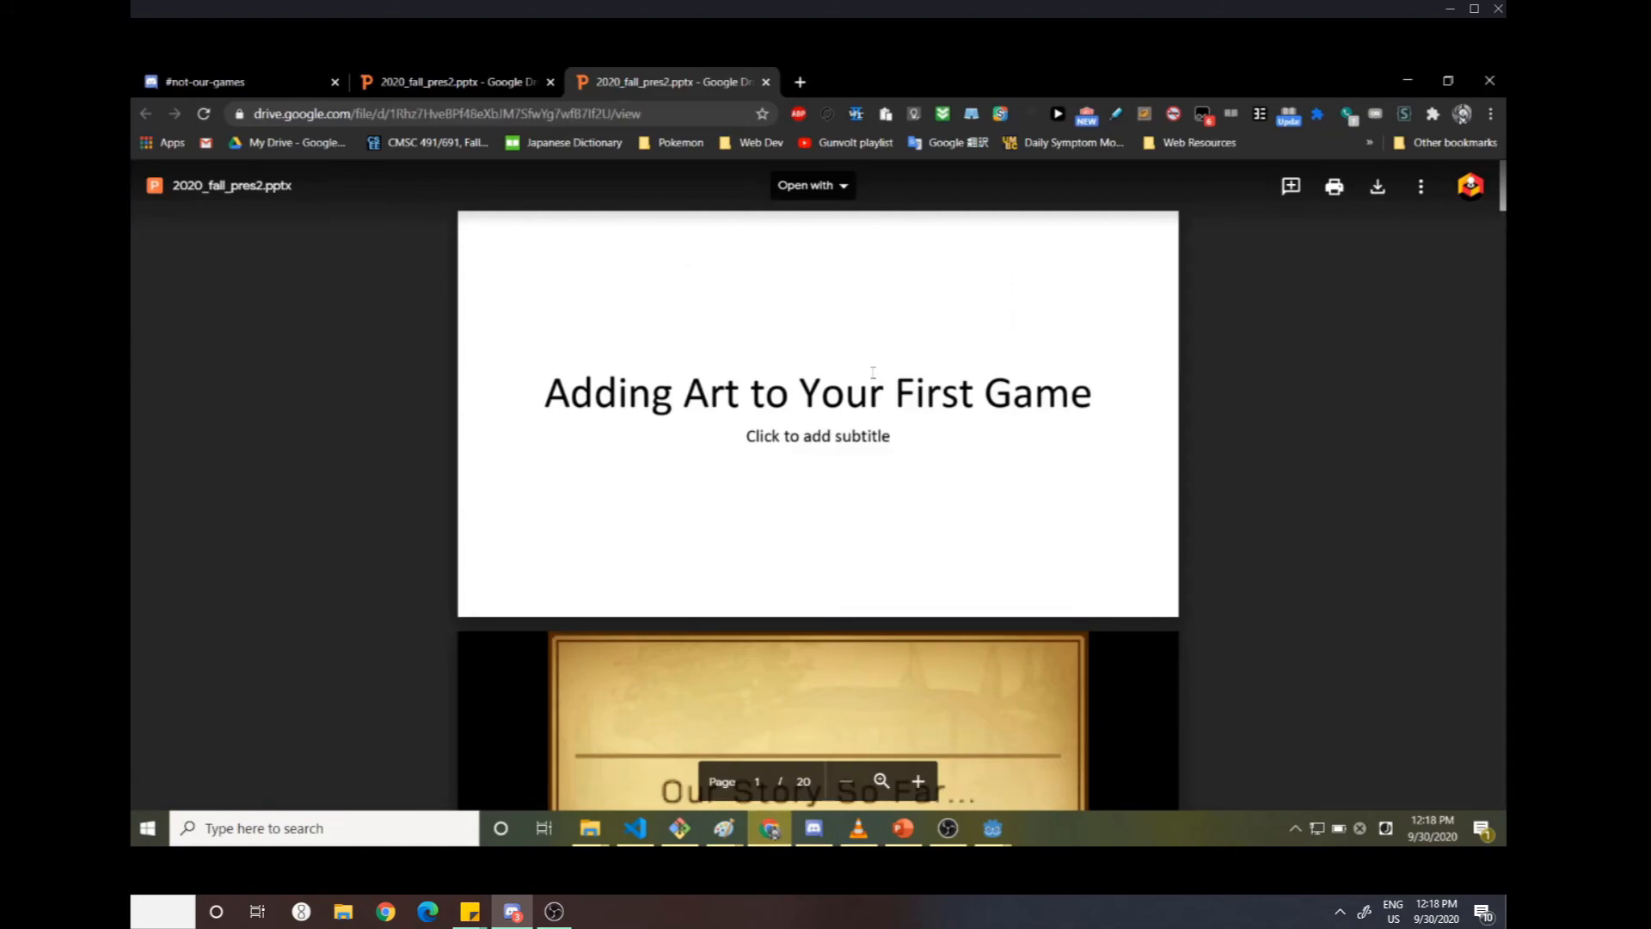
pyautogui.click(802, 82)
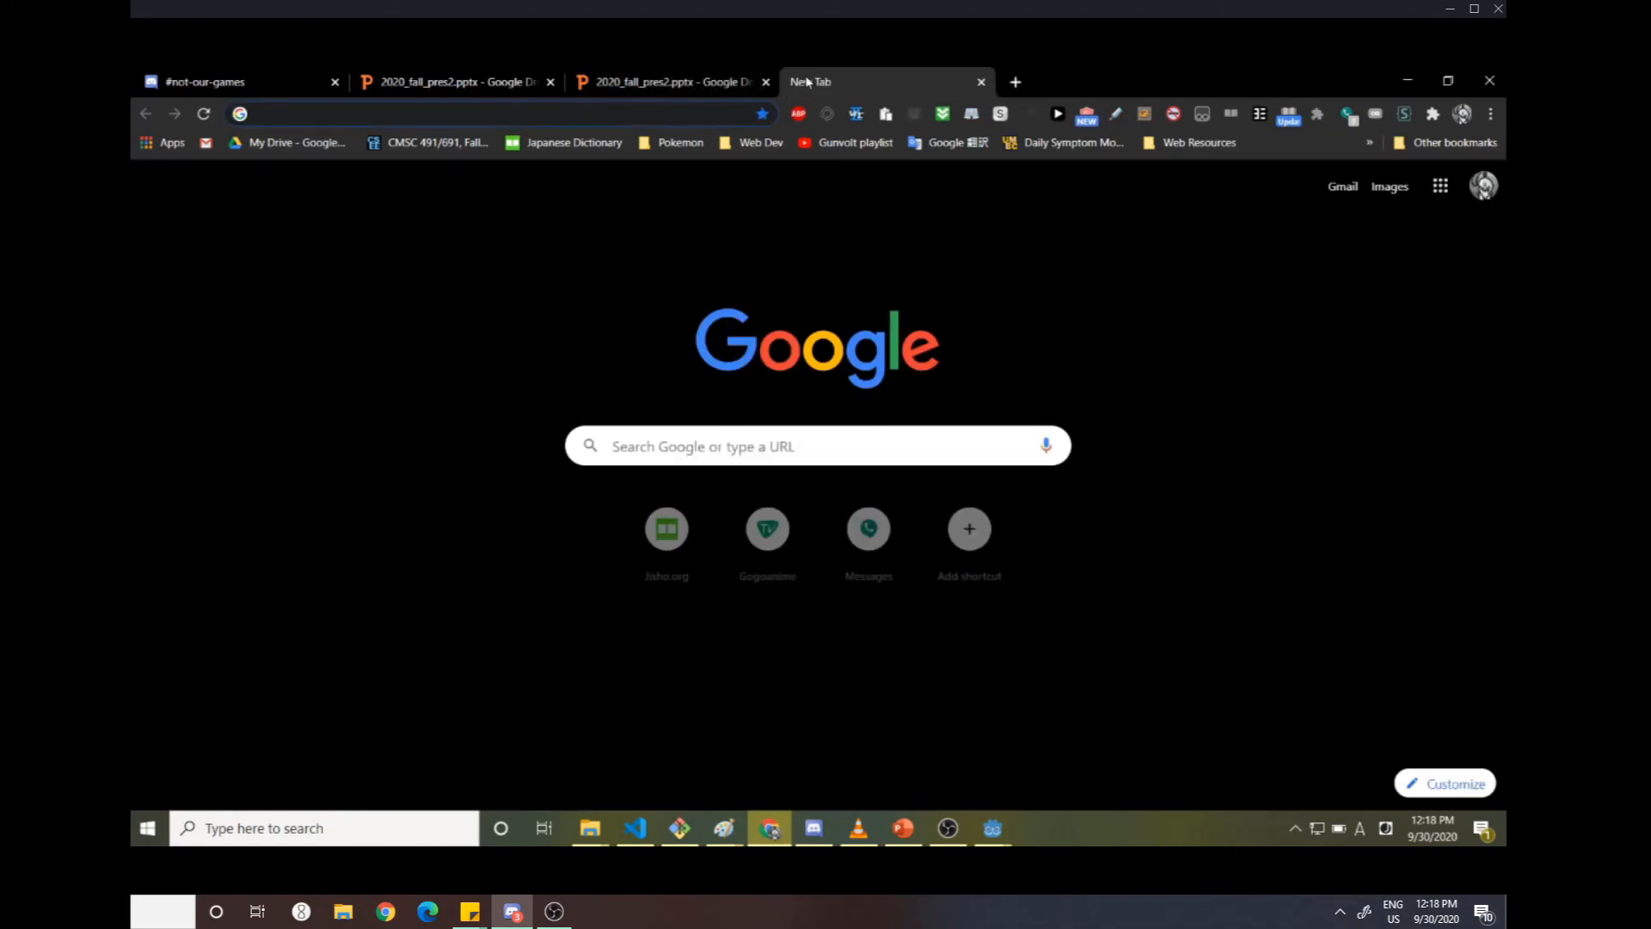
pyautogui.write('pis')
pyautogui.press('Return')
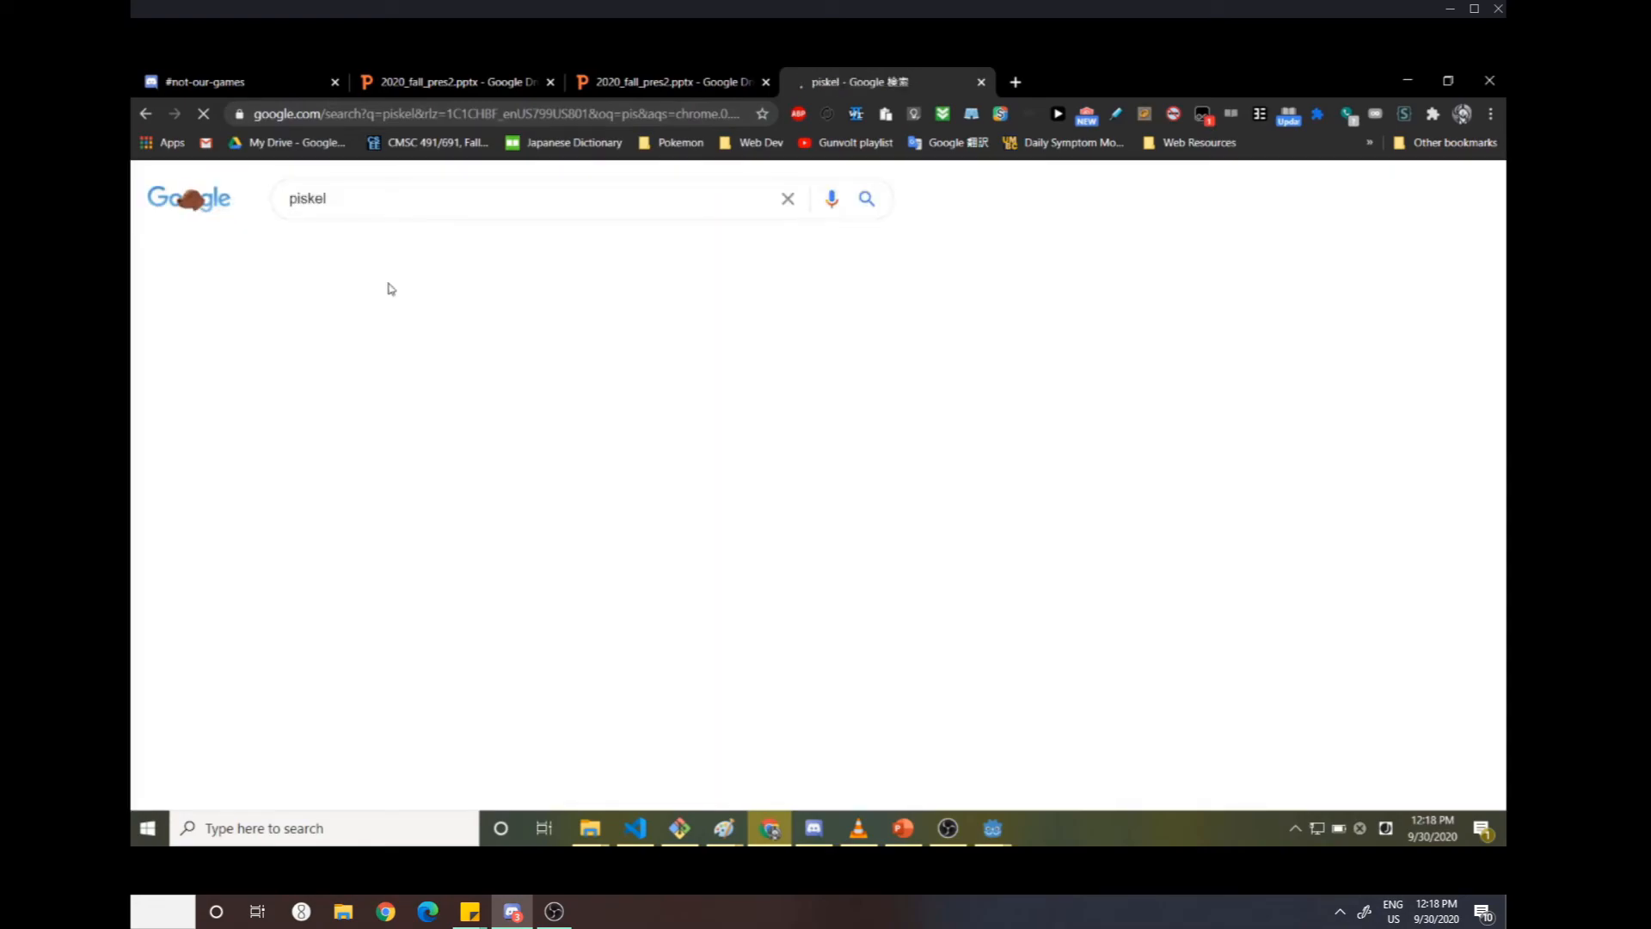
# - Open the Piskel website from the search results and sign in with an existing Google account
pyautogui.click(361, 337)
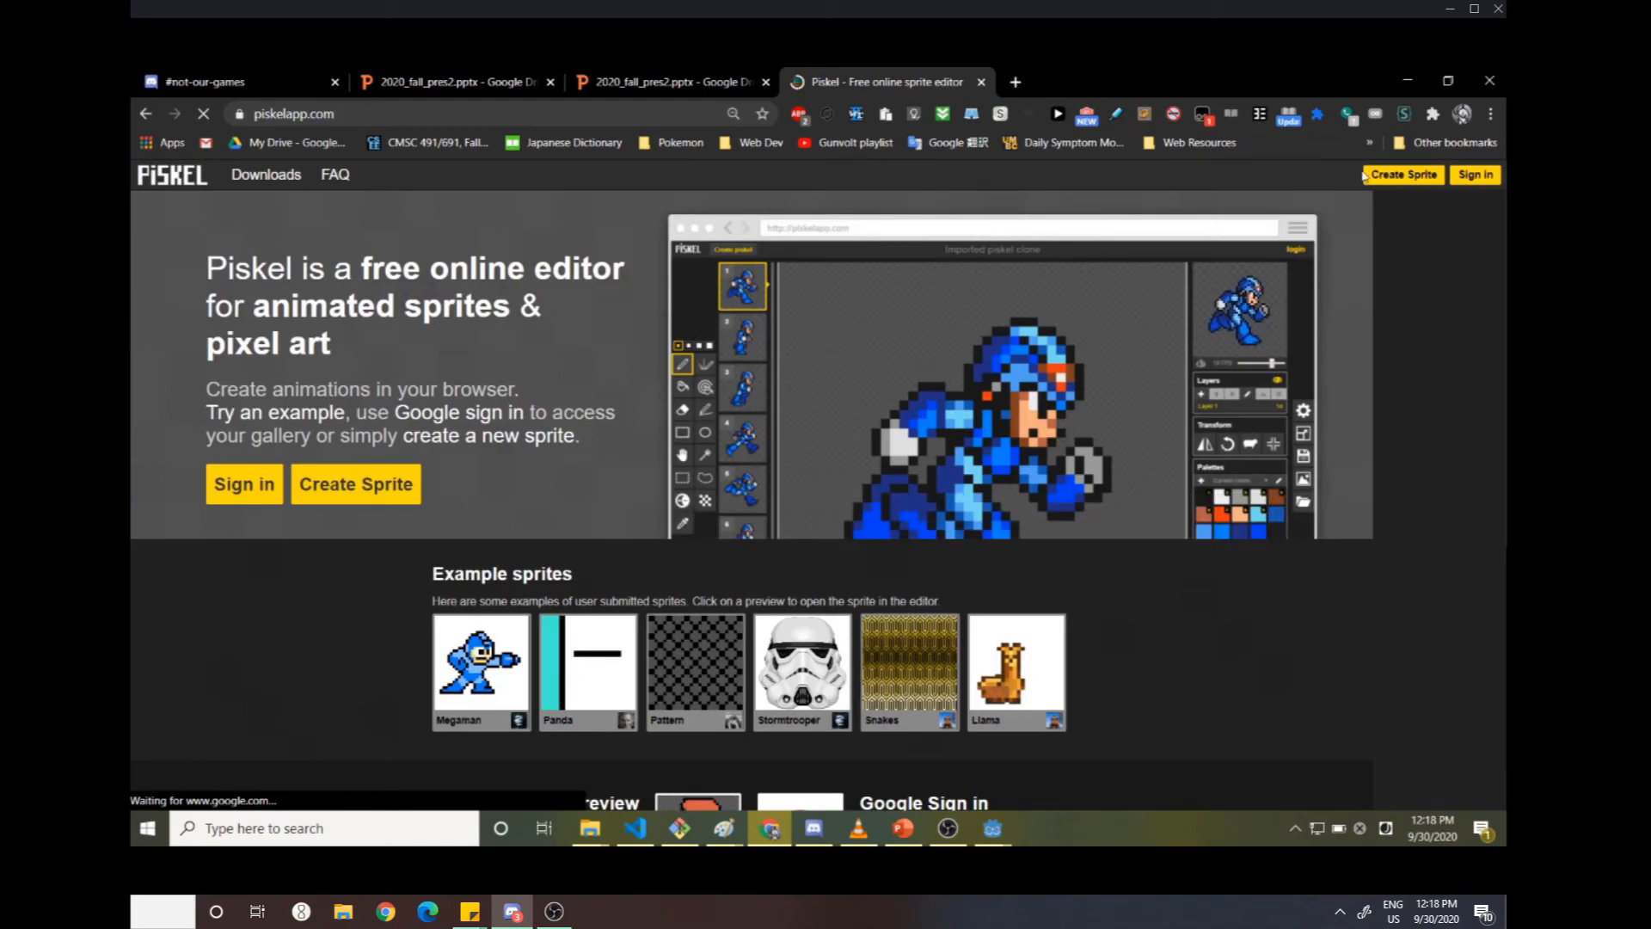
pyautogui.click(1474, 175)
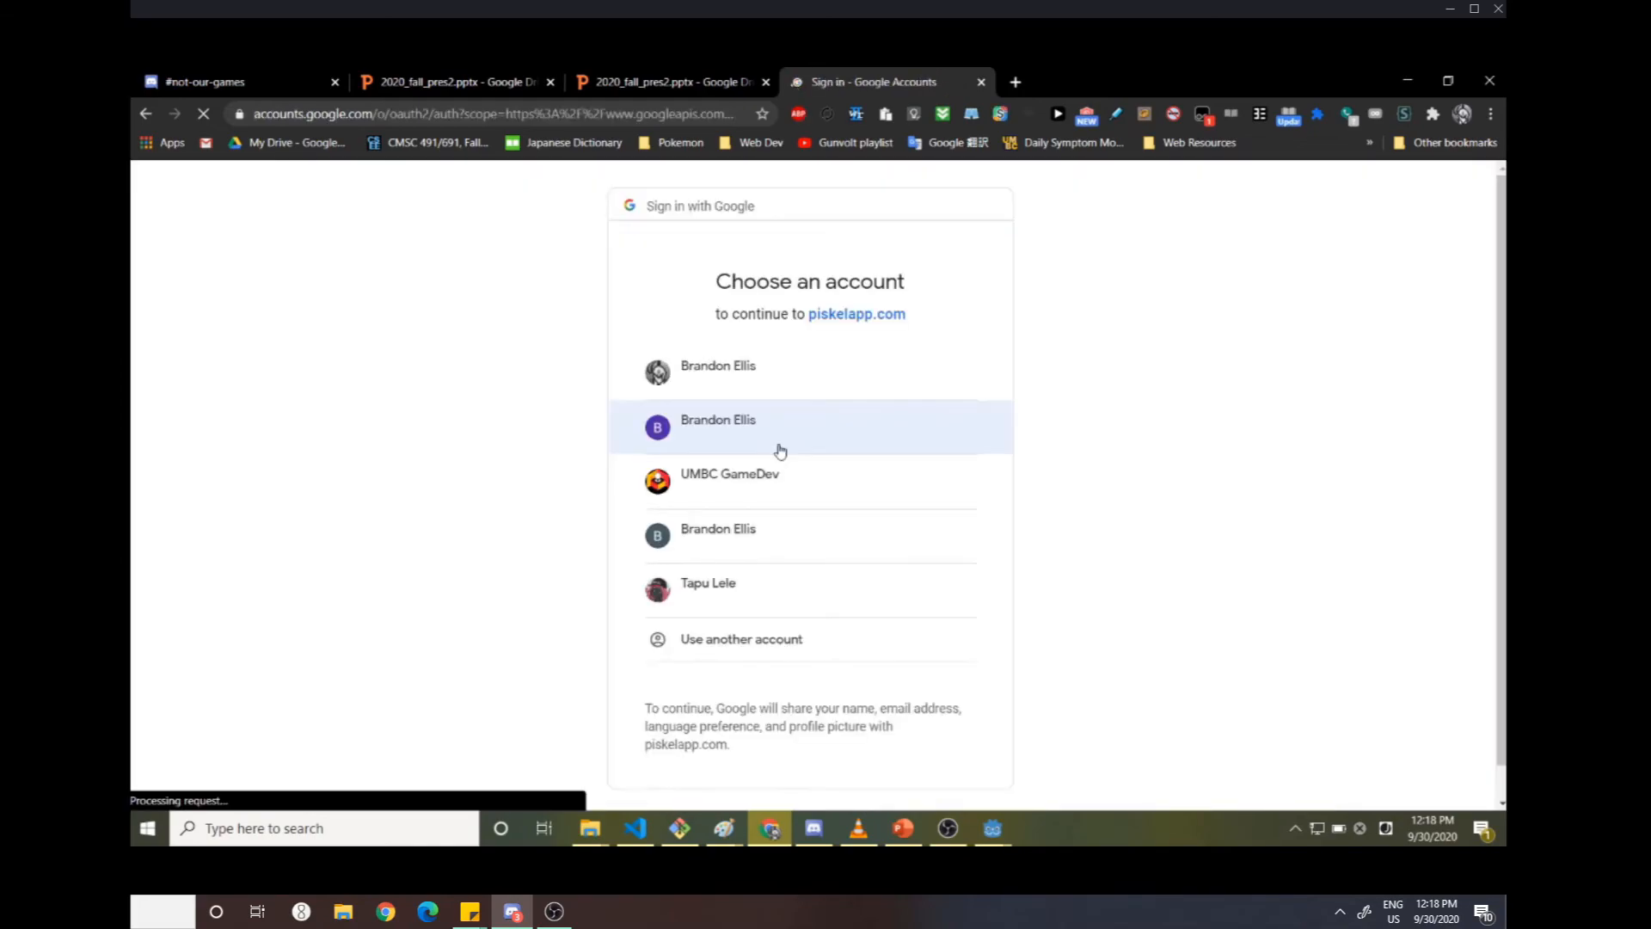
pyautogui.click(760, 379)
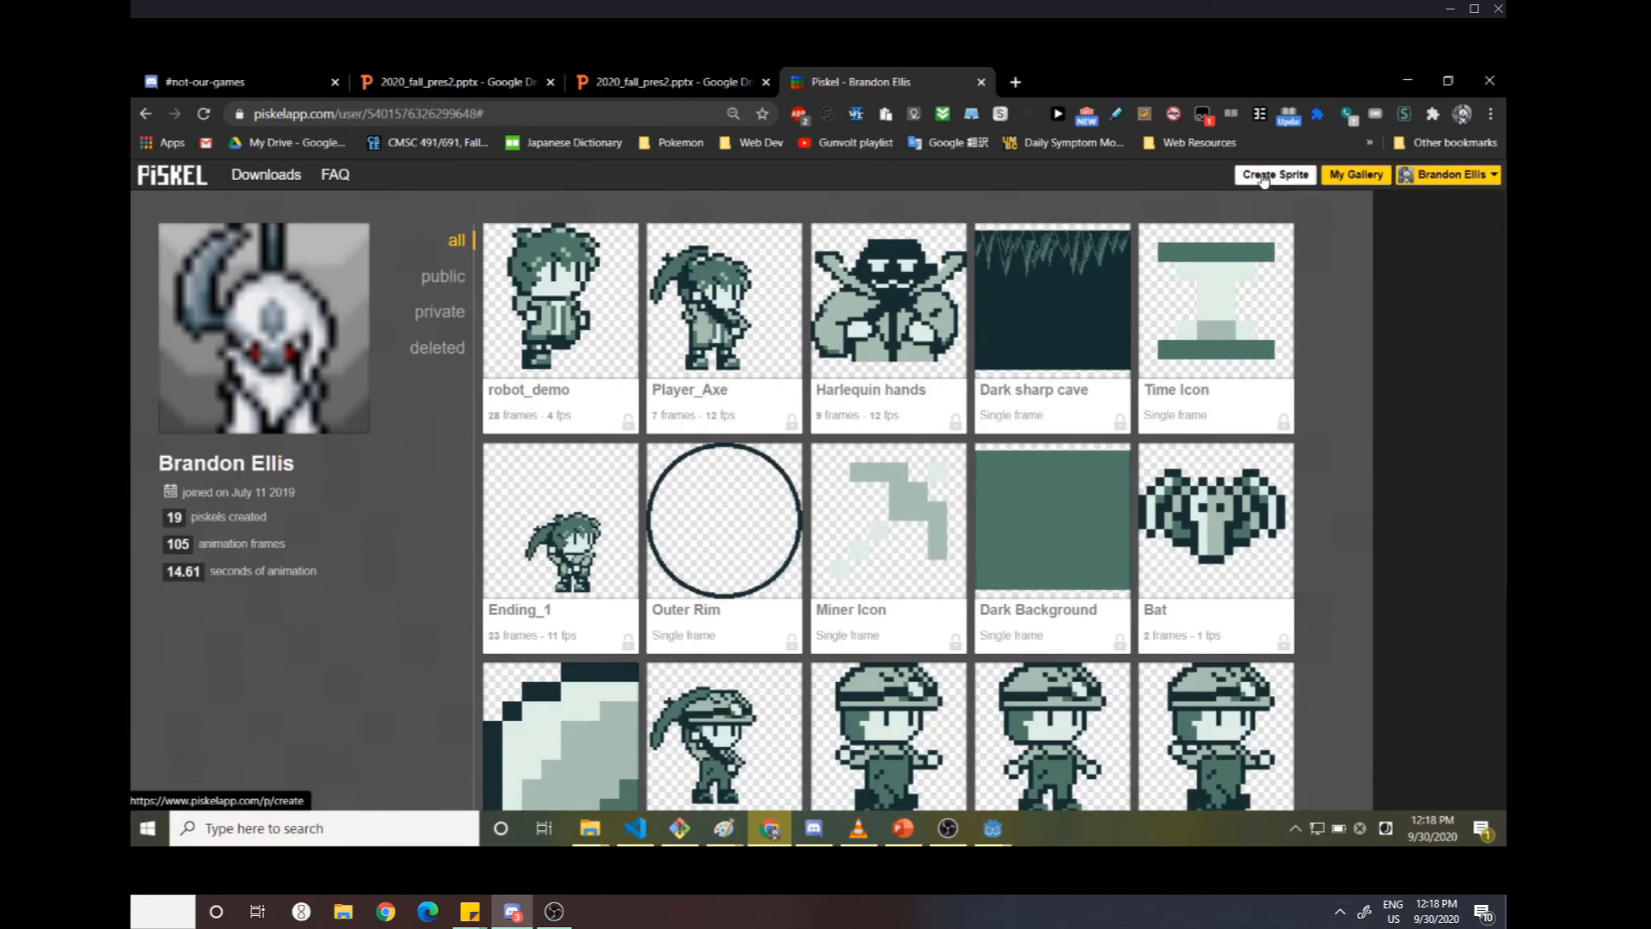
# - Create a new sprite and draw a simple black face with two vertical eyes and a long outlined mouth using the Pen
pyautogui.click(1261, 176)
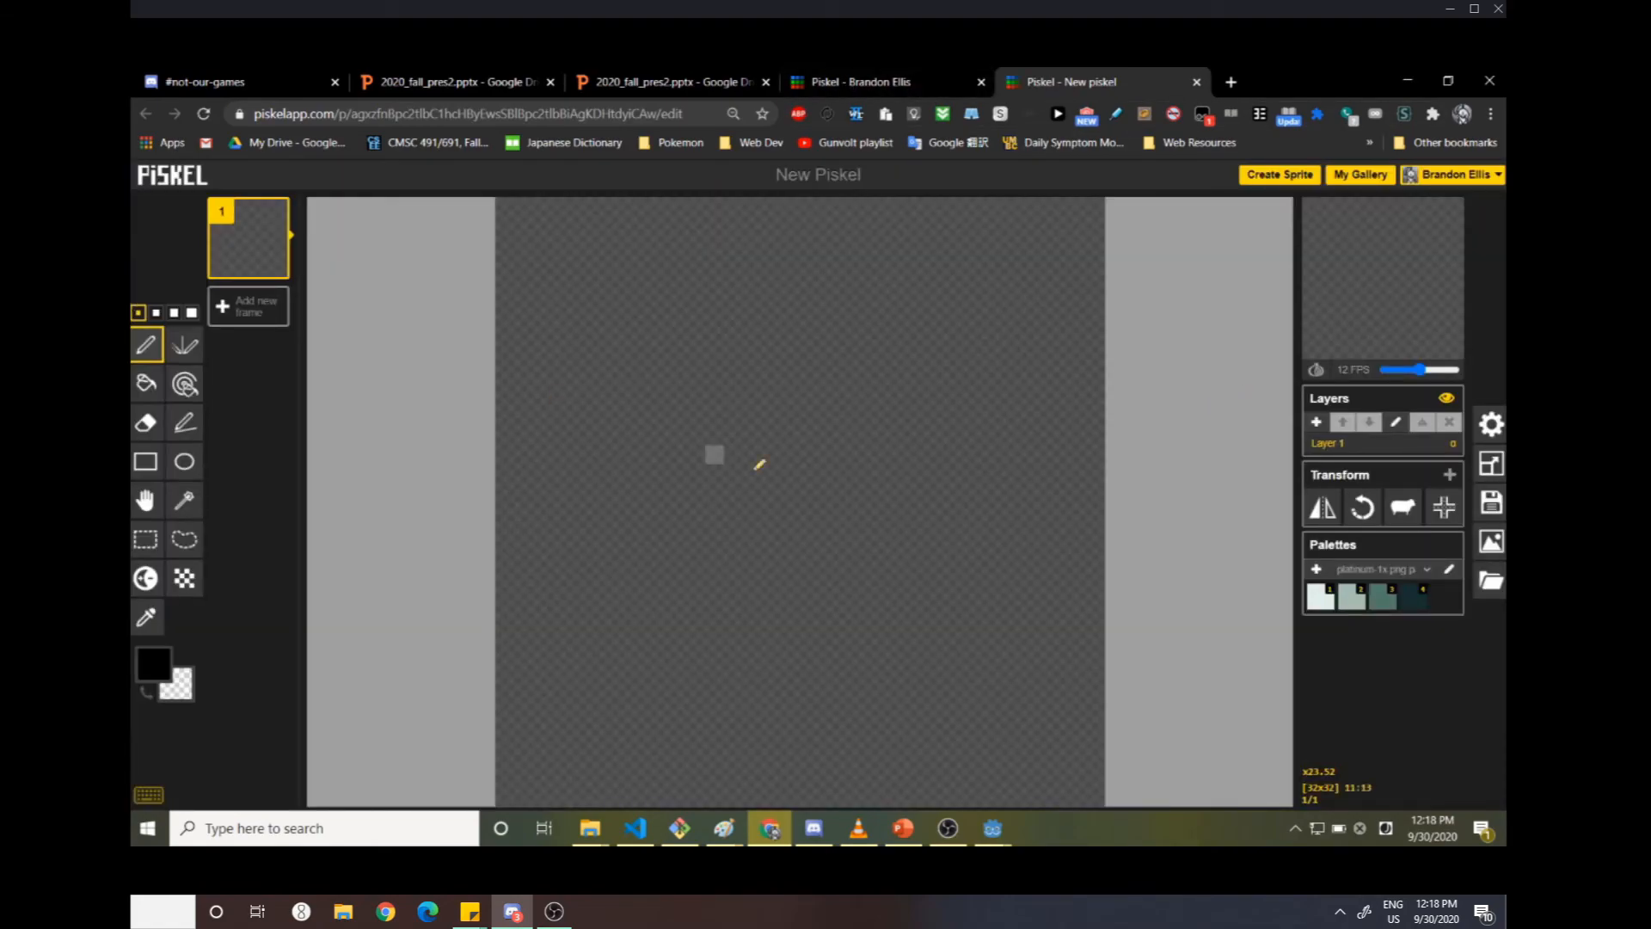
pyautogui.moveTo(657, 315); pyautogui.dragTo(657, 402)
pyautogui.moveTo(923, 334); pyautogui.dragTo(924, 404)
pyautogui.moveTo(599, 472)
pyautogui.mouseDown()
pyautogui.moveTo(766, 571)
pyautogui.moveTo(1069, 560)
pyautogui.moveTo(1143, 527)
pyautogui.mouseUp()
pyautogui.moveTo(599, 454); pyautogui.dragTo(1021, 550)
# - Try the Paint bucket on the empty area around the face and undo the fill
pyautogui.click(146, 384)
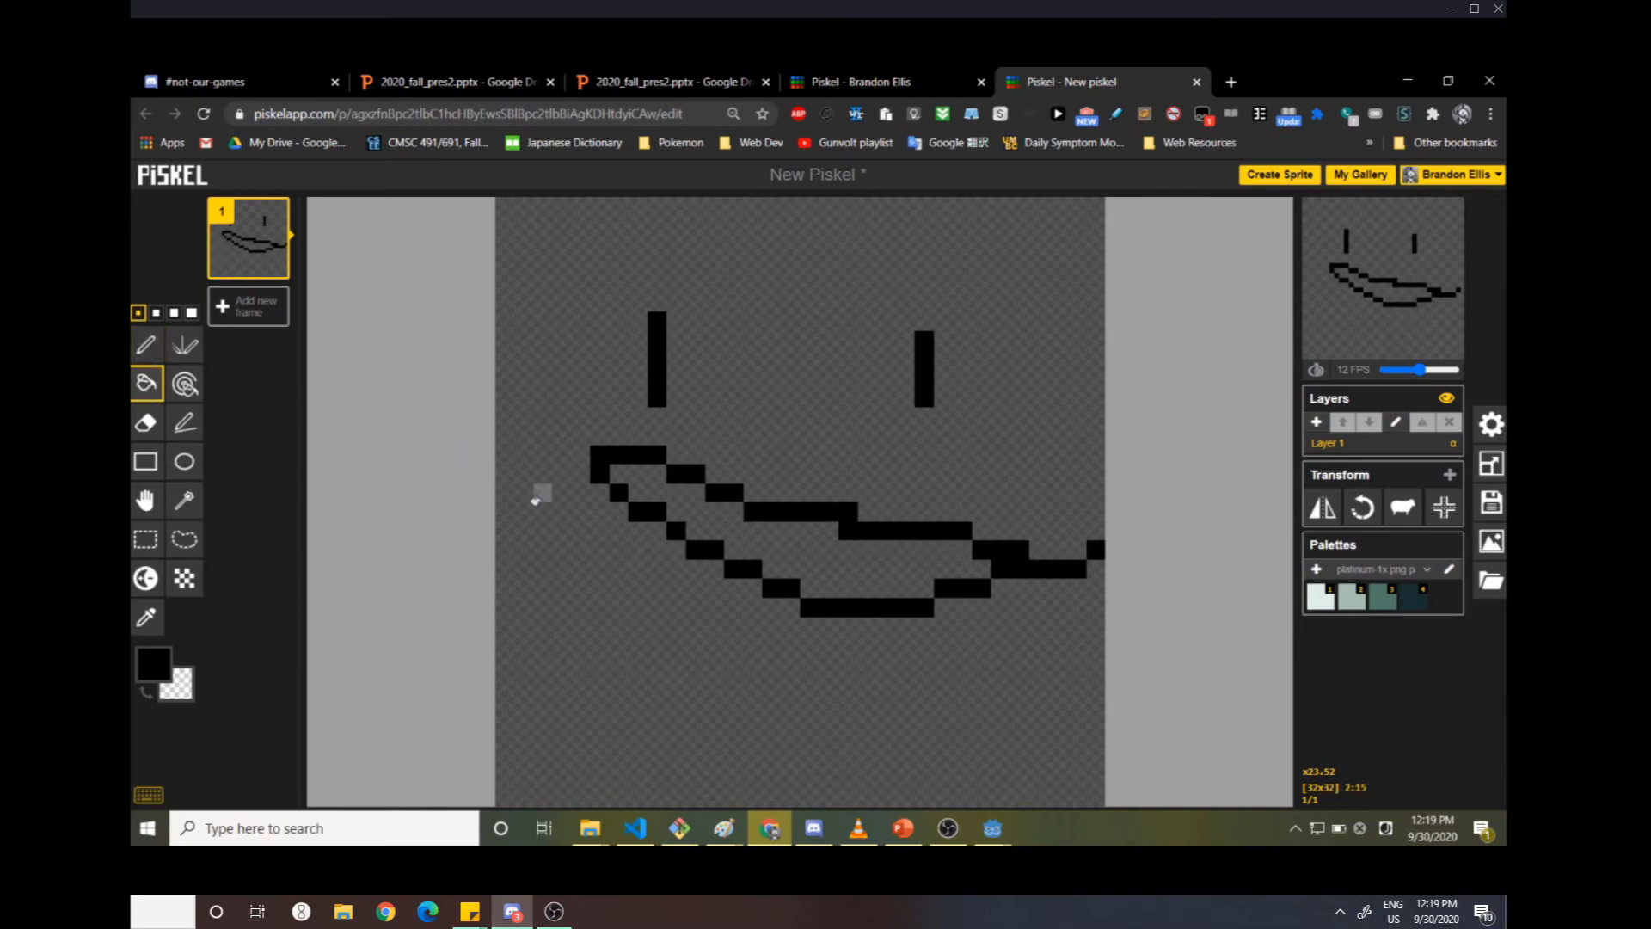
pyautogui.click(535, 507)
pyautogui.hotkey('ctrl', 'z')
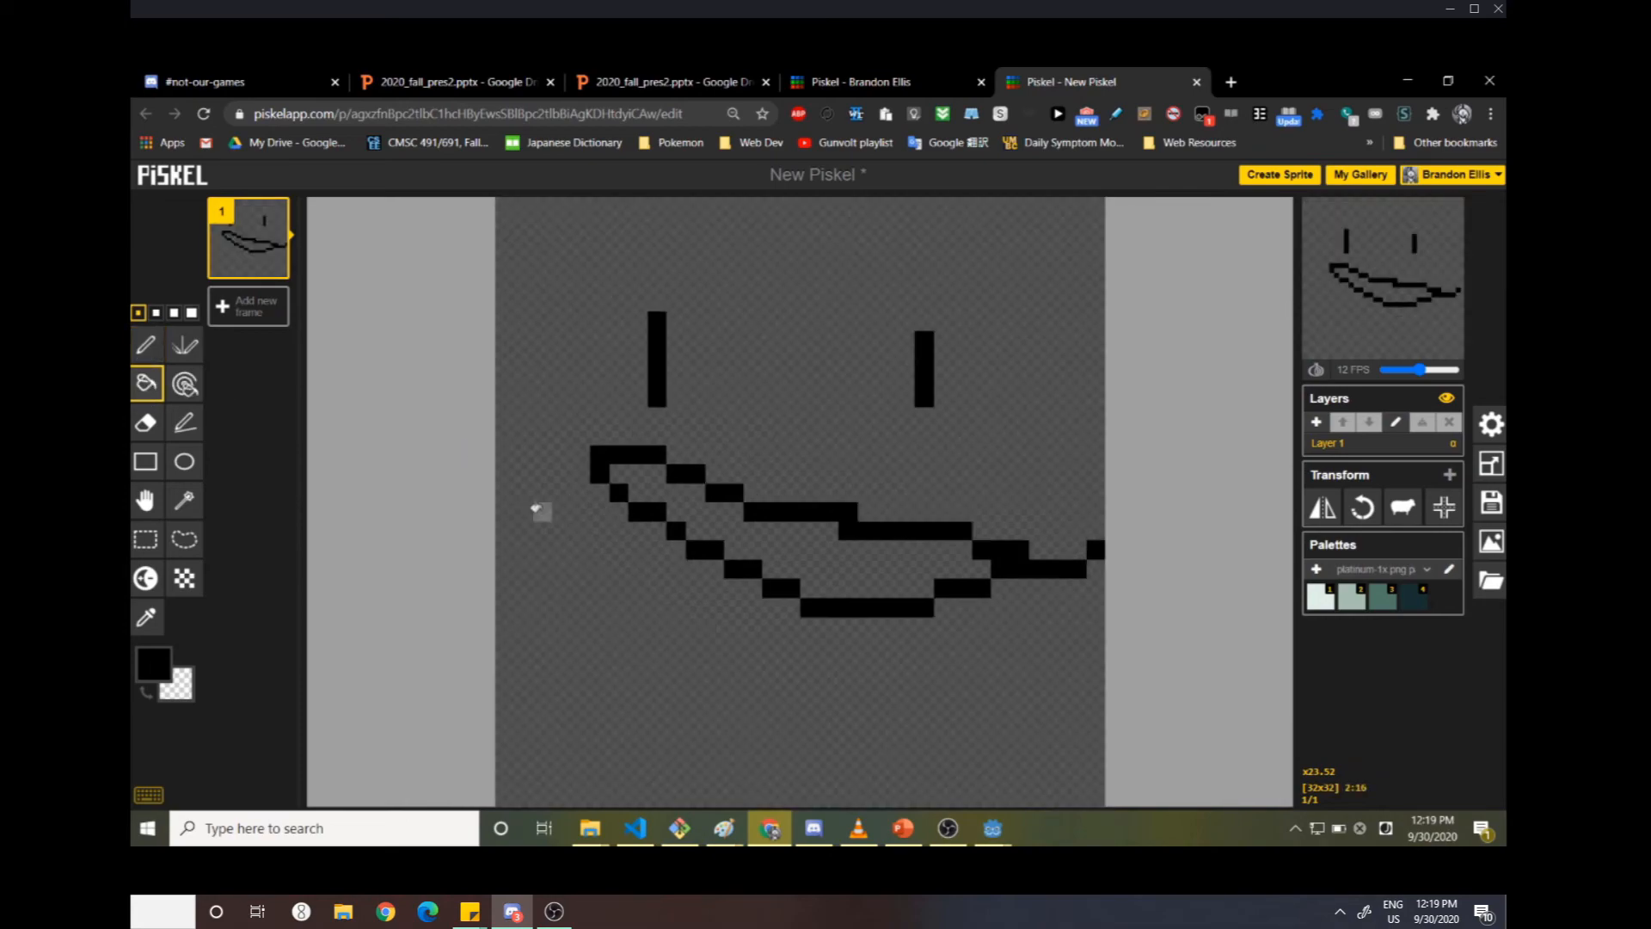
# - Select a rectangle around the left part of the mouth and lower left eye, and shift it about 3 pixels right and down
pyautogui.click(146, 539)
pyautogui.moveTo(490, 344); pyautogui.dragTo(838, 635)
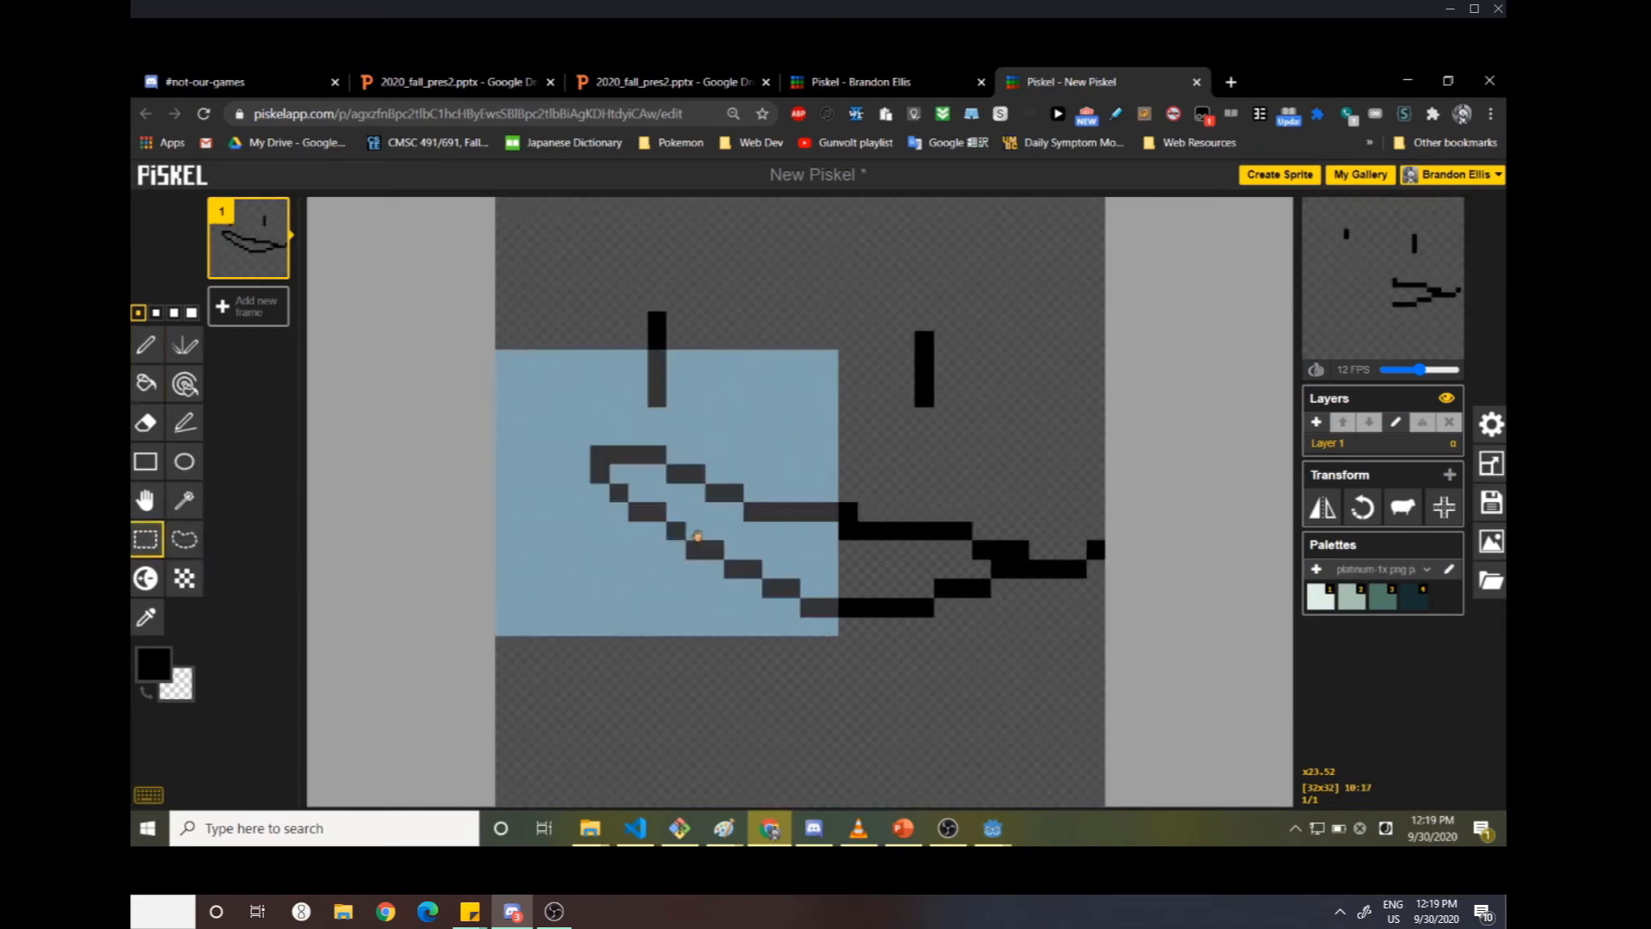
pyautogui.moveTo(689, 526); pyautogui.dragTo(746, 583)
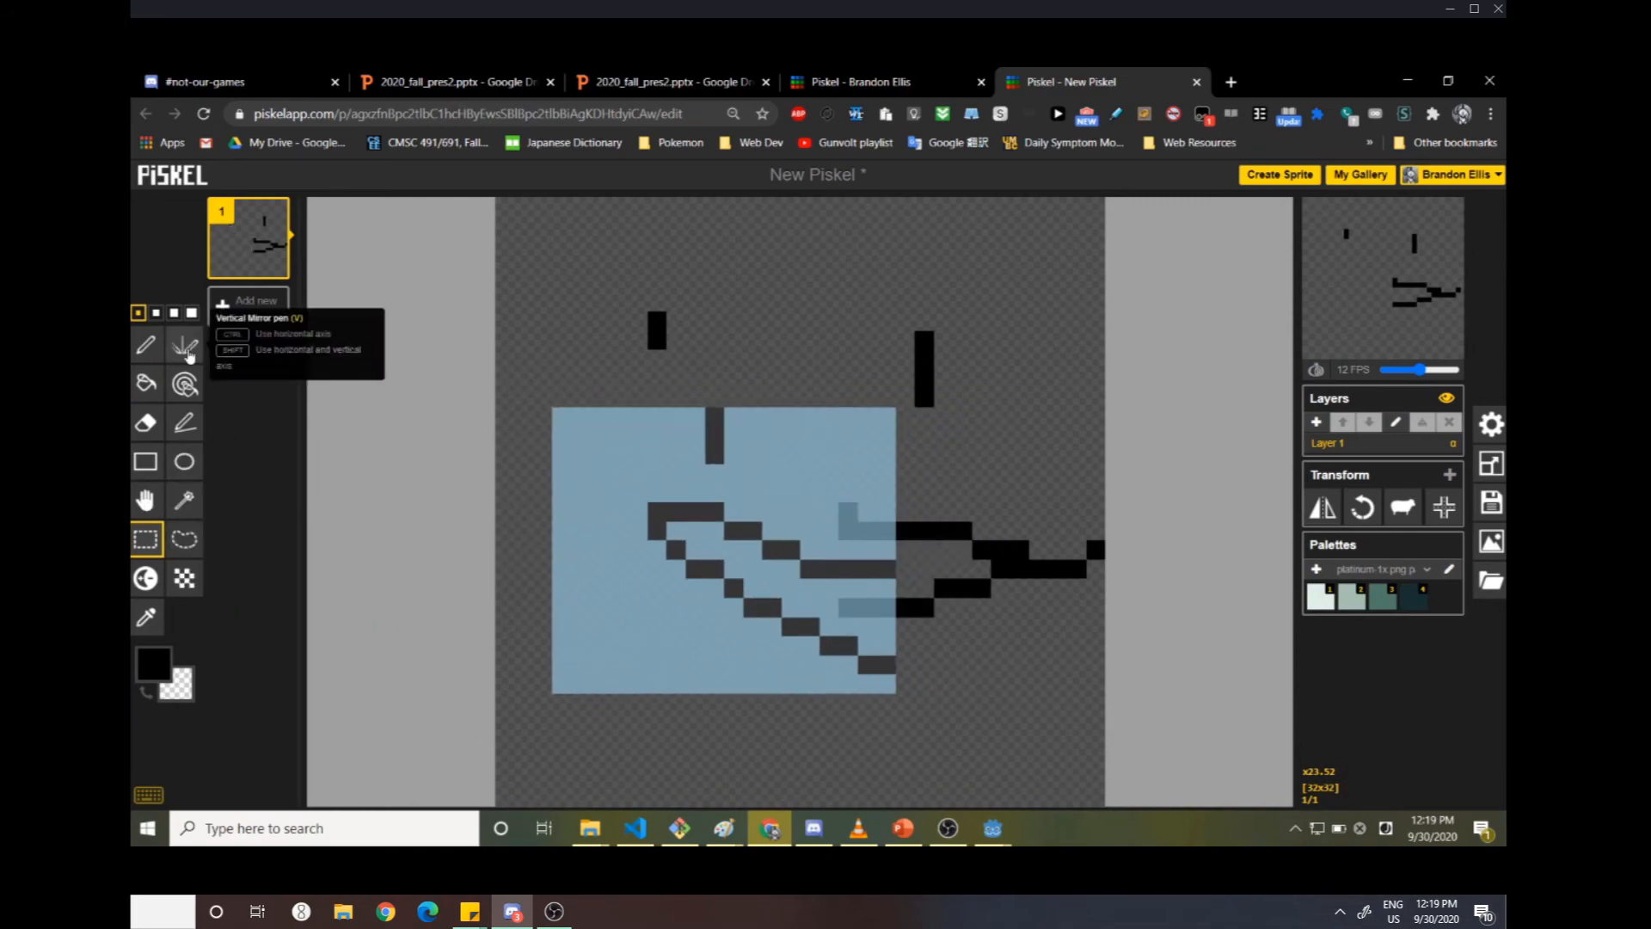
# - Select all the remaining face strokes with a rectangle selection and delete them from the canvas
pyautogui.click(184, 383)
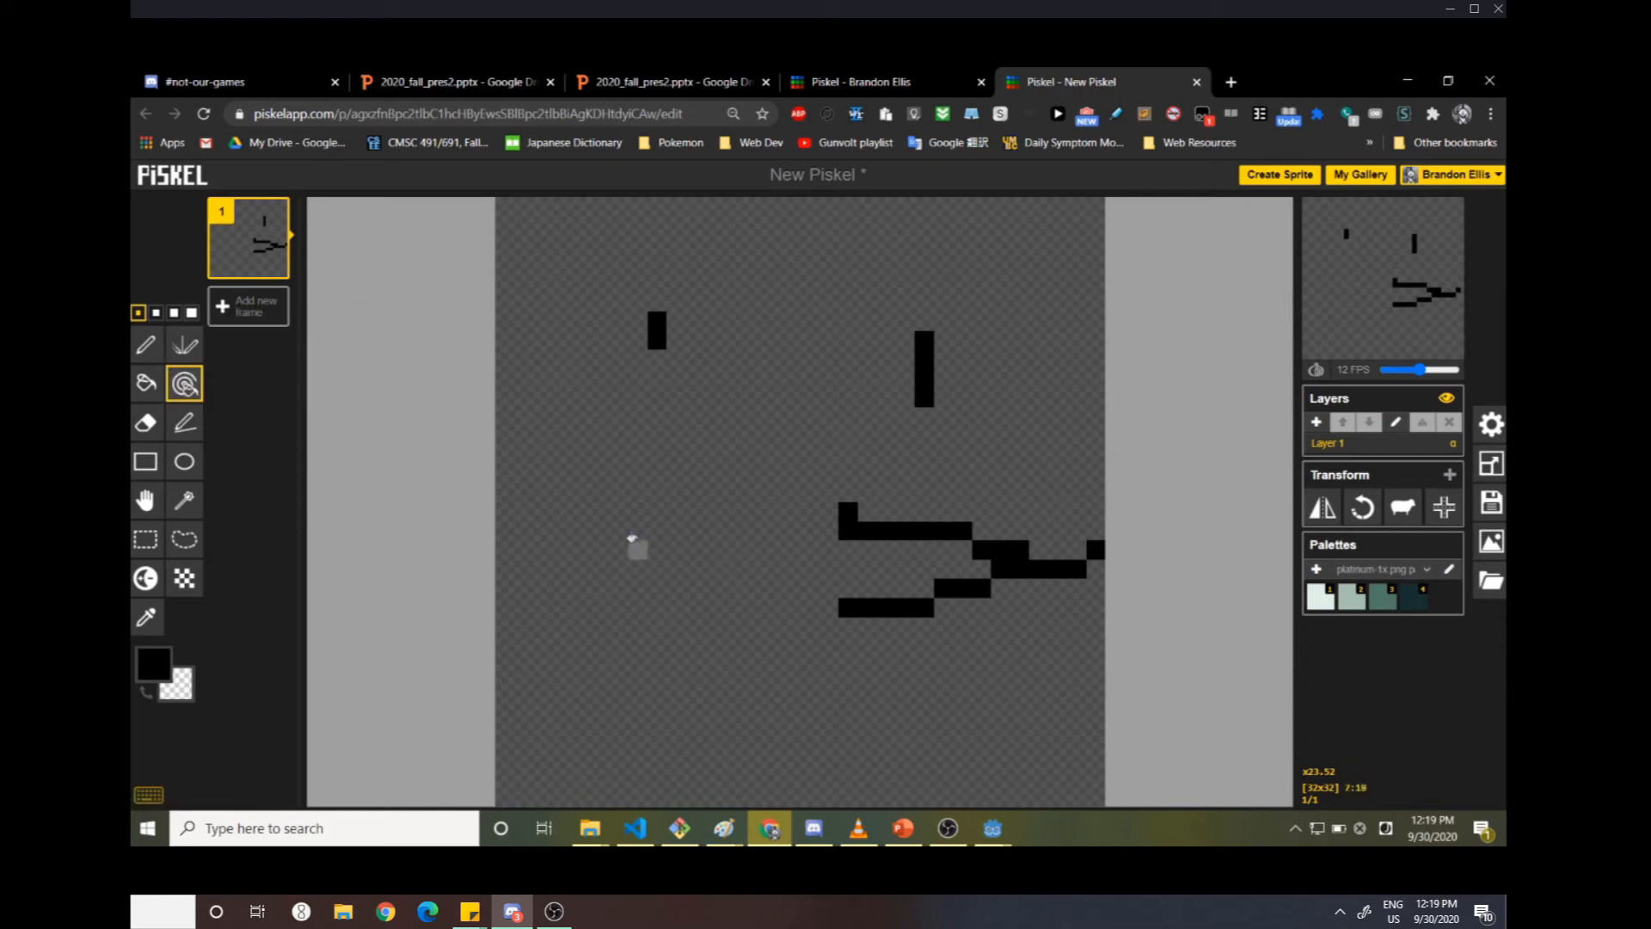
pyautogui.click(144, 539)
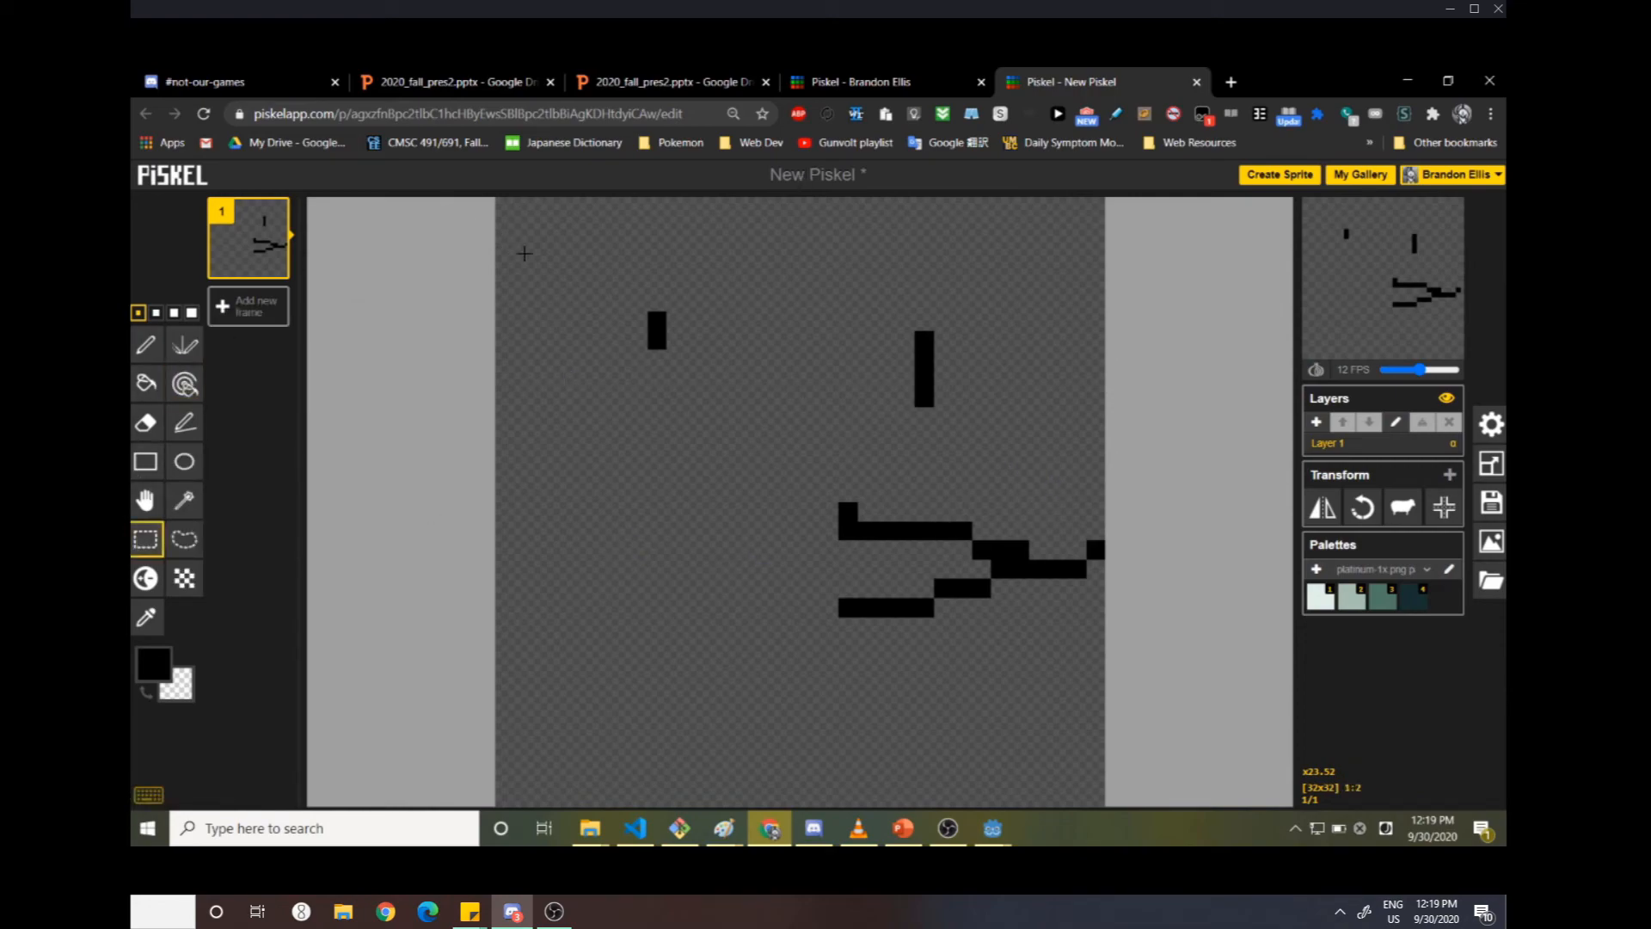
pyautogui.moveTo(519, 256); pyautogui.dragTo(1092, 686)
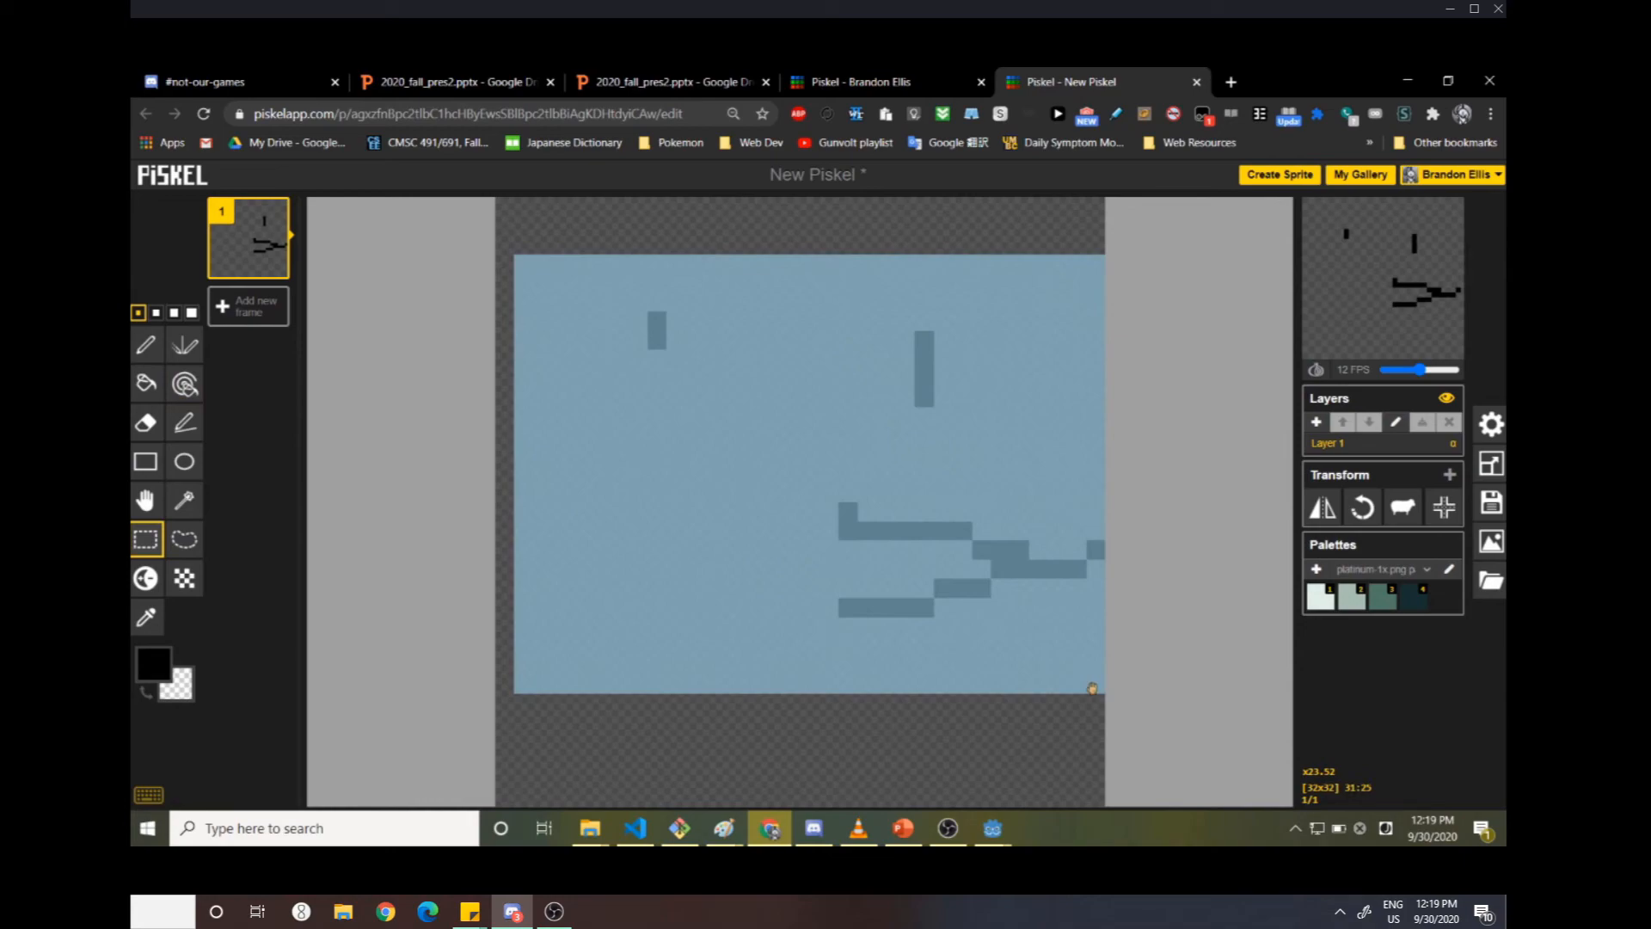
pyautogui.press('Delete')
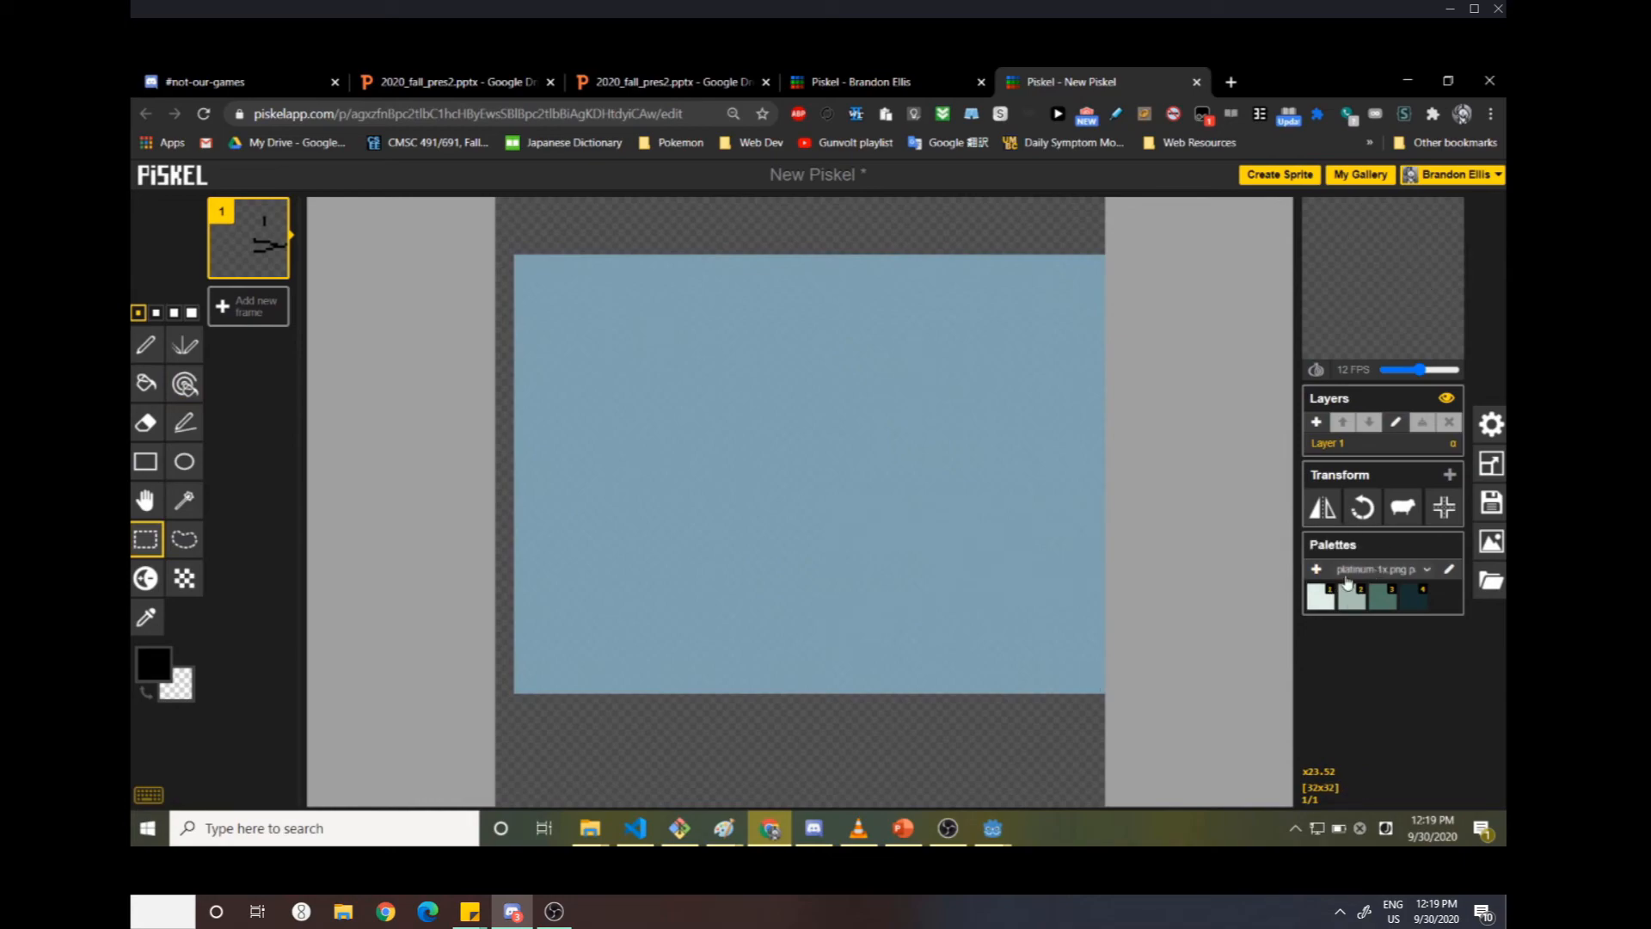
# - Start importing a picture into the sprite and copy the player folder's path from the system file manager
pyautogui.click(1494, 581)
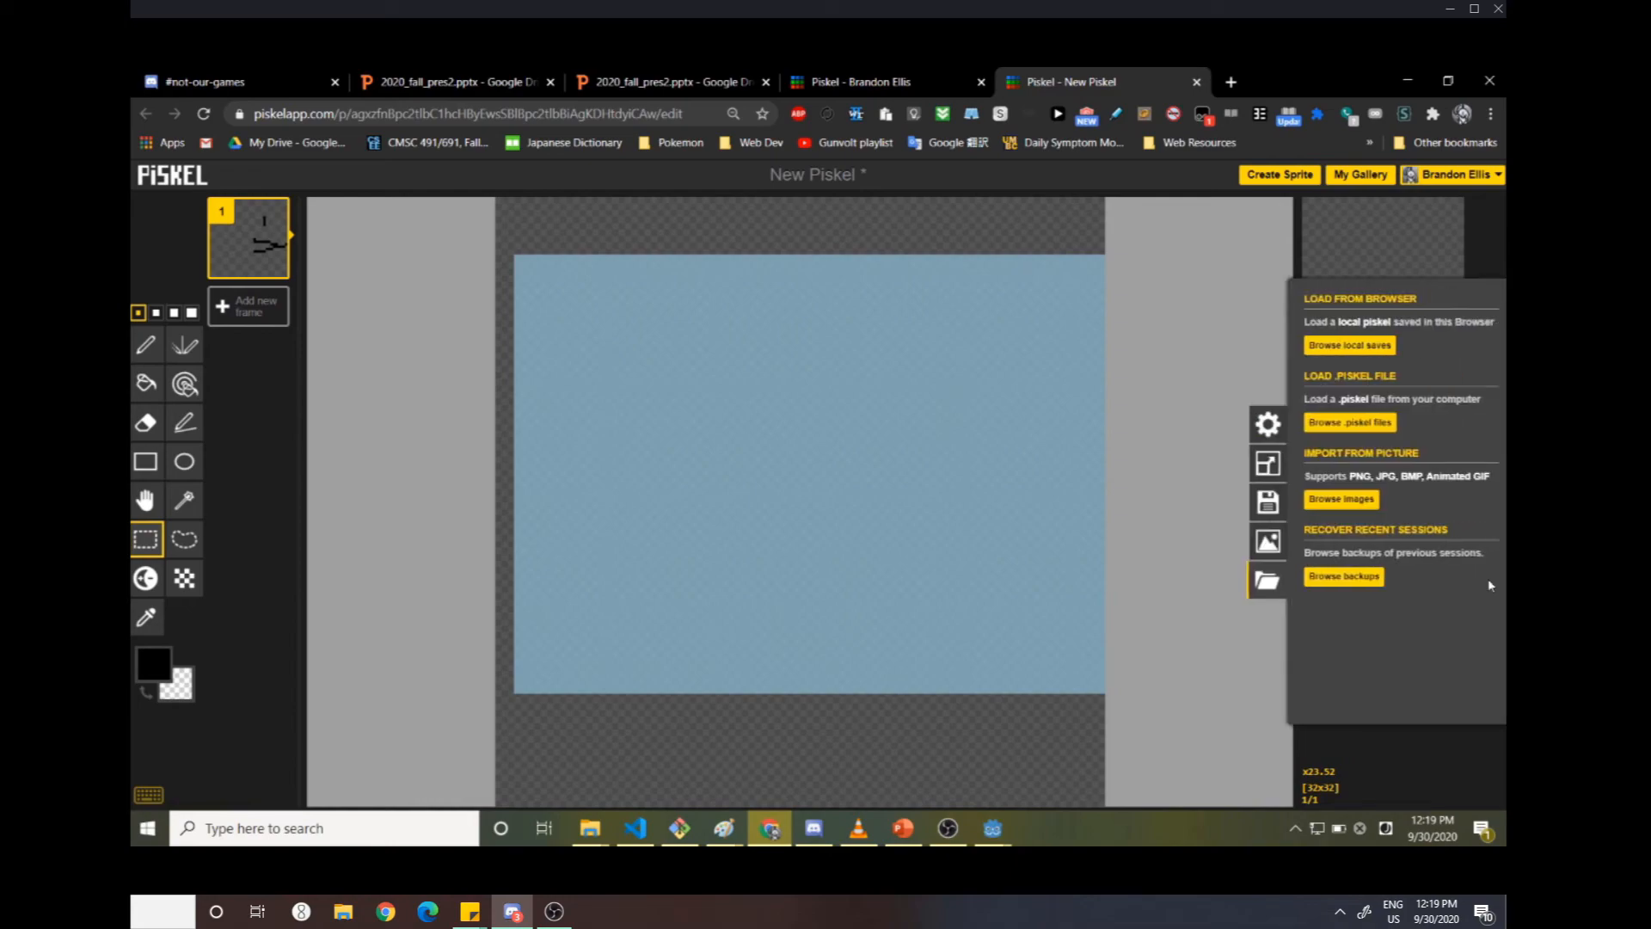
pyautogui.click(1338, 501)
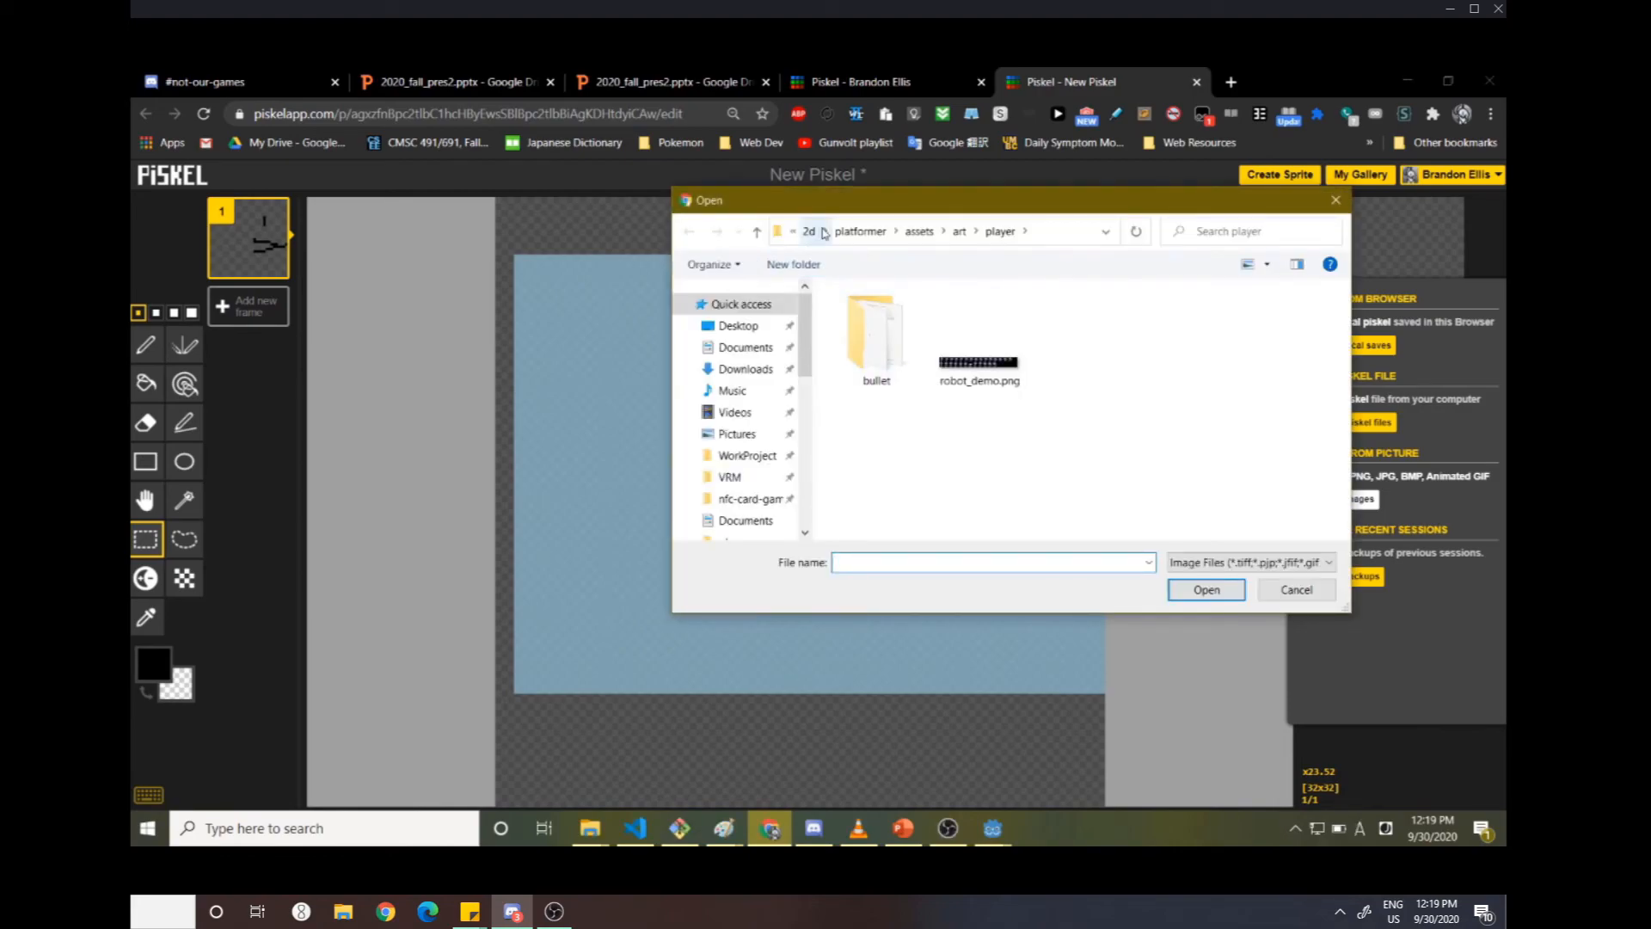
pyautogui.click(785, 238)
pyautogui.moveTo(587, 829)
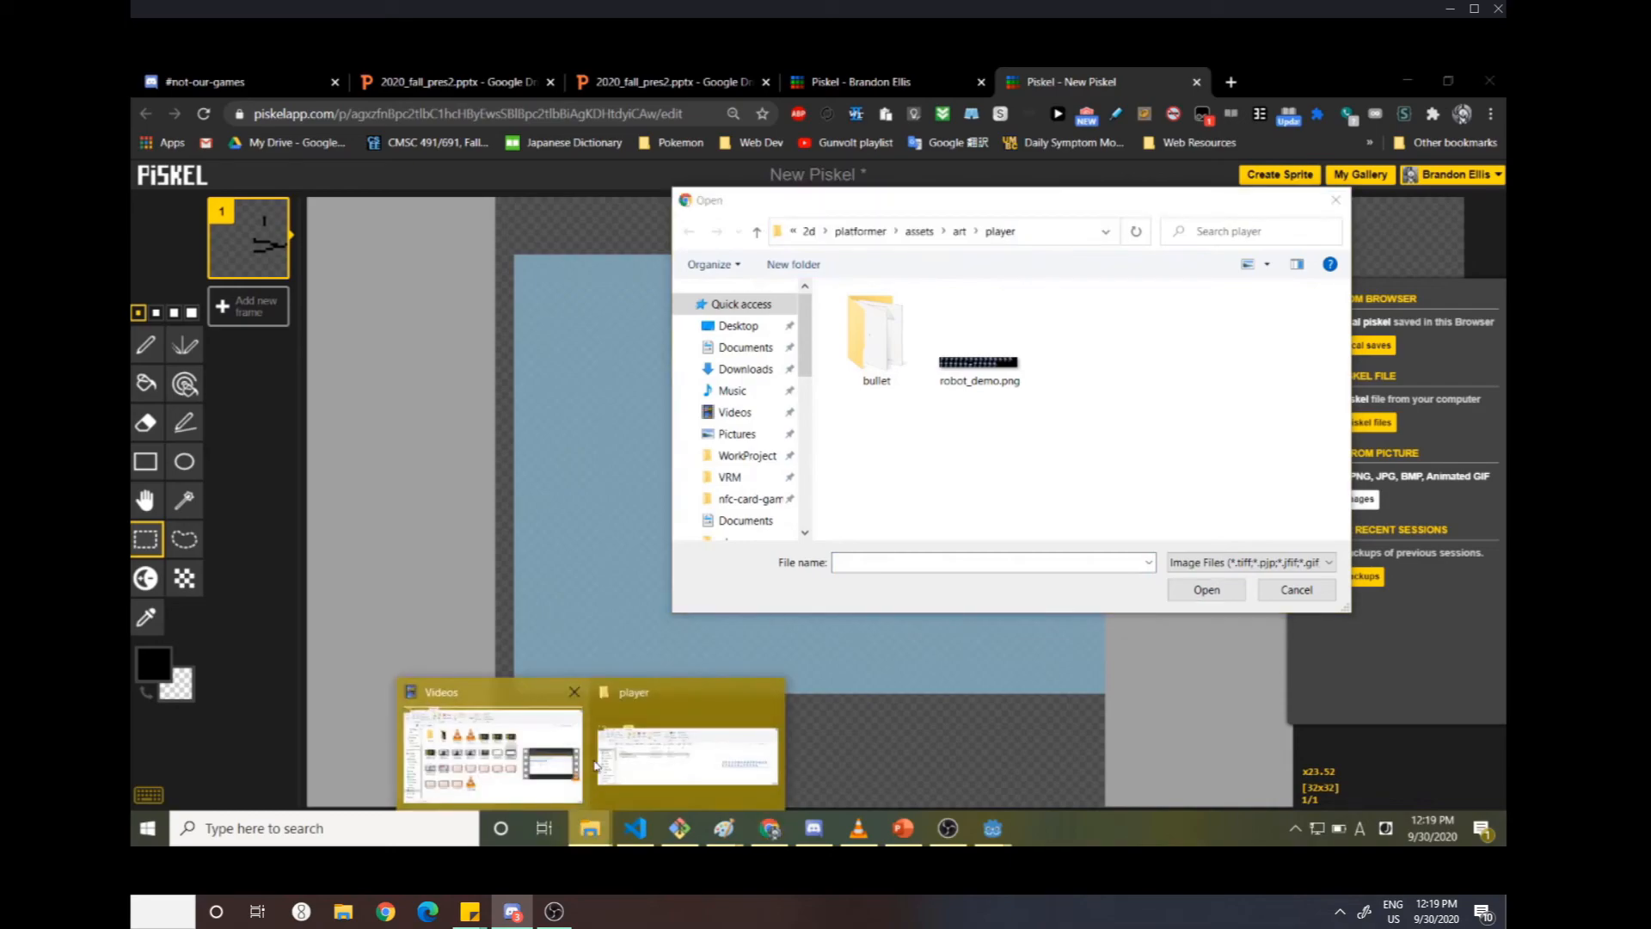
pyautogui.click(692, 735)
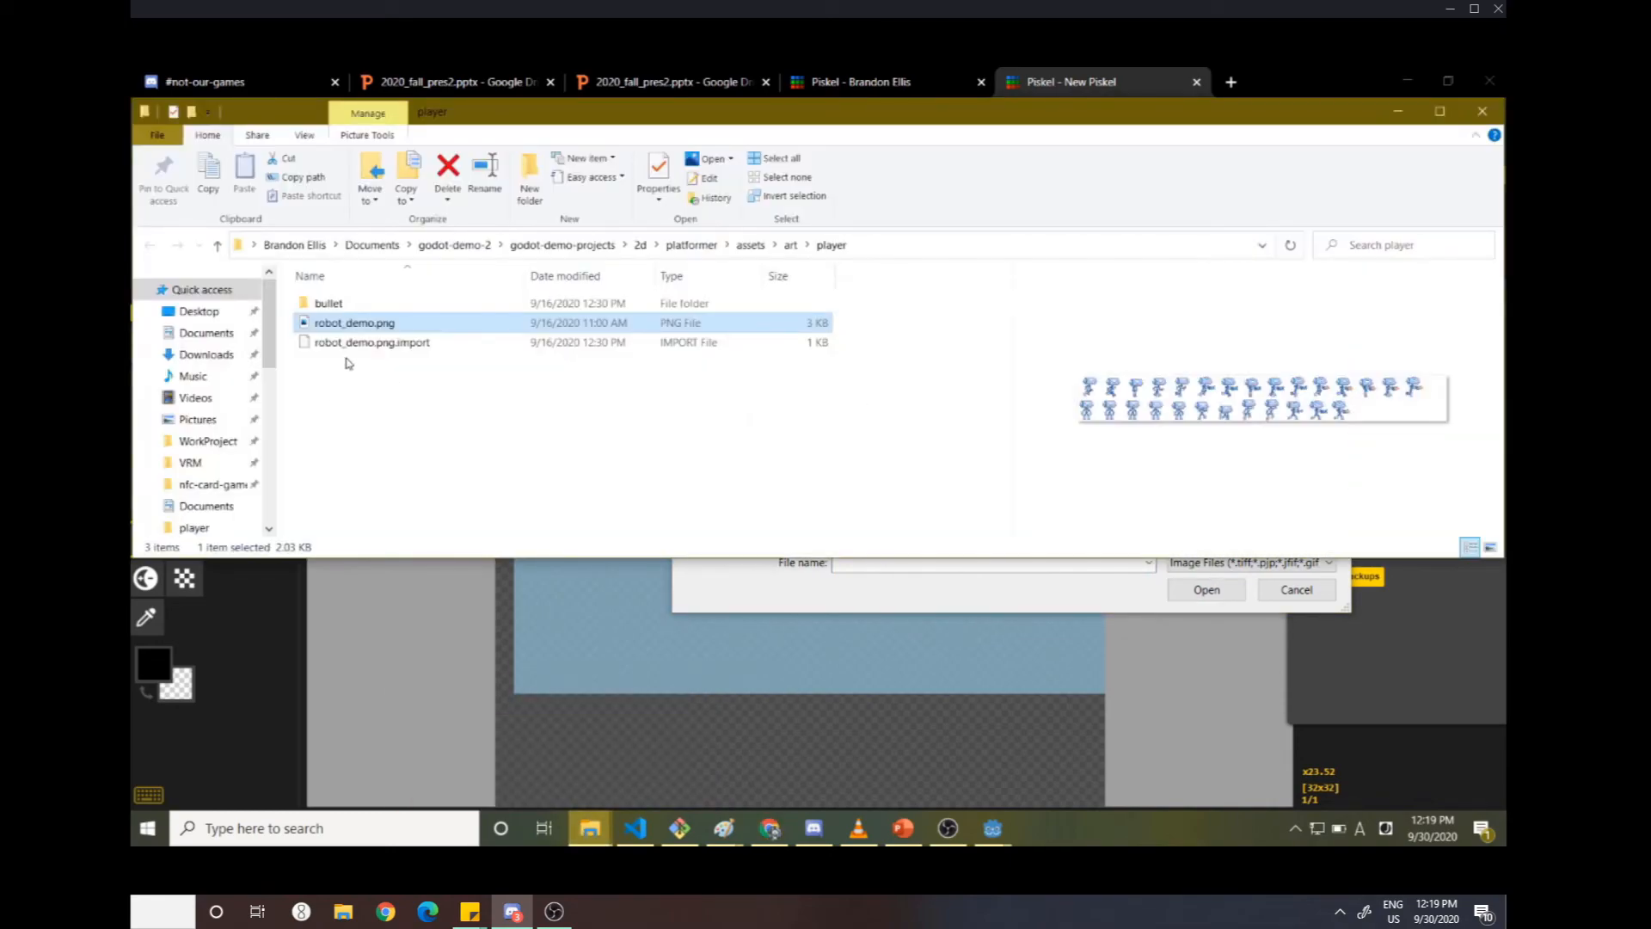
pyautogui.click(881, 244)
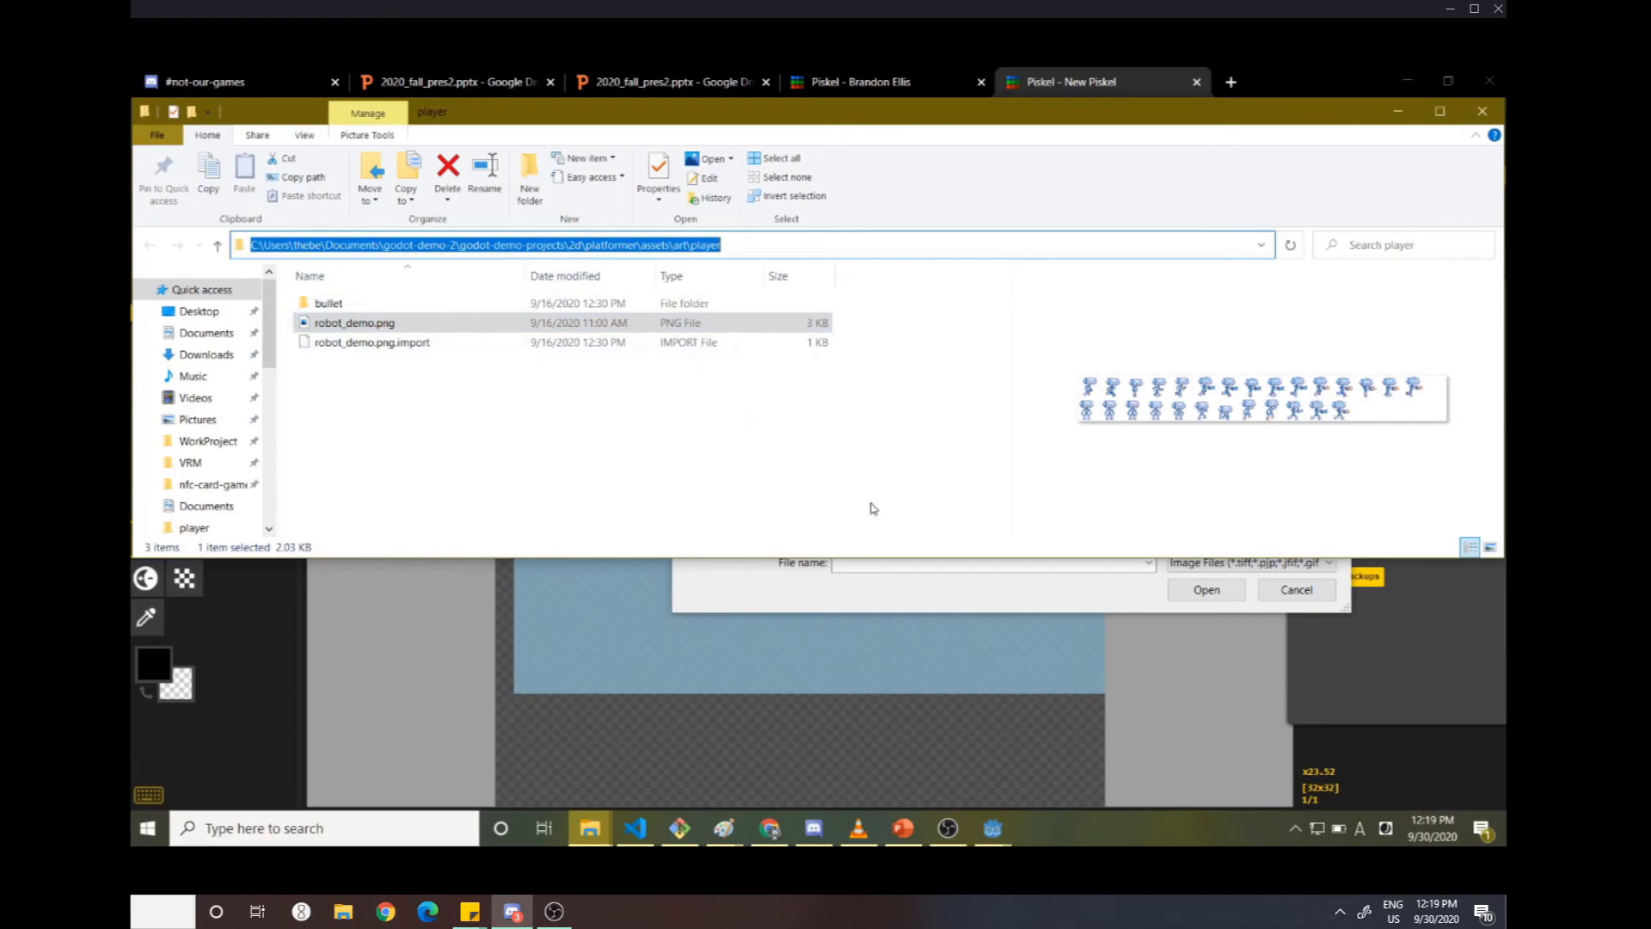
pyautogui.click(778, 610)
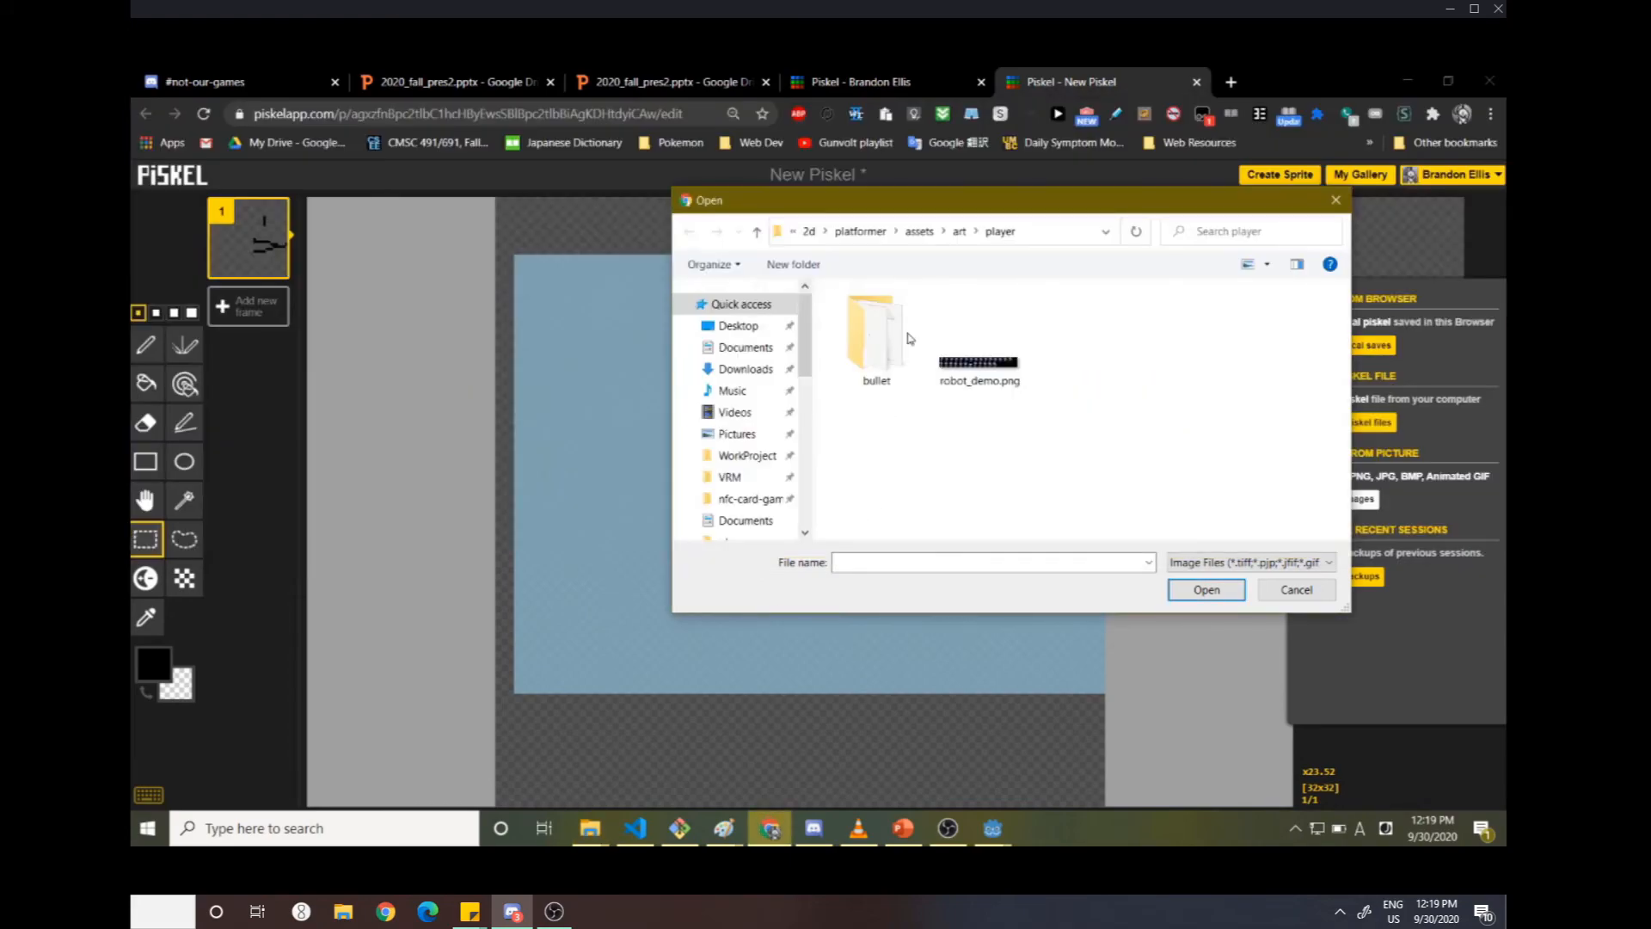
# - Go to the copied player folder path in the file chooser and open robot_demo.png for import
pyautogui.click(1028, 233)
pyautogui.hotkey('ctrl', 'v')
pyautogui.press('Return')
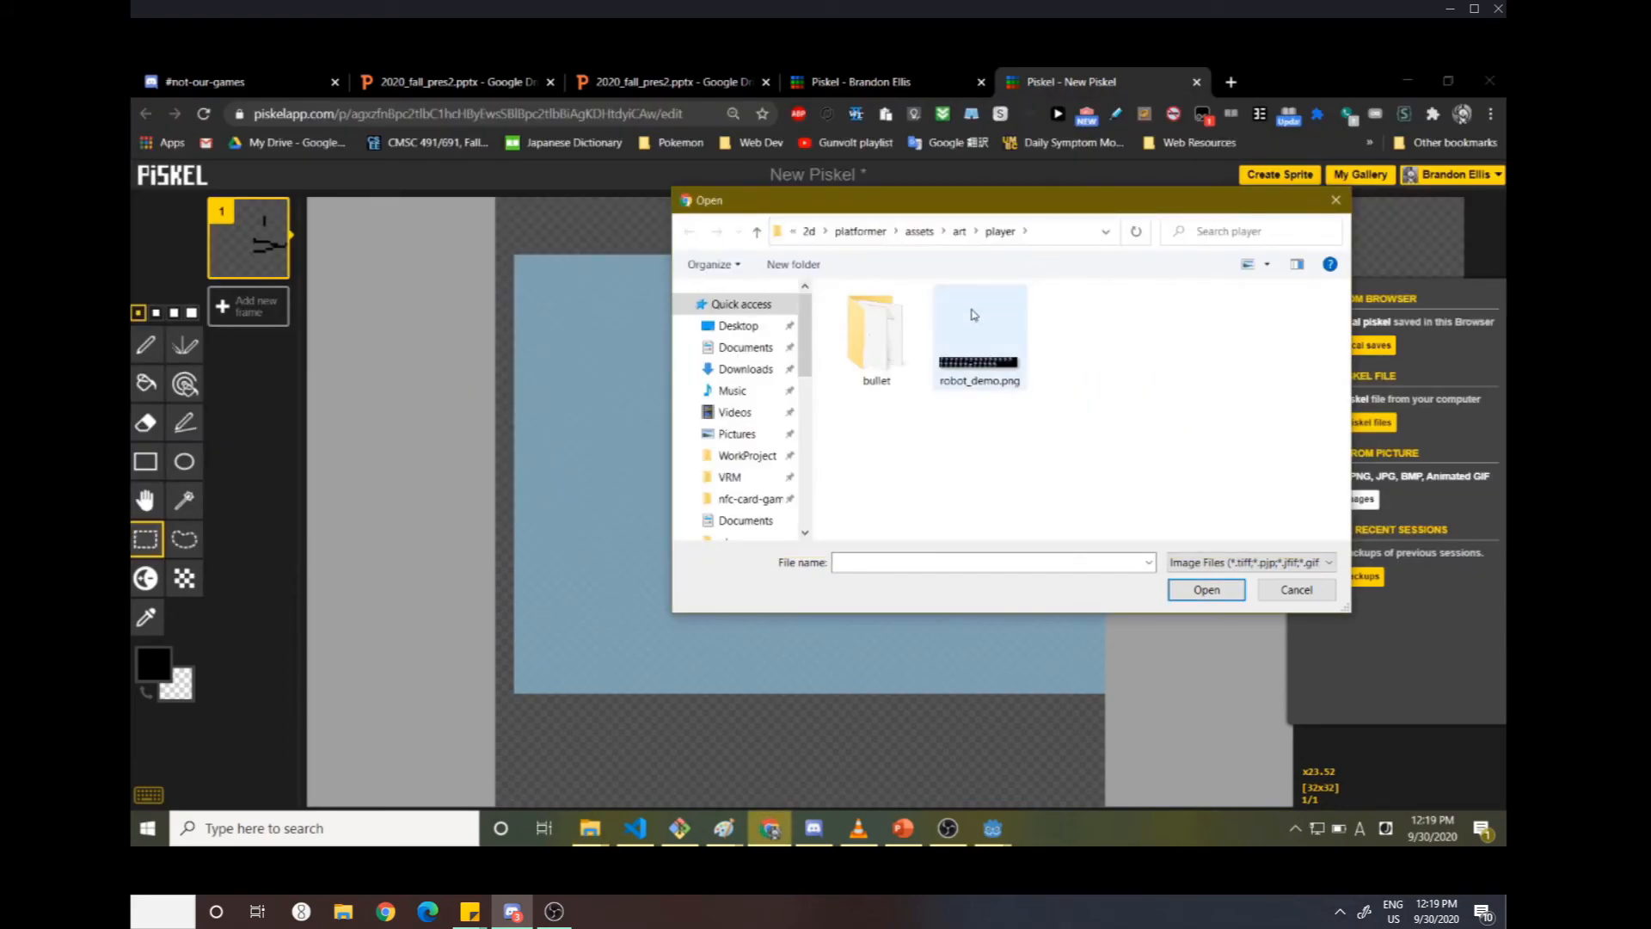
pyautogui.click(995, 354)
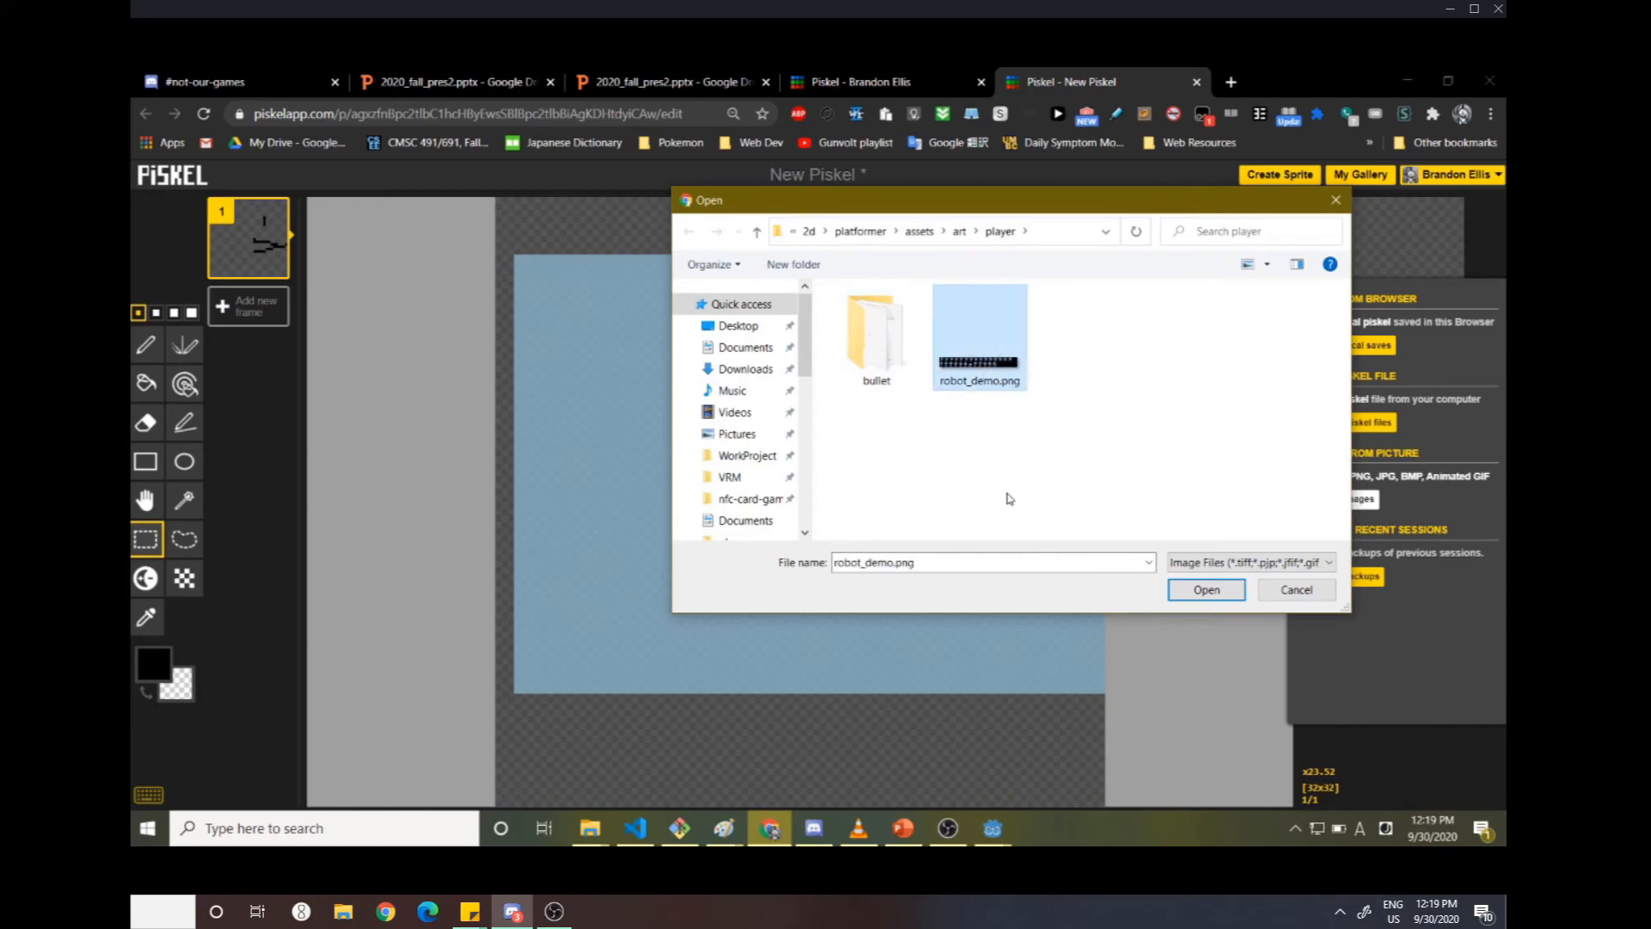
pyautogui.click(1219, 592)
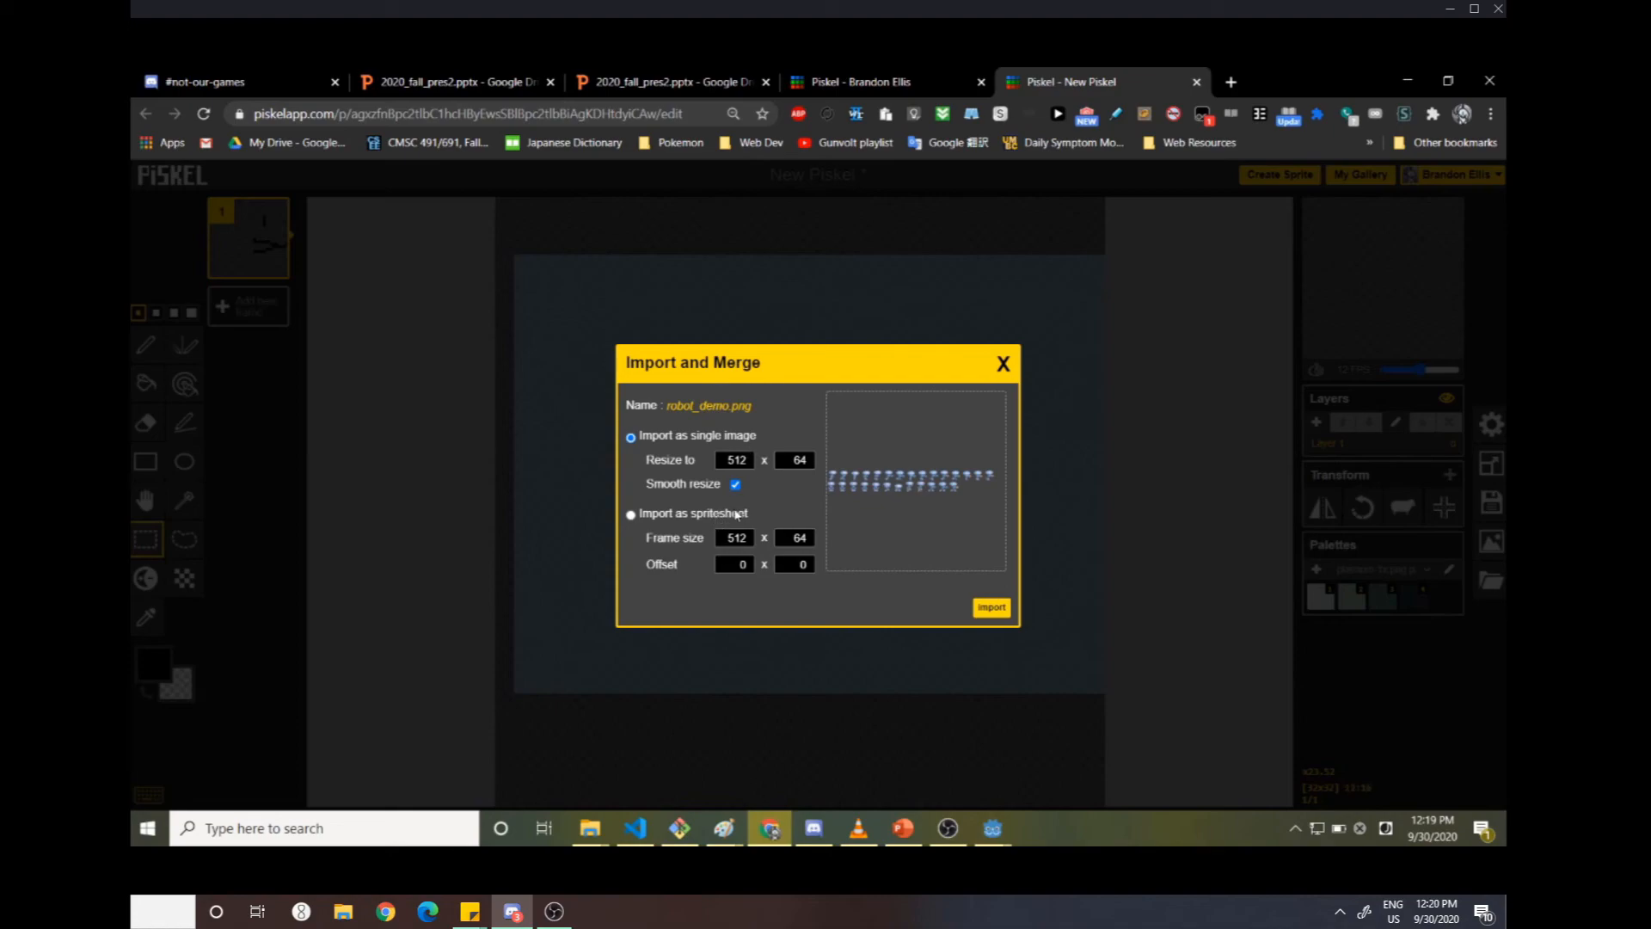
# - Open robot_demo.png from the file manager in Paint and brush black over the eyes of the second robot in the upper row
pyautogui.moveTo(590, 828)
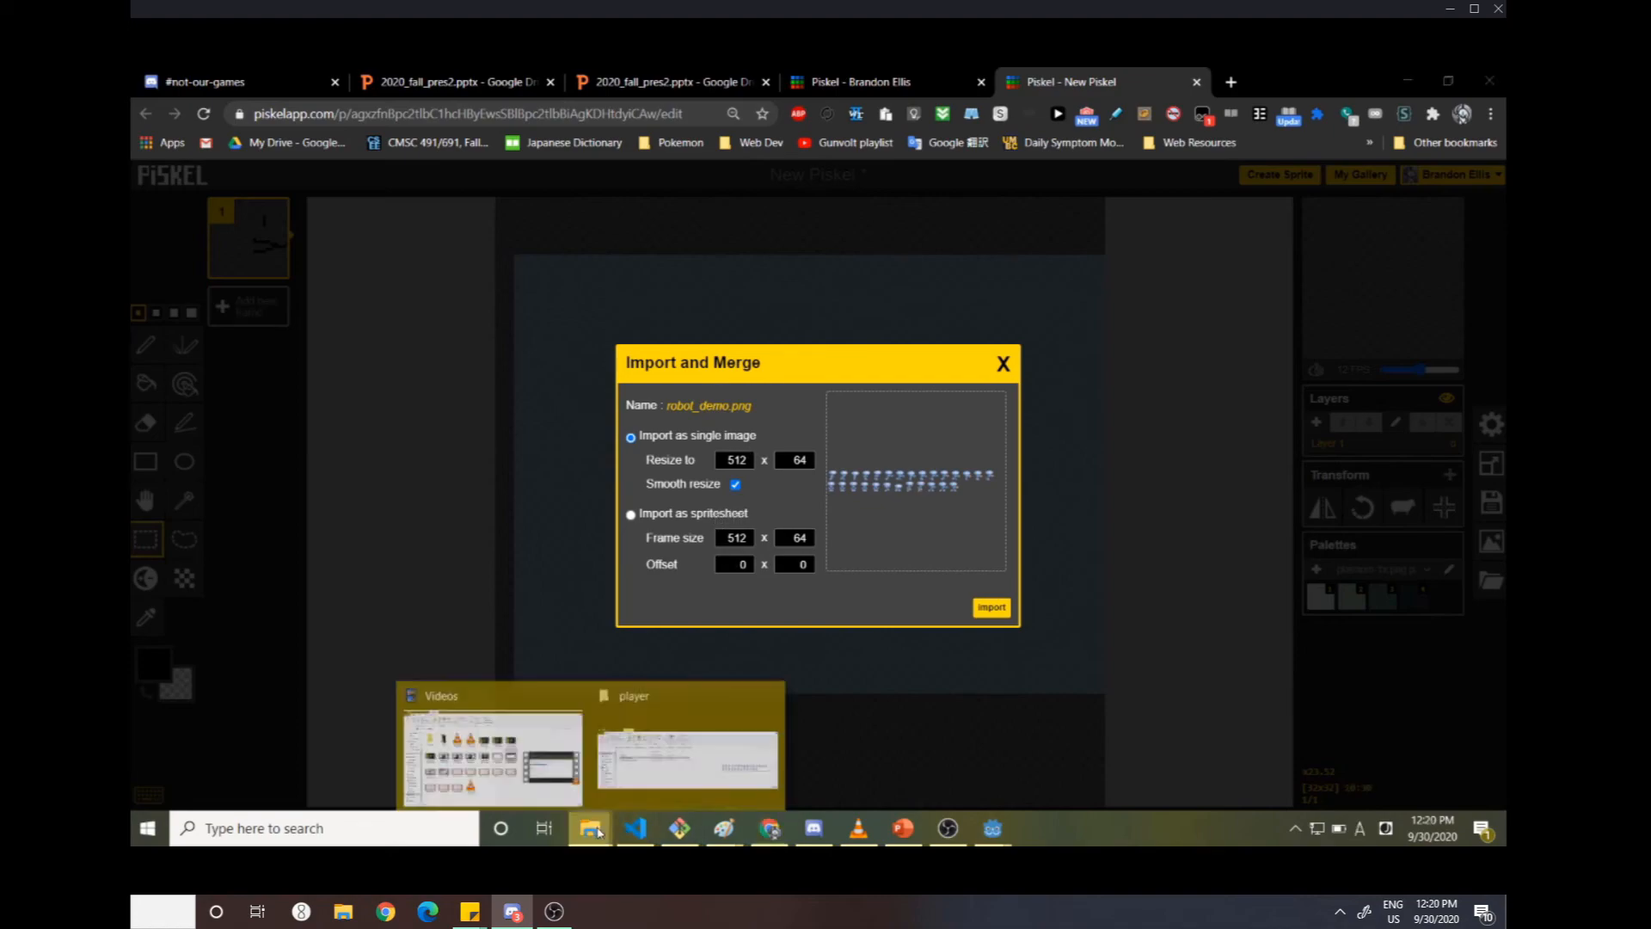
pyautogui.click(686, 737)
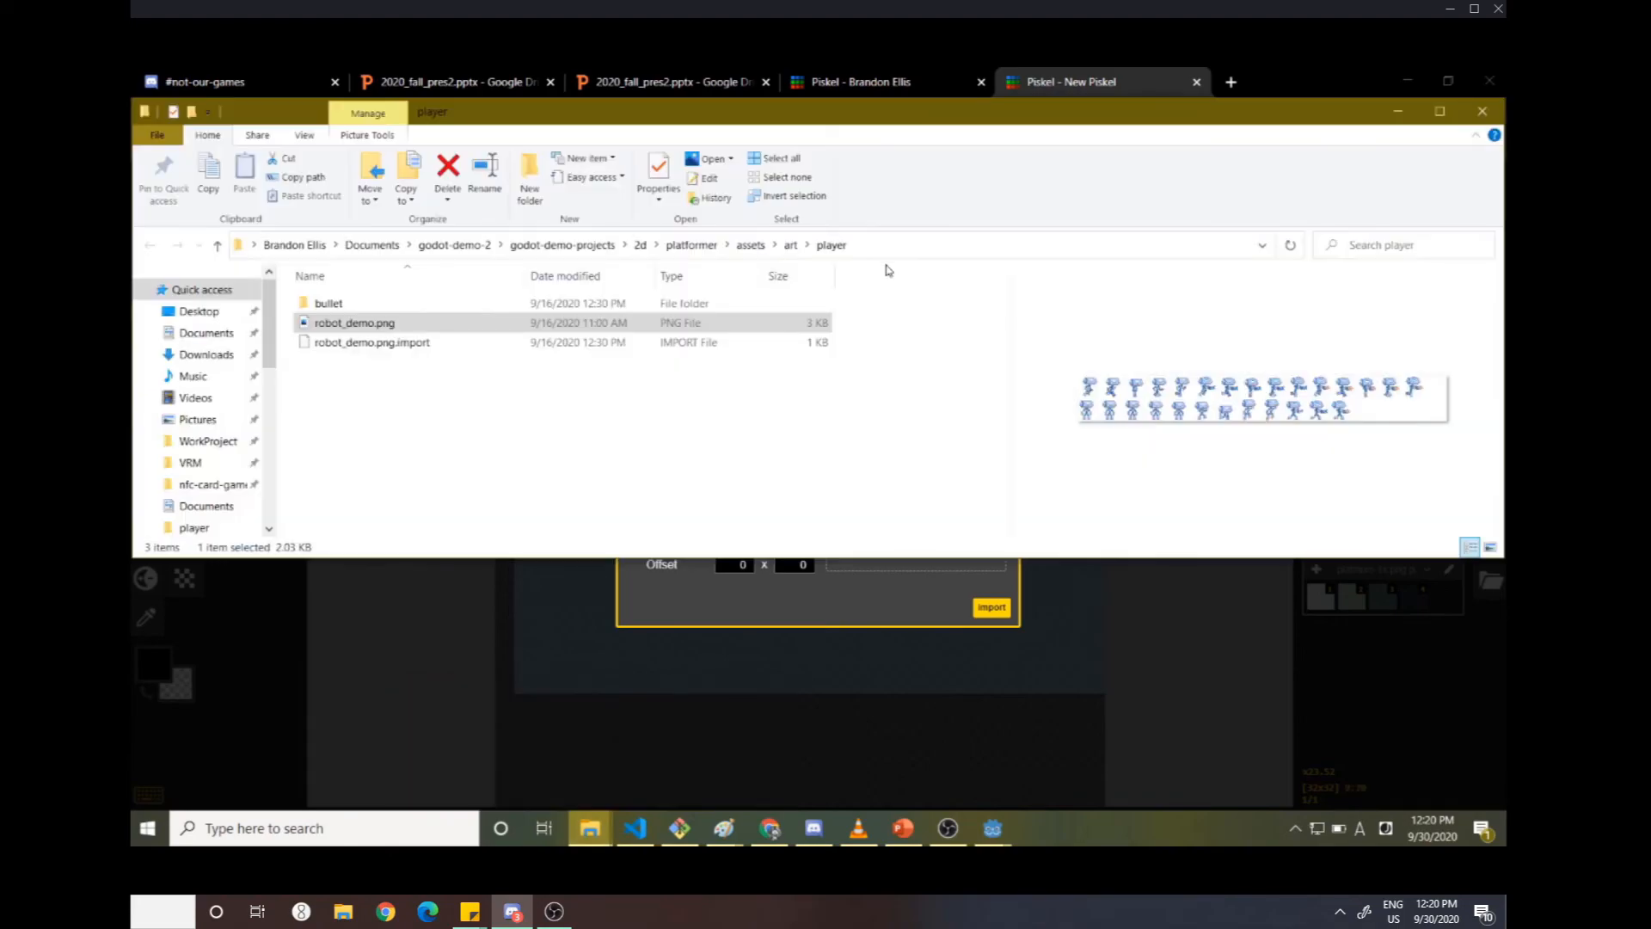
pyautogui.rightClick(533, 323)
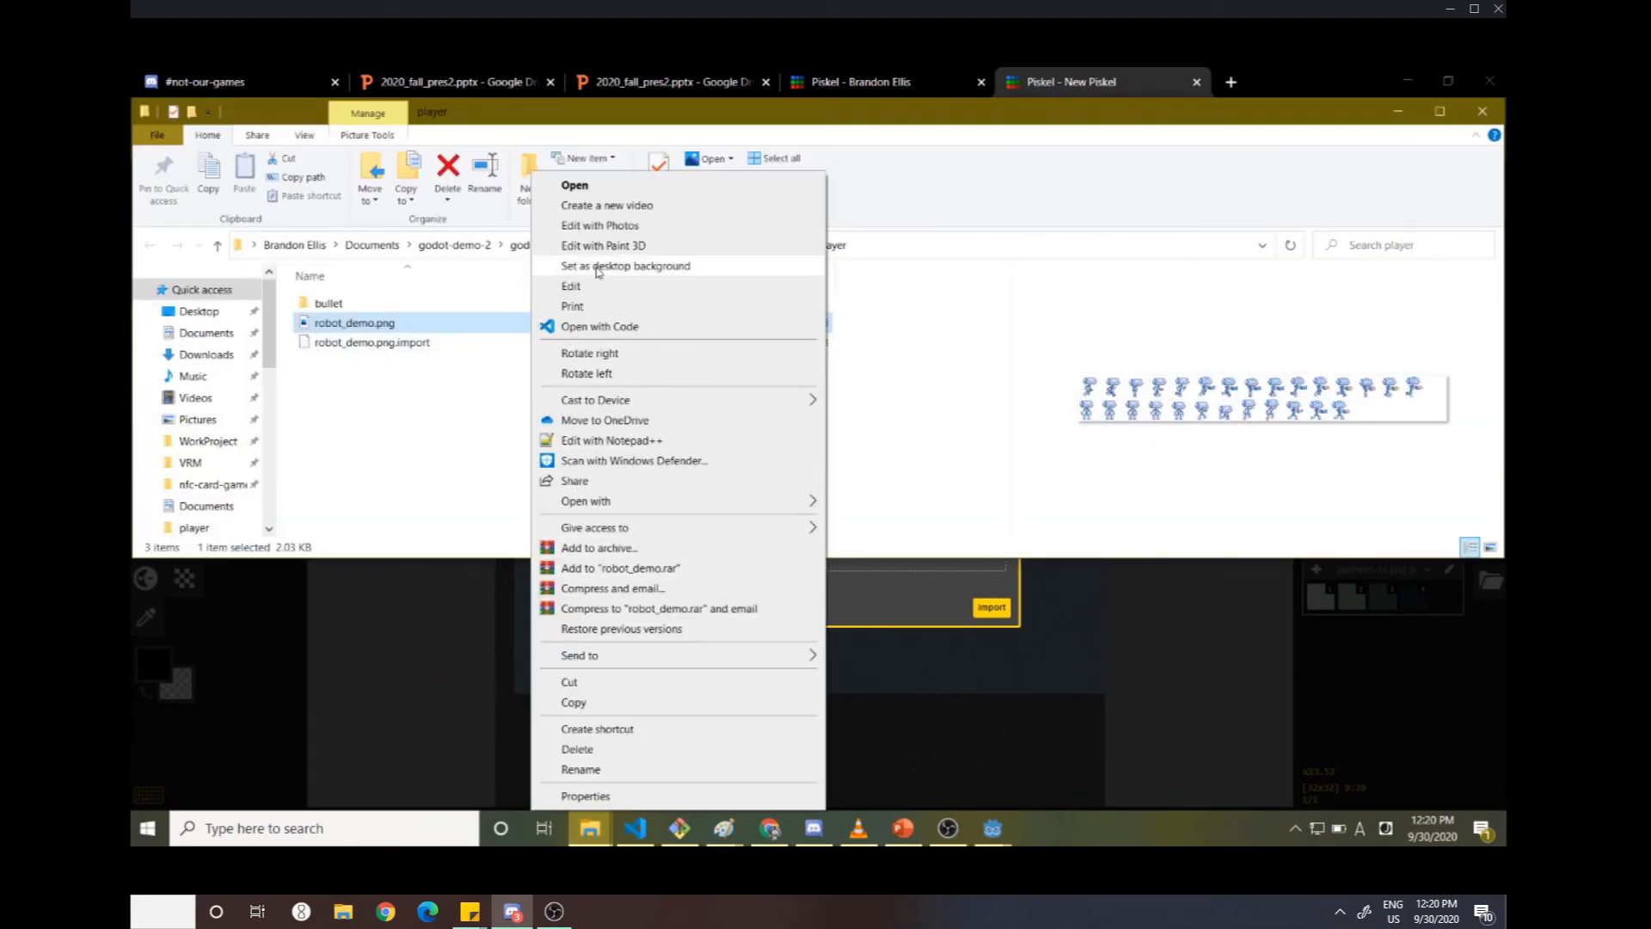
pyautogui.click(596, 288)
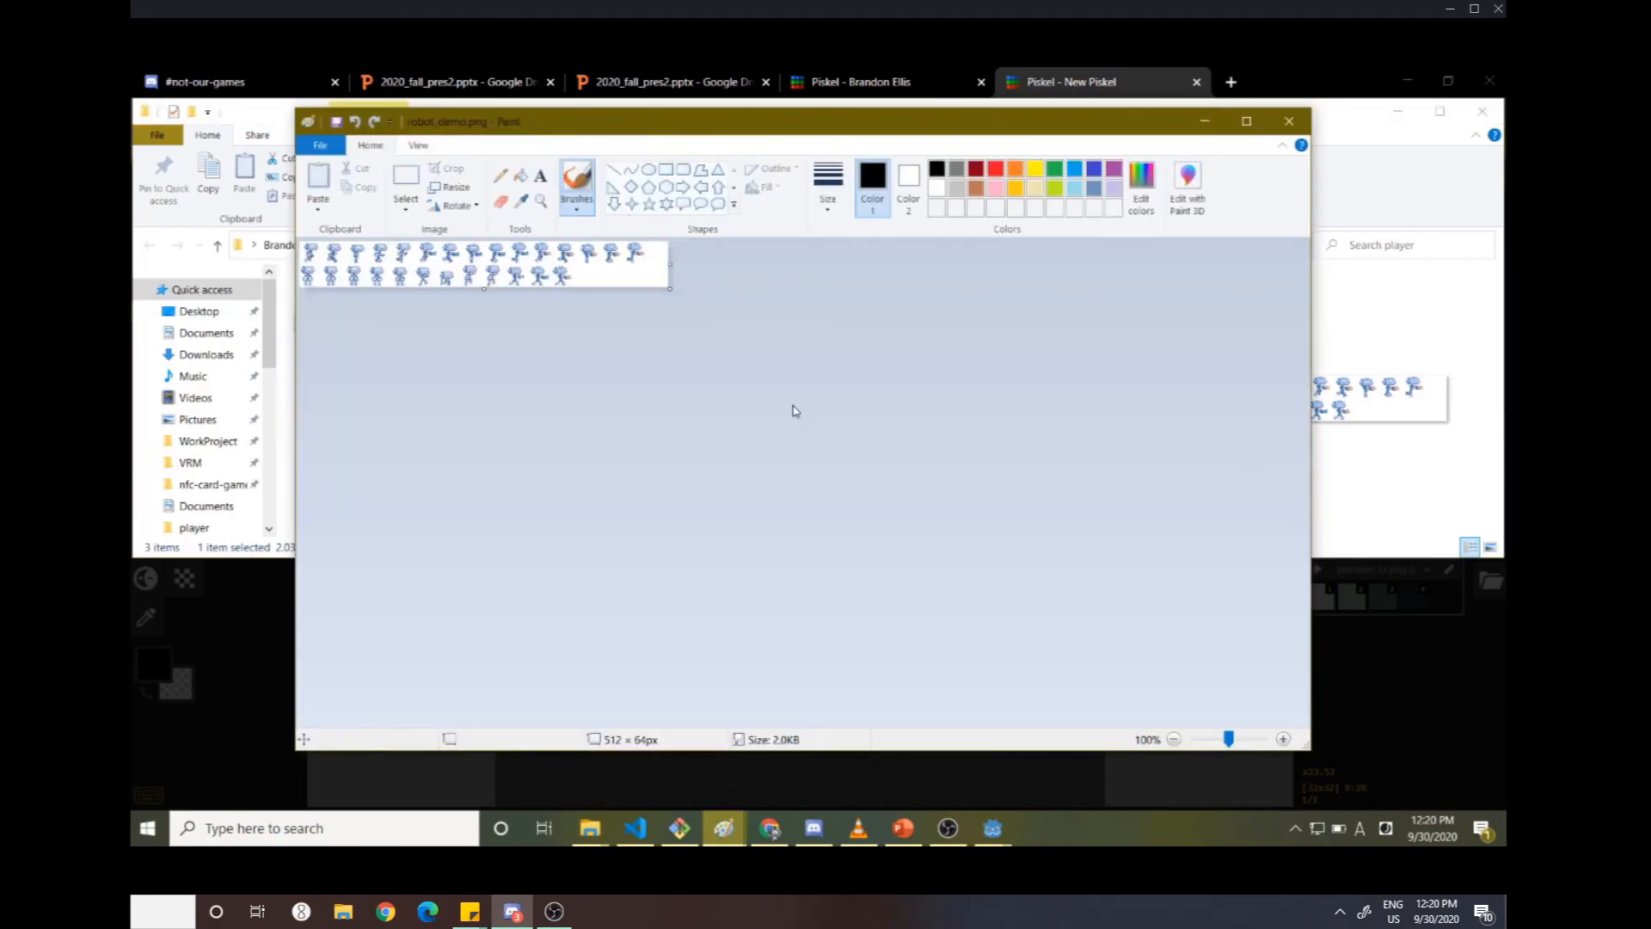
pyautogui.keyDown('ctrl'); pyautogui.scroll(7, 571, 277); pyautogui.keyUp('ctrl')
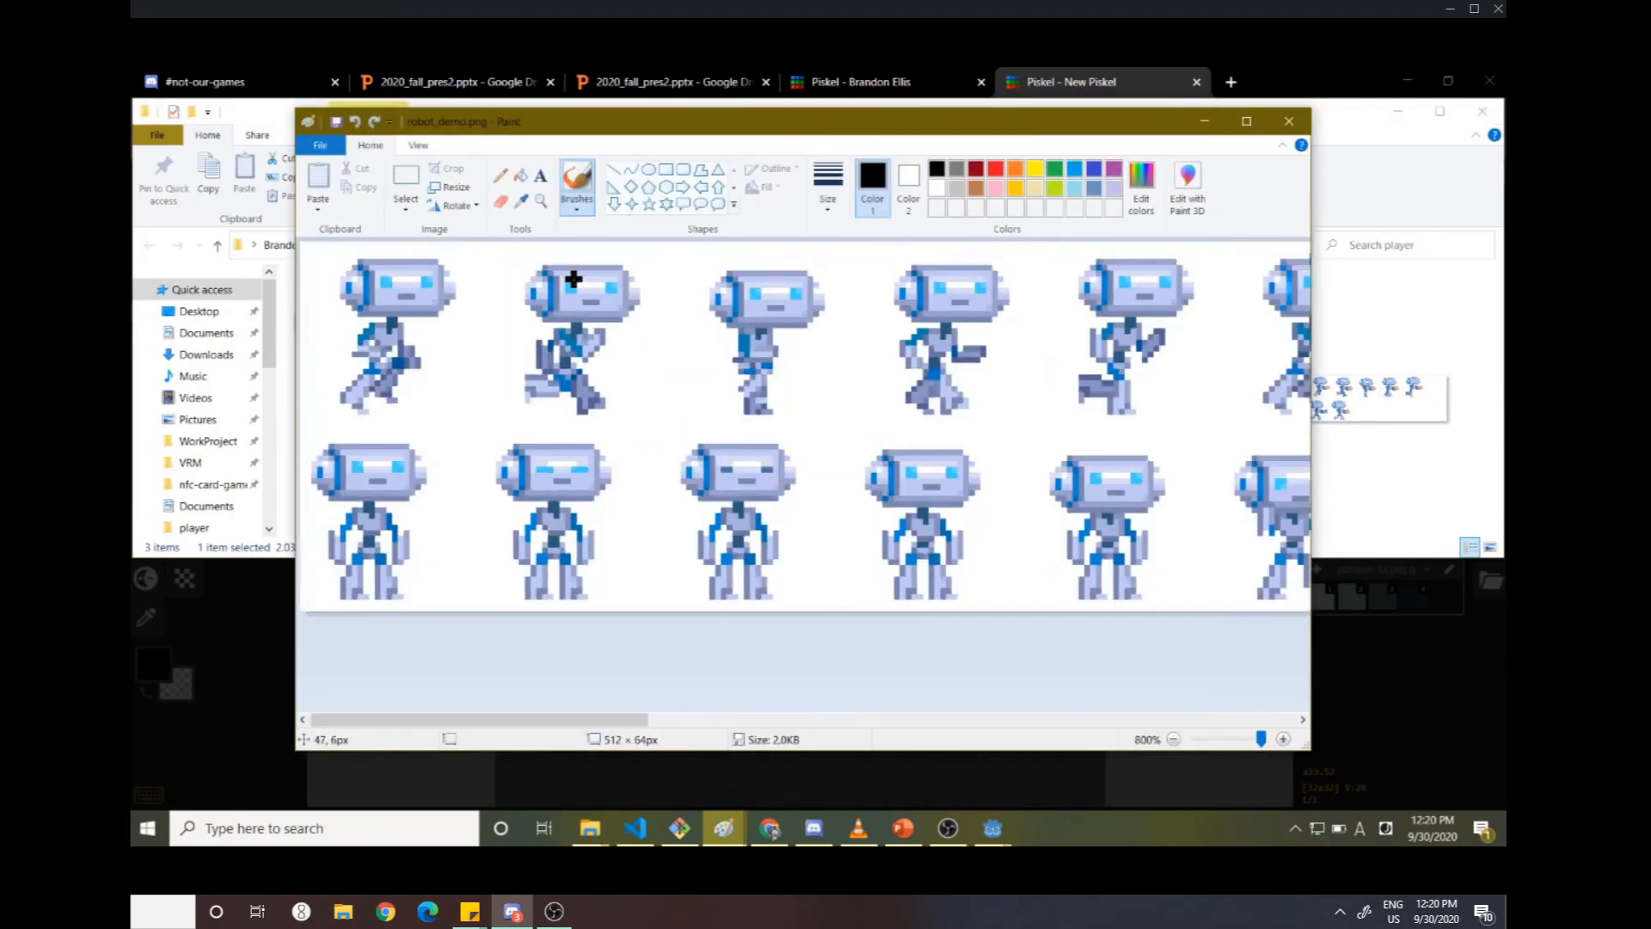
pyautogui.moveTo(573, 279); pyautogui.dragTo(621, 284)
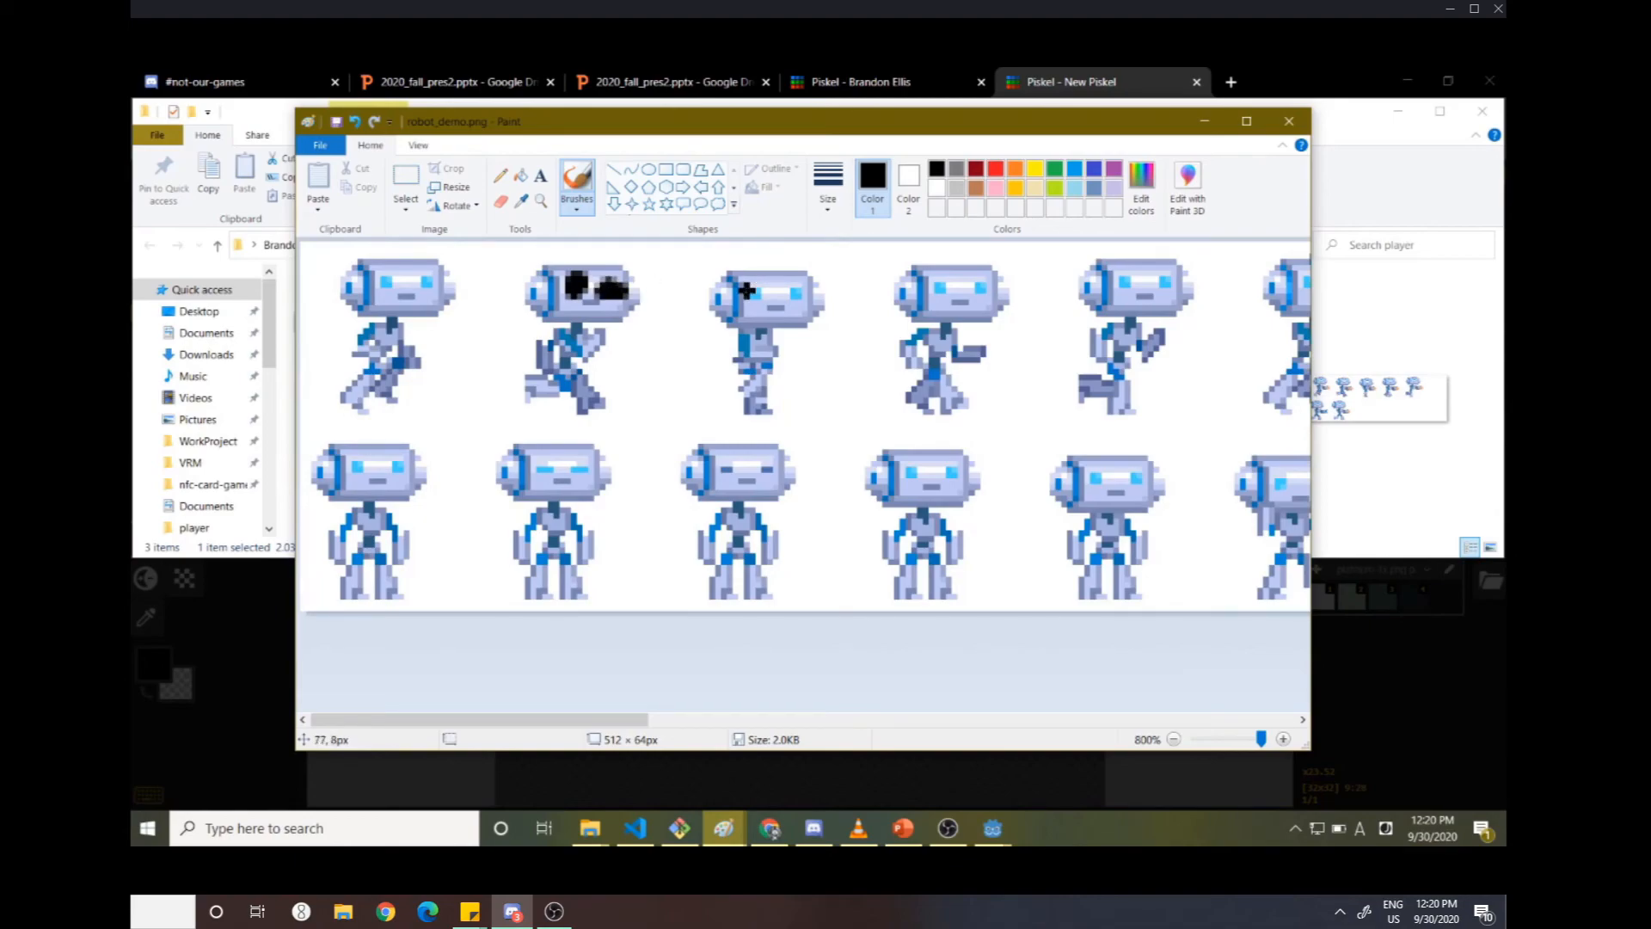
# - Close Paint without saving the brush strokes and return to Piskel in Chrome
pyautogui.keyDown('ctrl'); pyautogui.scroll(-6, 754, 289); pyautogui.keyUp('ctrl')
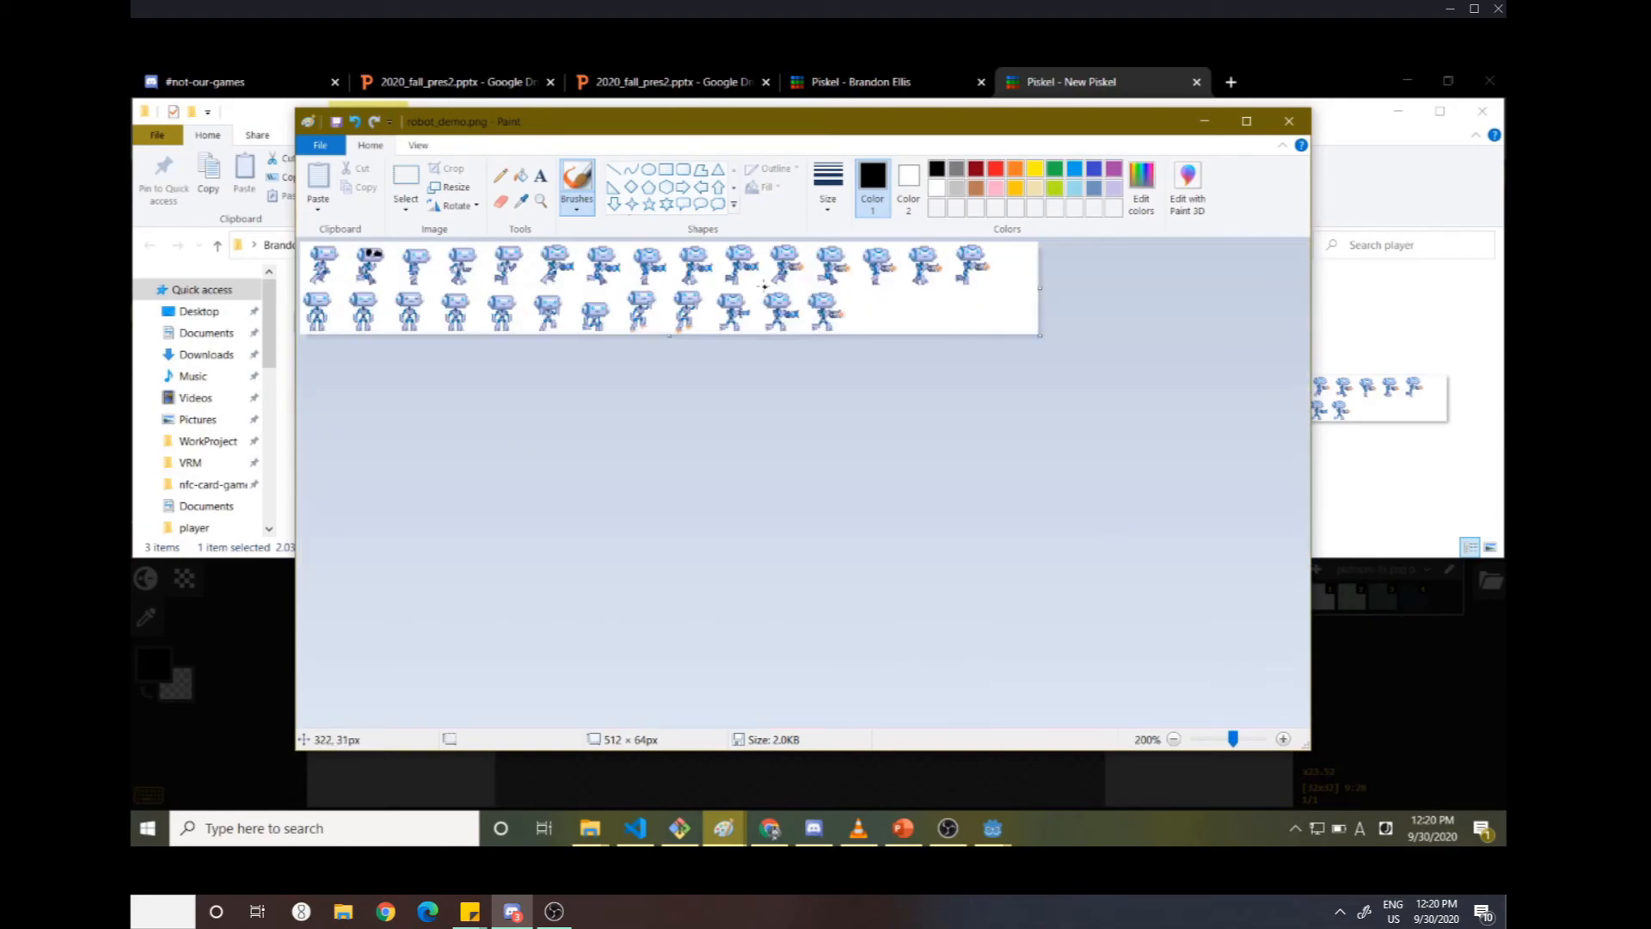
pyautogui.keyDown('ctrl'); pyautogui.scroll(2, 764, 285); pyautogui.keyUp('ctrl')
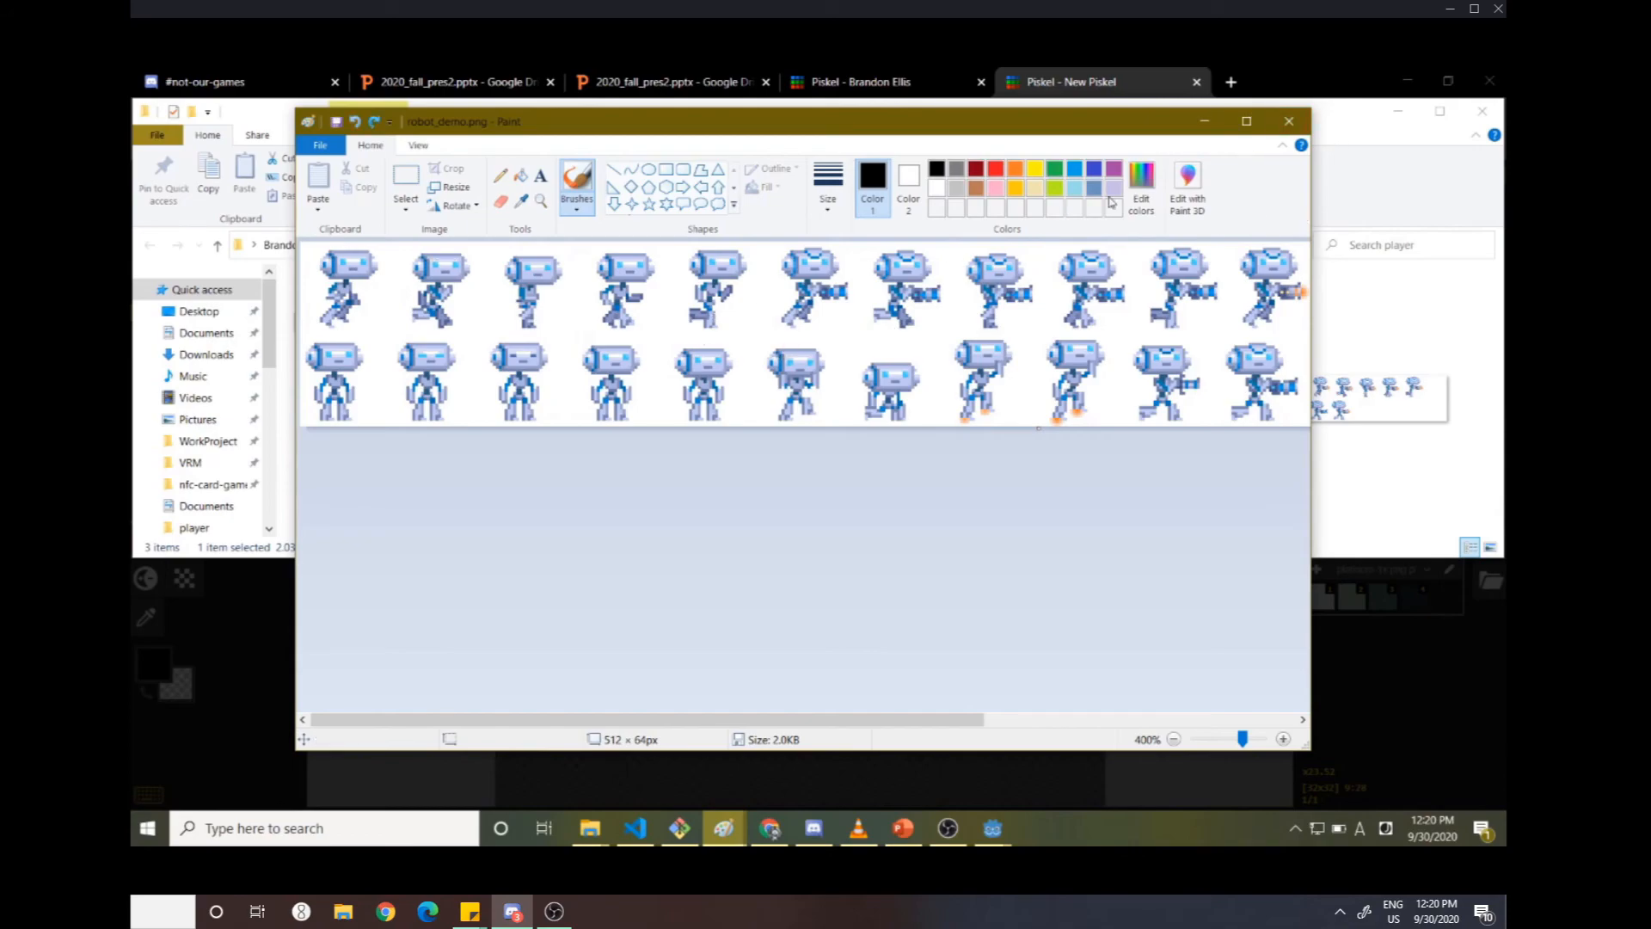
pyautogui.click(1289, 121)
pyautogui.click(835, 453)
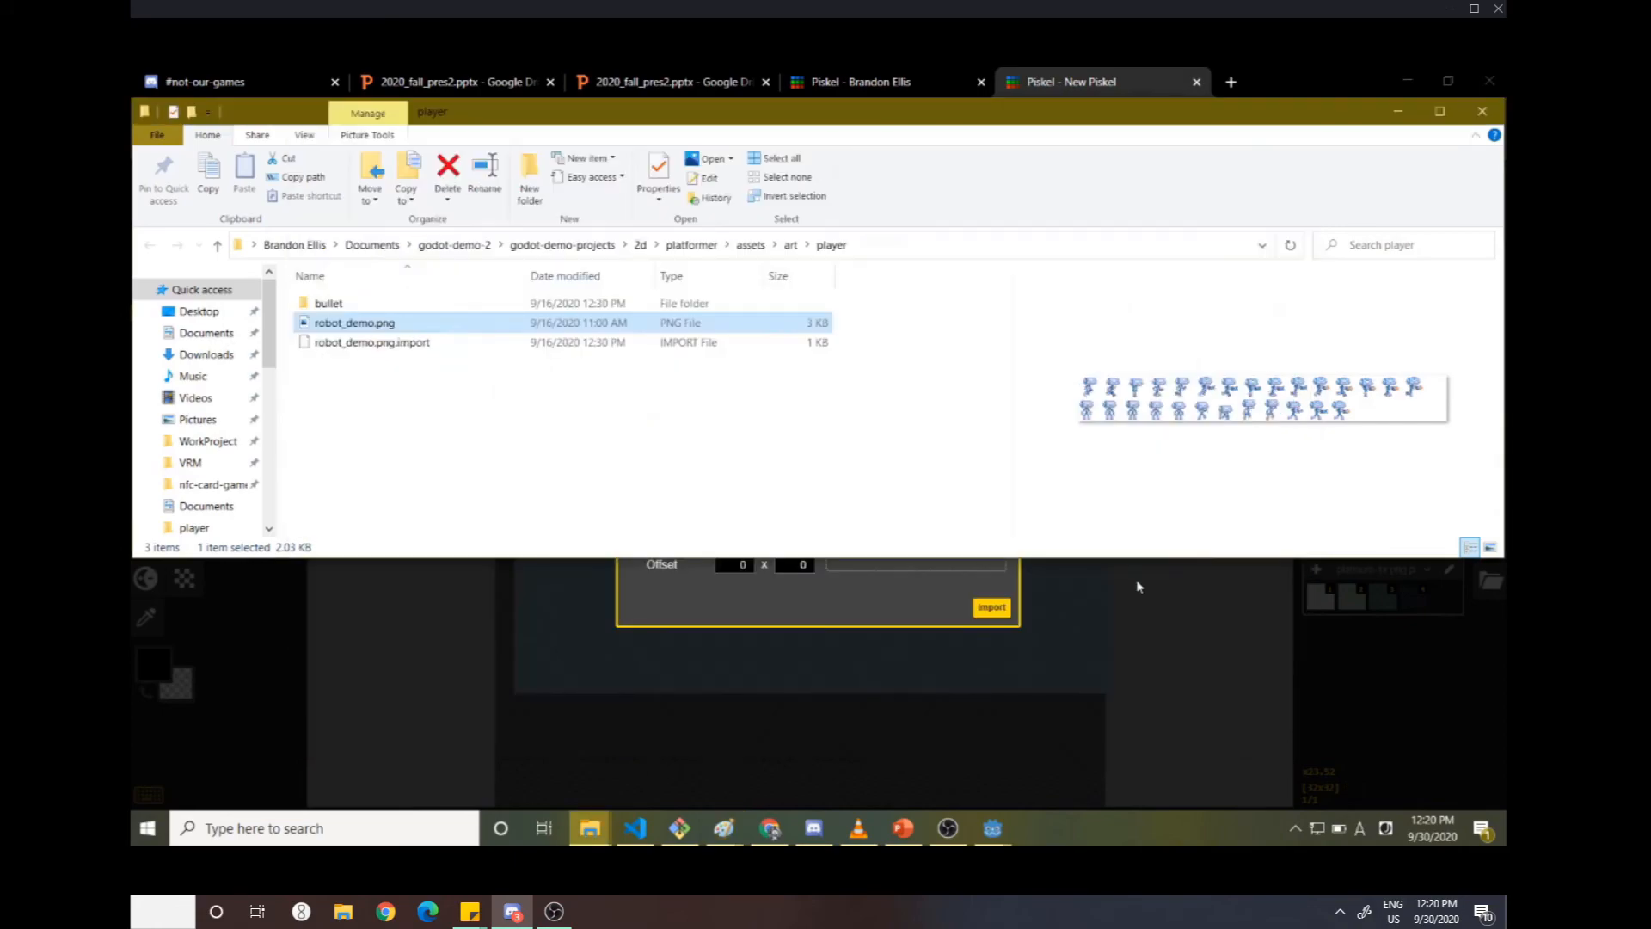
pyautogui.click(1228, 687)
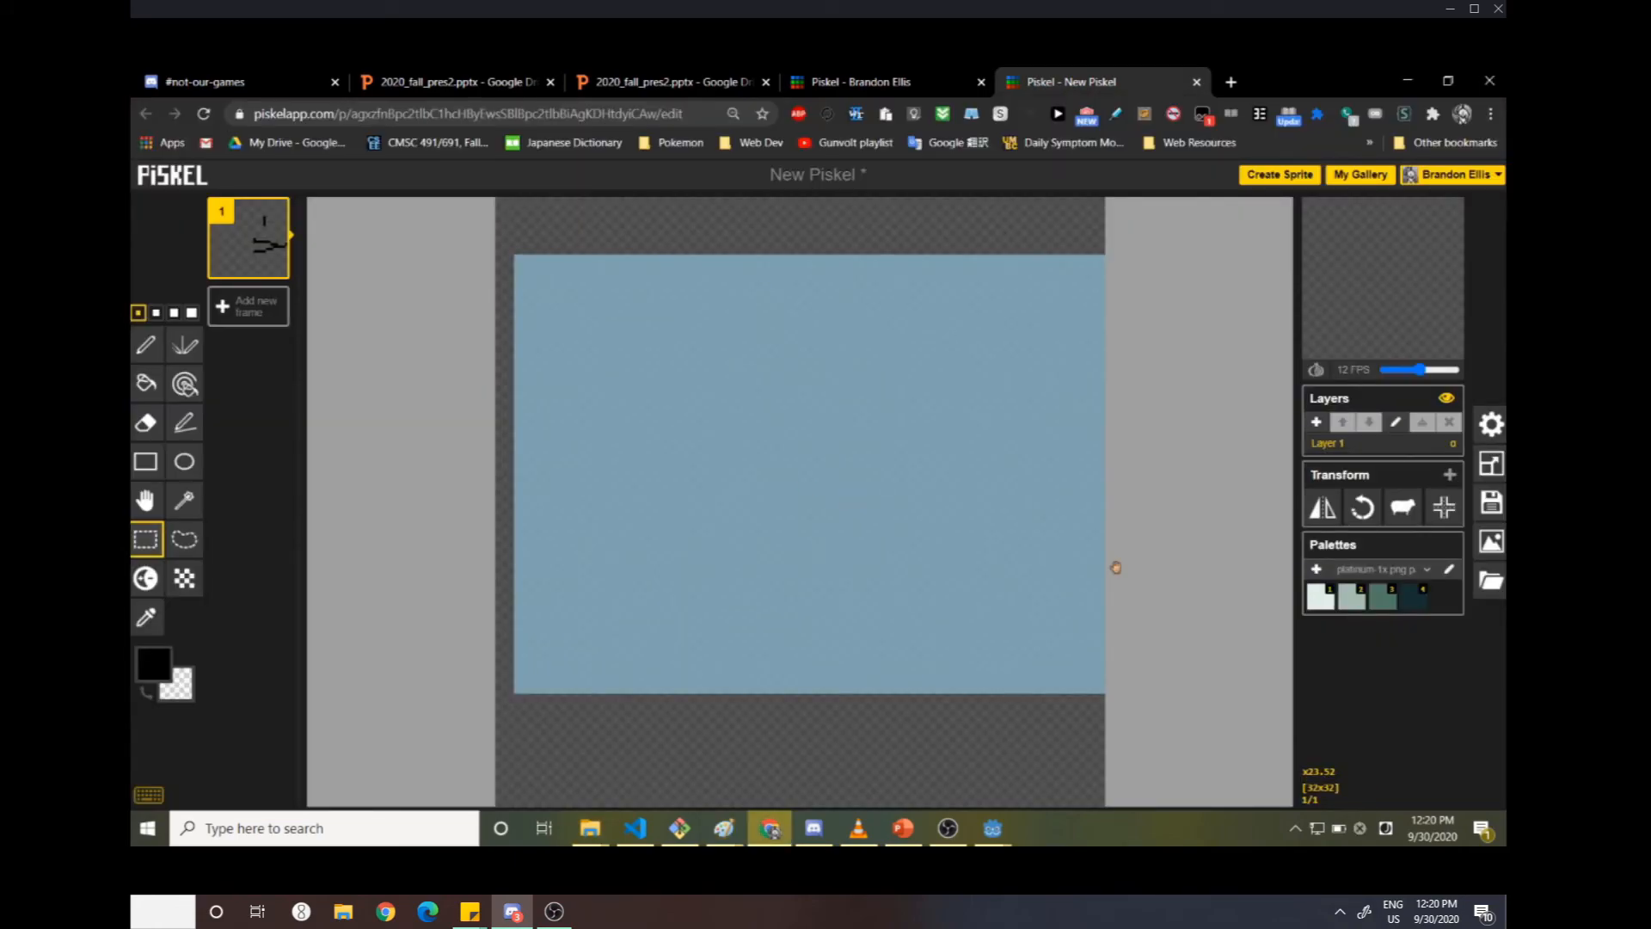
# - Browse for robot_demo.png as the picture to import and choose to import it as a spritesheet
pyautogui.click(1492, 580)
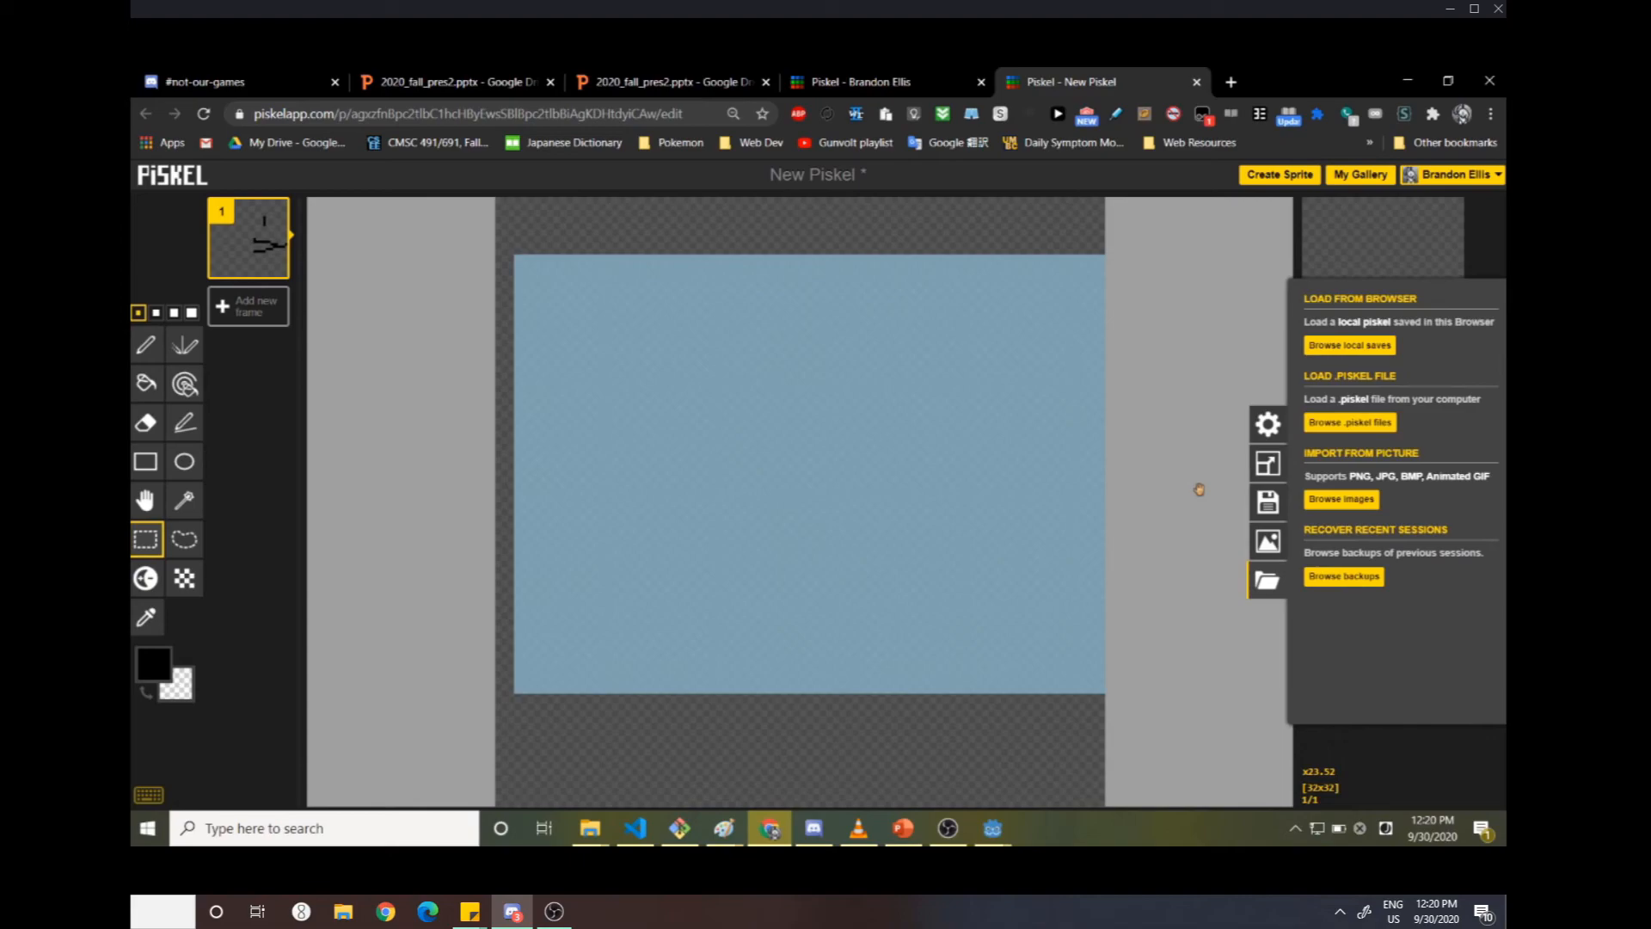
pyautogui.click(1341, 498)
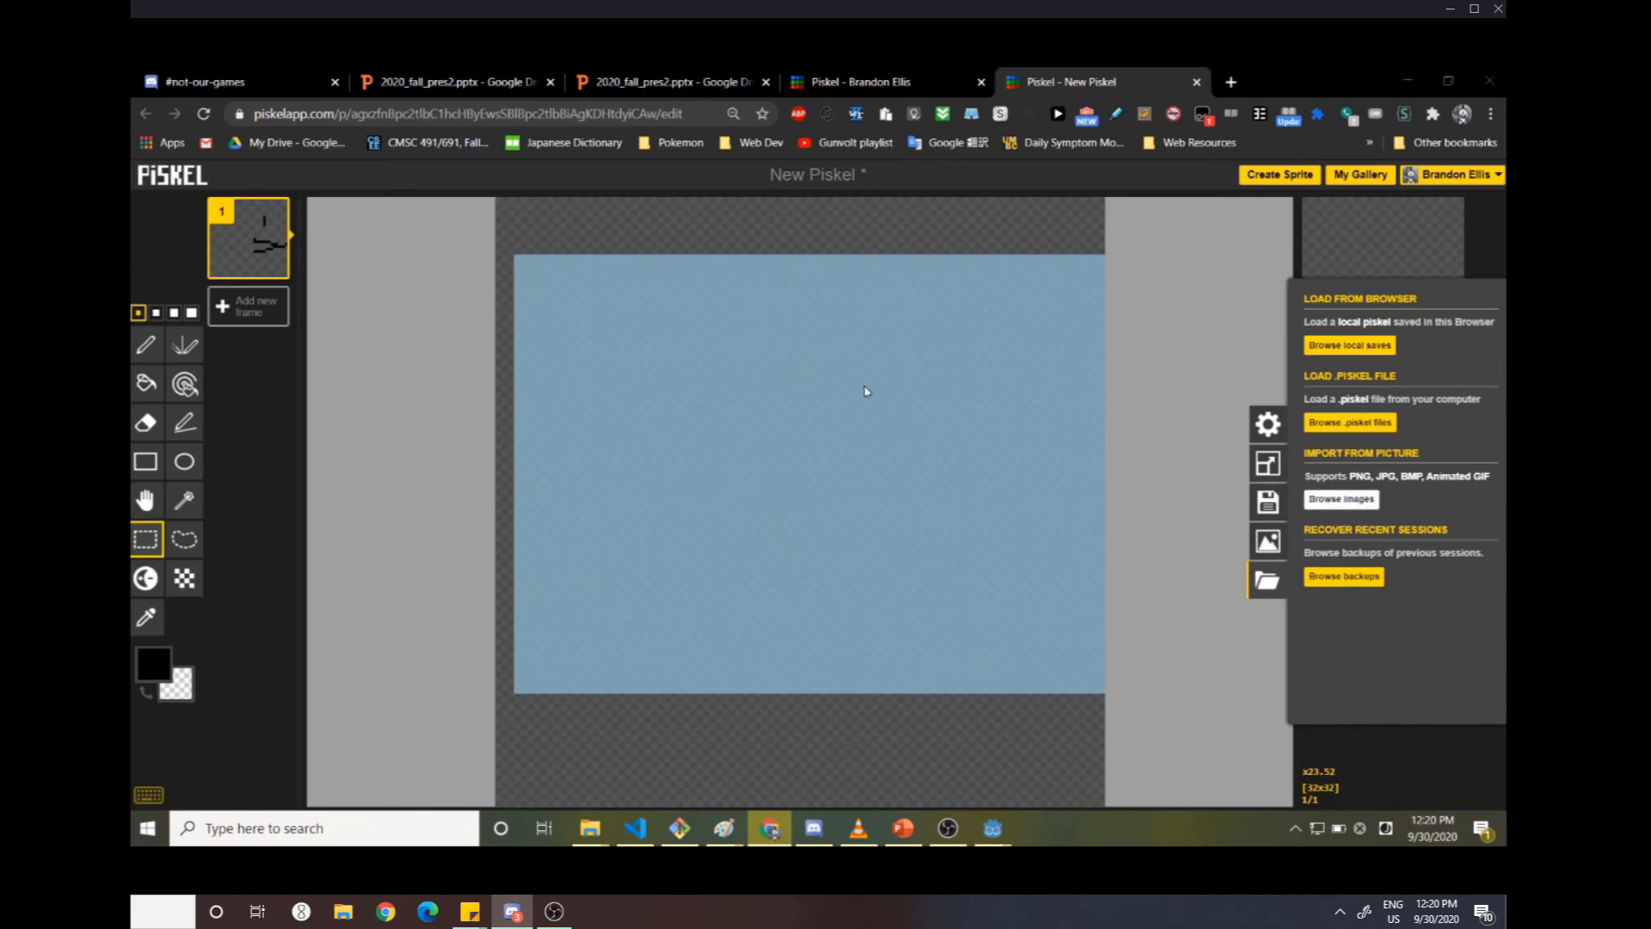
pyautogui.click(1201, 584)
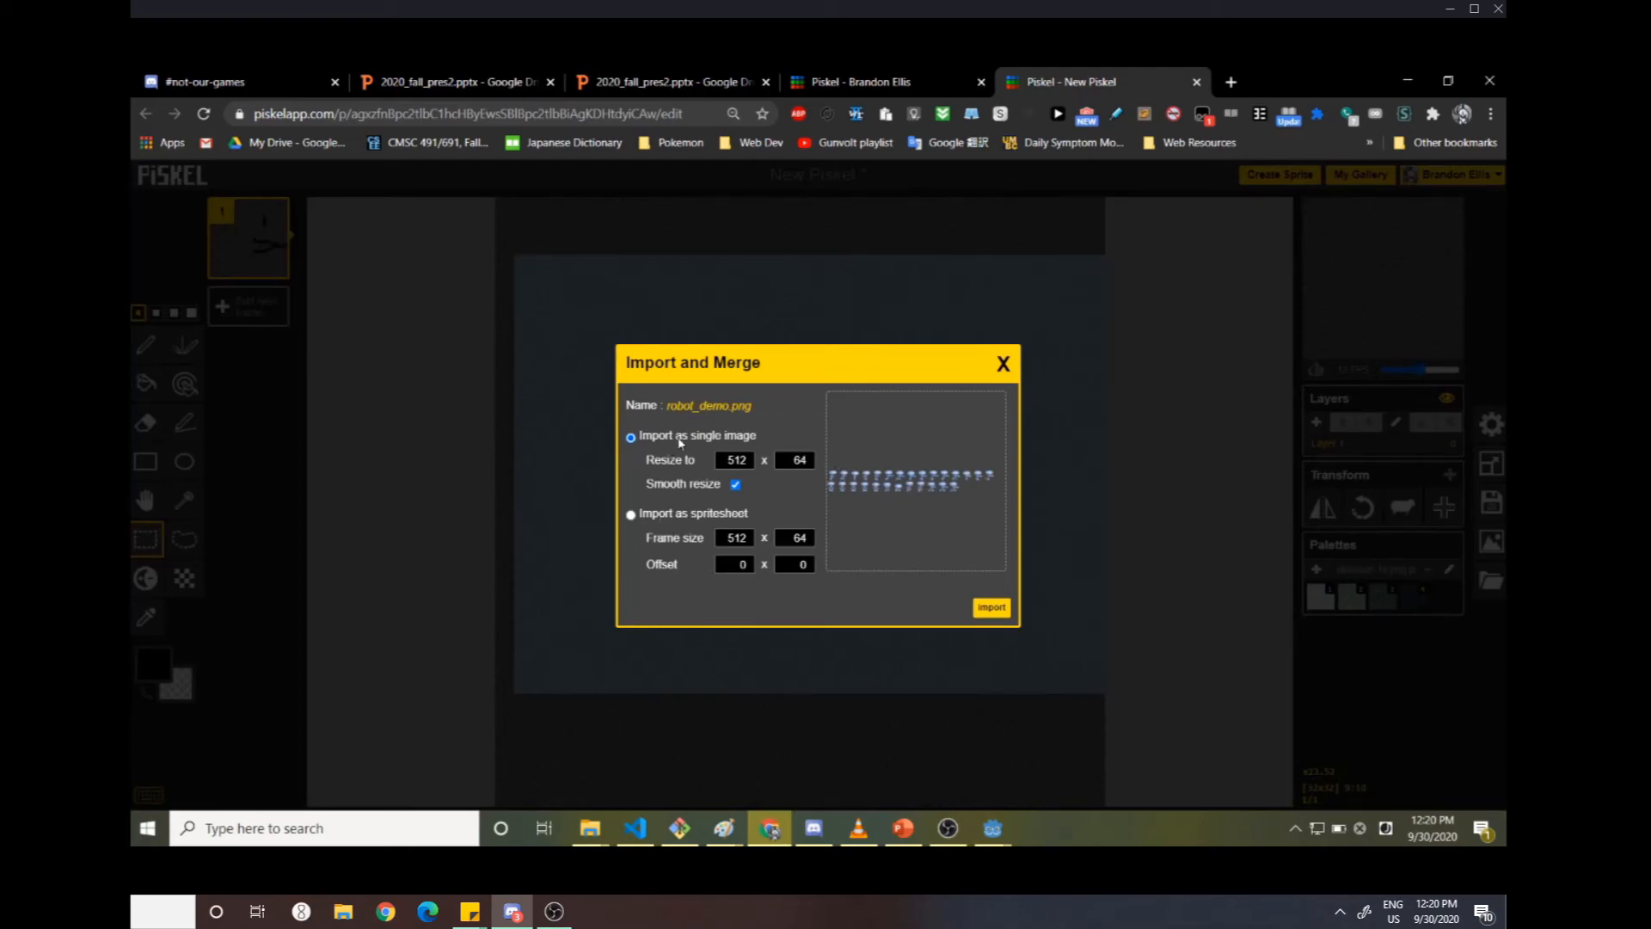
pyautogui.click(668, 514)
# - Open the Calculator app and divide the sprite sheet's 512 pixel width by 16 frames
pyautogui.click(365, 839)
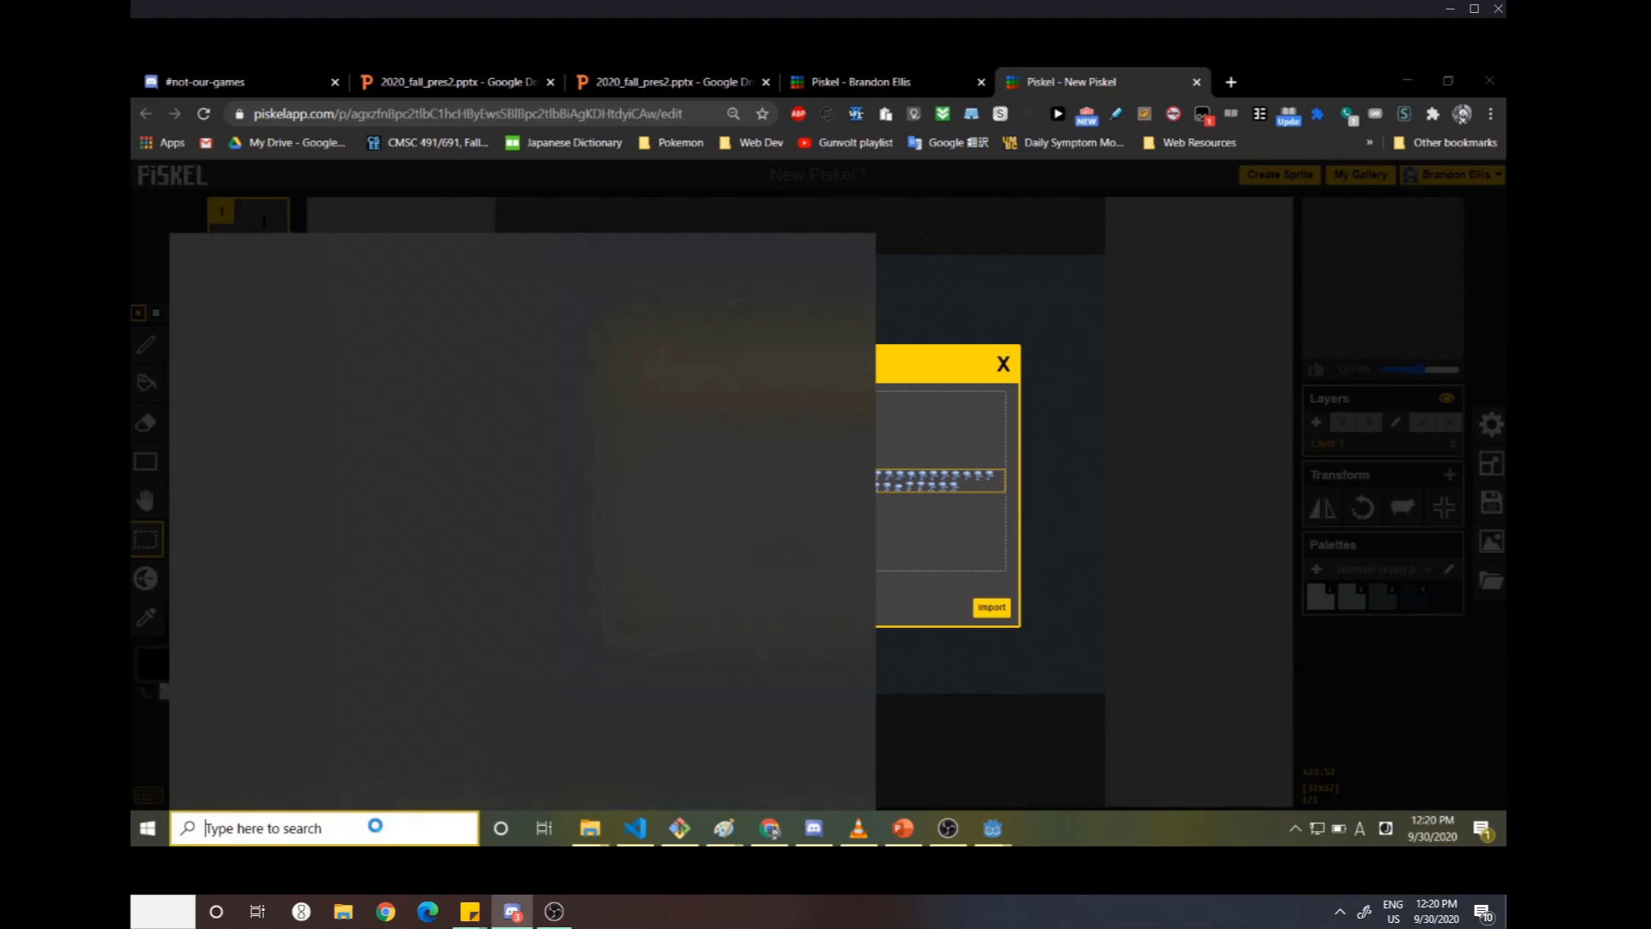
pyautogui.write('calc')
pyautogui.press('Return')
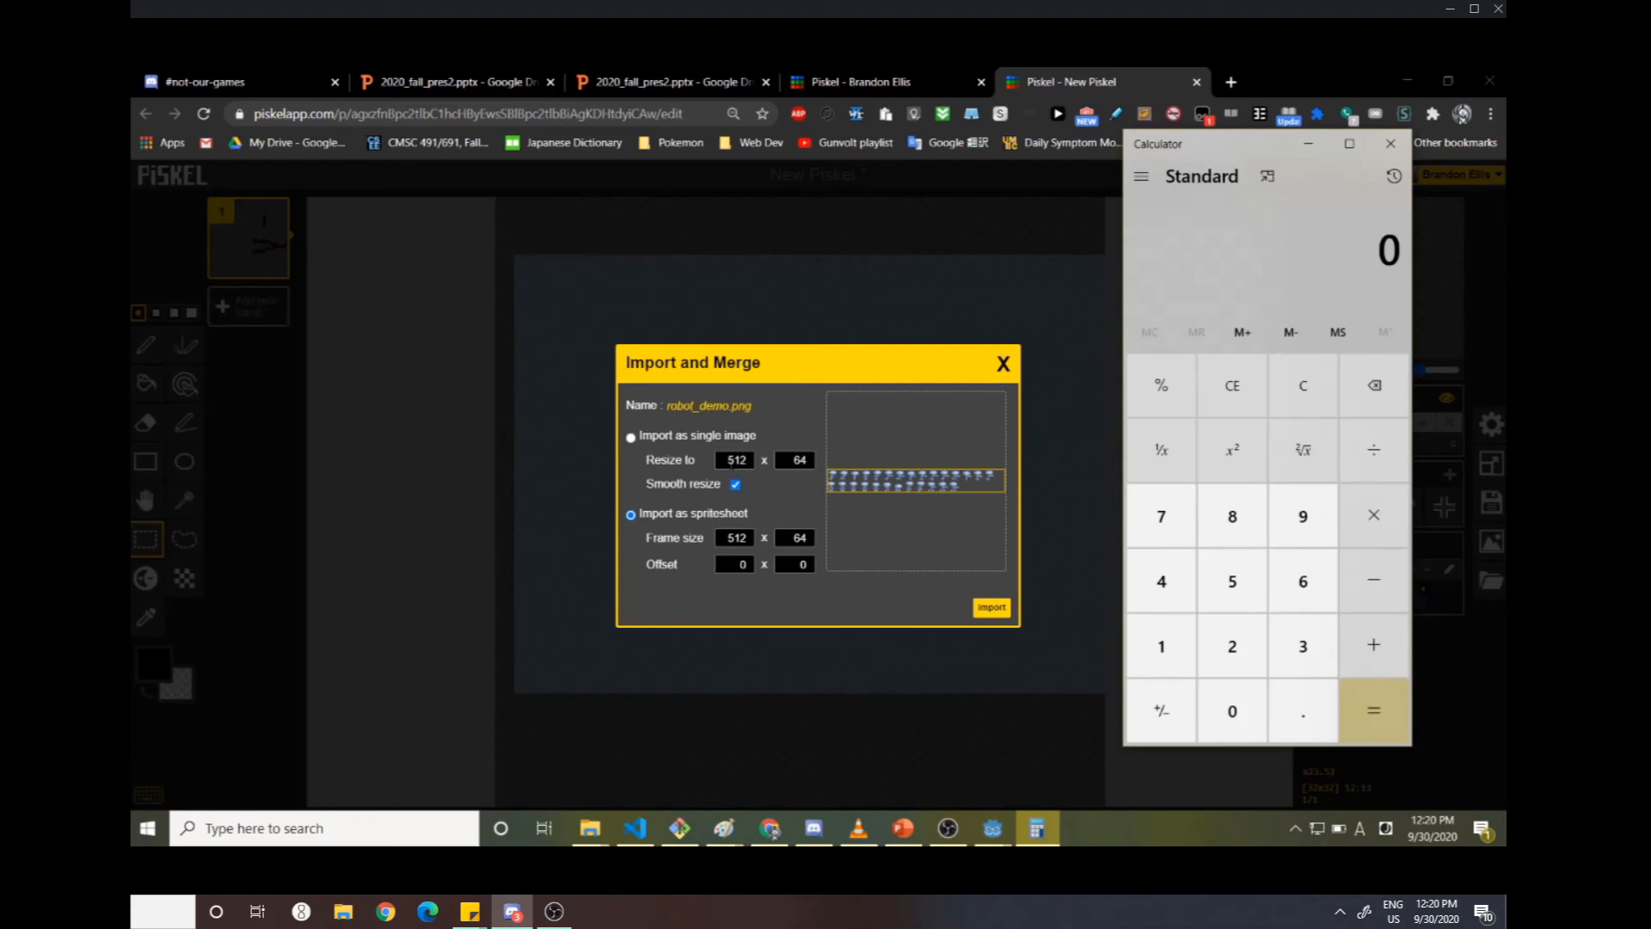
pyautogui.click(1231, 581)
pyautogui.click(1161, 581)
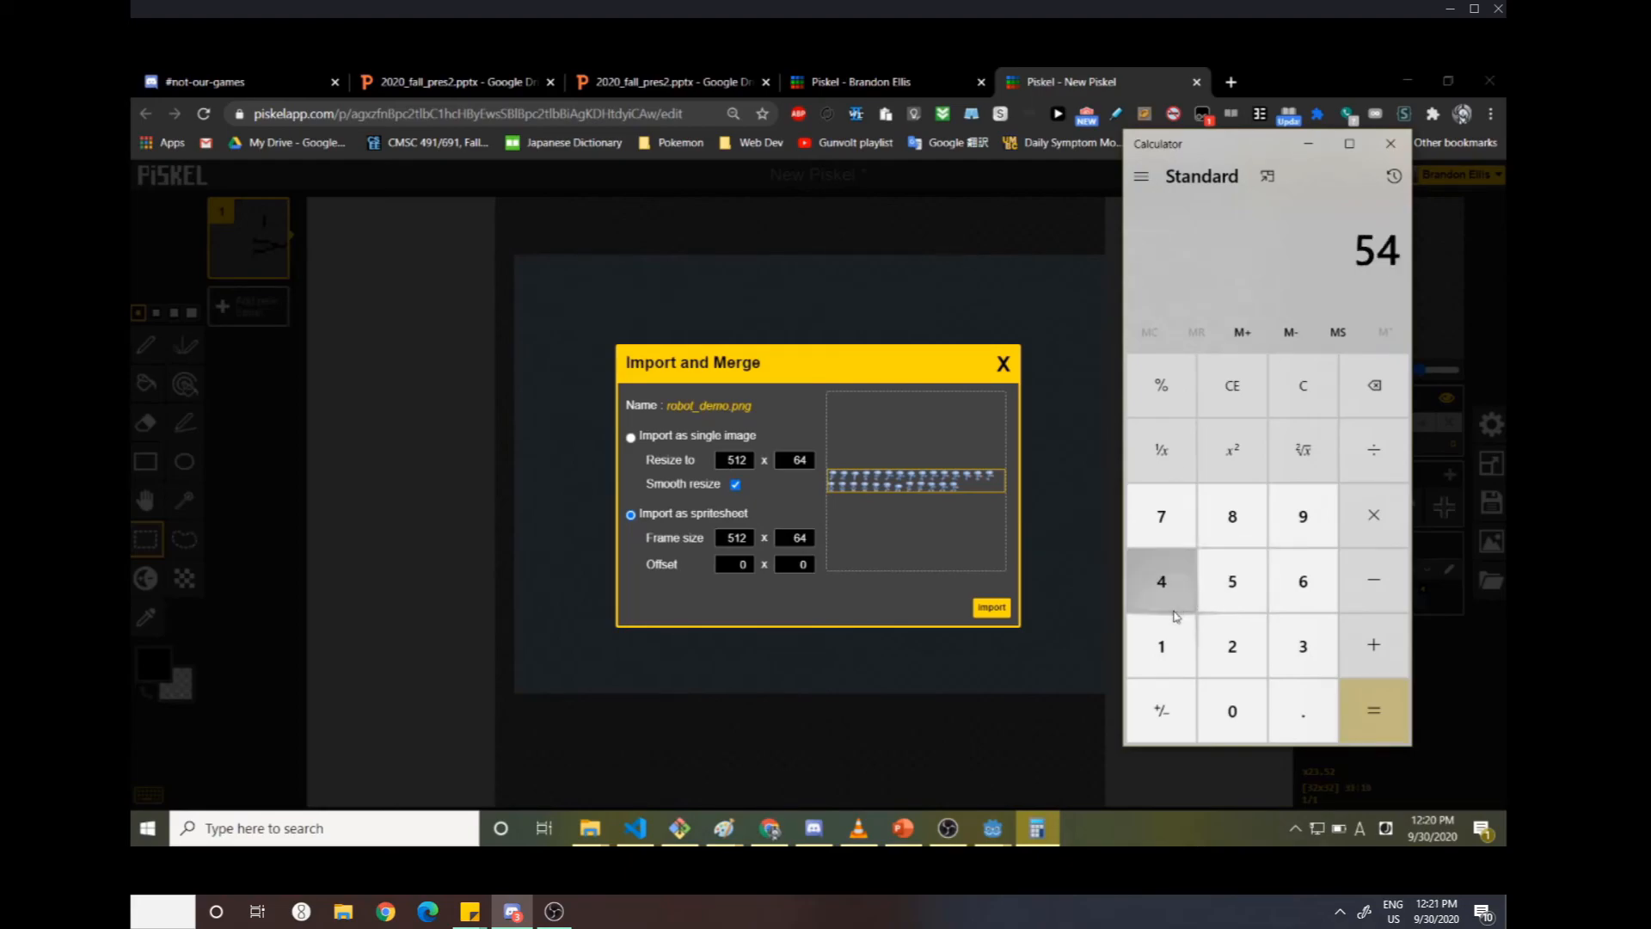
pyautogui.click(1312, 391)
pyautogui.write('5')
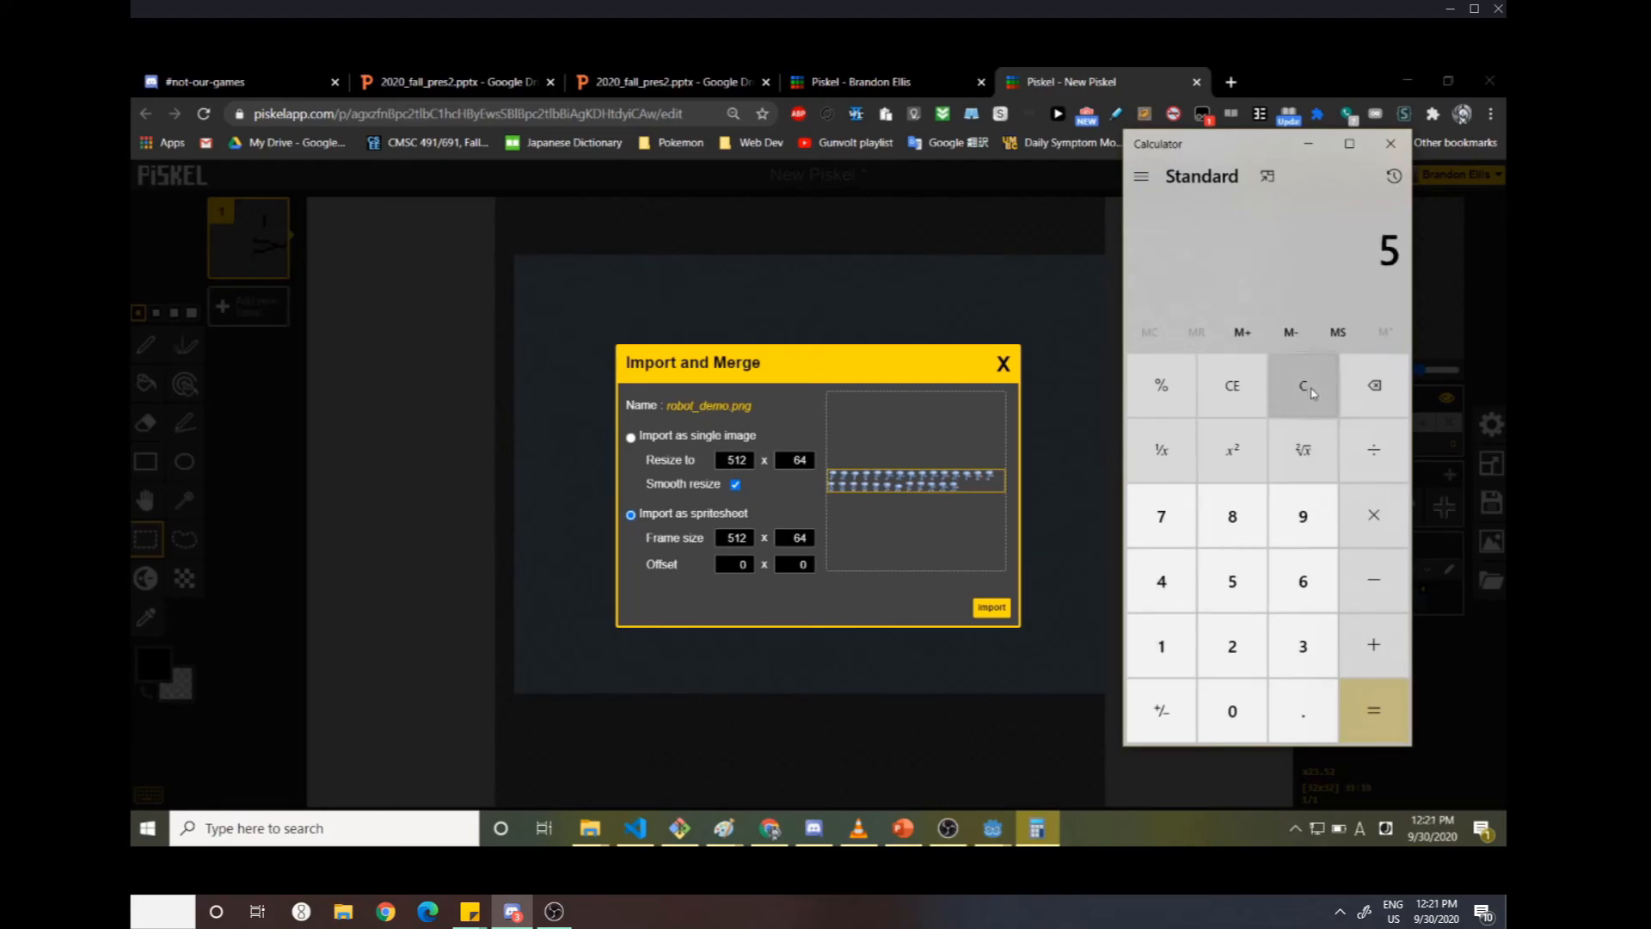
pyautogui.write('12/16')
pyautogui.press('Return')
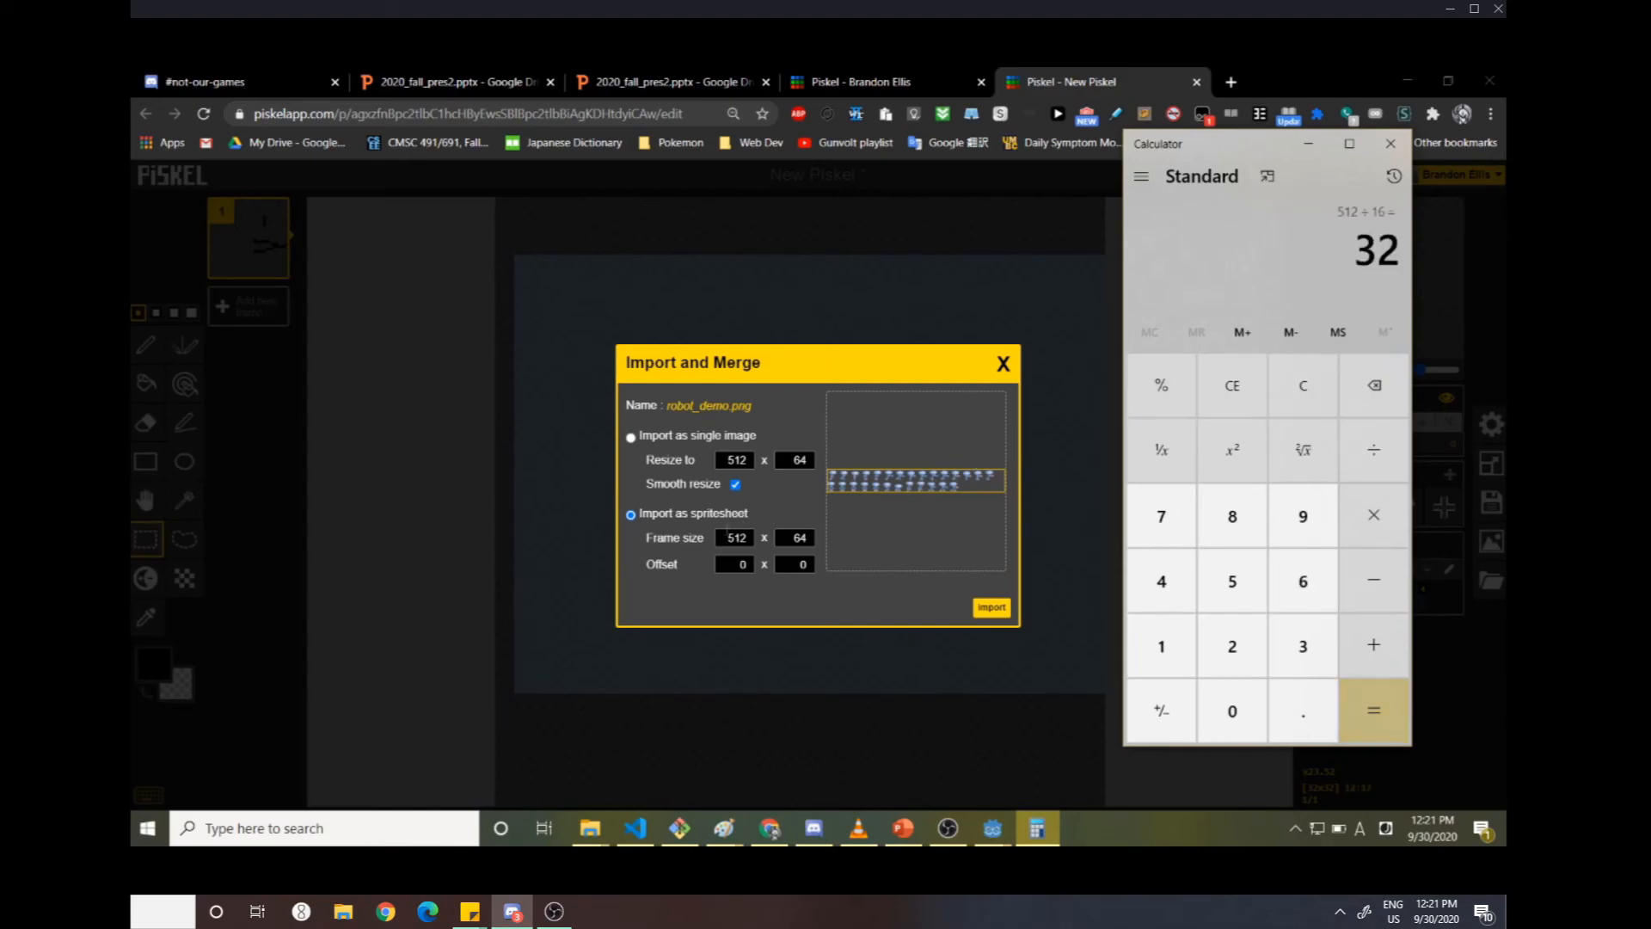
# - Set the spritesheet frame size to 32 x 32 in Piskel and import it, replacing the current animation
pyautogui.moveTo(727, 538); pyautogui.dragTo(776, 538)
pyautogui.write('32')
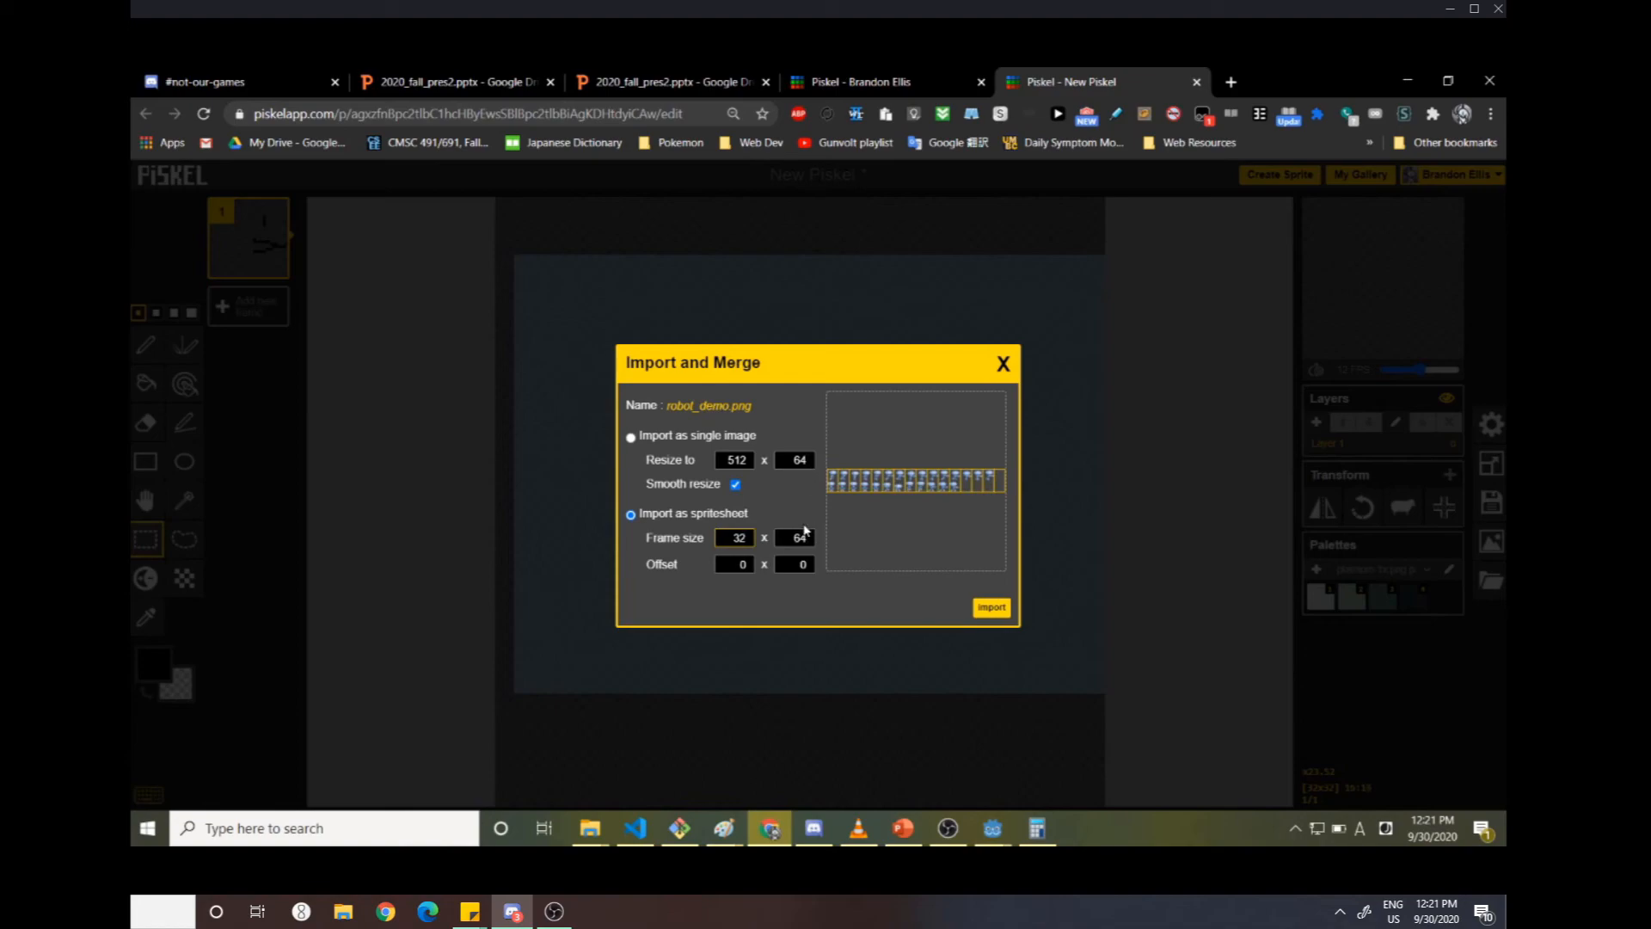
pyautogui.doubleClick(804, 535)
pyautogui.write('32')
pyautogui.click(994, 607)
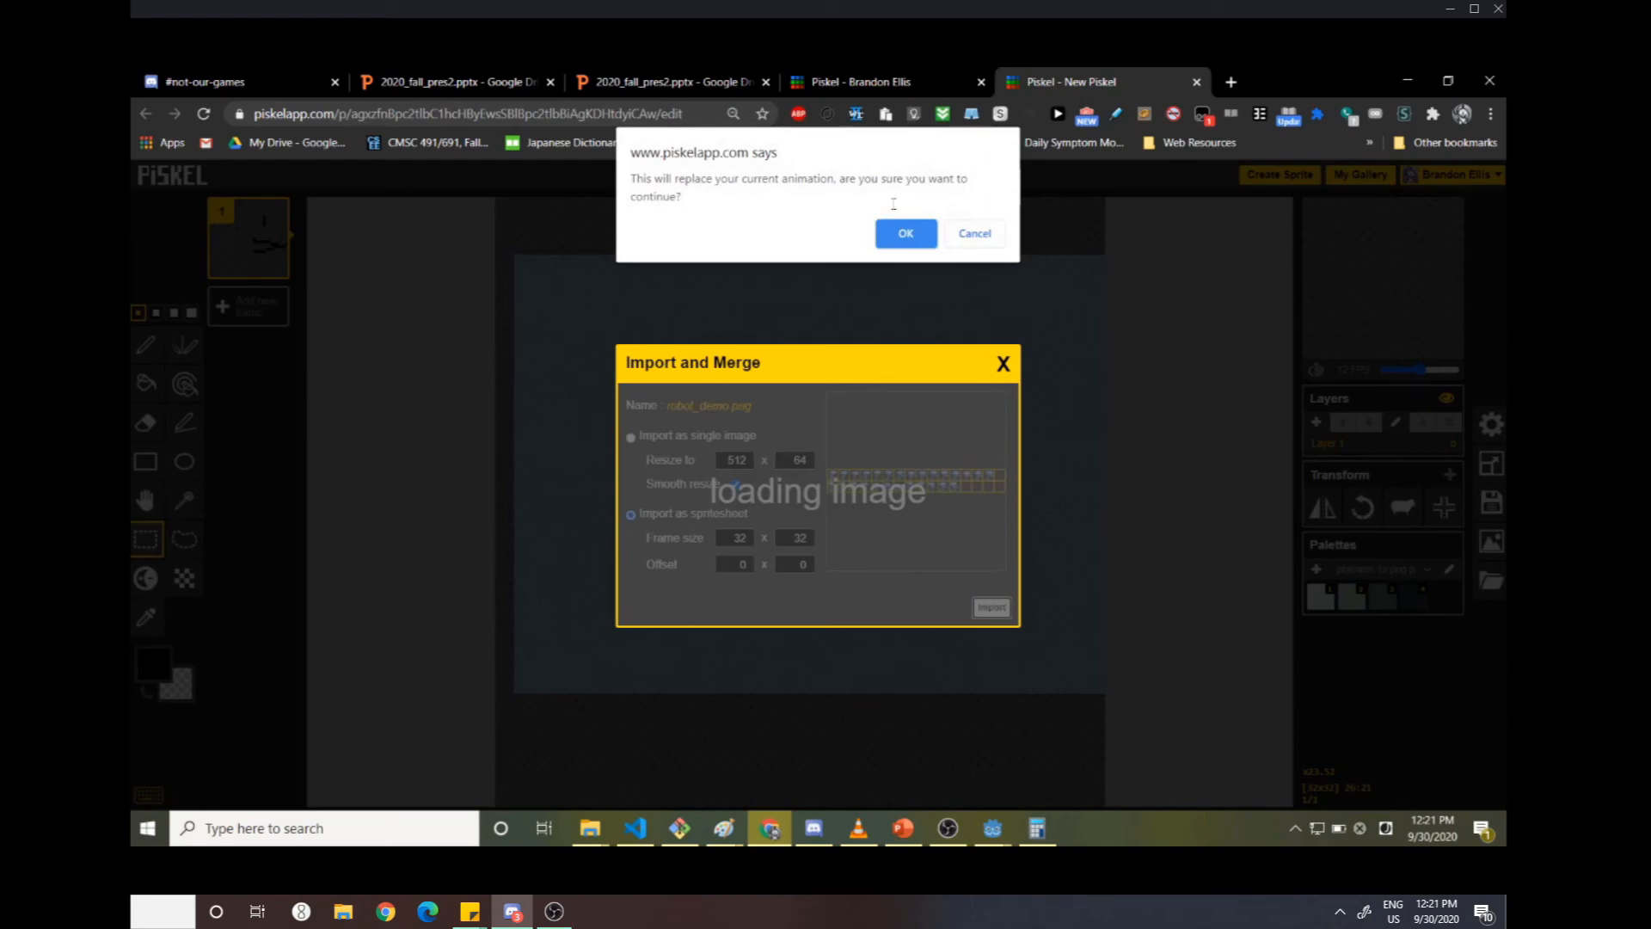
pyautogui.click(906, 233)
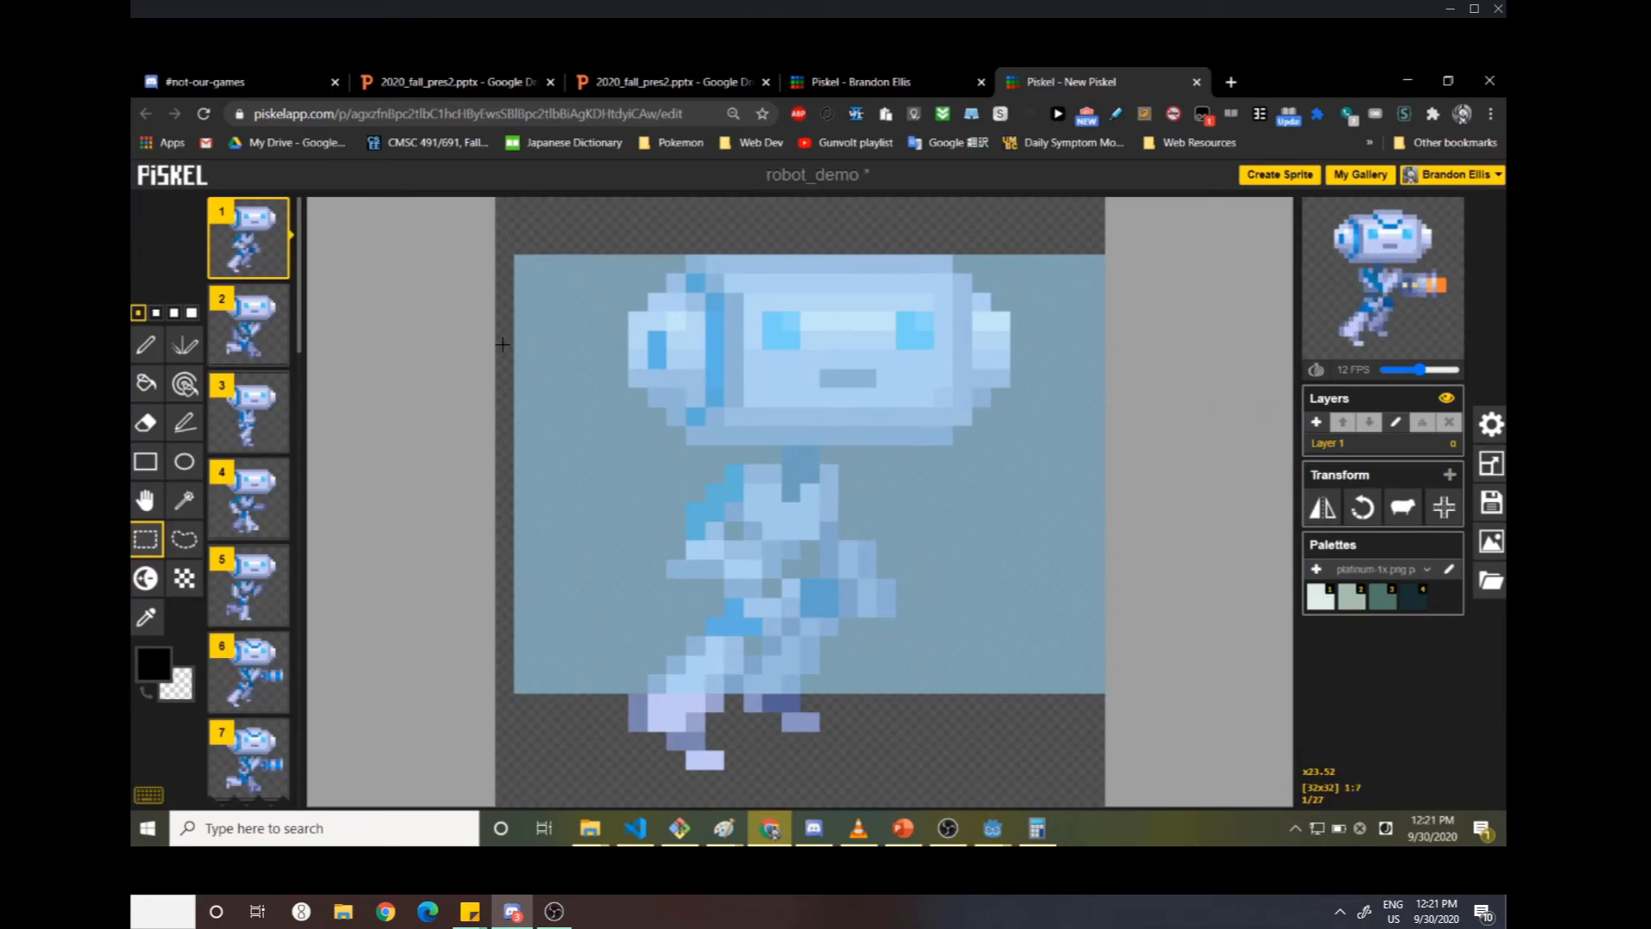
# - Look through the imported frames, select frame 23 and draw slanted black eyebrows above both robot eyes with the Pen tool
pyautogui.scroll(-5, 267, 387)
pyautogui.scroll(-12, 263, 382)
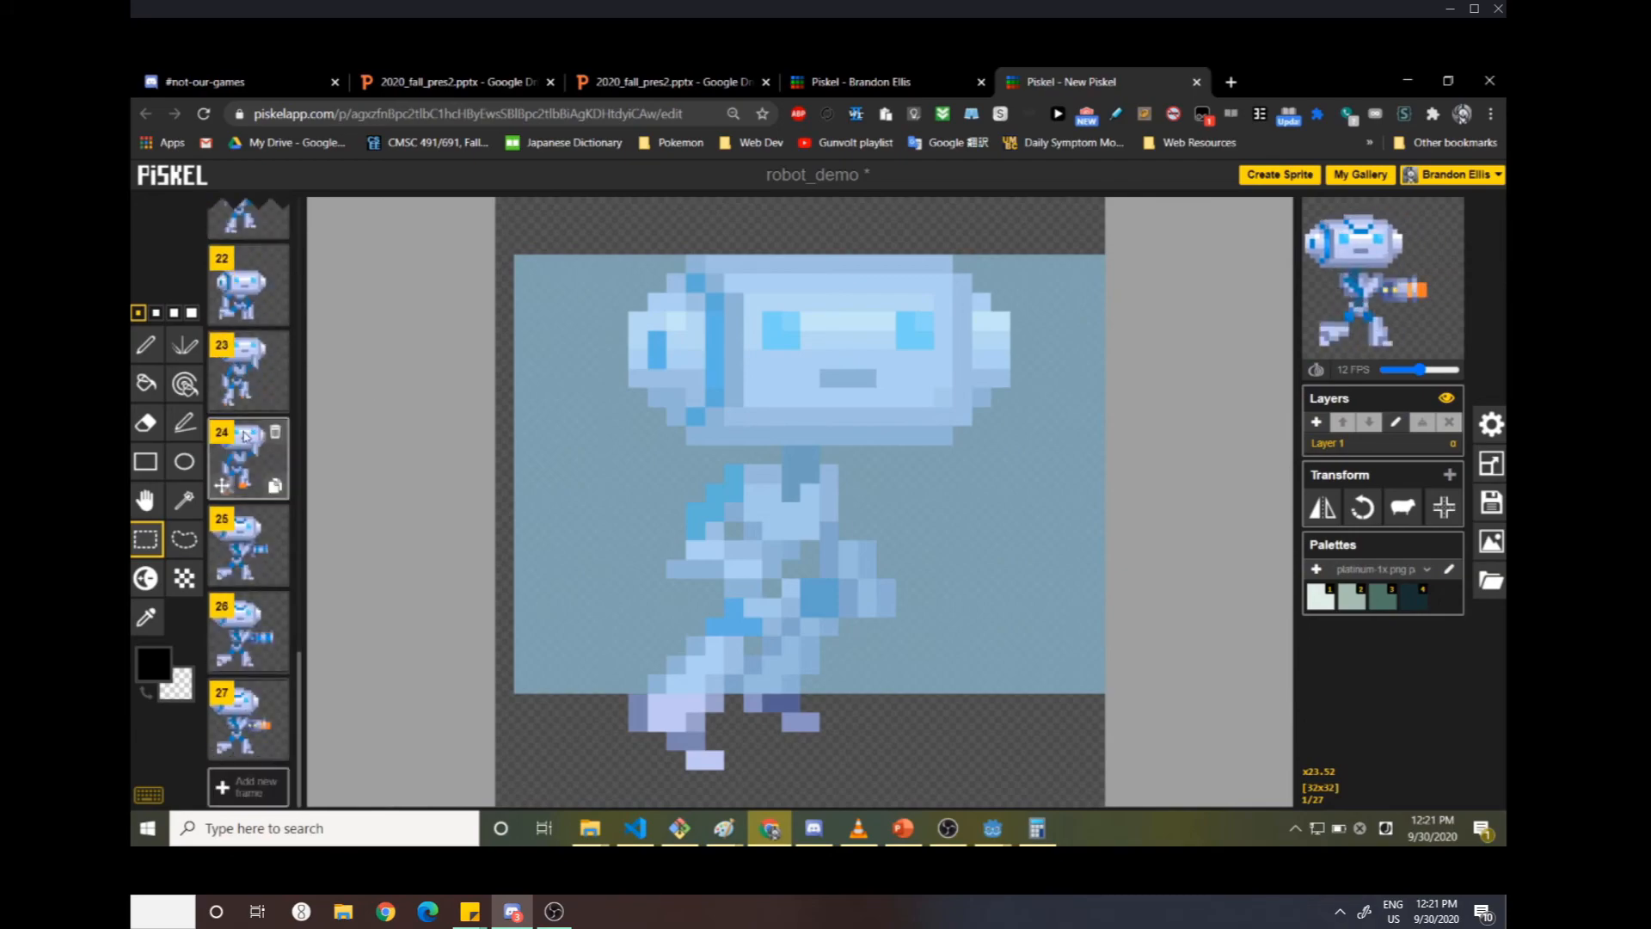
pyautogui.click(251, 428)
pyautogui.scroll(14, 251, 395)
pyautogui.scroll(4, 251, 379)
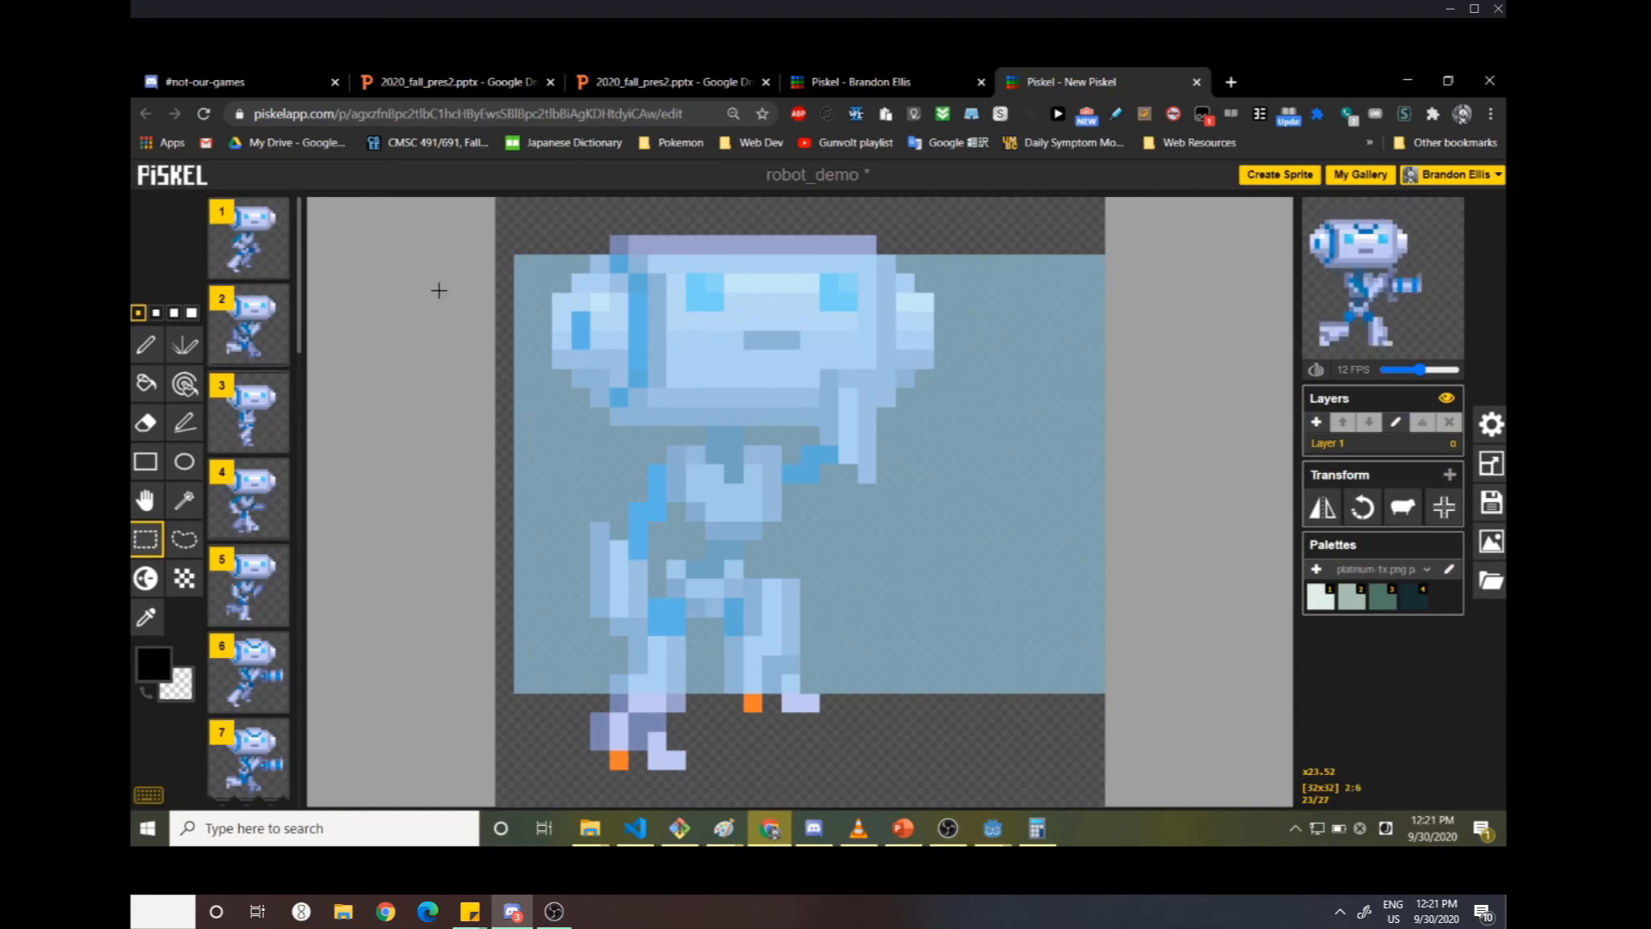
pyautogui.click(145, 345)
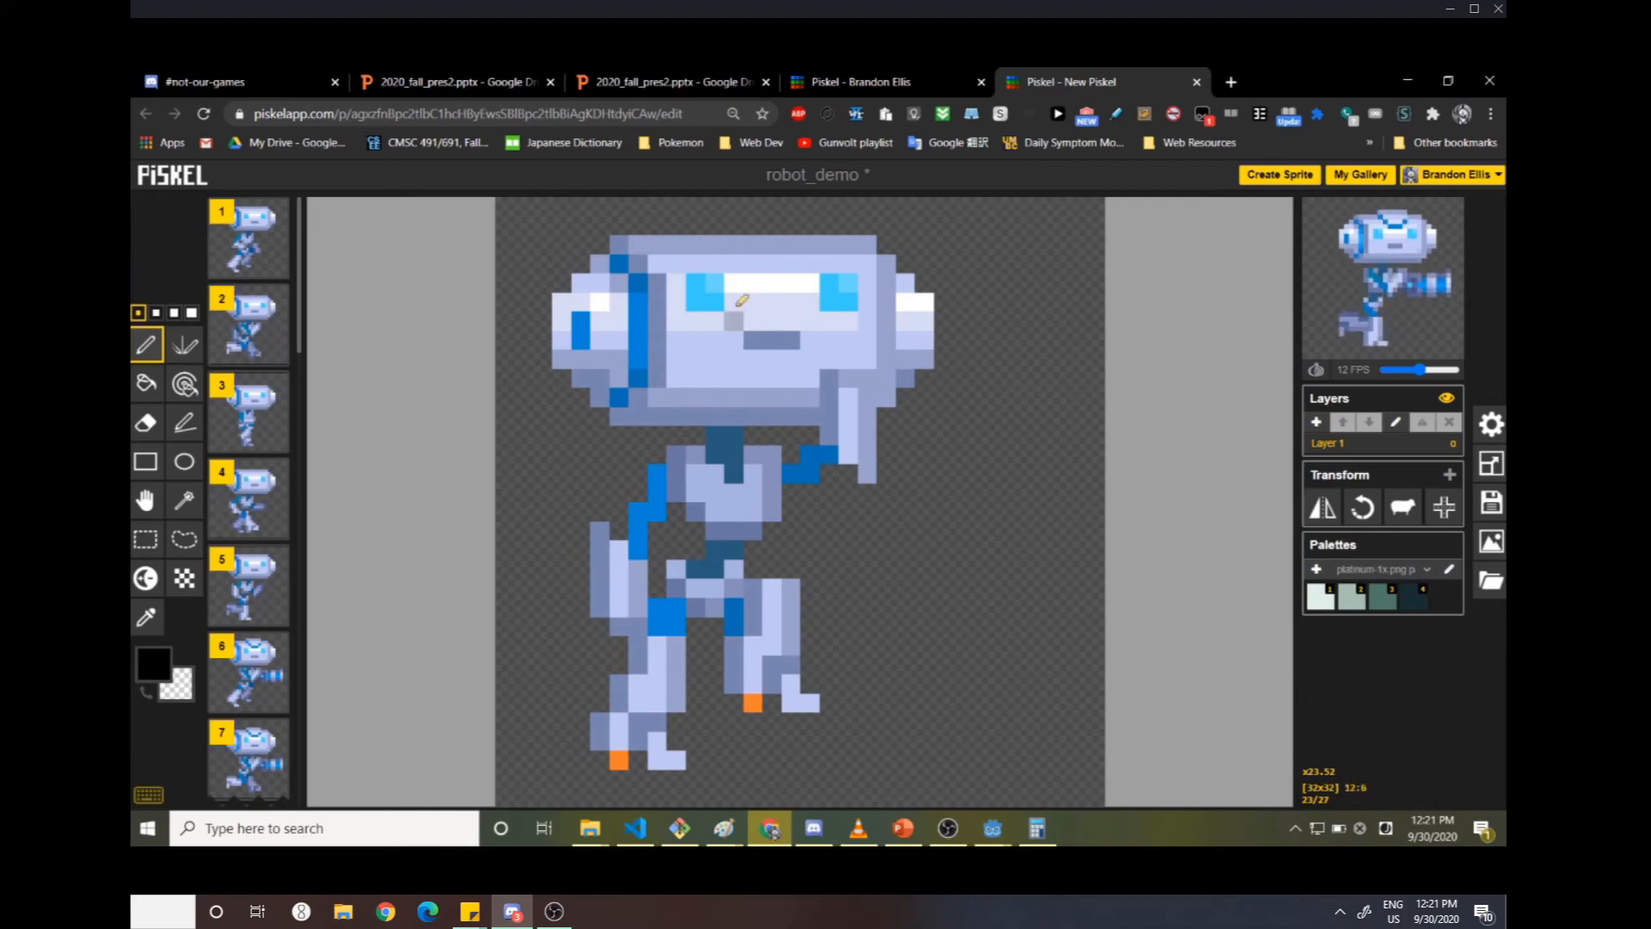
pyautogui.moveTo(680, 242); pyautogui.dragTo(715, 284)
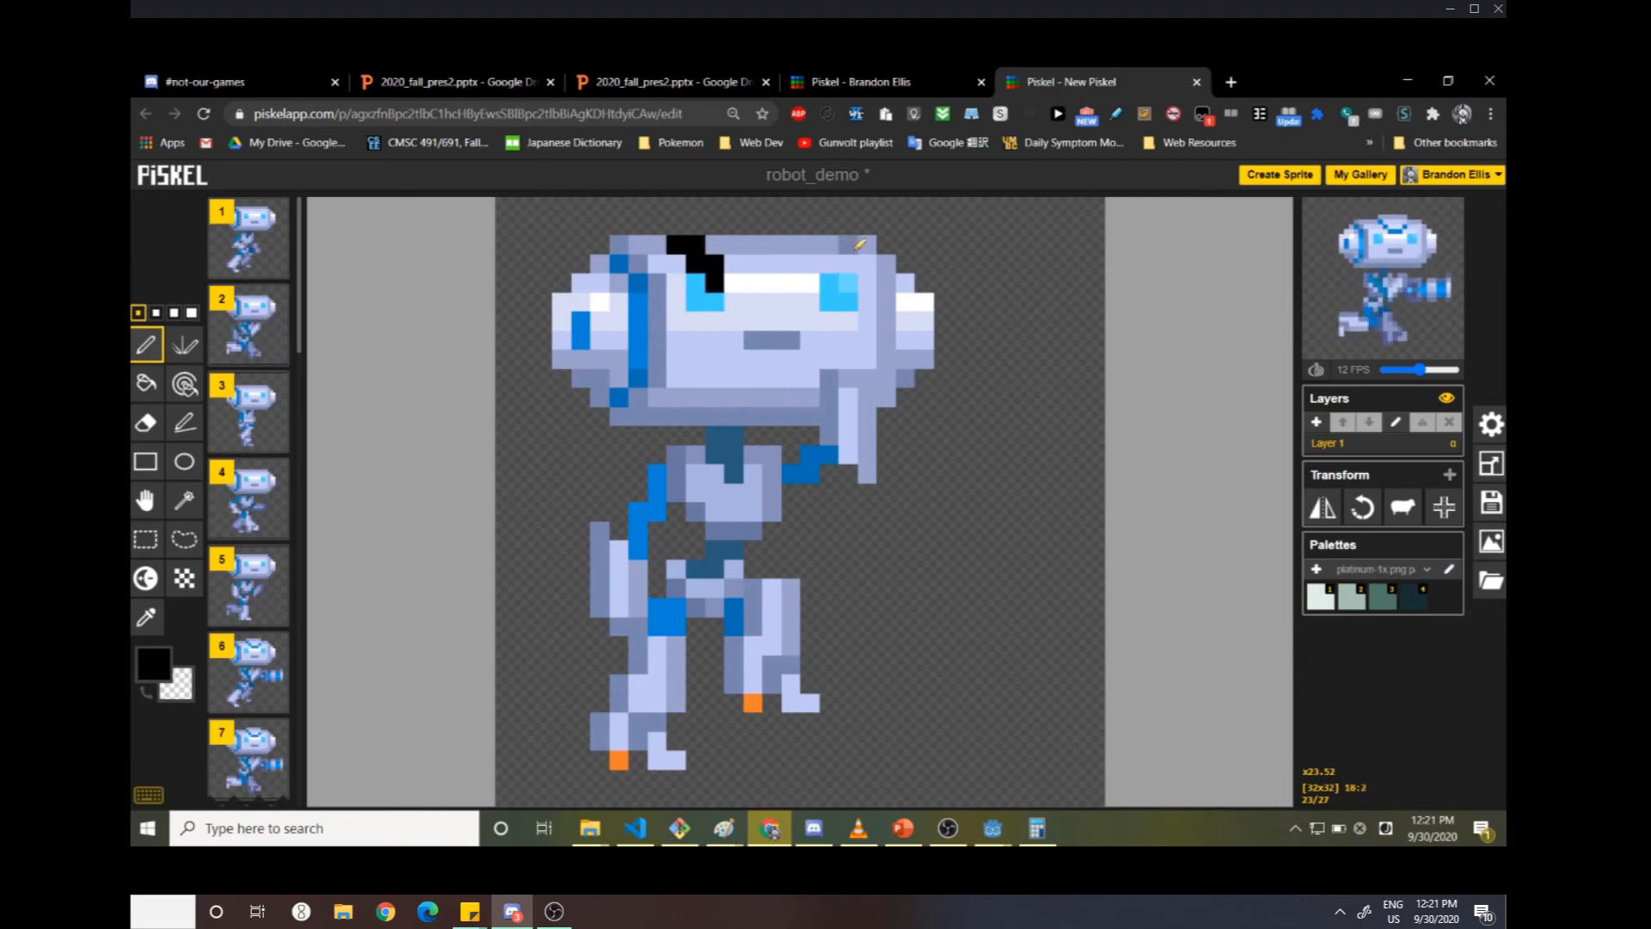
pyautogui.moveTo(853, 242)
pyautogui.mouseDown()
pyautogui.moveTo(774, 293)
pyautogui.moveTo(796, 322)
pyautogui.mouseUp()
# - Draw slanted black eyebrows above the robot's eyes on frames 2 and 3
pyautogui.press('Down')
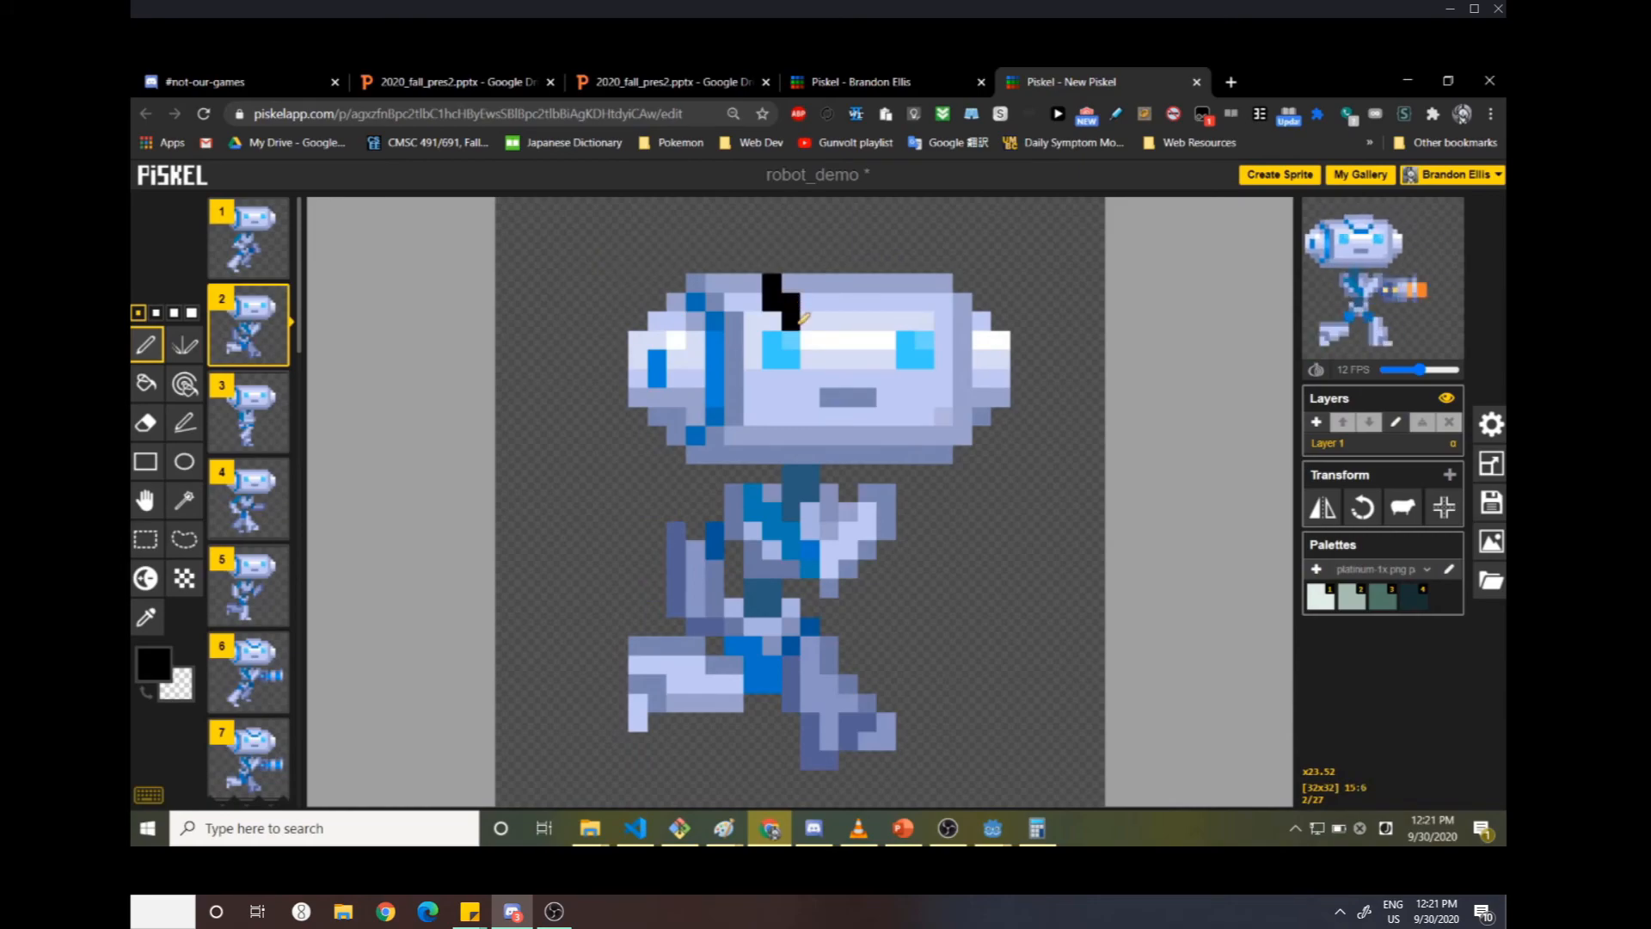
pyautogui.moveTo(923, 282); pyautogui.dragTo(894, 320)
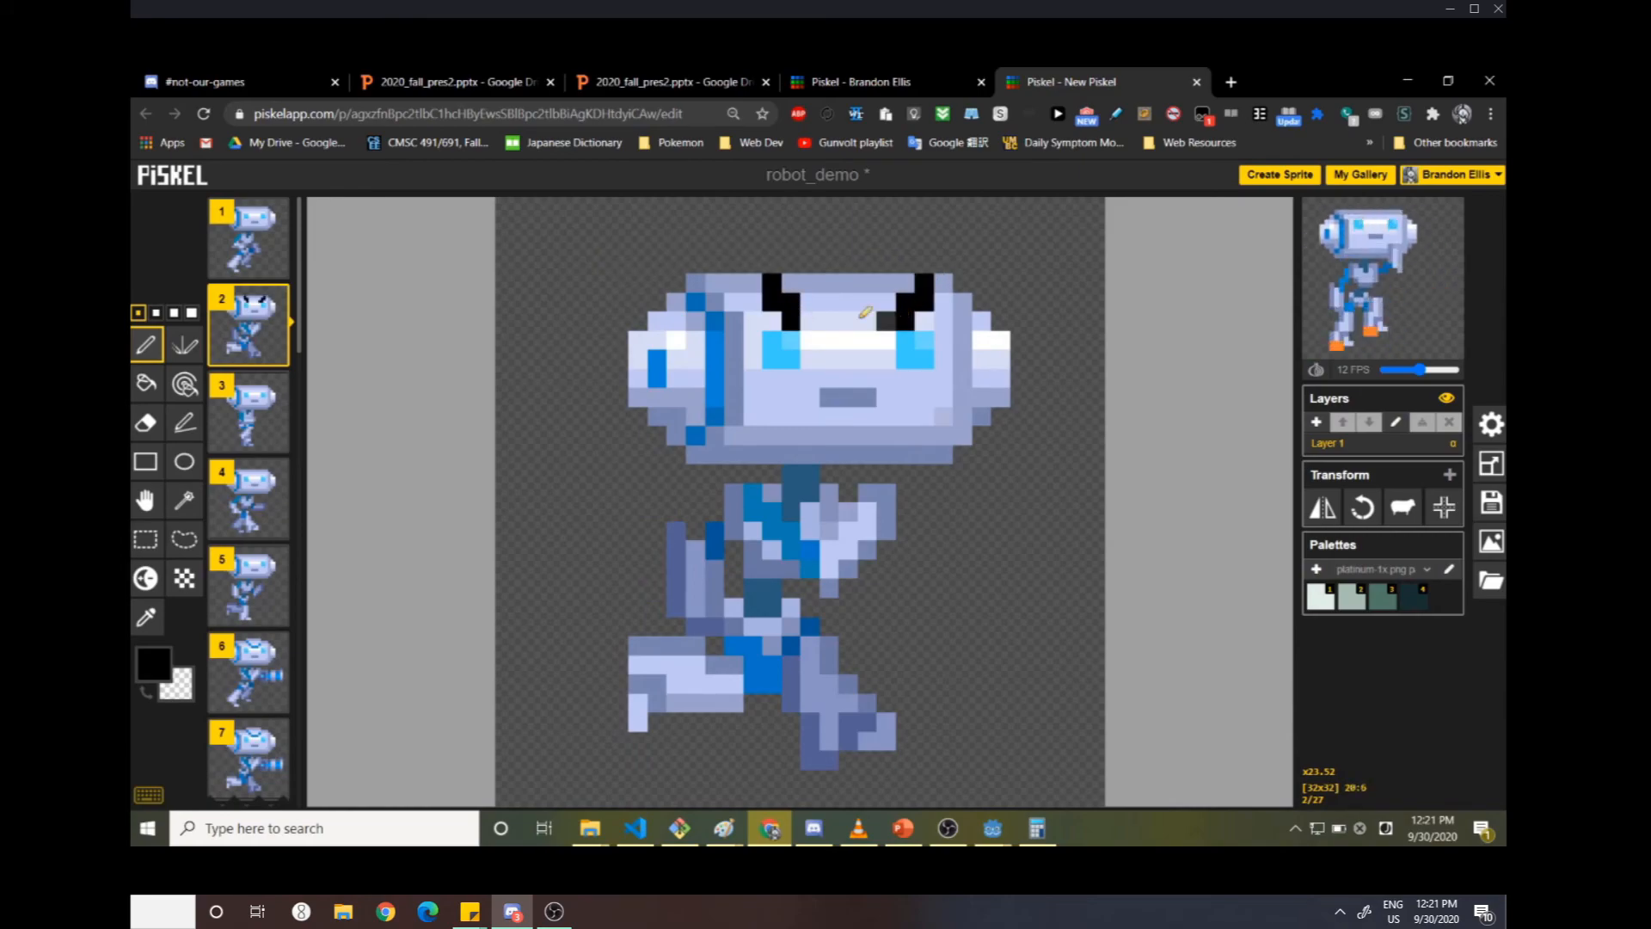
pyautogui.press('Down')
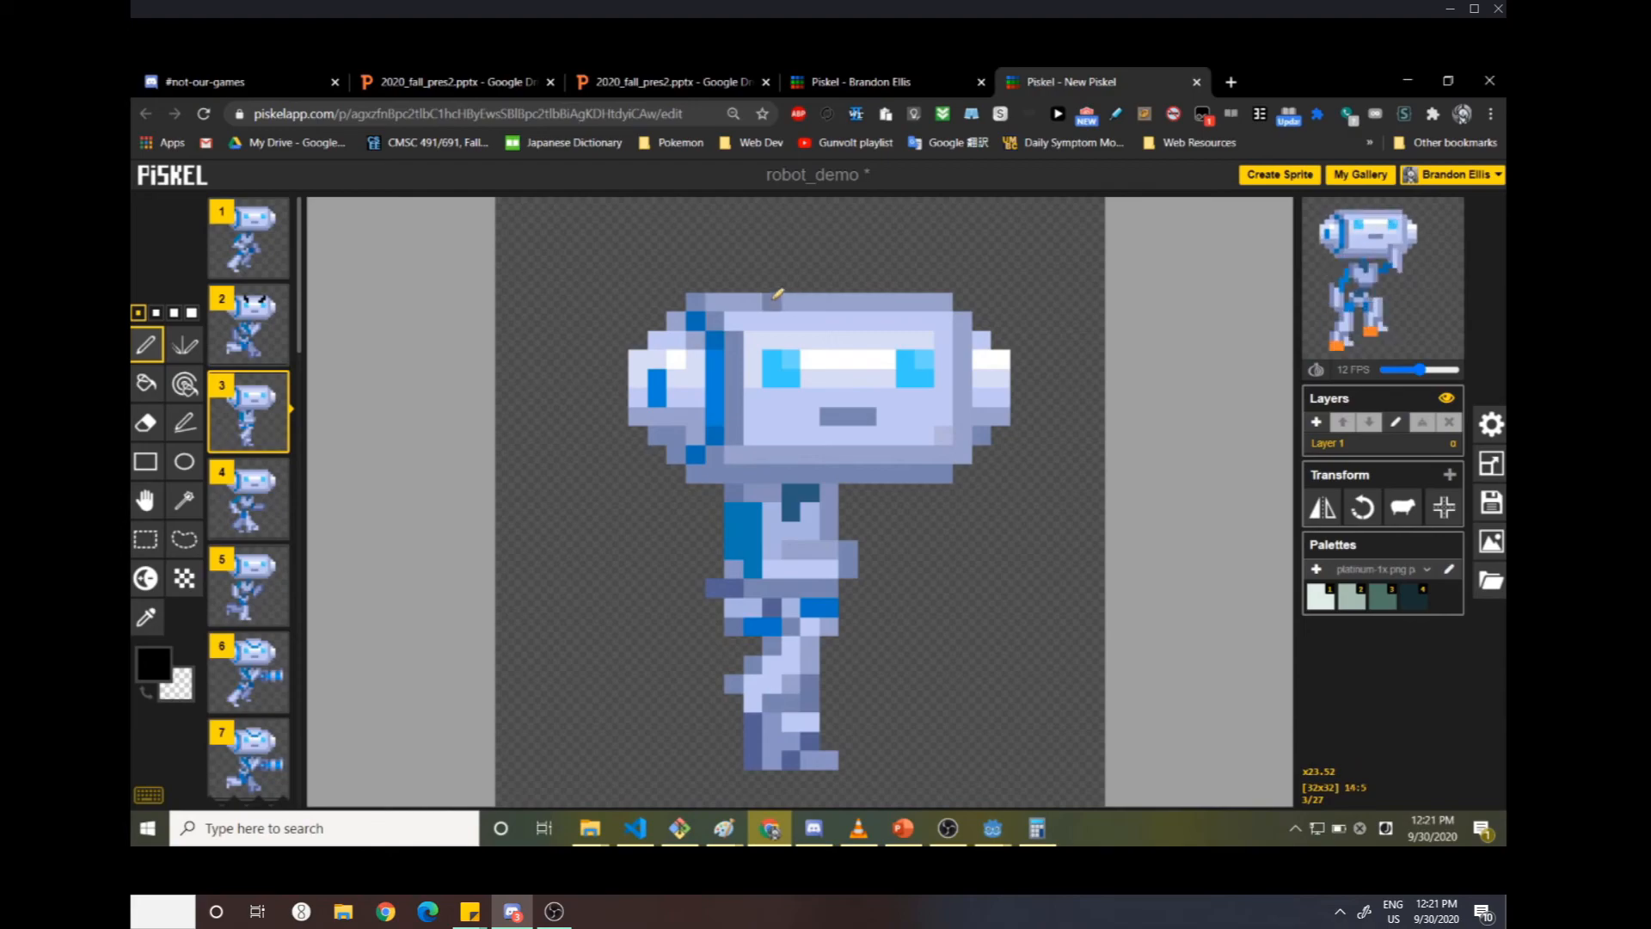
pyautogui.moveTo(769, 297); pyautogui.dragTo(809, 340)
pyautogui.moveTo(925, 300); pyautogui.dragTo(885, 342)
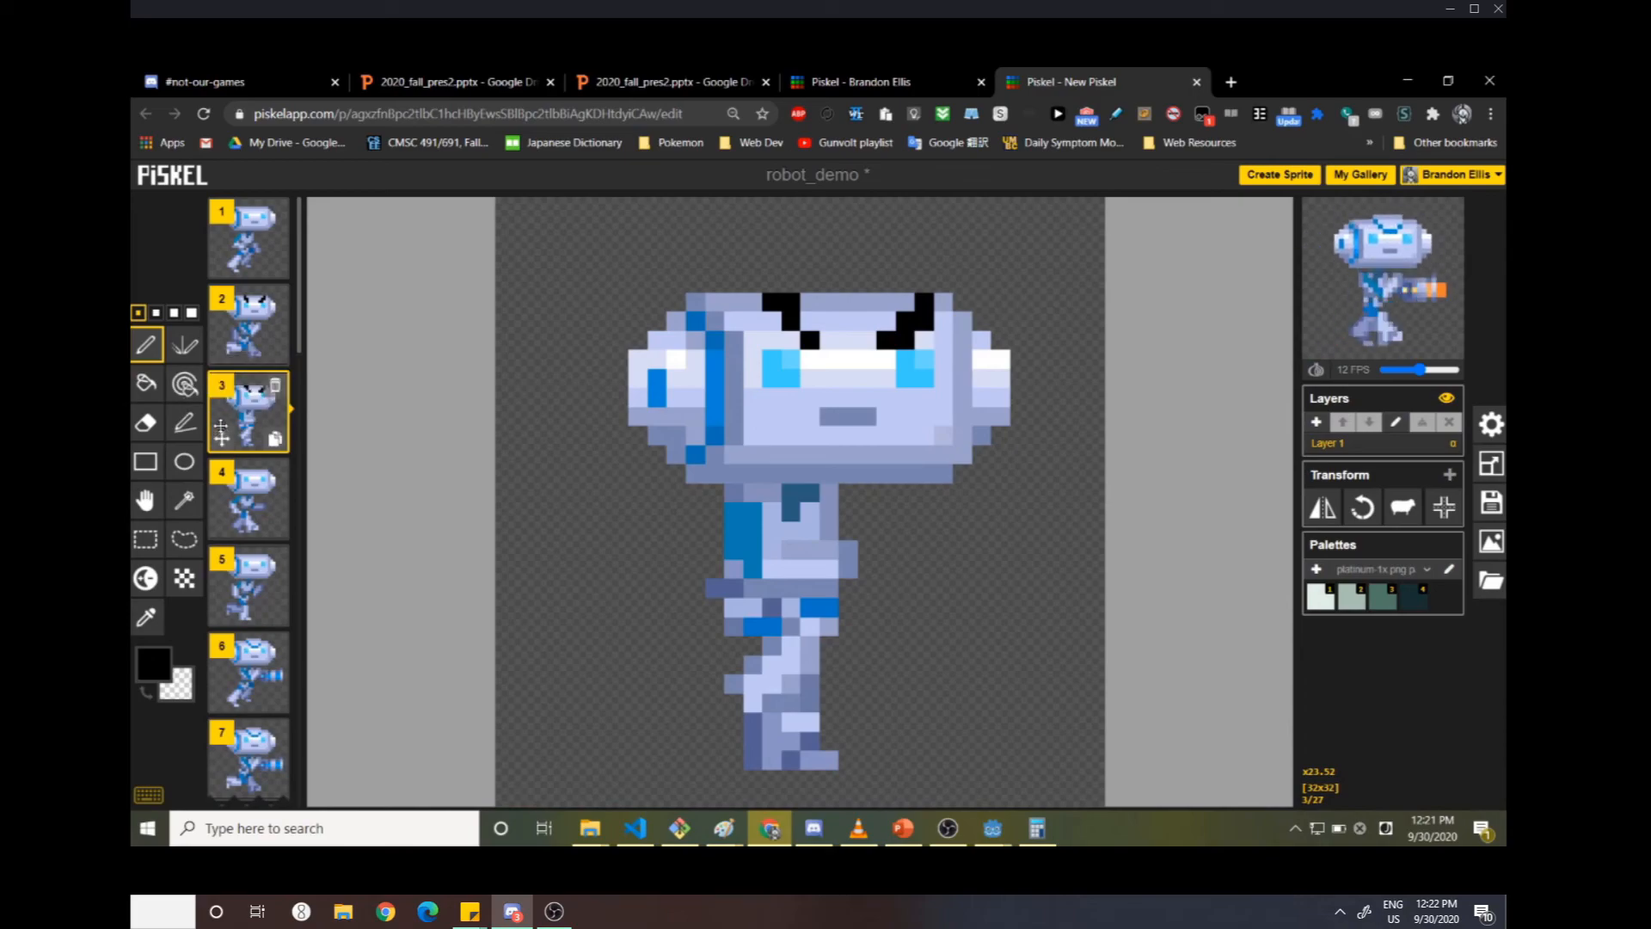
# - Select frame 1 and draw black eyebrows slanting down toward the nose above both robot eyes
pyautogui.click(261, 228)
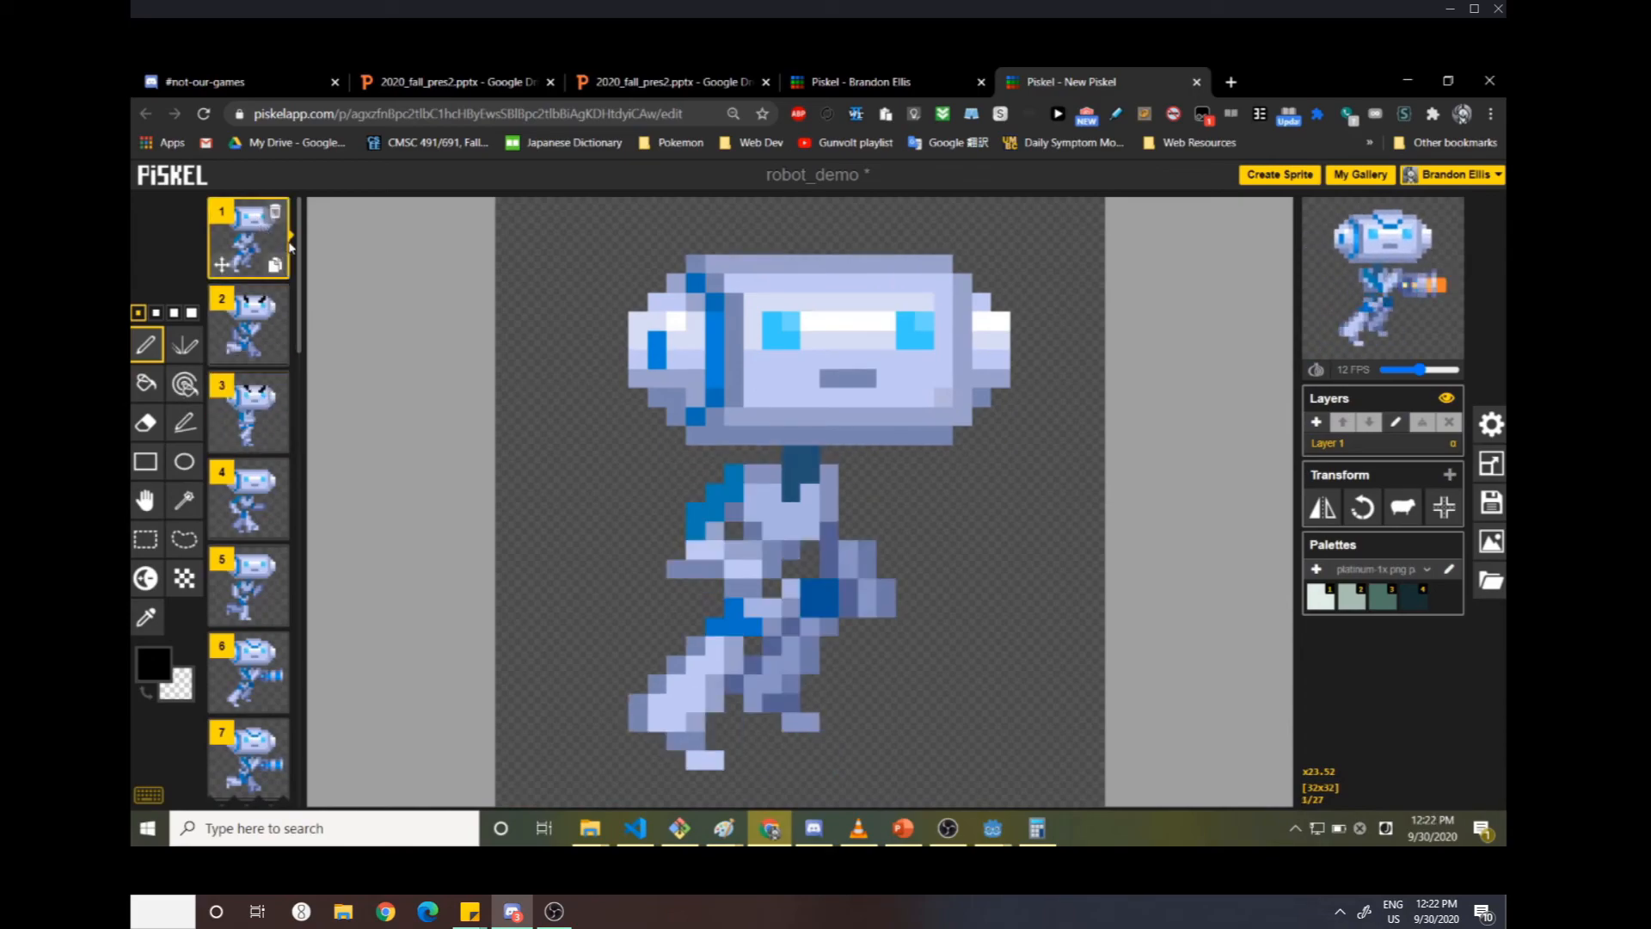
pyautogui.click(790, 302)
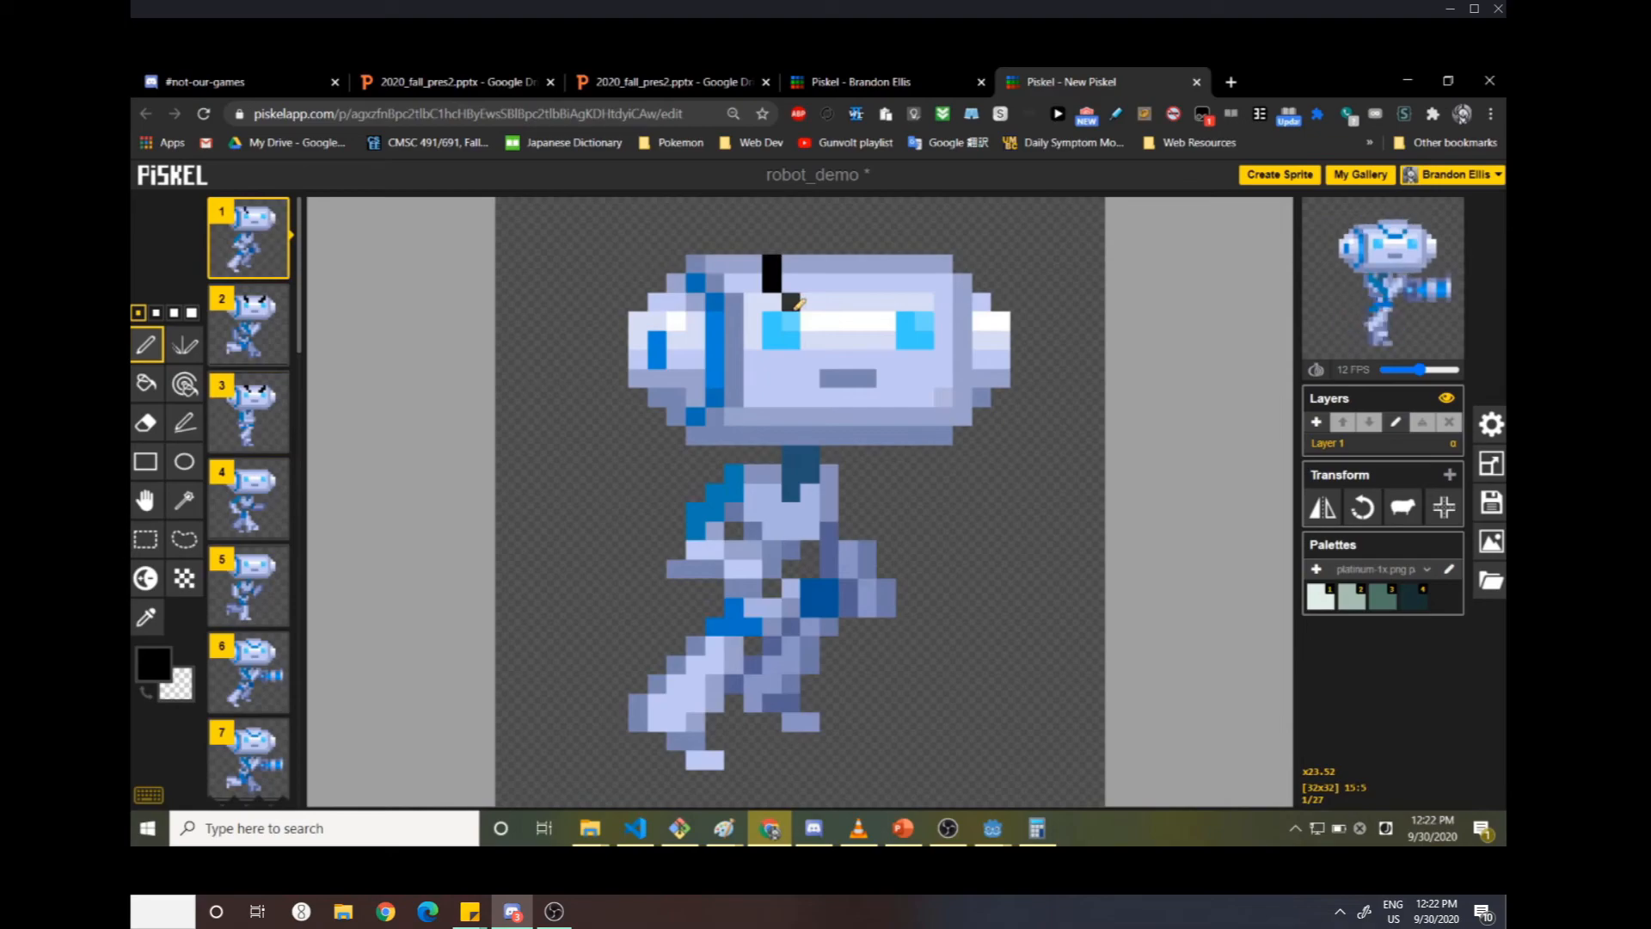
pyautogui.click(905, 263)
pyautogui.moveTo(904, 267); pyautogui.dragTo(886, 312)
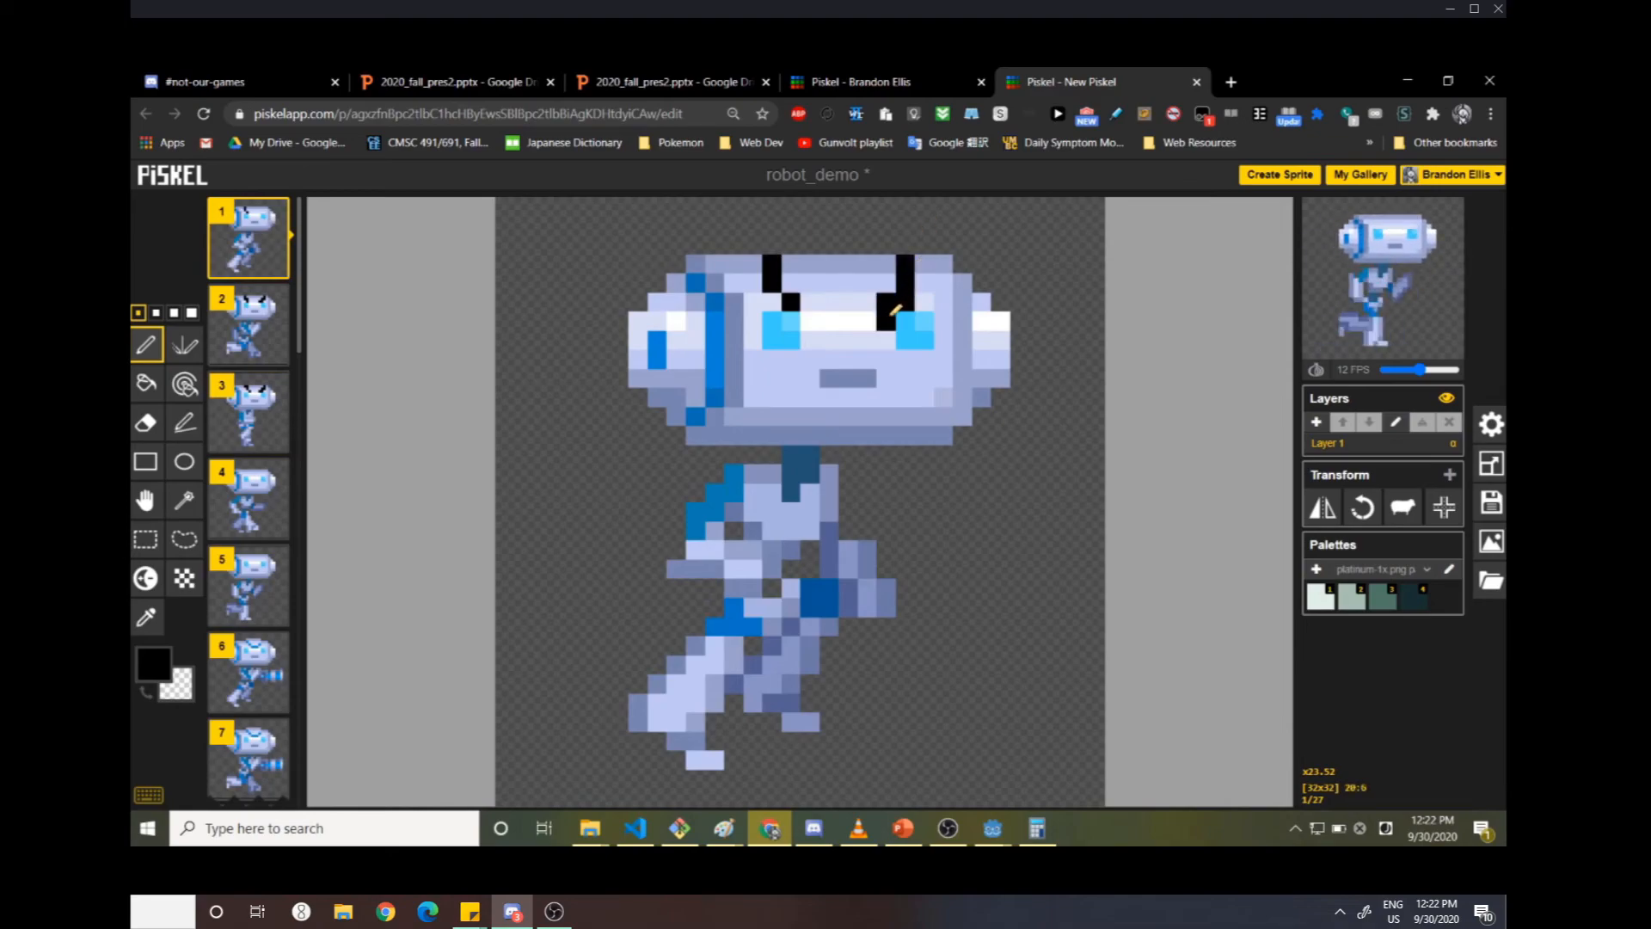
pyautogui.click(904, 284)
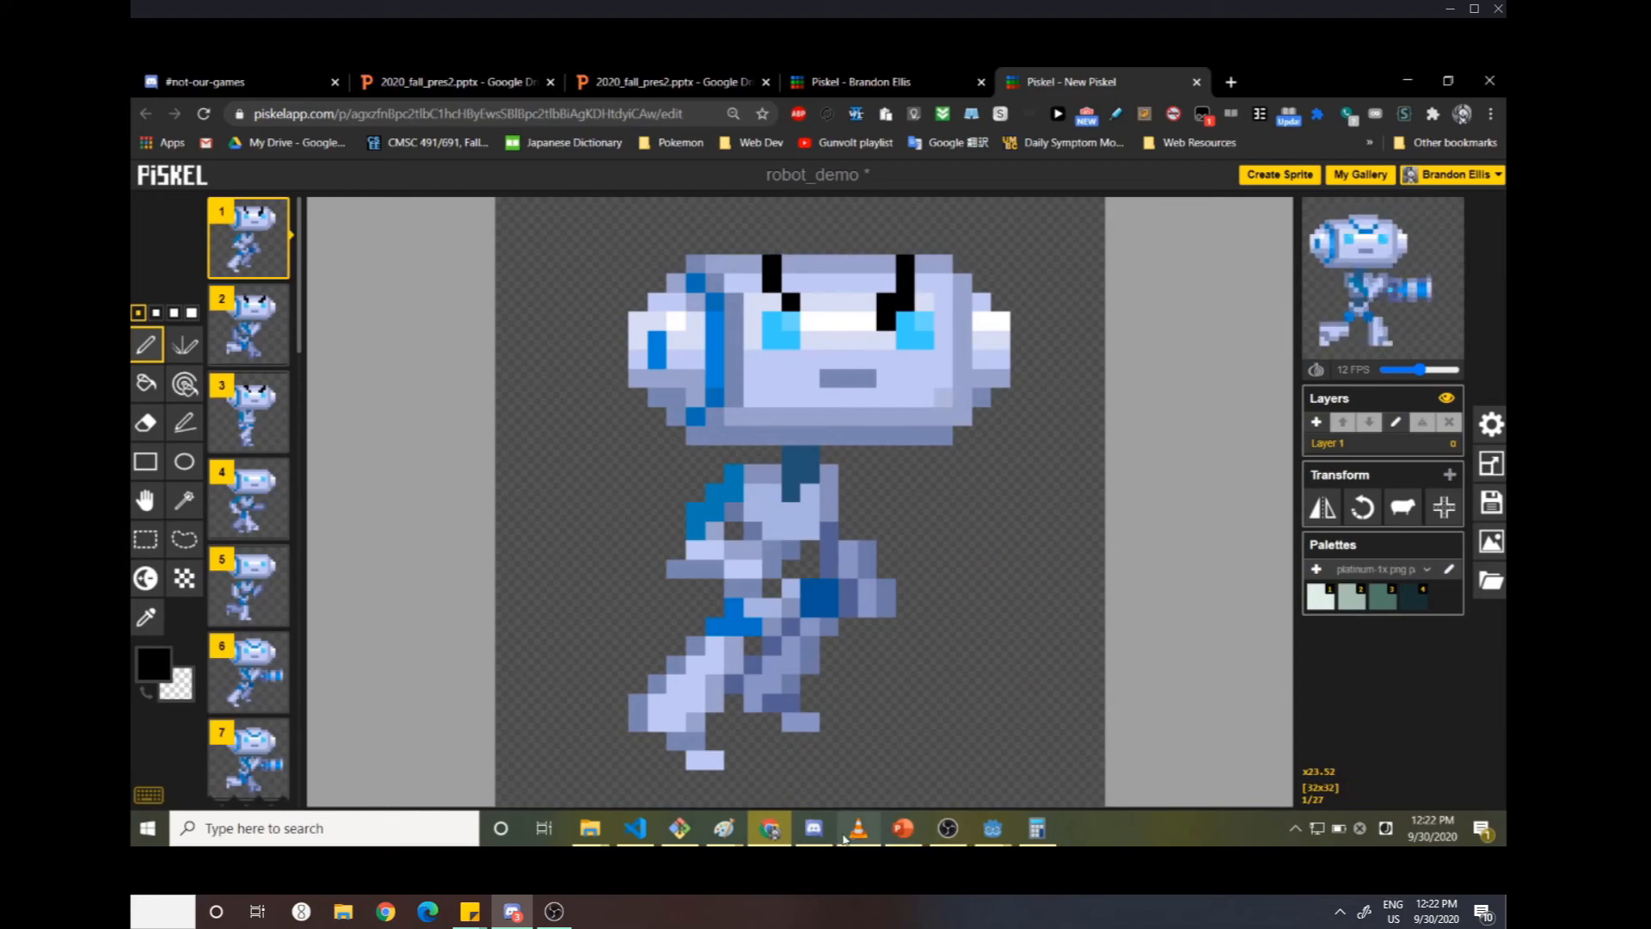
# - Watch the recorded sprite drawing session in VLC media player, and return to Piskel to view frames 3, 4 and 5
pyautogui.click(858, 828)
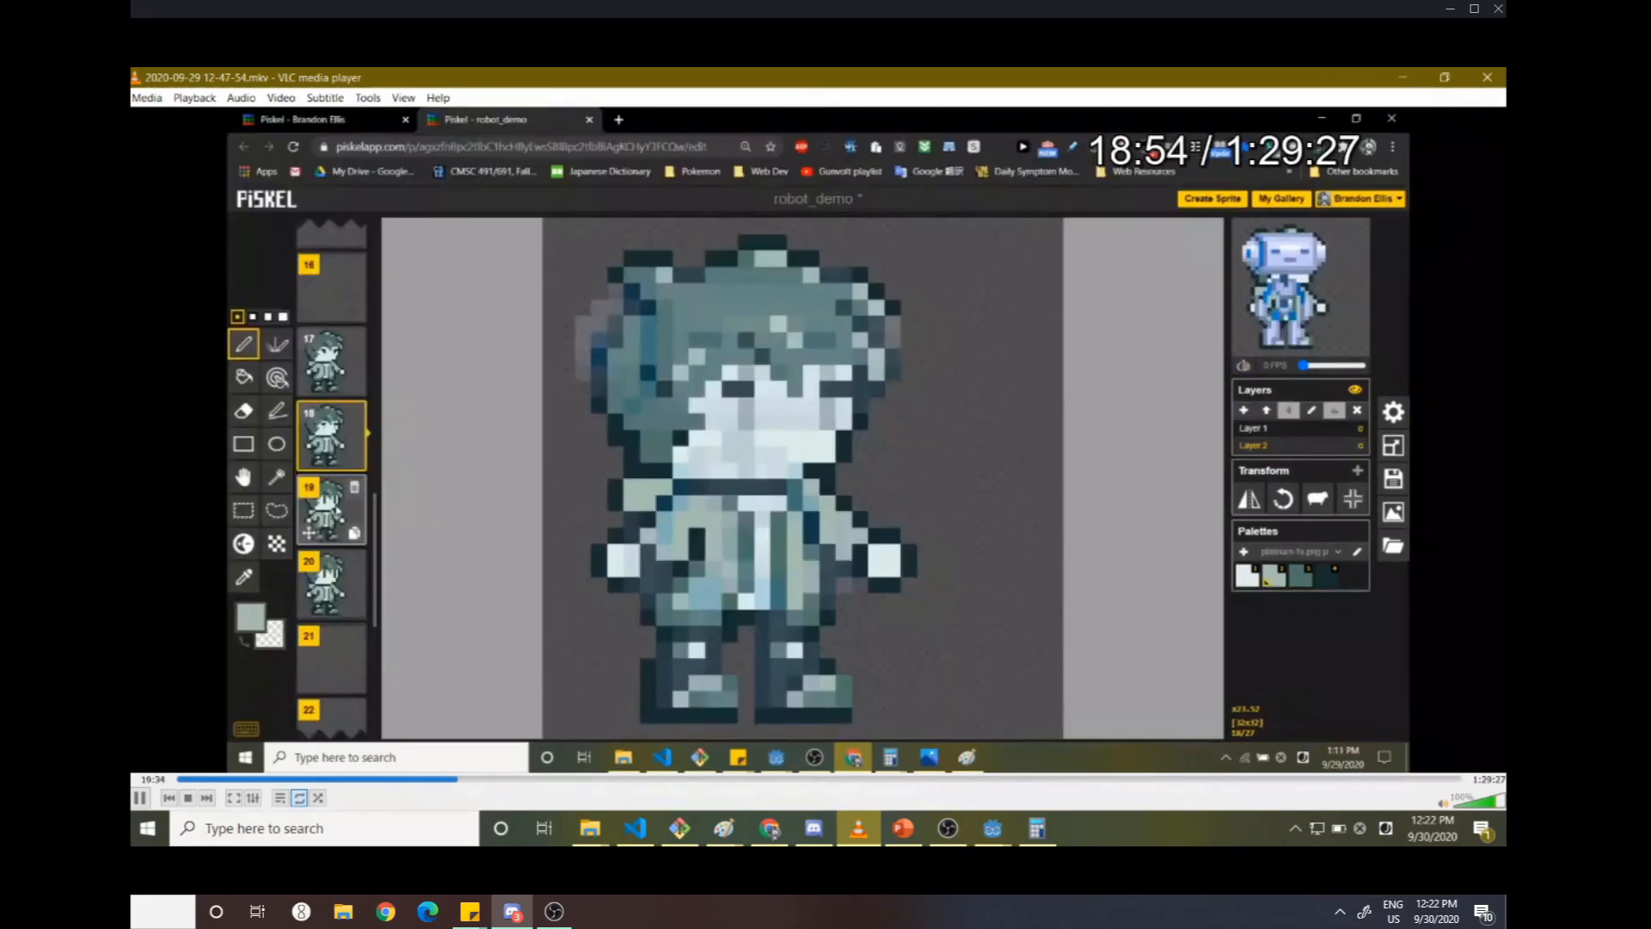
pyautogui.hotkey('alt', 'Tab')
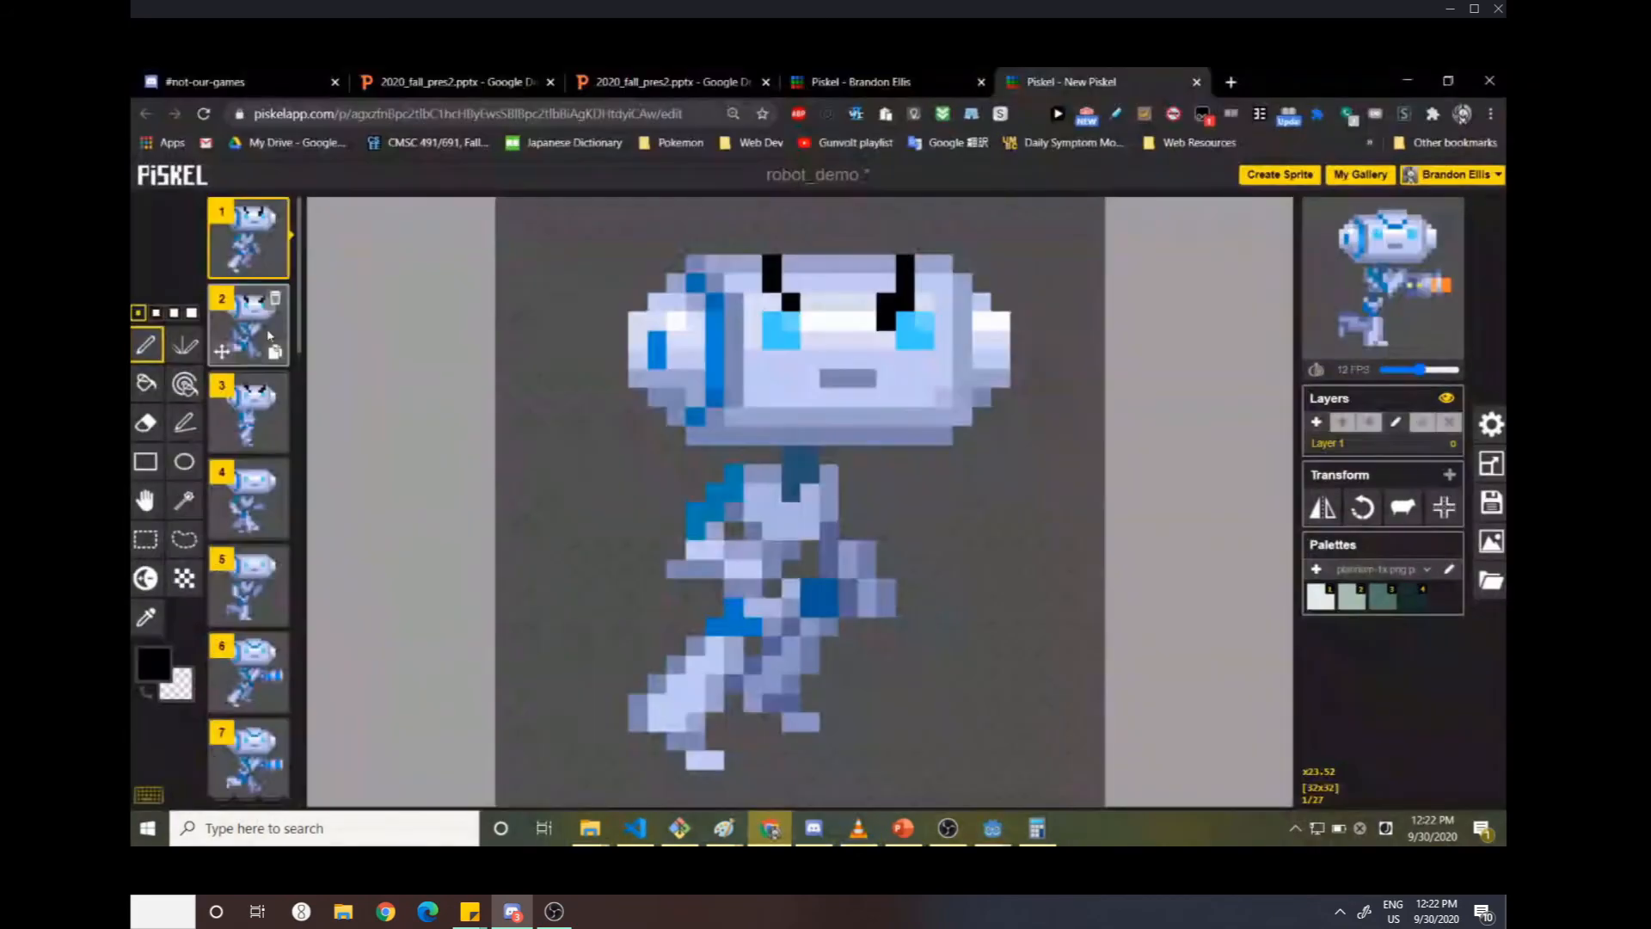
pyautogui.click(258, 412)
pyautogui.click(262, 507)
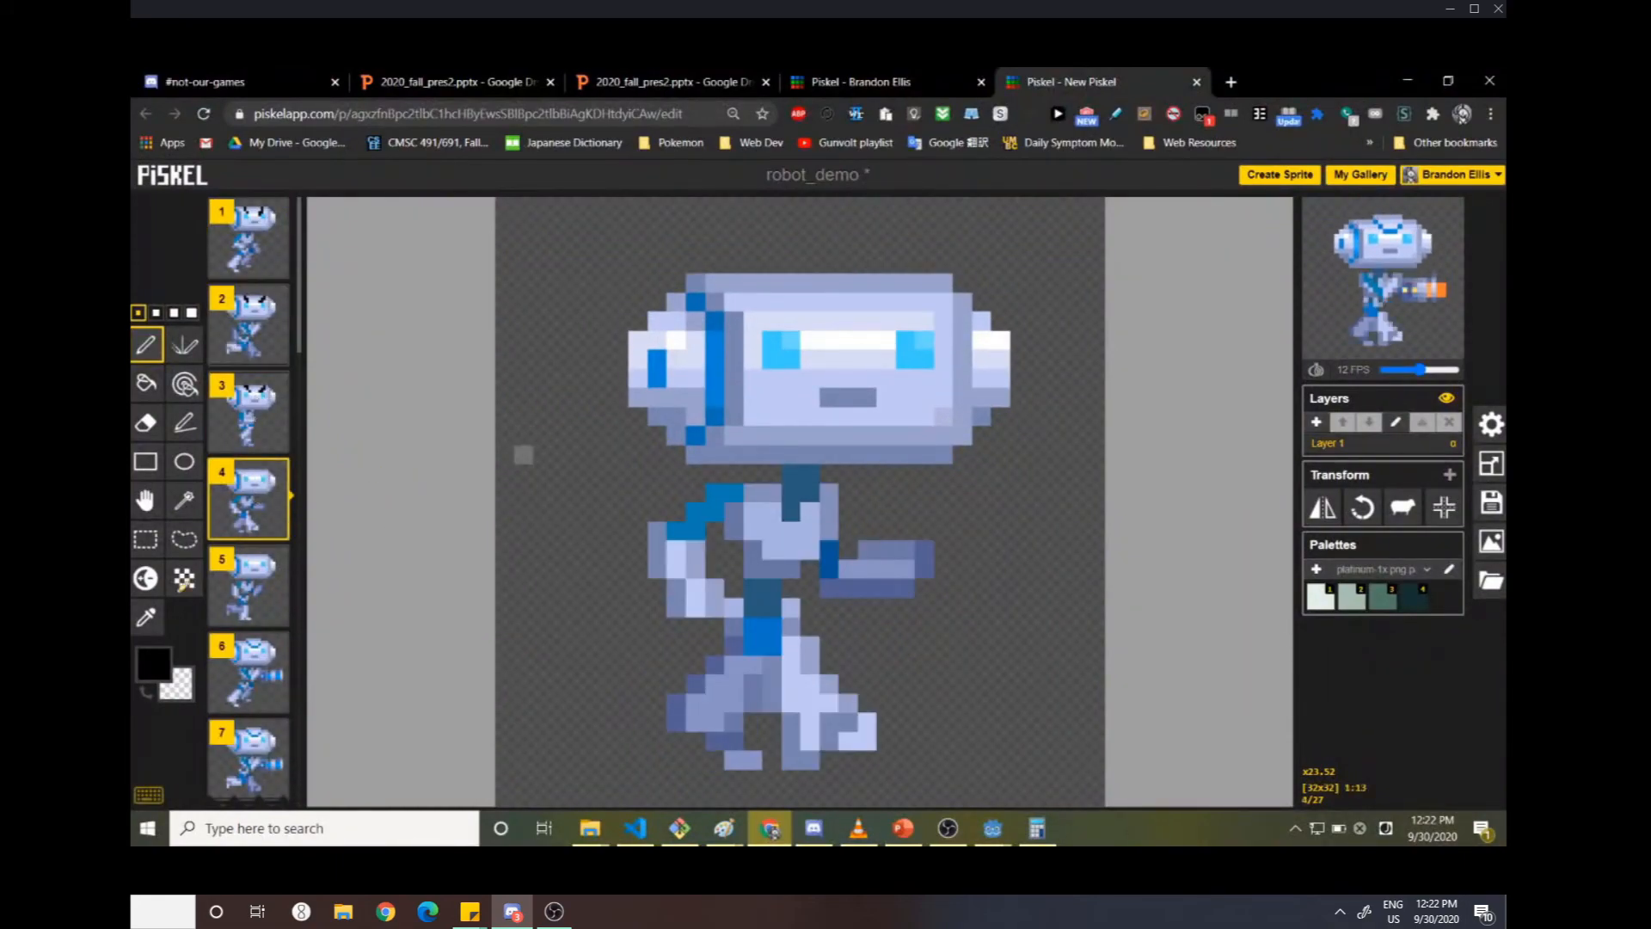
pyautogui.click(252, 587)
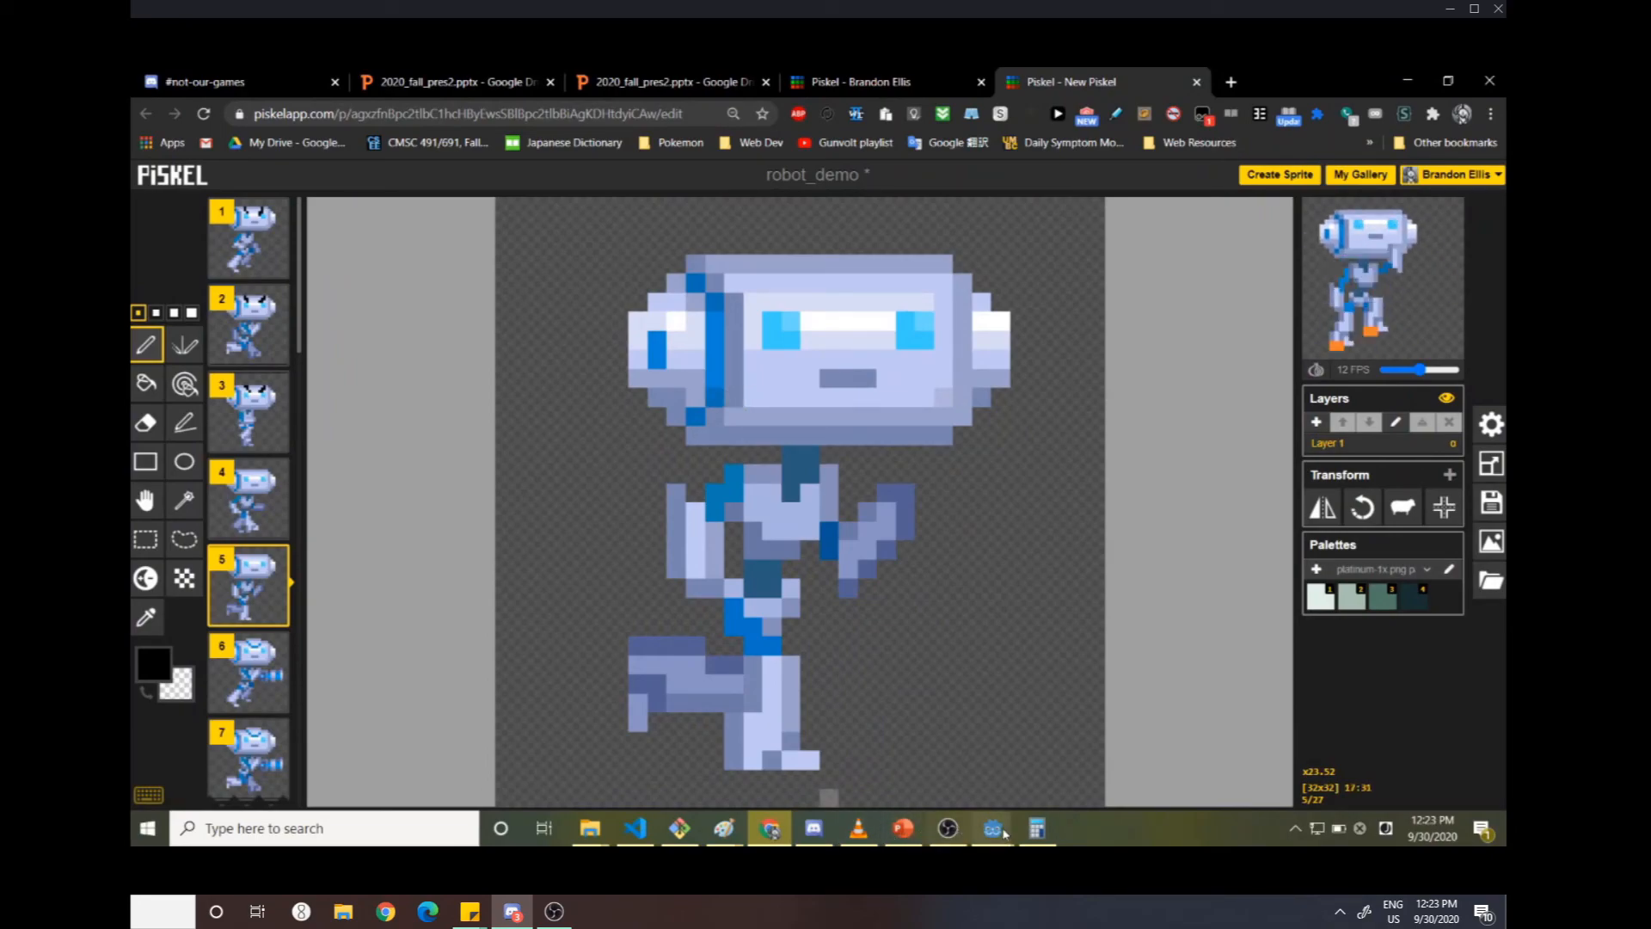
# - Switch to VLC media player and jump ahead in the recording to about 30:45, where the walking frames are started
pyautogui.click(851, 828)
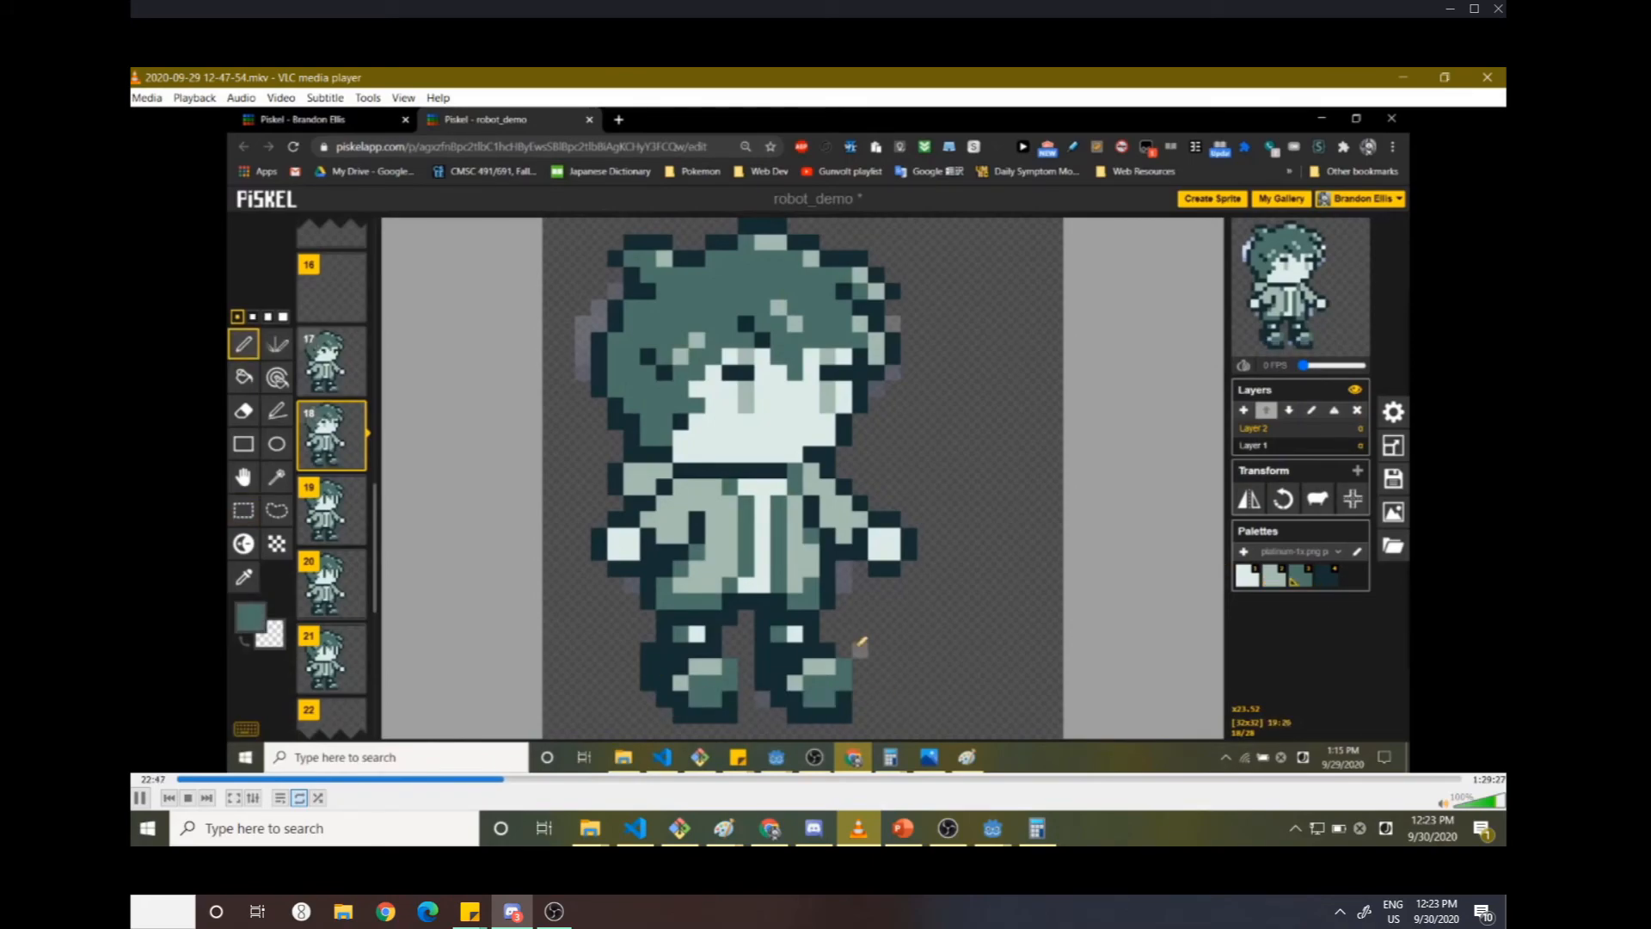
pyautogui.click(526, 779)
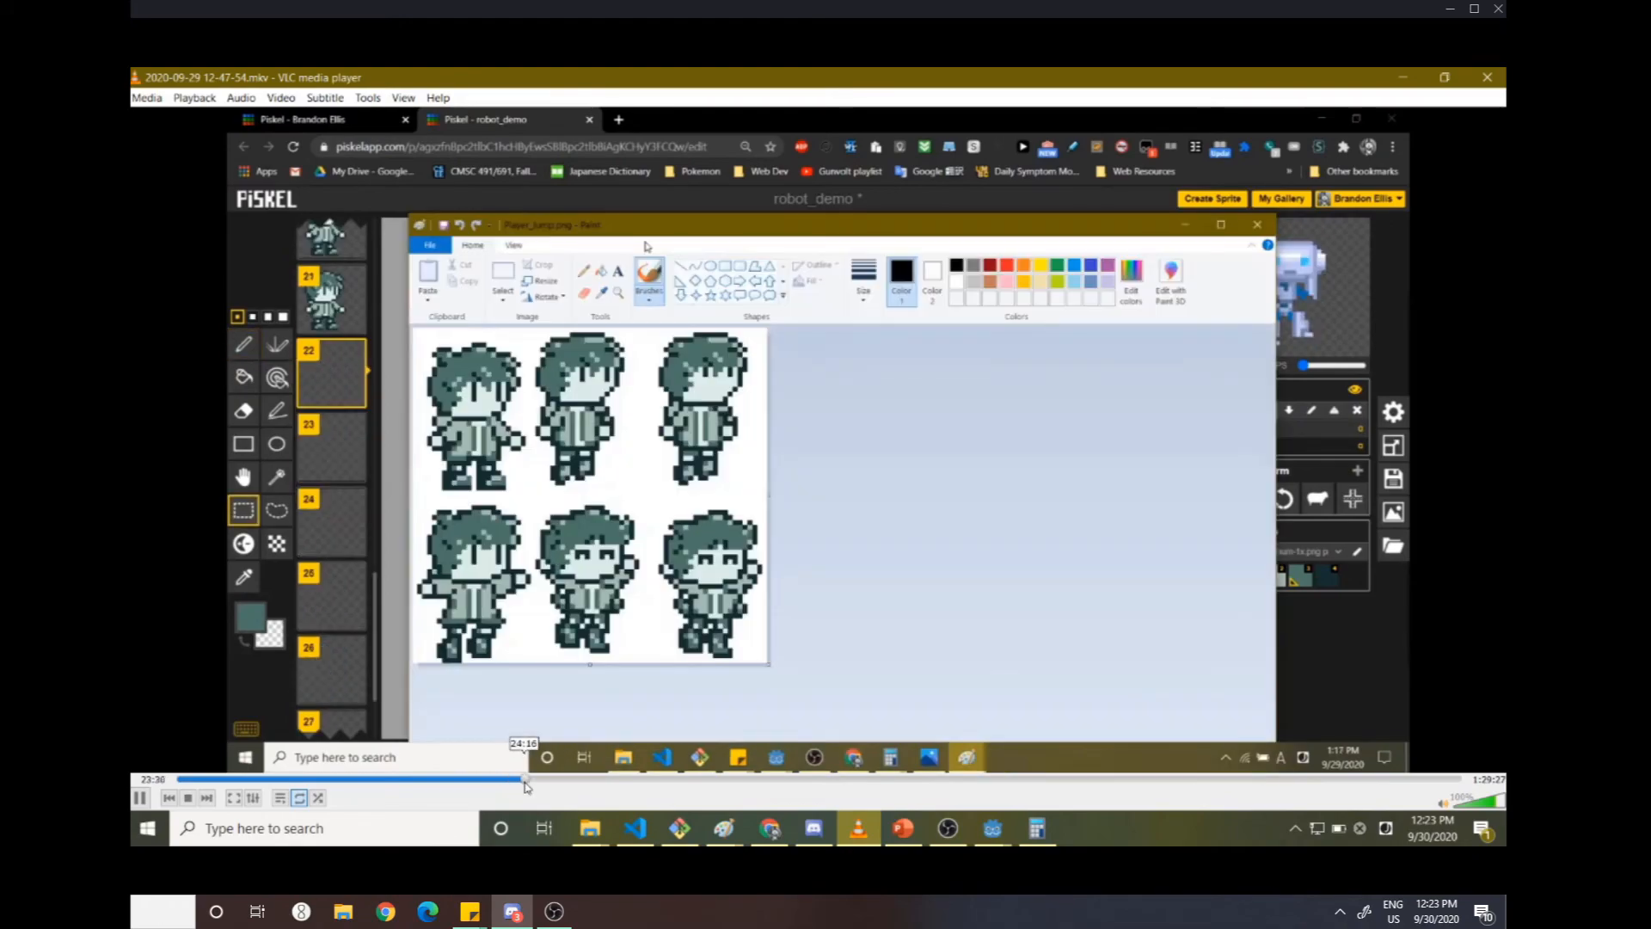
pyautogui.click(556, 779)
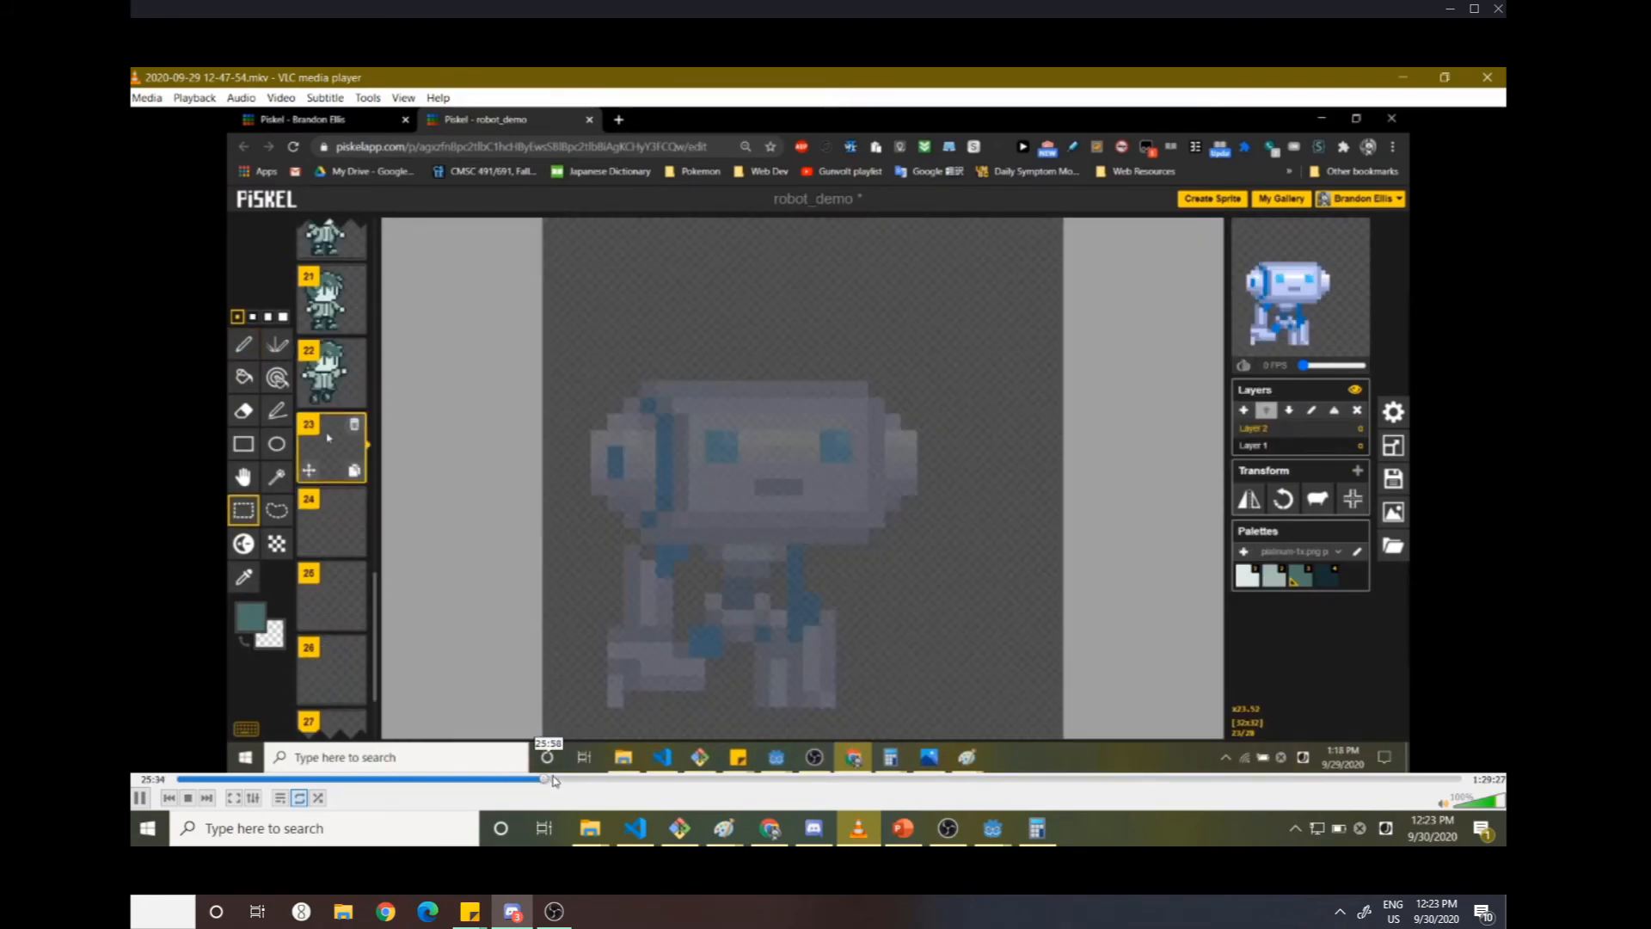
pyautogui.click(612, 779)
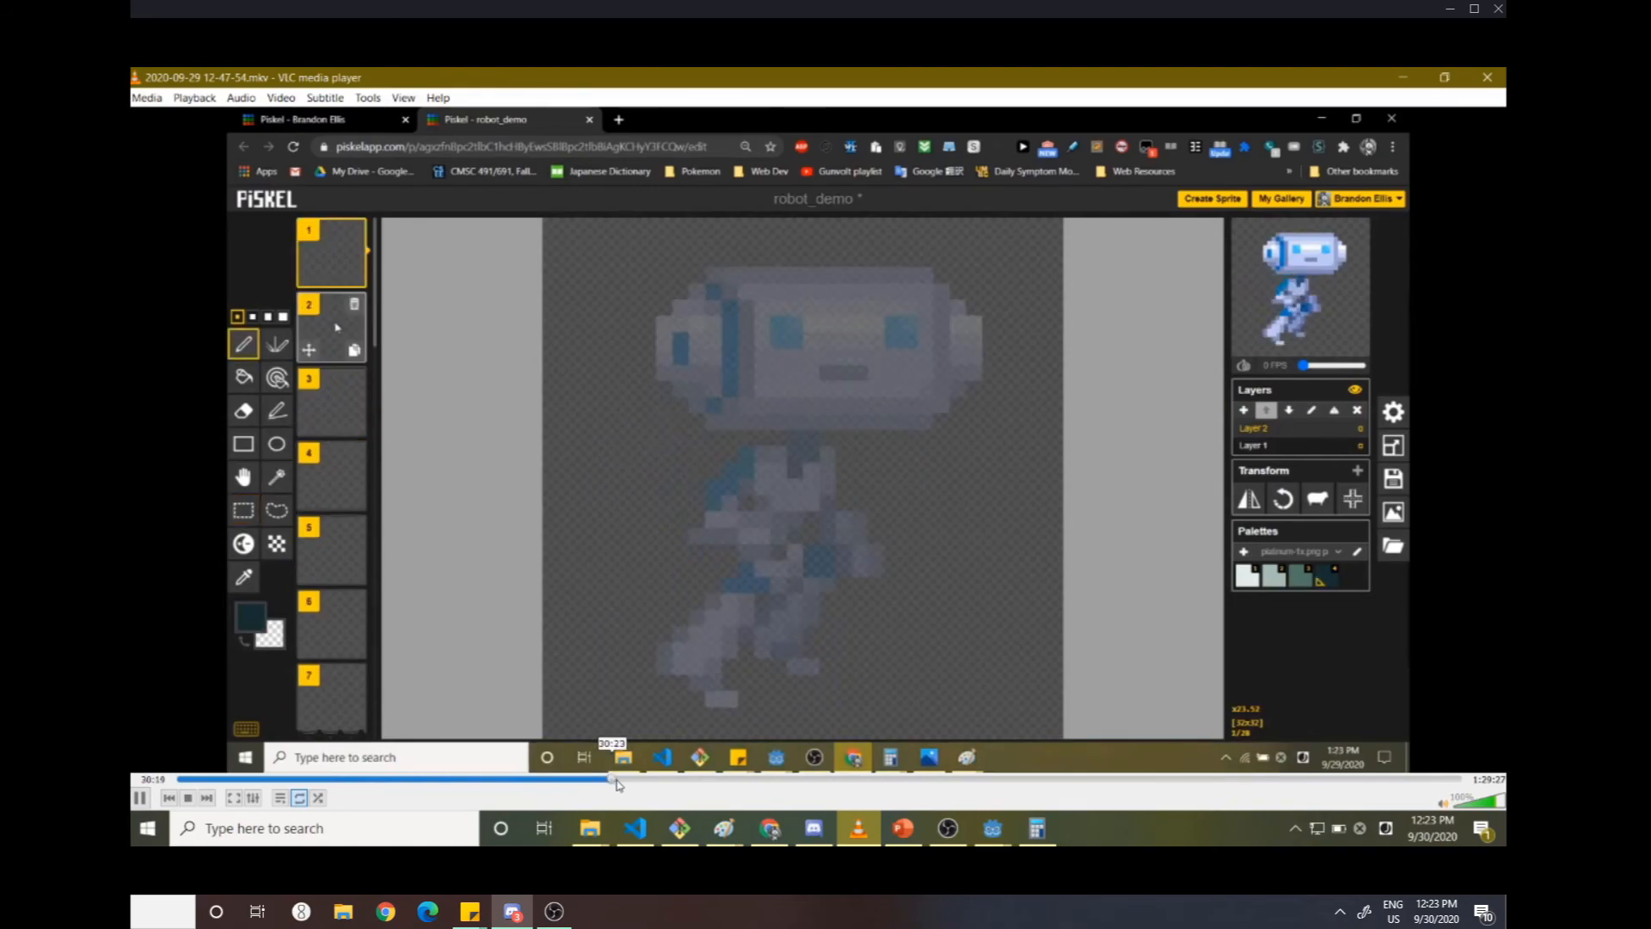
pyautogui.click(619, 779)
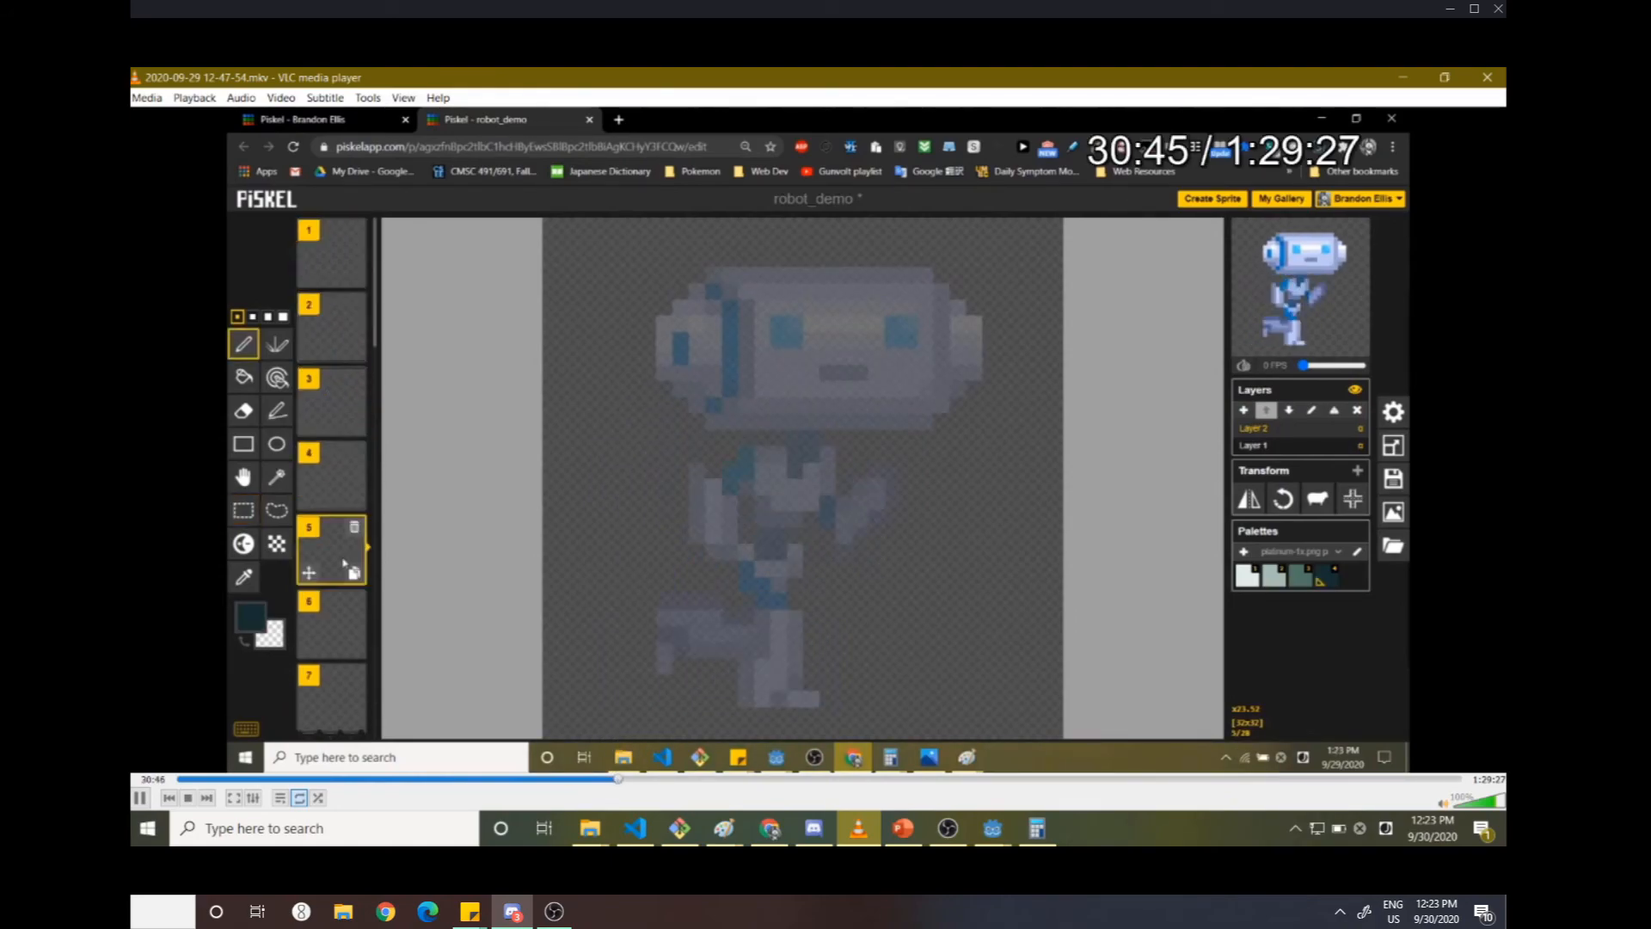
# - Skip forward through the recording to about 36:07 to show the walking sprites replacing robot frames 2 to 5
pyautogui.press('Right')
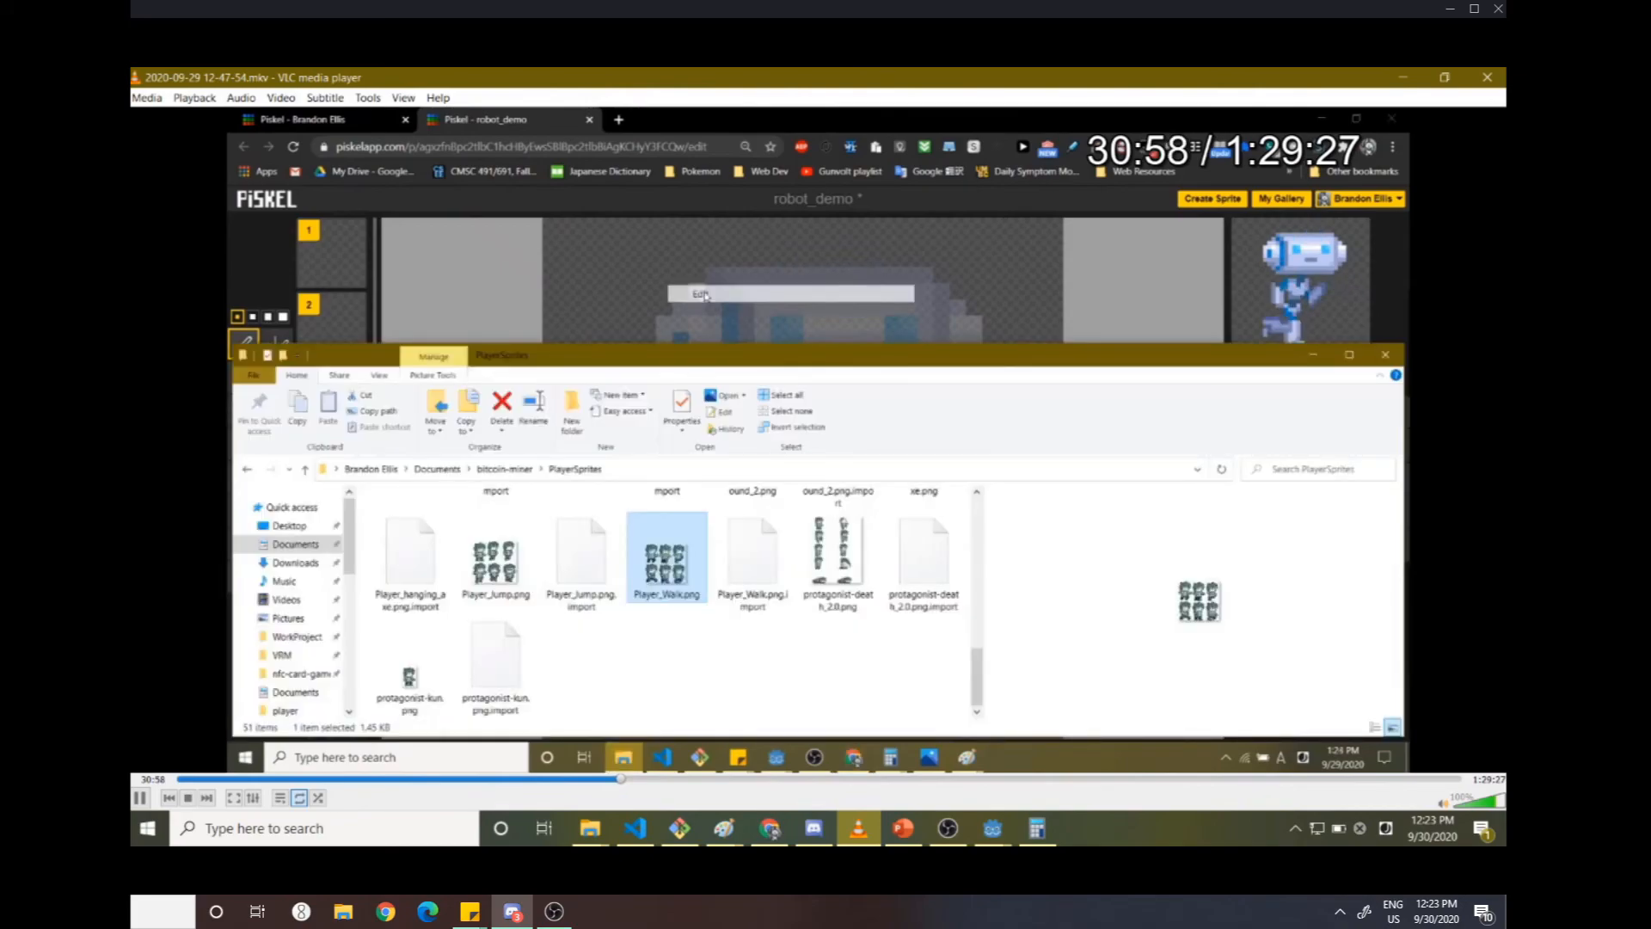
pyautogui.hotkey('ctrl', 'Right')
pyautogui.hotkey('ctrl', 'Right')
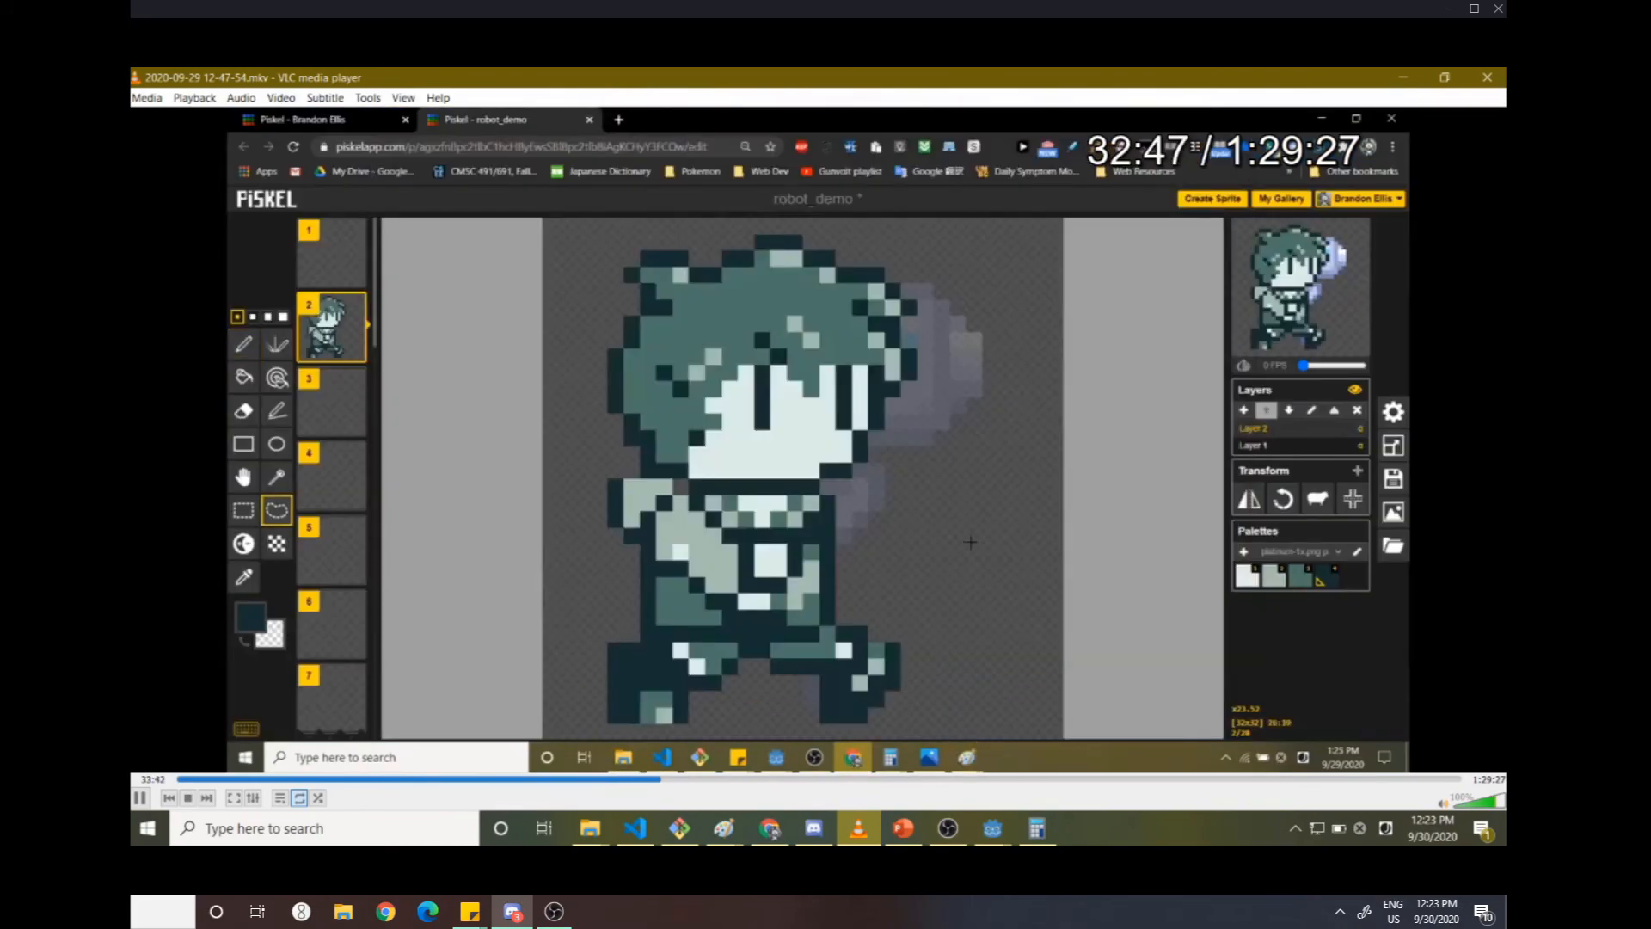
pyautogui.hotkey('ctrl', 'Right')
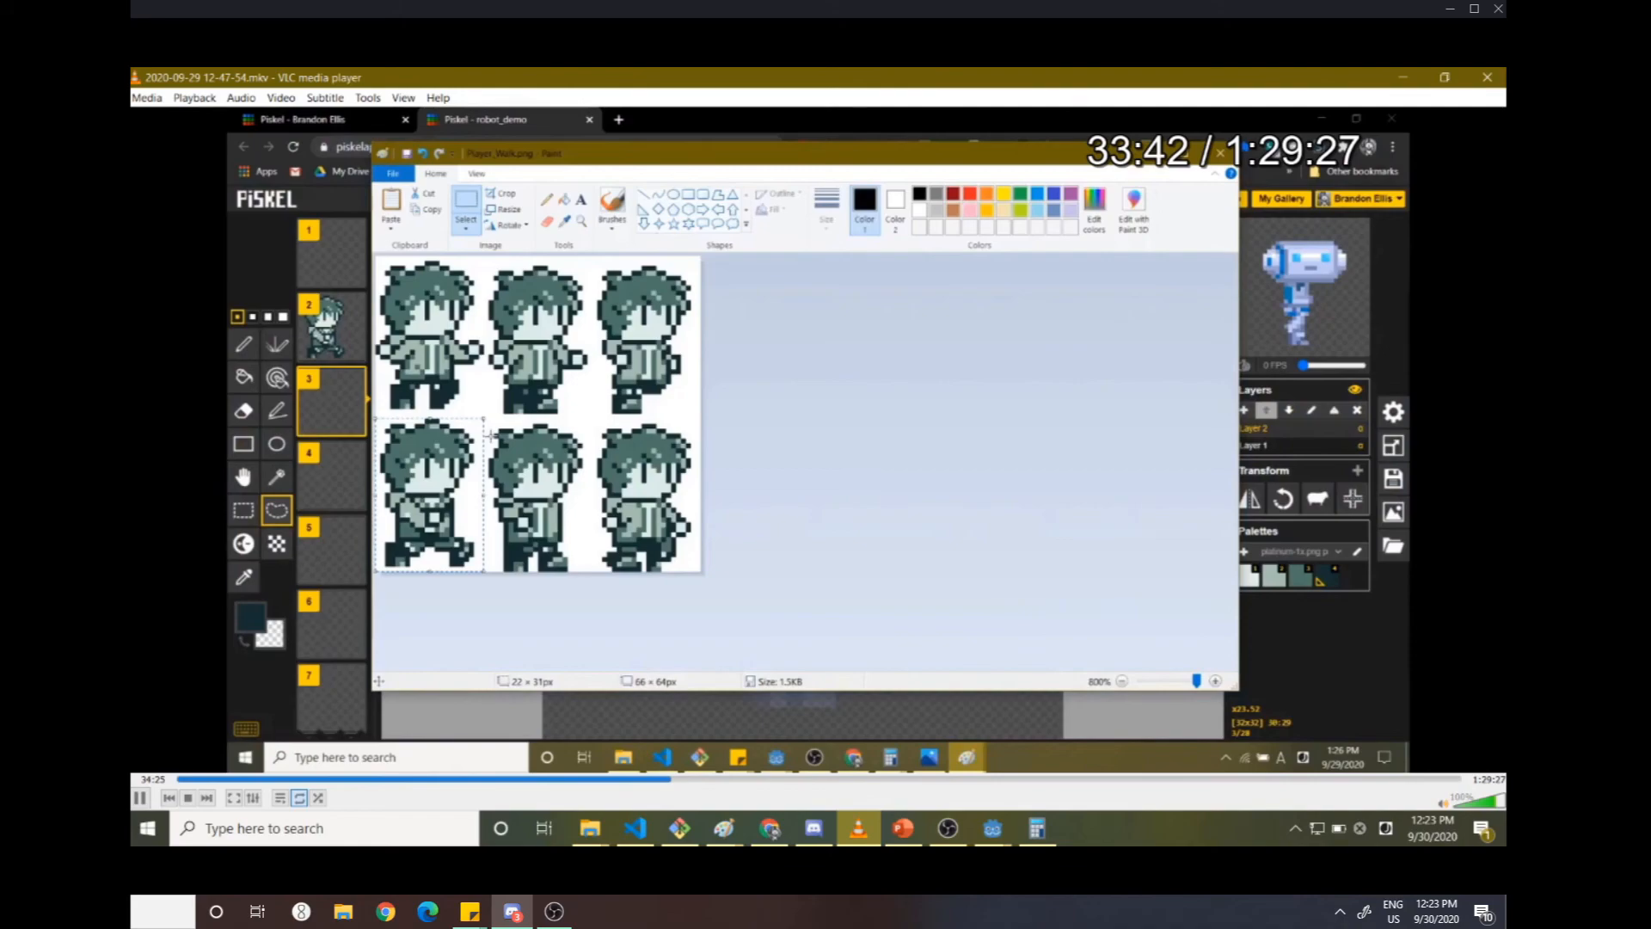
pyautogui.hotkey('ctrl', 'Right')
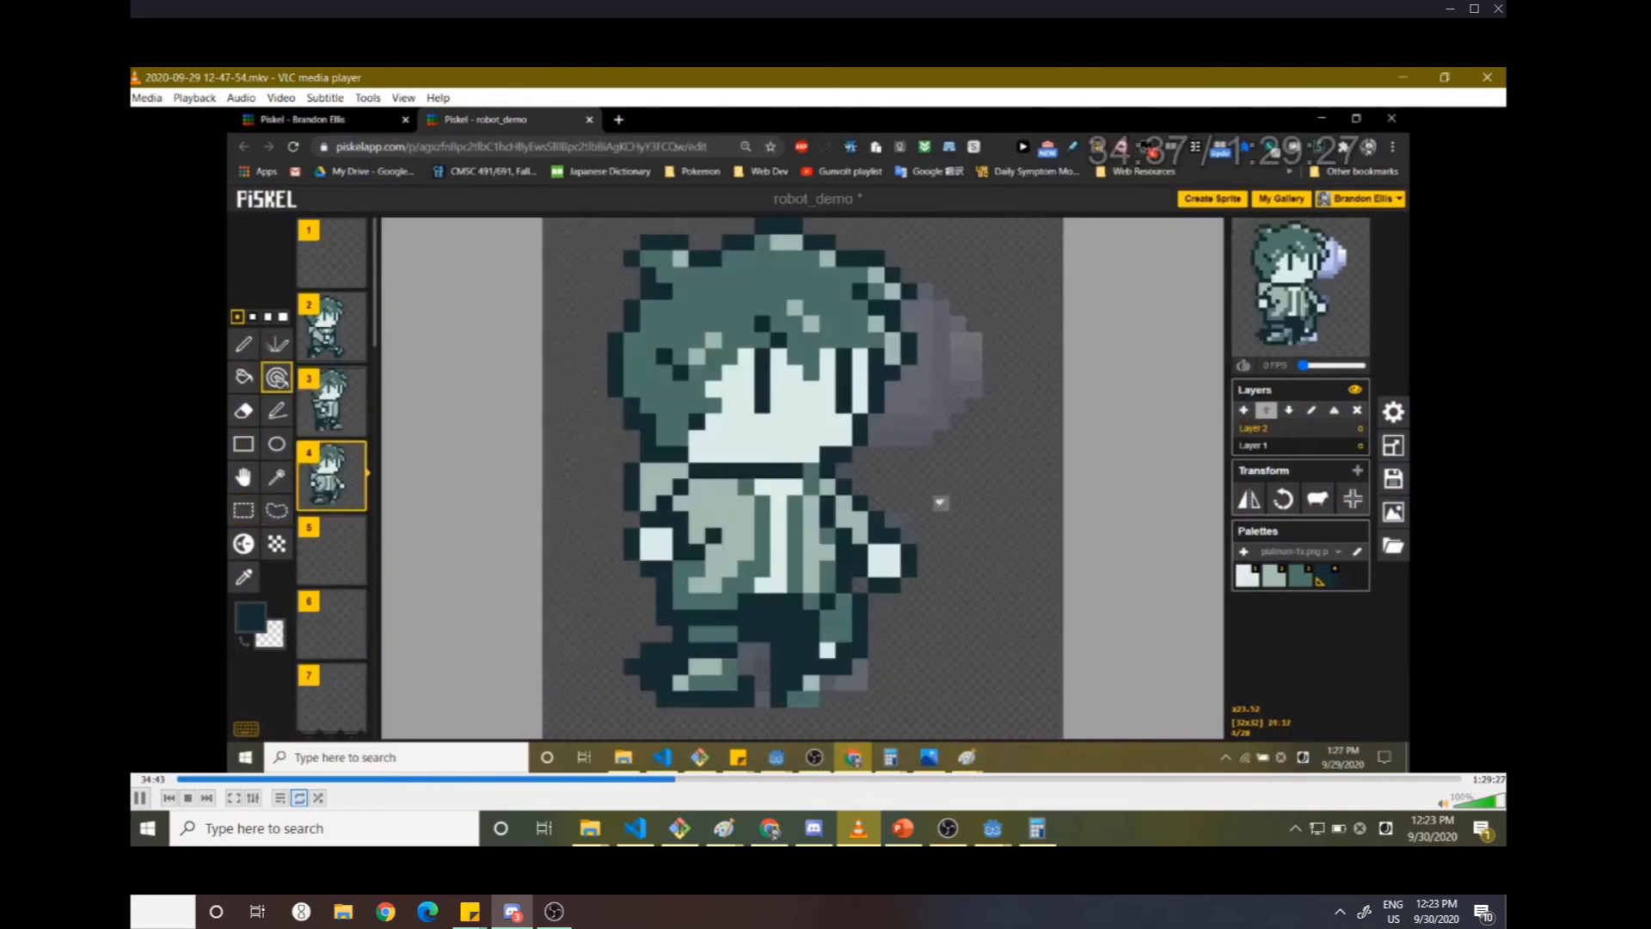
pyautogui.hotkey('alt', 'Right')
pyautogui.hotkey('alt', 'Right')
pyautogui.hotkey('alt', 'Right')
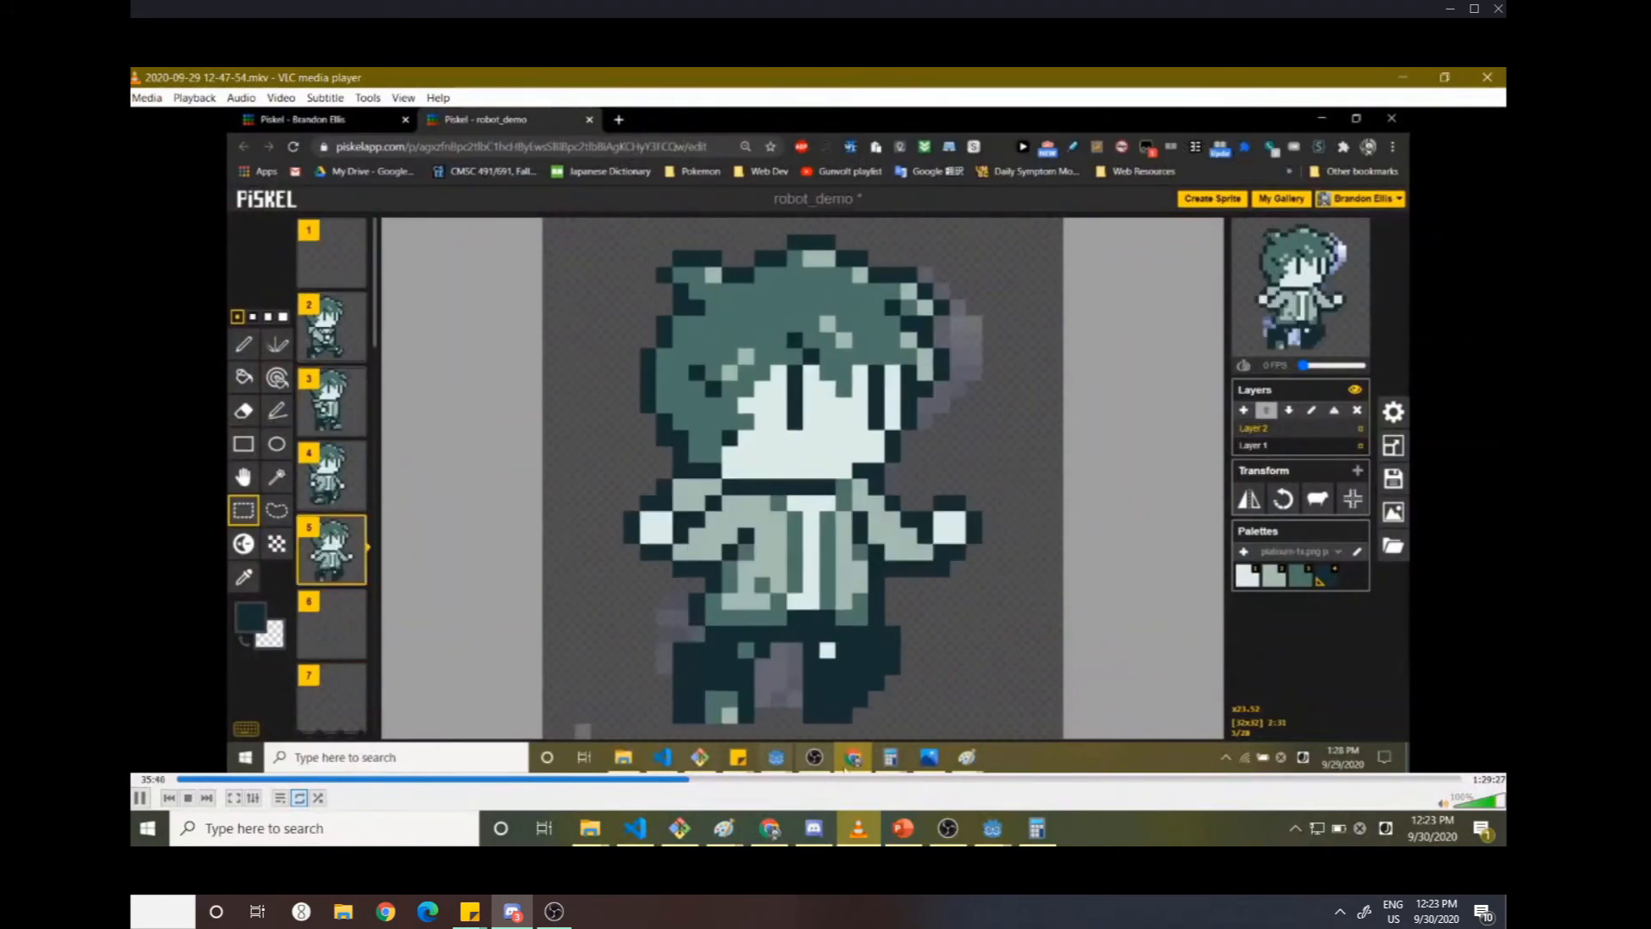
pyautogui.hotkey('alt', 'Right')
pyautogui.hotkey('alt', 'Right')
pyautogui.hotkey('alt', 'Right')
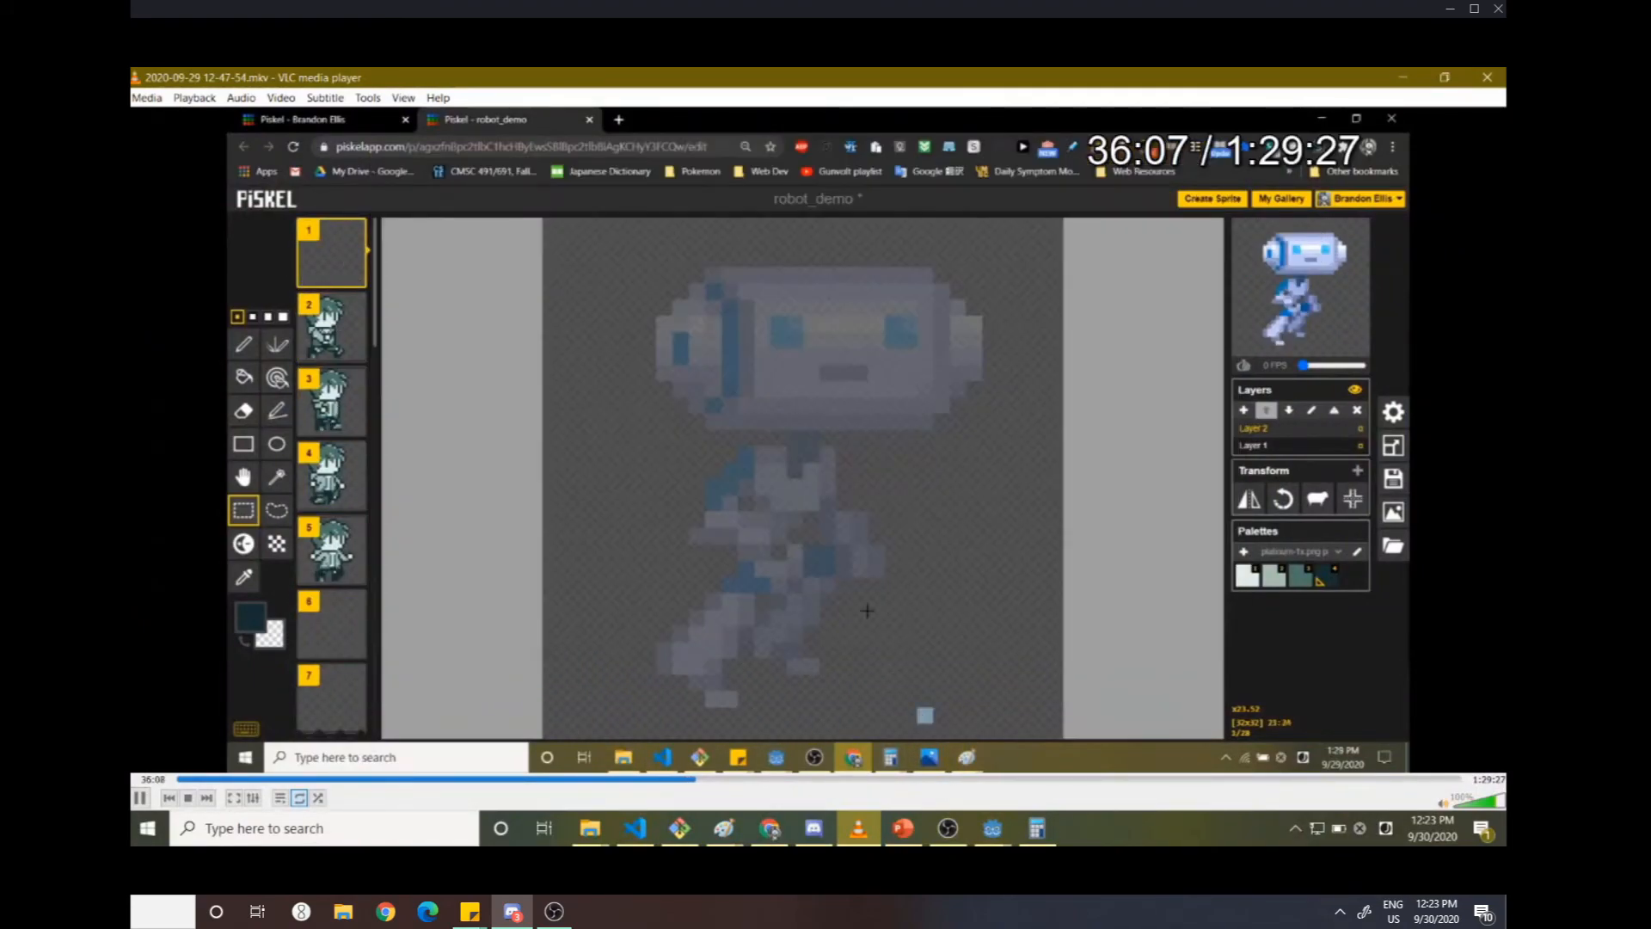
# - Skip forward through the recording to about 40:50, past the redrawing of frames 17 to 25
pyautogui.hotkey('alt', 'Right')
pyautogui.hotkey('alt', 'Right')
pyautogui.hotkey('alt', 'Right')
pyautogui.hotkey('alt', 'Right')
pyautogui.hotkey('alt', 'Right')
pyautogui.hotkey('alt', 'Right')
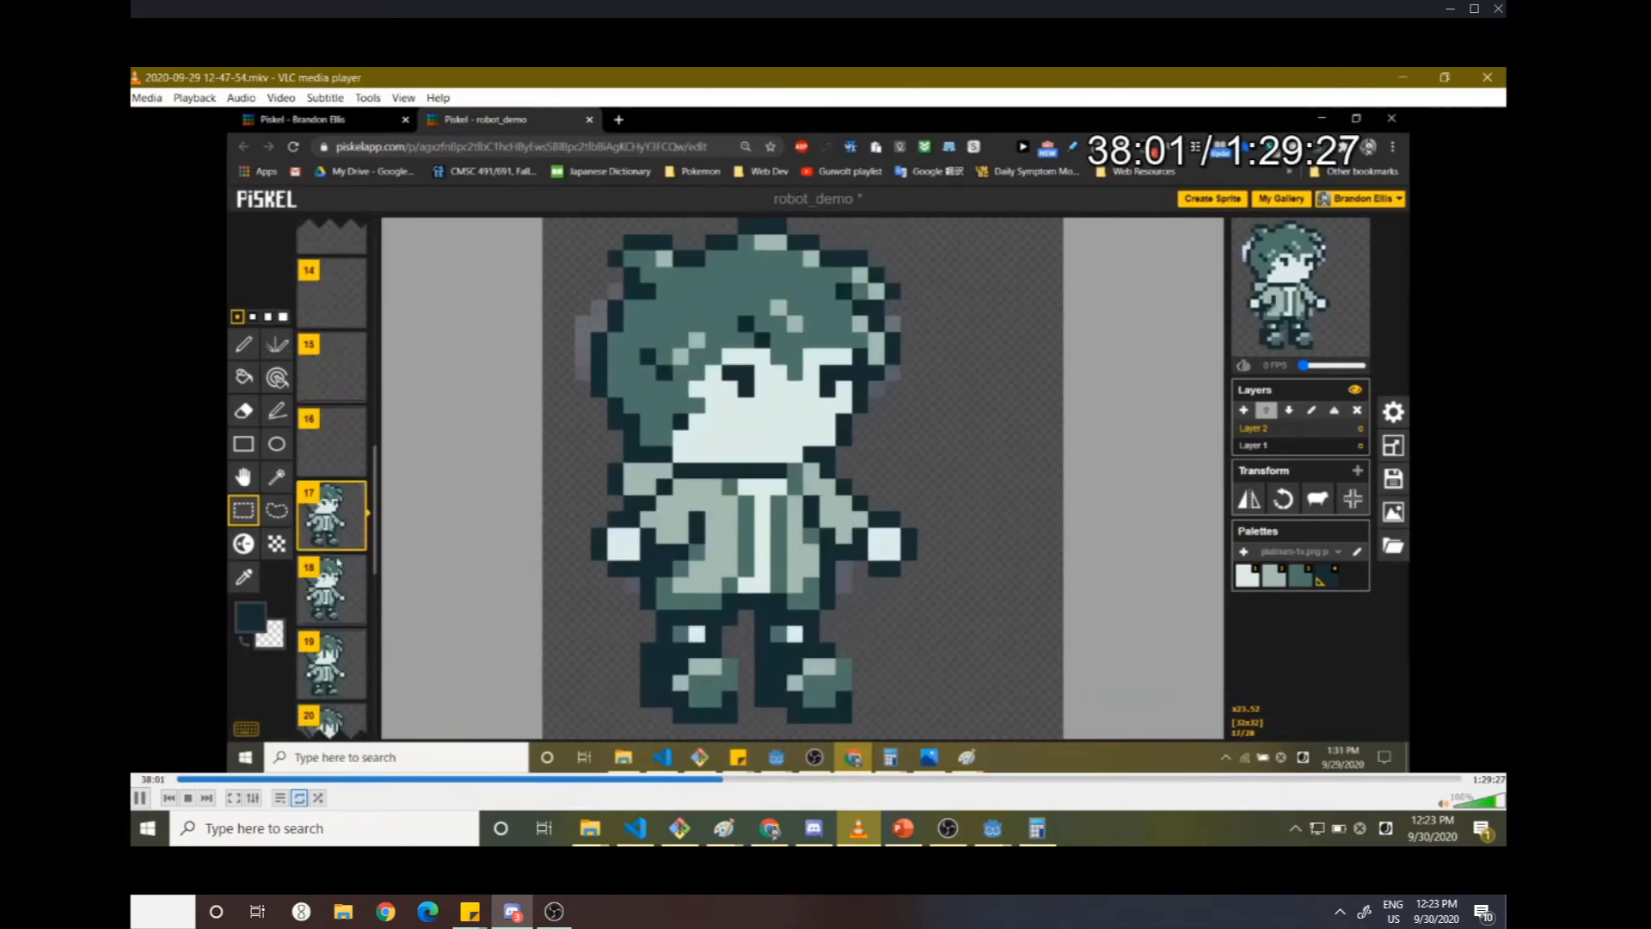
pyautogui.hotkey('alt', 'Right')
pyautogui.hotkey('alt', 'Right')
pyautogui.hotkey('alt', 'Right')
pyautogui.hotkey('alt', 'Right')
pyautogui.hotkey('alt', 'Right')
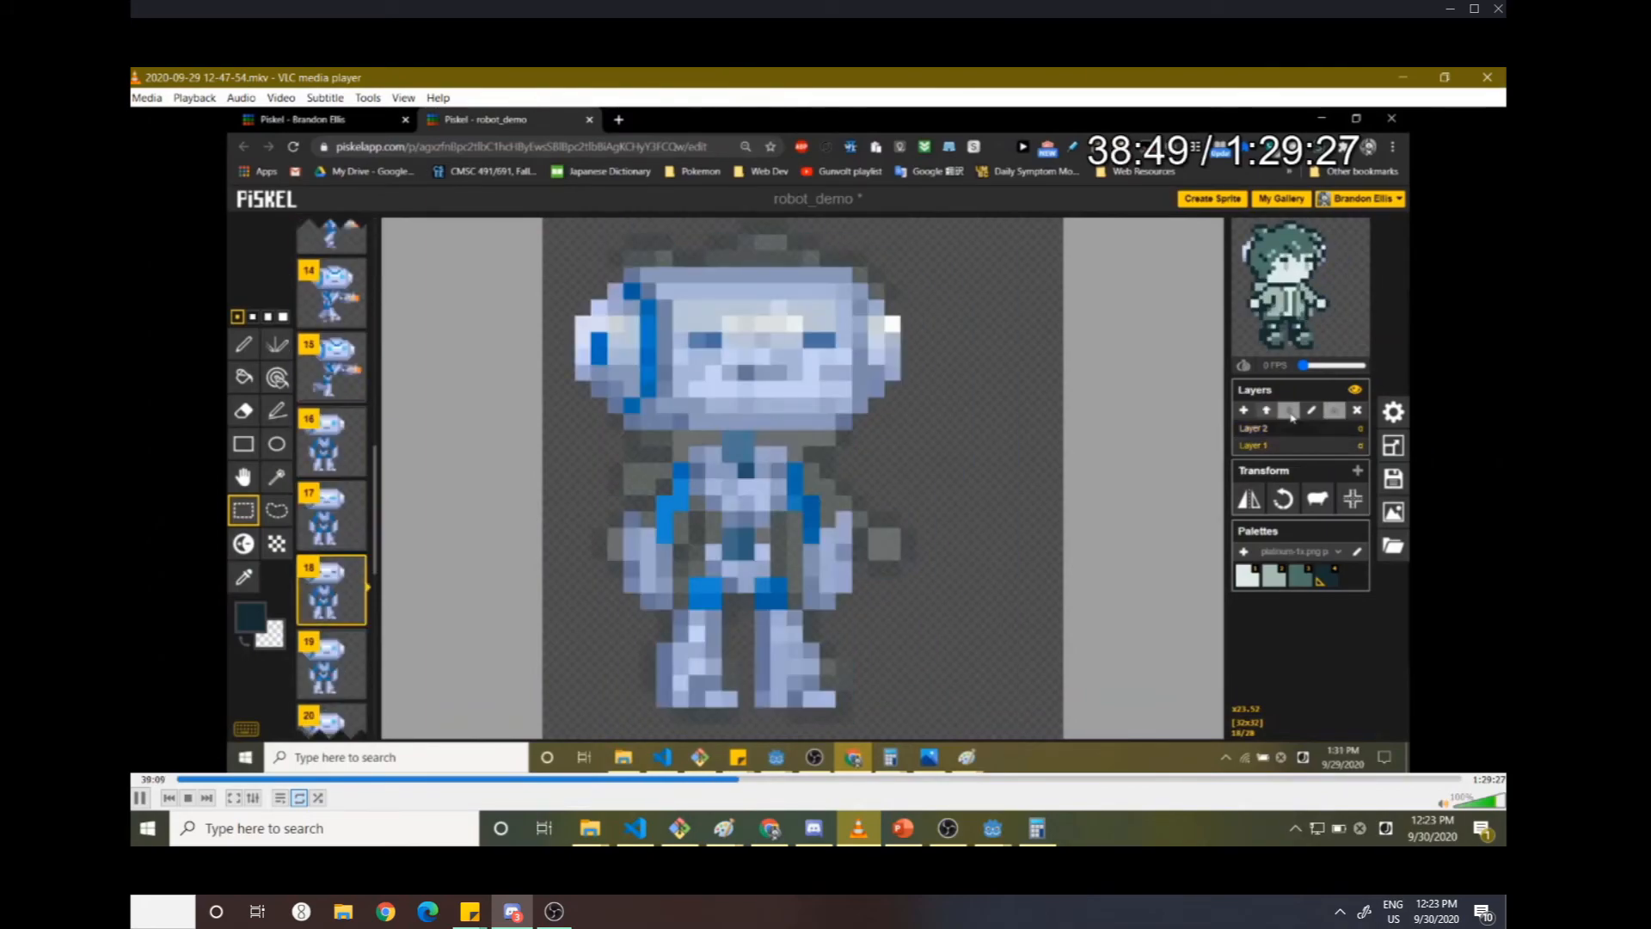
pyautogui.hotkey('alt', 'Right')
pyautogui.hotkey('alt', 'Right')
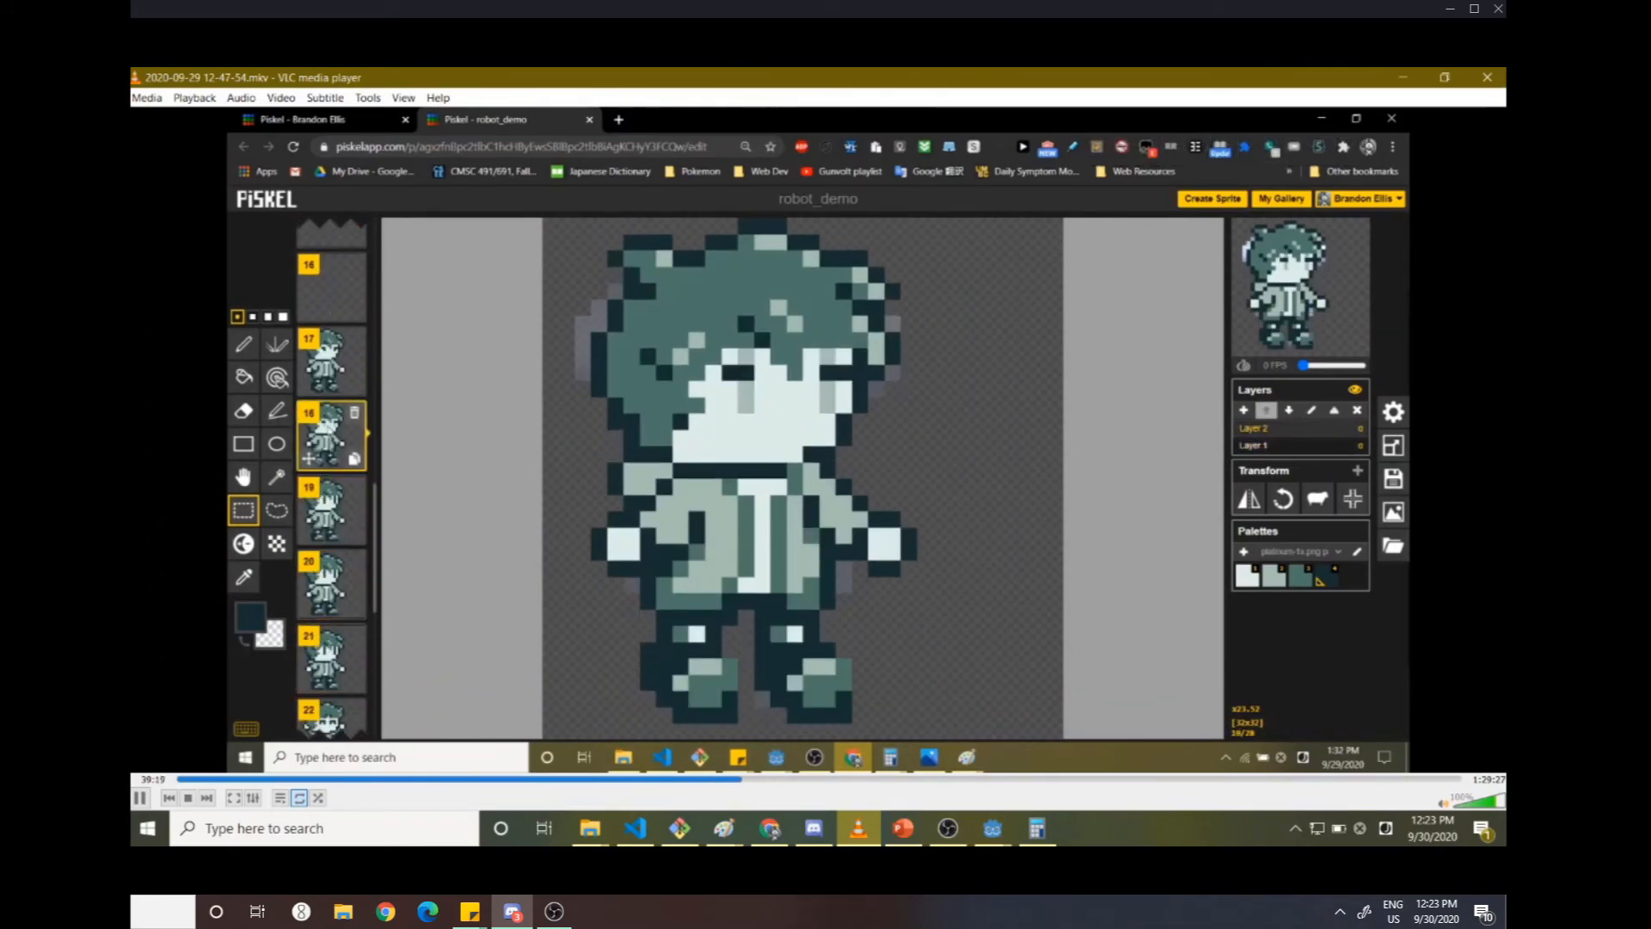
pyautogui.hotkey('alt', 'Right')
pyautogui.hotkey('alt', 'Right')
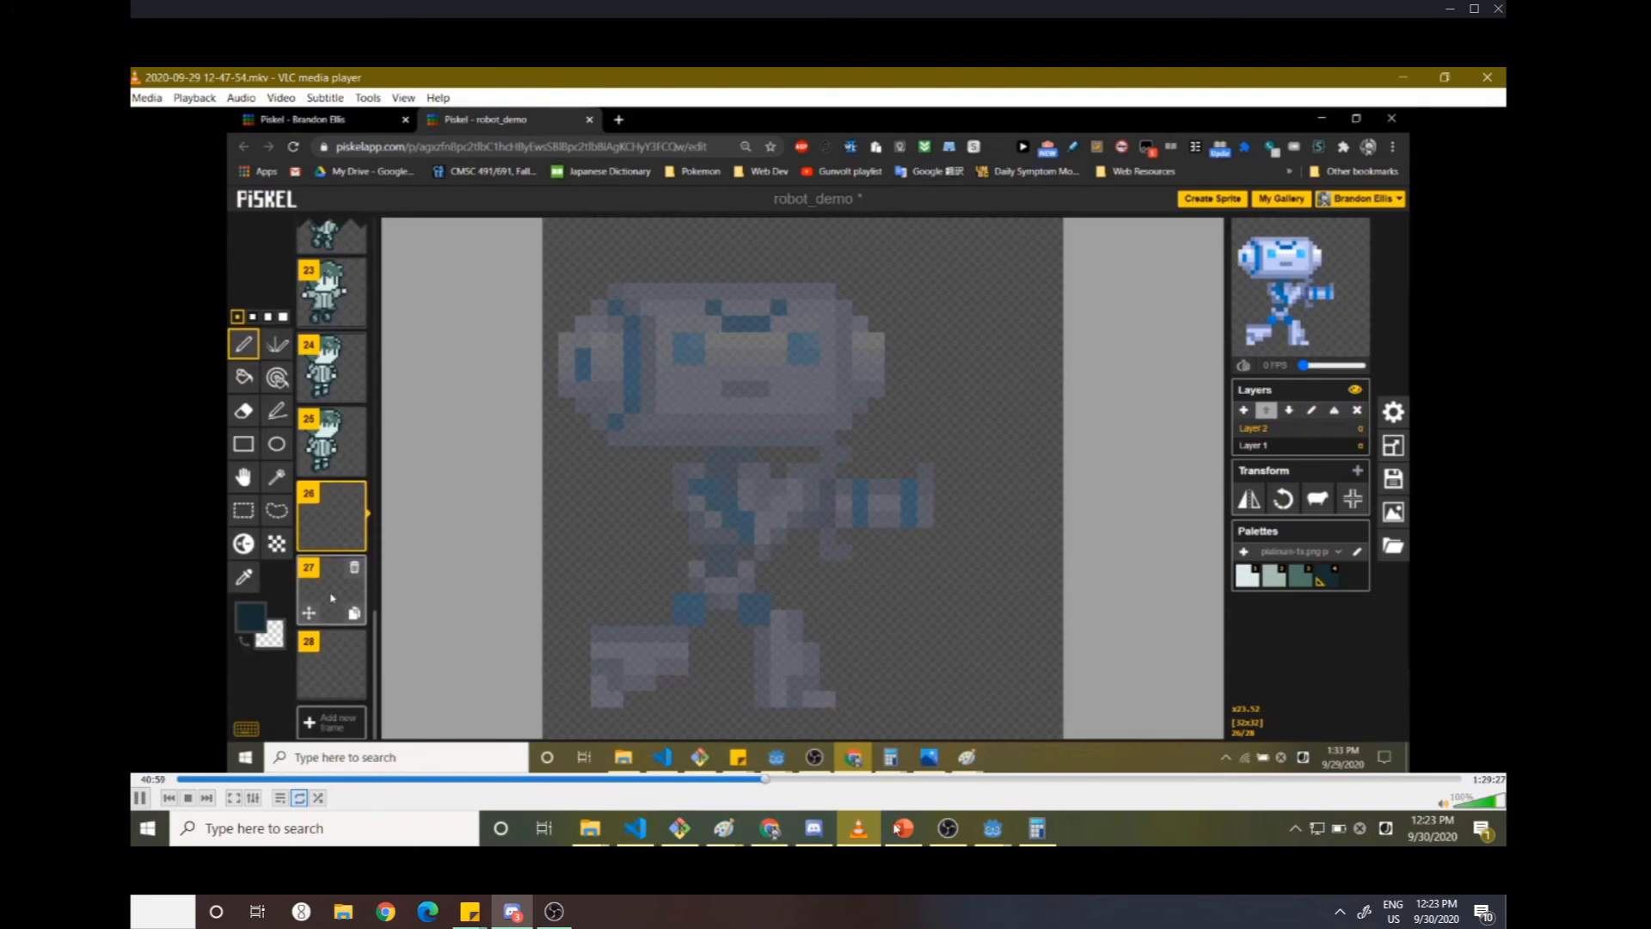
# - Switch to Discord to look through the server's voice channels, and return to VLC media player
pyautogui.click(817, 829)
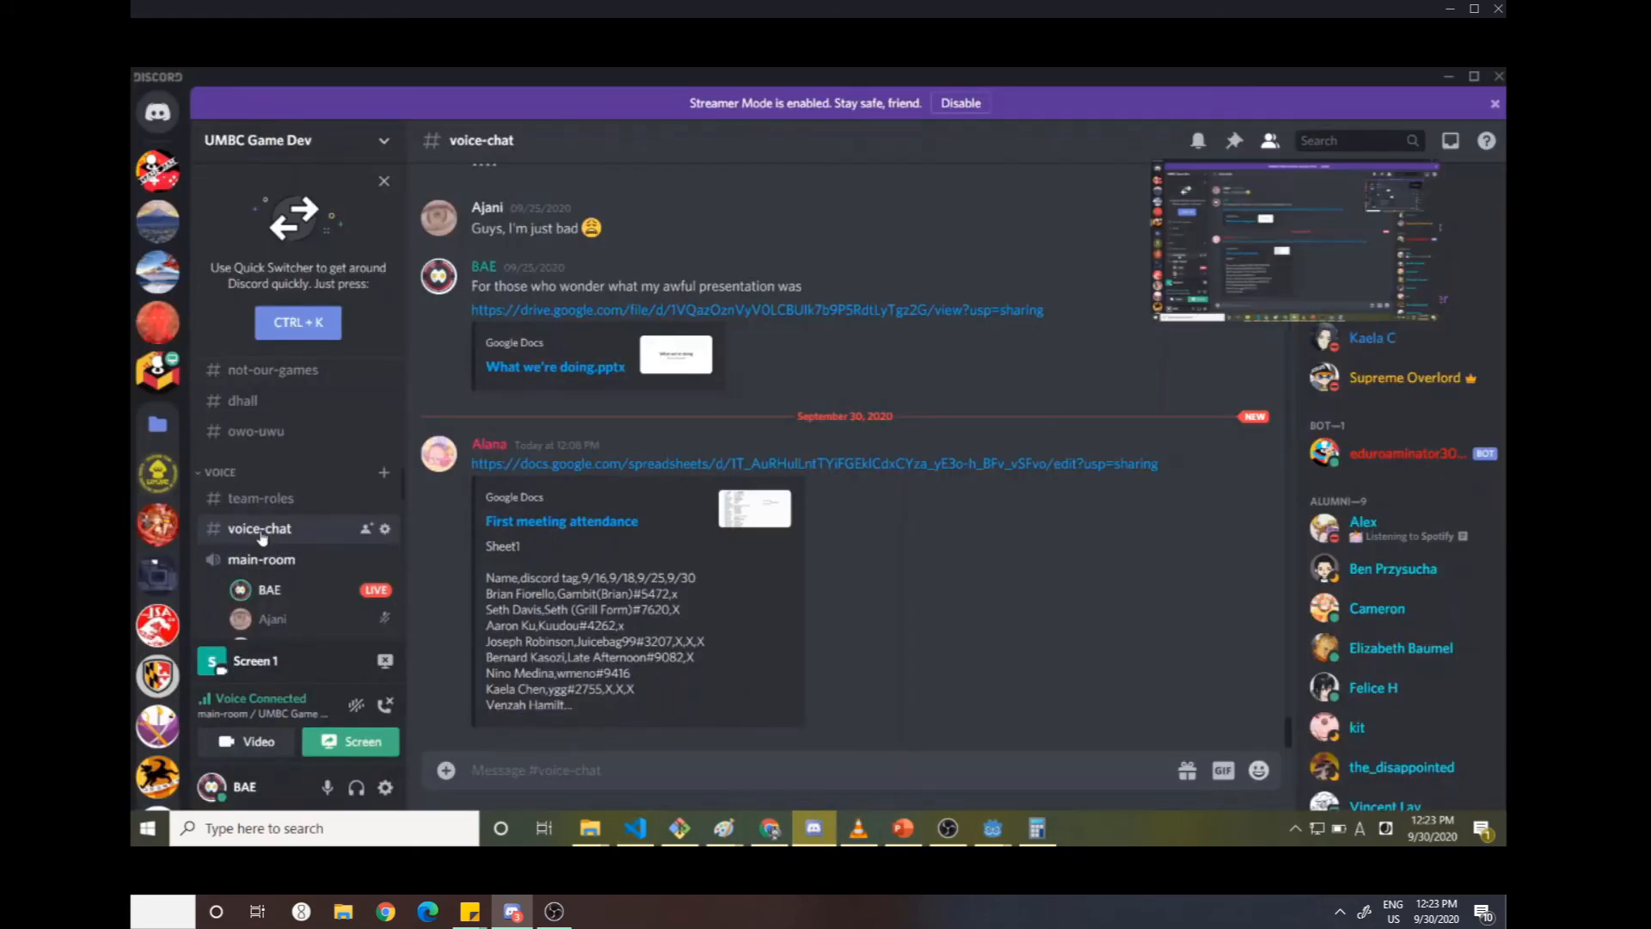
pyautogui.scroll(-5, 263, 536)
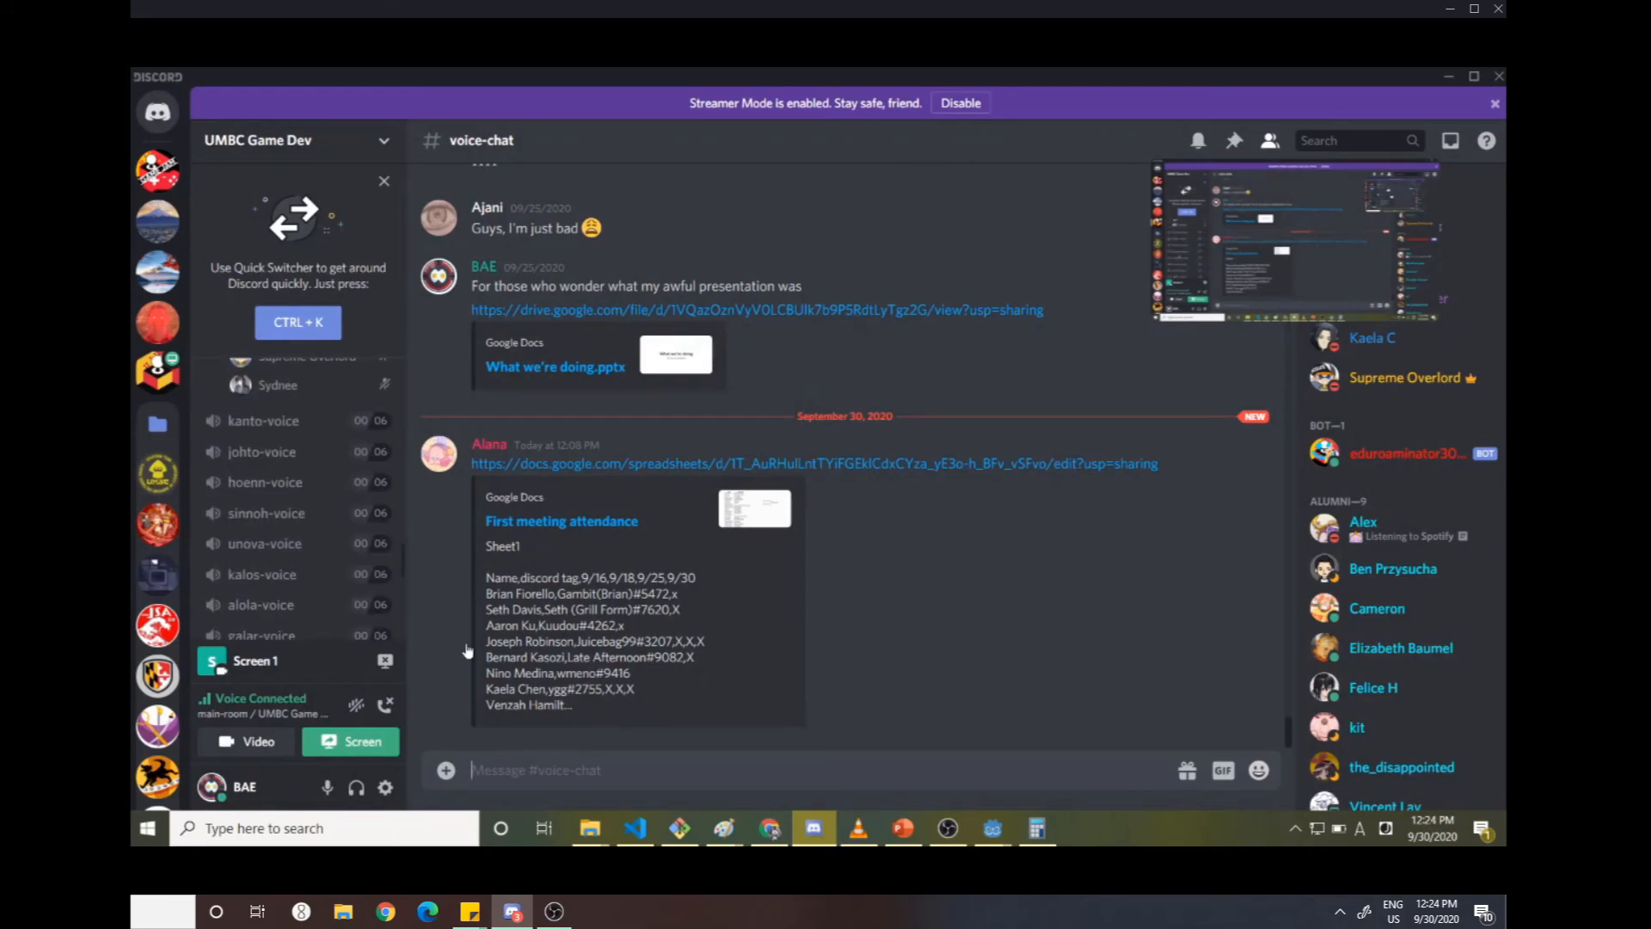
pyautogui.click(858, 828)
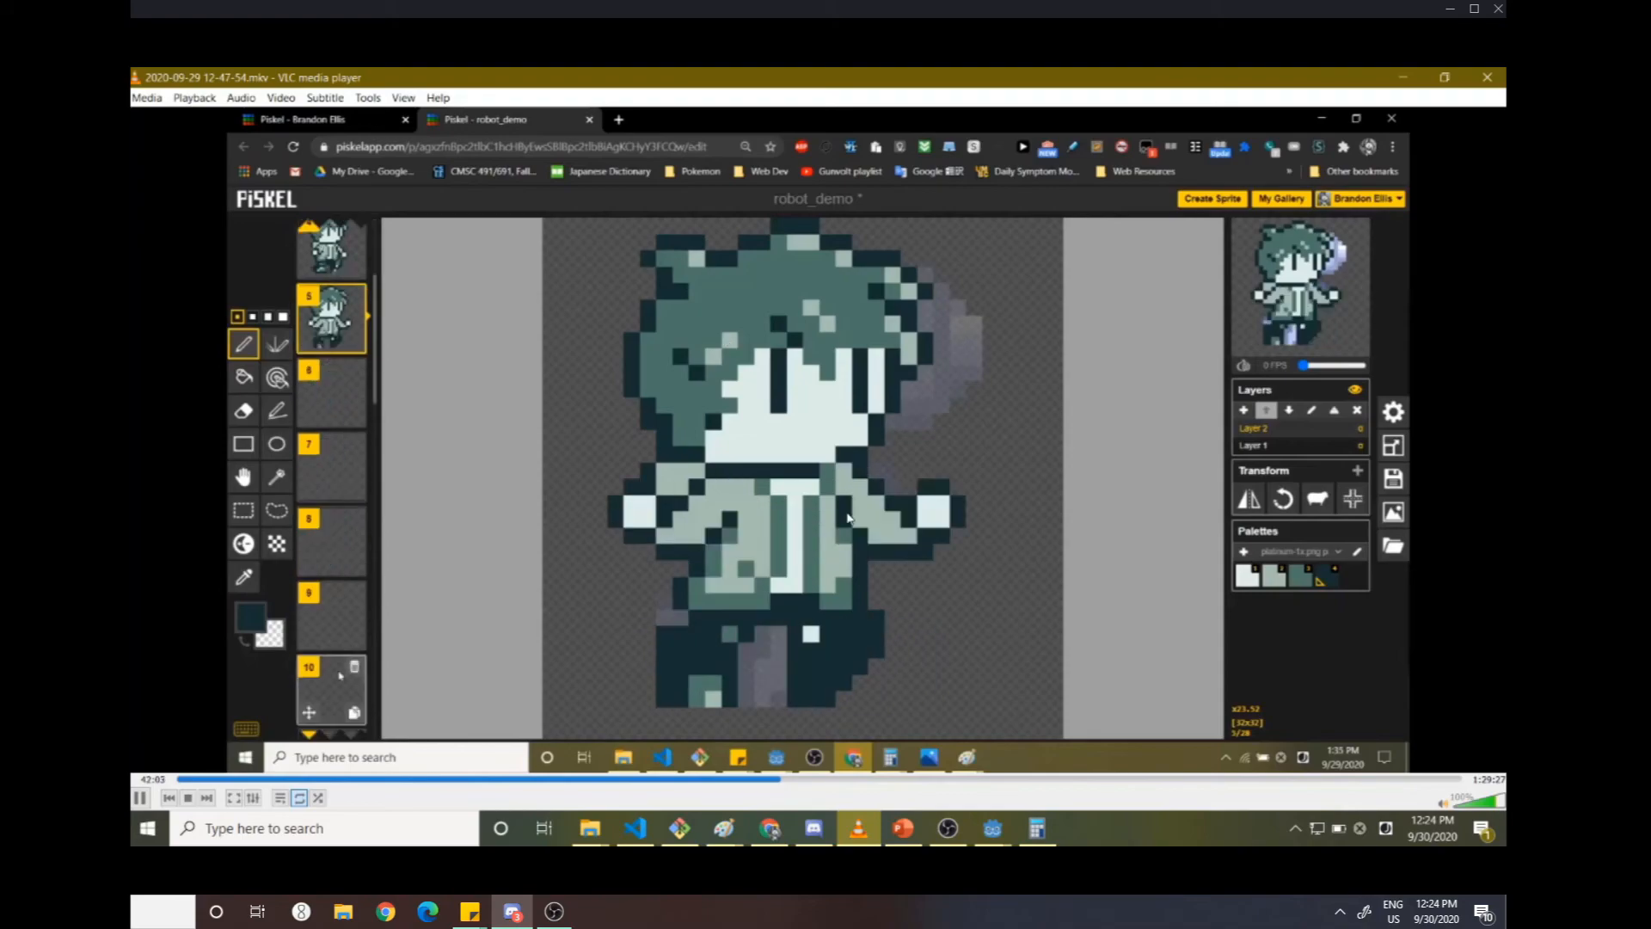
# - Jump through the end of the recording to view the character in the game, and pause at about 1:20:30 on the exported sprite sheet
pyautogui.click(1222, 780)
pyautogui.click(1334, 779)
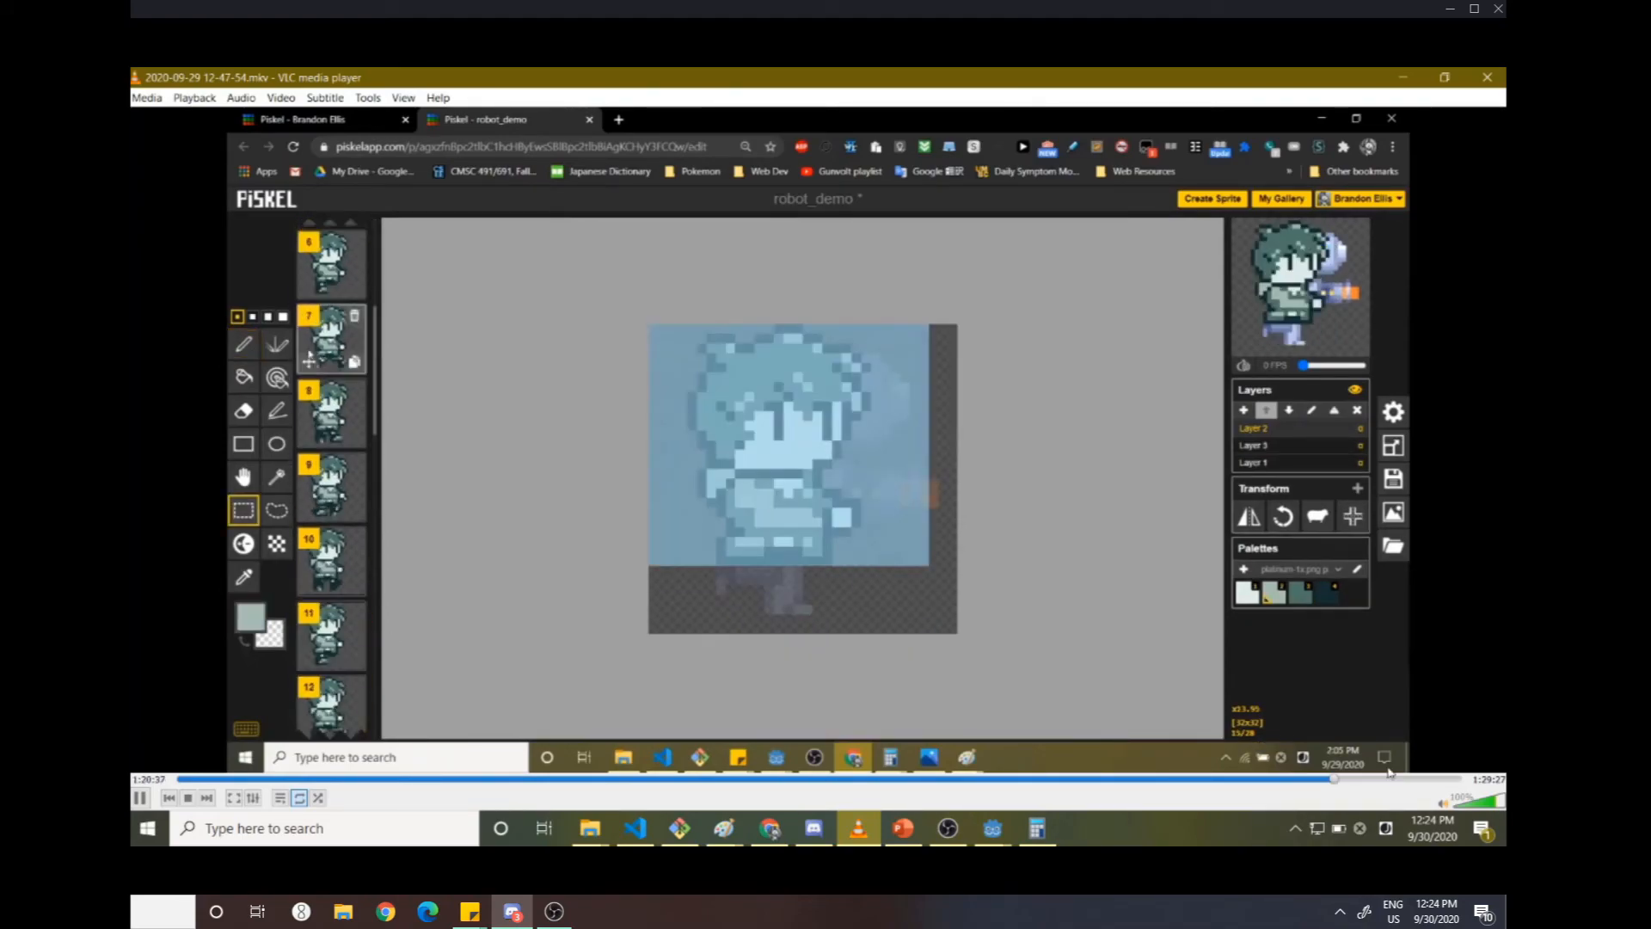
pyautogui.click(1394, 779)
pyautogui.click(1454, 780)
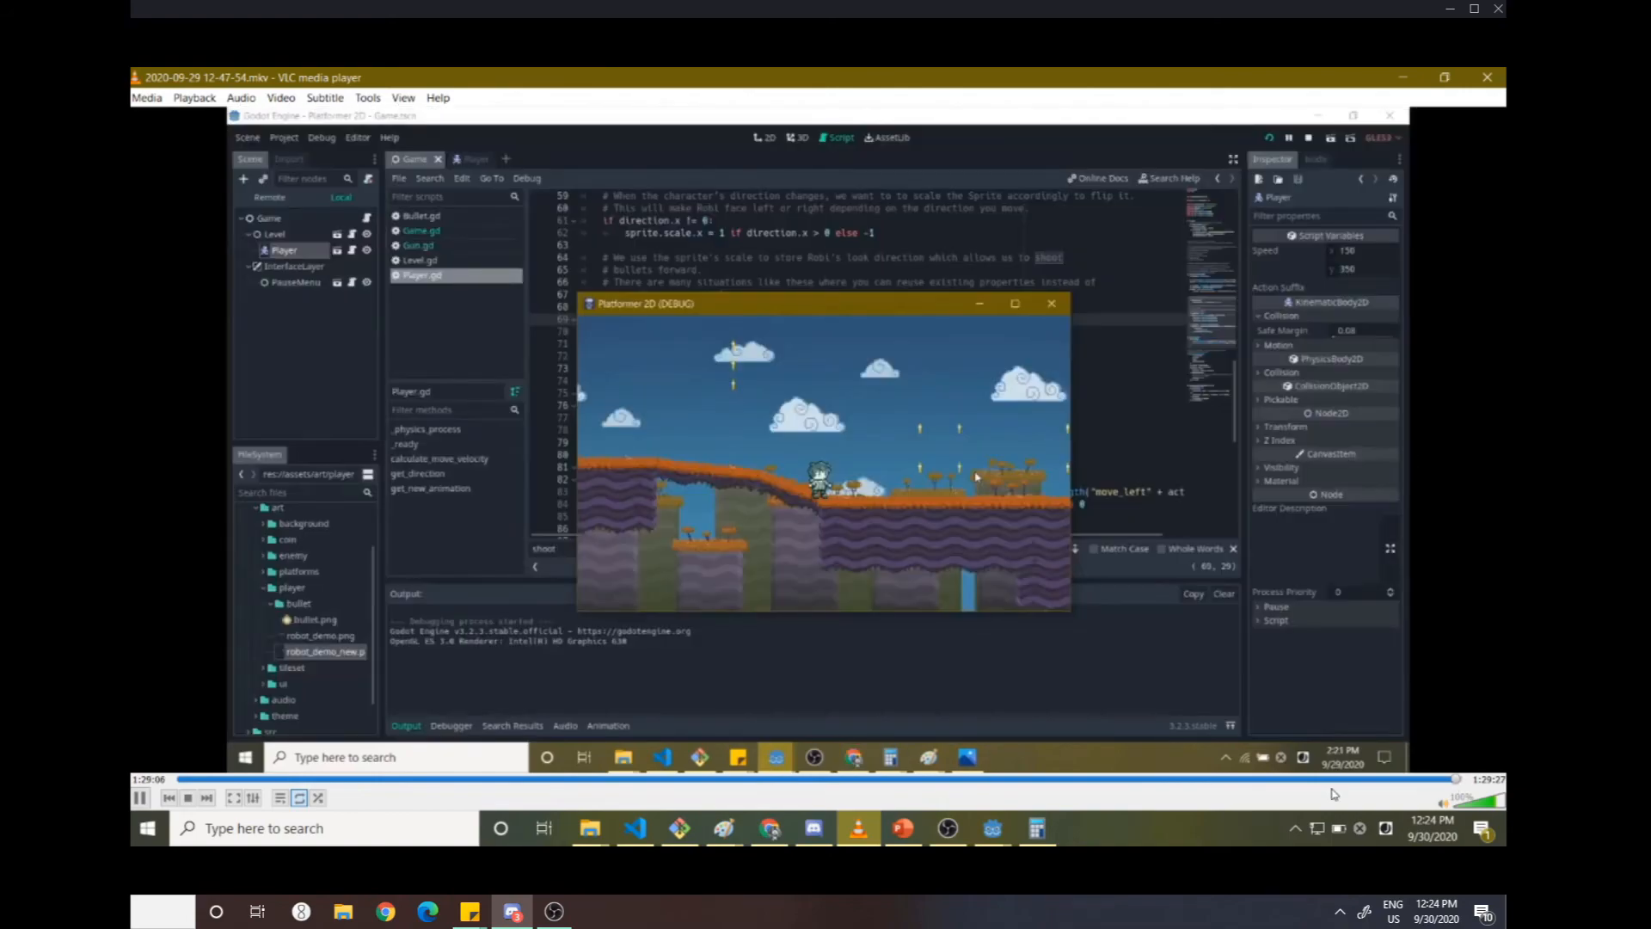
pyautogui.click(1331, 780)
pyautogui.press('space')
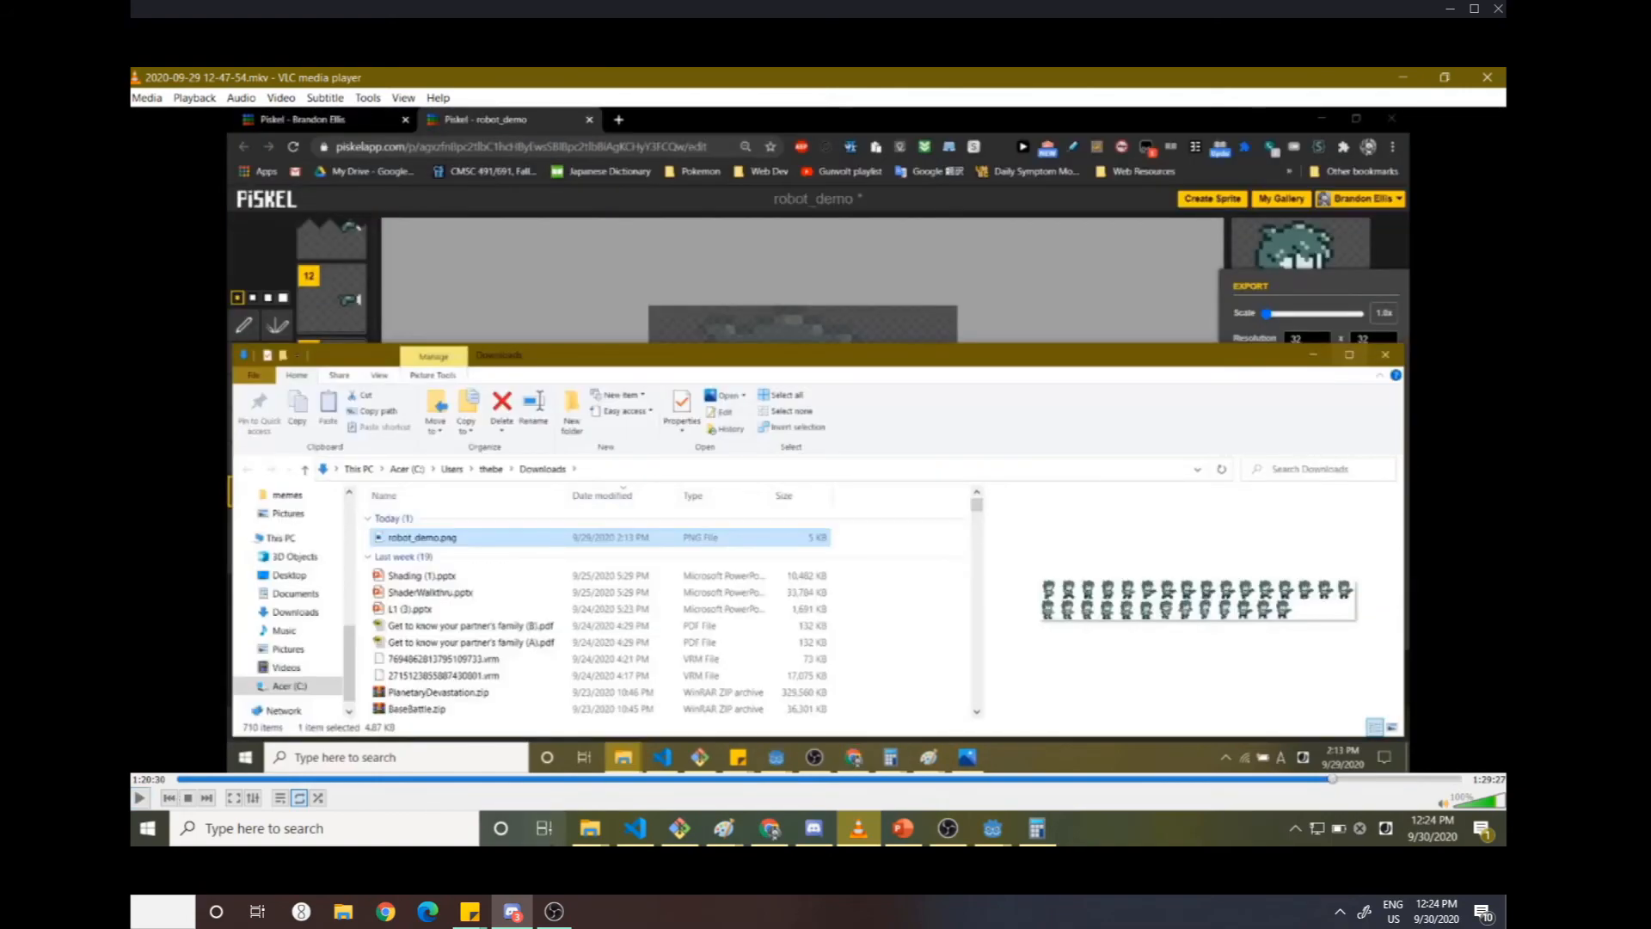
# - Switch to File Explorer and open robot_demo_new.png from the godot_demo_stuff_hide folder in Documents
pyautogui.click(588, 830)
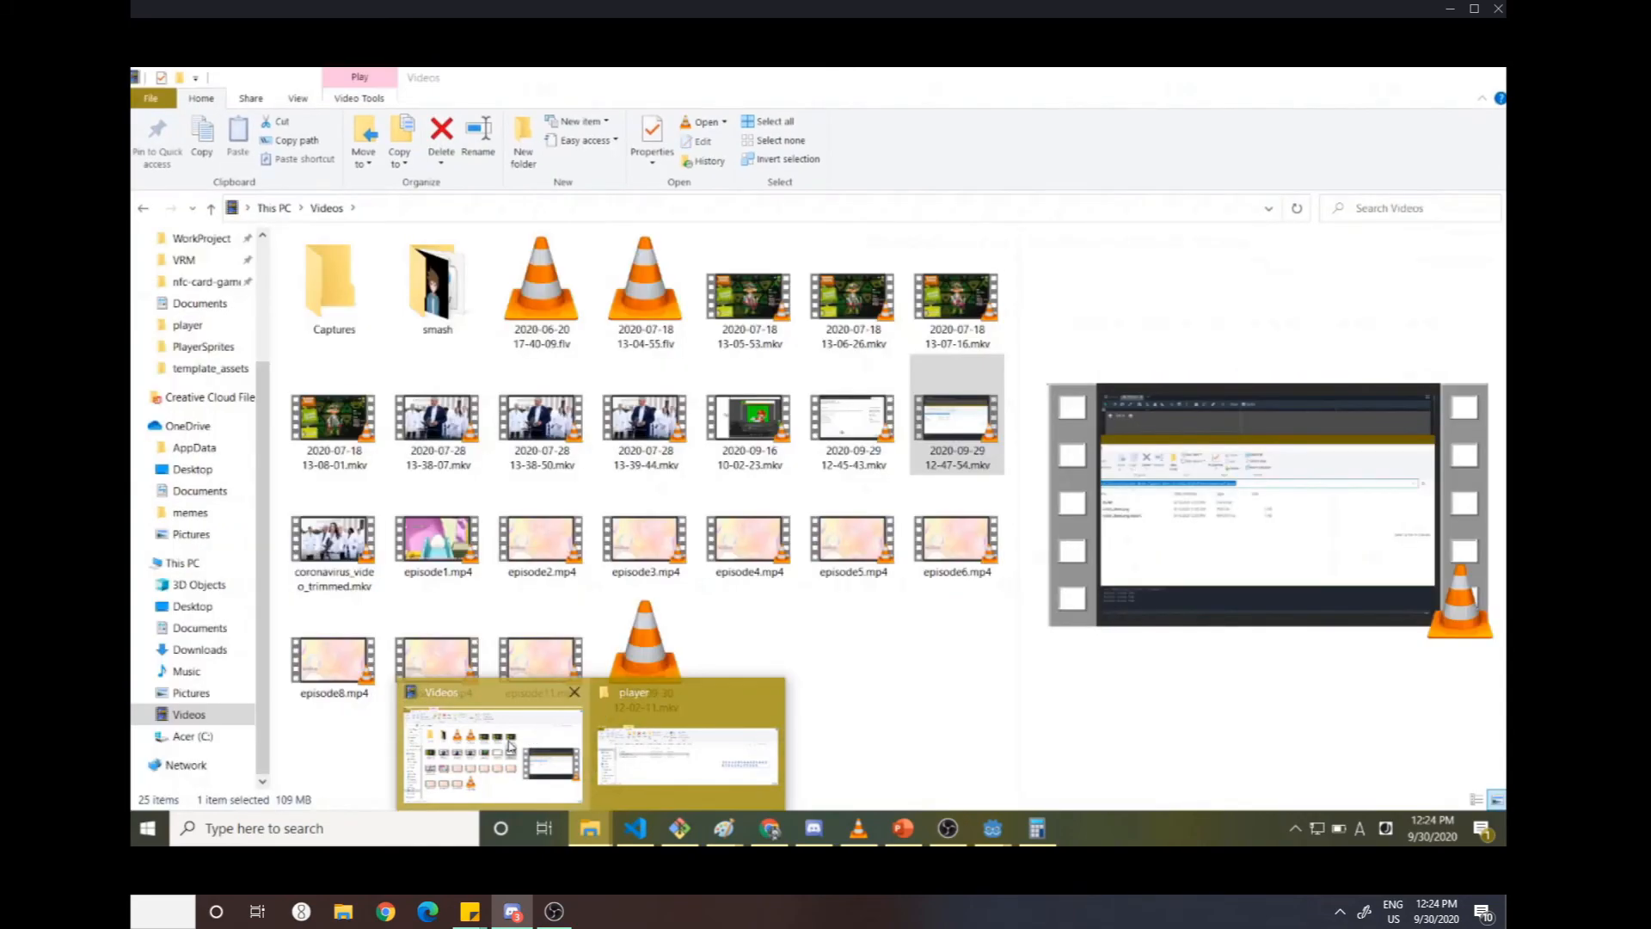
pyautogui.click(510, 746)
pyautogui.scroll(2, 199, 472)
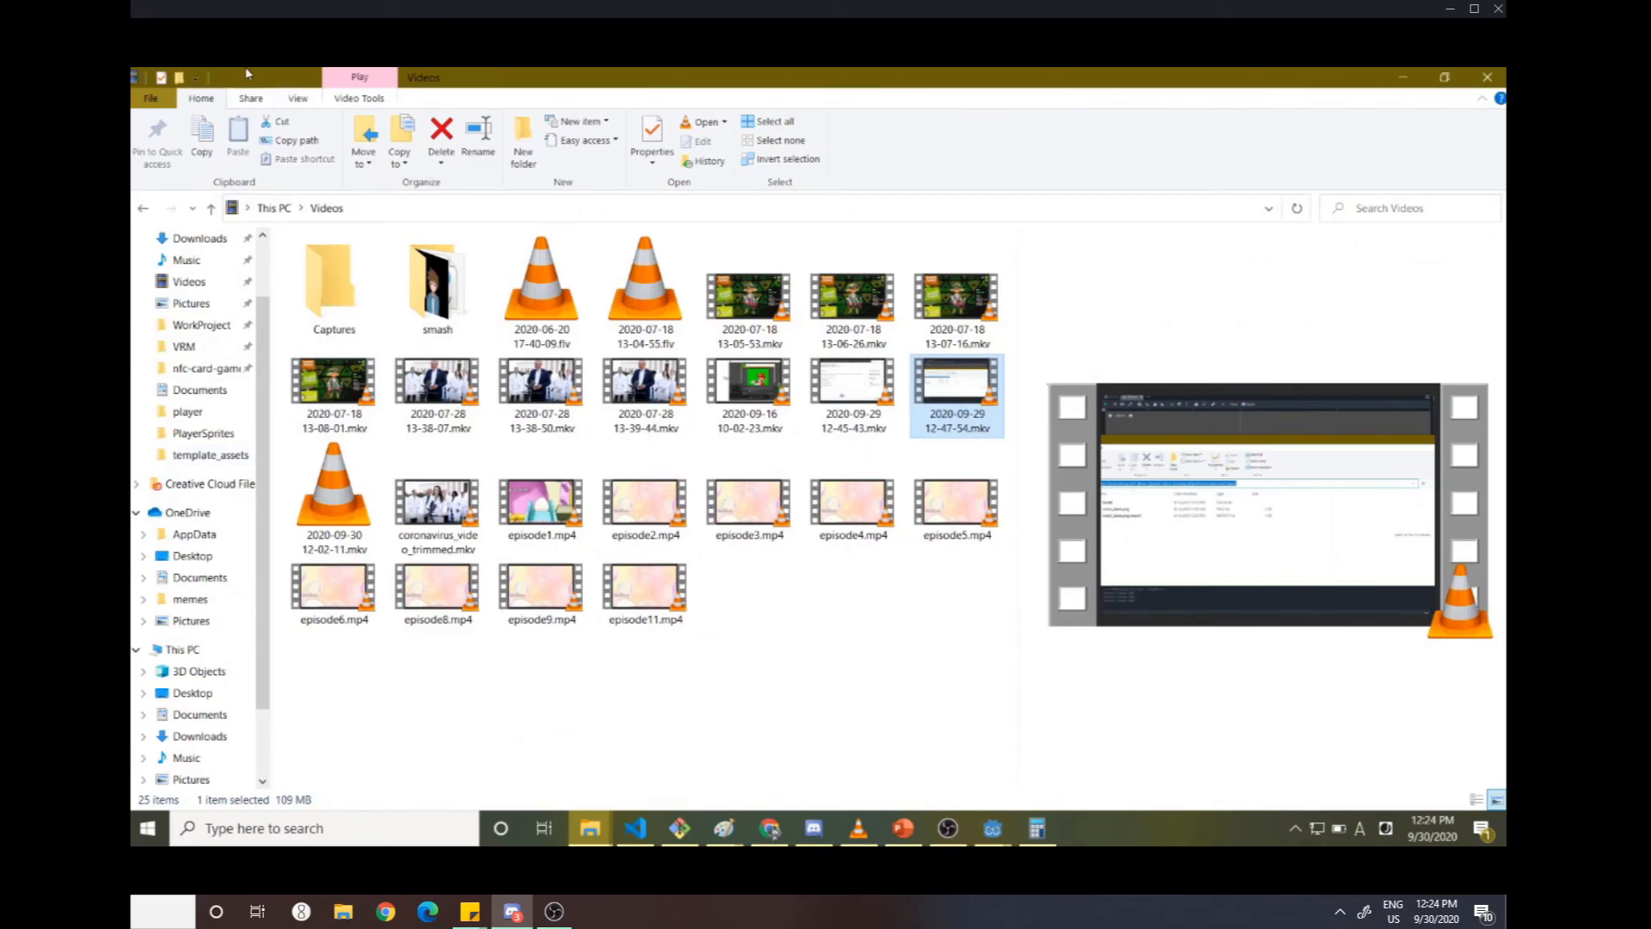
pyautogui.click(143, 208)
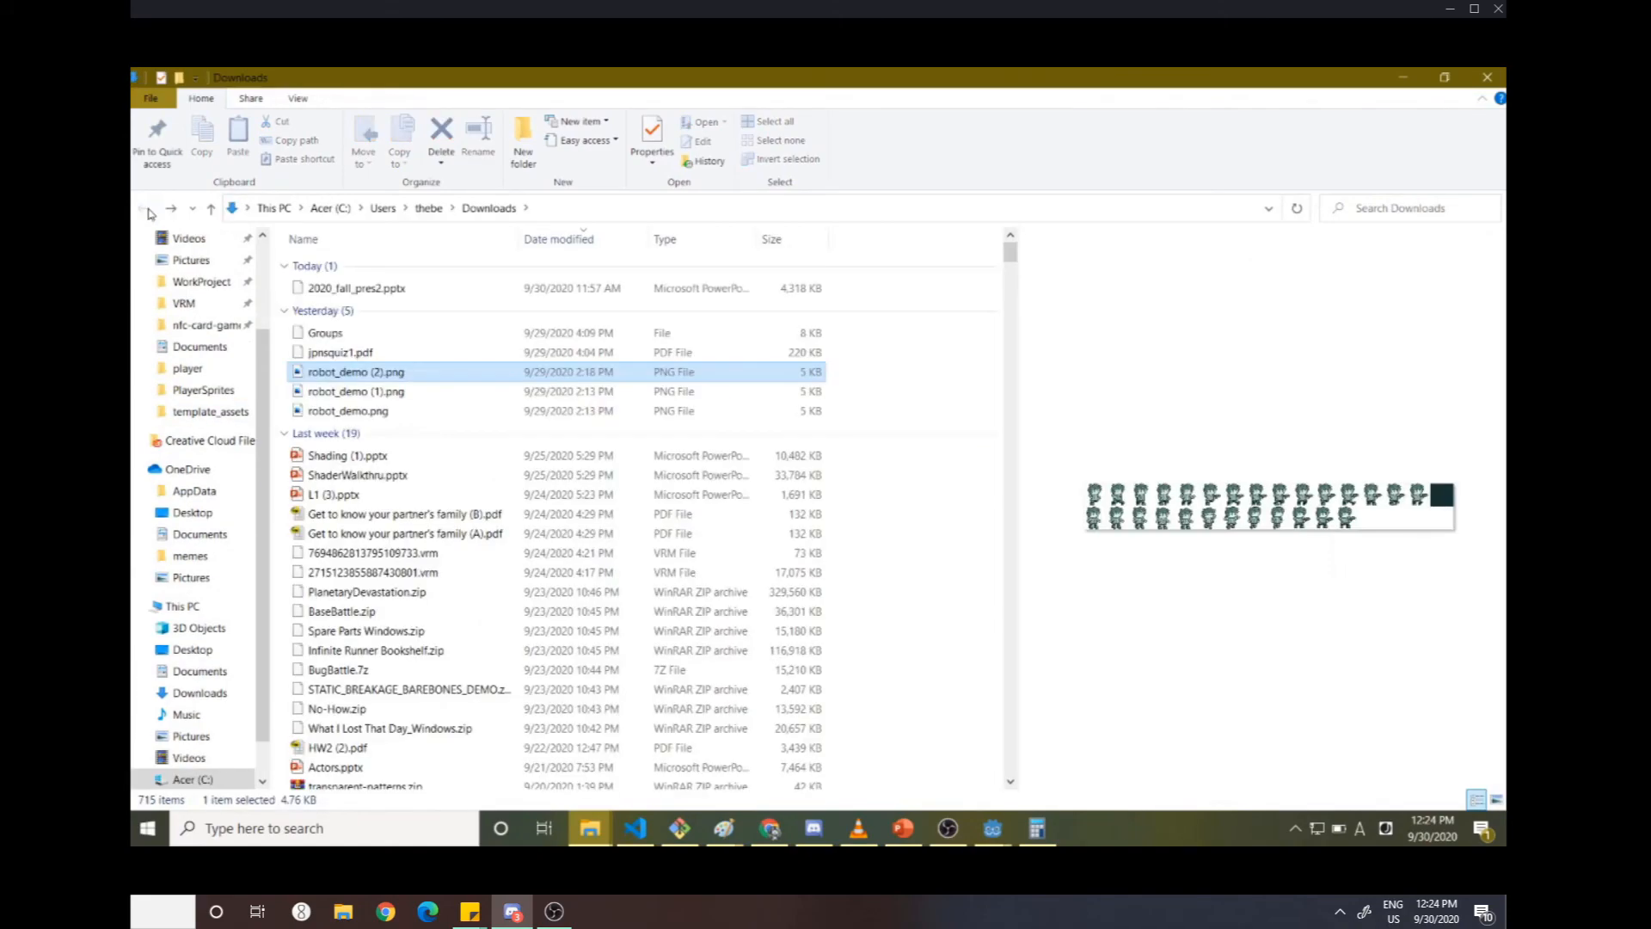
pyautogui.scroll(2, 226, 332)
pyautogui.scroll(1, 227, 335)
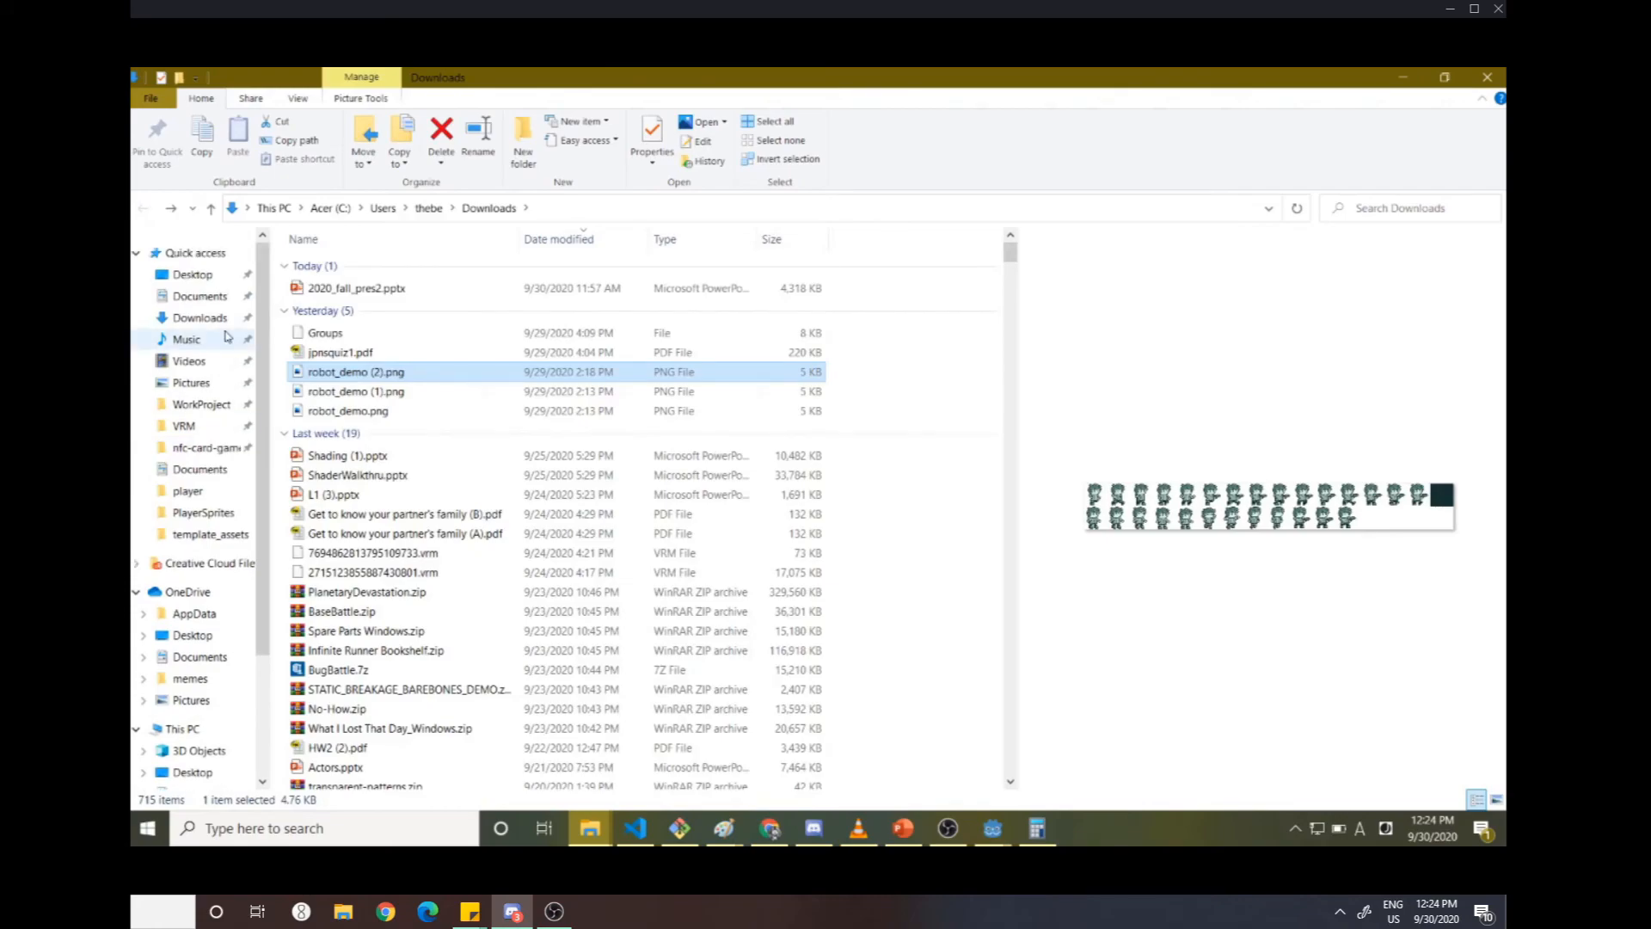
pyautogui.click(199, 295)
pyautogui.scroll(-10, 416, 439)
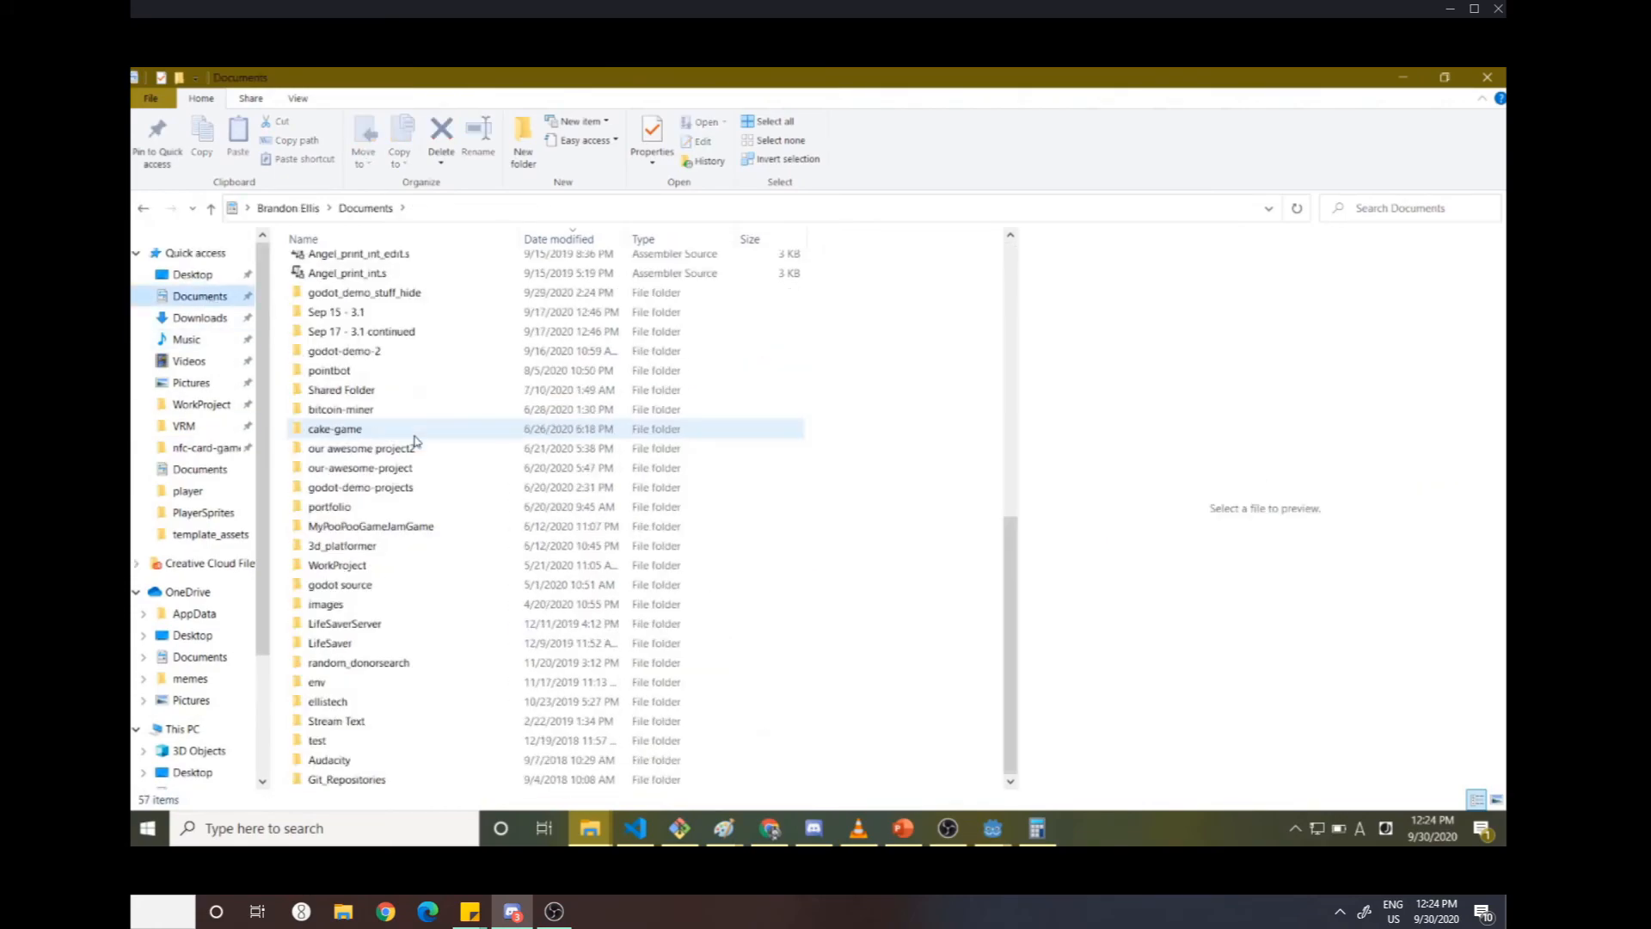
pyautogui.doubleClick(422, 295)
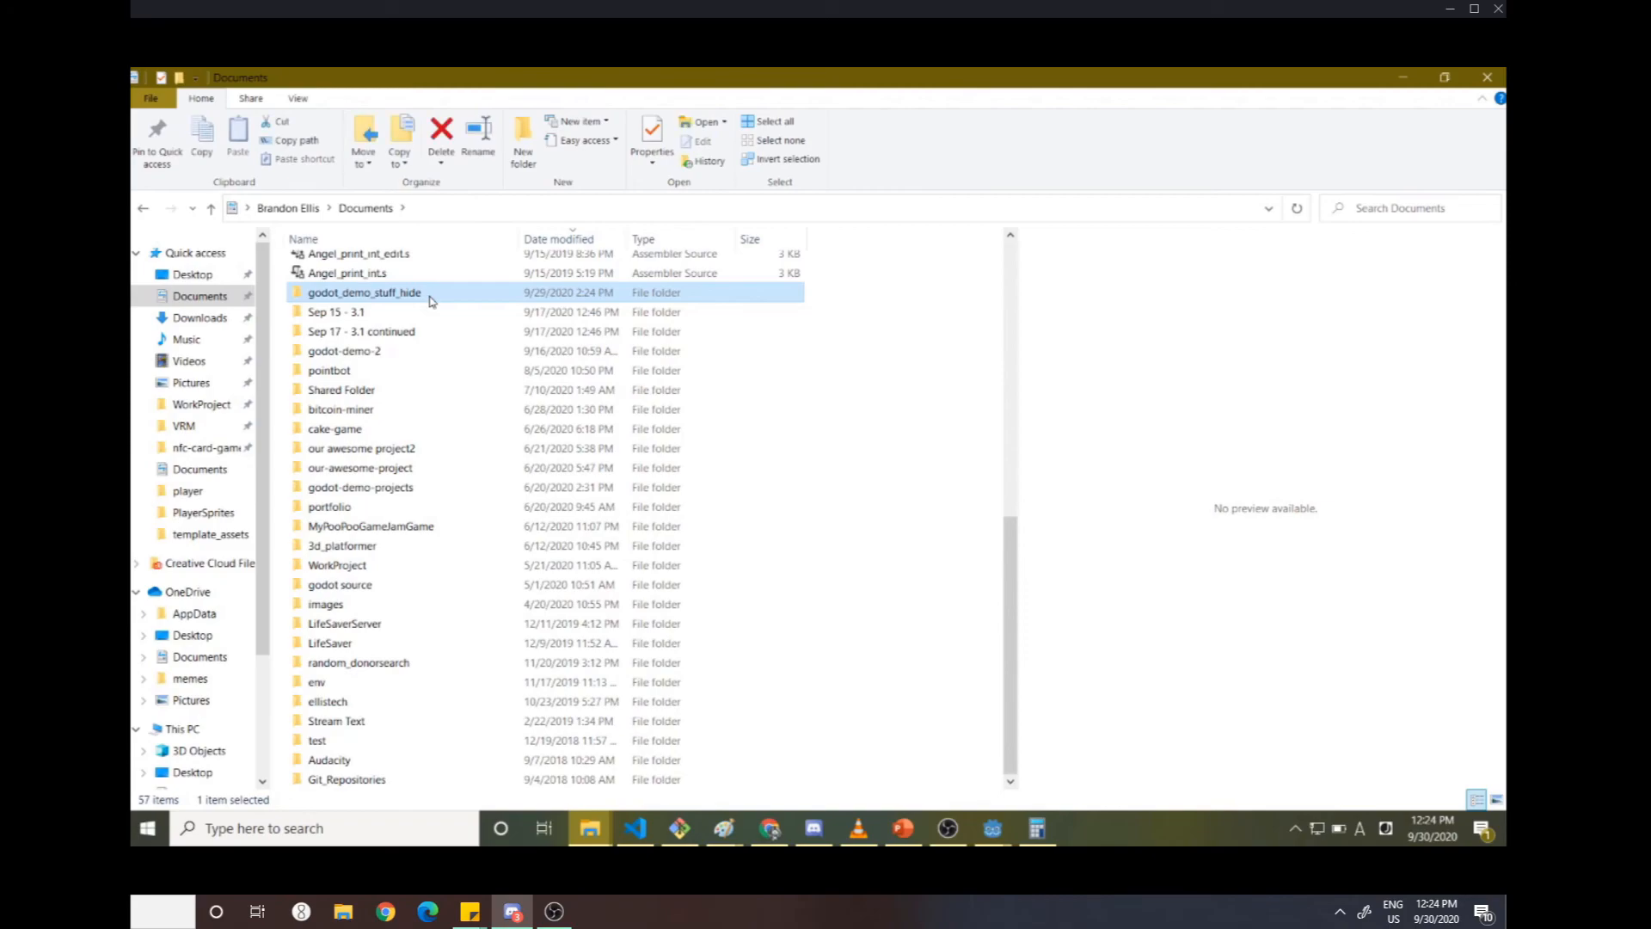
pyautogui.doubleClick(353, 308)
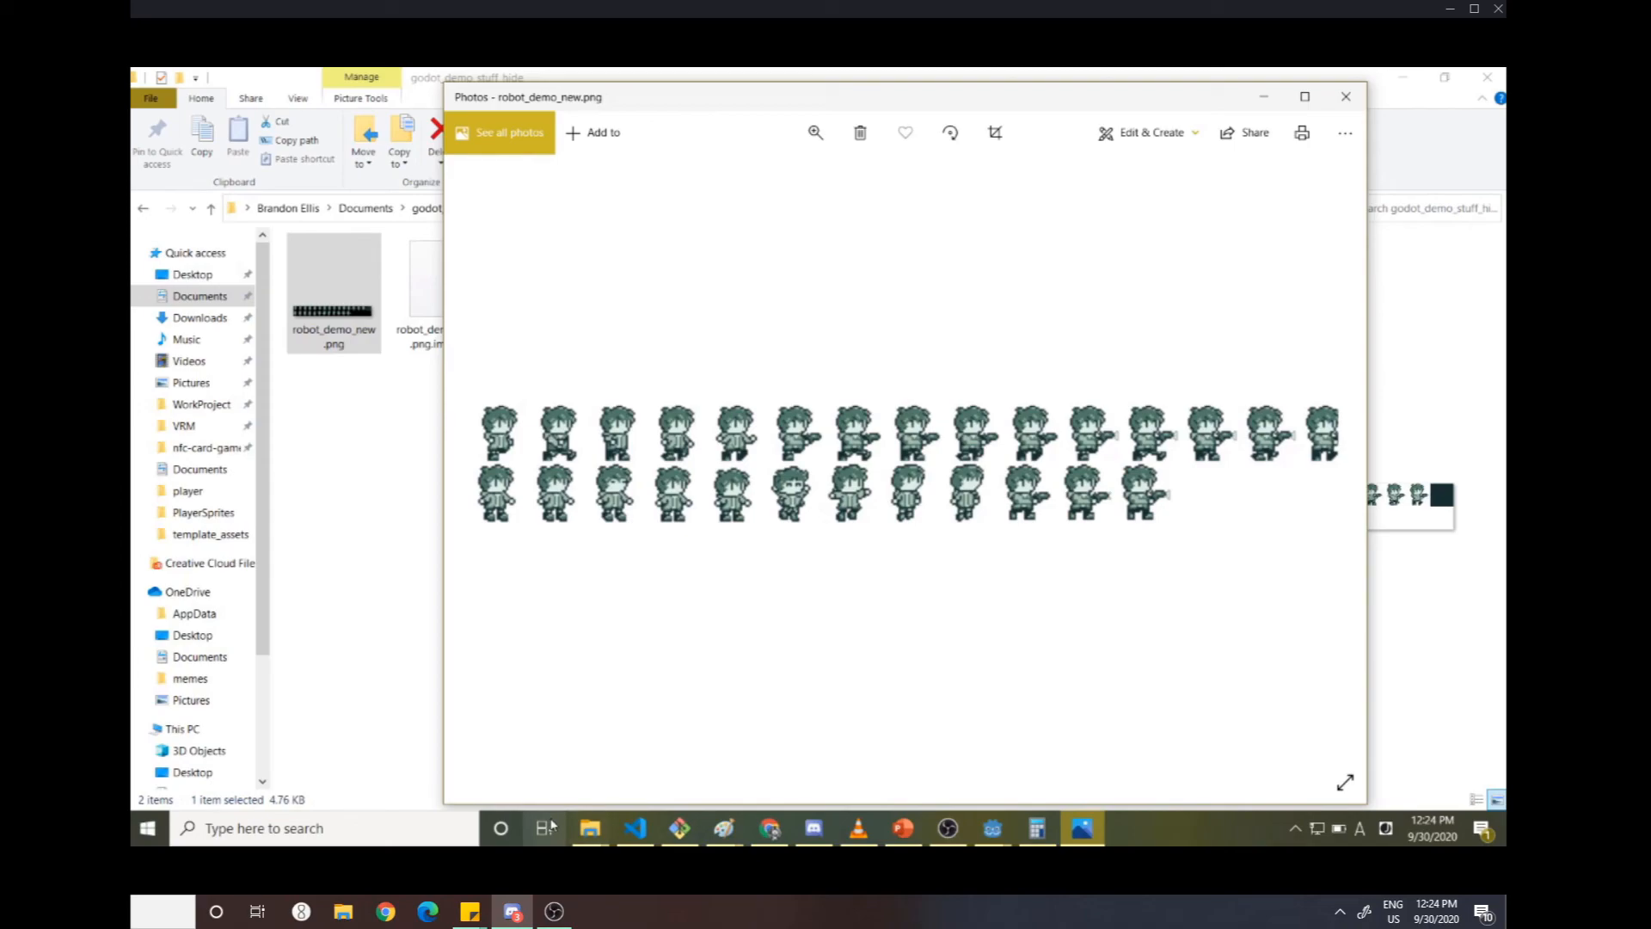
# - Open the original robot_demo.png from the player folder and enlarge it to view the robot sprites
pyautogui.click(590, 828)
pyautogui.click(676, 762)
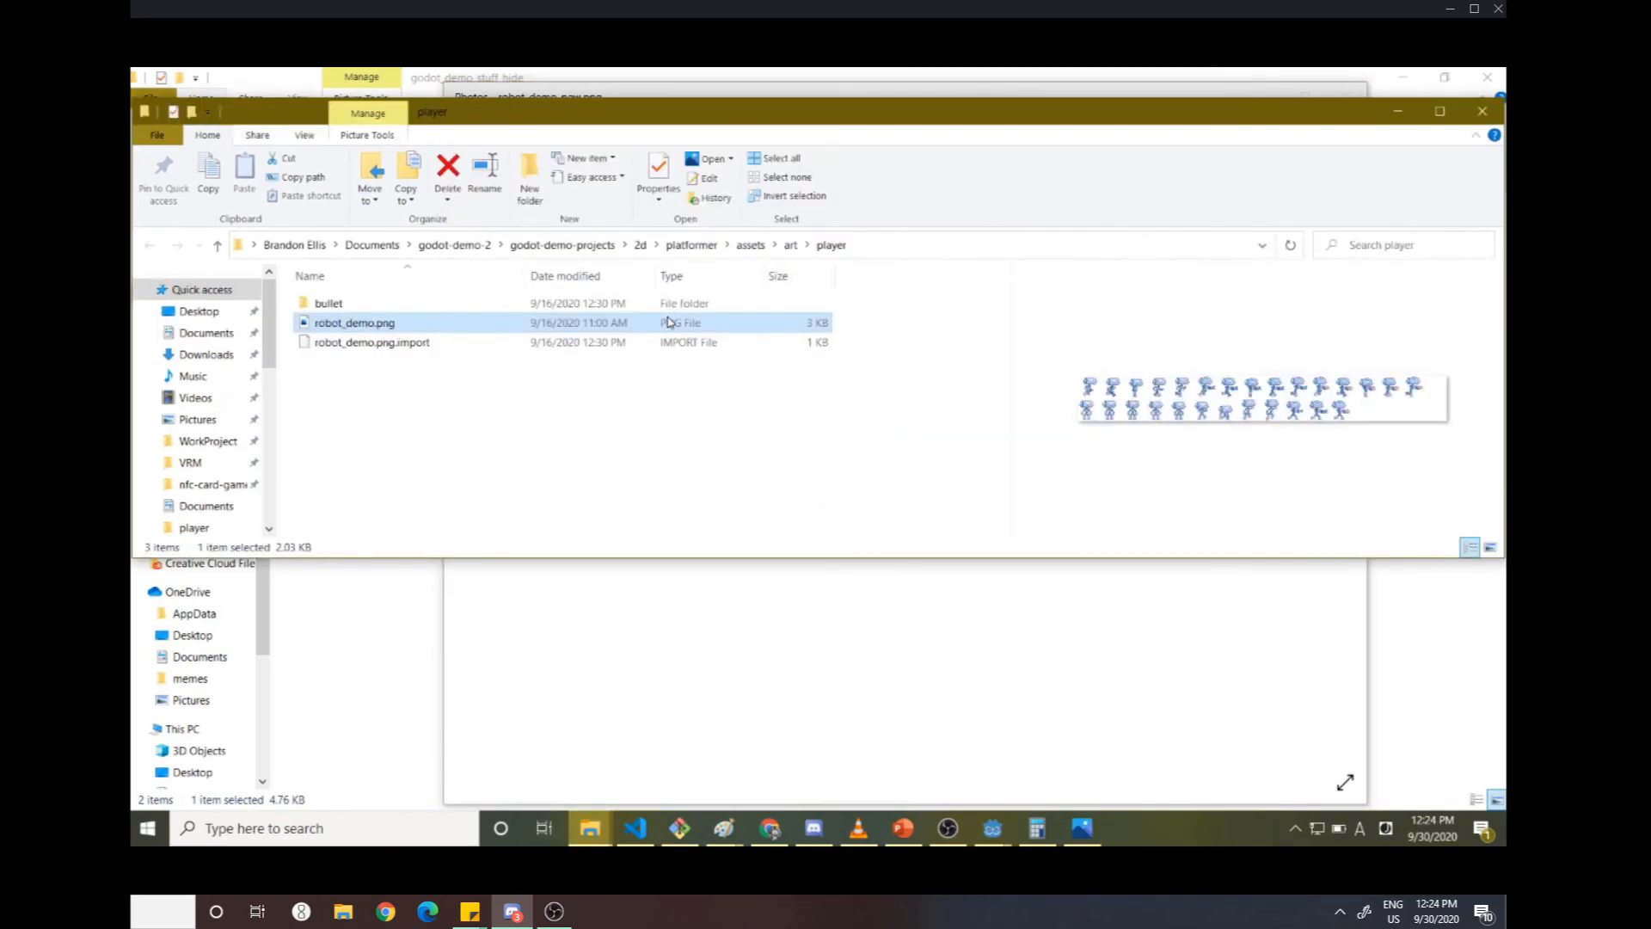
pyautogui.doubleClick(702, 321)
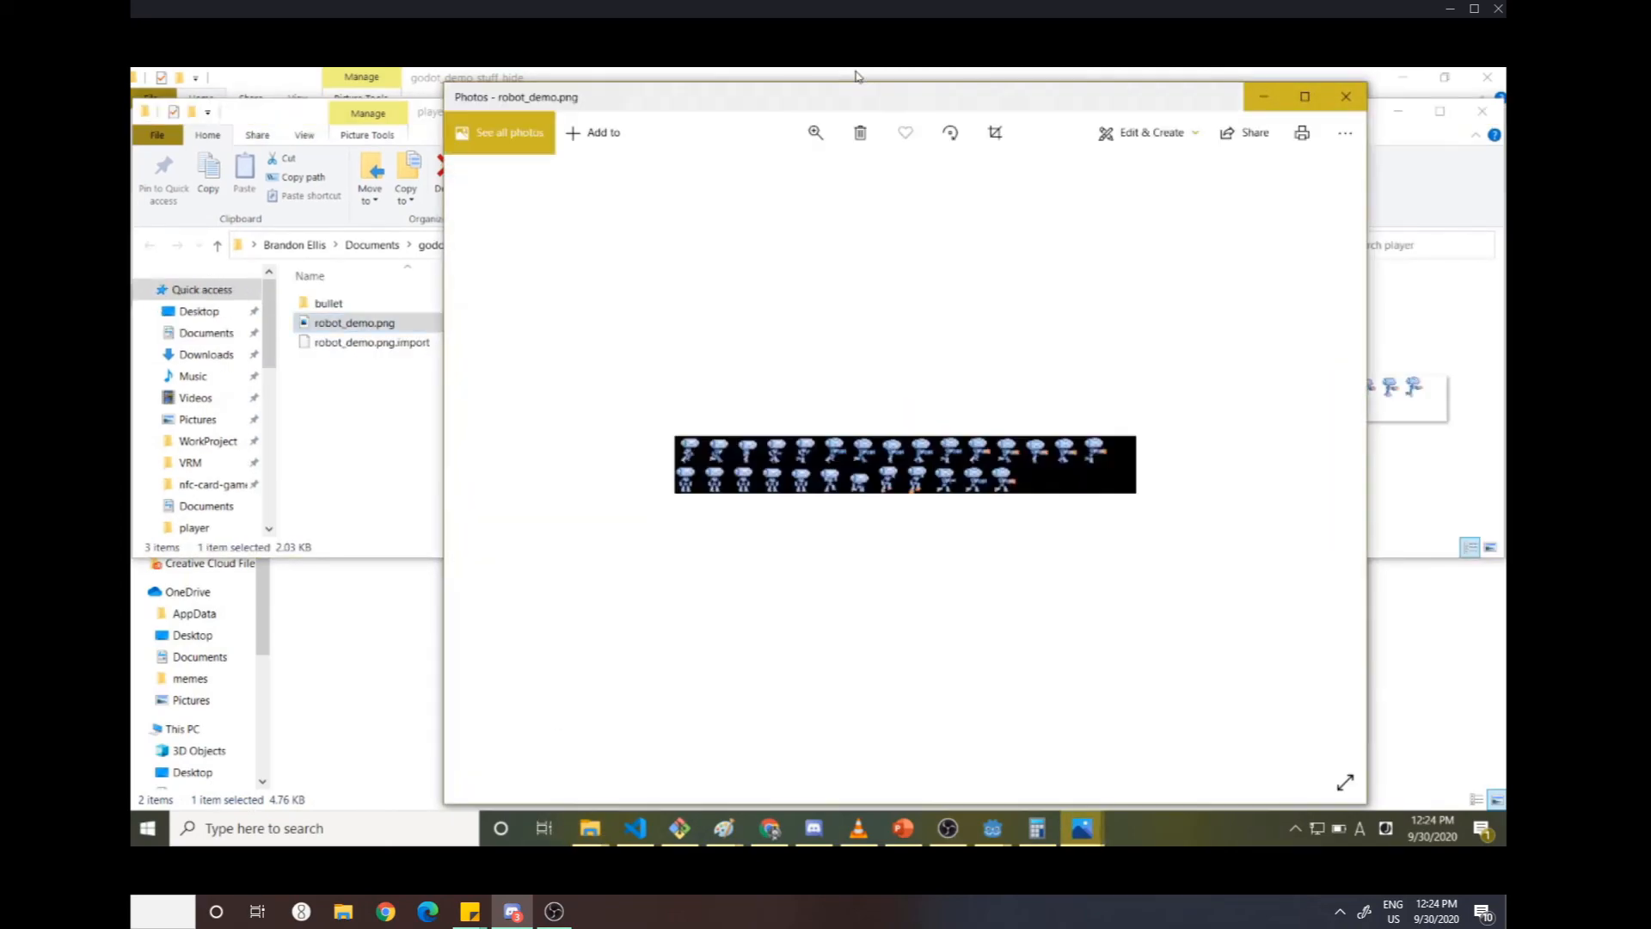
pyautogui.scroll(2, 830, 502)
pyautogui.scroll(2, 830, 501)
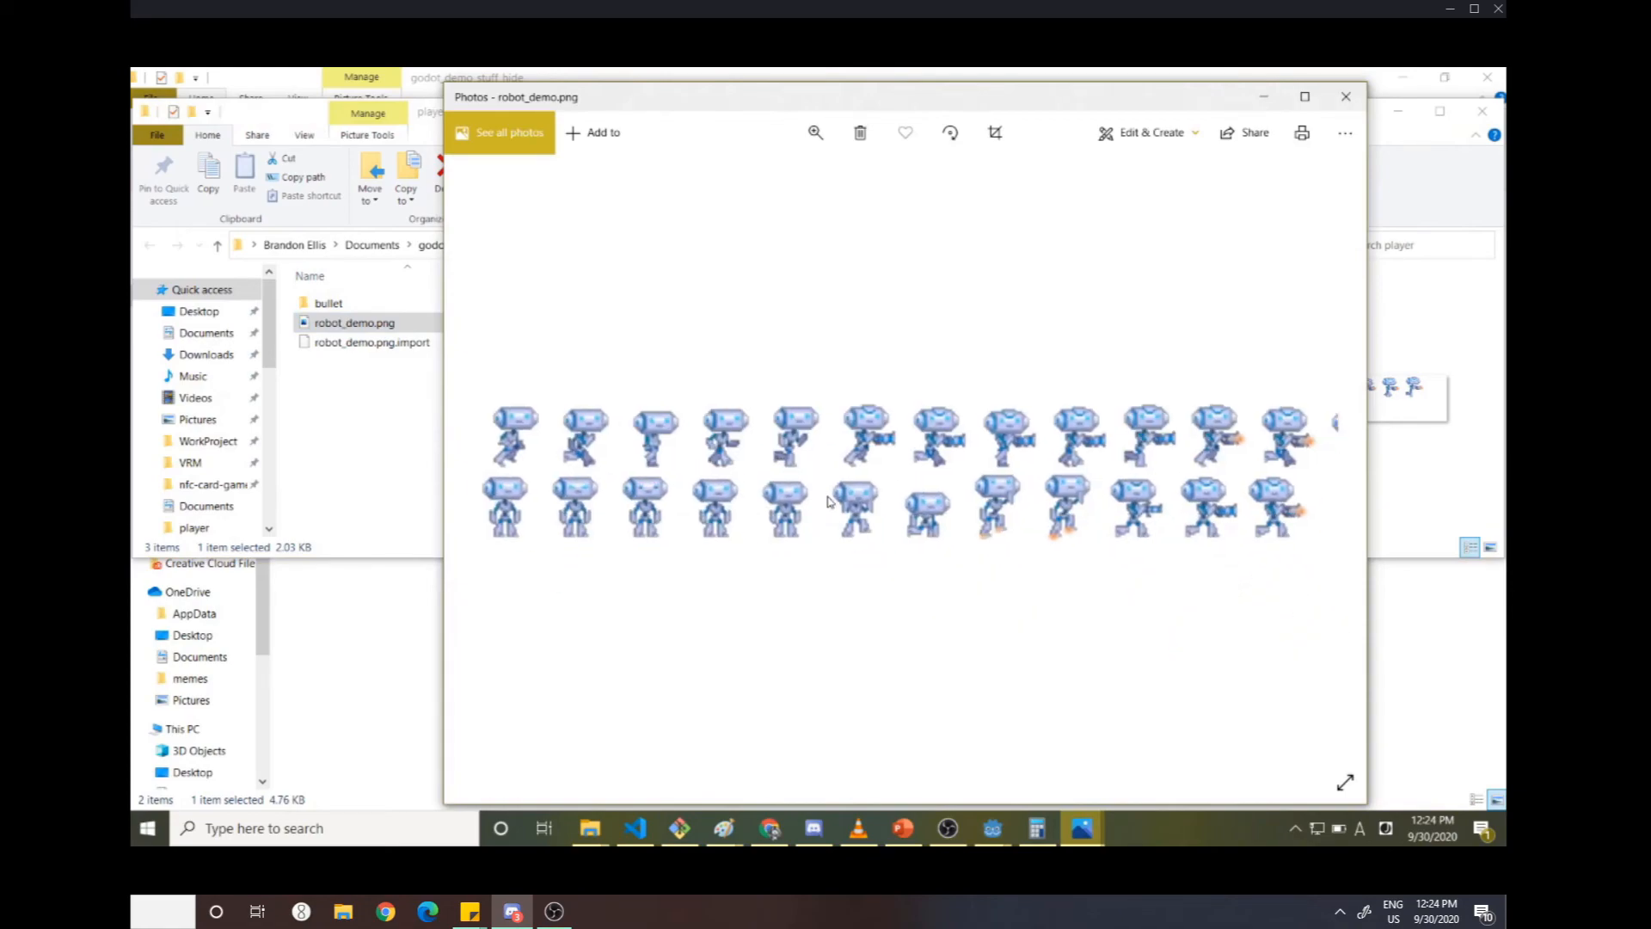
pyautogui.scroll(-1, 830, 502)
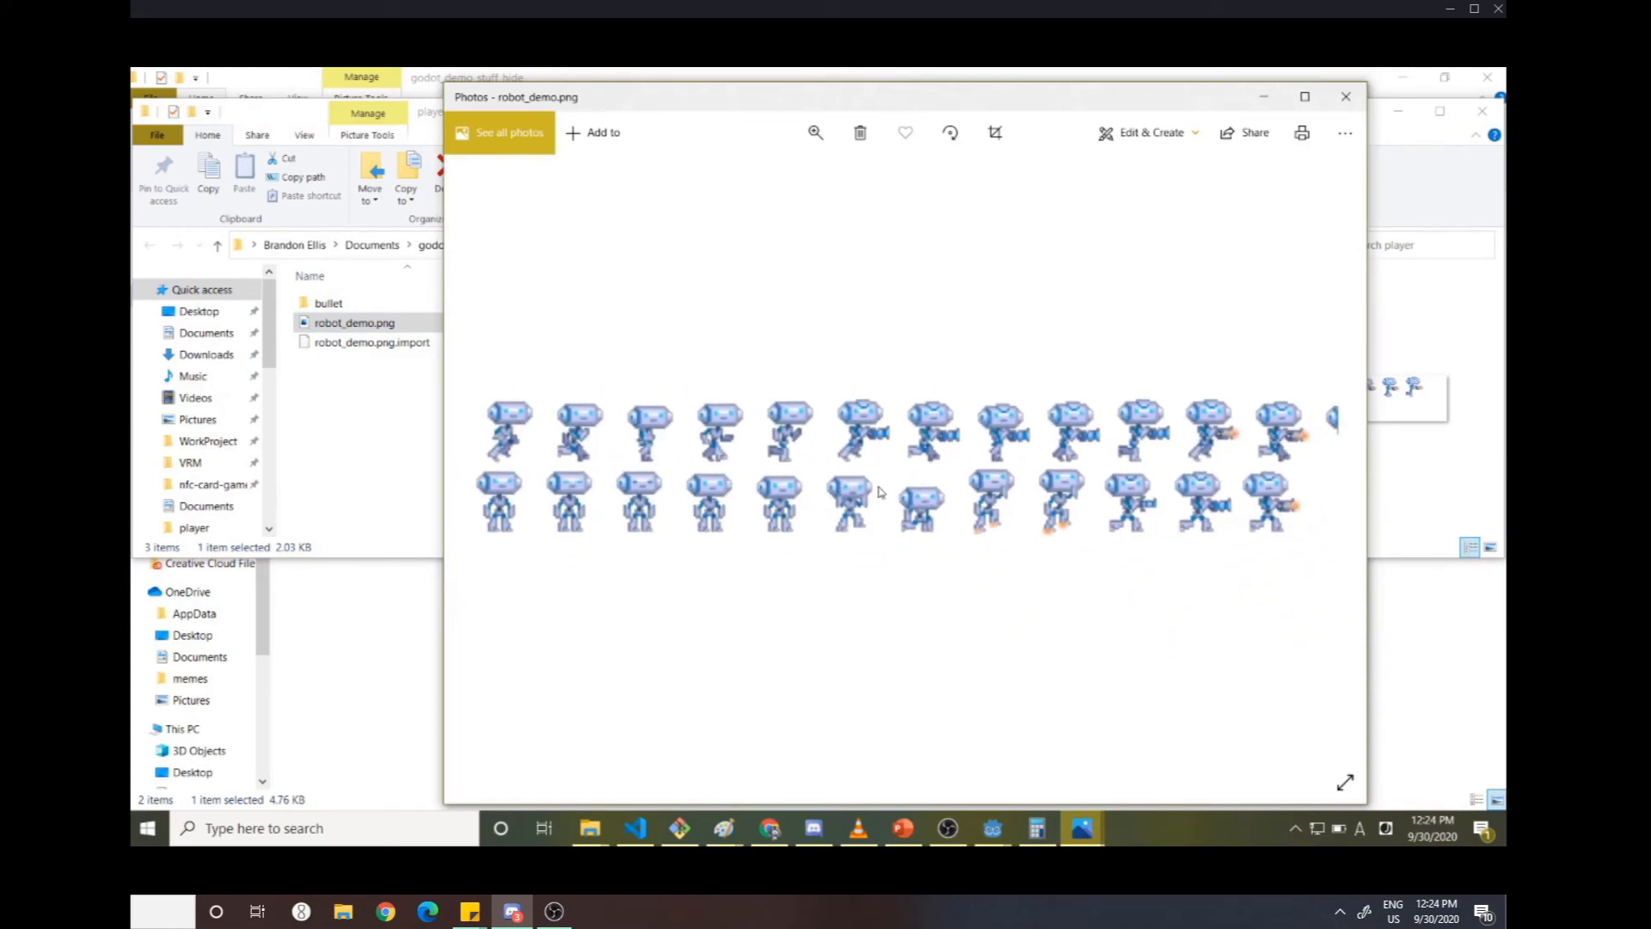
# - Shrink the robot_demo_new.png window and place it below the original robot sprites for comparison
pyautogui.moveTo(1098, 834)
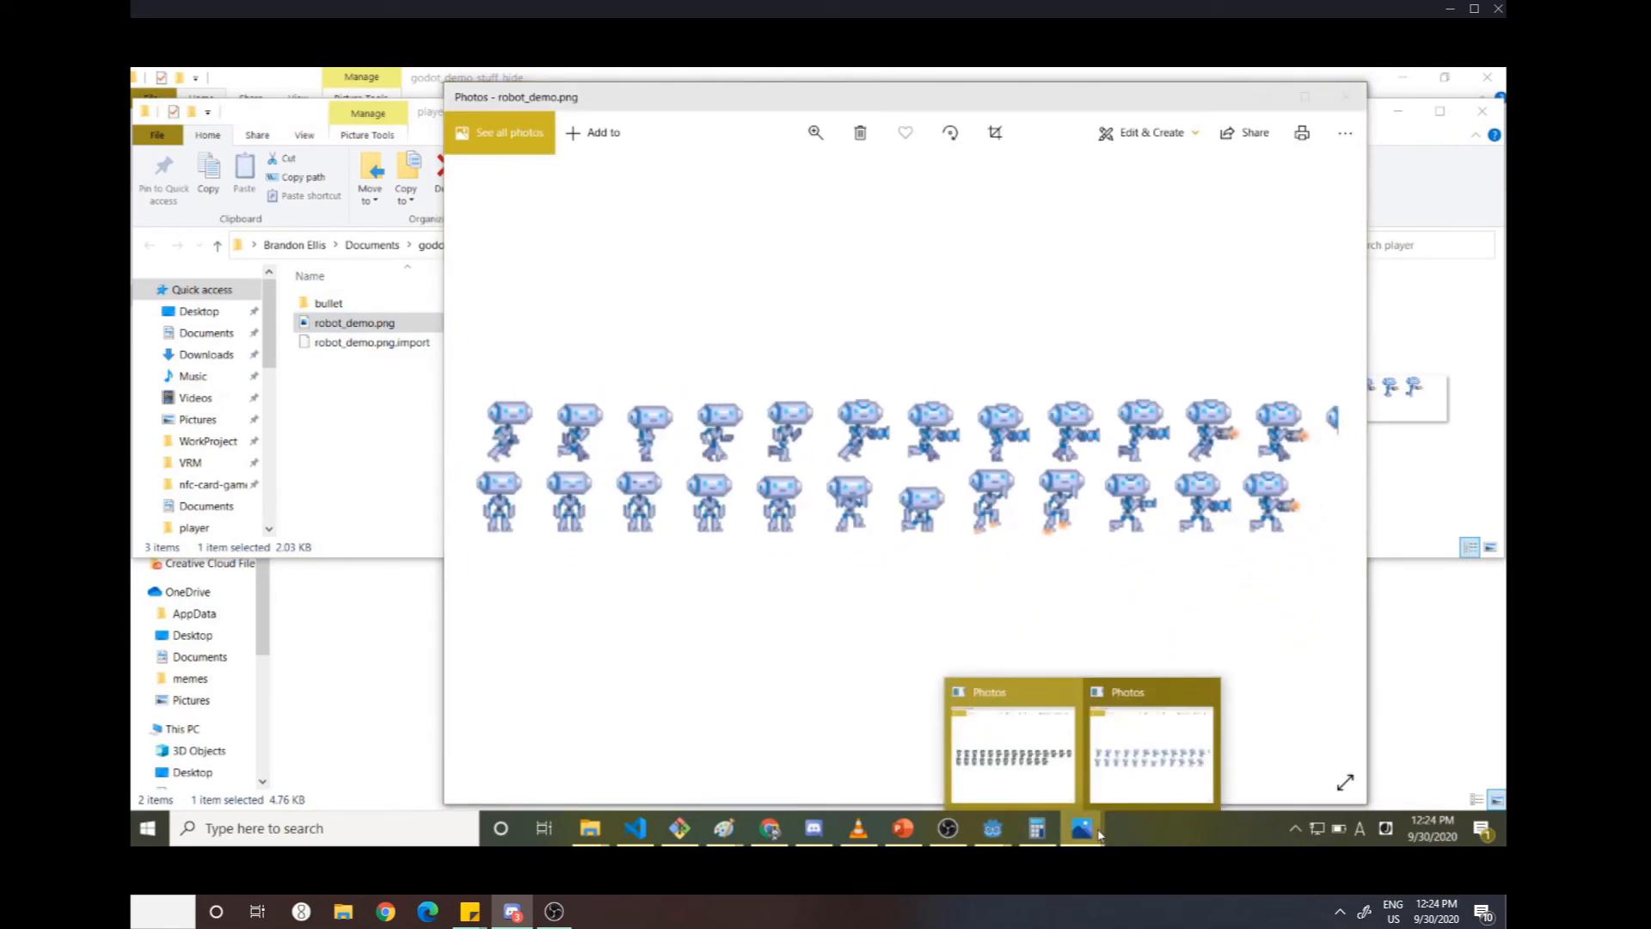
pyautogui.click(1053, 778)
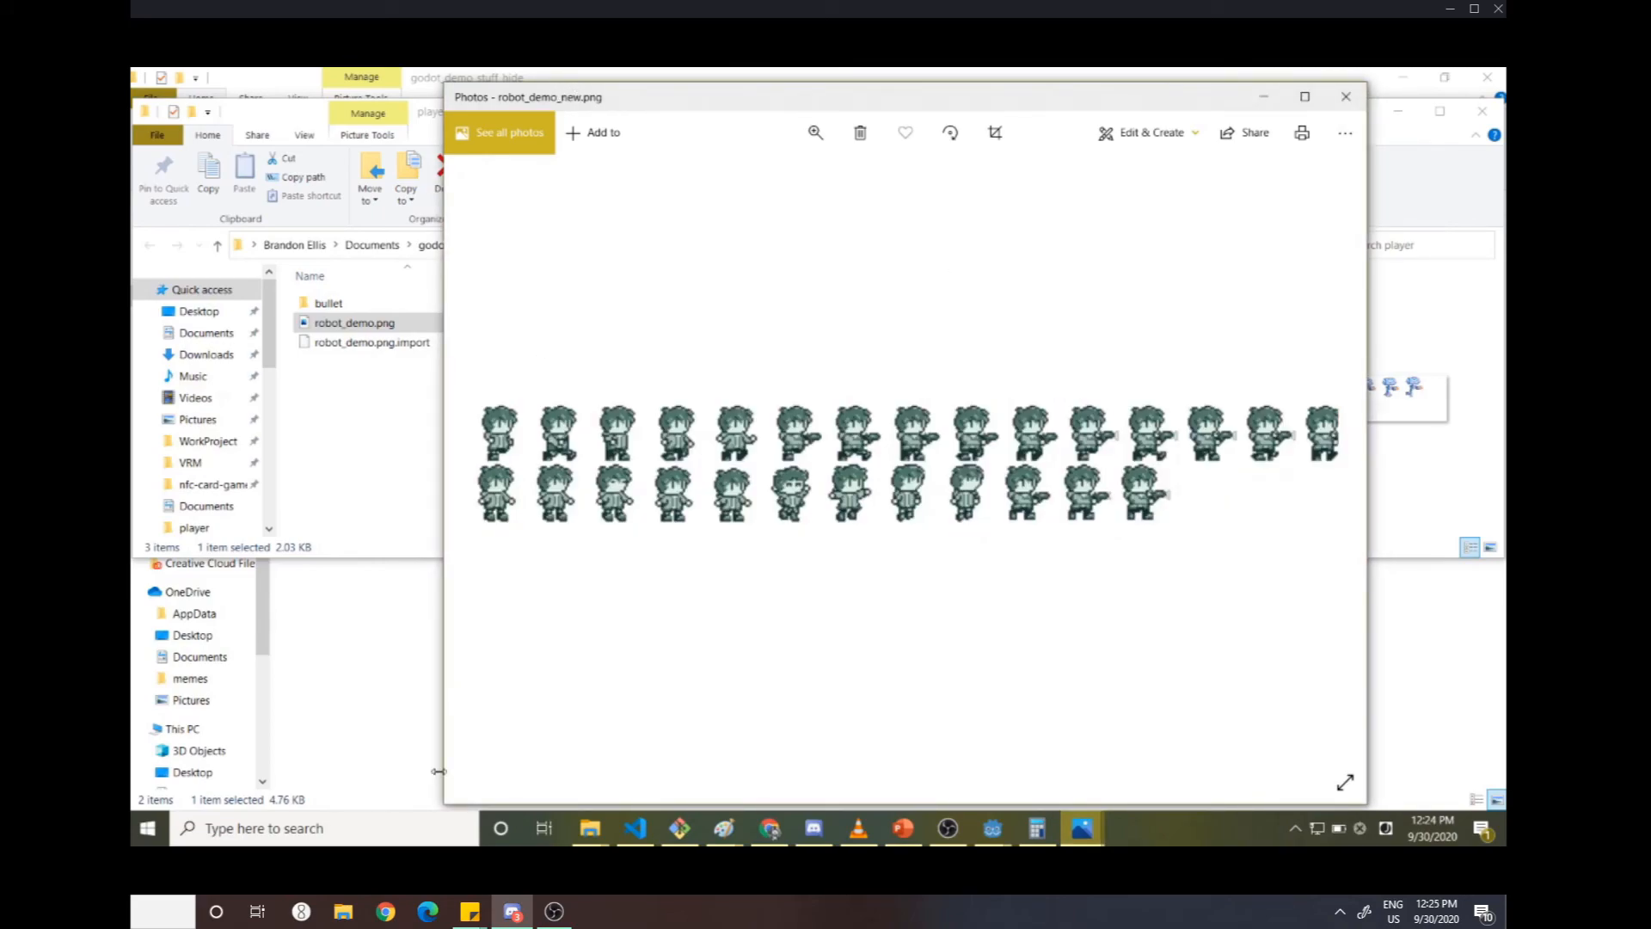
pyautogui.moveTo(447, 803); pyautogui.dragTo(599, 509)
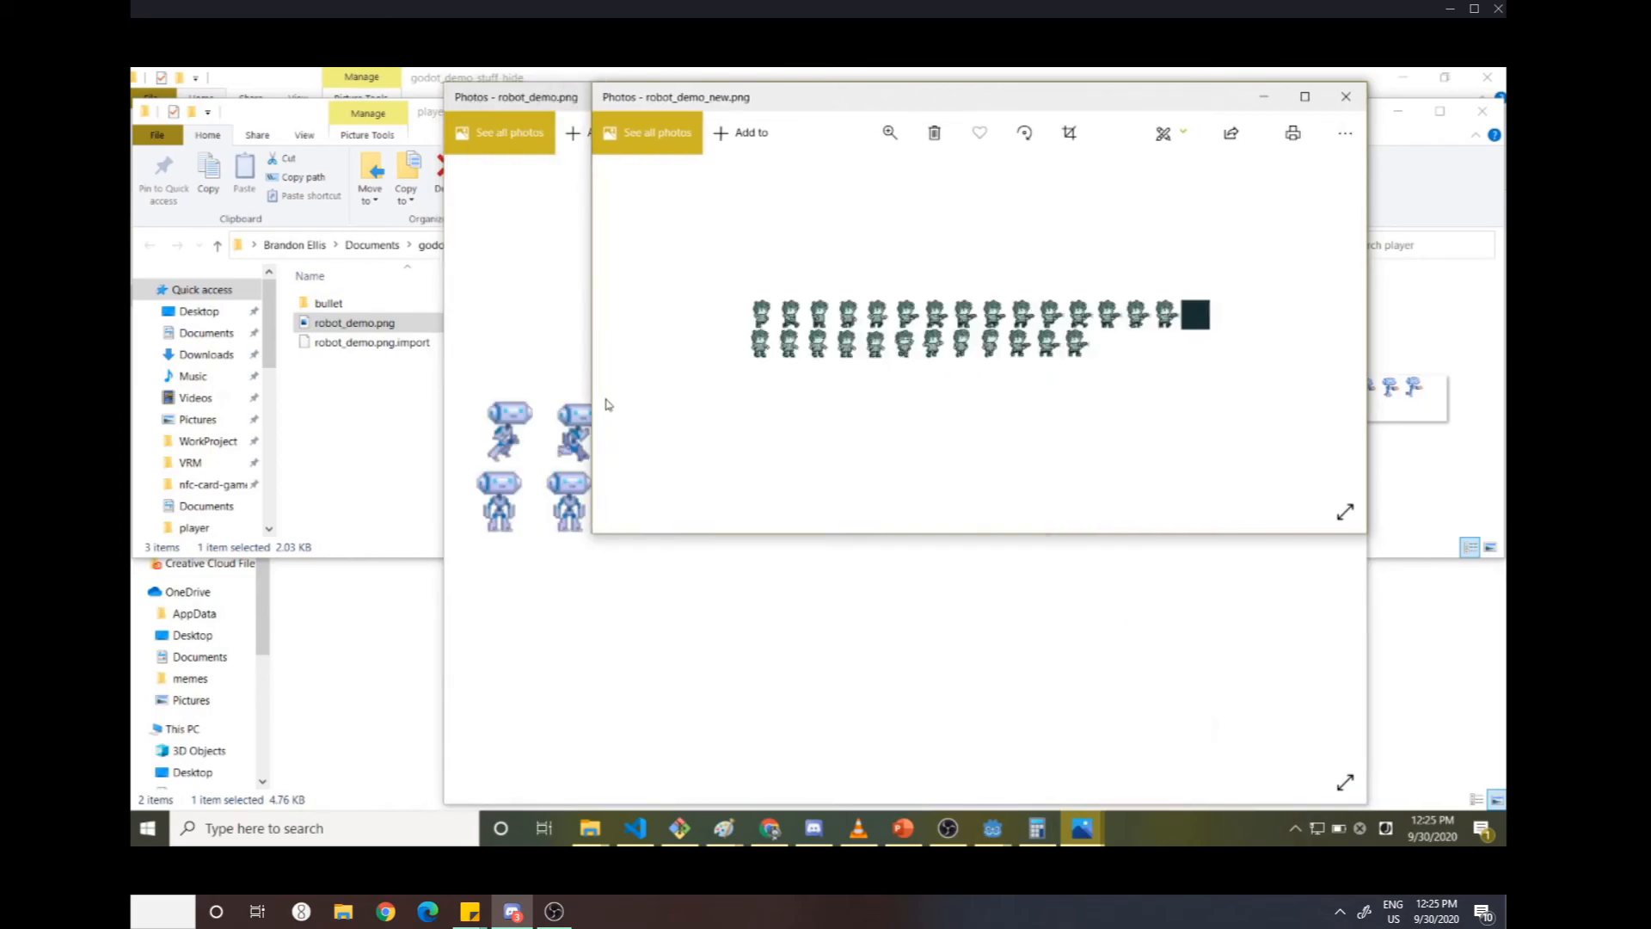
pyautogui.moveTo(935, 96); pyautogui.dragTo(517, 416)
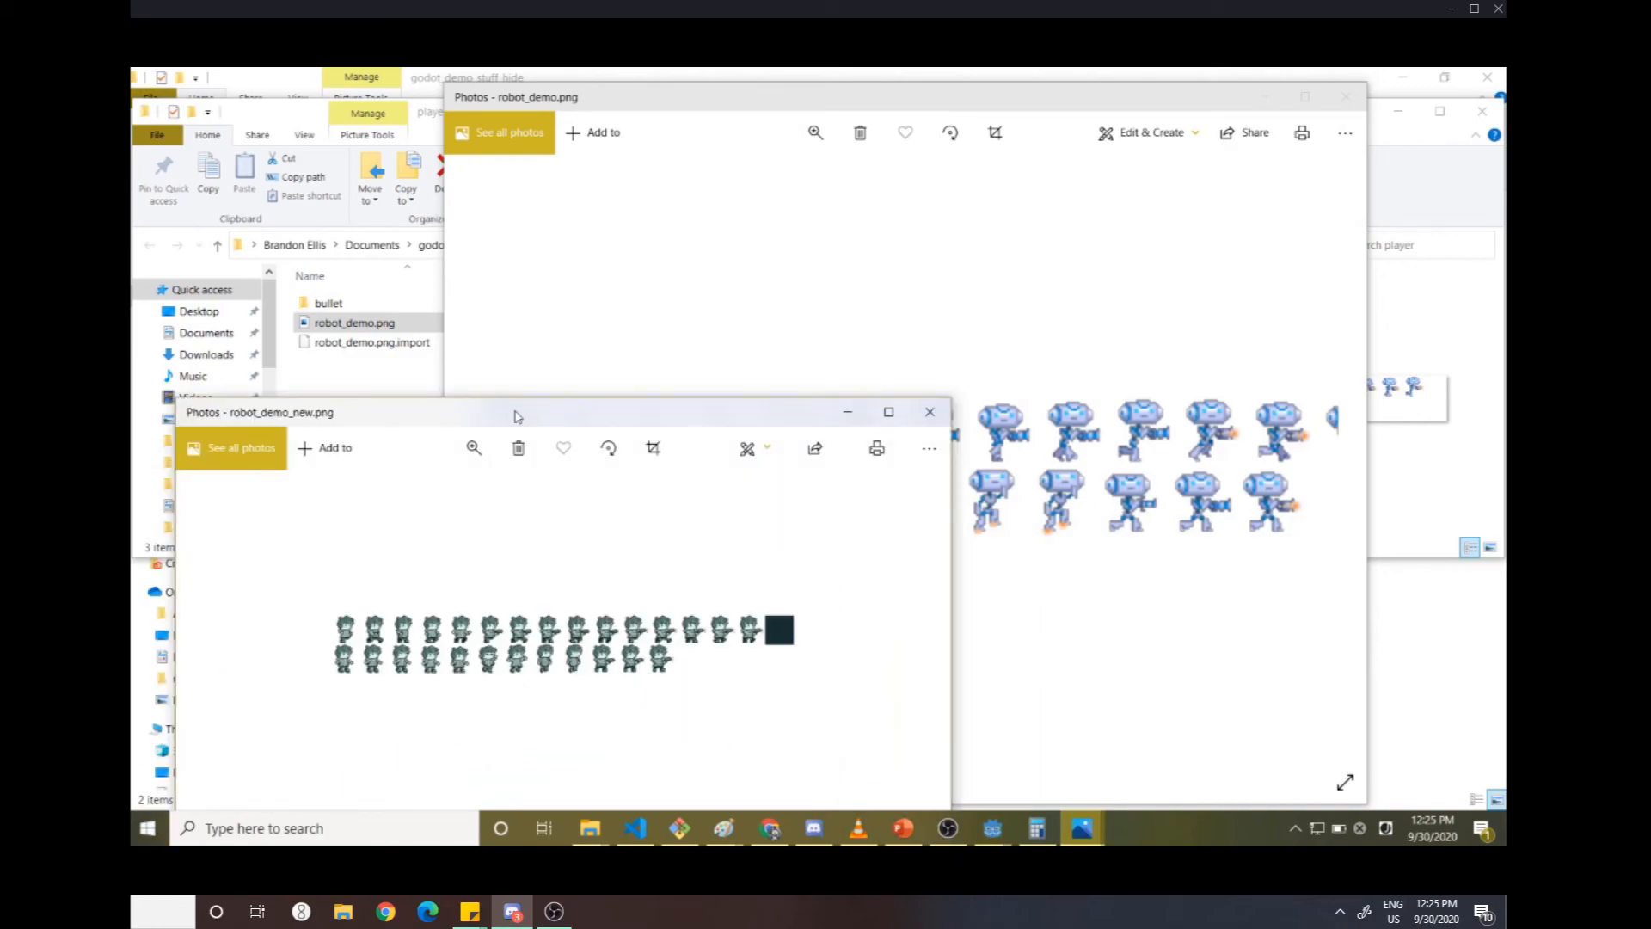
pyautogui.moveTo(518, 416); pyautogui.dragTo(523, 557)
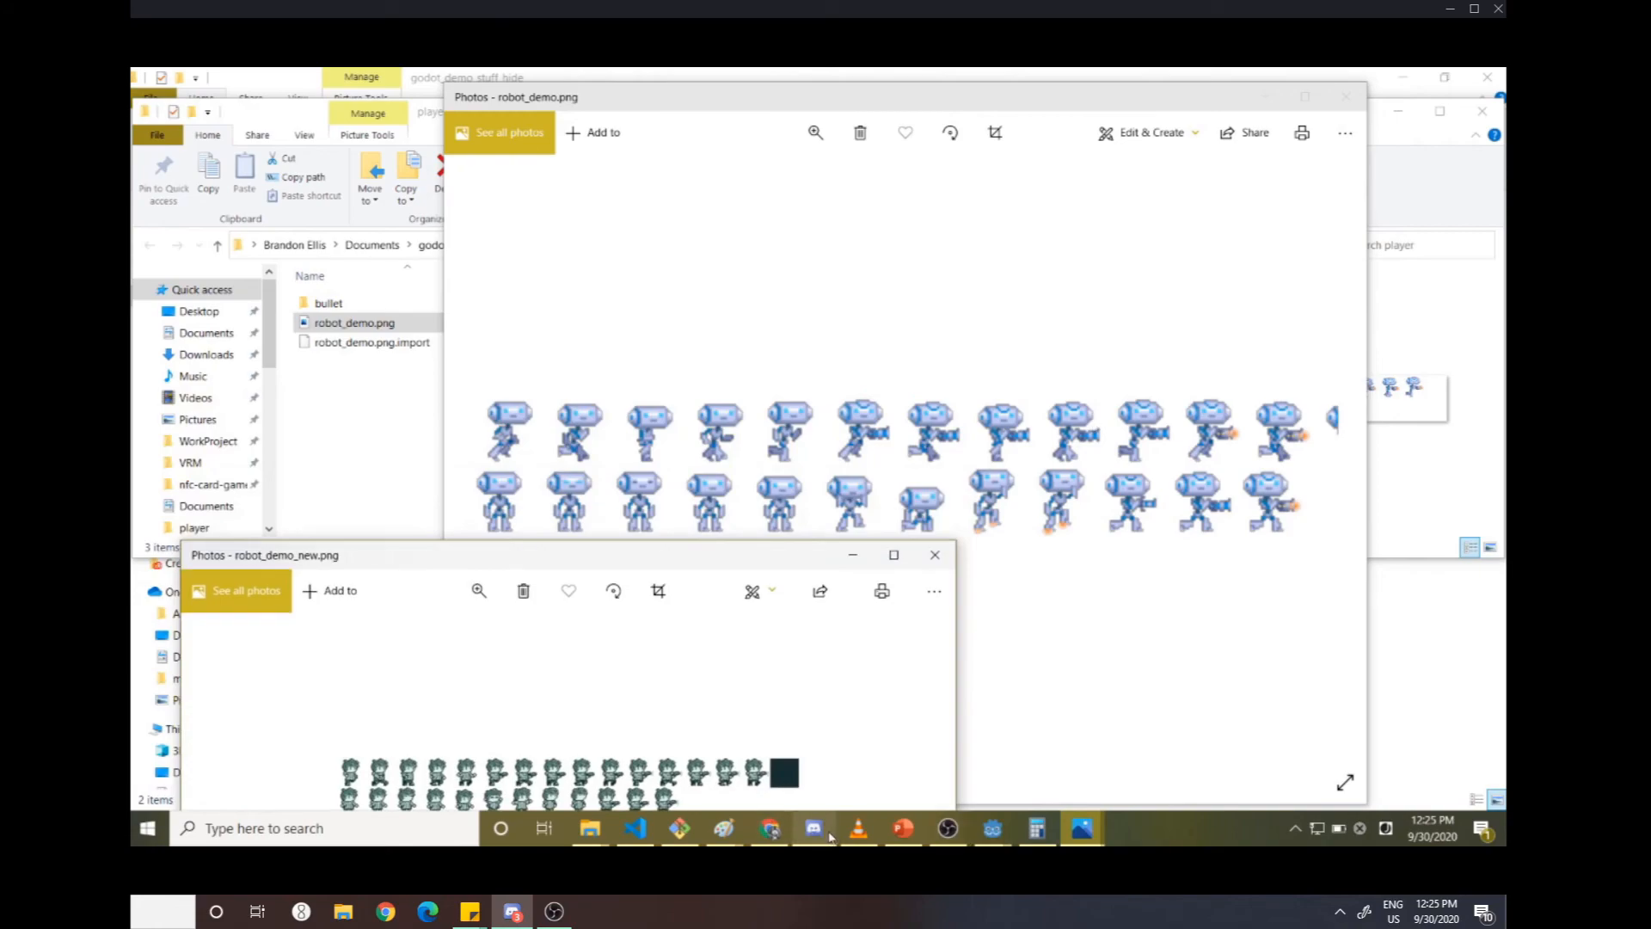
# - Switch to the Godot Platformer 2D project and open its art/player folder in the file manager
pyautogui.click(997, 828)
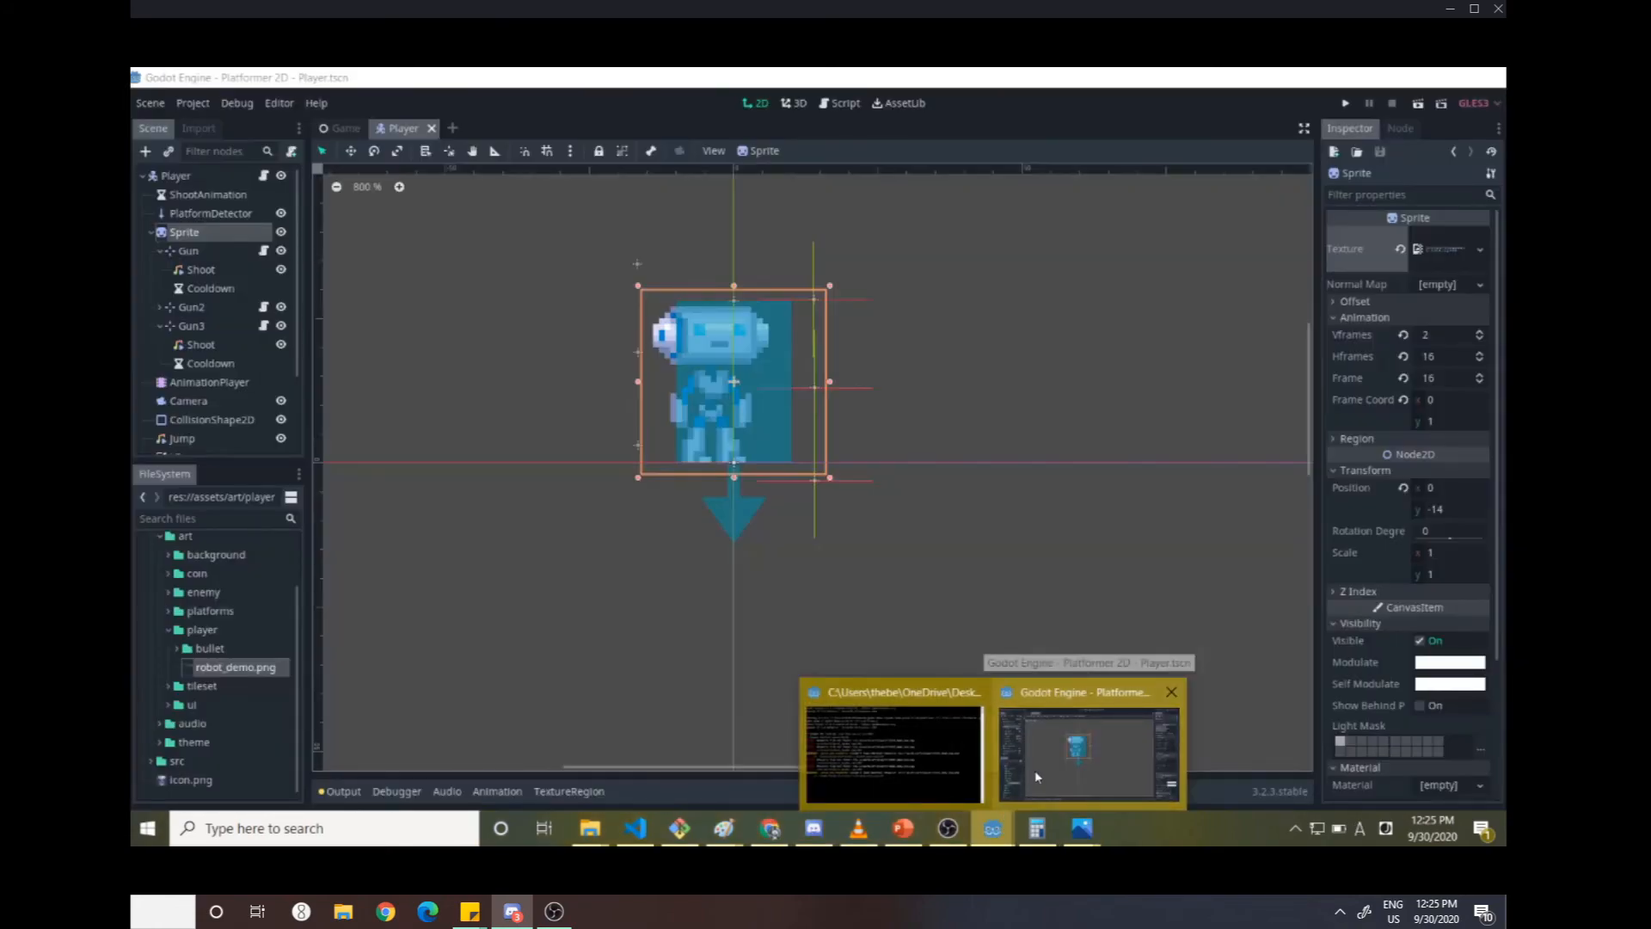
pyautogui.click(1035, 770)
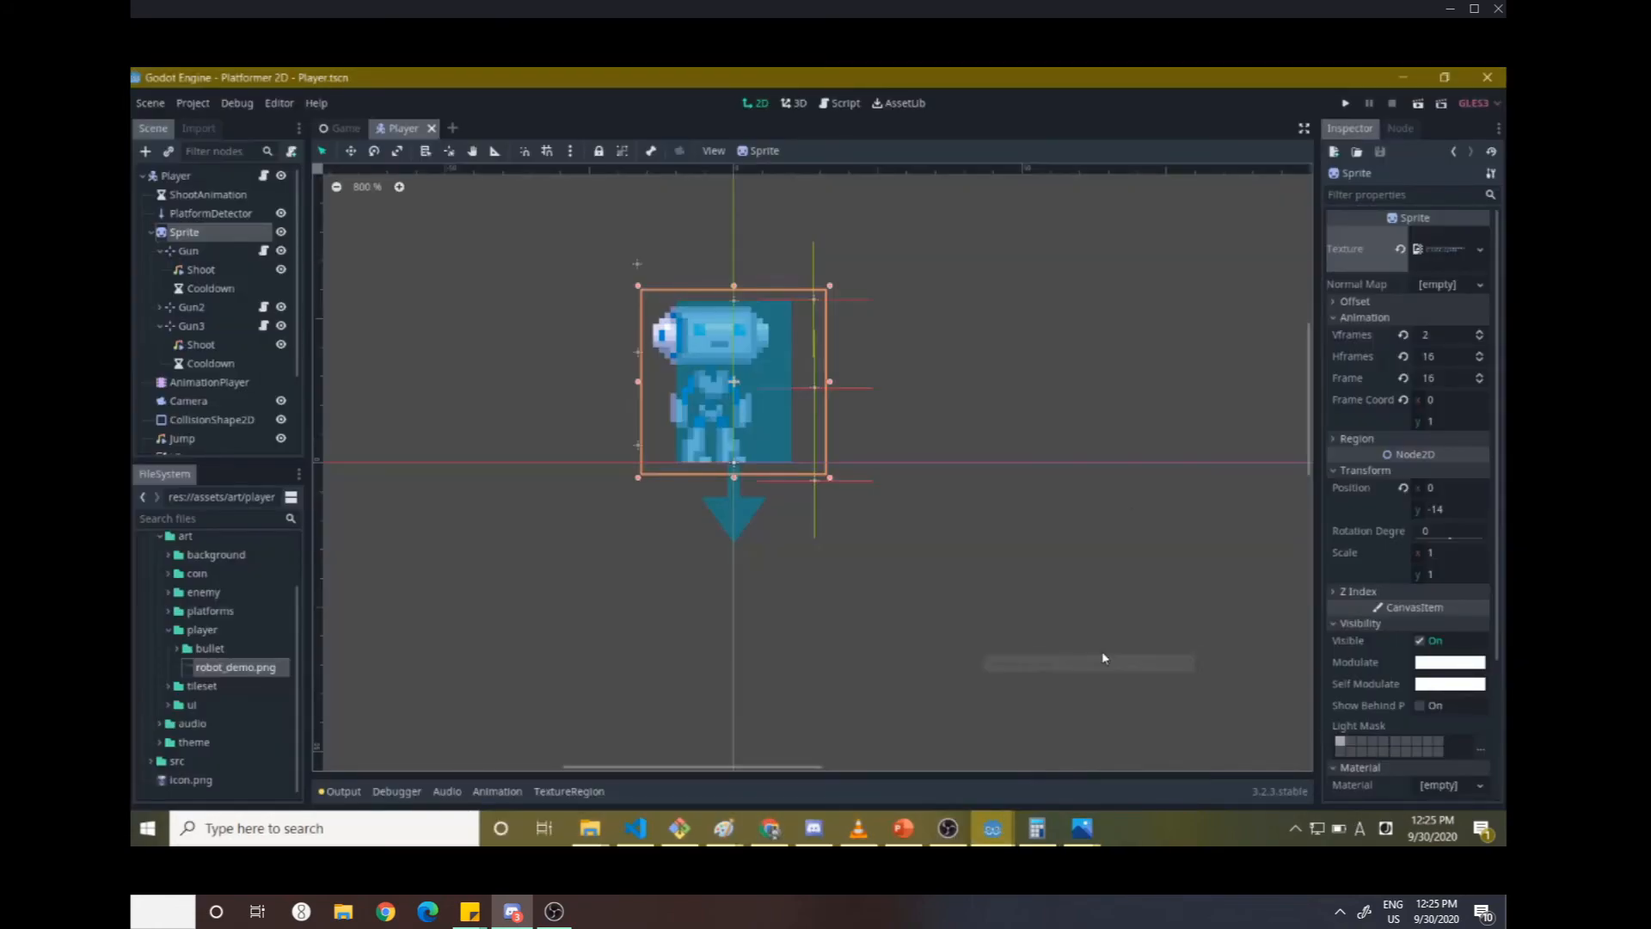
pyautogui.click(184, 520)
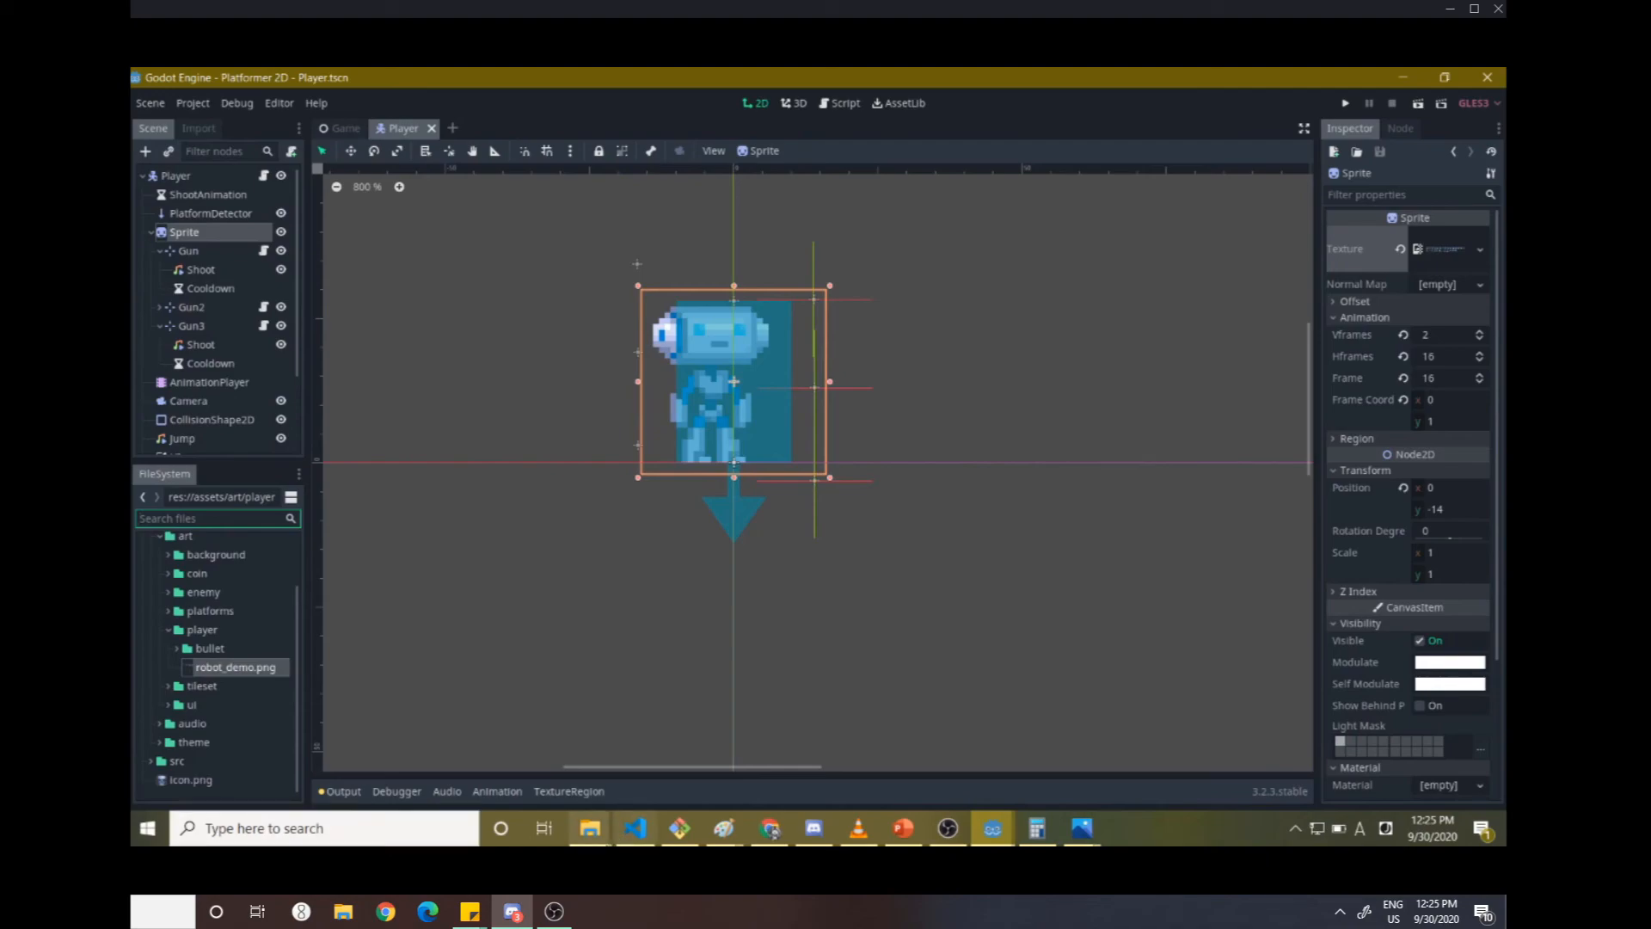
pyautogui.click(600, 832)
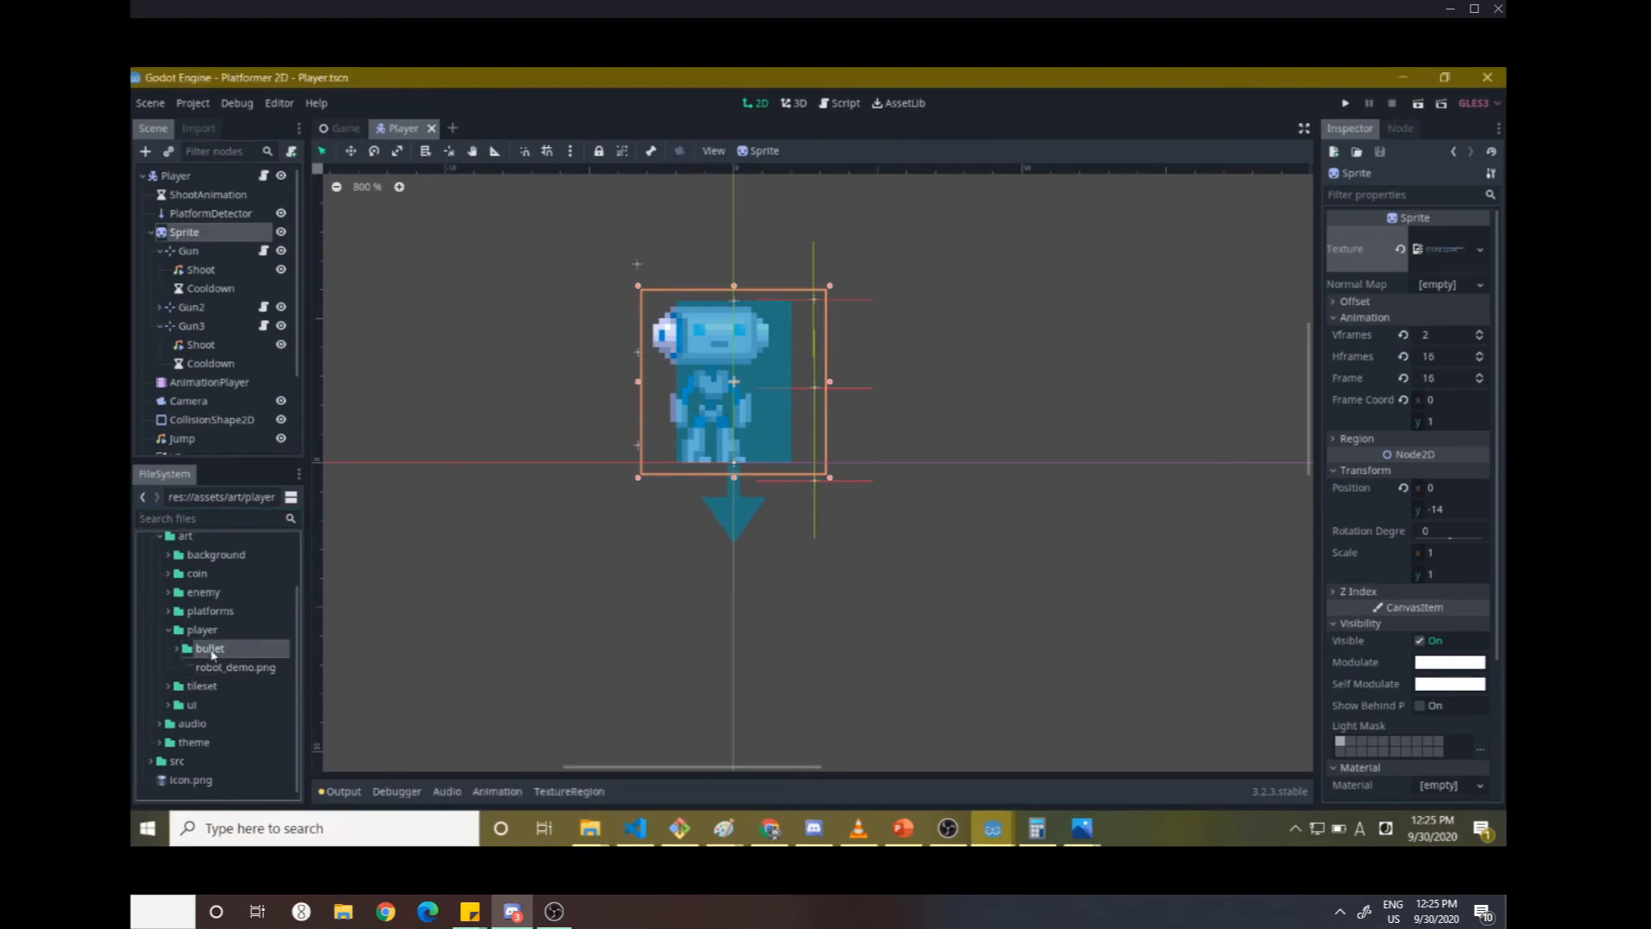
pyautogui.click(207, 630)
pyautogui.rightClick(215, 635)
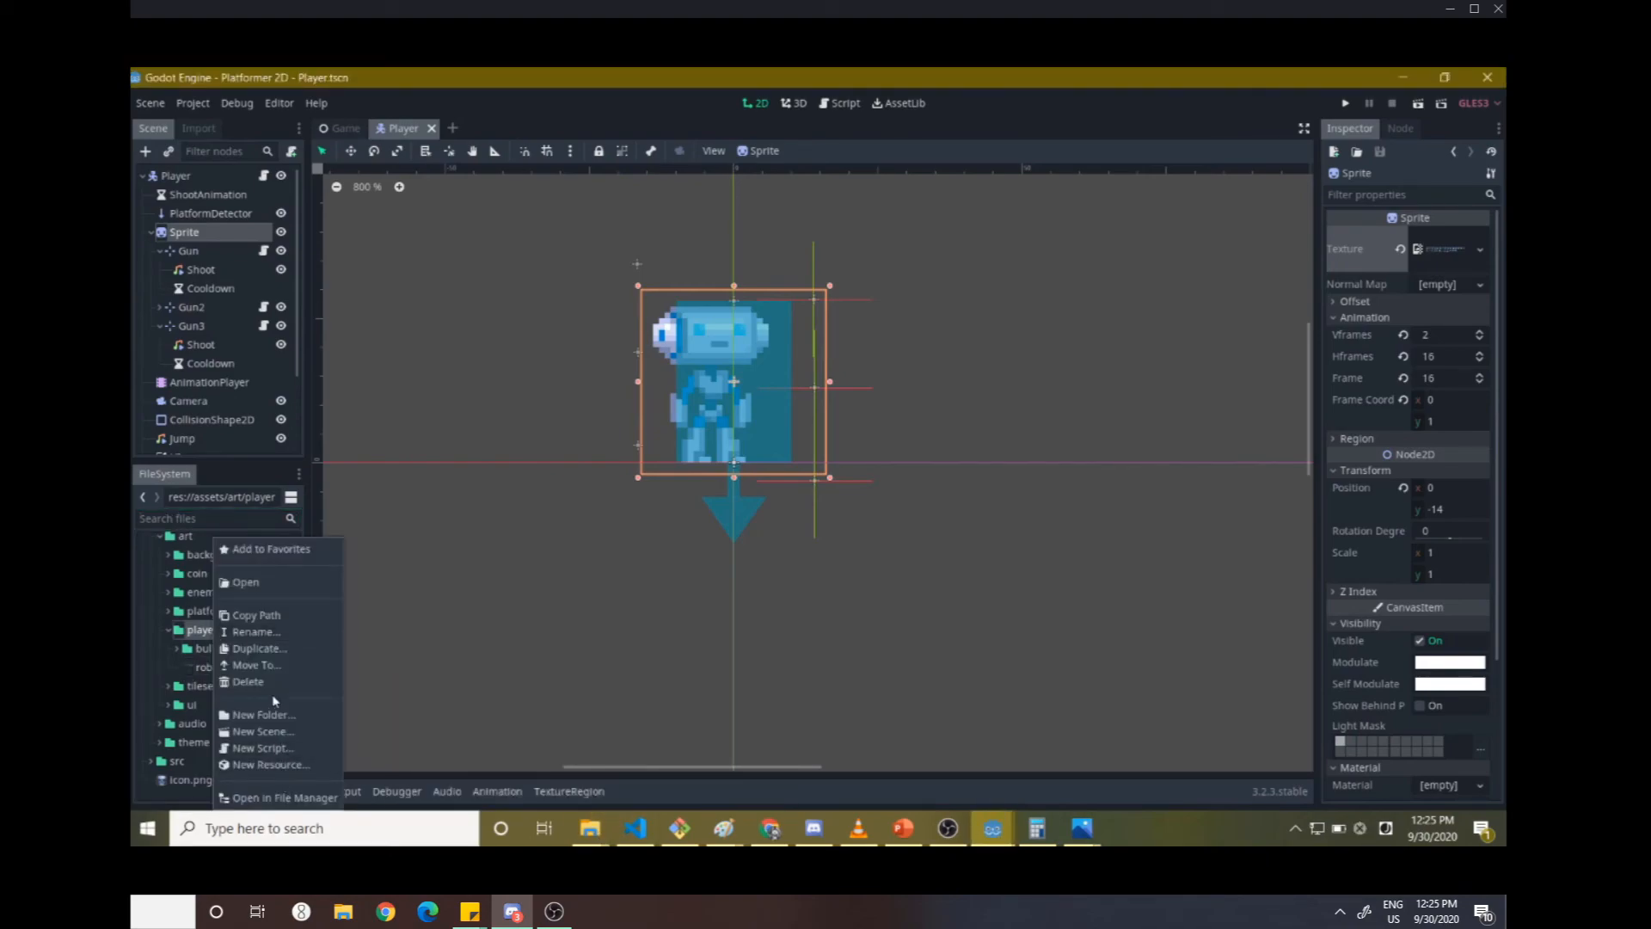
pyautogui.click(276, 799)
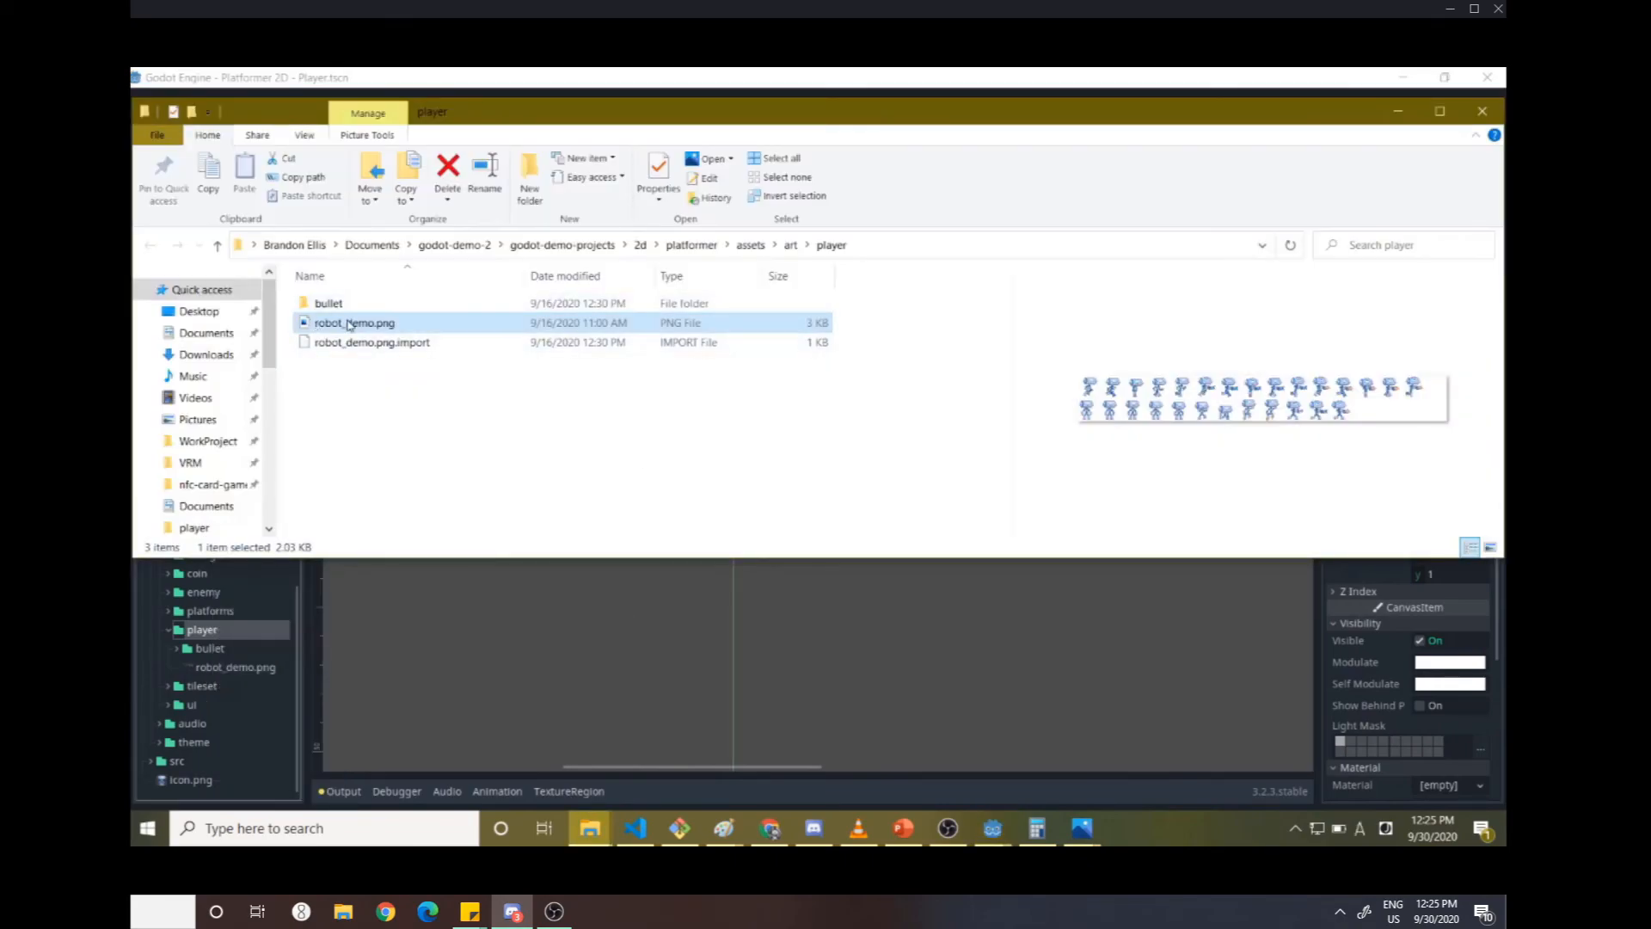
# - Bring up the godot_demo_stuff_hide folder window and move it so the player folder's files stay visible behind it
pyautogui.moveTo(595, 835)
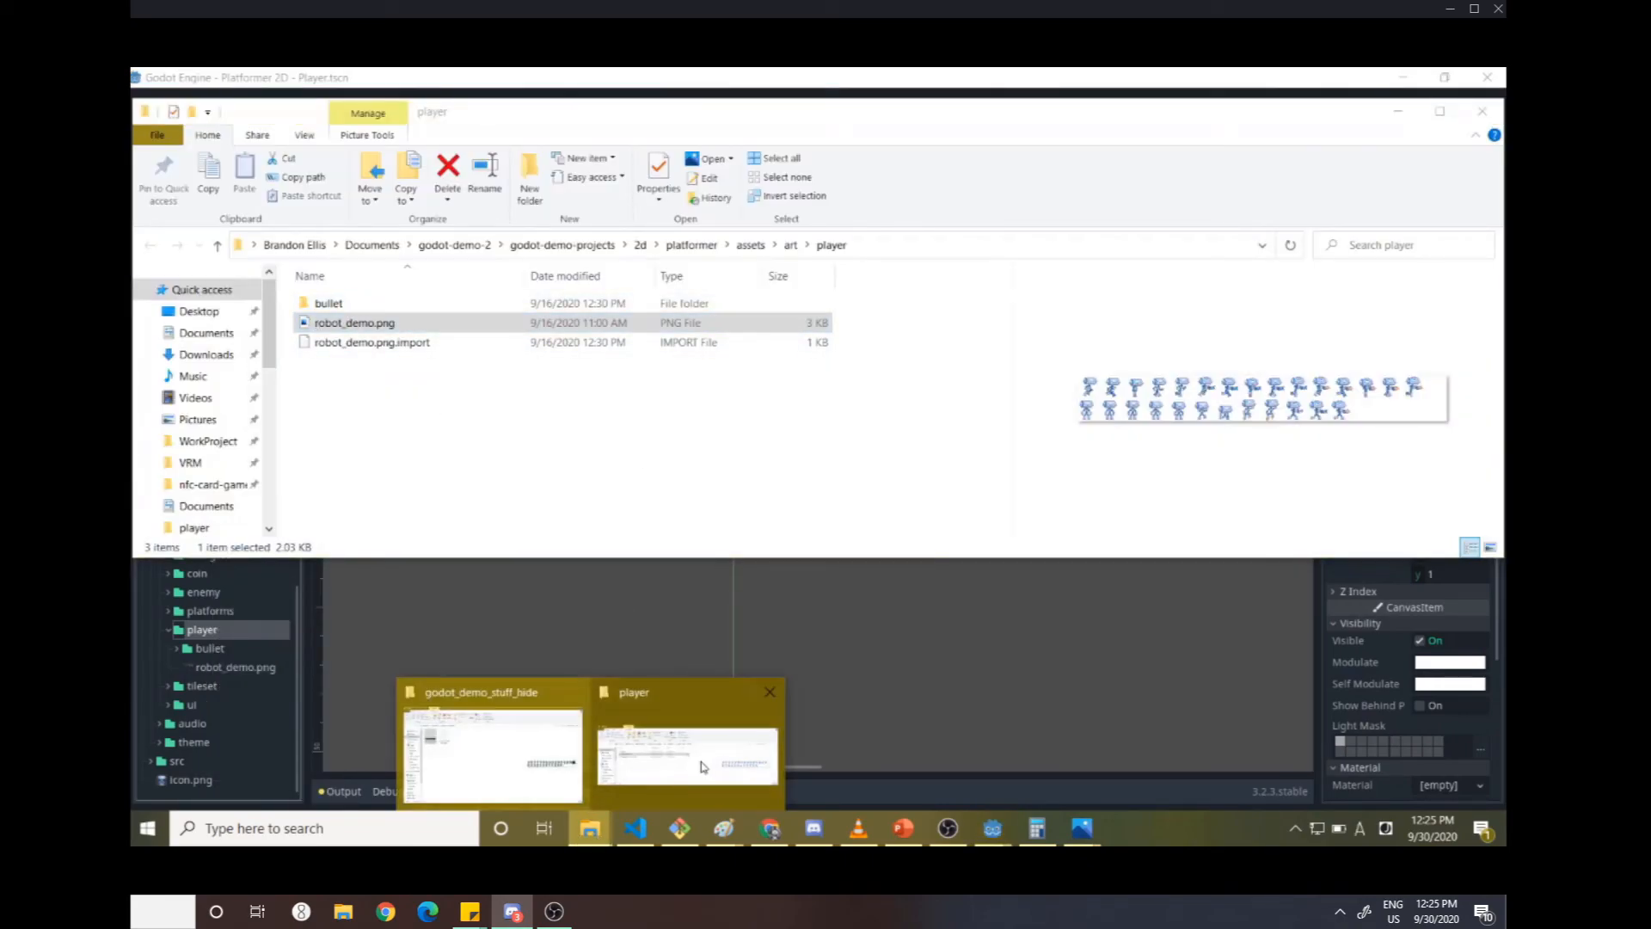
pyautogui.click(488, 747)
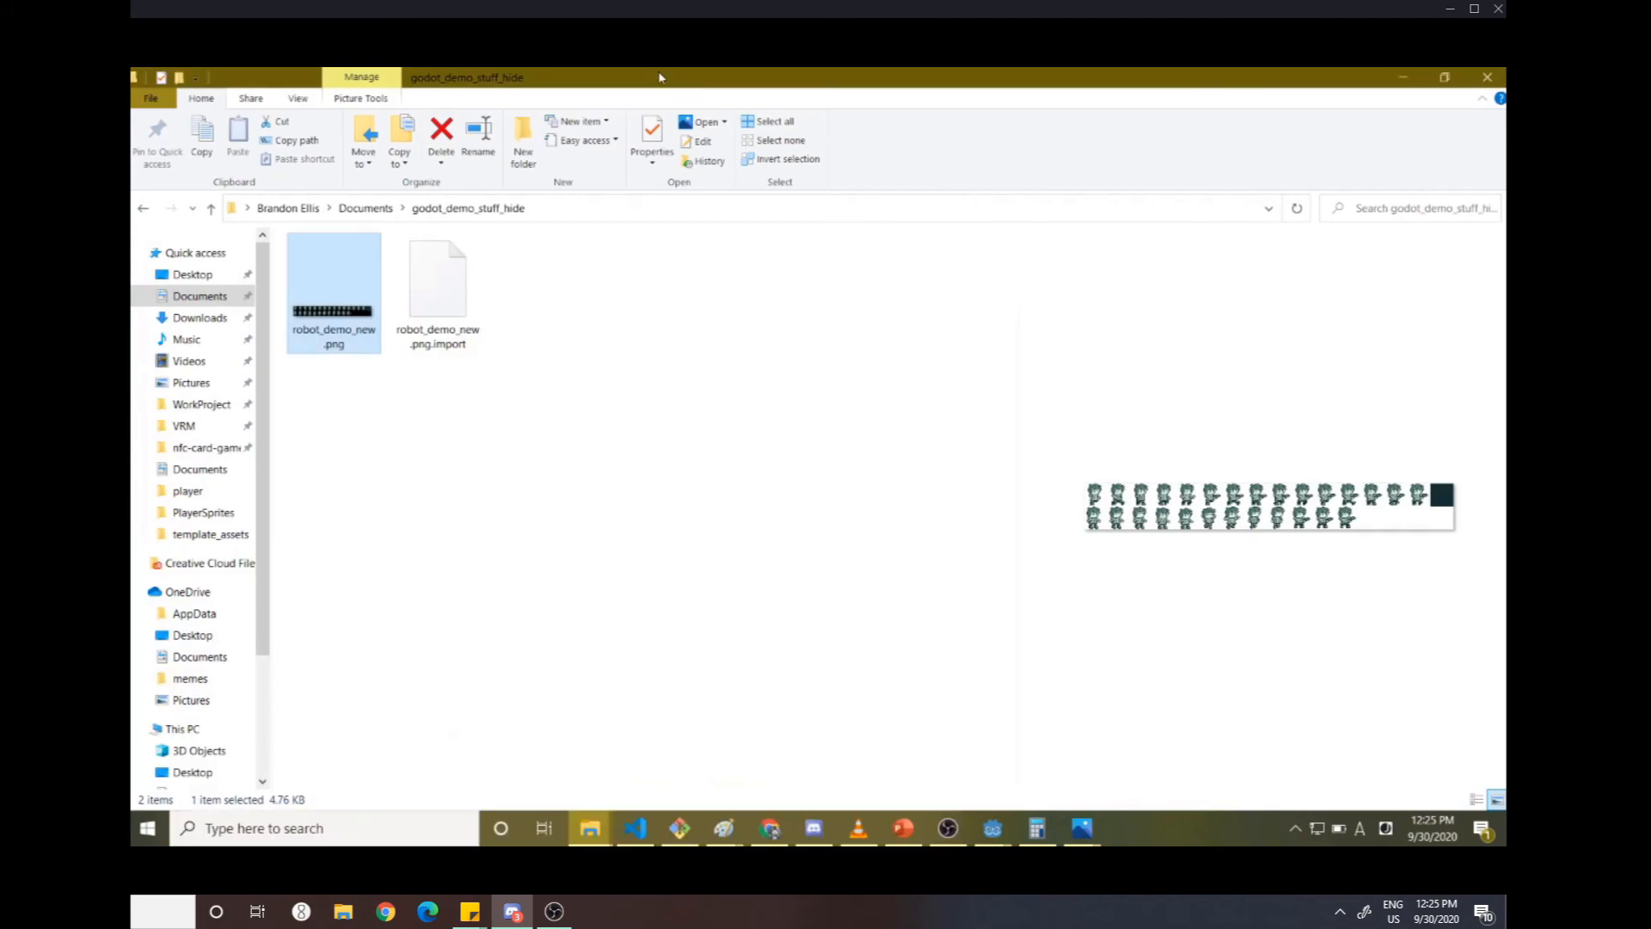
pyautogui.moveTo(666, 81); pyautogui.dragTo(1019, 394)
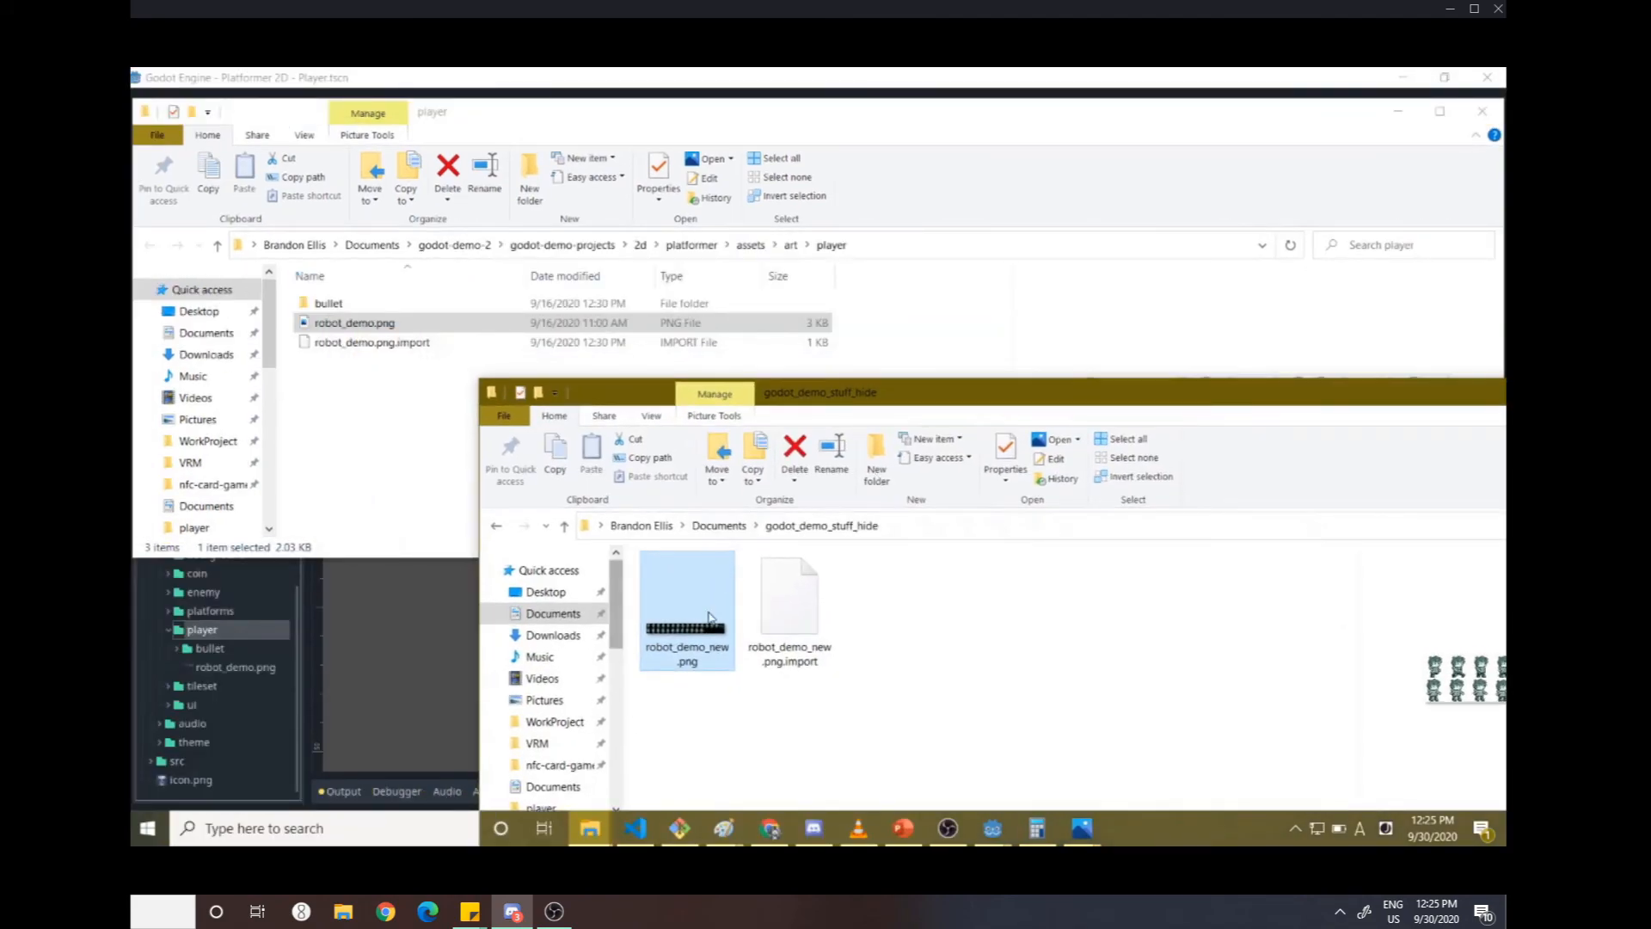
# - Move robot_demo_new.png from the godot_demo_stuff_hide folder into the player folder and delete the original robot_demo.png there
pyautogui.moveTo(709, 616); pyautogui.dragTo(391, 412)
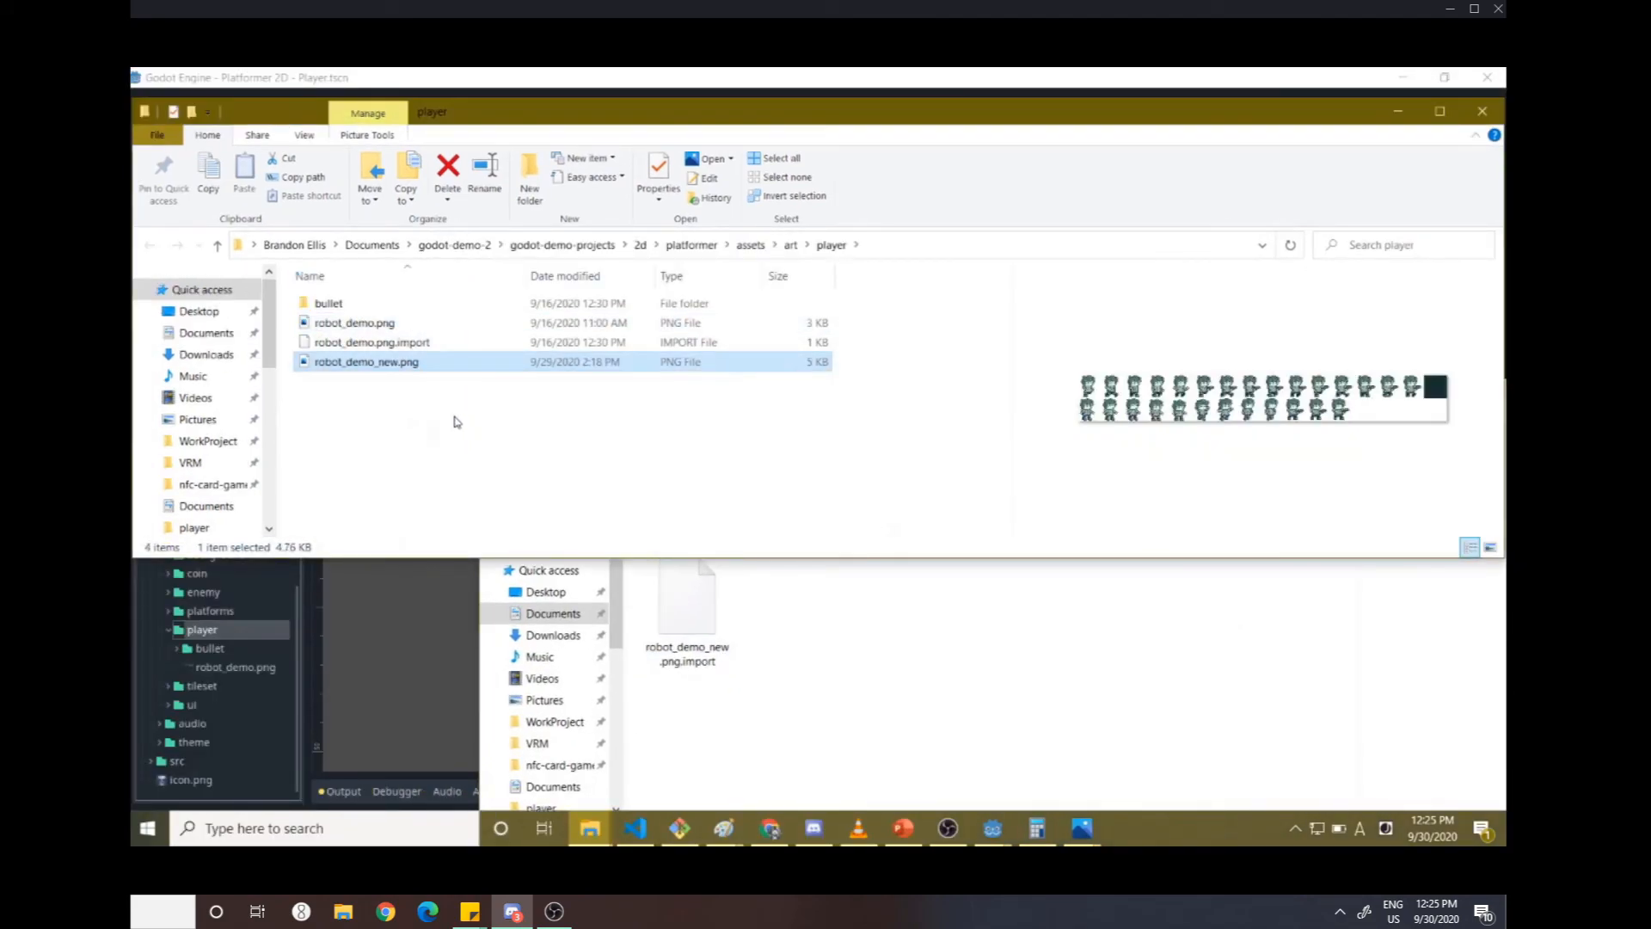
pyautogui.click(434, 325)
pyautogui.press('Delete')
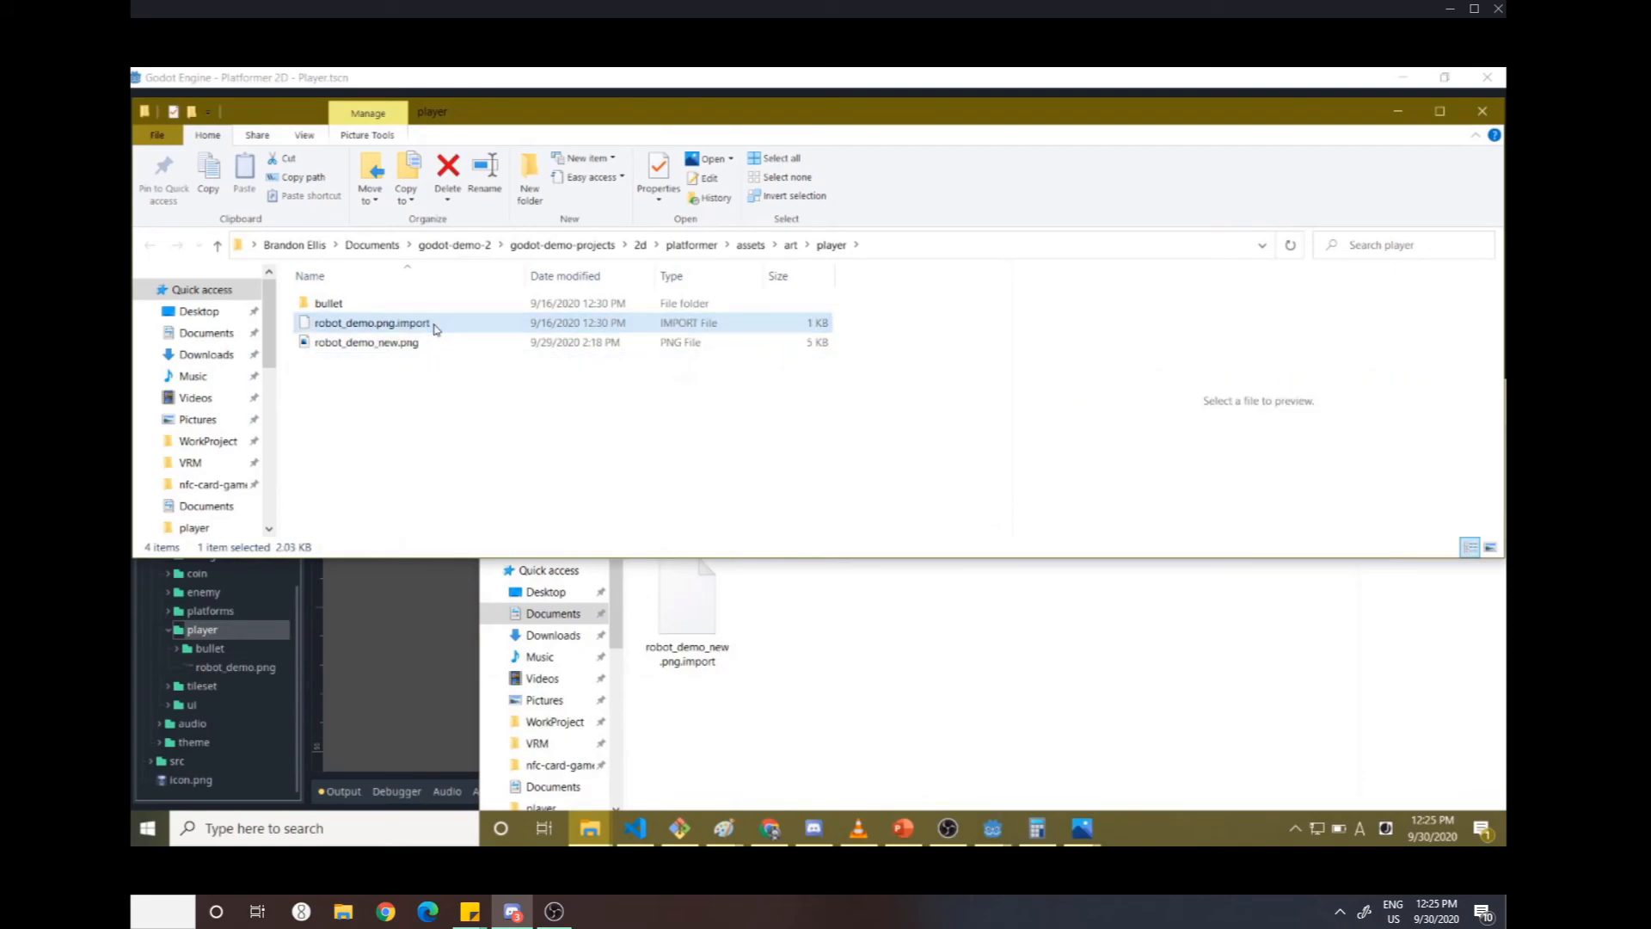
# - Rename robot_demo_new.png in the player folder as robot_demo.png and delete the old robot_demo.png.import file
pyautogui.click(415, 344)
pyautogui.click(413, 344)
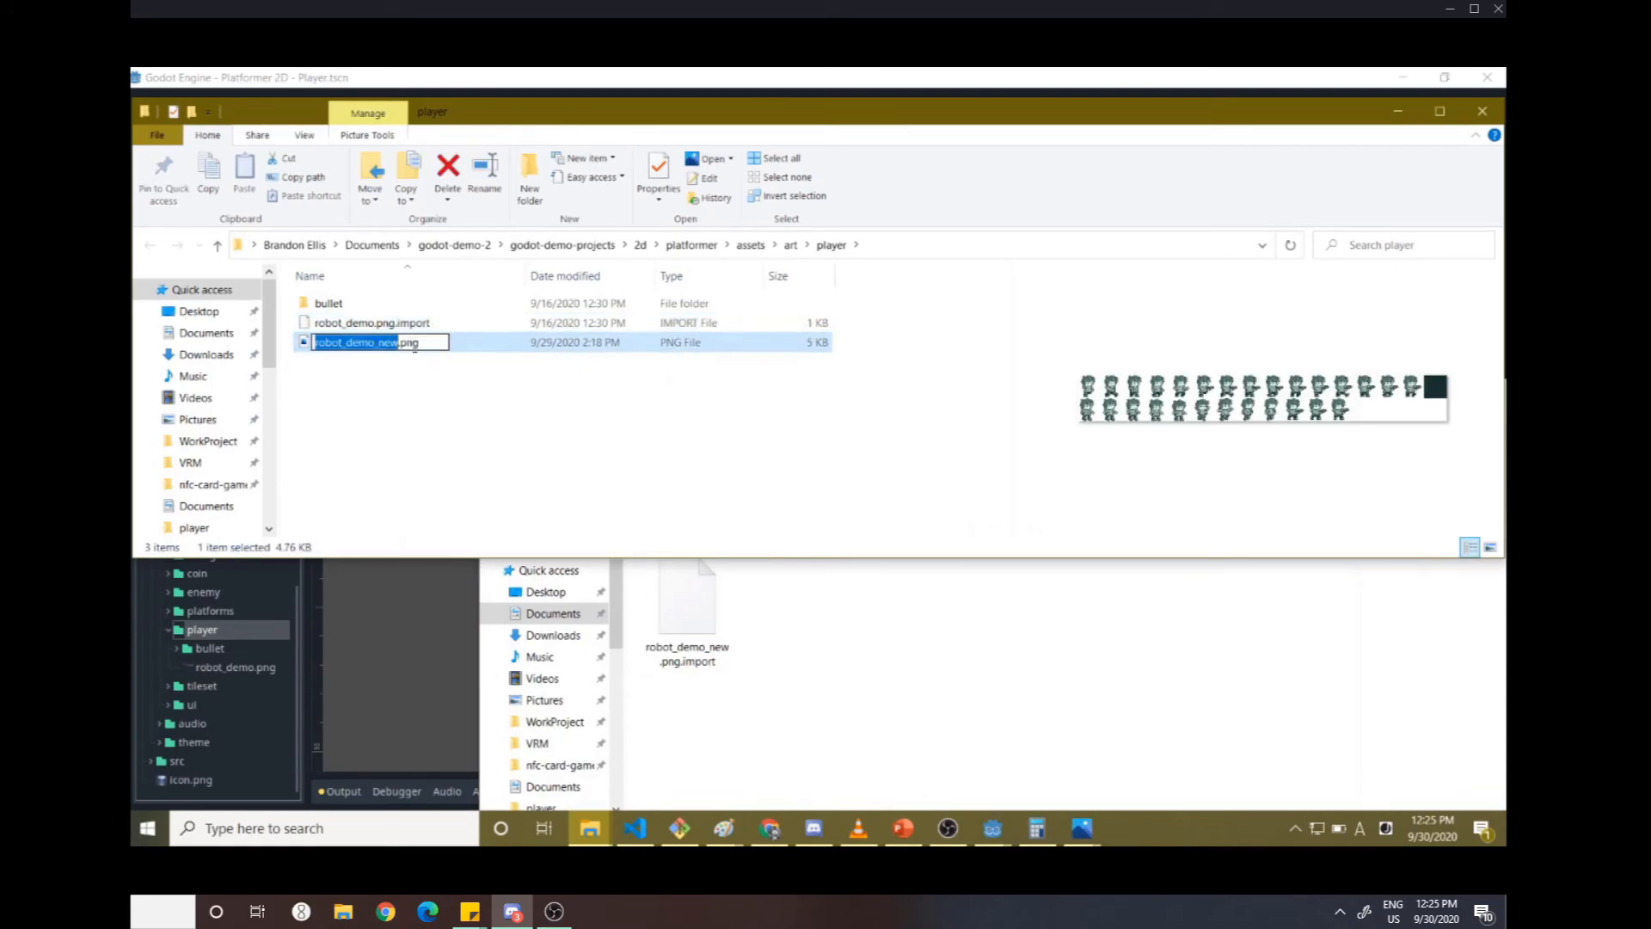
pyautogui.click(392, 342)
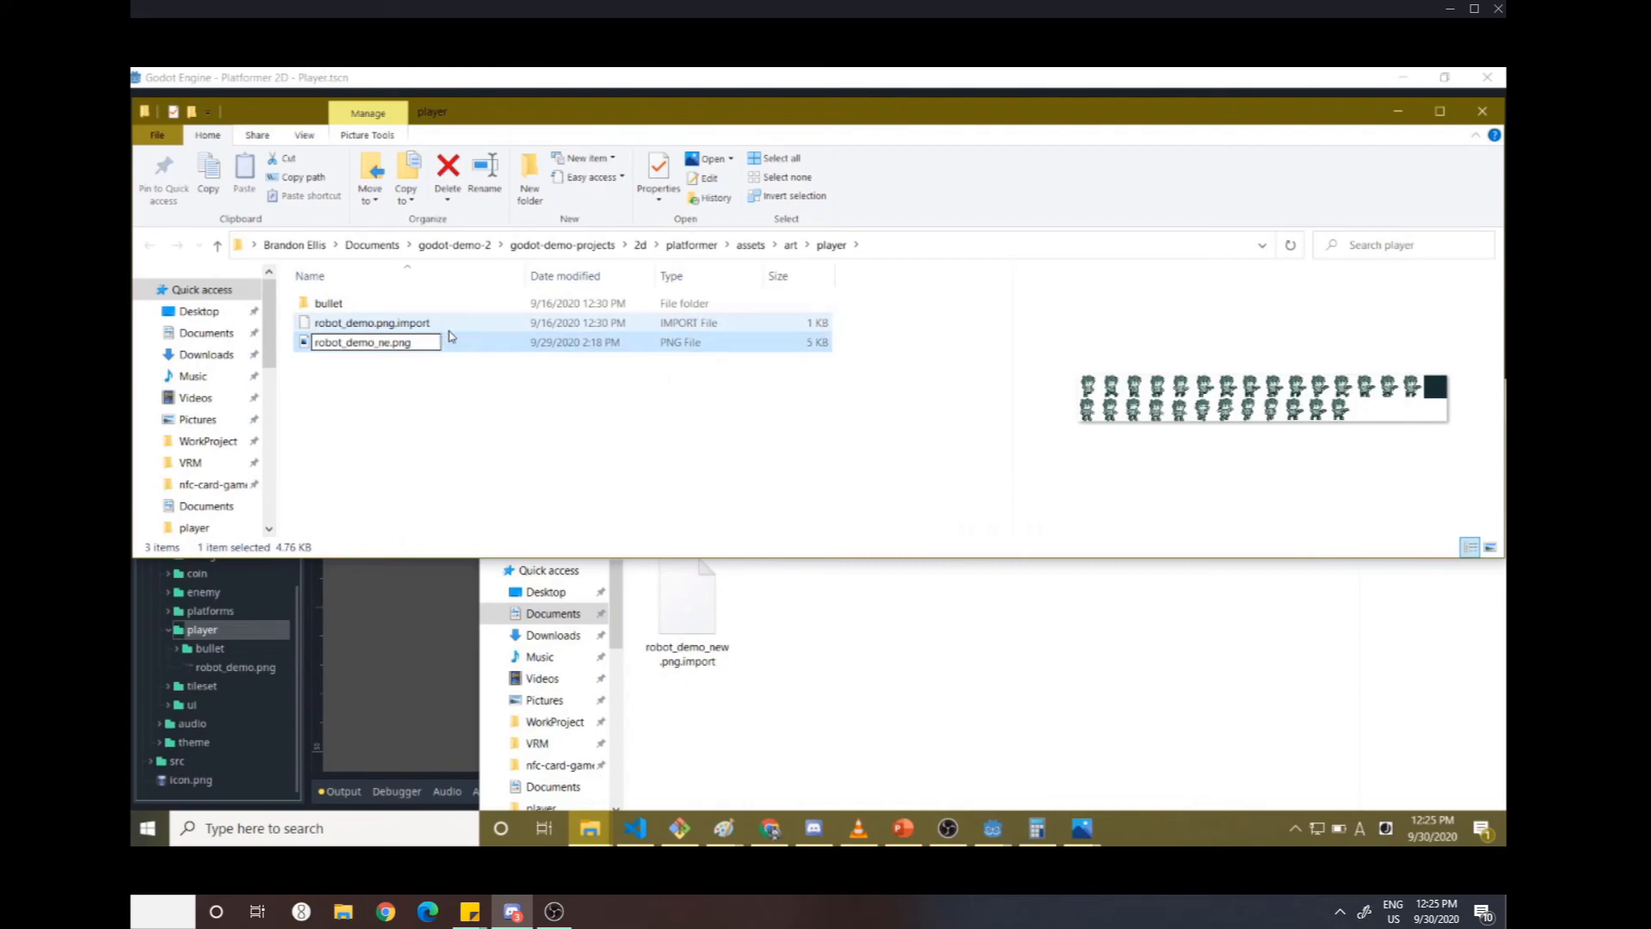
pyautogui.press('Return')
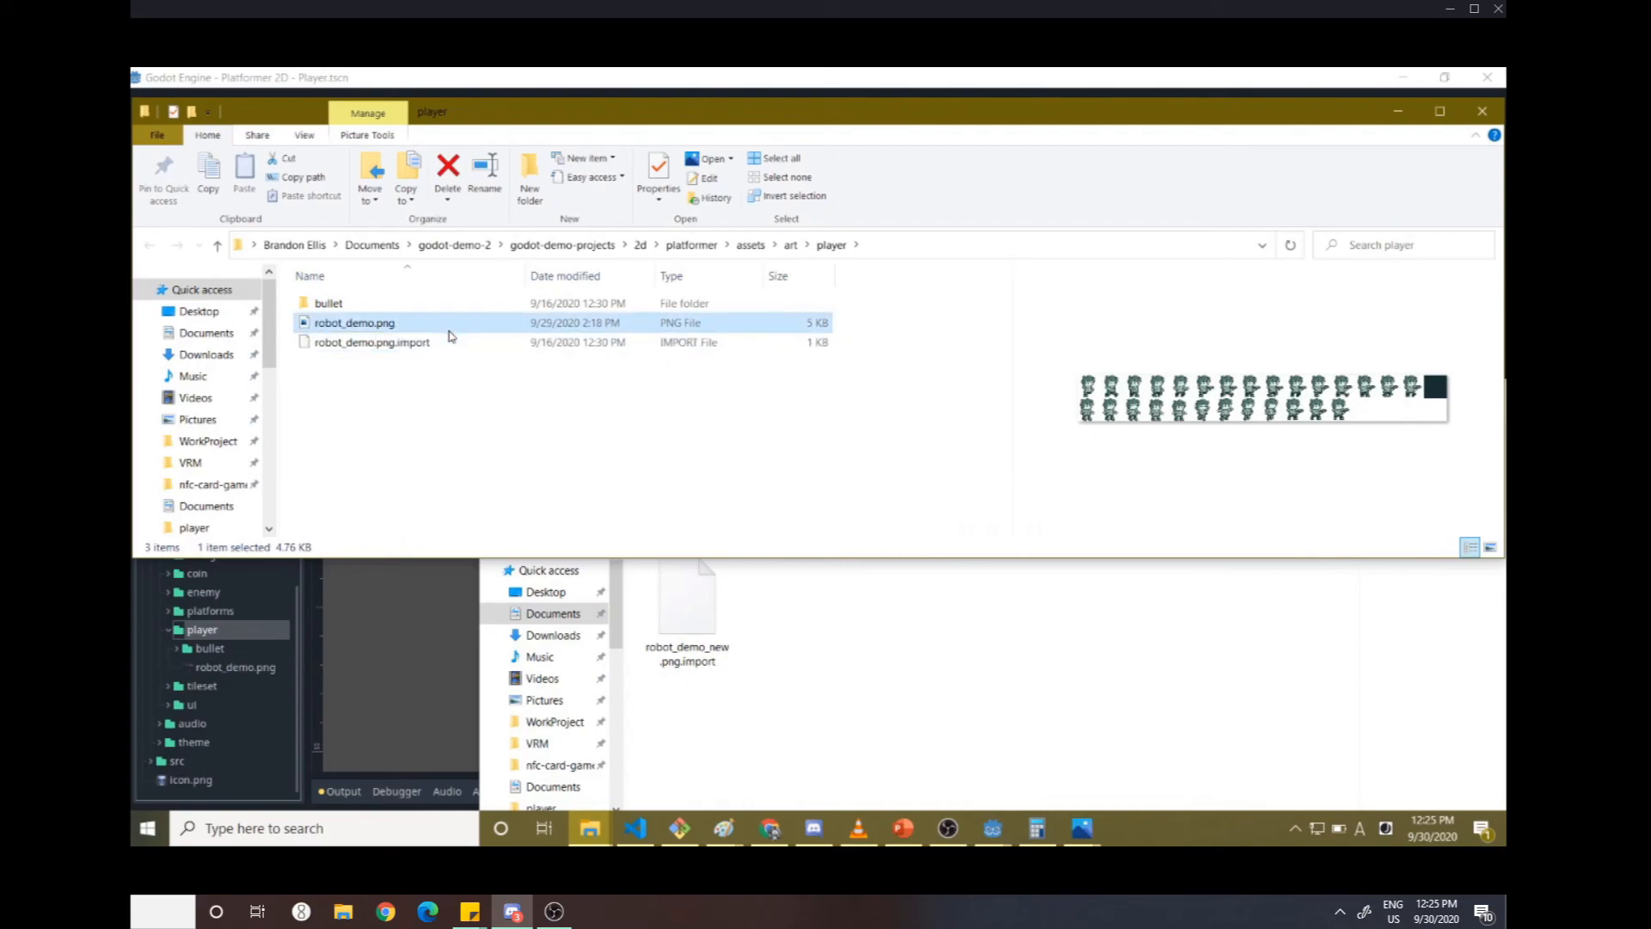
pyautogui.click(406, 344)
pyautogui.press('Delete')
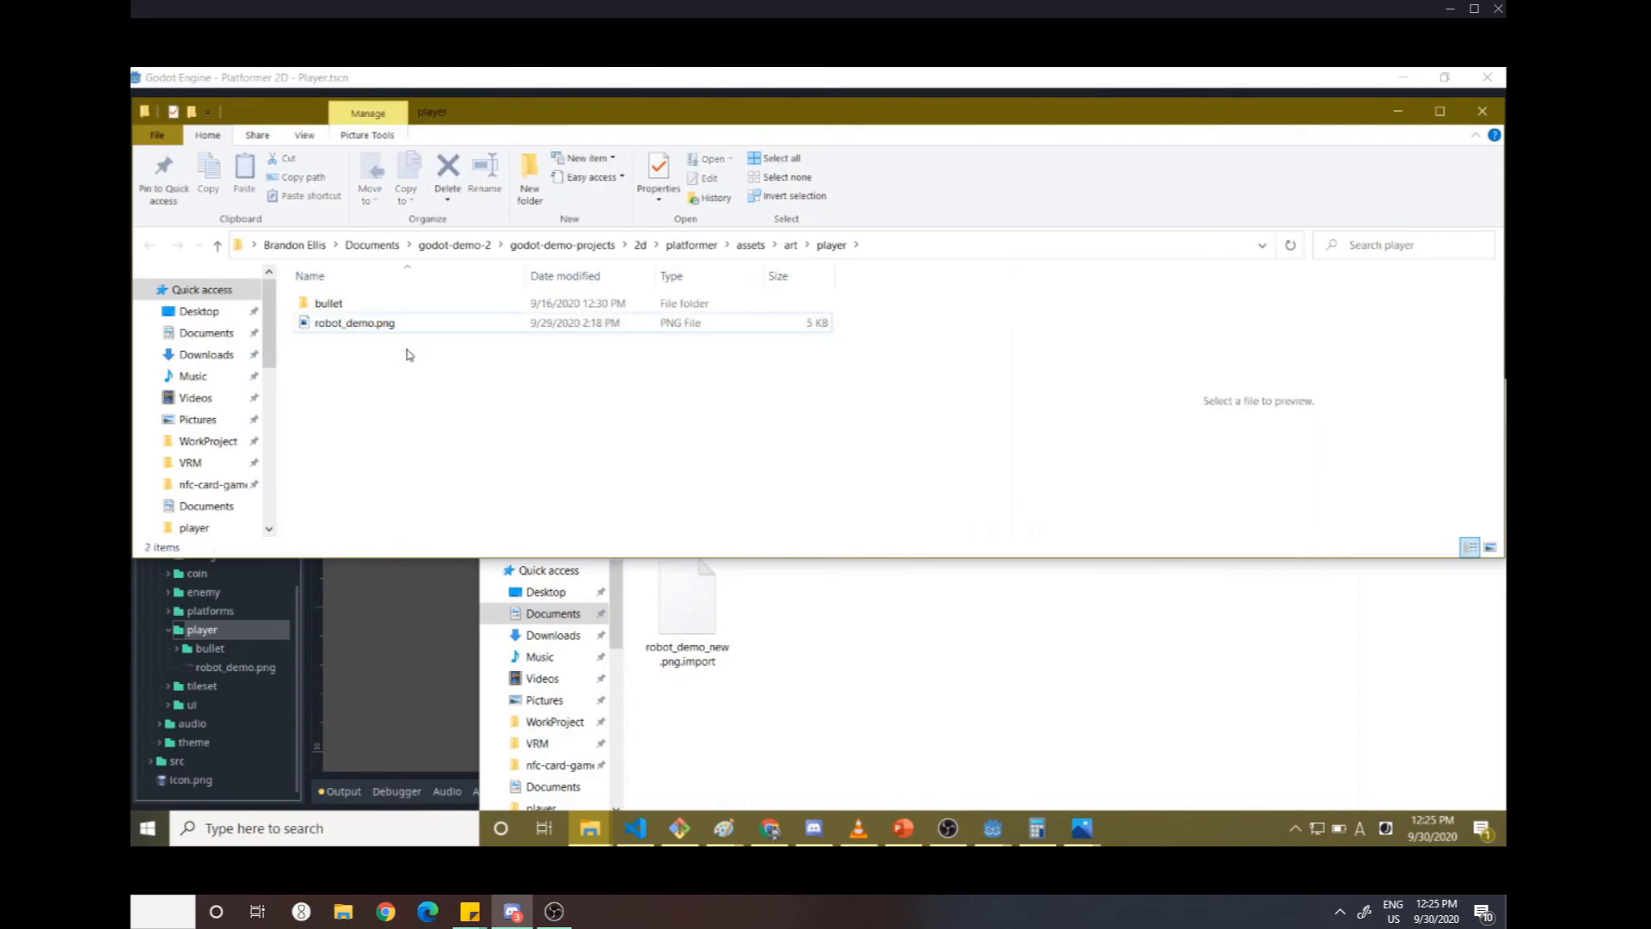
# - Switch to Godot, run the Platformer 2D project, and move and jump the character in both directions to check the new sprites
pyautogui.click(391, 628)
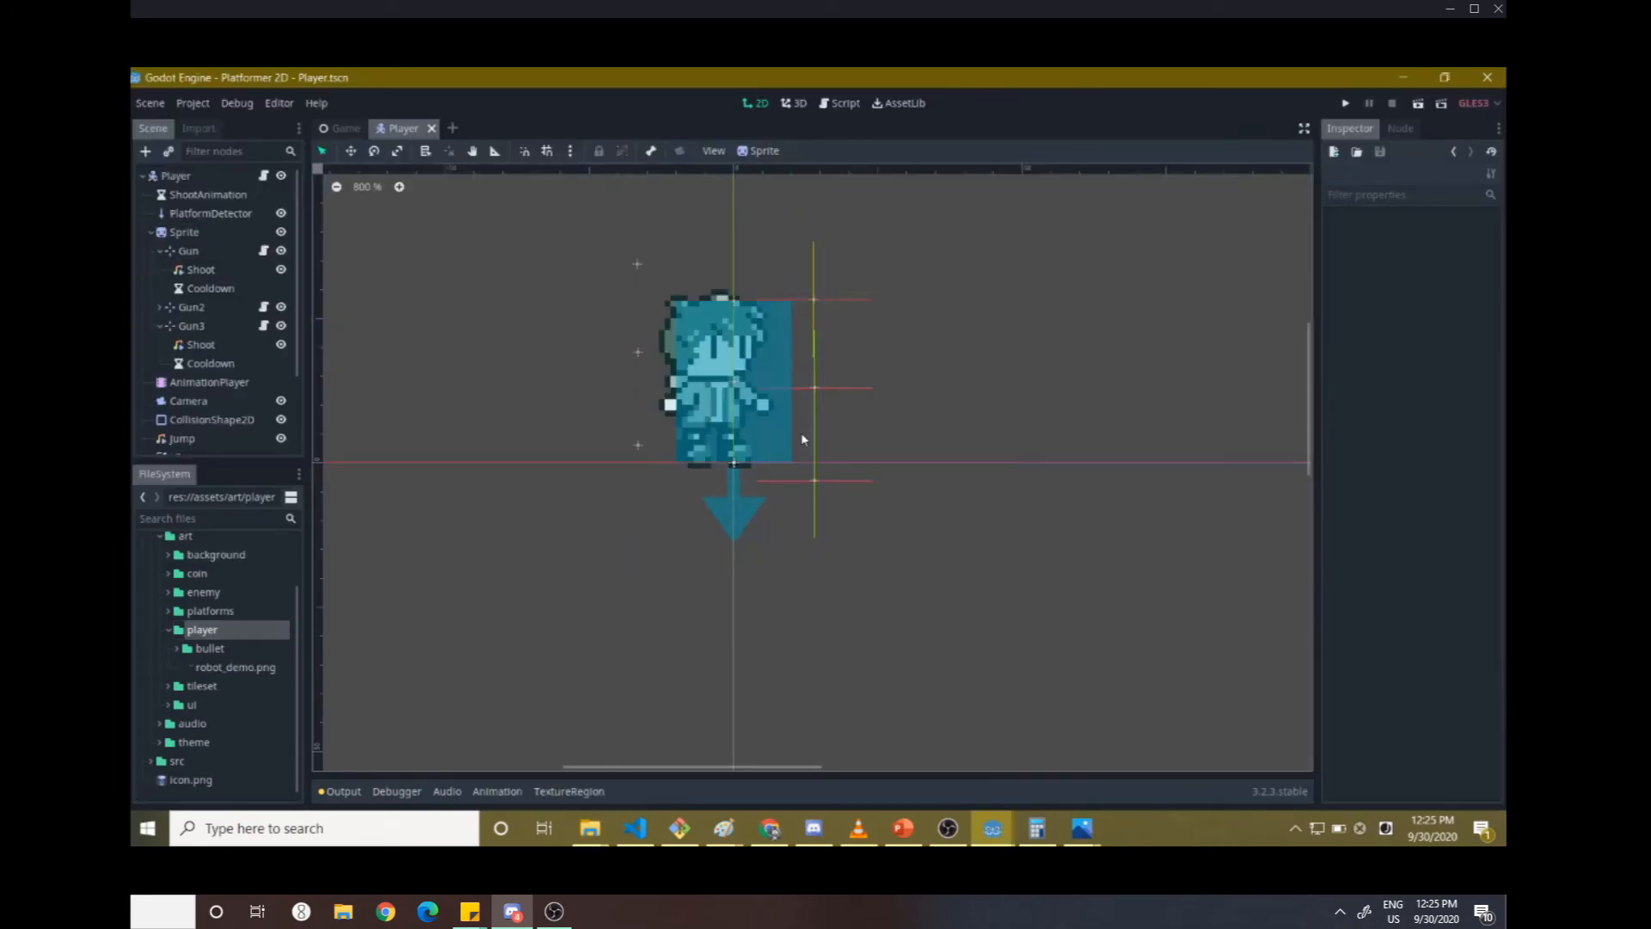
pyautogui.click(1341, 104)
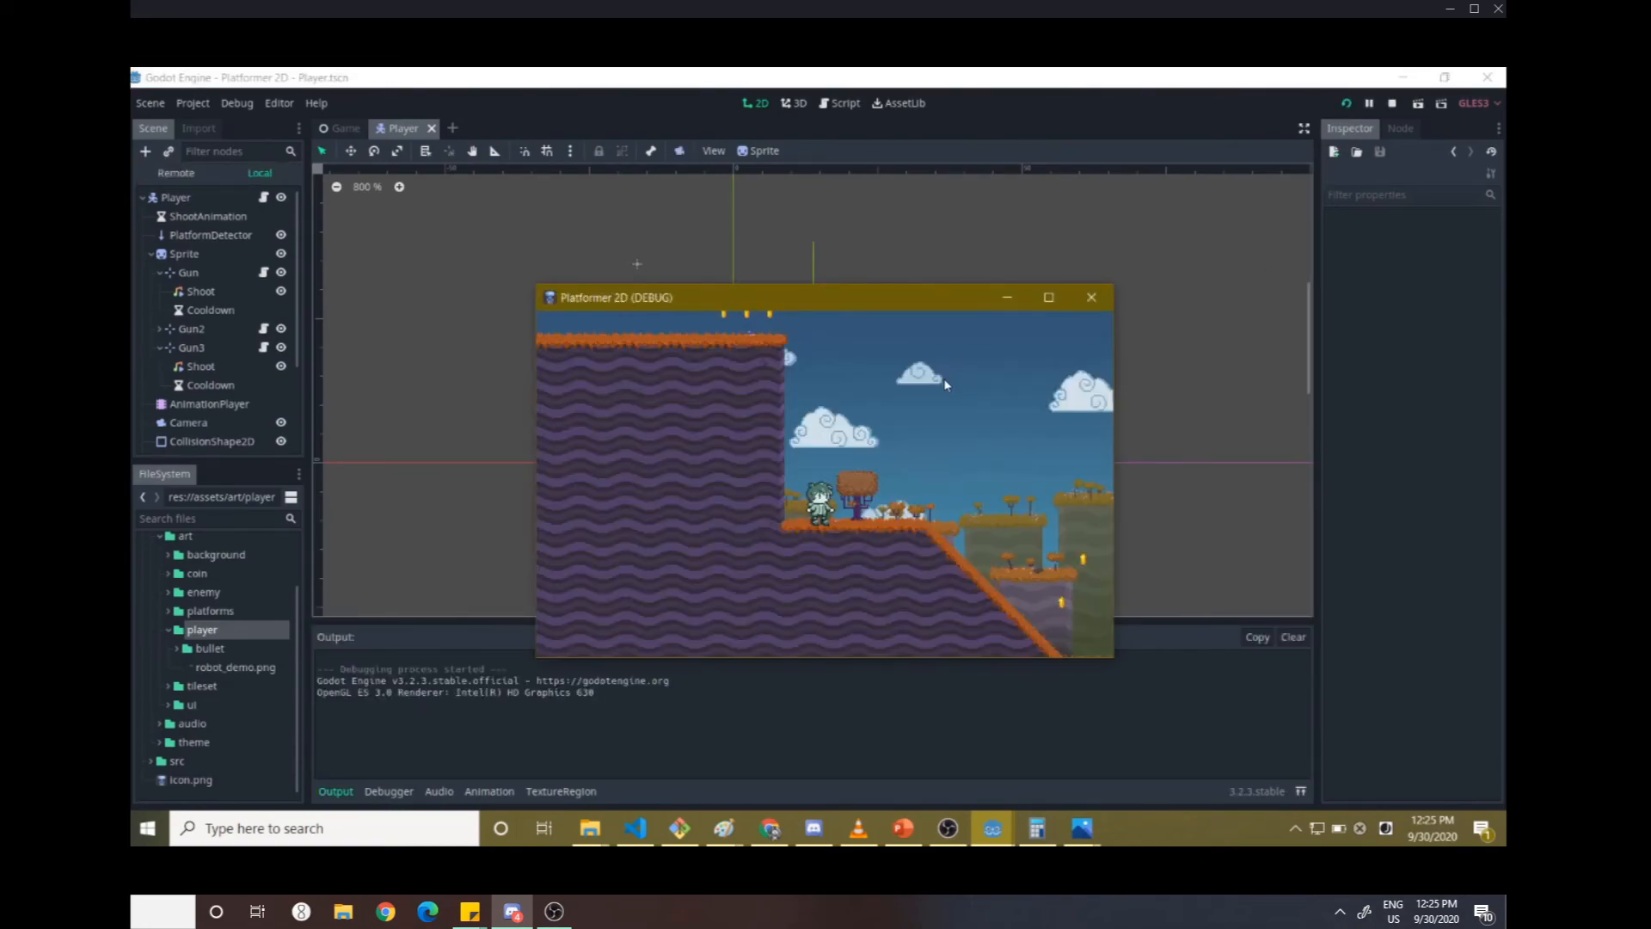
pyautogui.press('Right')
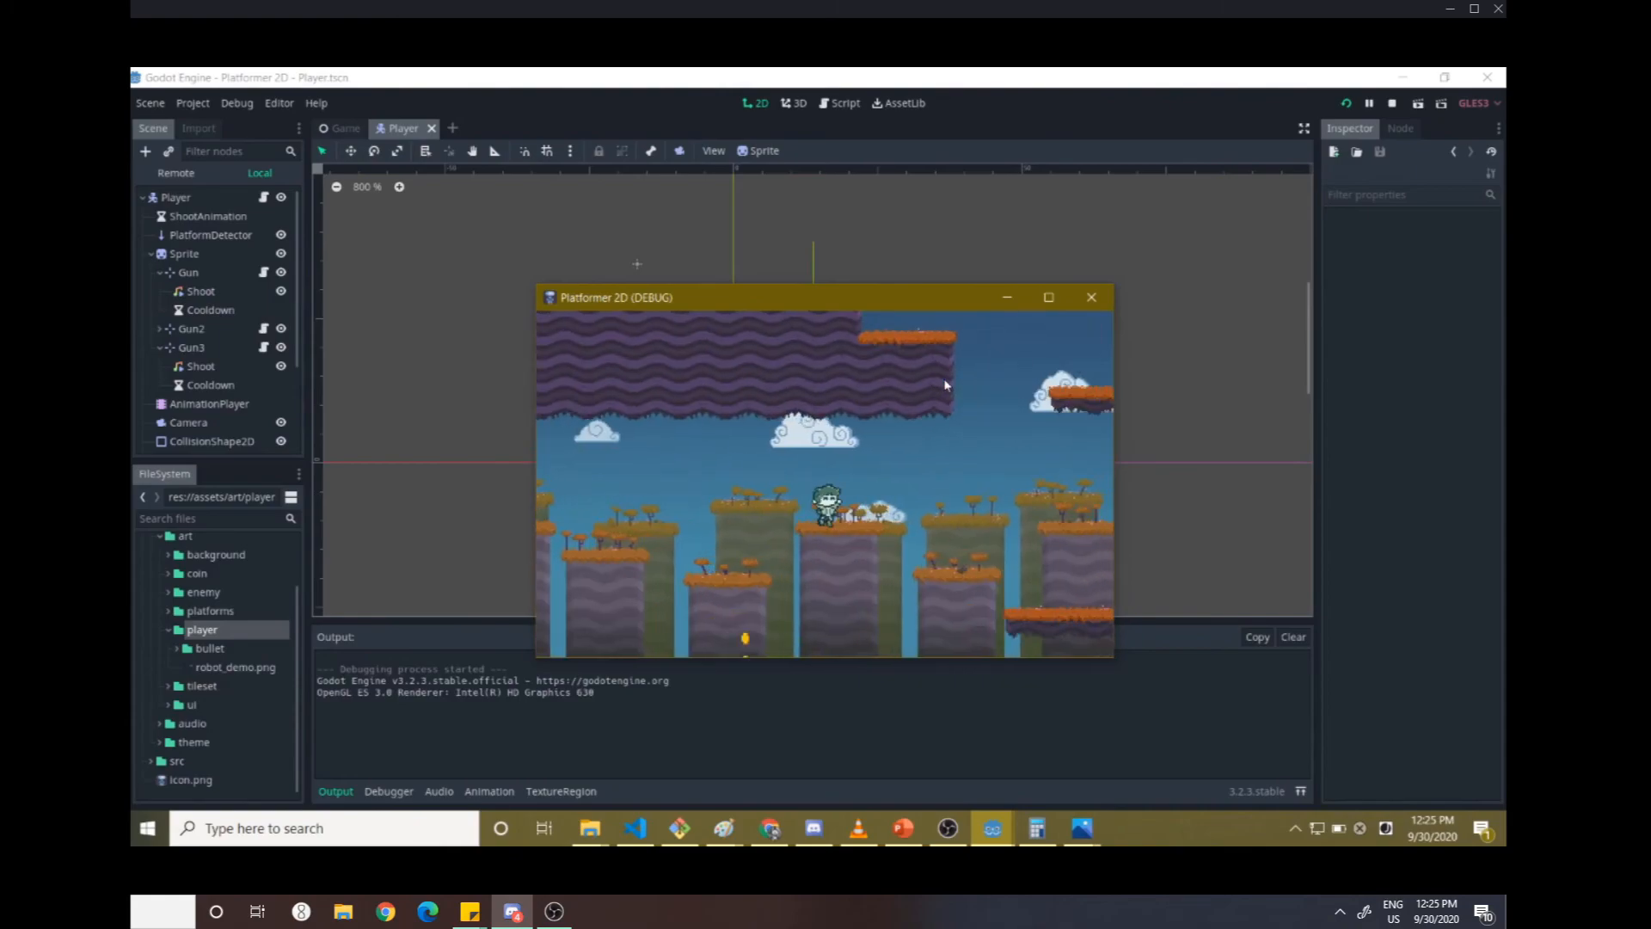
pyautogui.press('Right')
pyautogui.press('Left')
pyautogui.press('space')
pyautogui.press('Right')
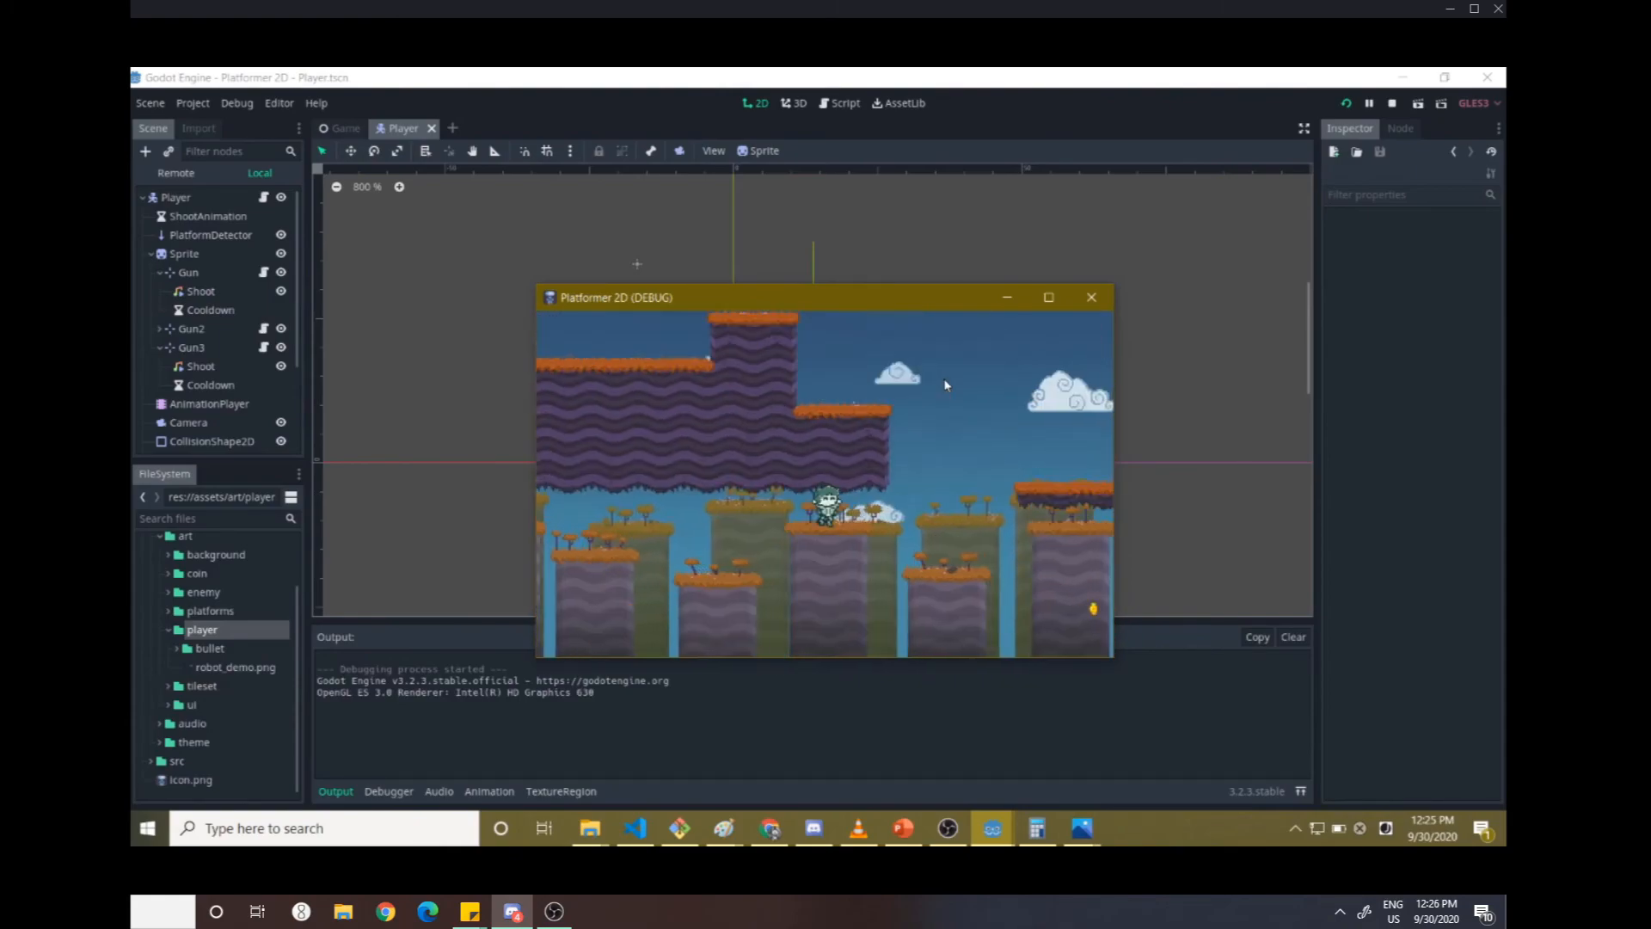
pyautogui.press('Right')
pyautogui.press('Left')
pyautogui.press('space')
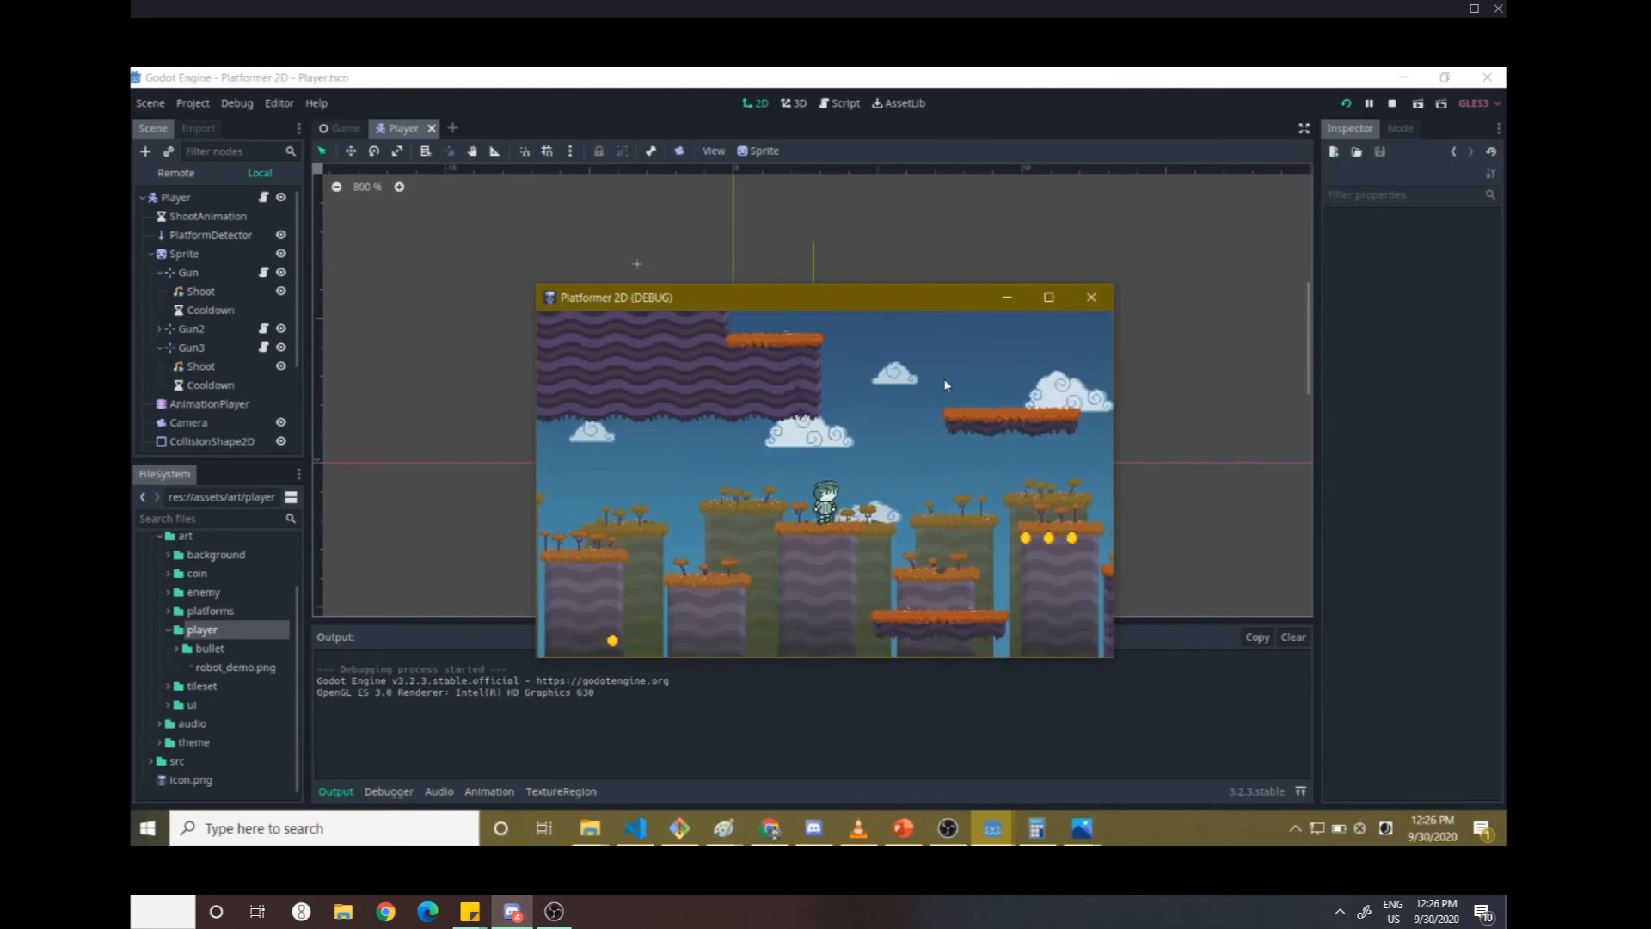
pyautogui.press('Right')
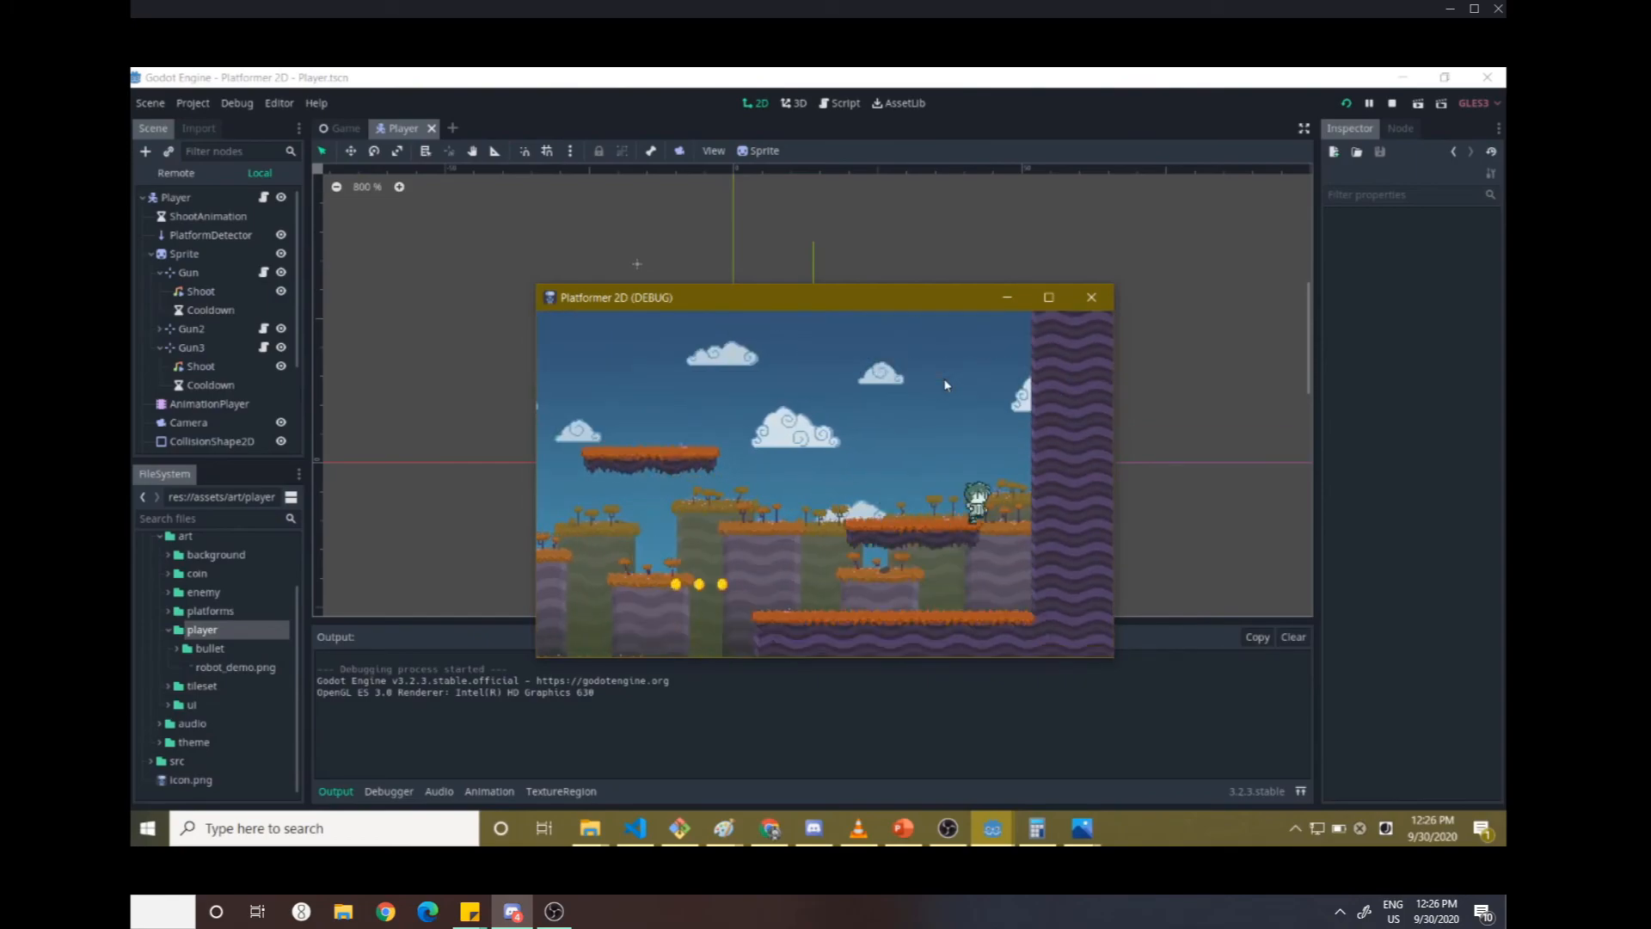
pyautogui.press('Left')
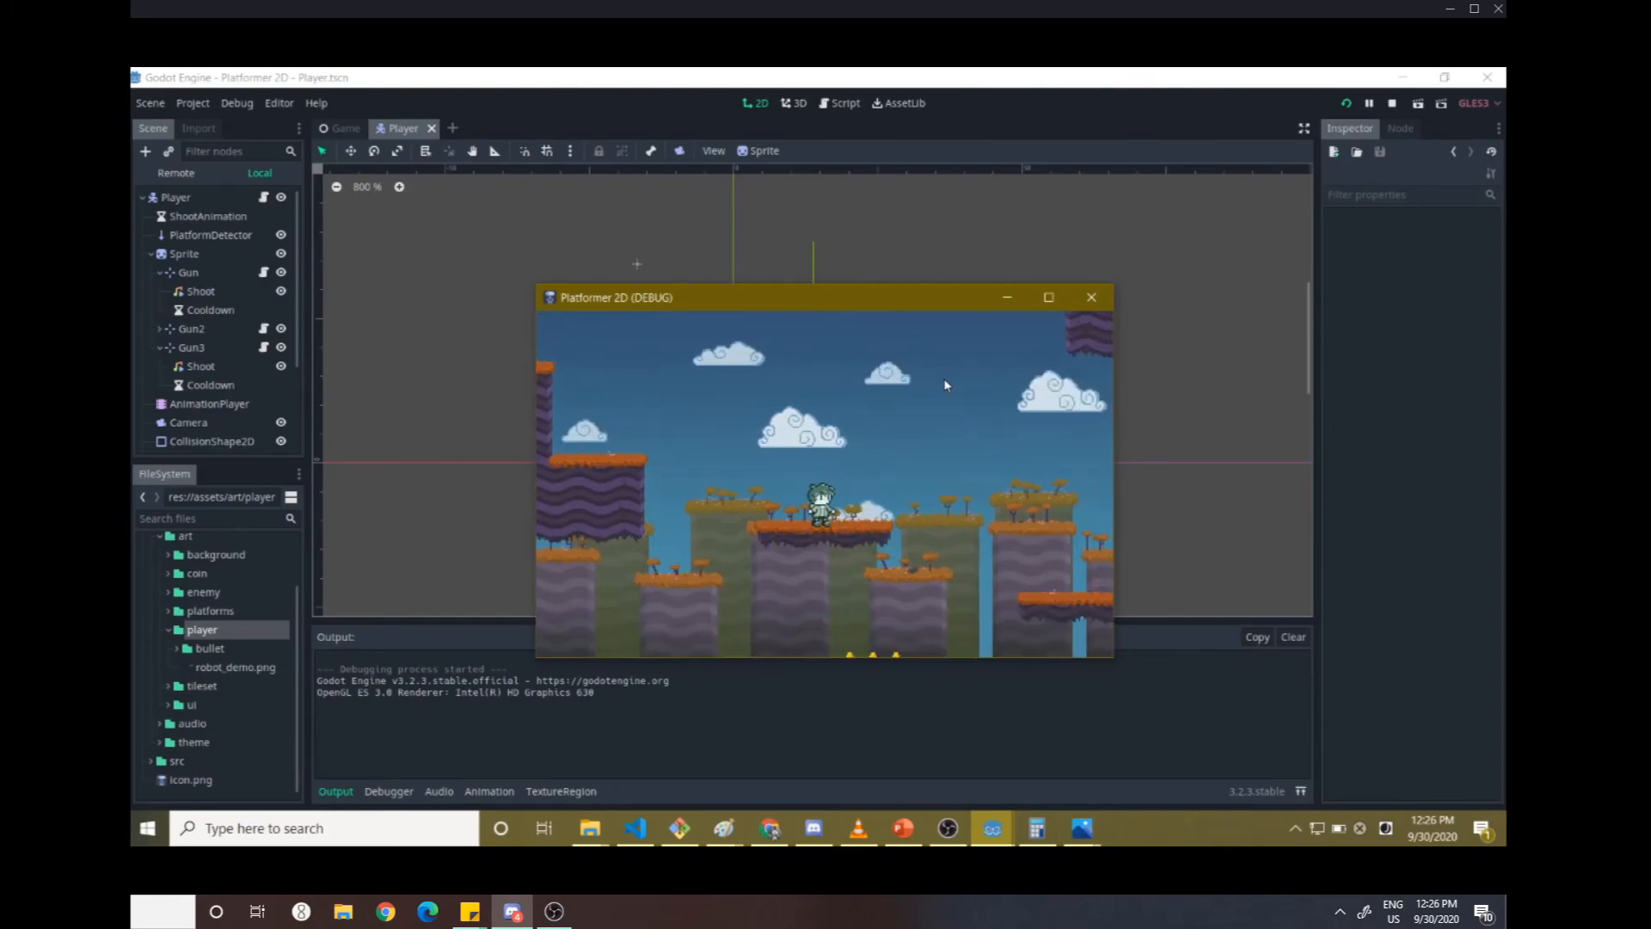
pyautogui.press('Left')
pyautogui.press('space')
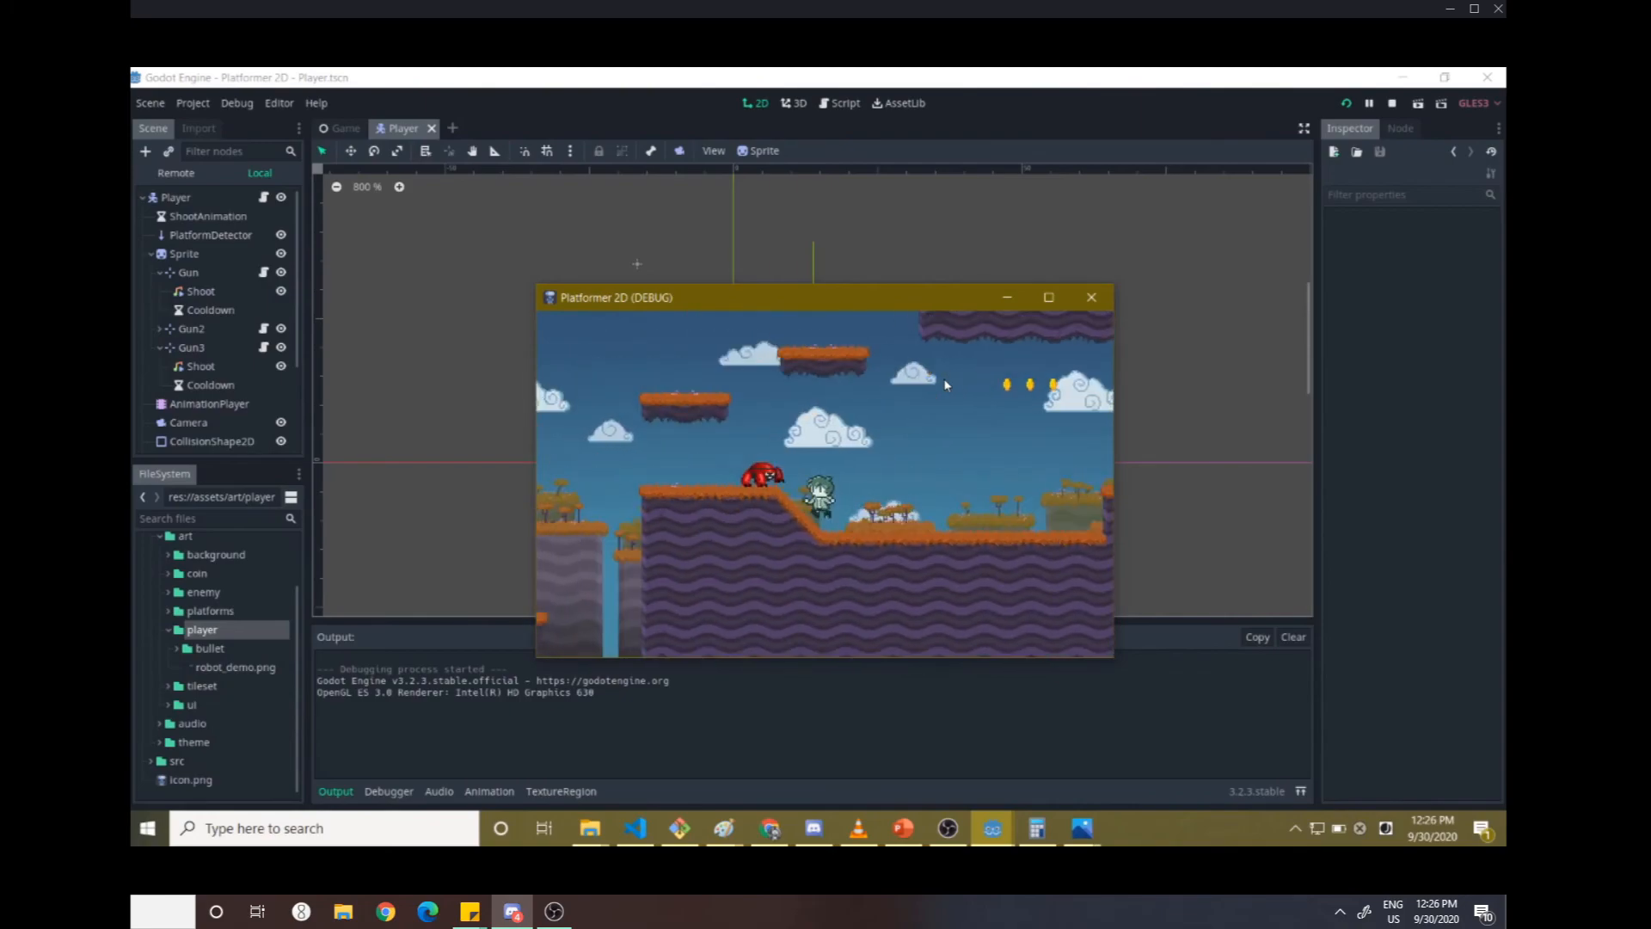
# - Fire bullets both ways while walking and jumping near the red enemies to check the character's shooting sprites in the running game
pyautogui.press('Left')
pyautogui.press('Right')
pyautogui.press('space')
pyautogui.press('Left')
pyautogui.press('shift')
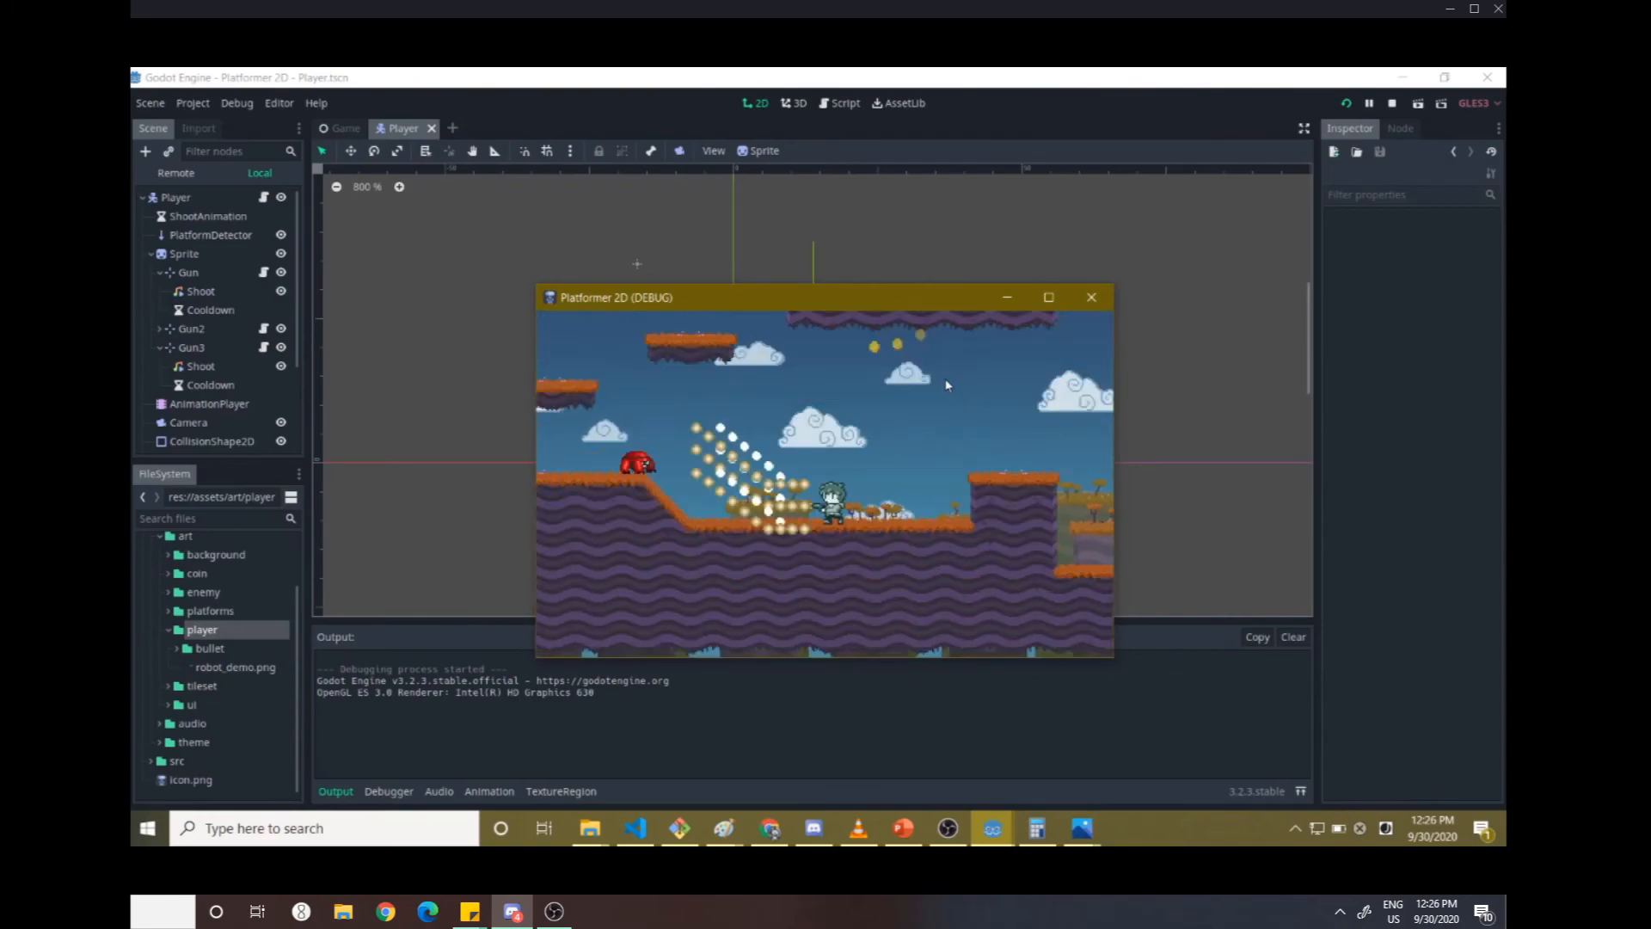
pyautogui.press('Left')
pyautogui.press('space')
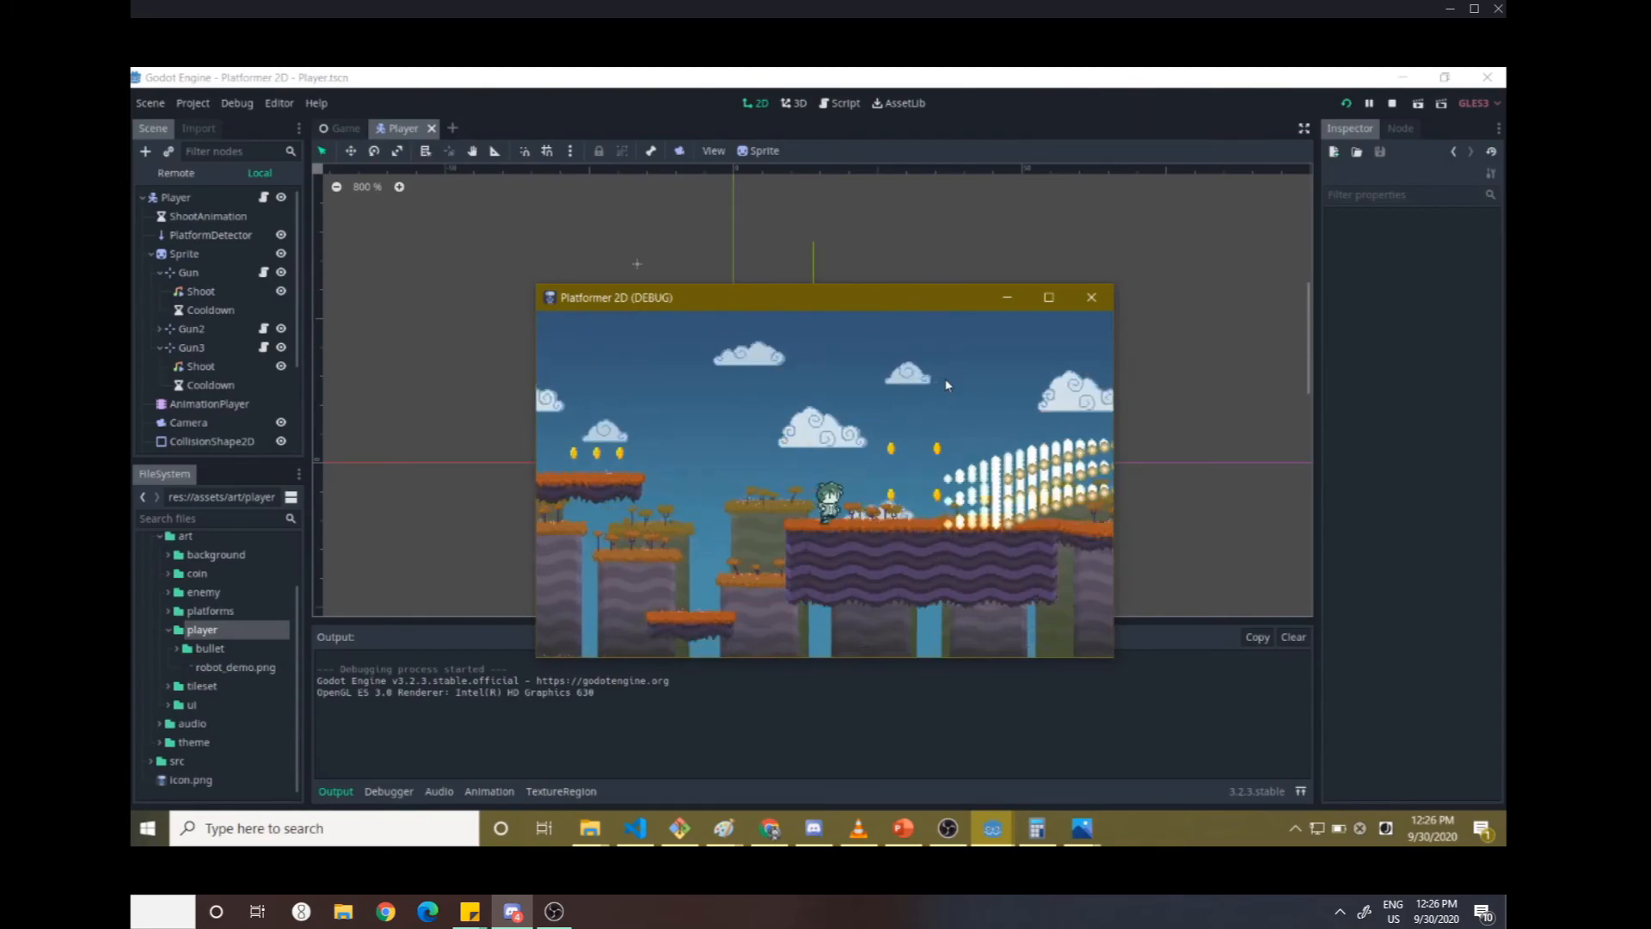
pyautogui.press('Right')
pyautogui.press('shift')
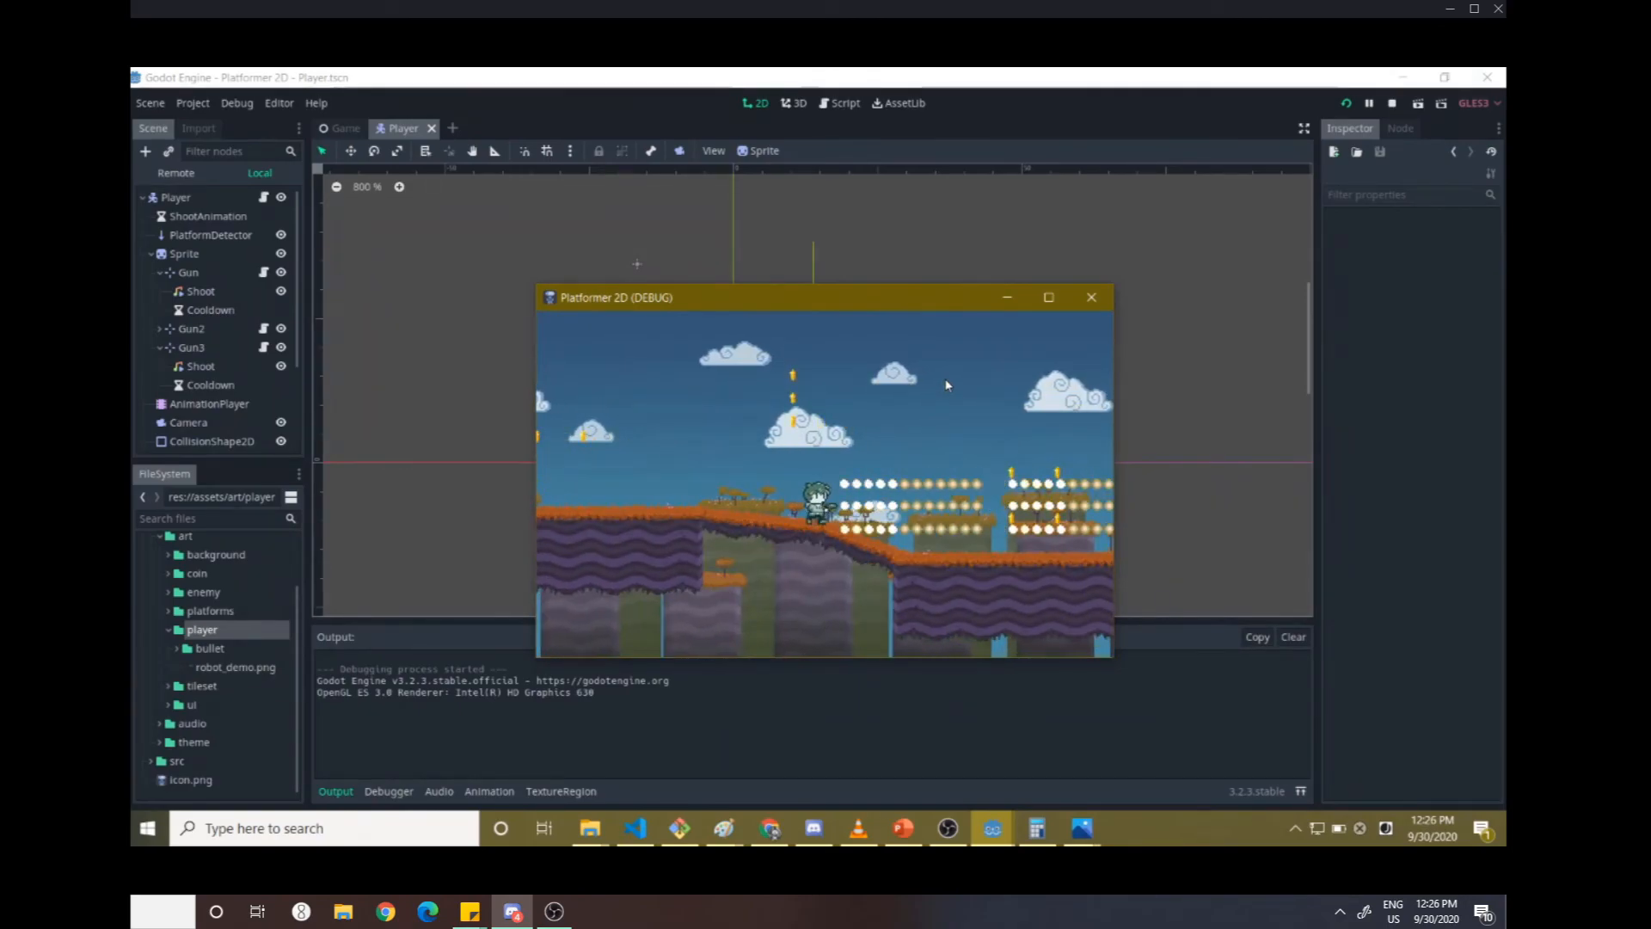
pyautogui.press('shift')
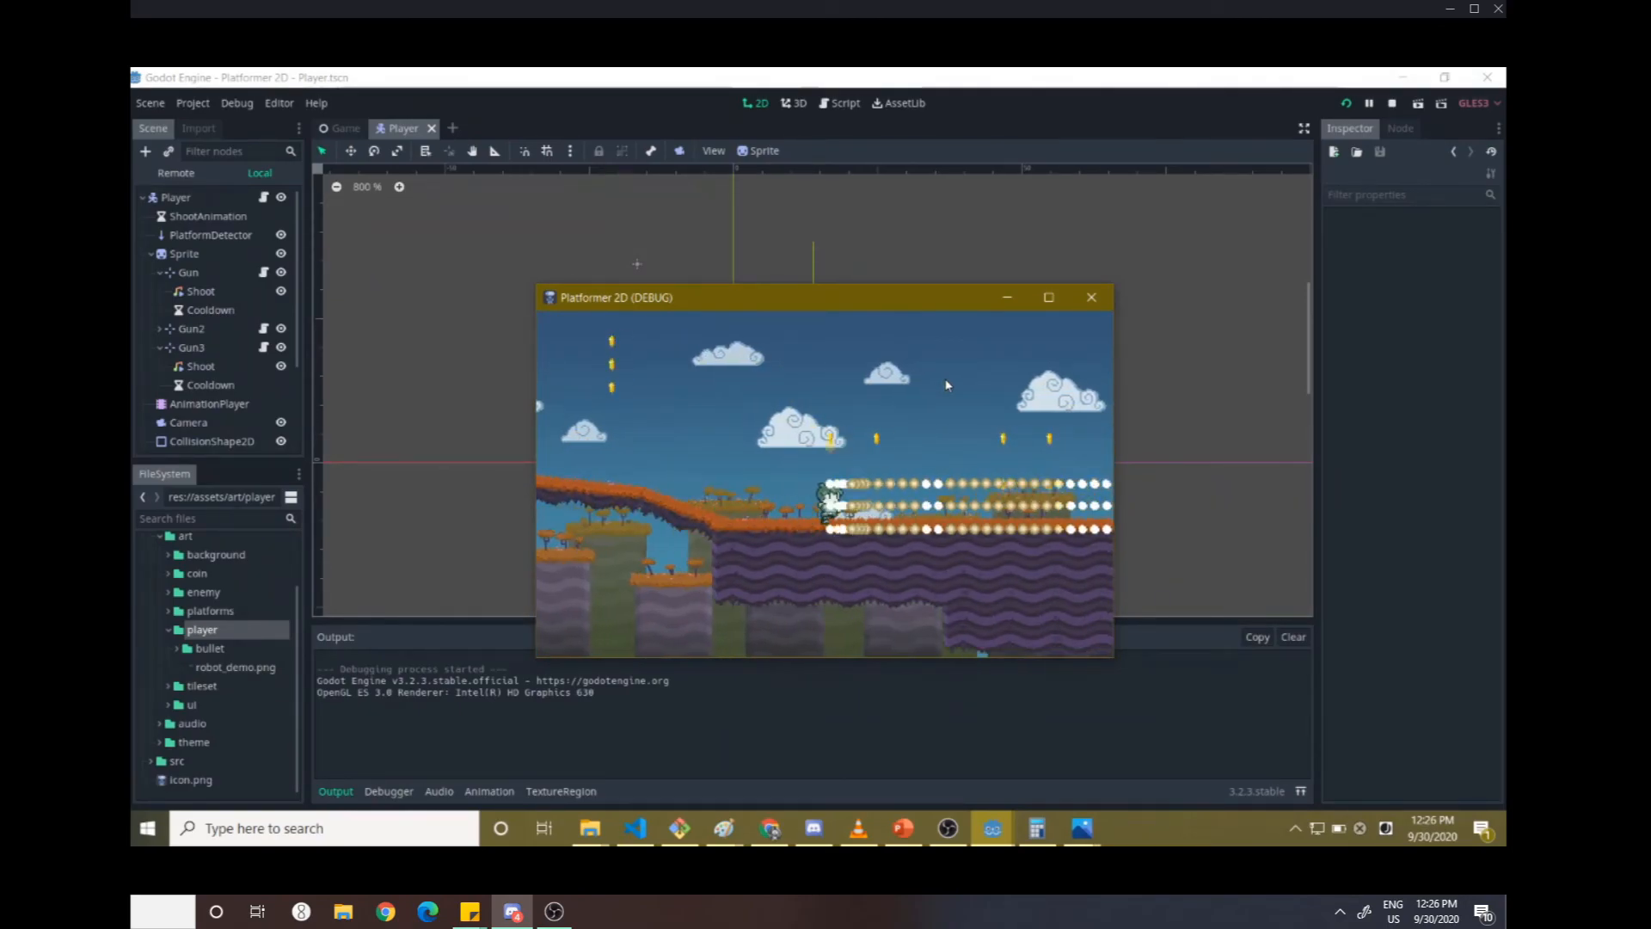
pyautogui.press('Right')
pyautogui.press('space')
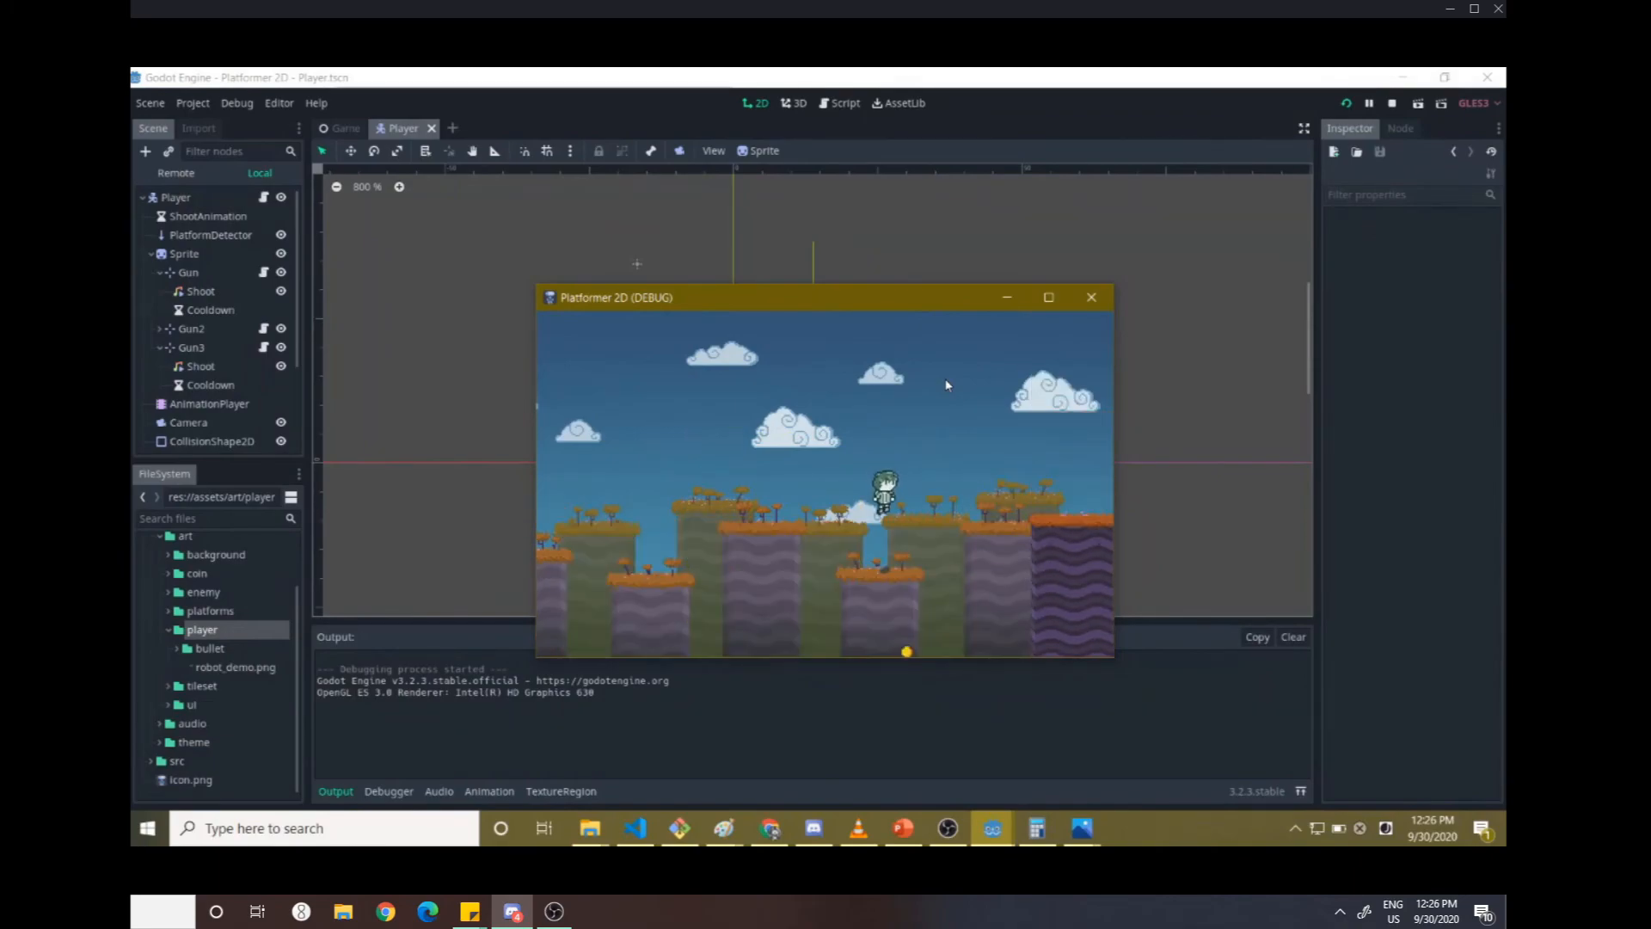
pyautogui.press('Right')
pyautogui.press('Left')
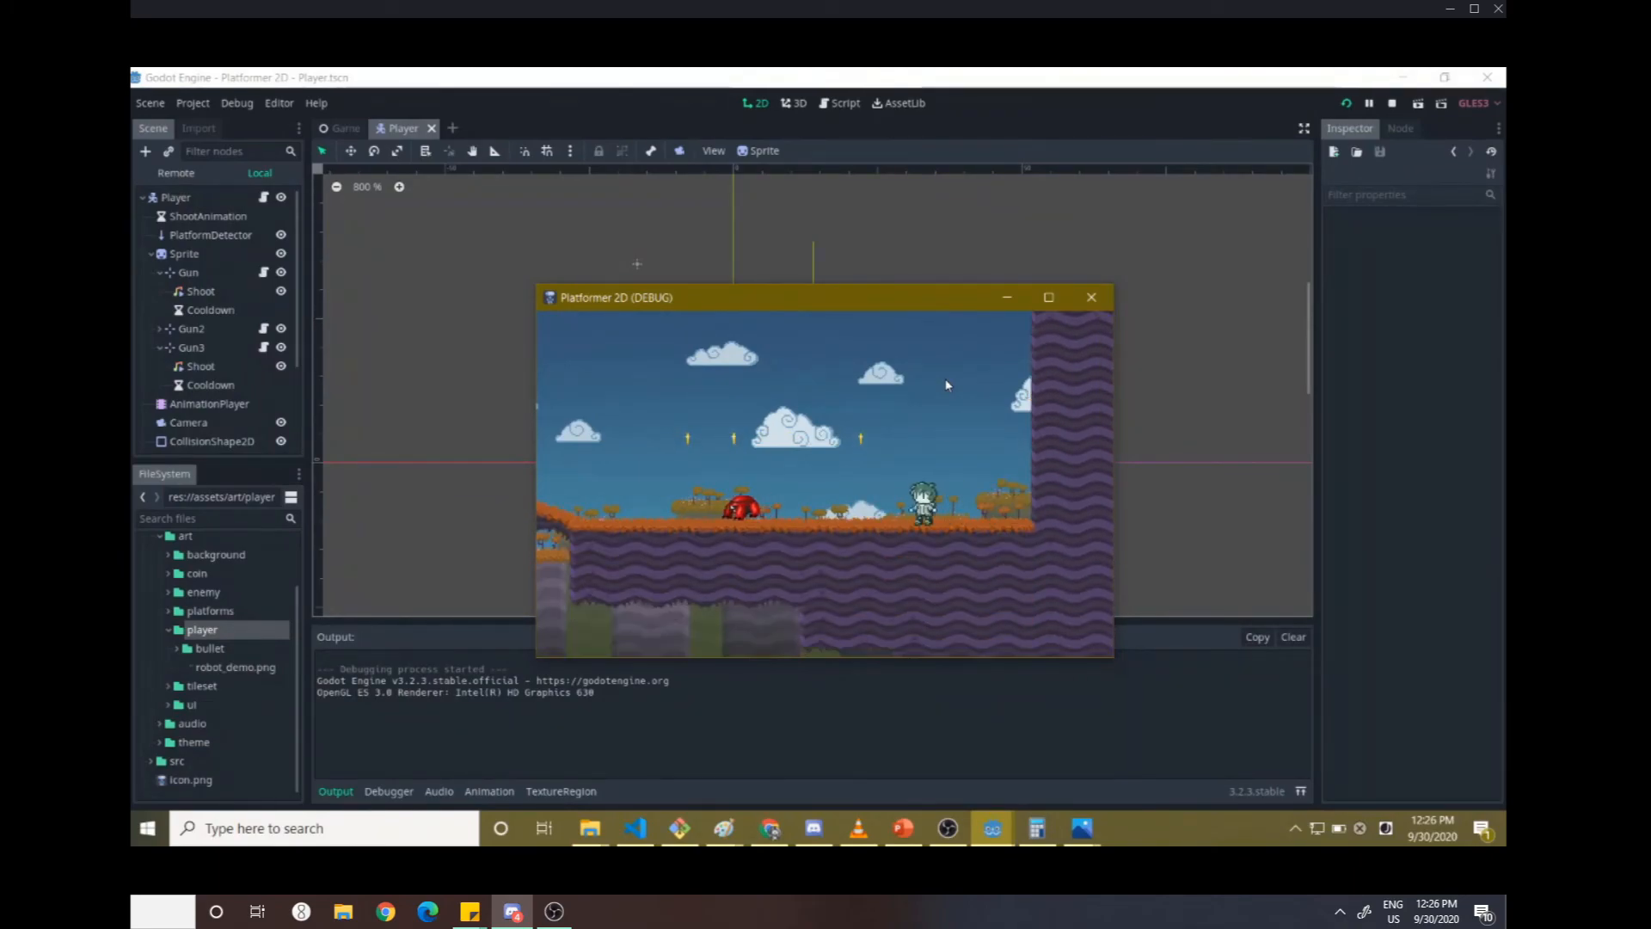
pyautogui.press('space')
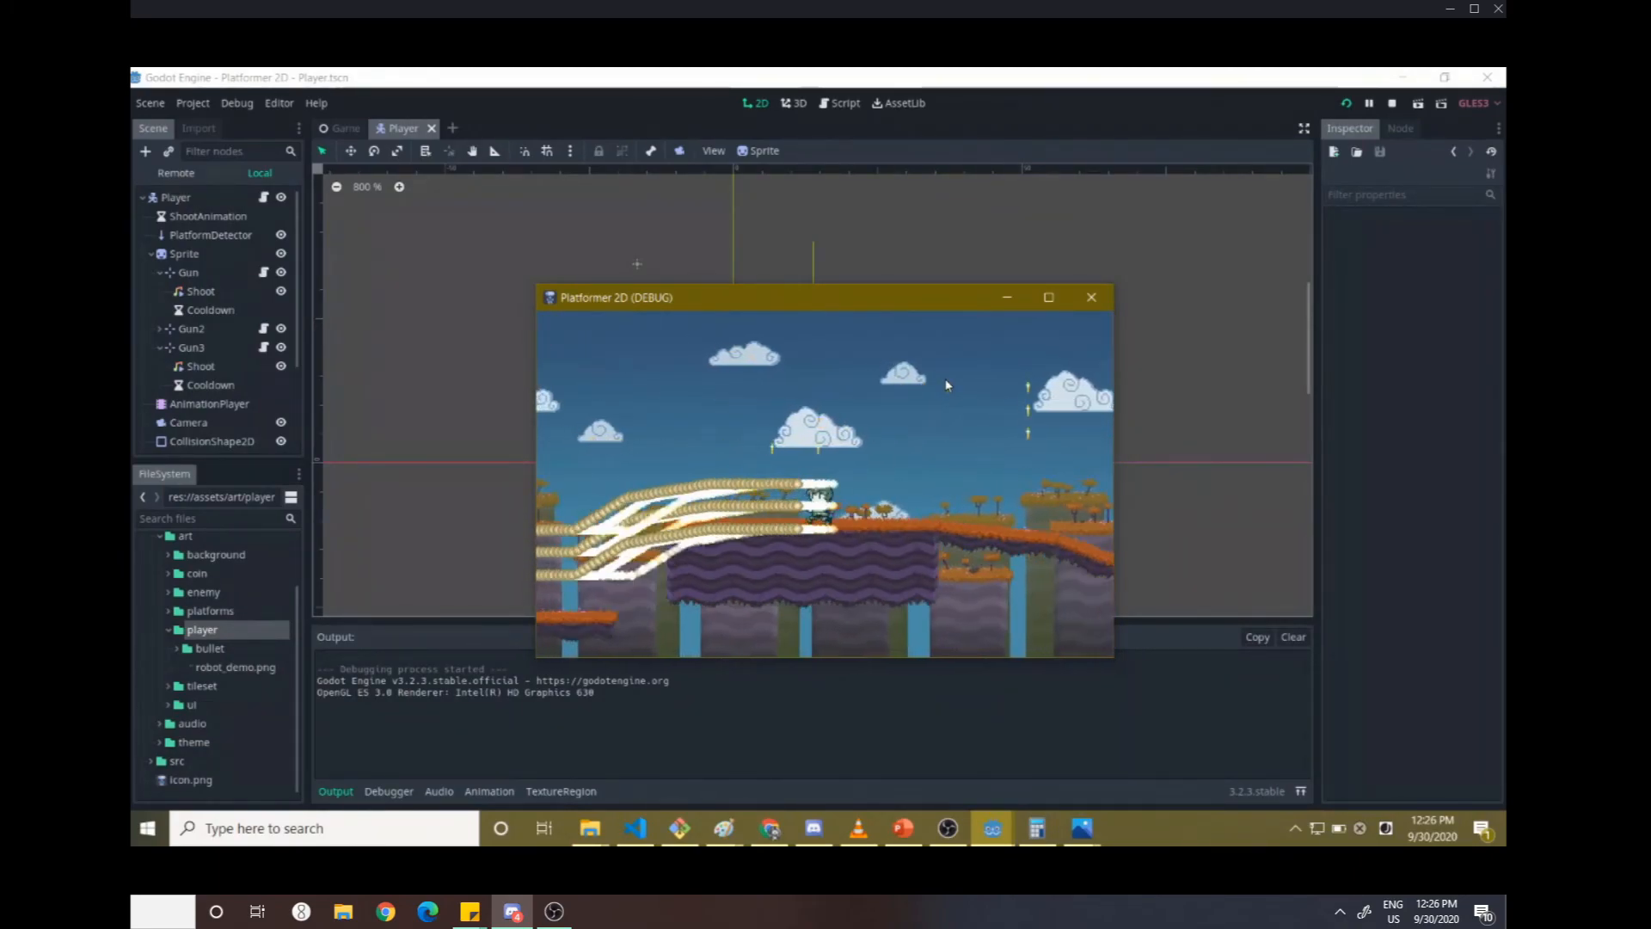
# - Test the character's remaining run, jump and shoot animations across the platforms and close the game window
pyautogui.press('space')
pyautogui.press('Right')
pyautogui.press('Left')
pyautogui.press('Right')
pyautogui.press('space')
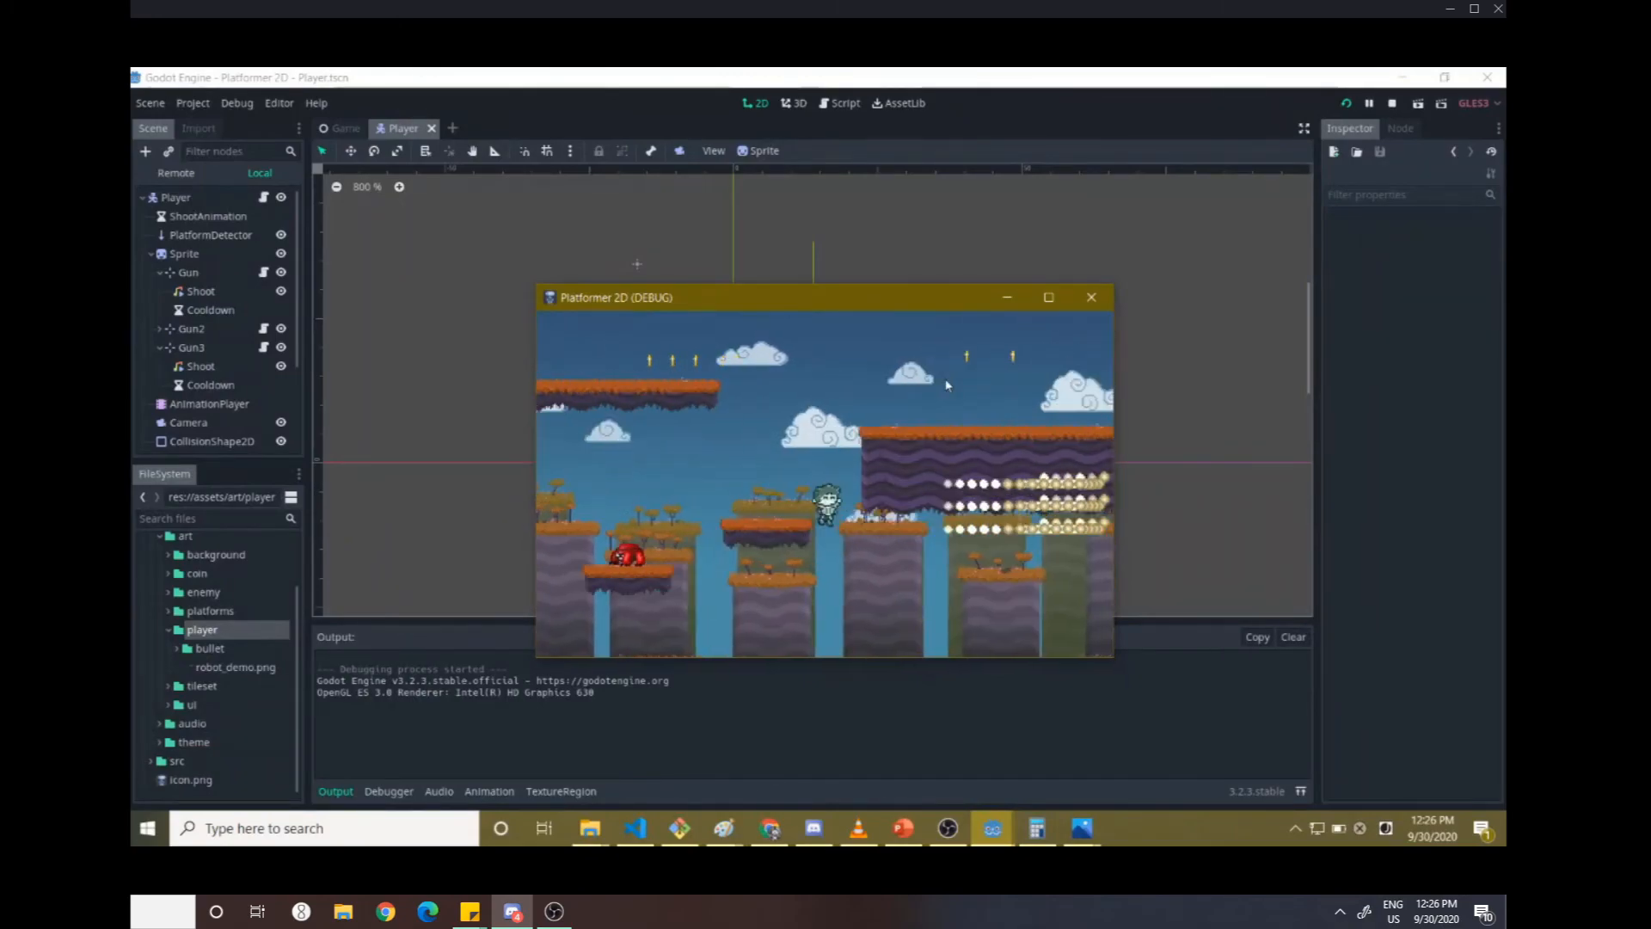
pyautogui.press('Up')
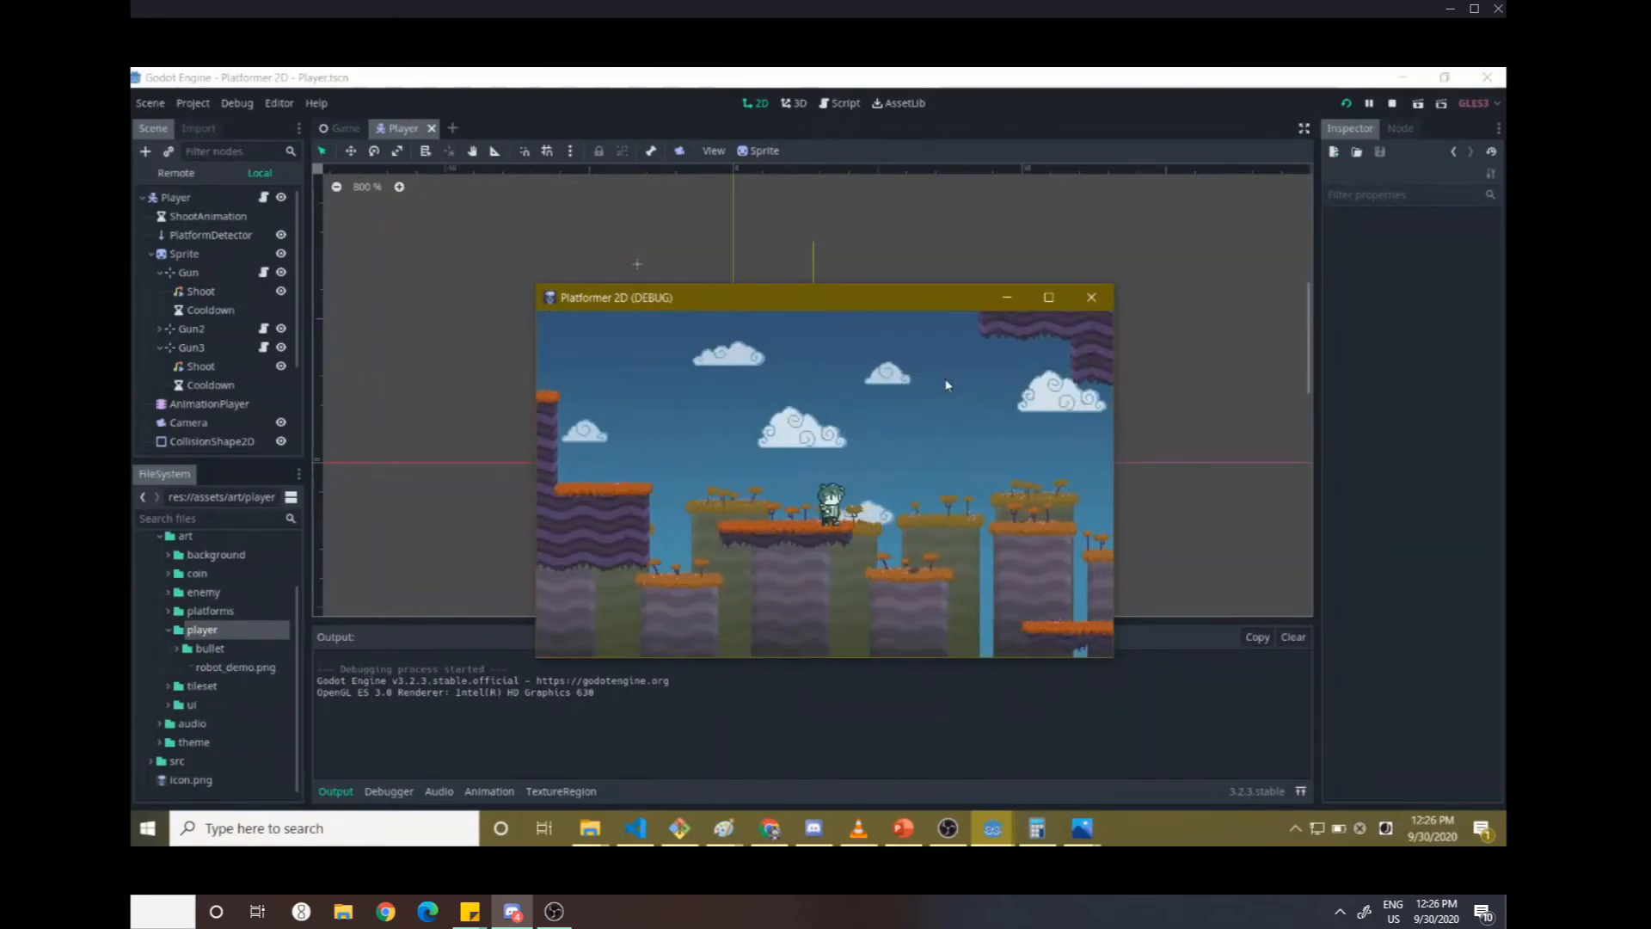
pyautogui.press('Left')
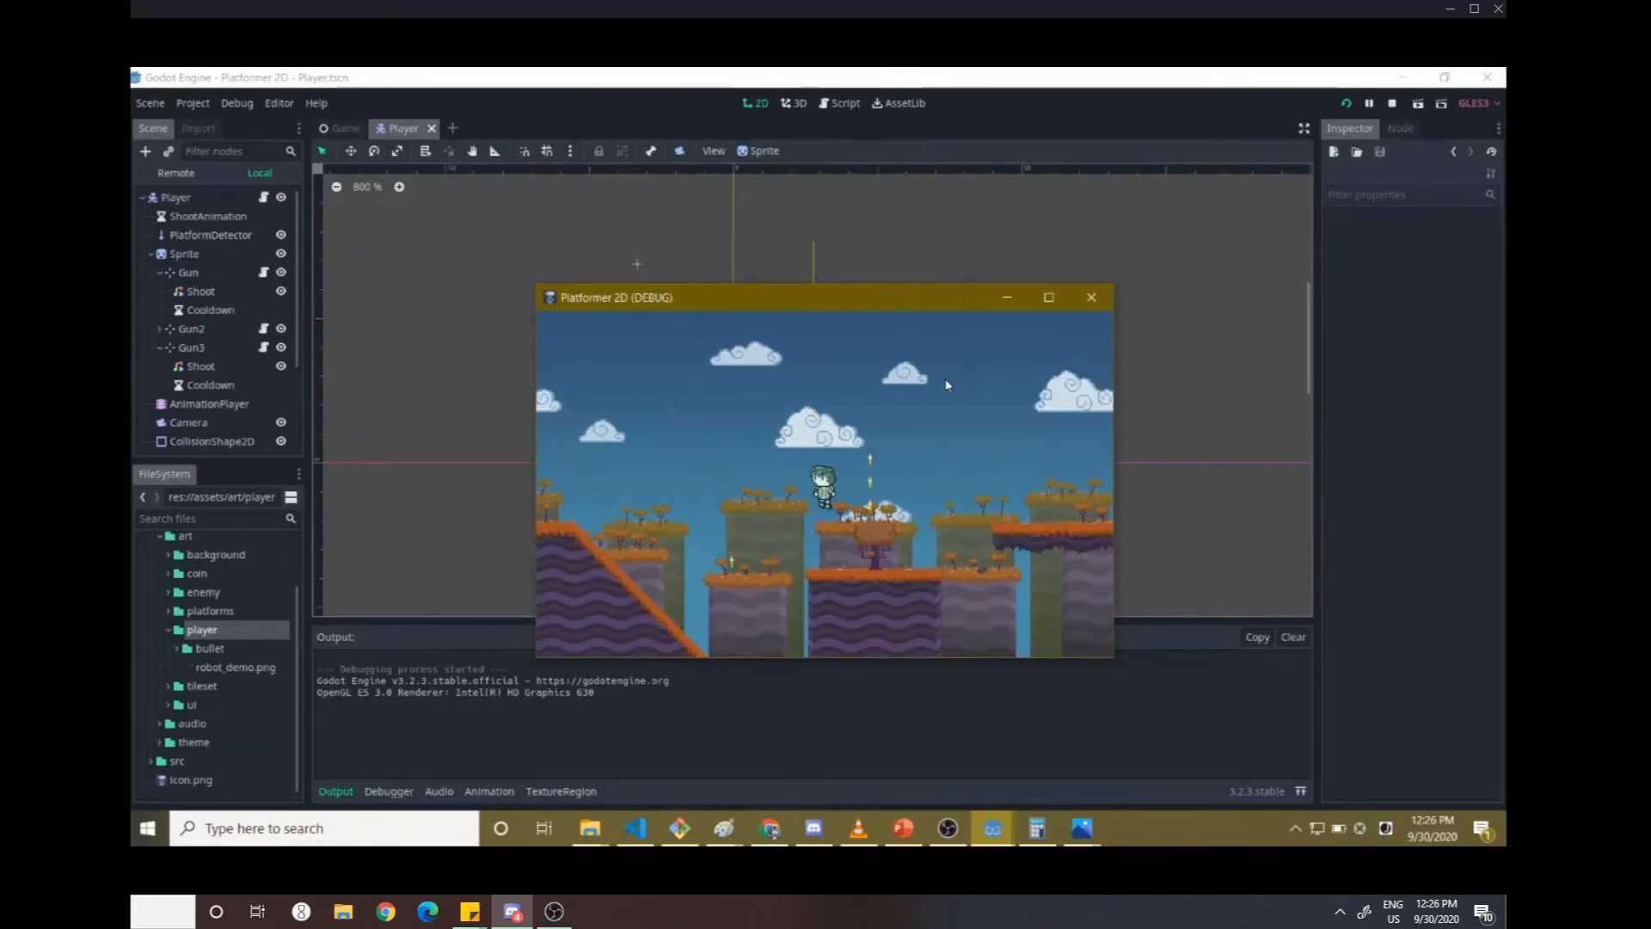
pyautogui.press('Up')
pyautogui.press('Right')
pyautogui.press('Left')
pyautogui.press('Left')
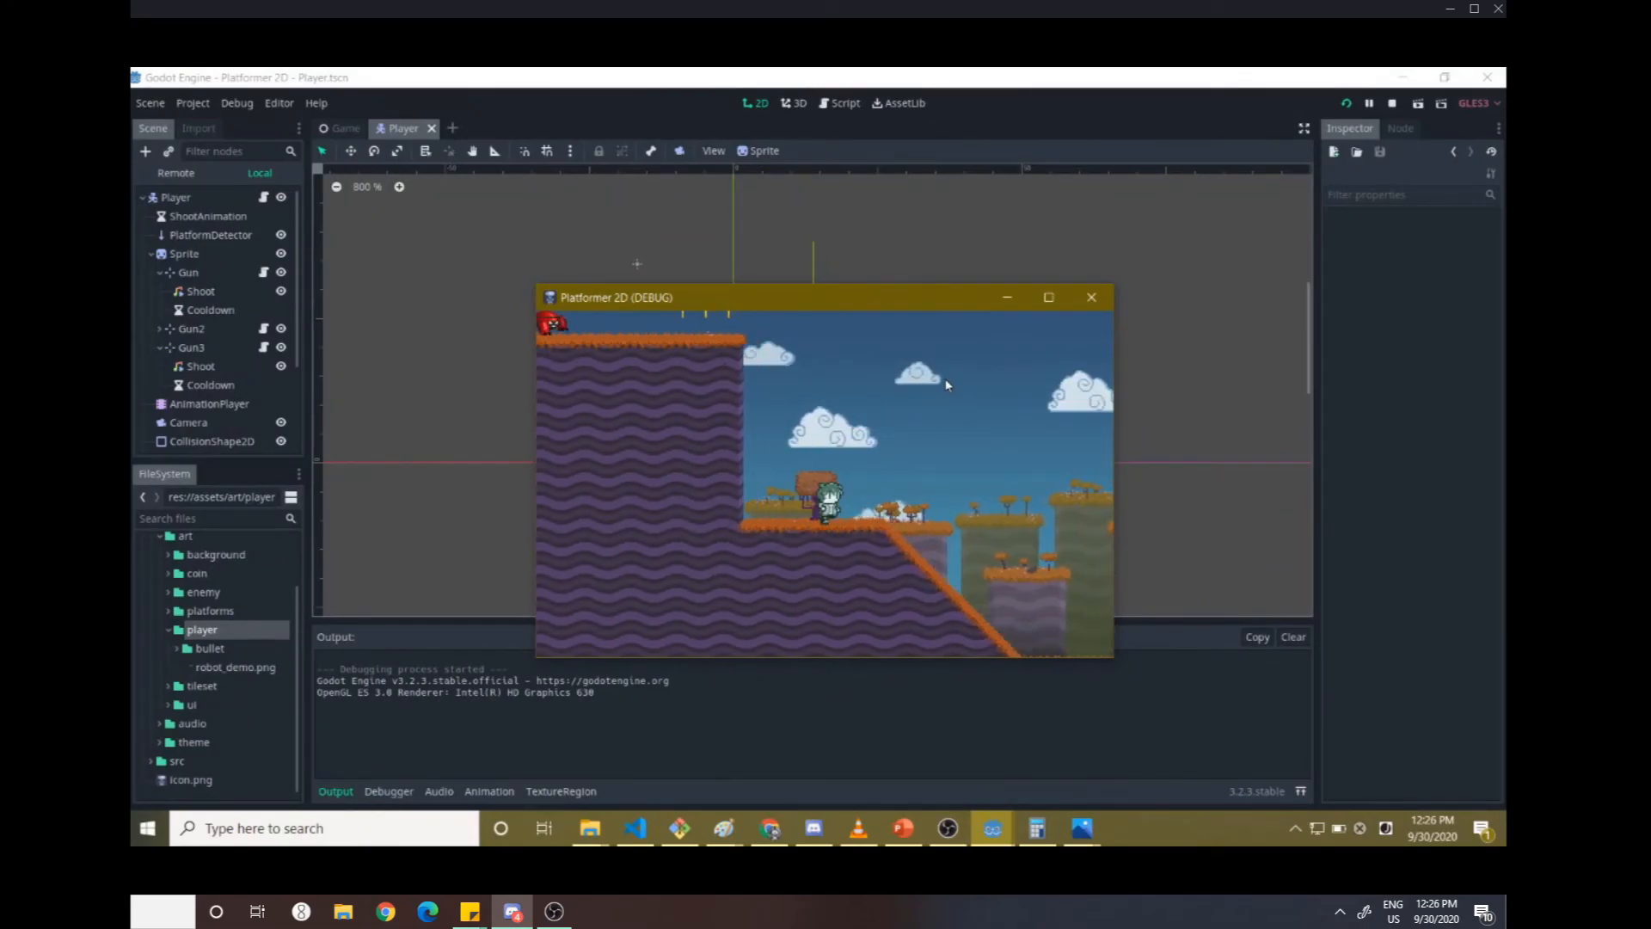
pyautogui.click(1089, 297)
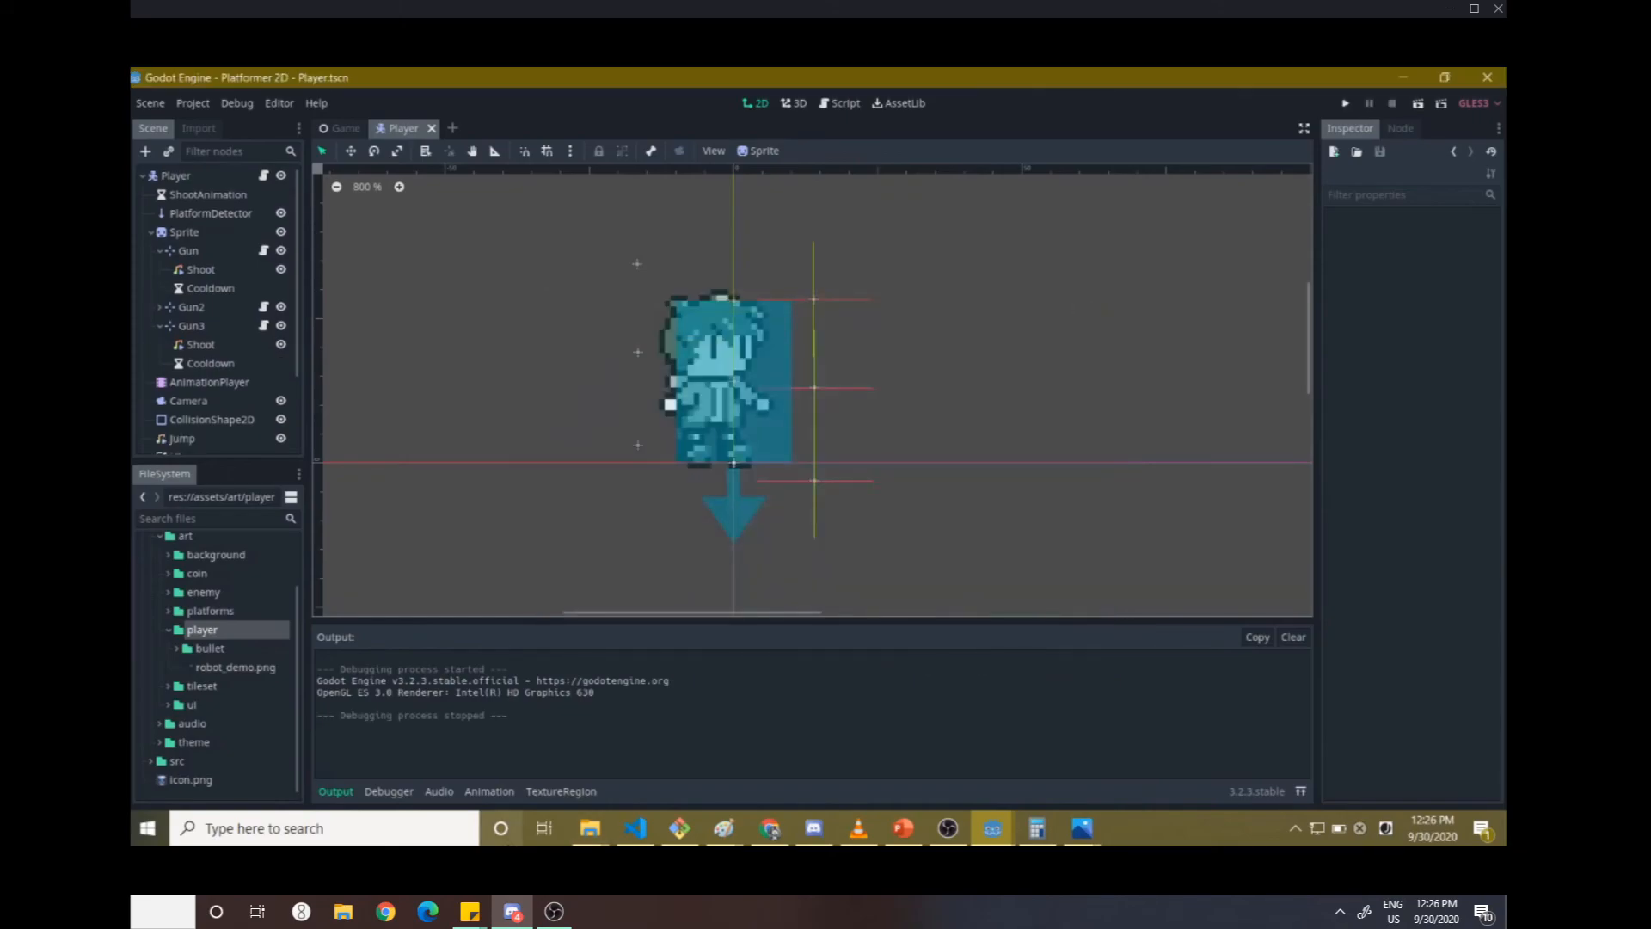
# - Switch to the PowerPoint presentation, start the slide show from "Let's Steal an OC!" and advance to "Working from Existing Assets"
pyautogui.click(896, 830)
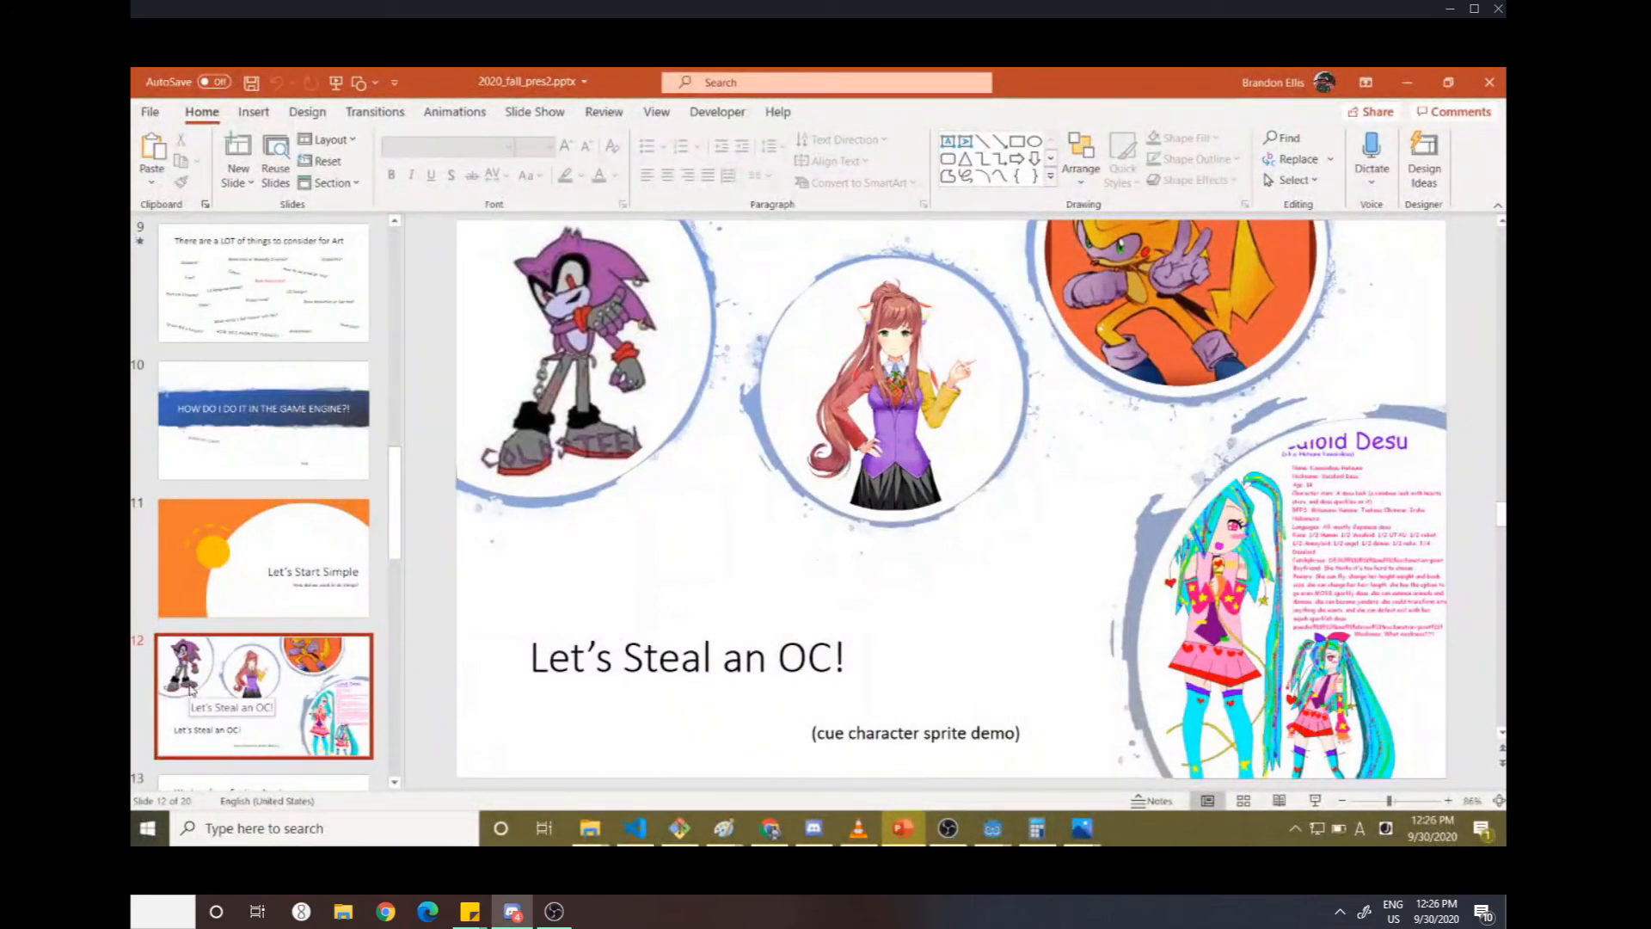
pyautogui.scroll(-2, 241, 568)
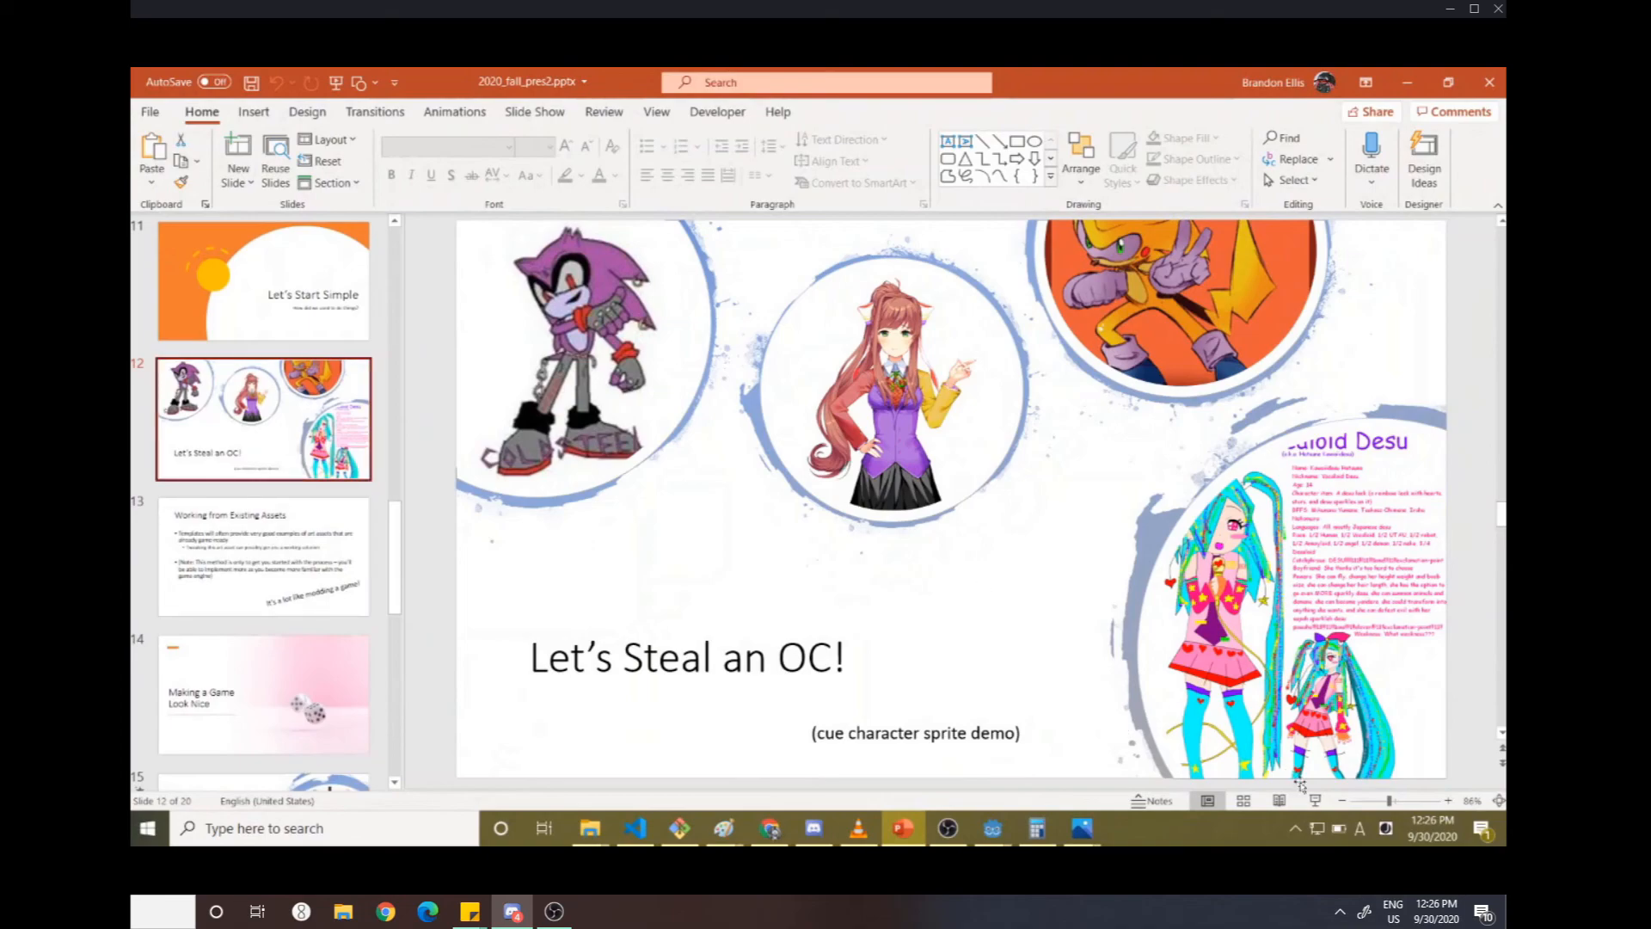
pyautogui.click(1315, 800)
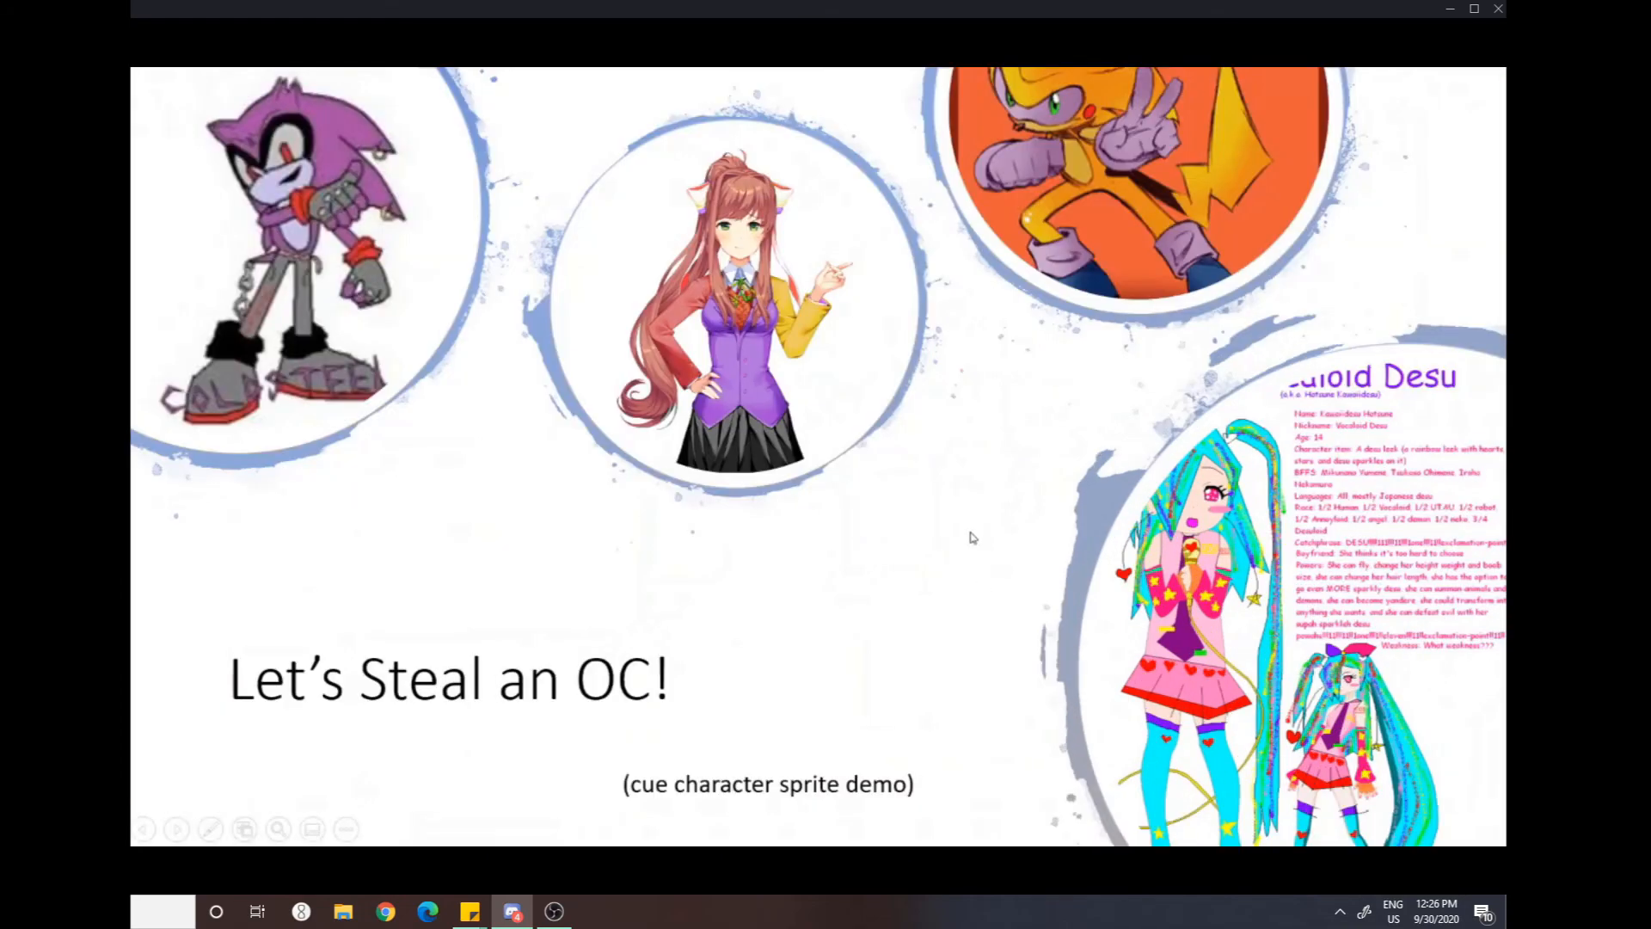
pyautogui.click(970, 538)
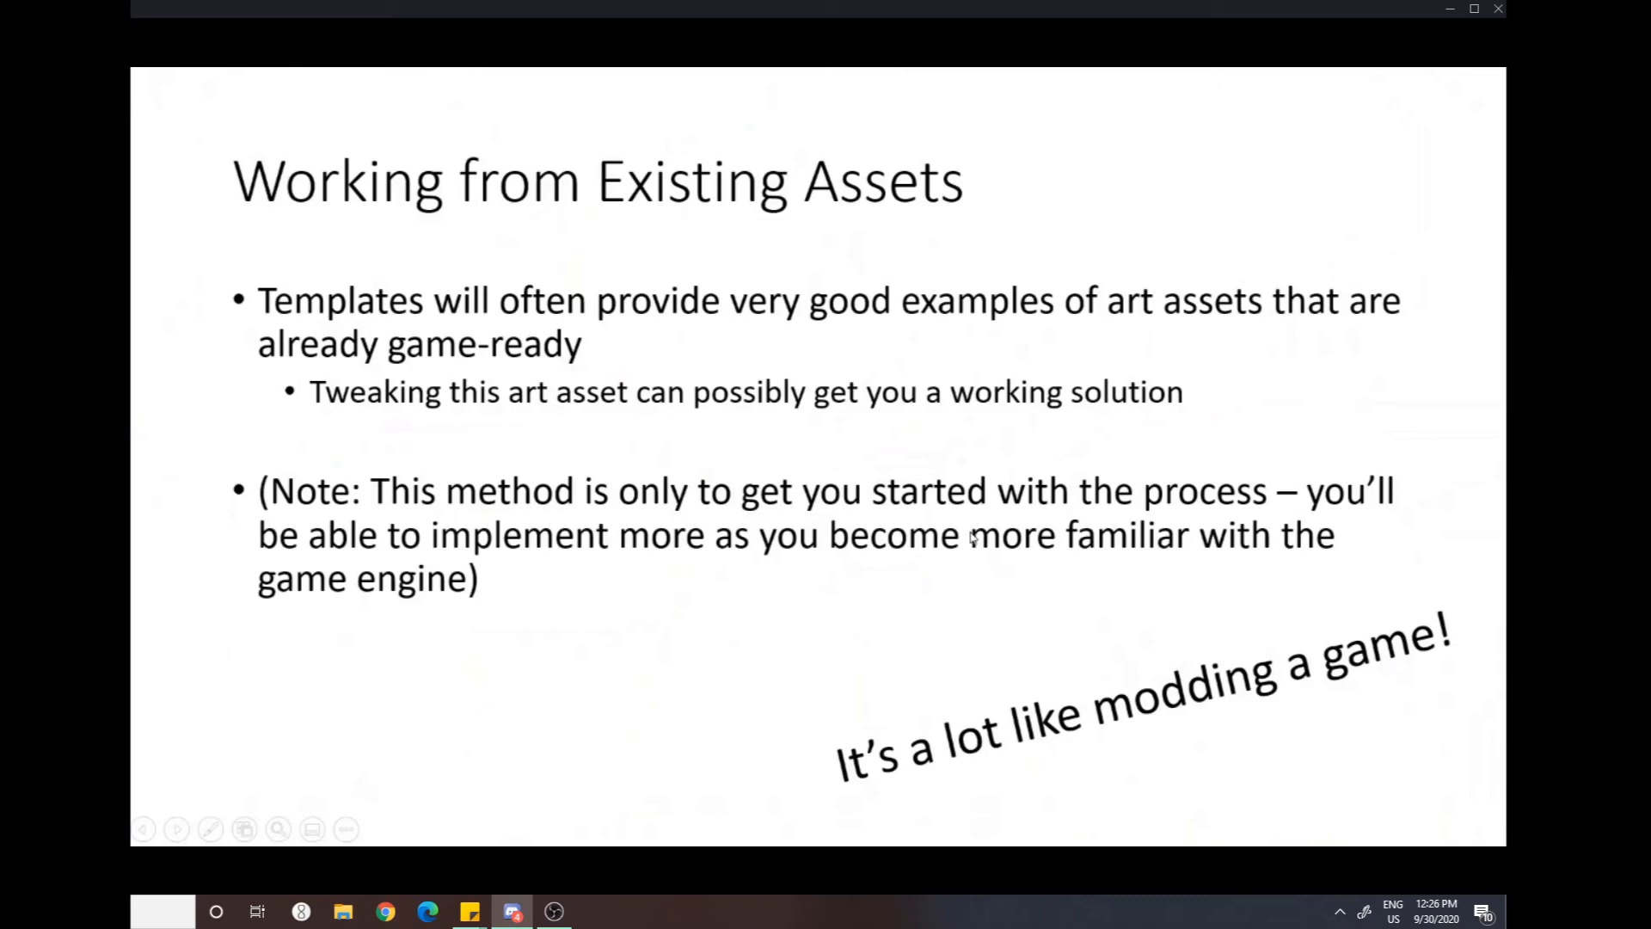
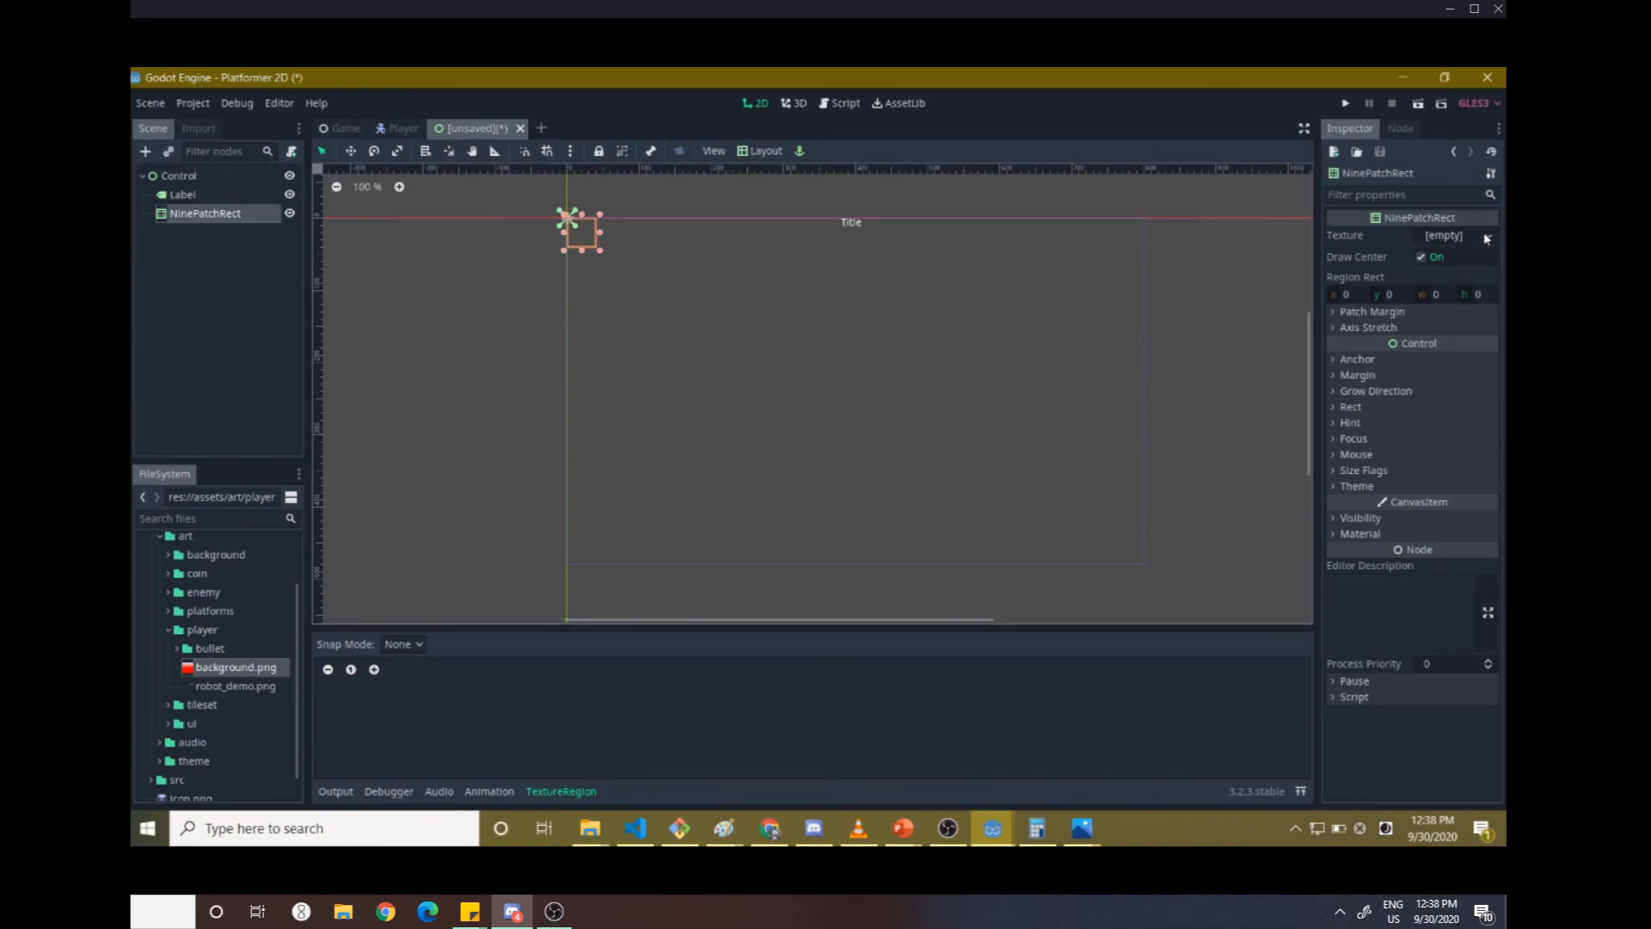
# - Assign background.png as the NinePatchRect's texture, and move and enlarge the node into a wide rectangle on the canvas
pyautogui.moveTo(232, 667); pyautogui.dragTo(1420, 284)
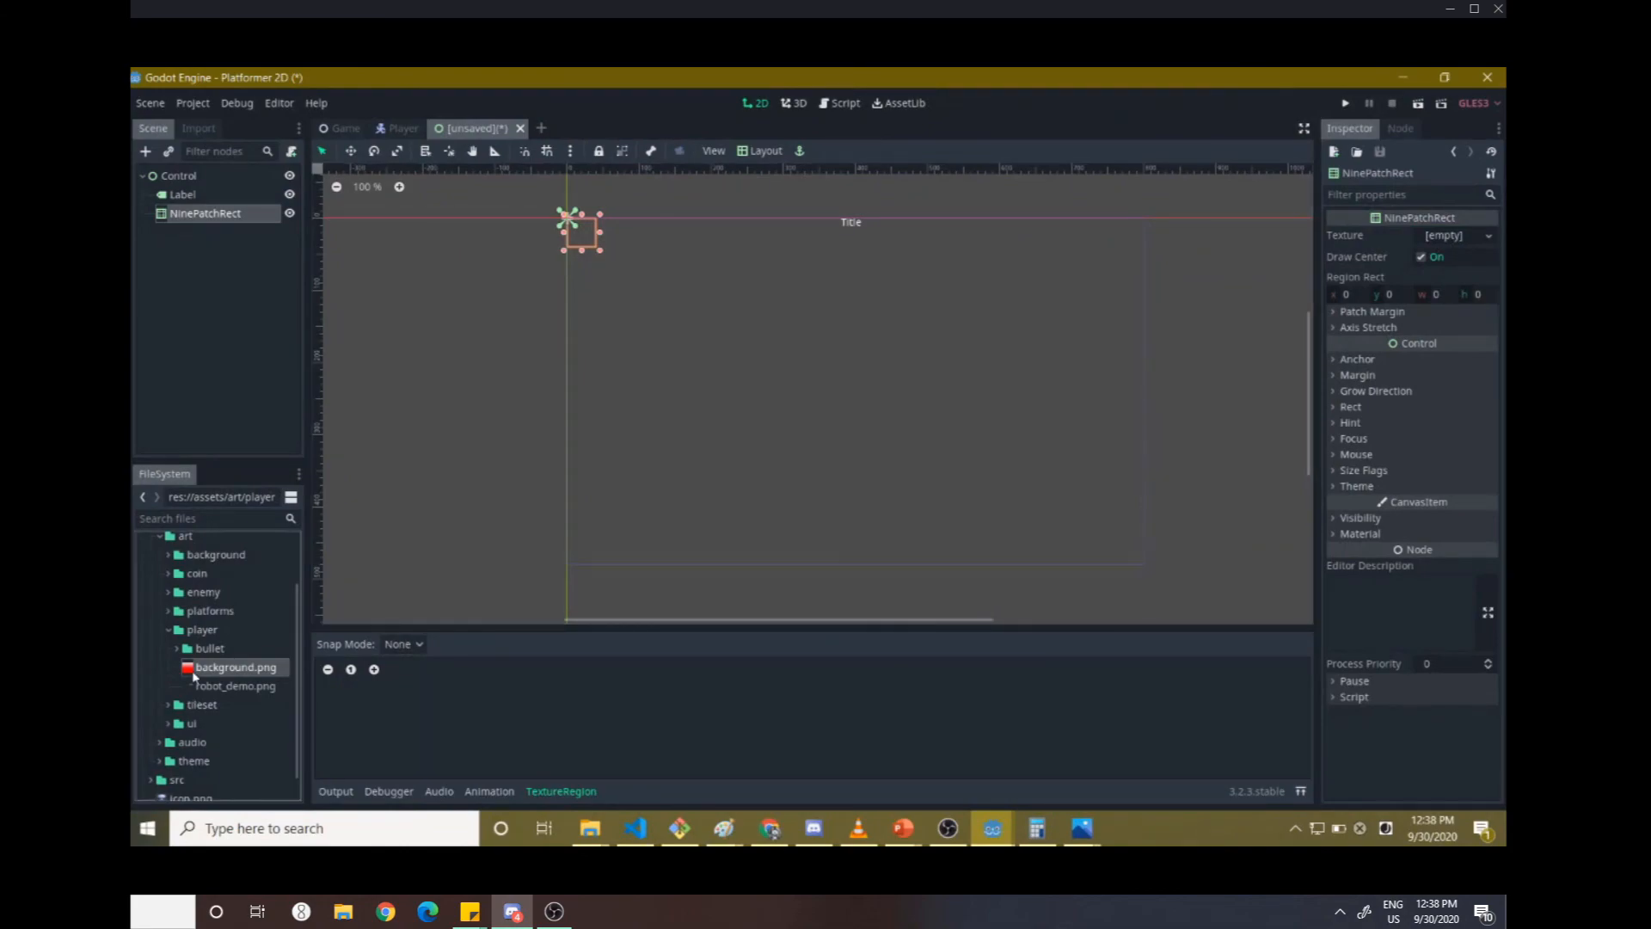
pyautogui.moveTo(193, 676); pyautogui.dragTo(1434, 249)
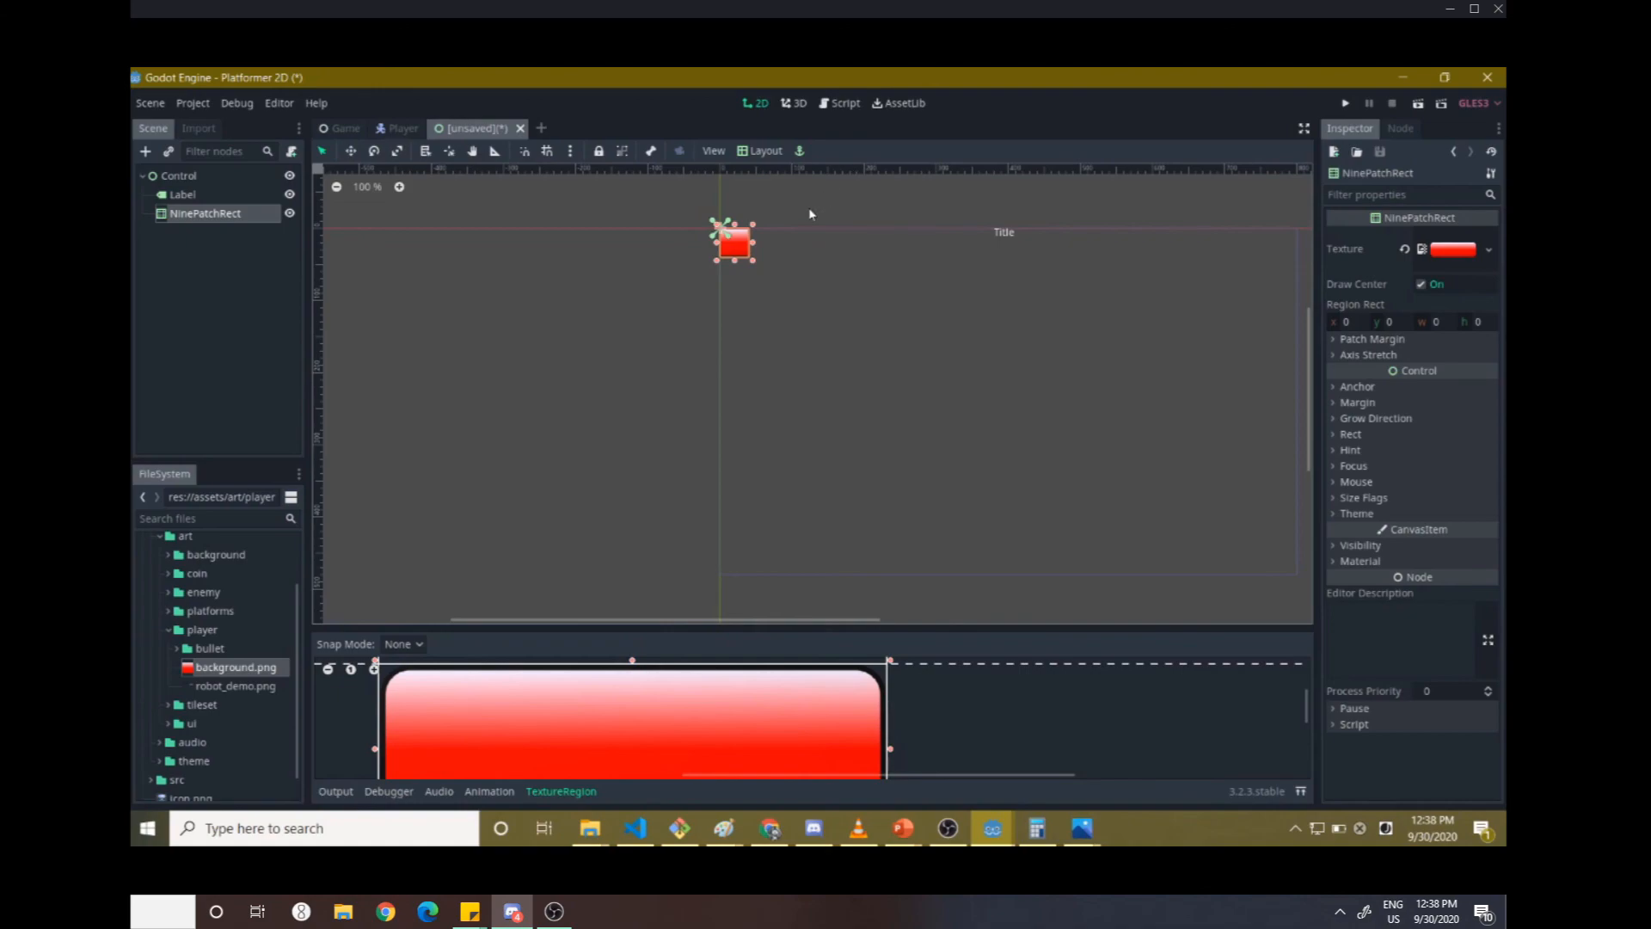
pyautogui.scroll(4, 730, 248)
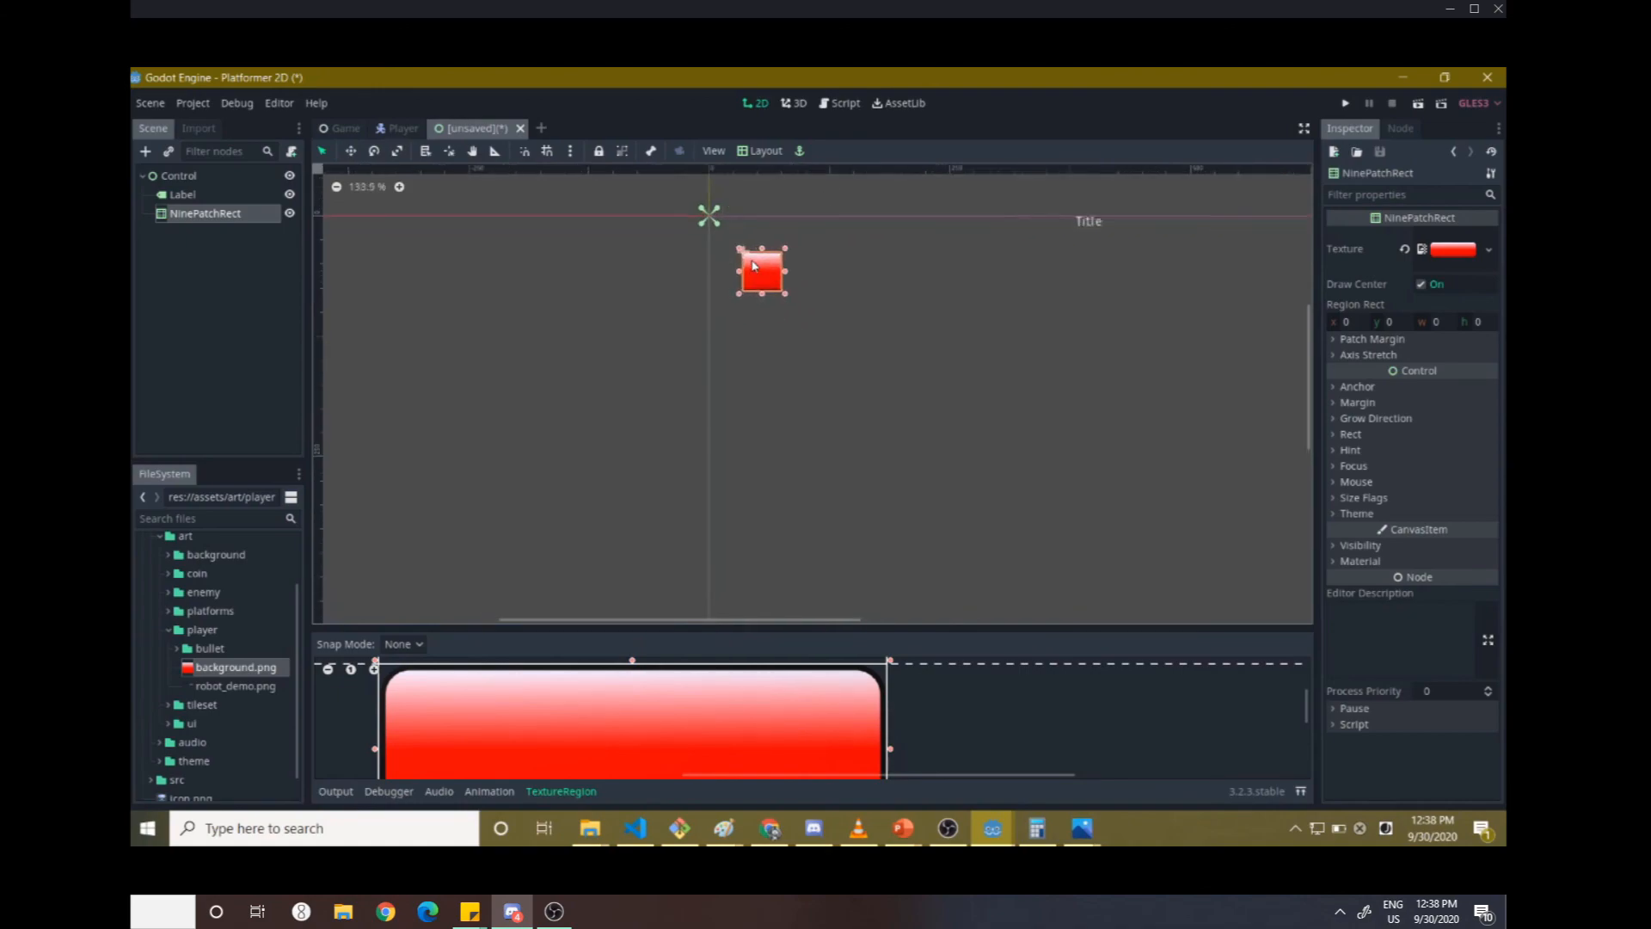
pyautogui.moveTo(805, 283); pyautogui.dragTo(1190, 458)
pyautogui.moveTo(1118, 507); pyautogui.dragTo(1024, 492)
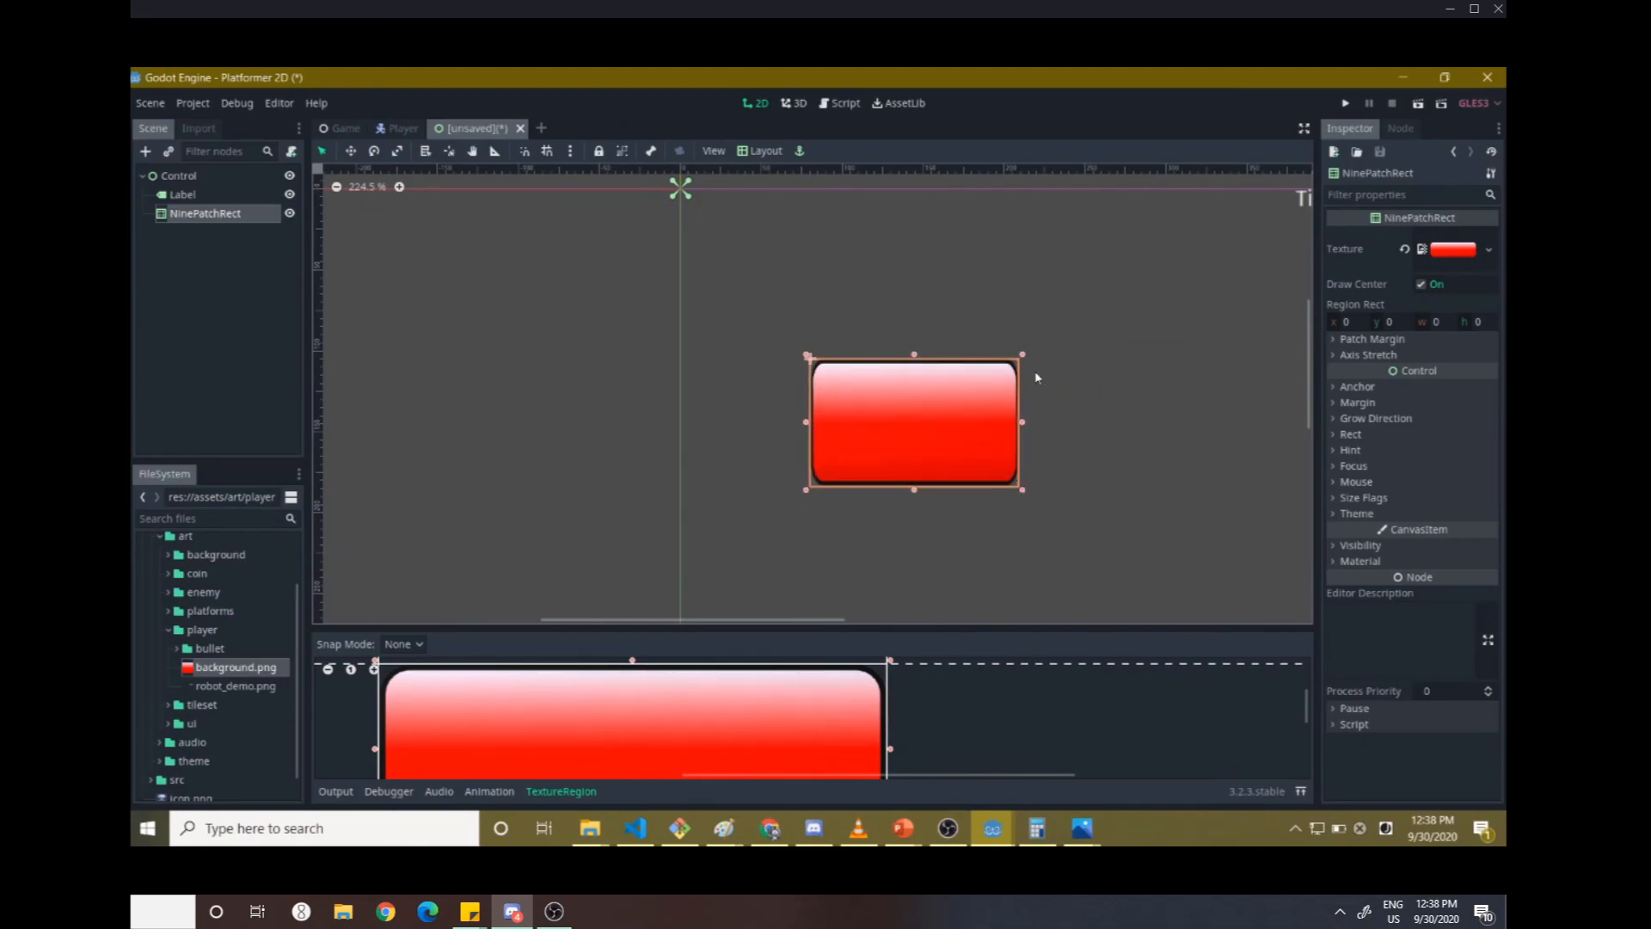
# - Widen the NinePatchRect and set its left and right patch margins just inside the rounded corners of the red texture
pyautogui.moveTo(1023, 424); pyautogui.dragTo(1117, 422)
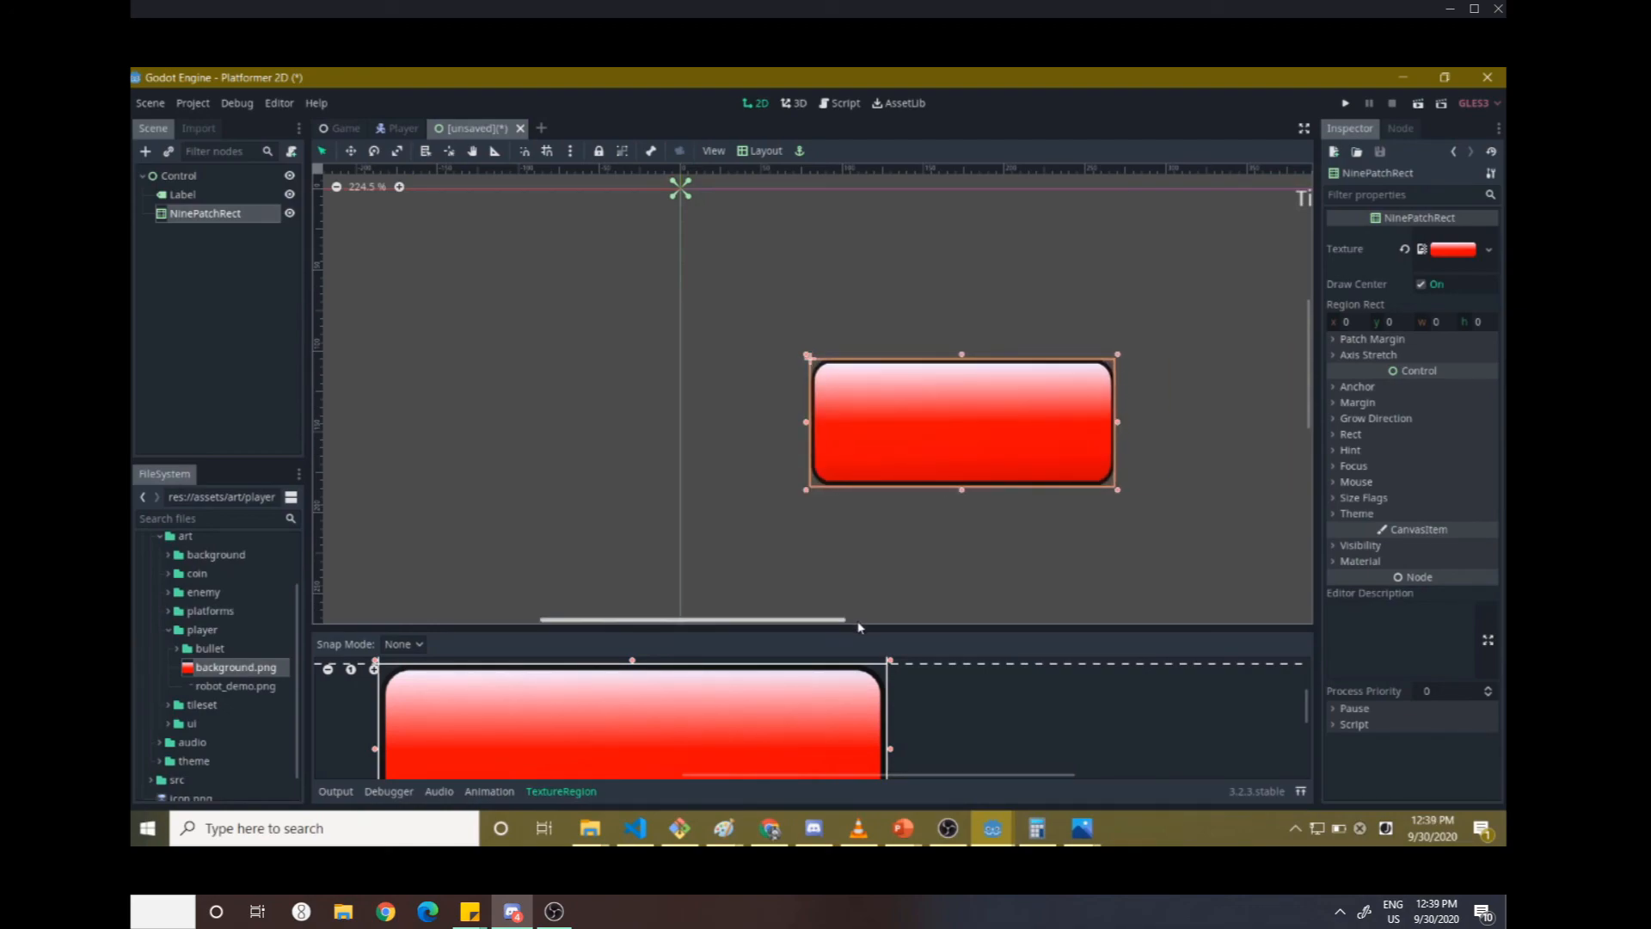
pyautogui.scroll(-3, 731, 692)
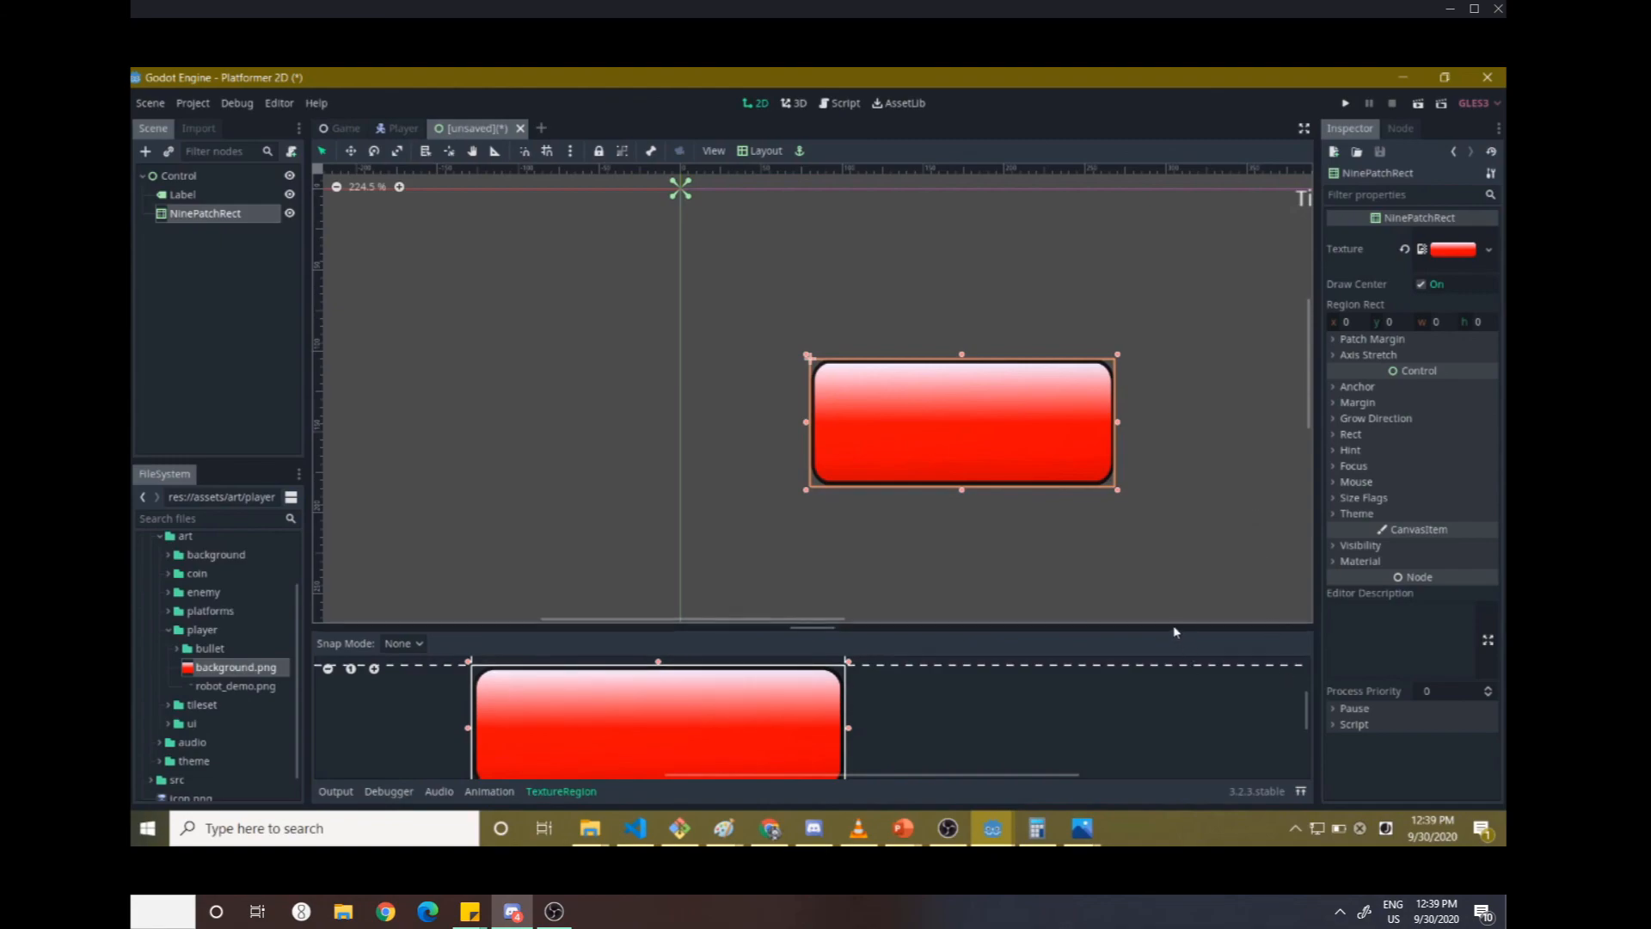
pyautogui.moveTo(1178, 629); pyautogui.dragTo(1178, 484)
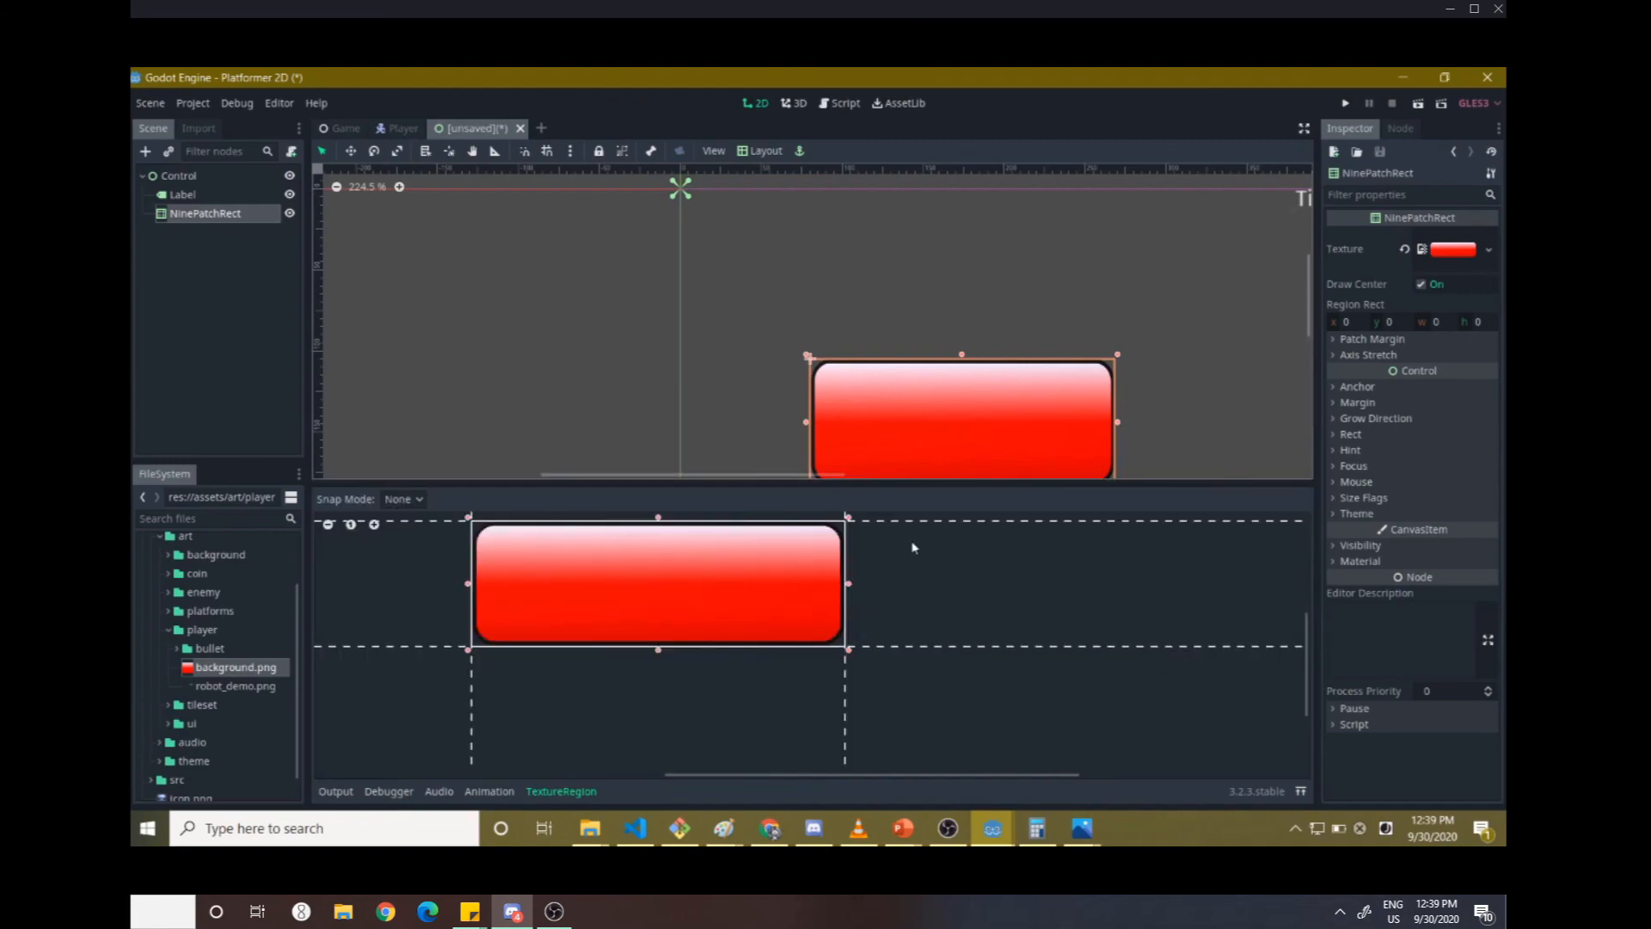
pyautogui.scroll(1, 496, 692)
pyautogui.scroll(-1, 502, 565)
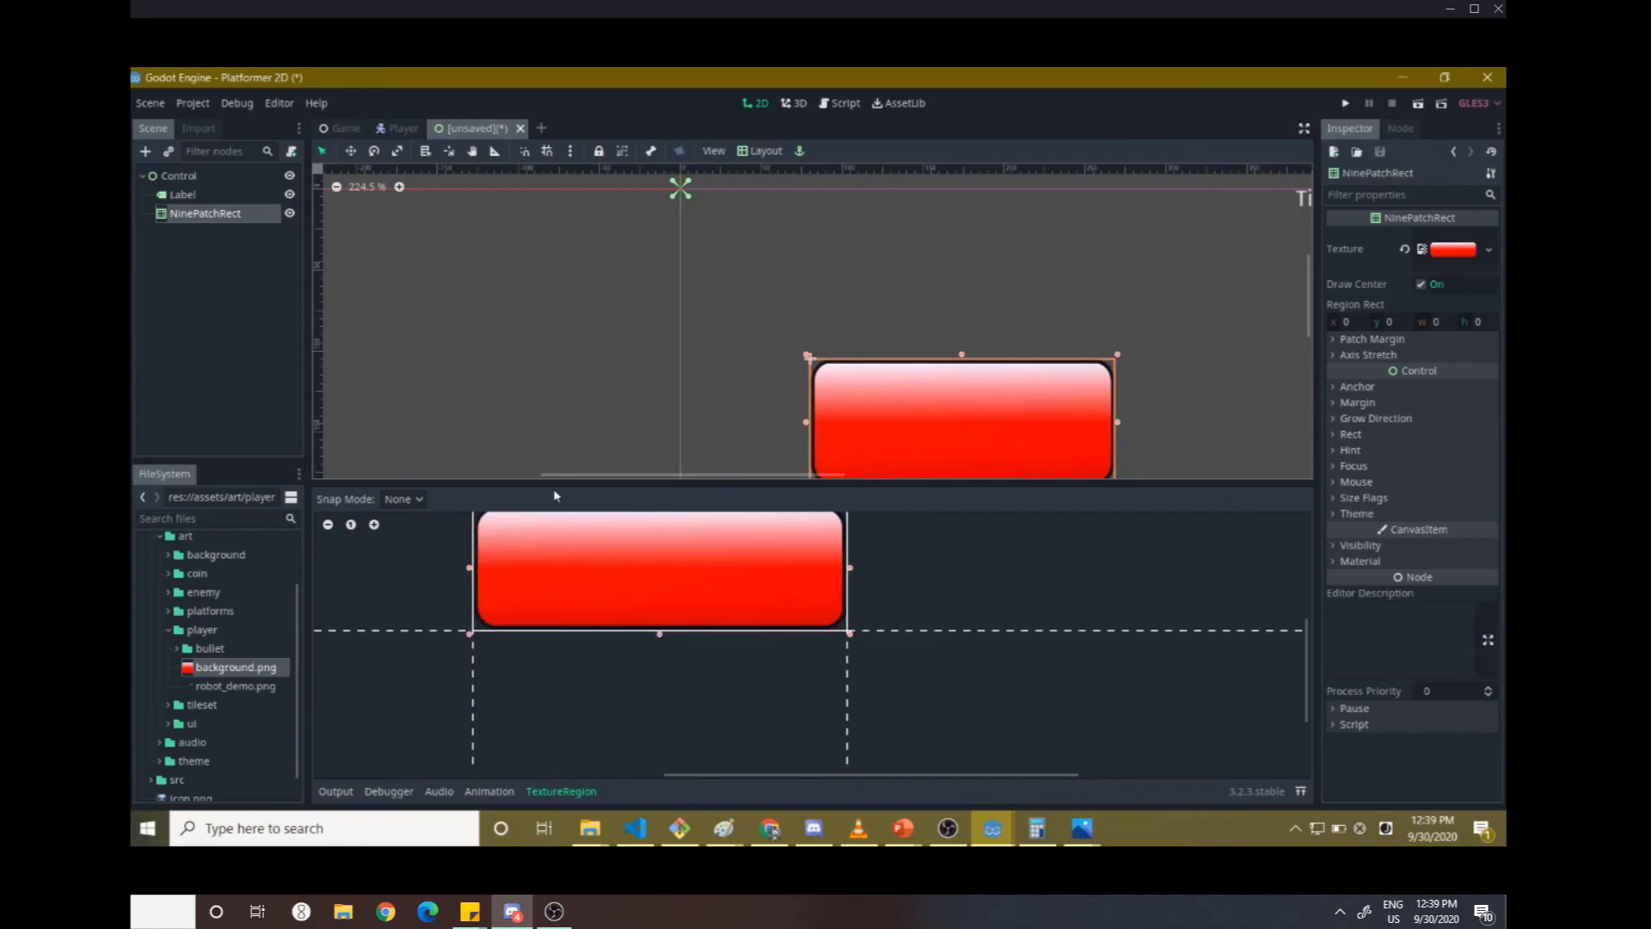
pyautogui.moveTo(935, 597); pyautogui.dragTo(946, 660, button='middle')
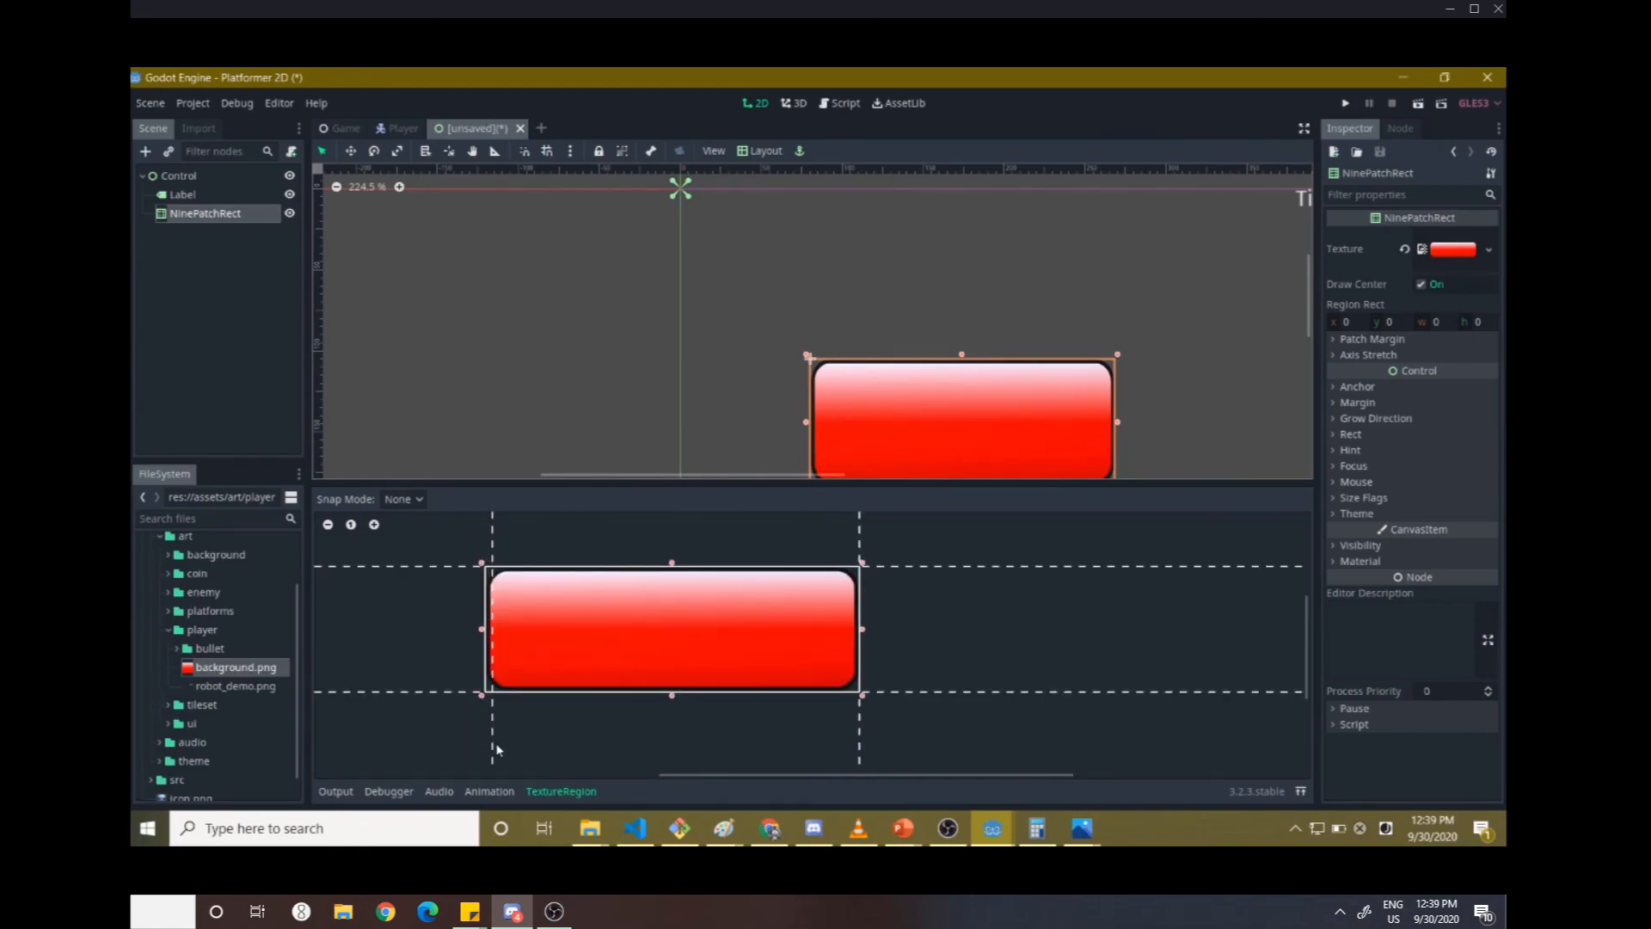
pyautogui.moveTo(516, 745); pyautogui.dragTo(521, 743)
pyautogui.moveTo(858, 718); pyautogui.dragTo(818, 711)
pyautogui.moveTo(822, 711); pyautogui.dragTo(826, 711)
# - Narrow the NinePatchRect and move it higher on the canvas to test how its side corners stretch
pyautogui.moveTo(1118, 426); pyautogui.dragTo(815, 442)
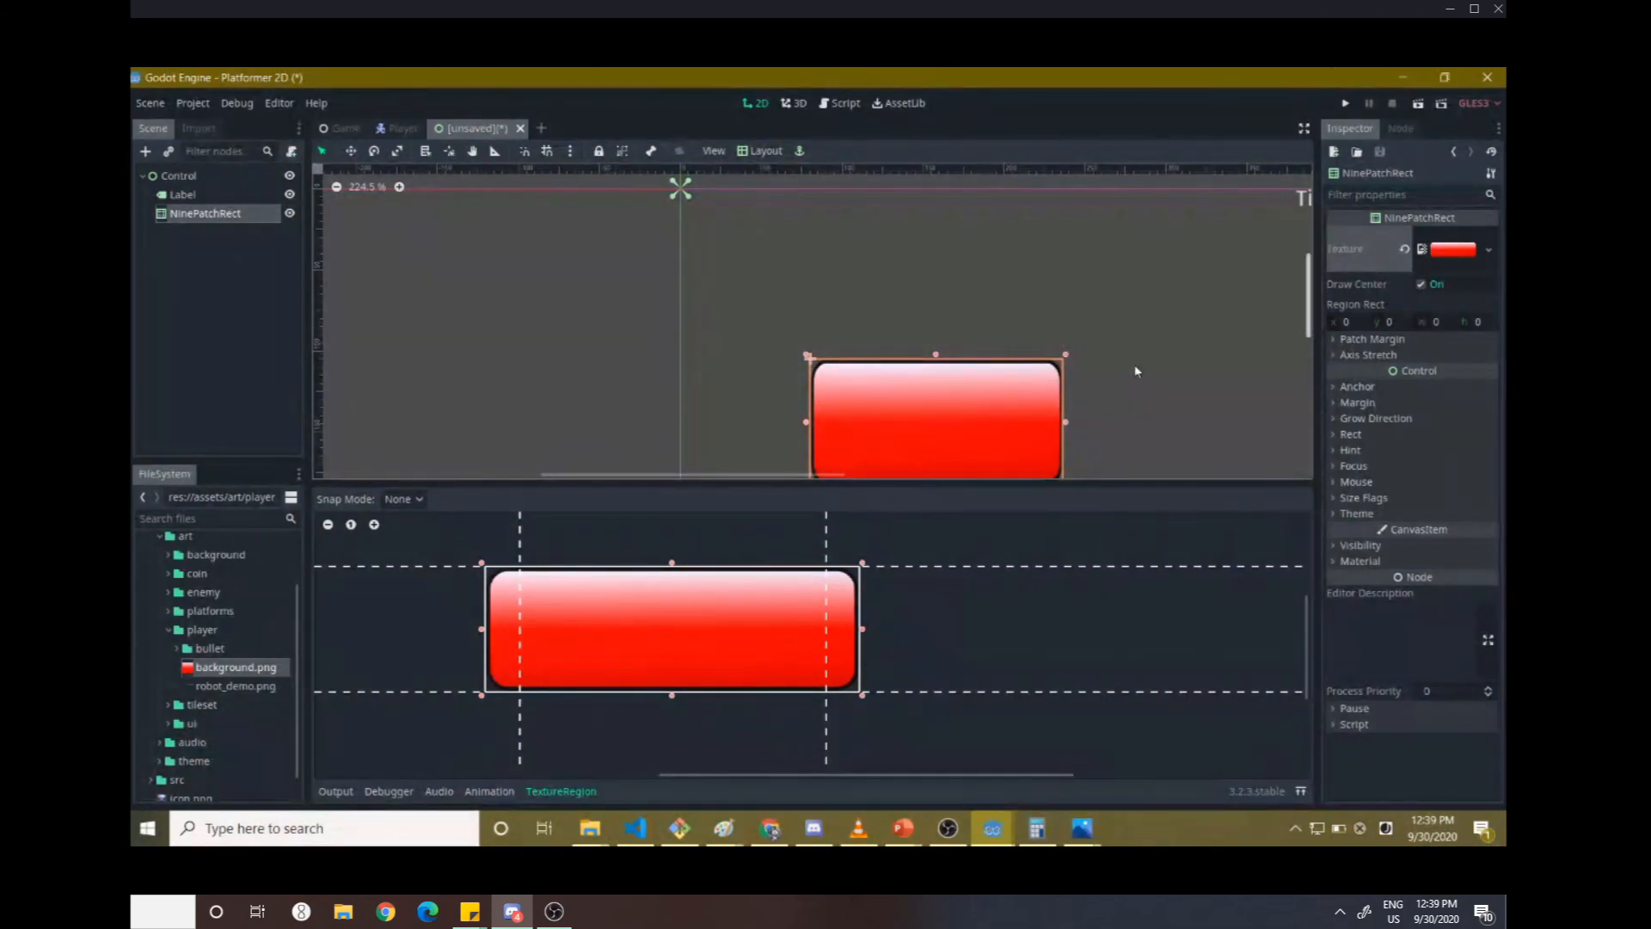
pyautogui.moveTo(1068, 422); pyautogui.dragTo(842, 248)
pyautogui.moveTo(991, 275)
pyautogui.mouseDown()
pyautogui.moveTo(1307, 276)
pyautogui.moveTo(990, 275)
pyautogui.mouseUp()
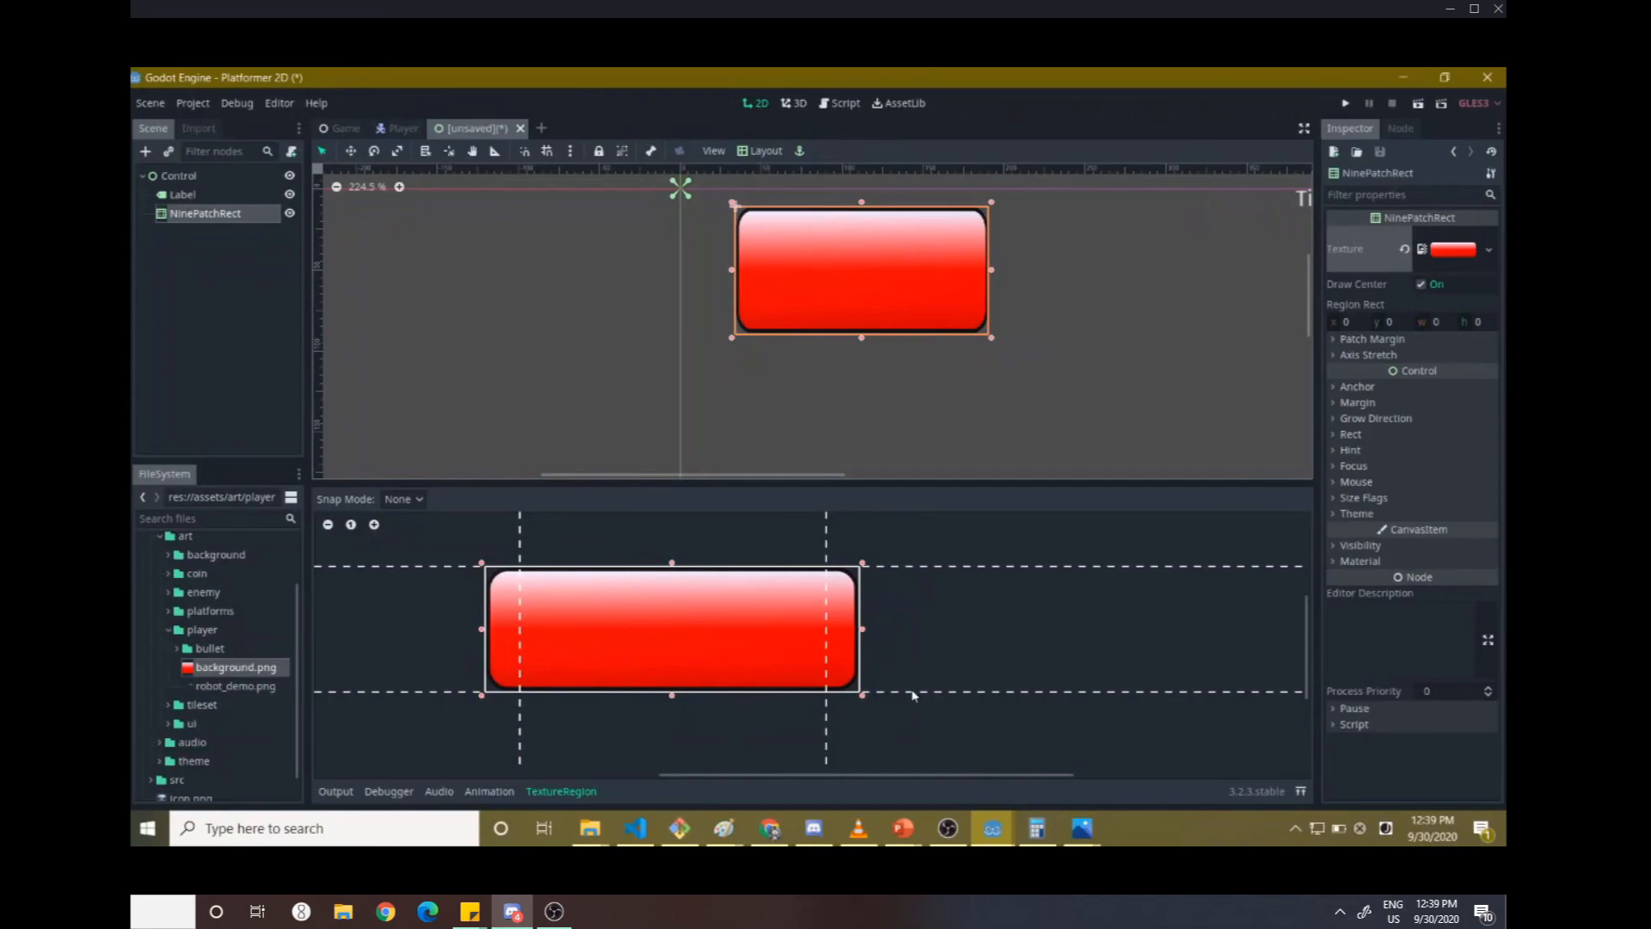
# - Try a bottom patch margin inside the texture's lower corners with the rectangle stretched taller, and return the margin to the edge
pyautogui.moveTo(913, 692); pyautogui.dragTo(917, 679)
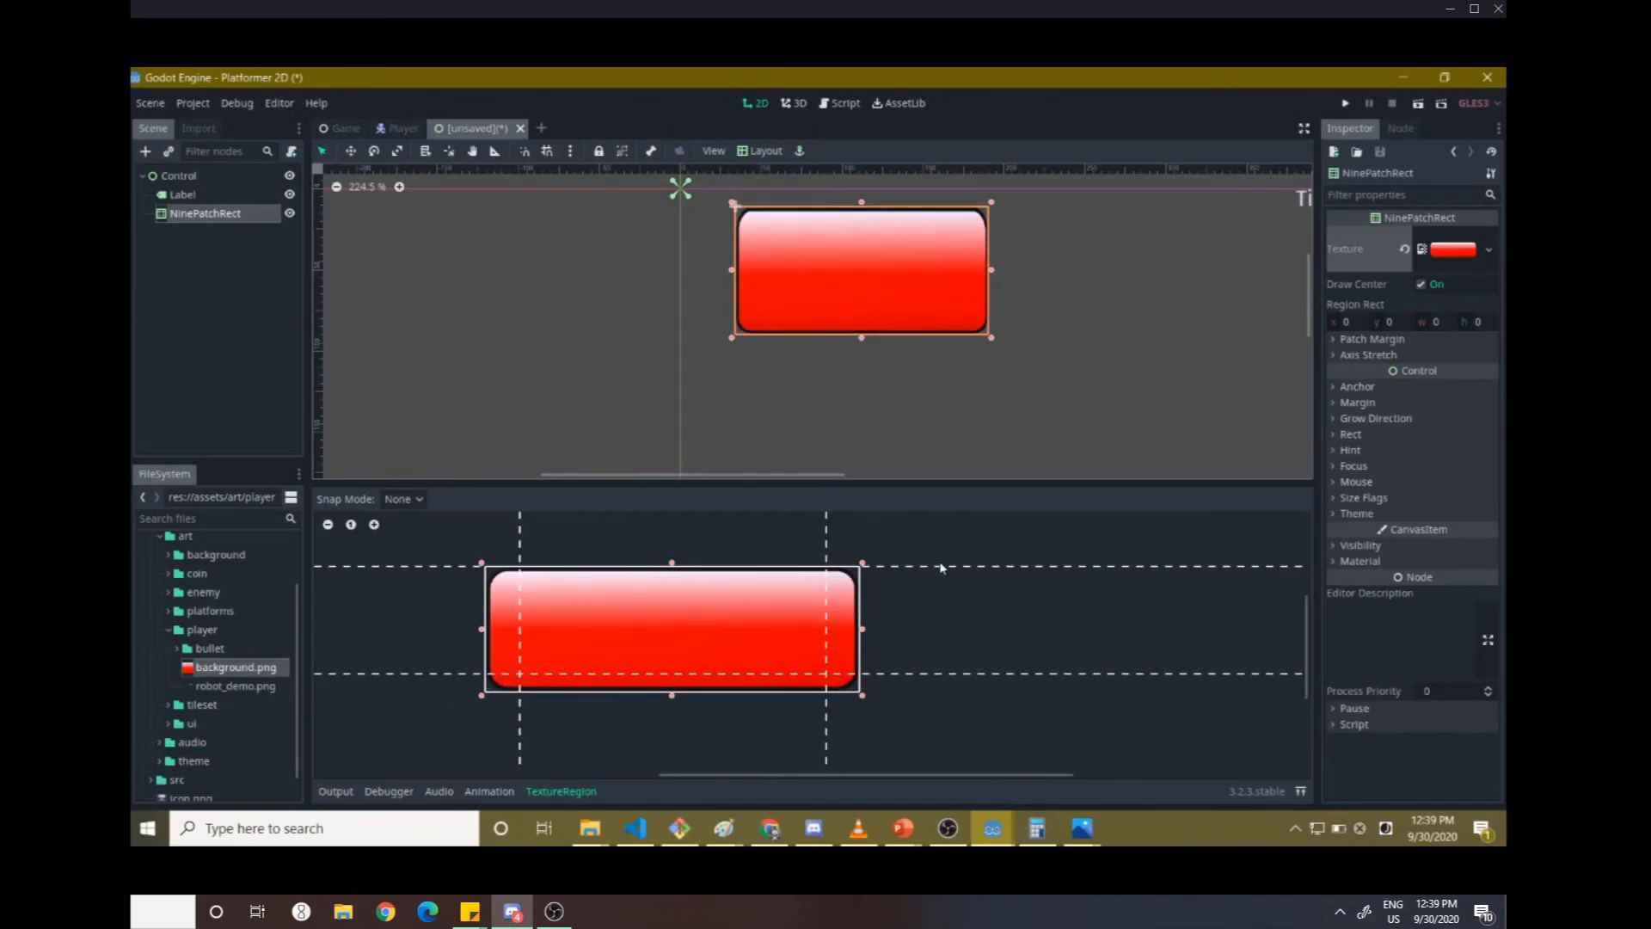
pyautogui.moveTo(941, 567)
pyautogui.mouseDown()
pyautogui.moveTo(952, 607)
pyautogui.moveTo(956, 554)
pyautogui.mouseUp()
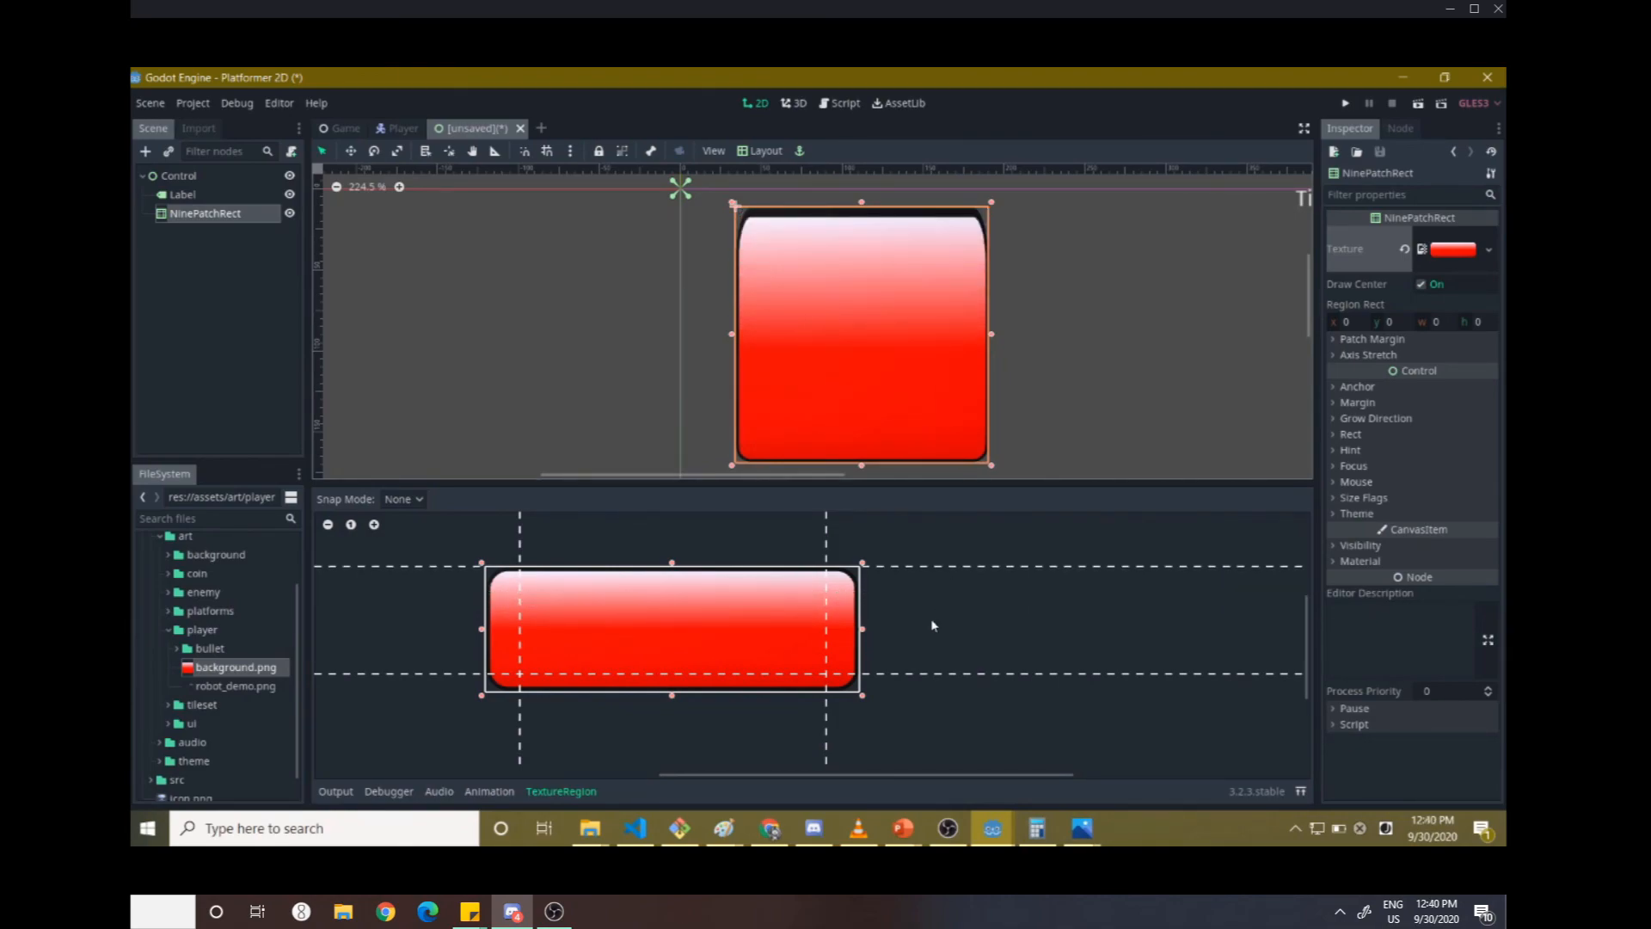
pyautogui.moveTo(935, 682); pyautogui.dragTo(946, 705)
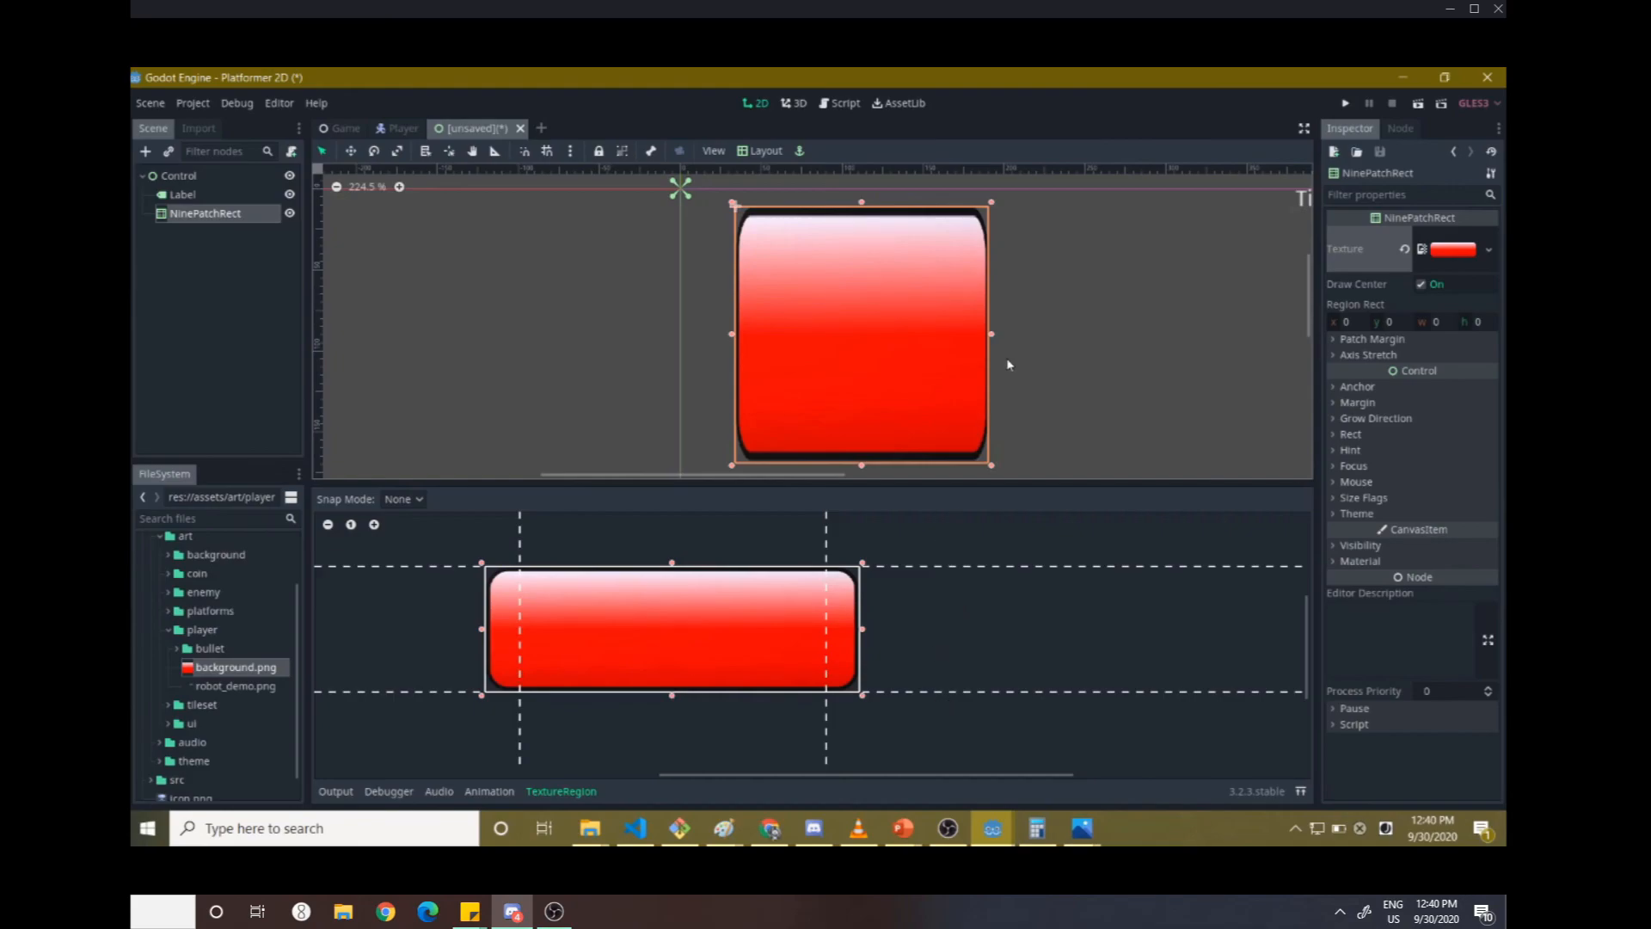
# - Widen and reposition the NinePatchRect, and nudge its right patch margin slightly farther inward
pyautogui.moveTo(991, 333); pyautogui.dragTo(1095, 338)
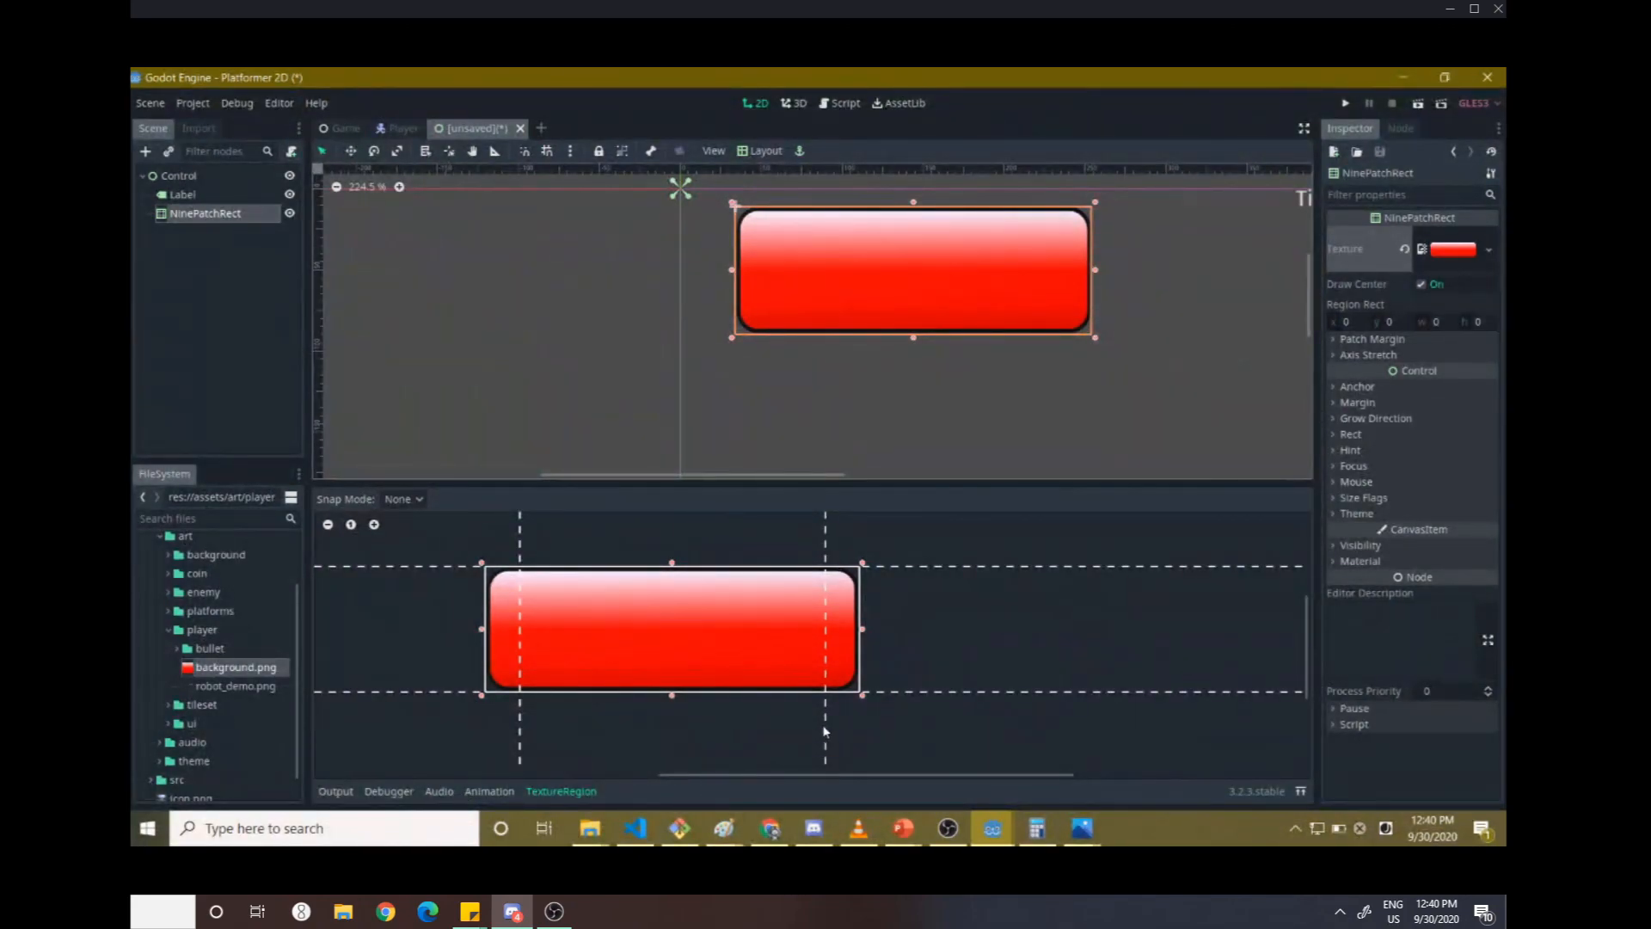
pyautogui.moveTo(823, 730); pyautogui.dragTo(819, 730)
pyautogui.moveTo(899, 286); pyautogui.dragTo(1024, 317)
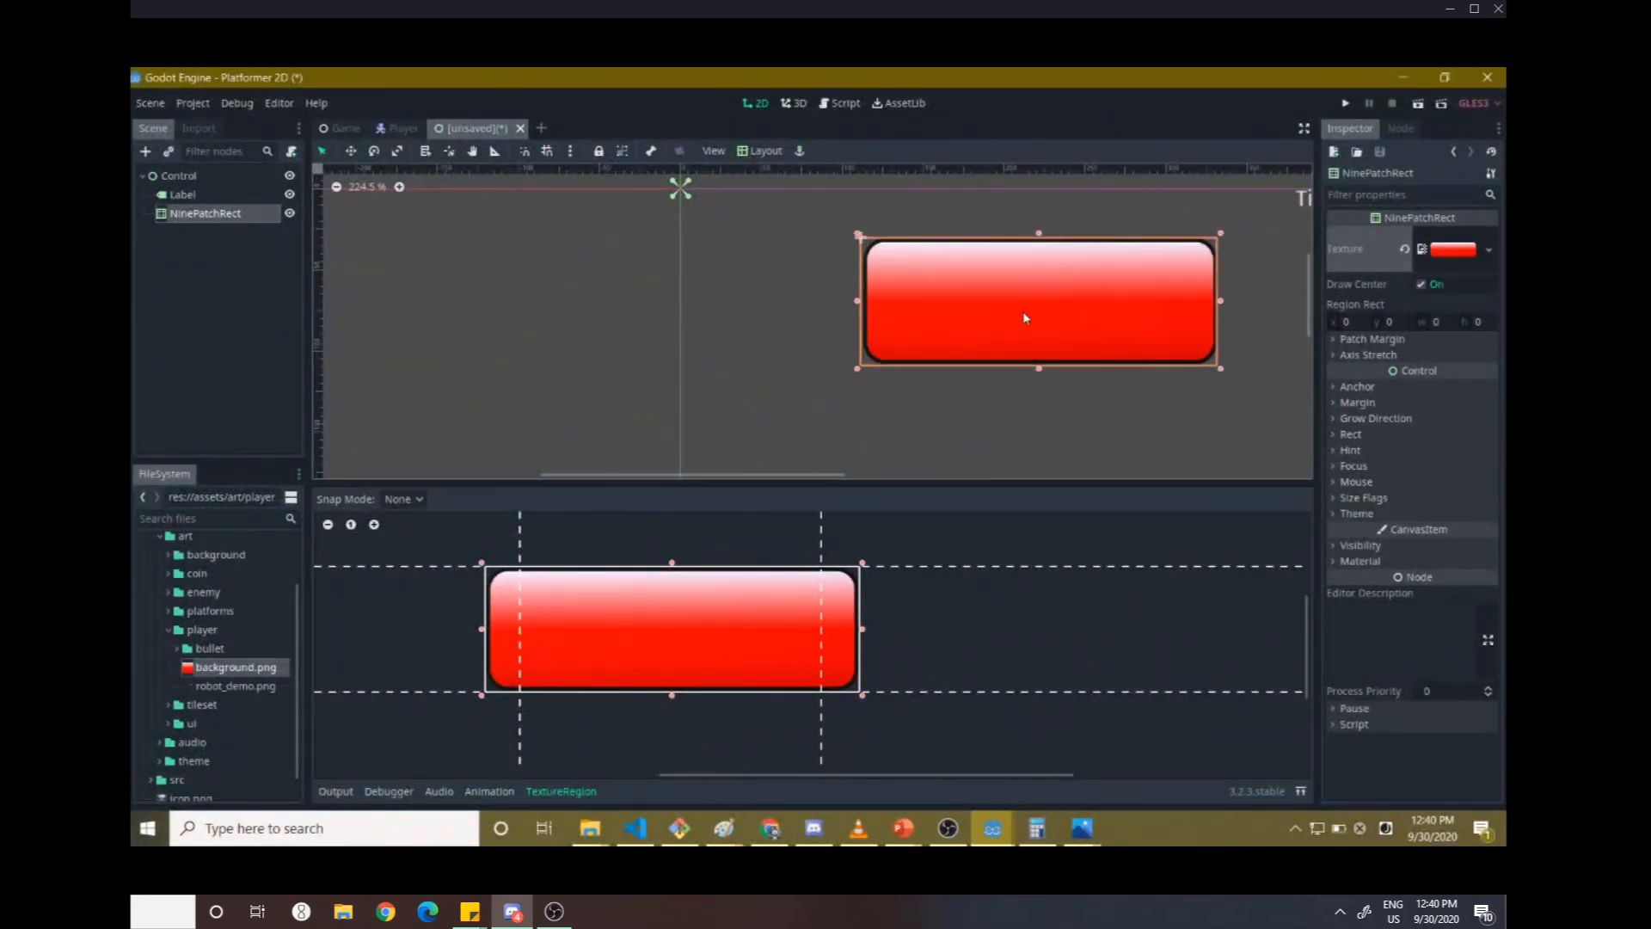
# - Make the Title label a child of the NinePatchRect in the scene tree
pyautogui.scroll(-2, 1025, 318)
pyautogui.moveTo(761, 474); pyautogui.dragTo(933, 478)
pyautogui.click(791, 246)
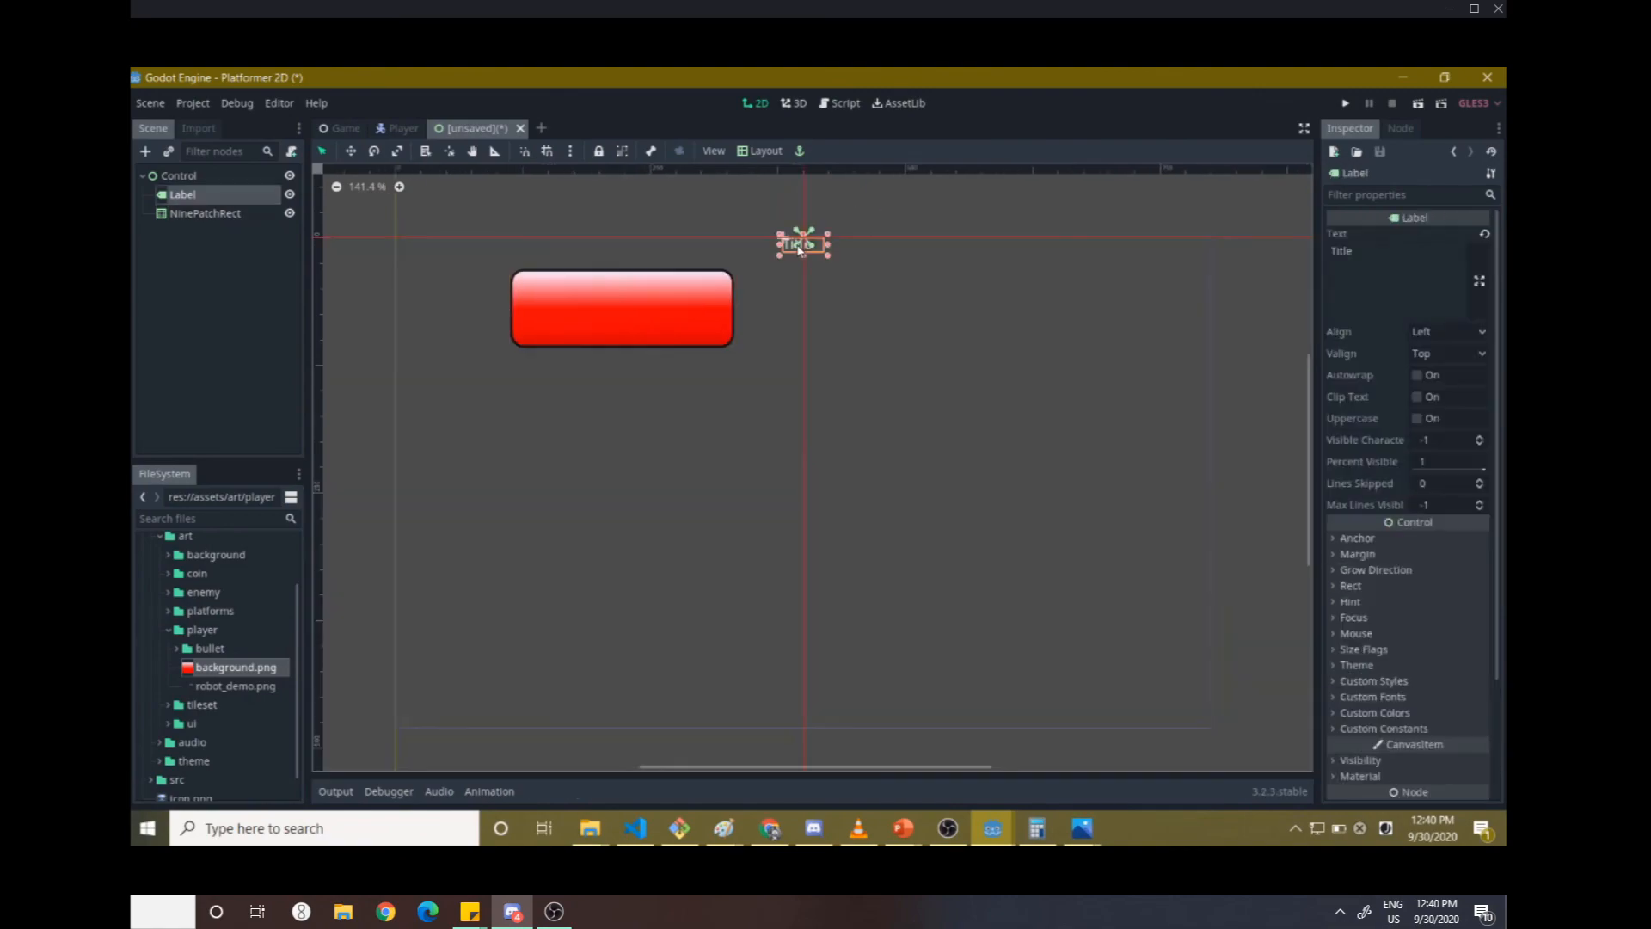
pyautogui.moveTo(797, 247)
pyautogui.mouseDown()
pyautogui.moveTo(650, 322)
pyautogui.moveTo(776, 272)
pyautogui.mouseUp()
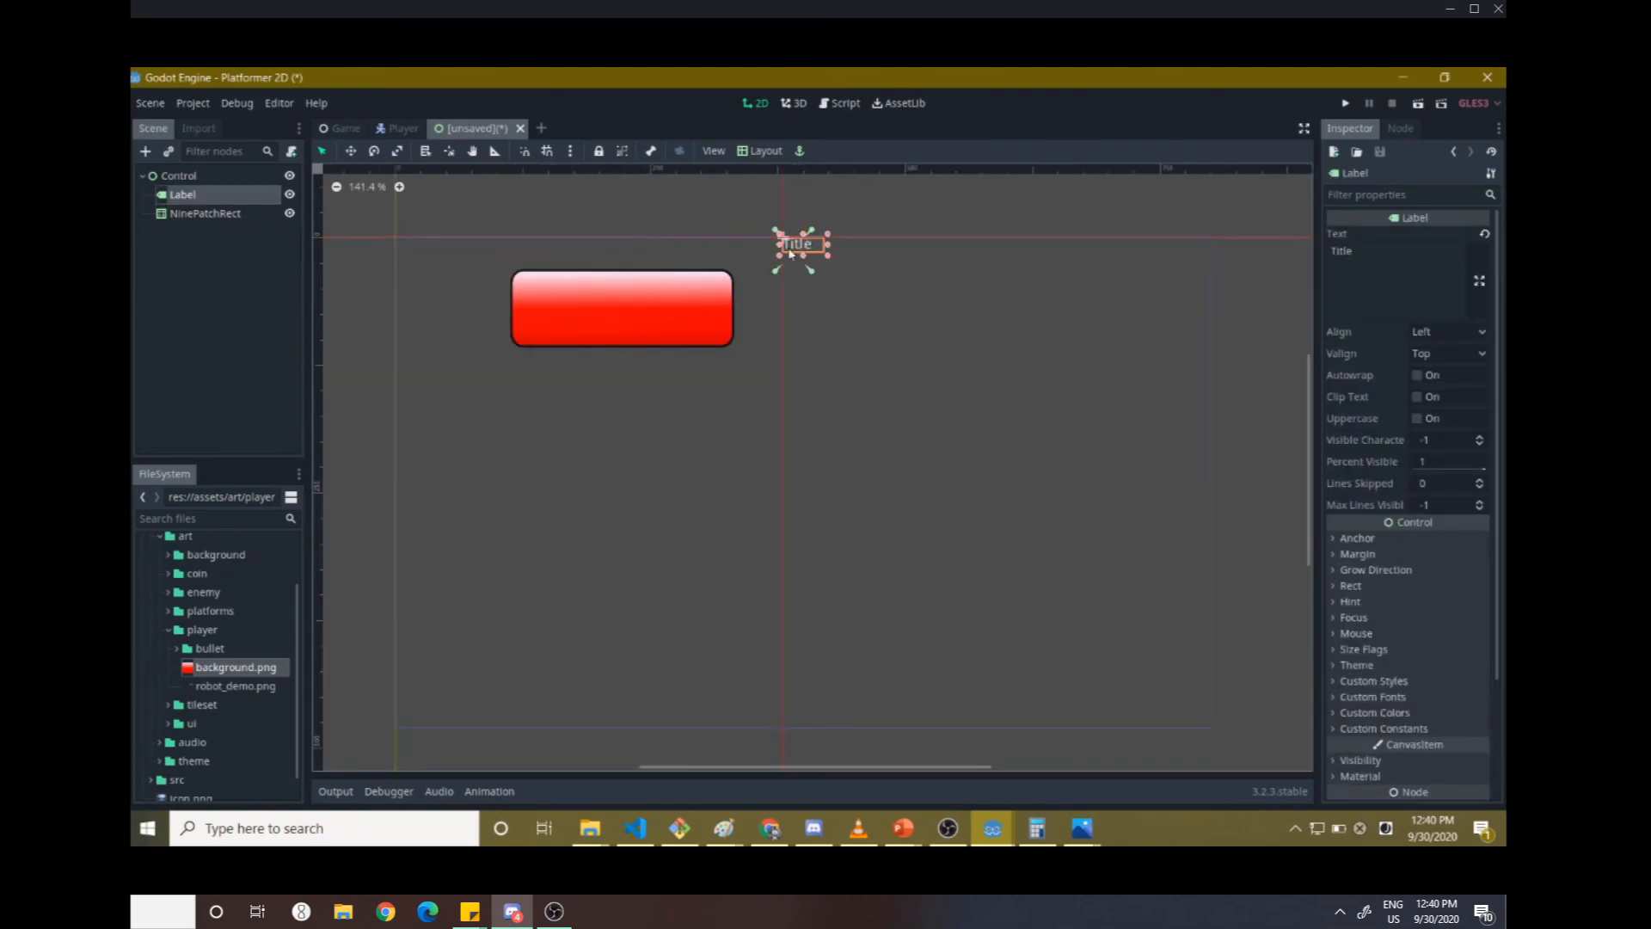
pyautogui.moveTo(170, 206); pyautogui.dragTo(182, 214)
pyautogui.click(185, 196)
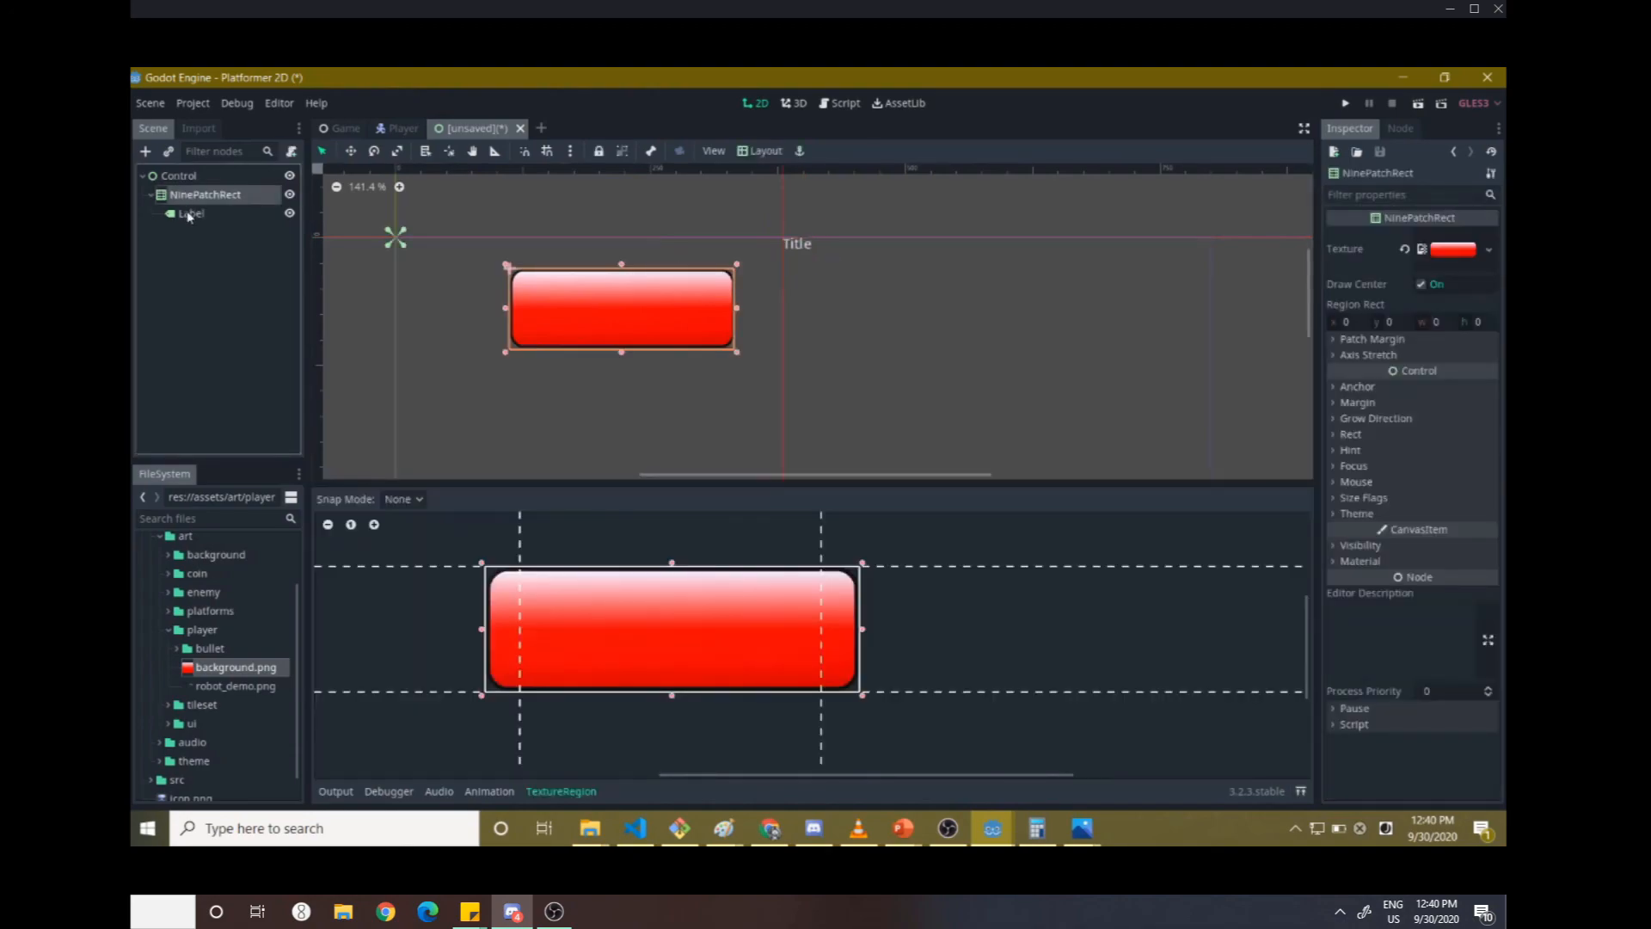
# - Apply the Full Rect layout to the Label so it fills the NinePatchRect
pyautogui.click(797, 244)
pyautogui.click(760, 150)
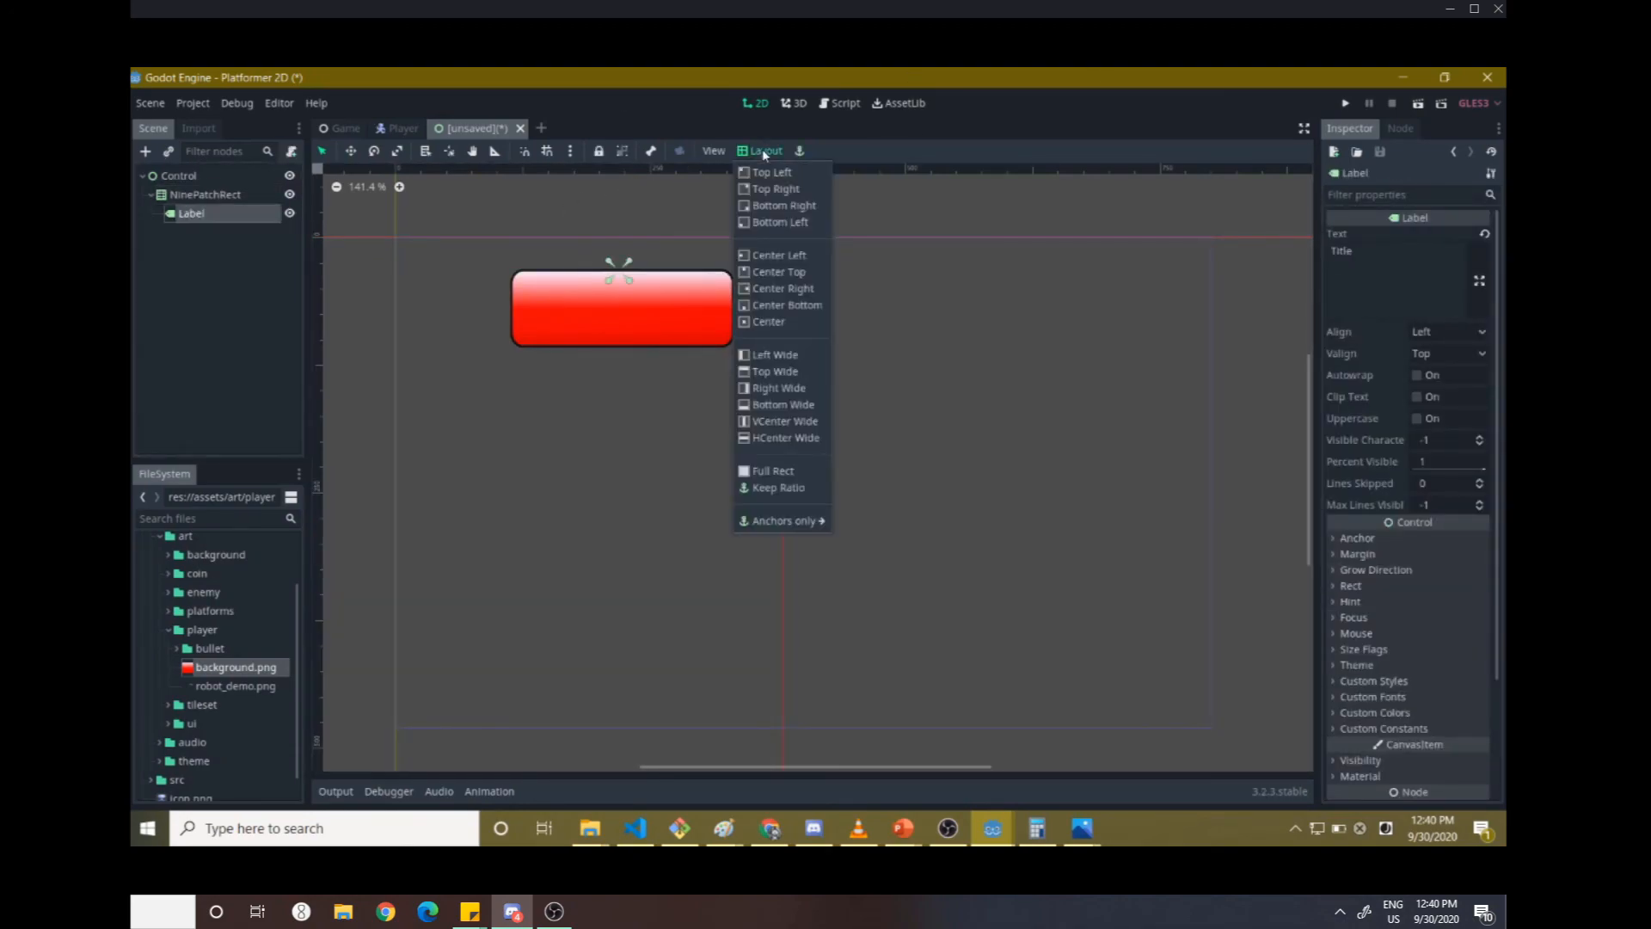
pyautogui.click(784, 470)
pyautogui.scroll(3, 572, 318)
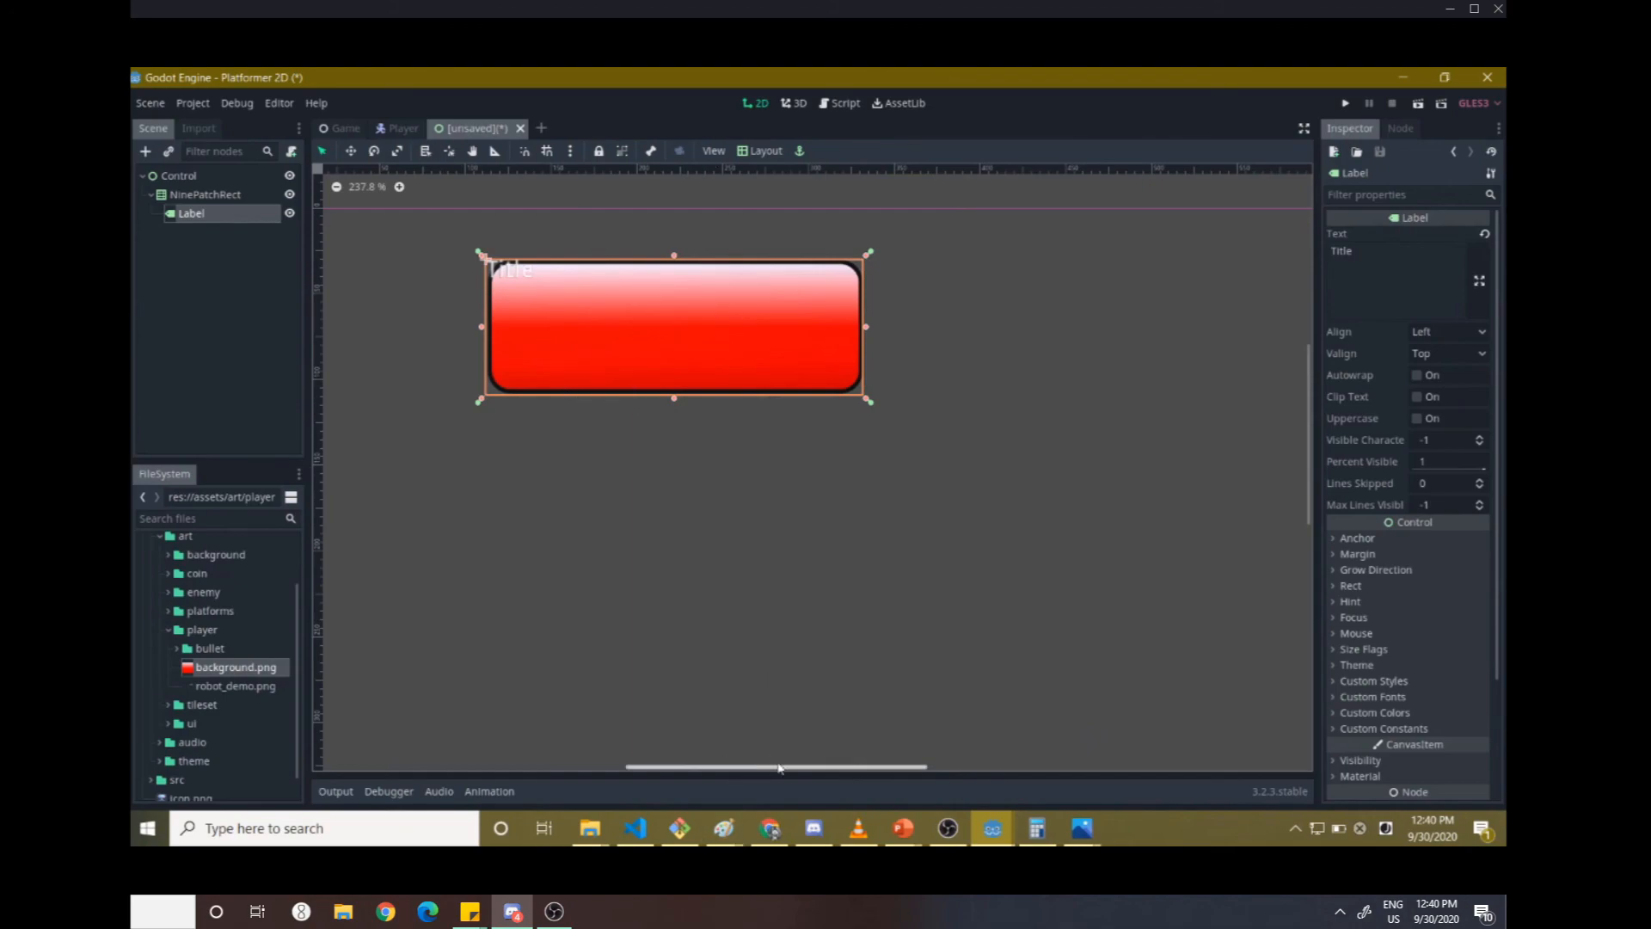
# - Switch to Chrome, search for "dafont" in a new tab and open the DaFont website
pyautogui.click(771, 829)
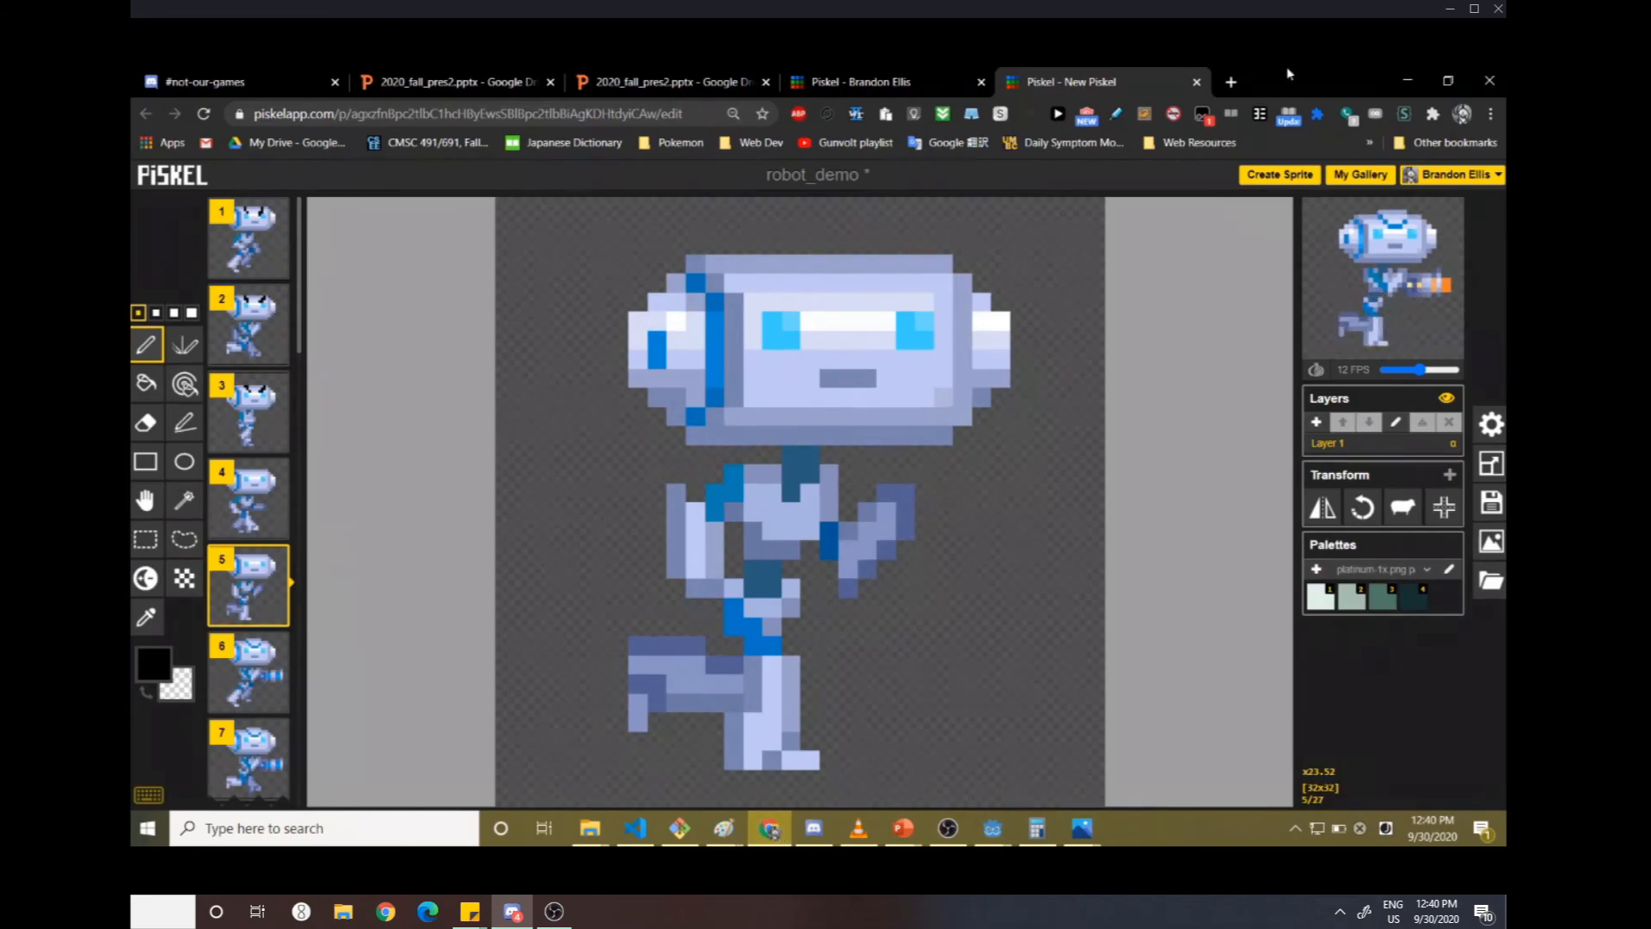
pyautogui.click(1233, 81)
pyautogui.write('datfa')
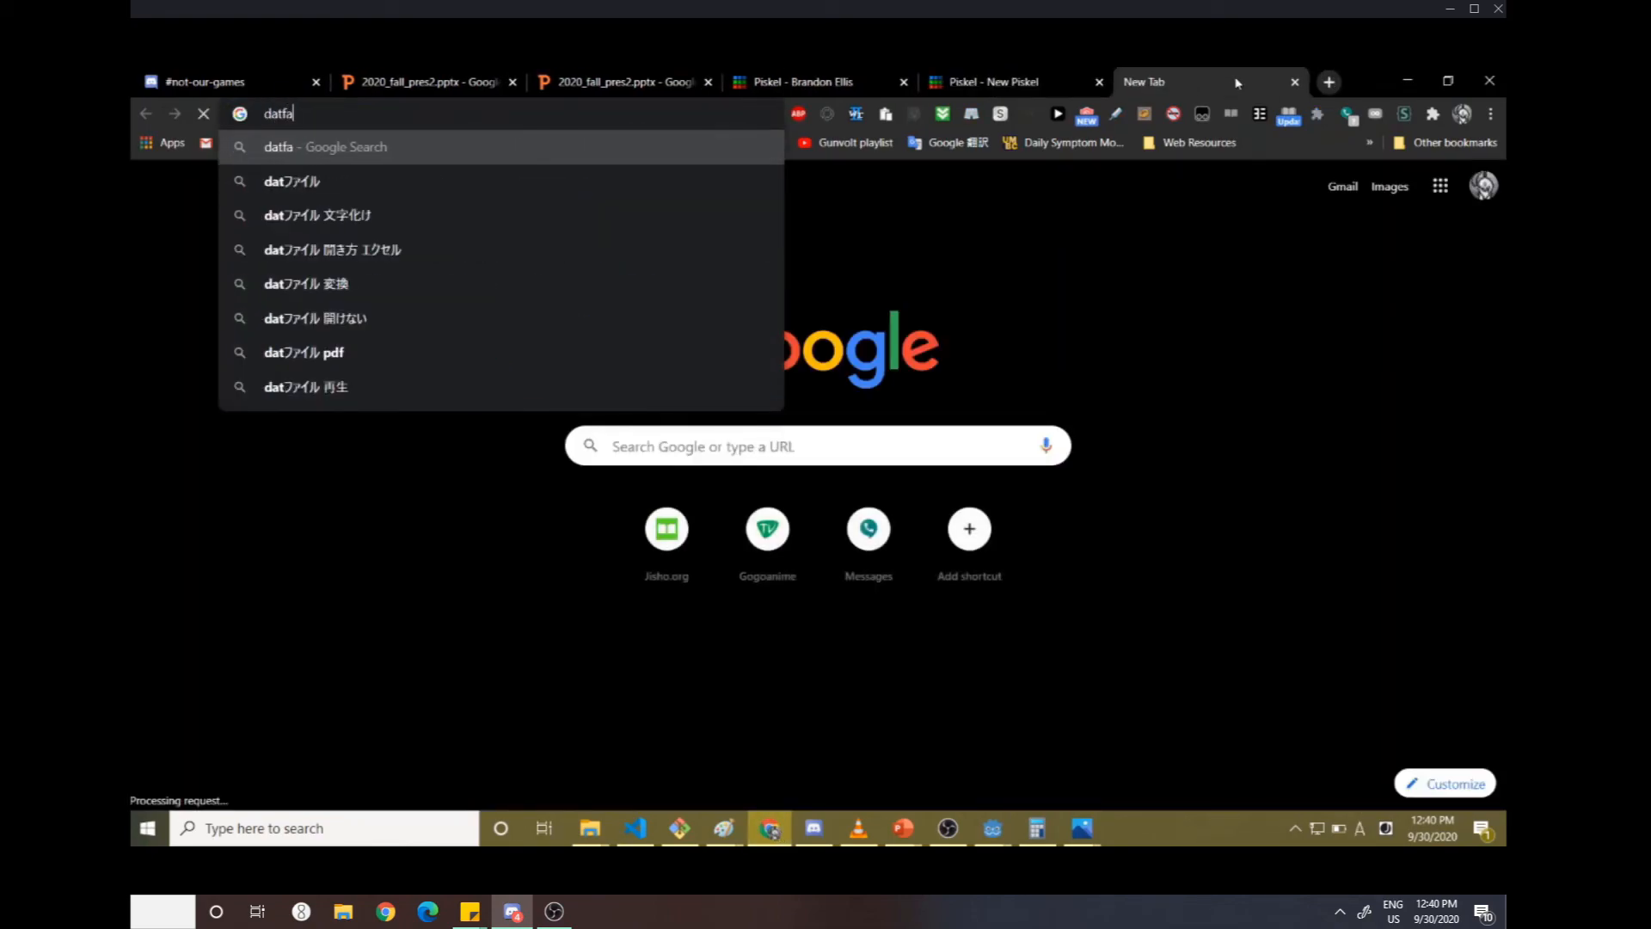
pyautogui.press('BackSpace')
pyautogui.write('font')
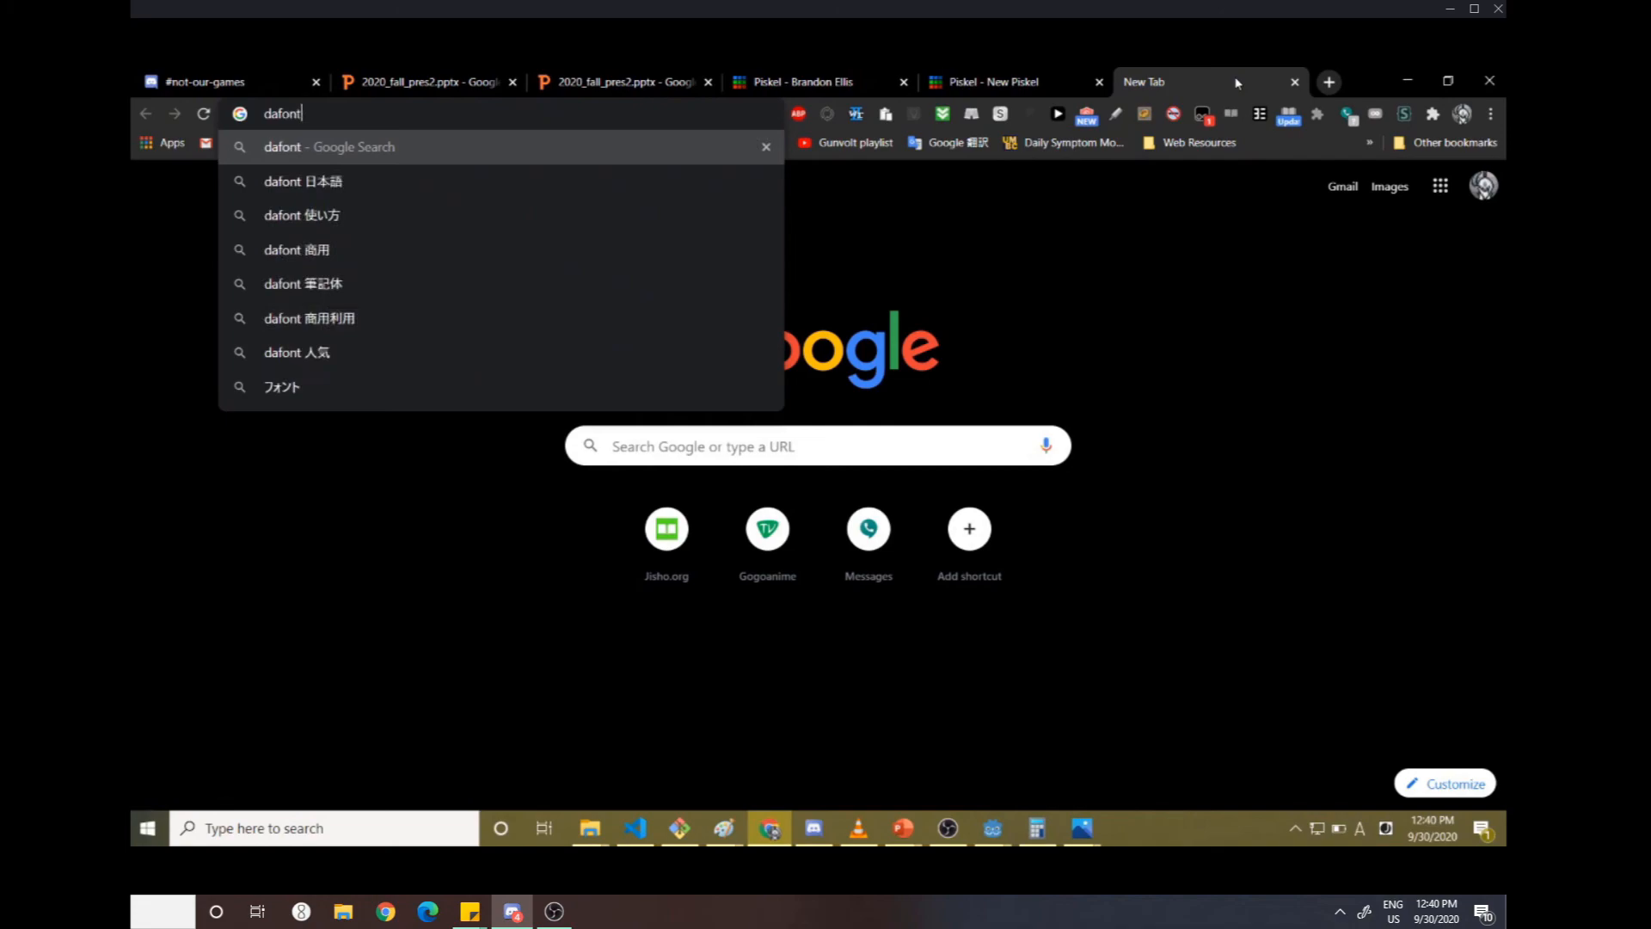
pyautogui.press('Return')
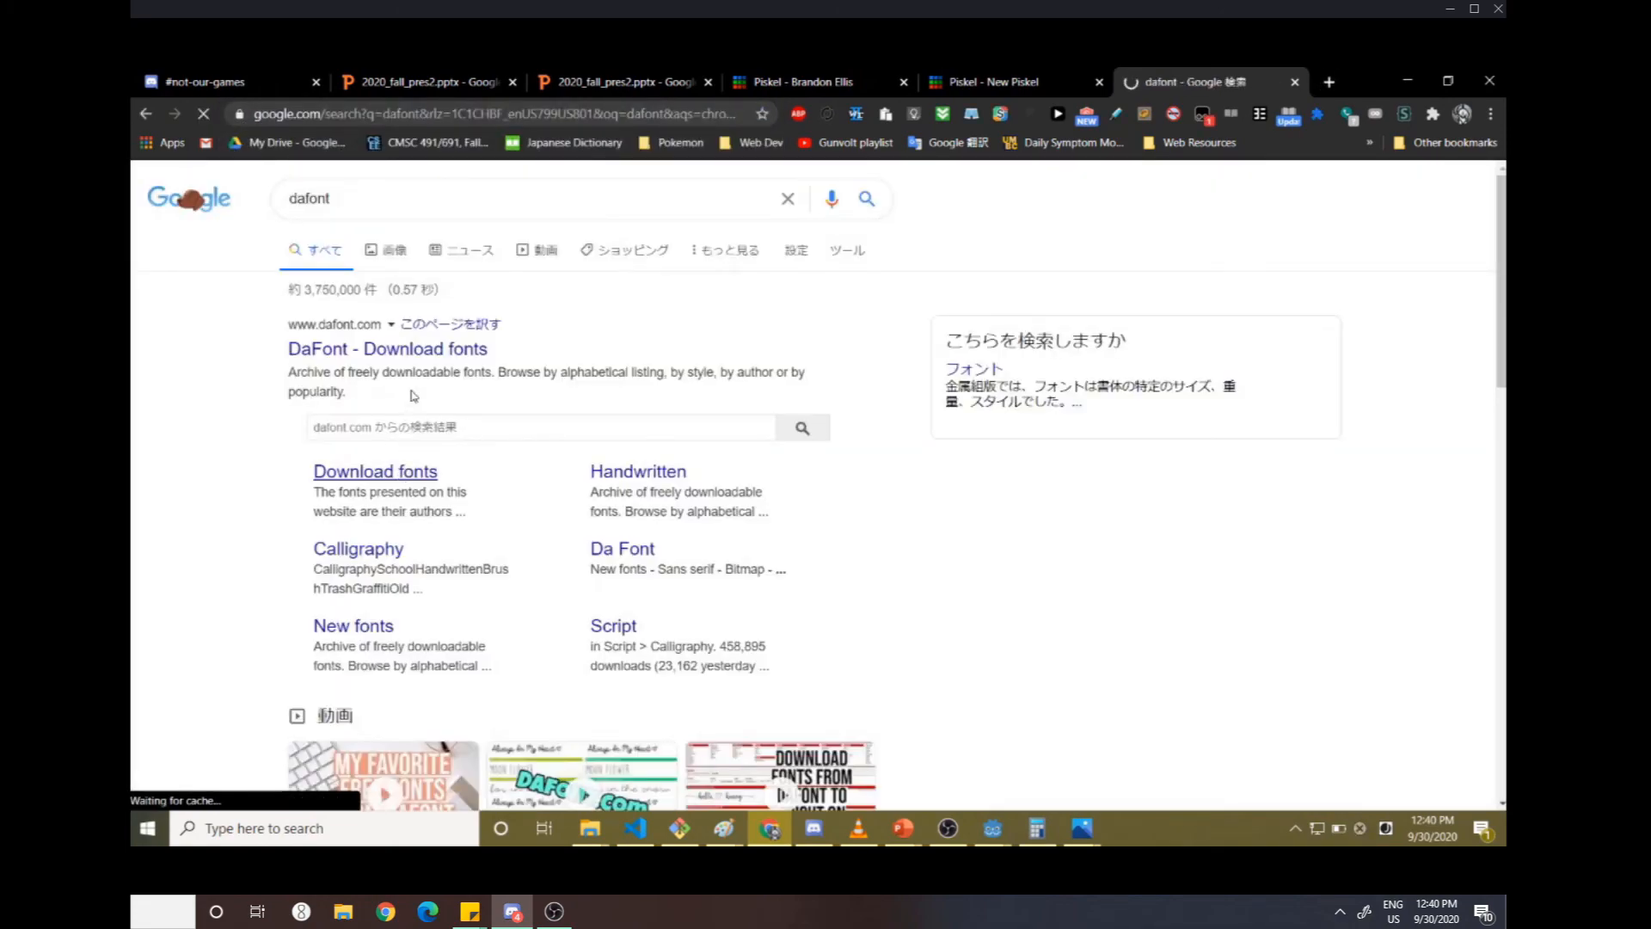
pyautogui.click(421, 348)
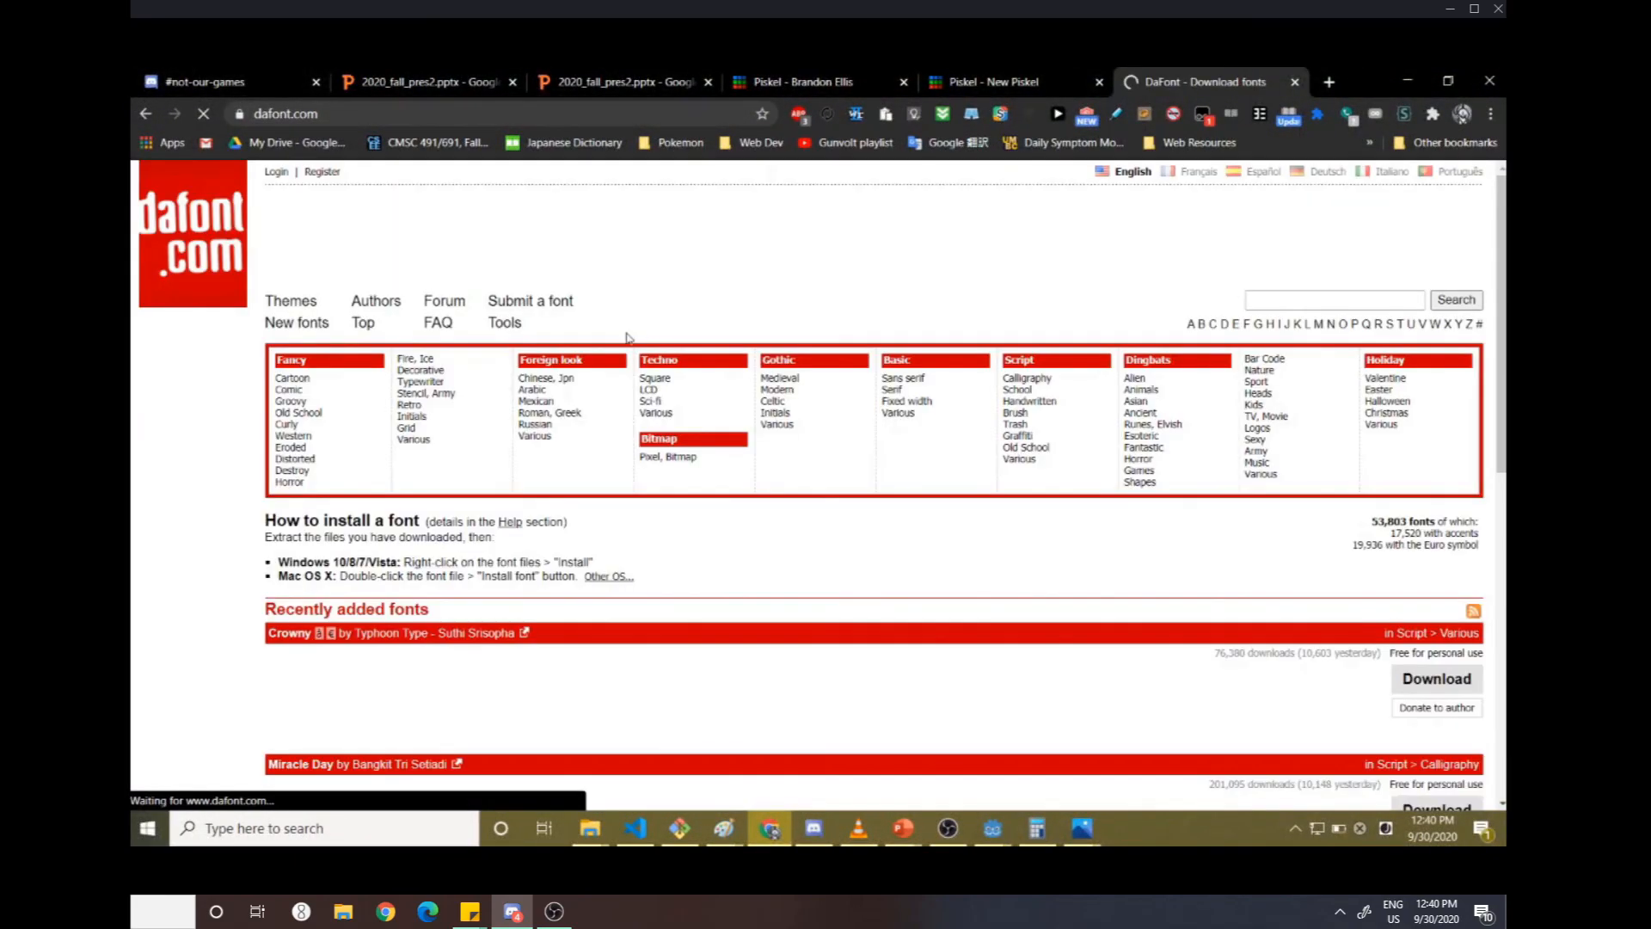
# - Download the Crowny font from DaFont's recently added fonts
pyautogui.scroll(-3, 585, 292)
pyautogui.scroll(3, 527, 230)
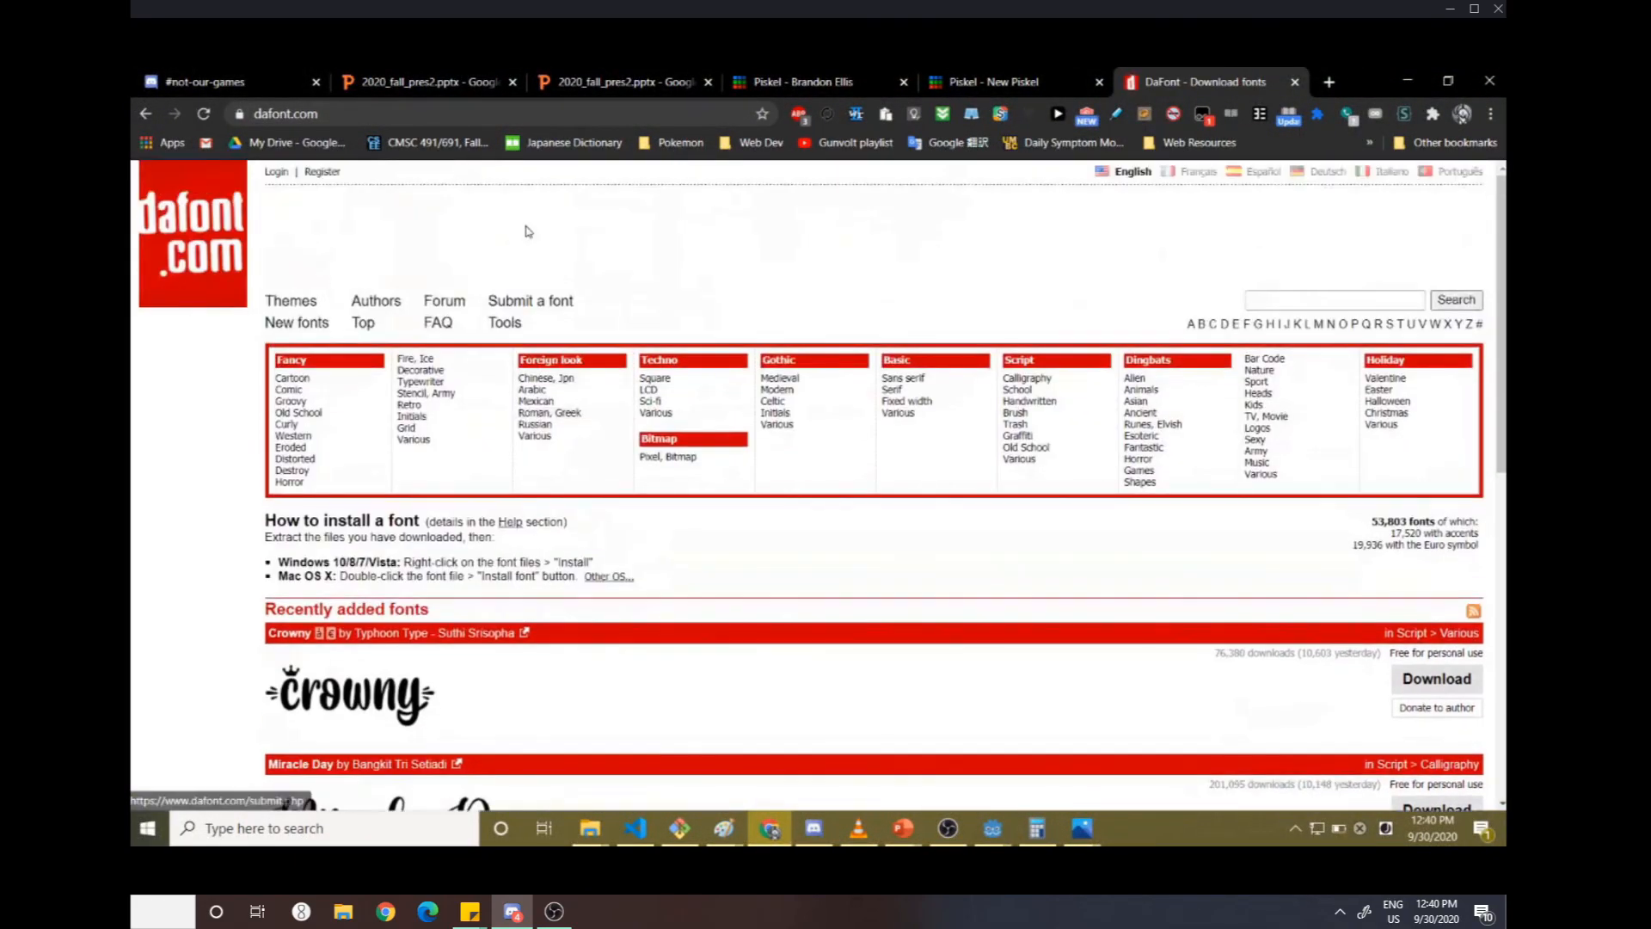
pyautogui.scroll(-9, 527, 231)
pyautogui.scroll(6, 426, 406)
pyautogui.scroll(-6, 426, 406)
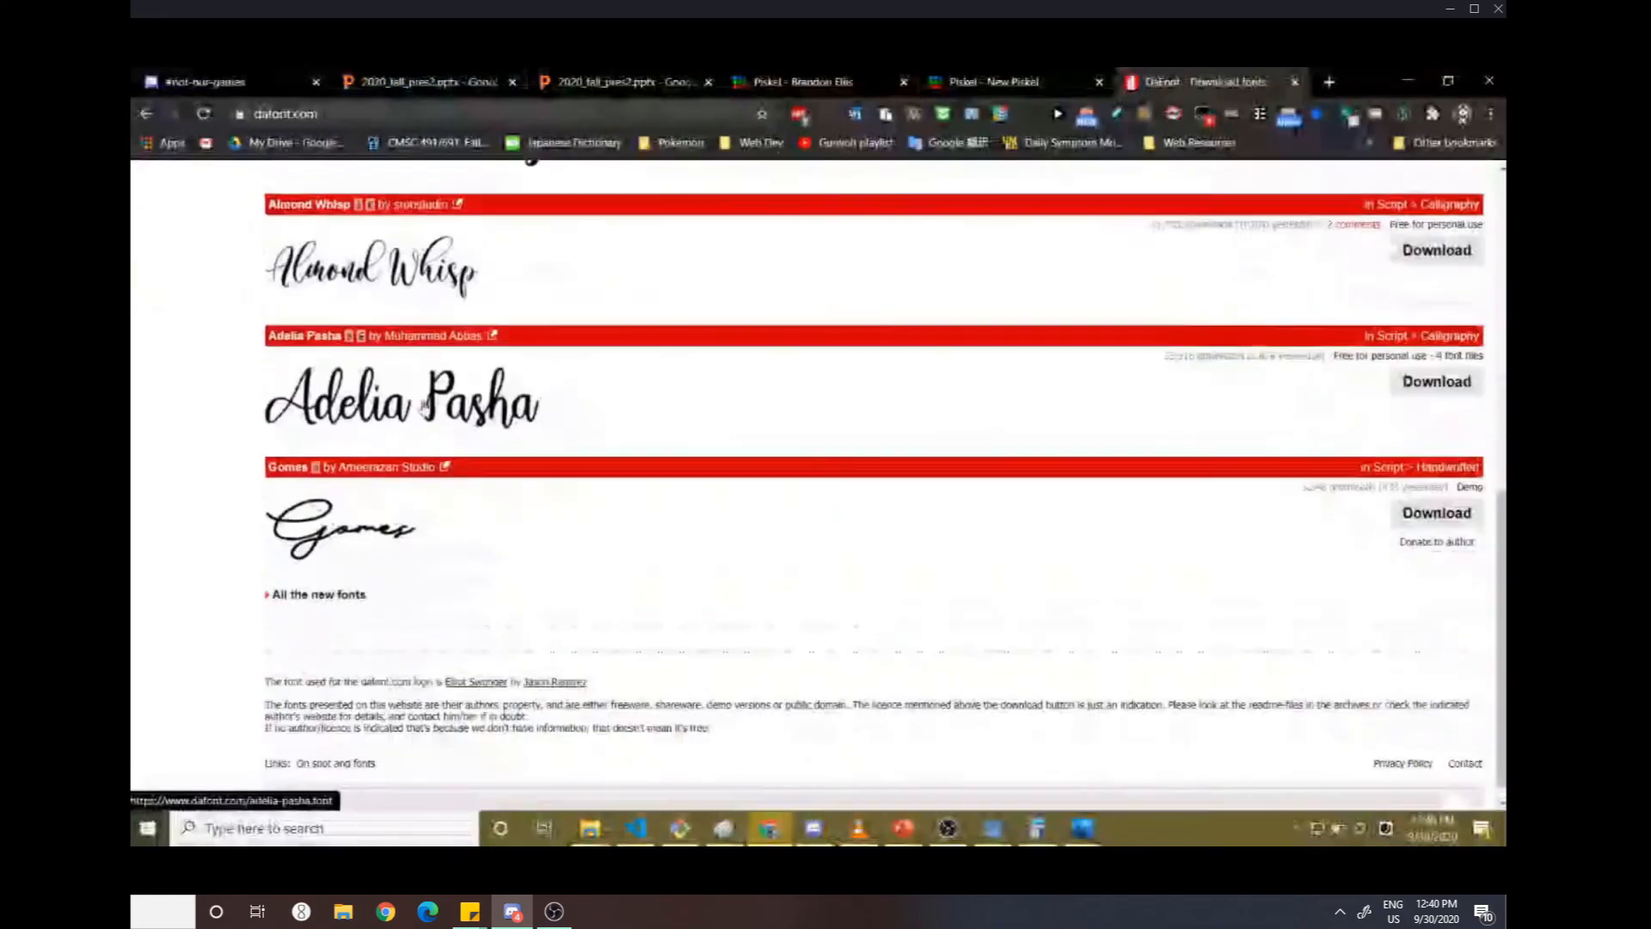
pyautogui.scroll(9, 1049, 593)
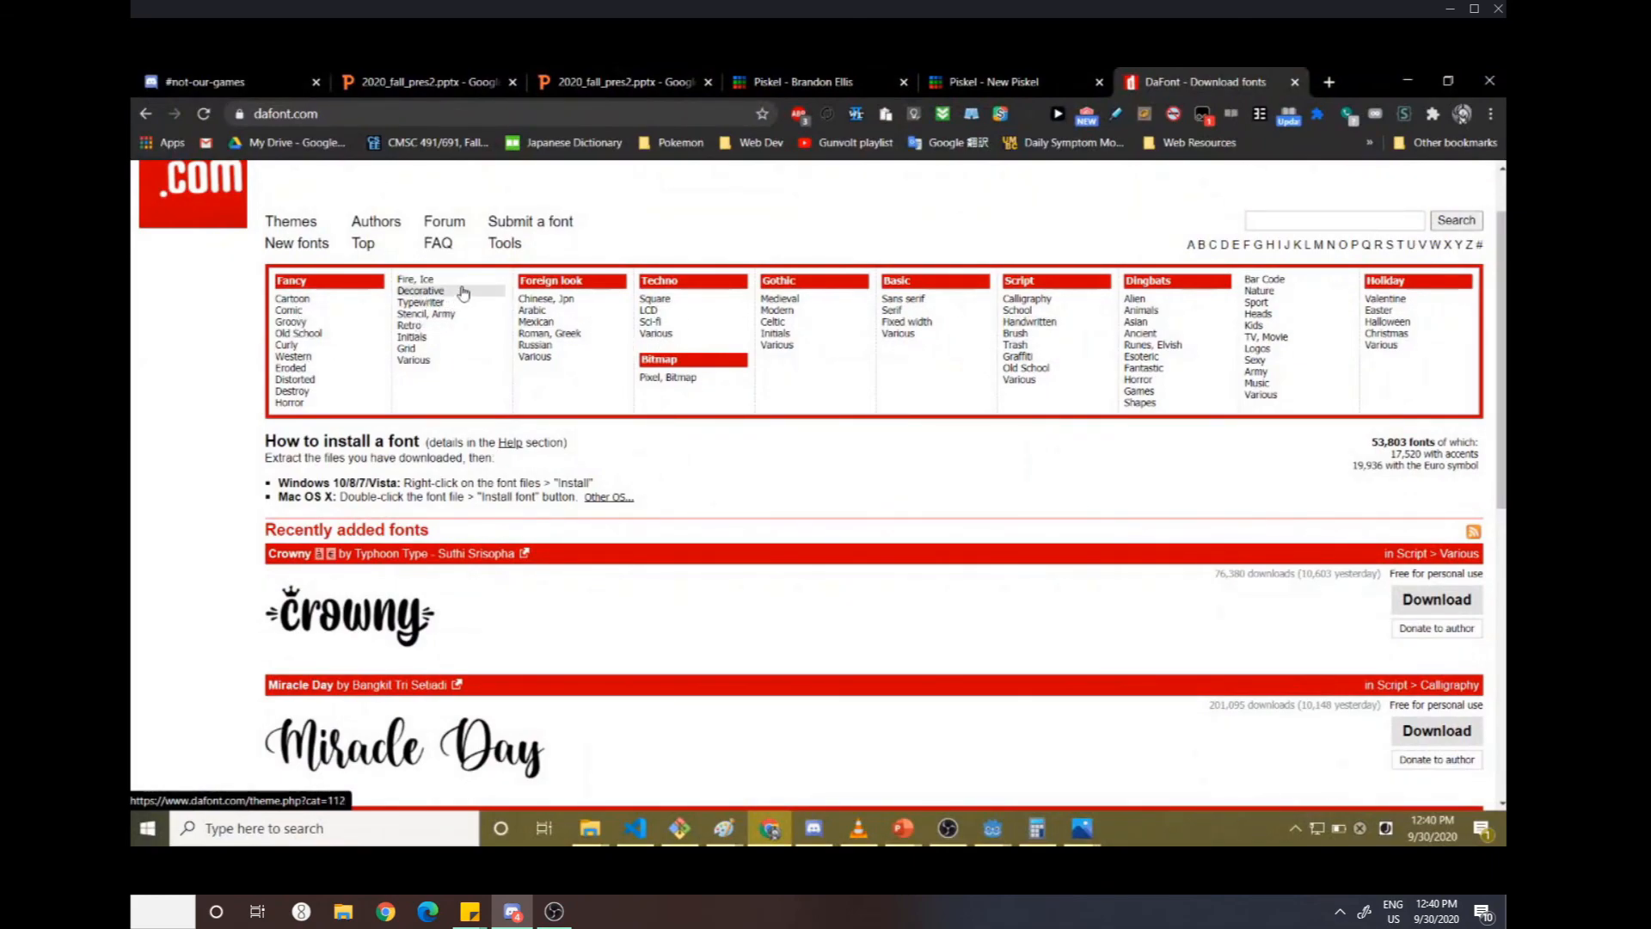
pyautogui.scroll(-1, 374, 523)
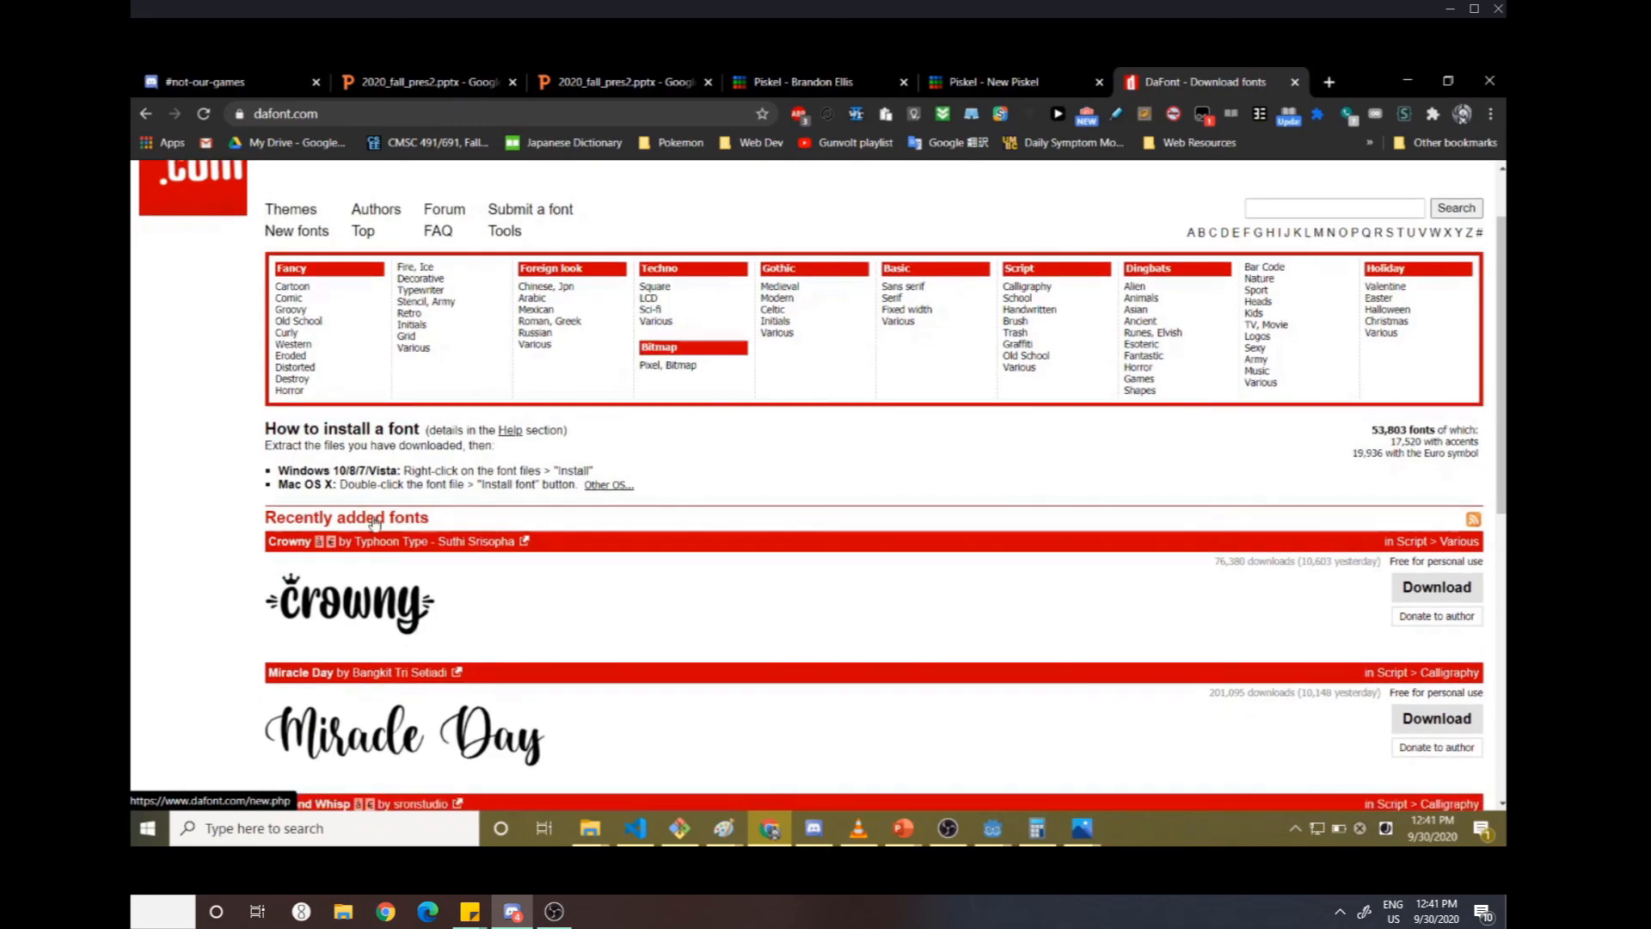
pyautogui.scroll(-3, 374, 523)
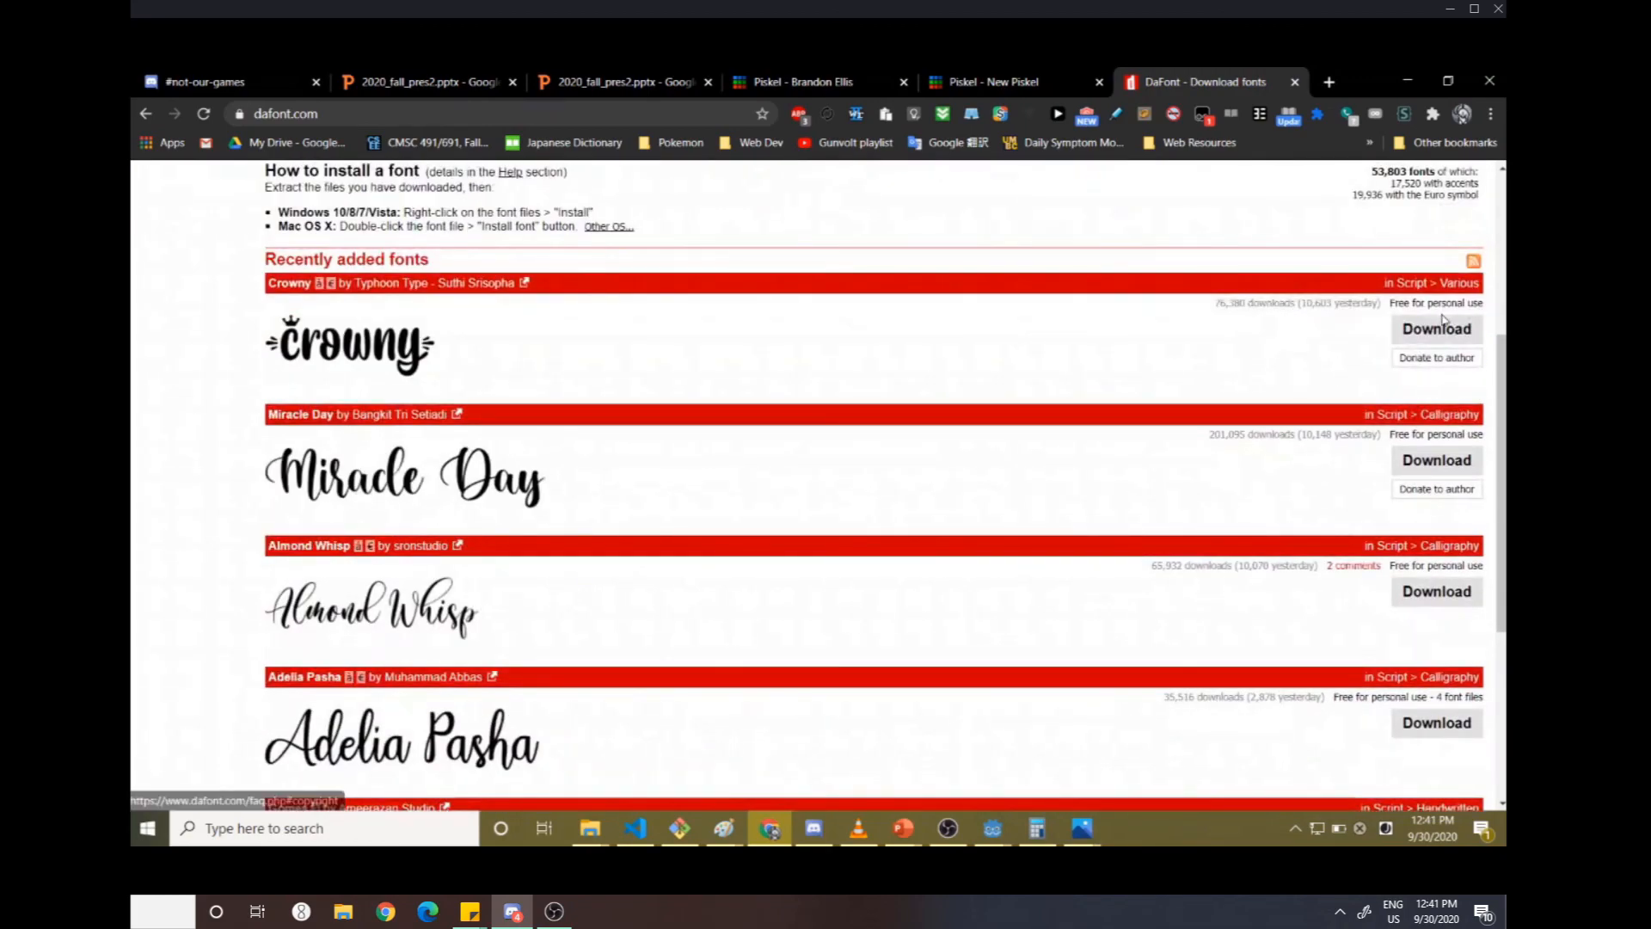
pyautogui.click(1443, 321)
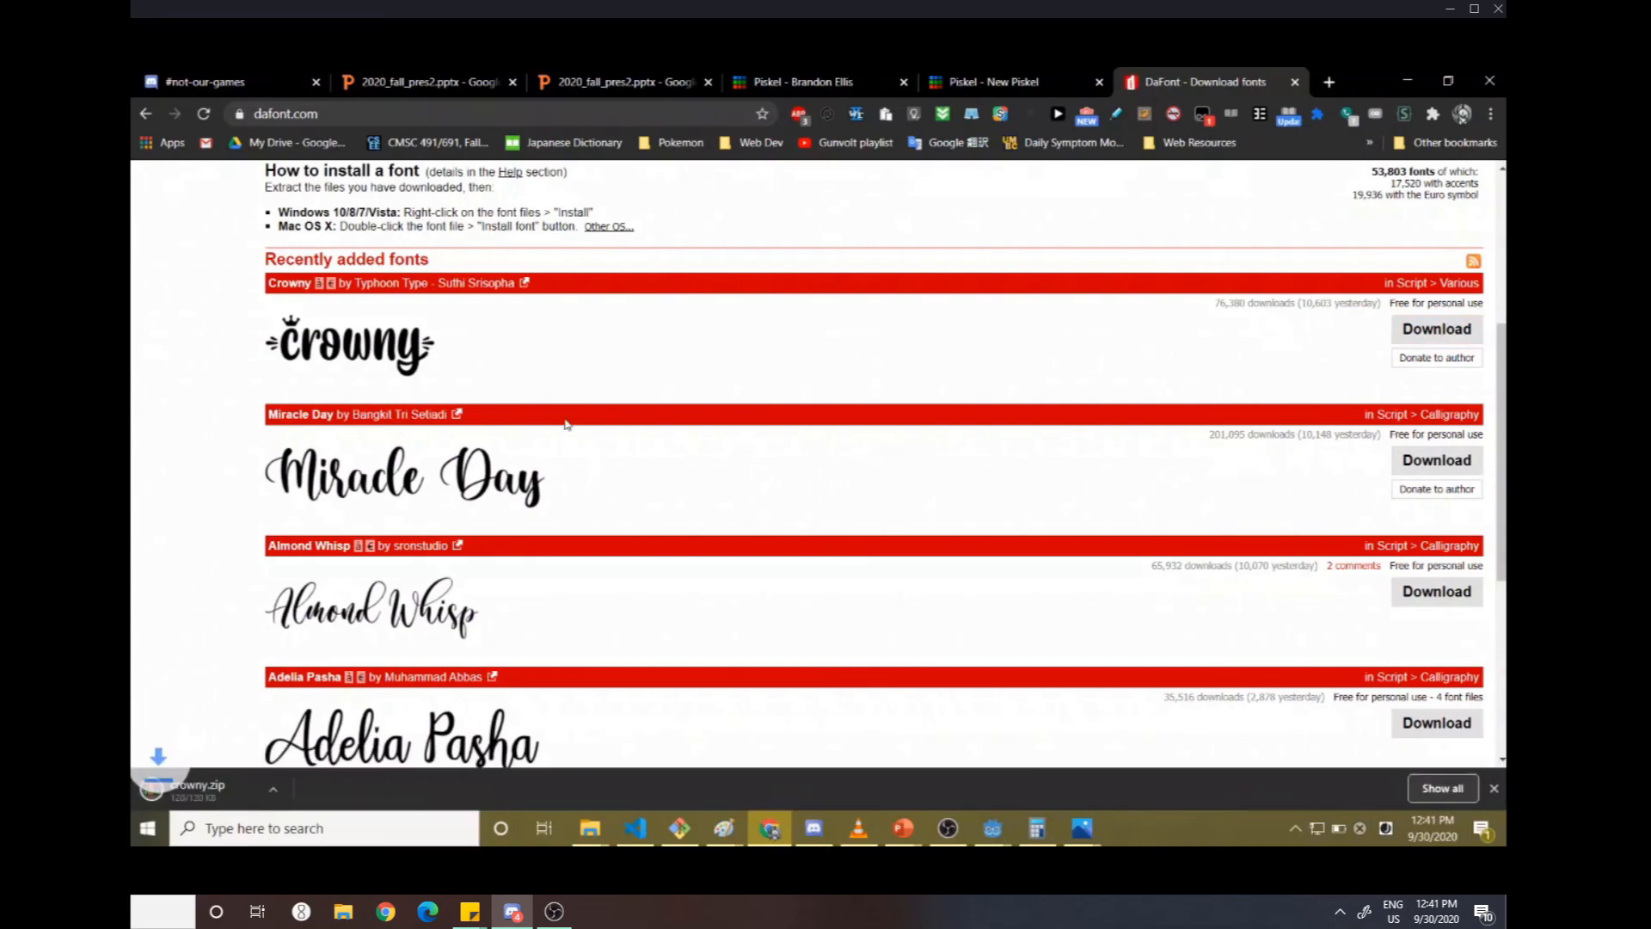
# - Open the Gothic > Medieval category on DaFont and look through its font previews
pyautogui.scroll(-4, 565, 423)
pyautogui.scroll(8, 475, 553)
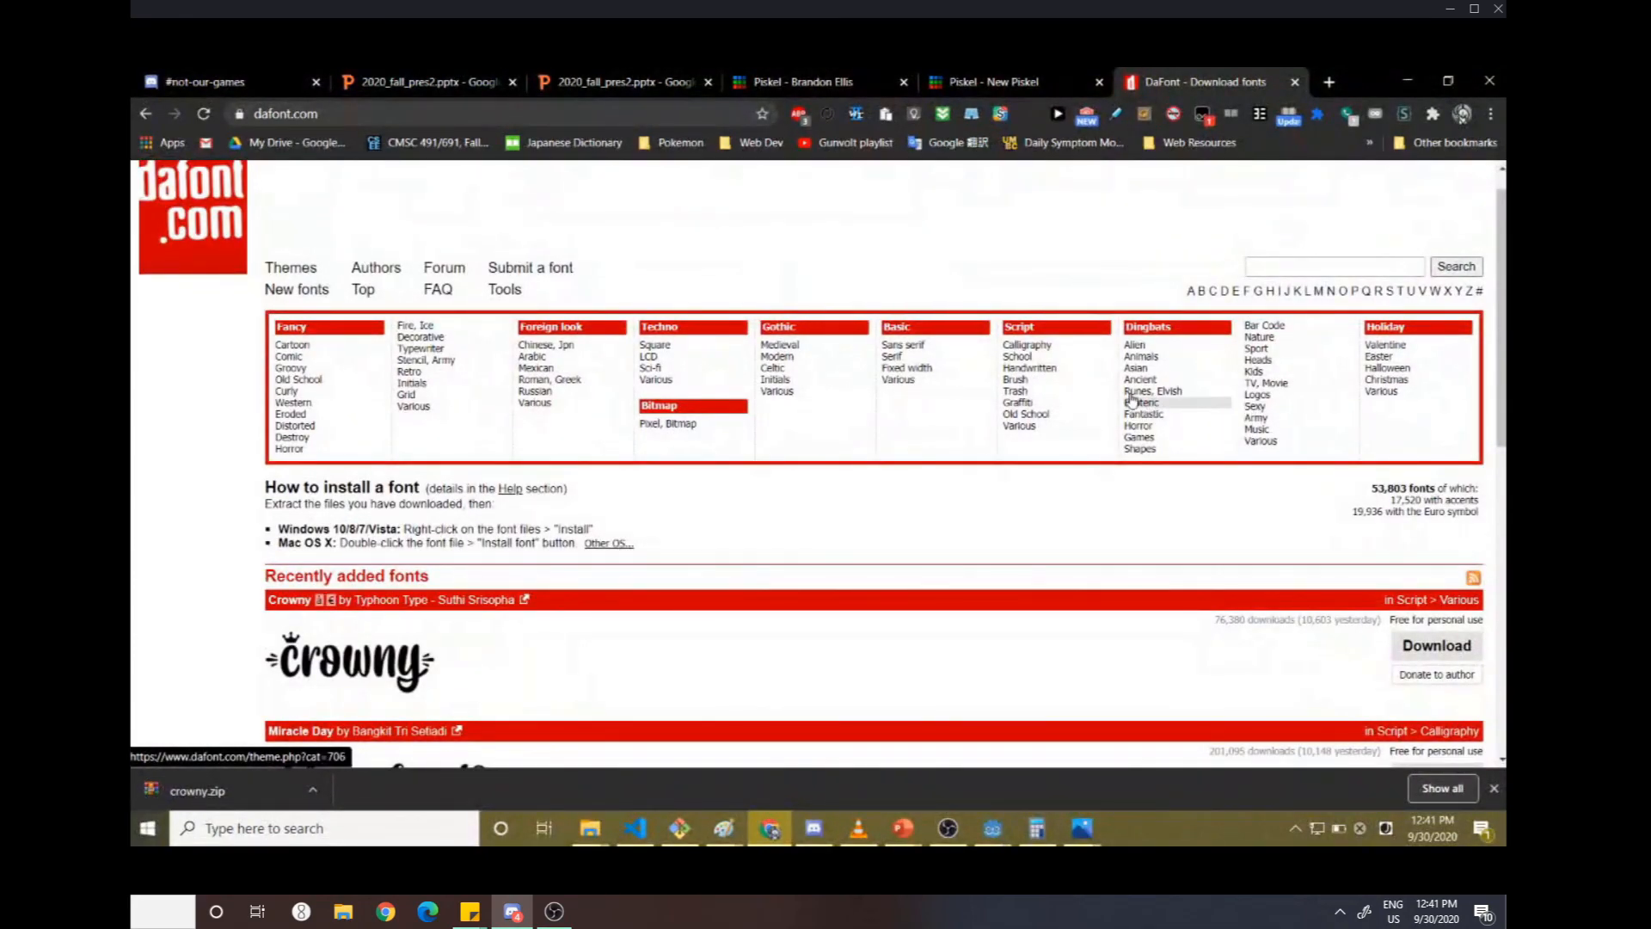
pyautogui.click(778, 344)
pyautogui.scroll(-1, 833, 258)
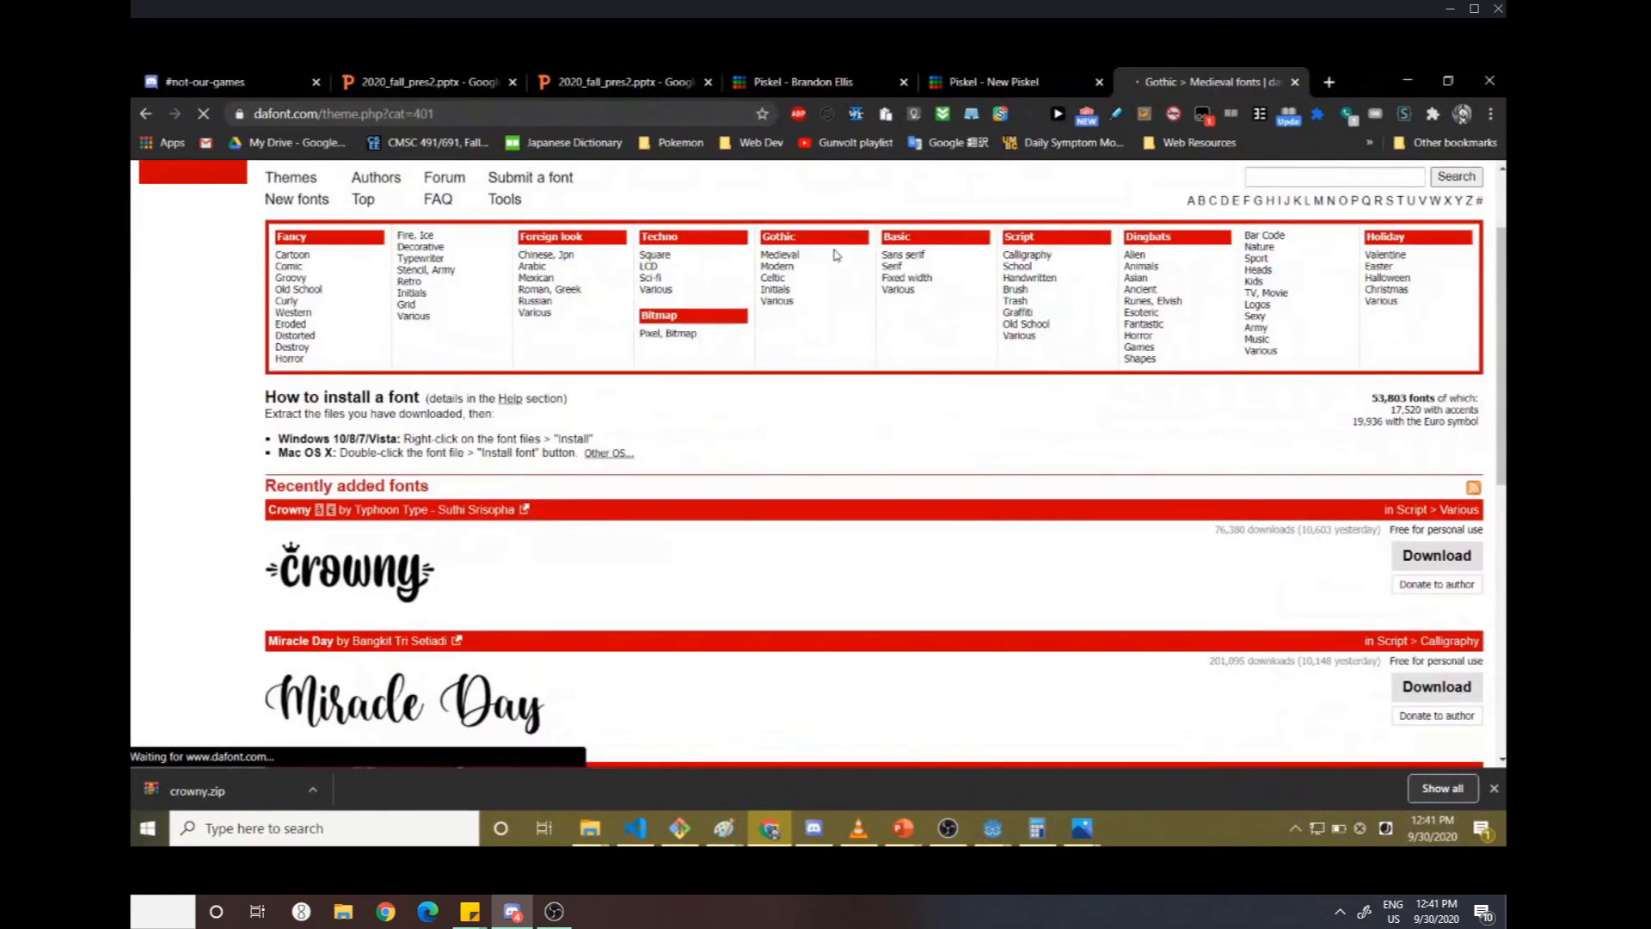
pyautogui.scroll(-6, 658, 459)
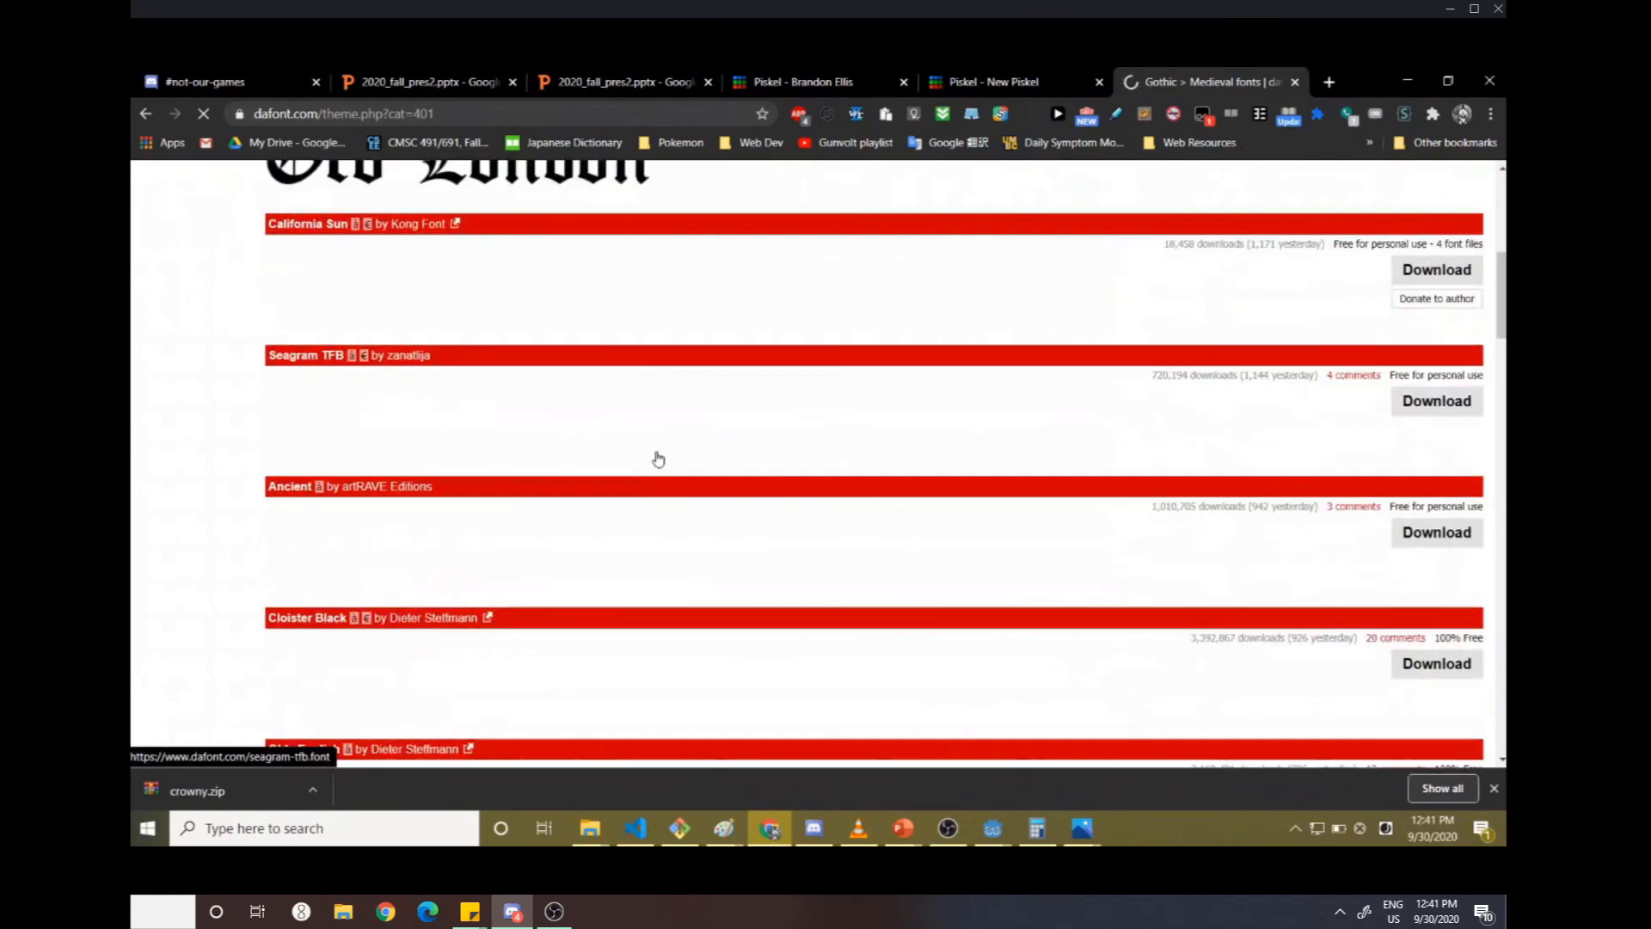
pyautogui.scroll(-2, 659, 451)
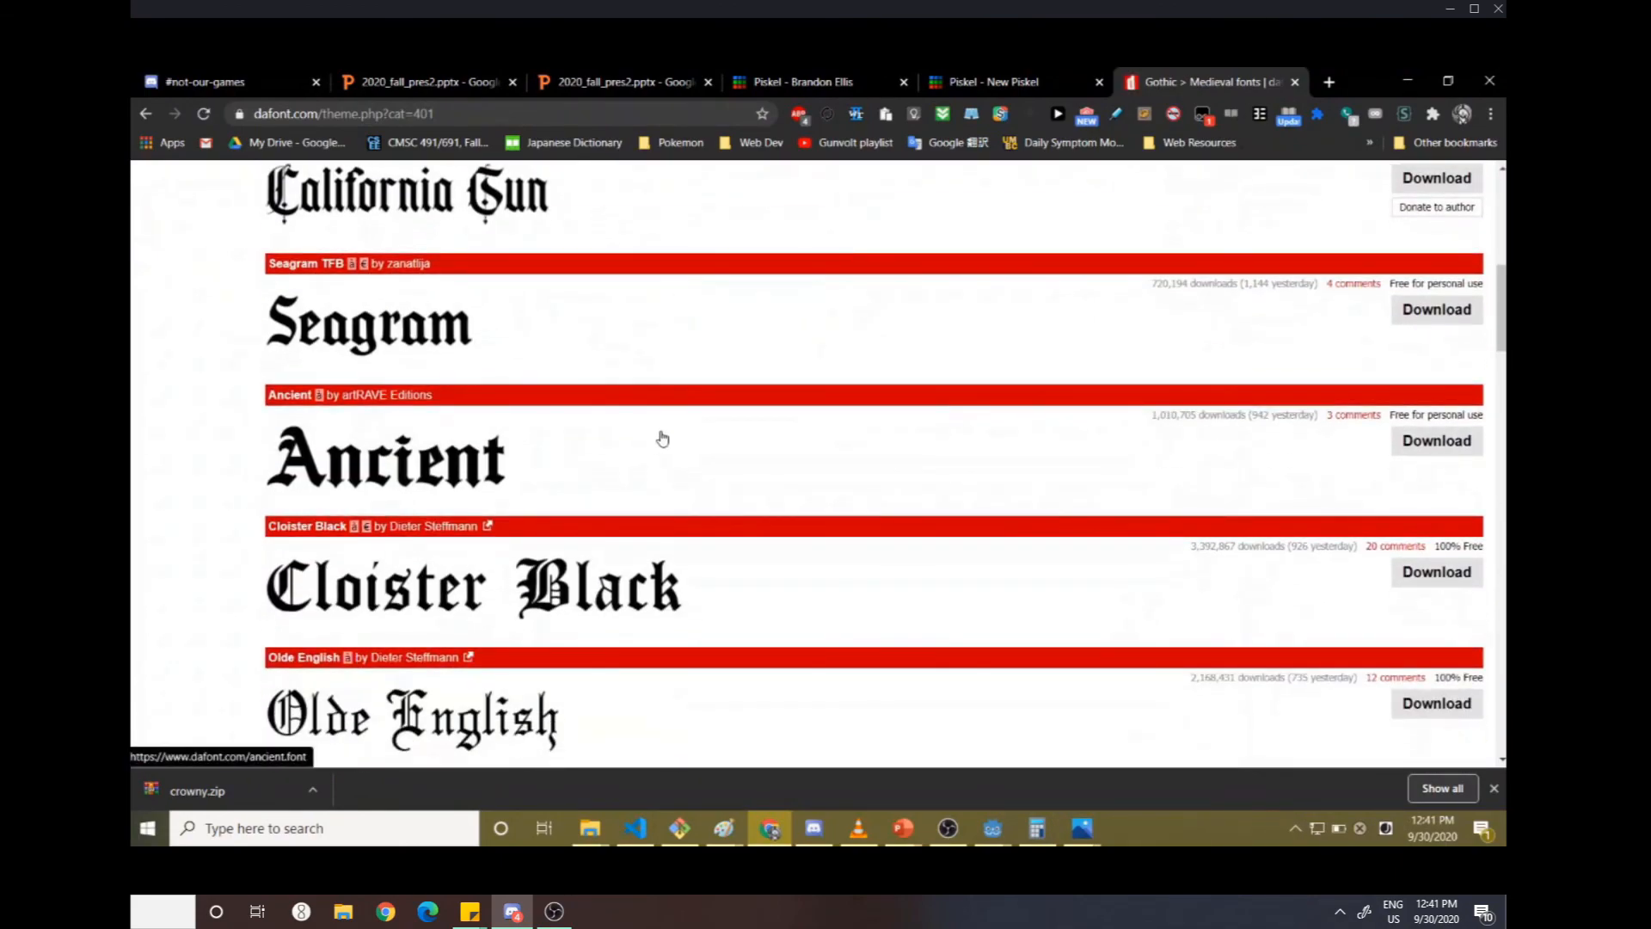
pyautogui.scroll(10, 662, 439)
# - Show the downloaded crowny.zip in its folder, extract it to a crowny folder and check the extracted files
pyautogui.click(312, 790)
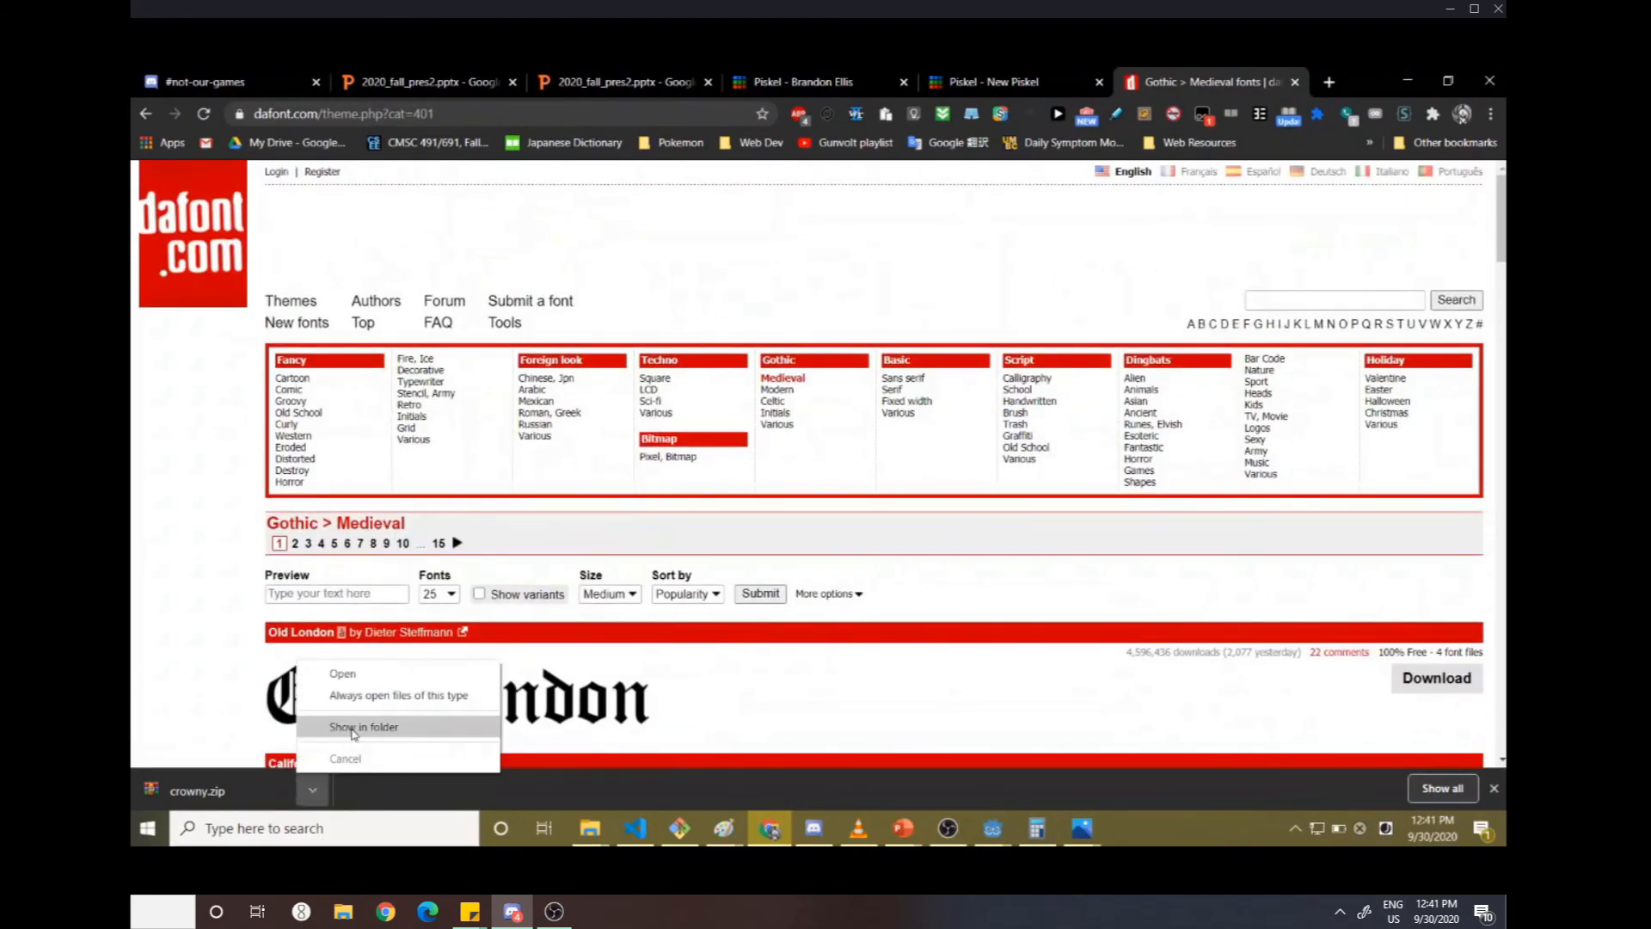
pyautogui.click(352, 728)
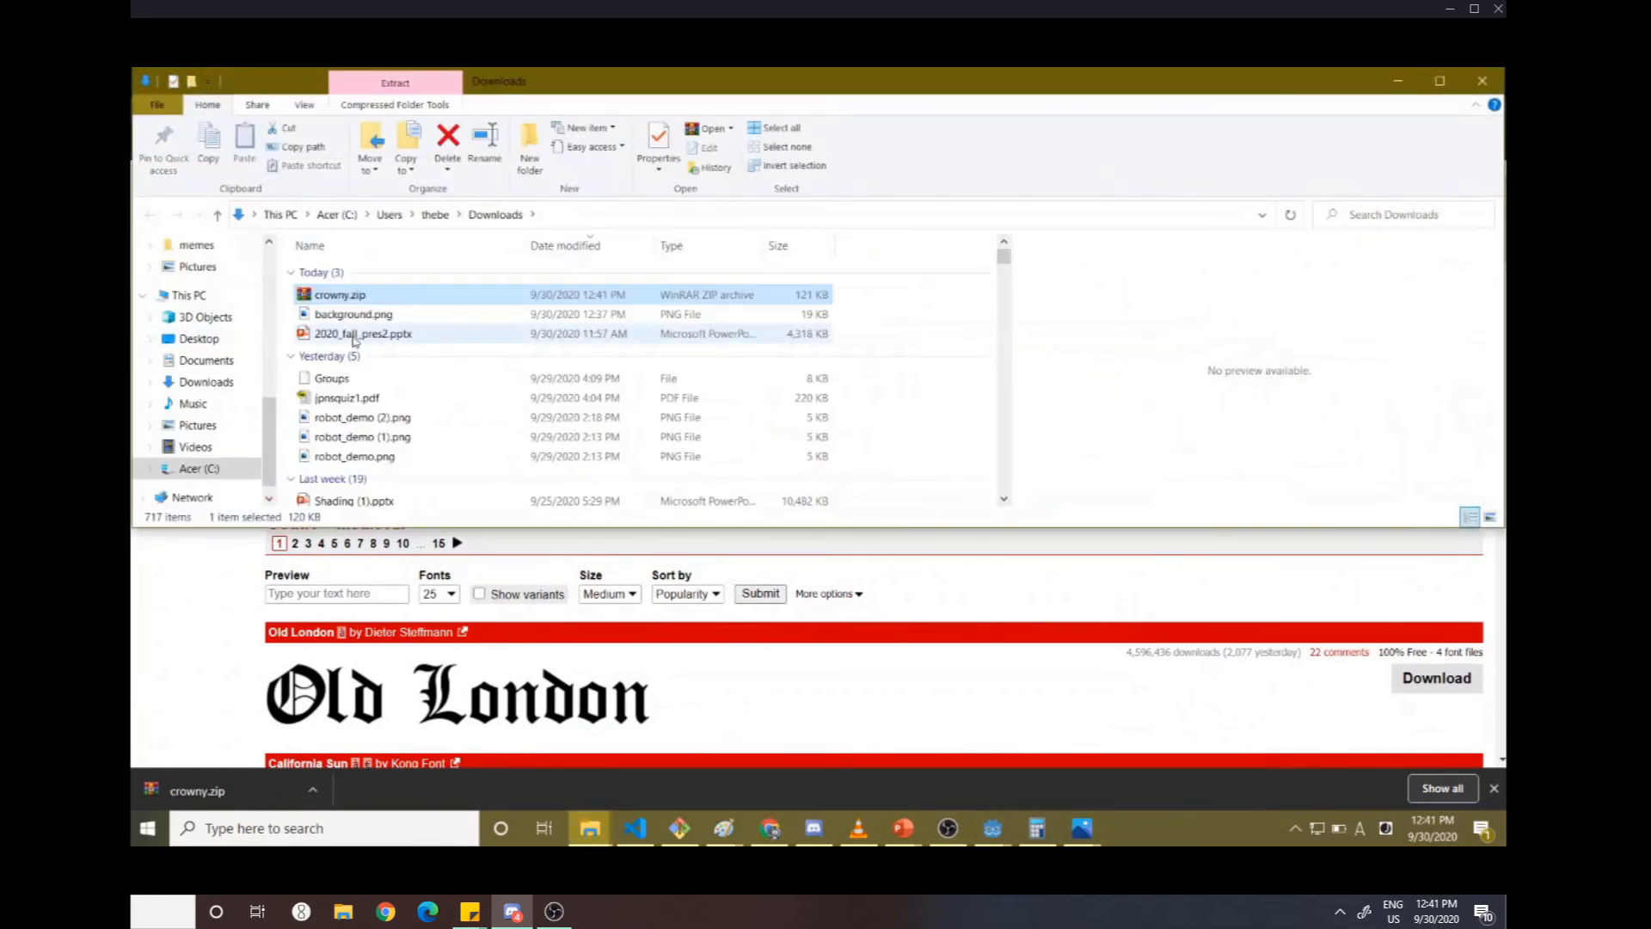
pyautogui.rightClick(360, 292)
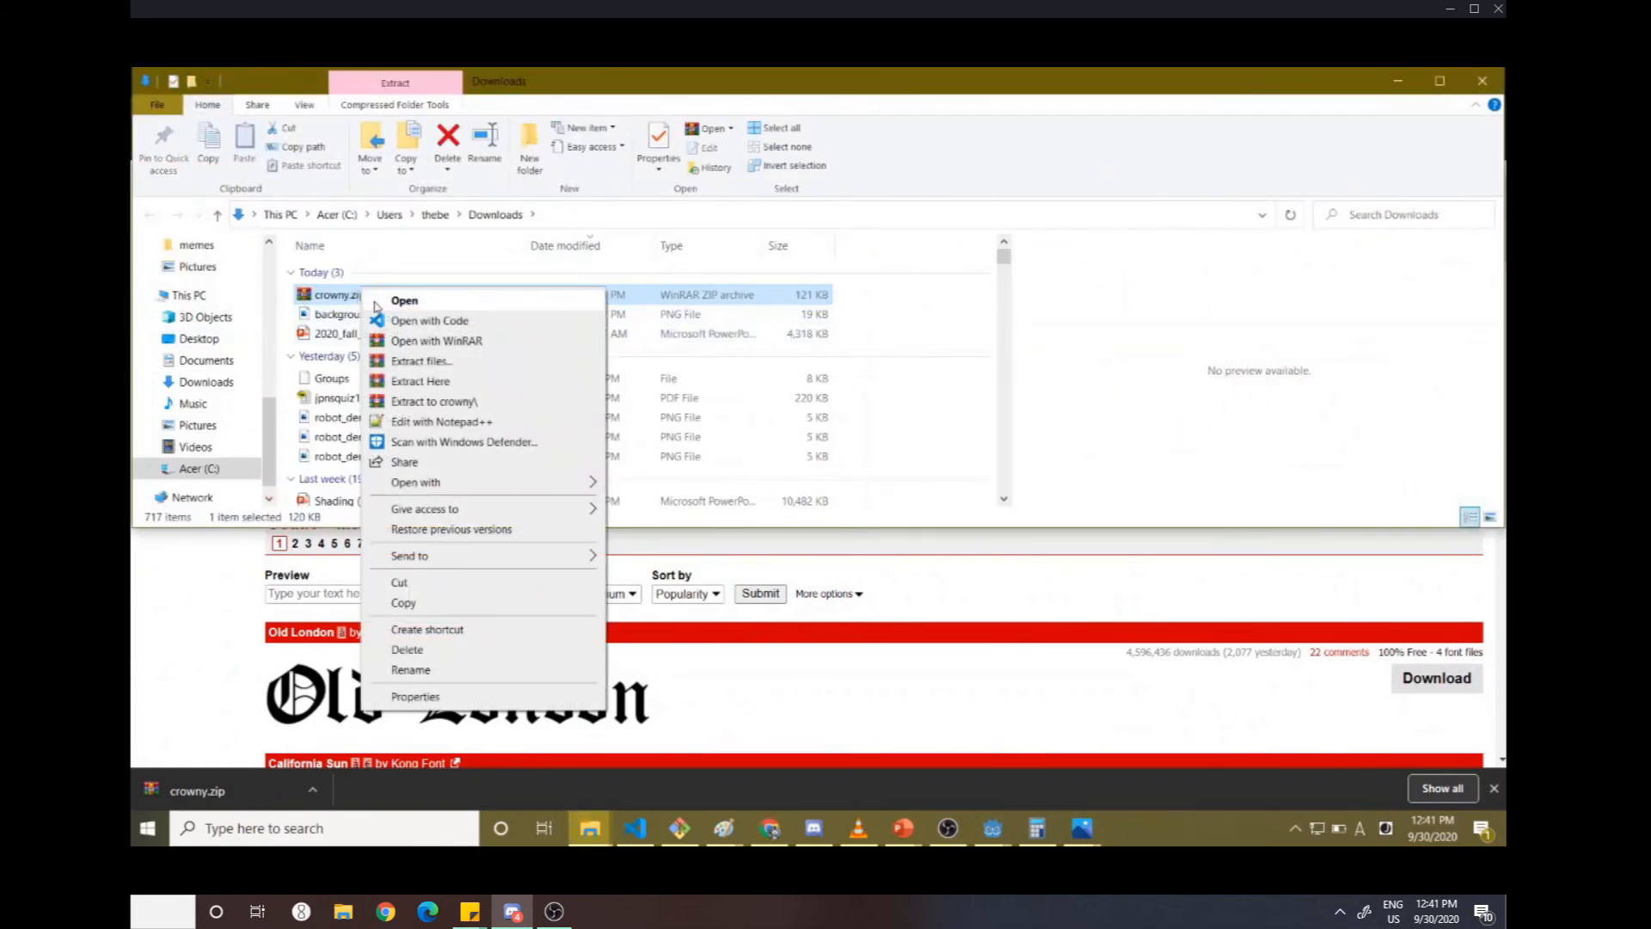
pyautogui.click(468, 402)
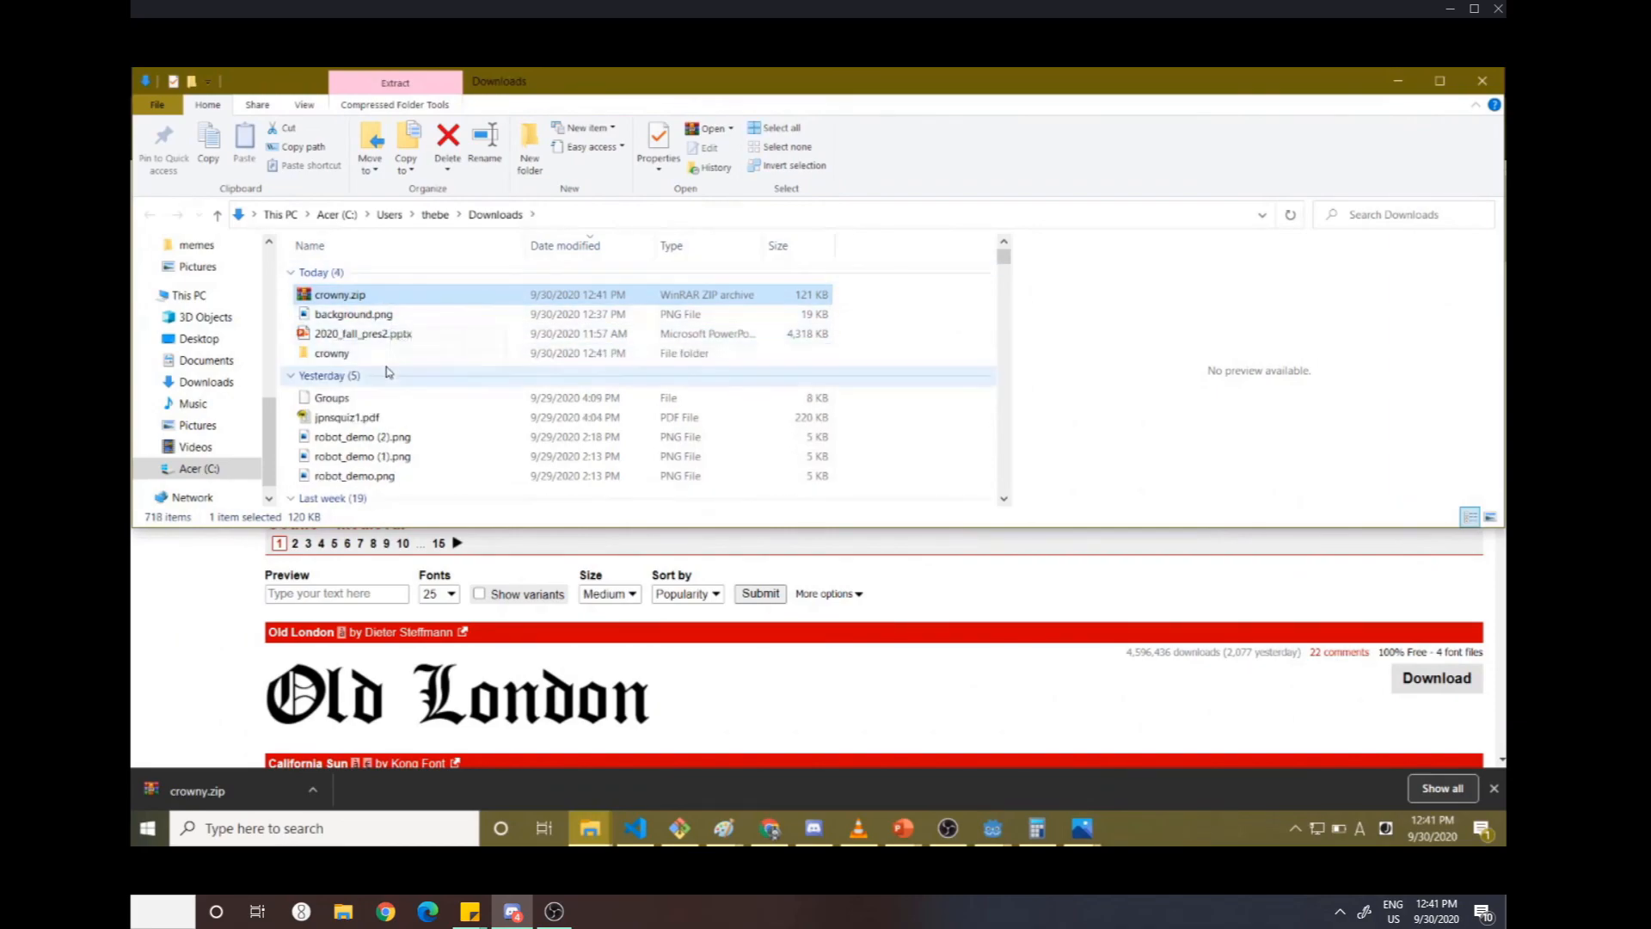
pyautogui.doubleClick(372, 352)
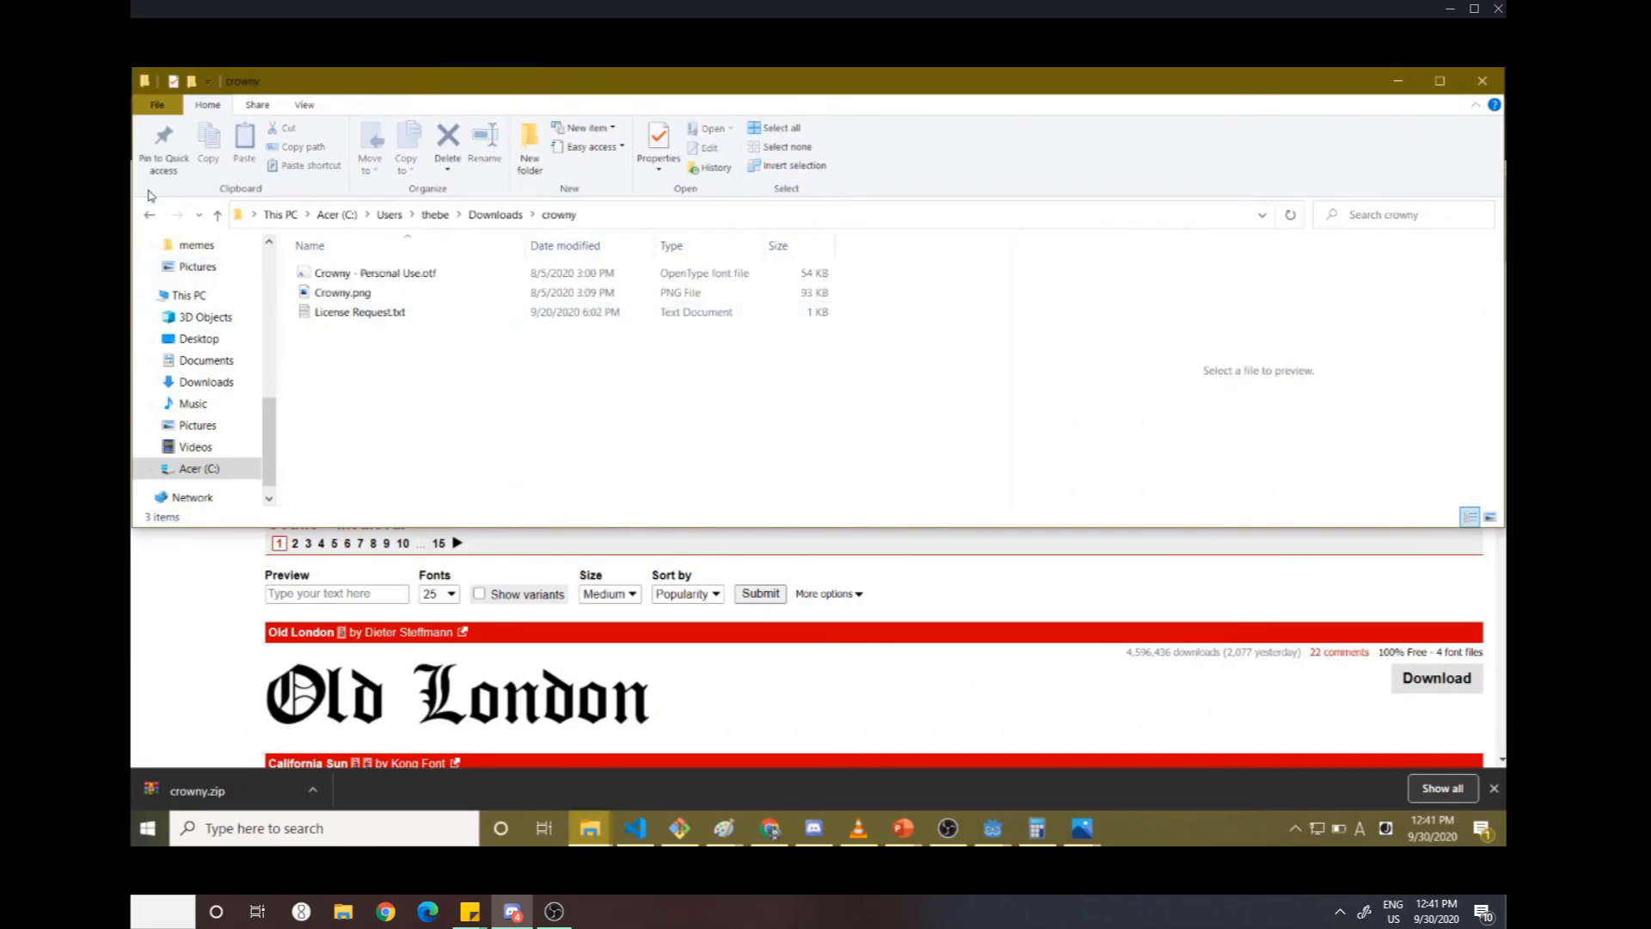
pyautogui.click(150, 215)
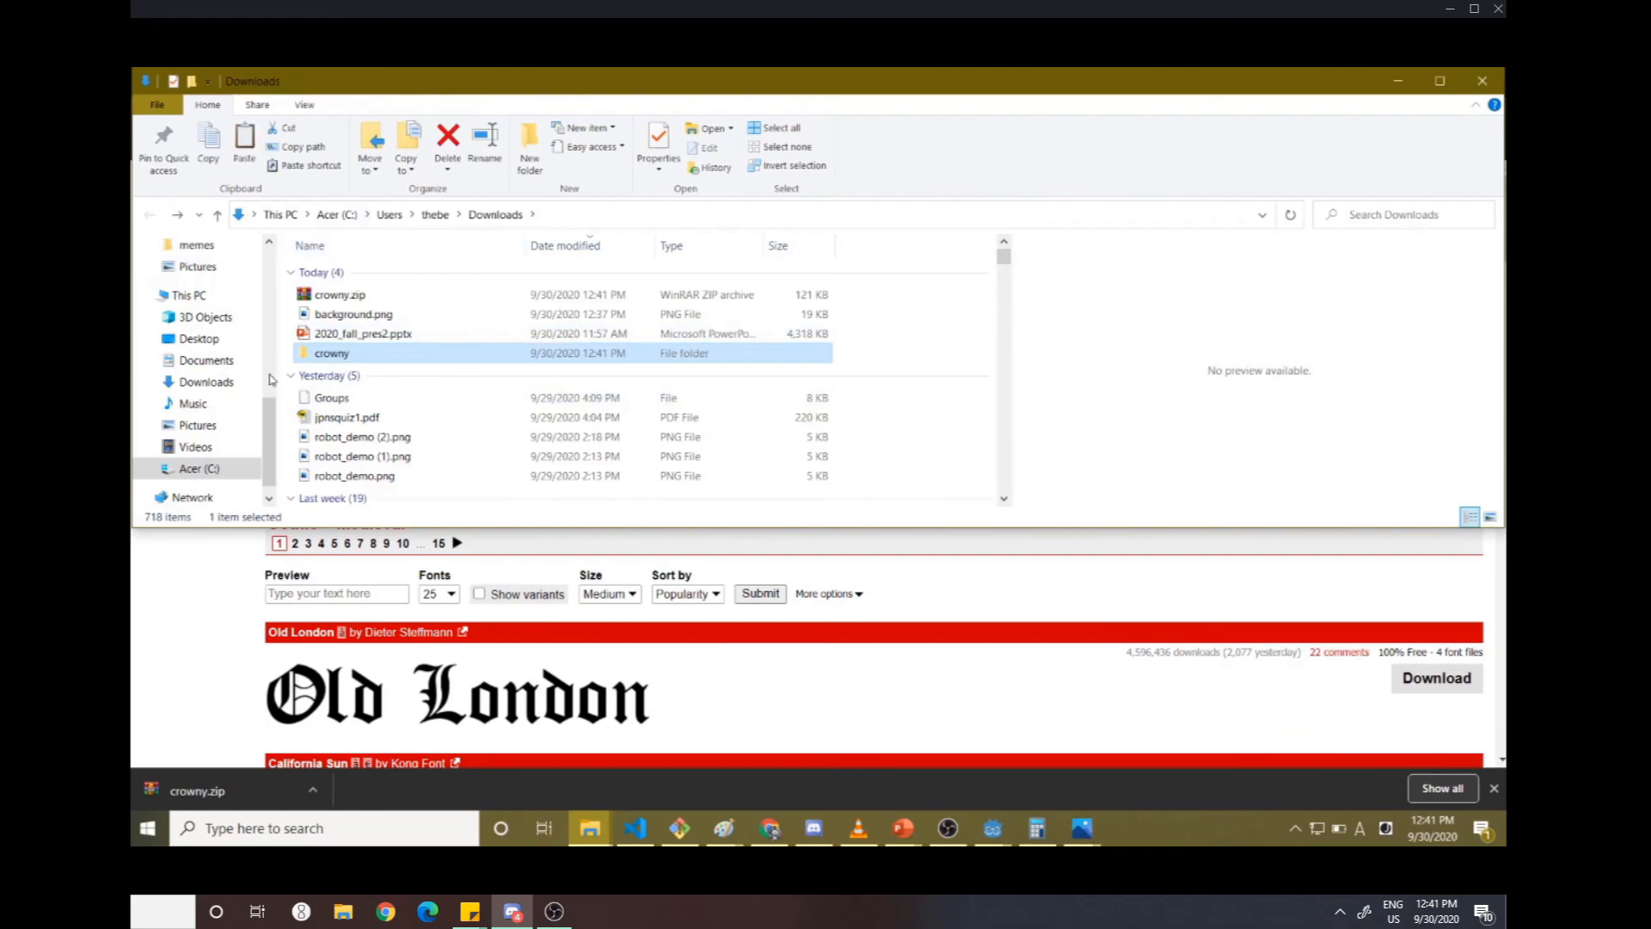
# - Copy the extracted crowny folder from Downloads into the Godot project's platformer folder
pyautogui.scroll(5, 198, 404)
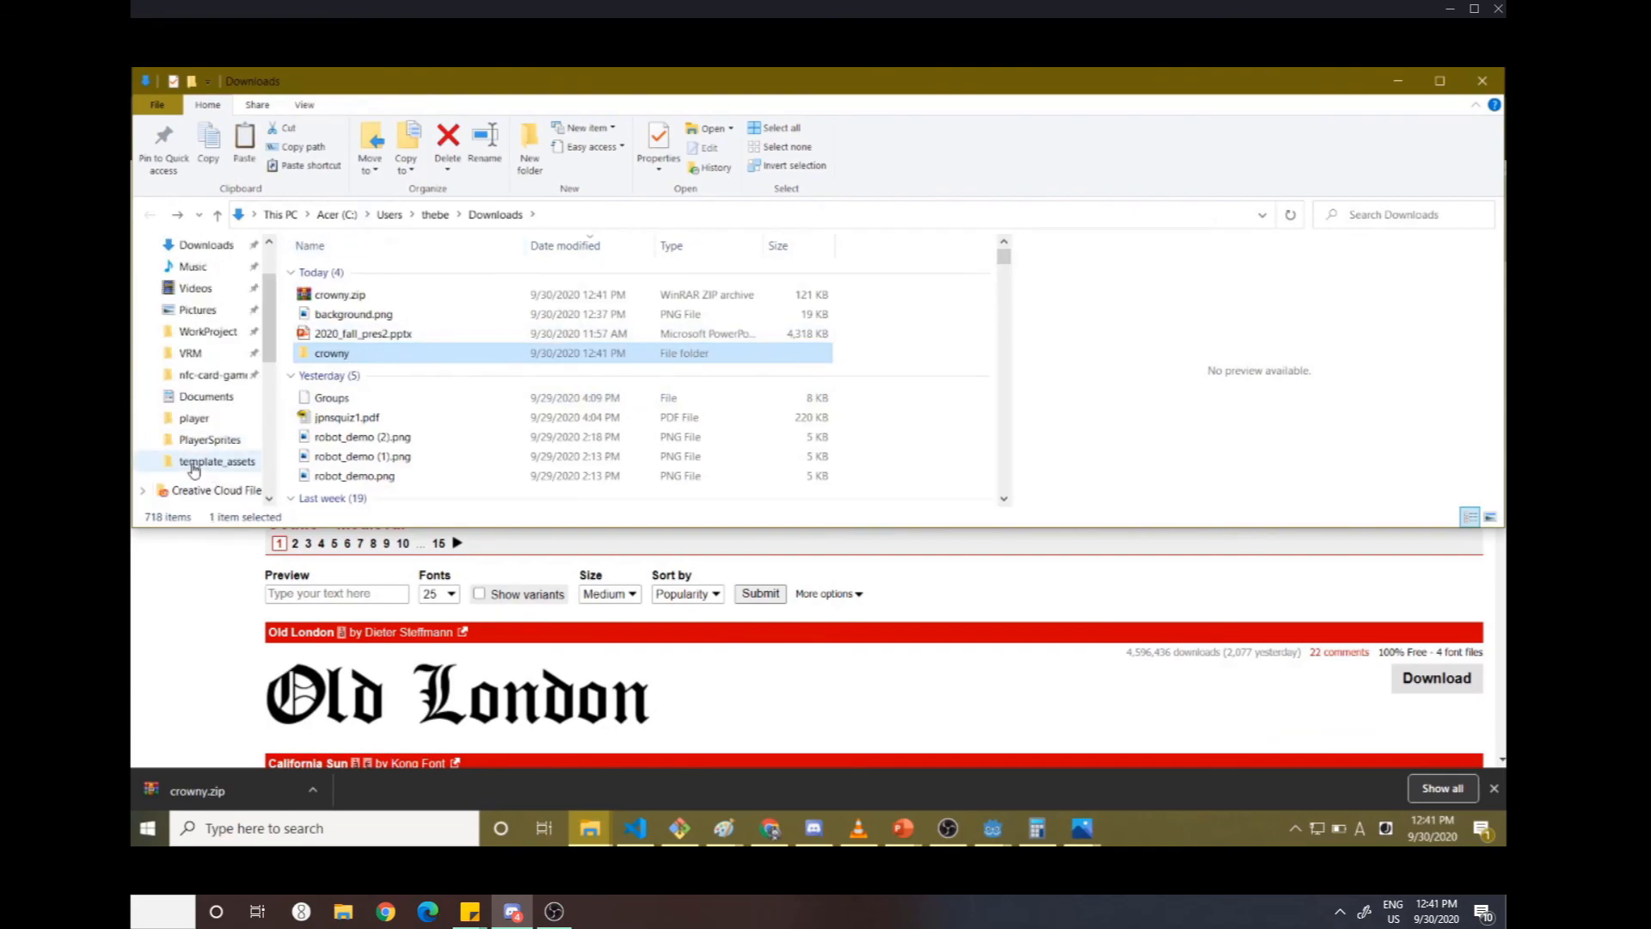
pyautogui.click(200, 418)
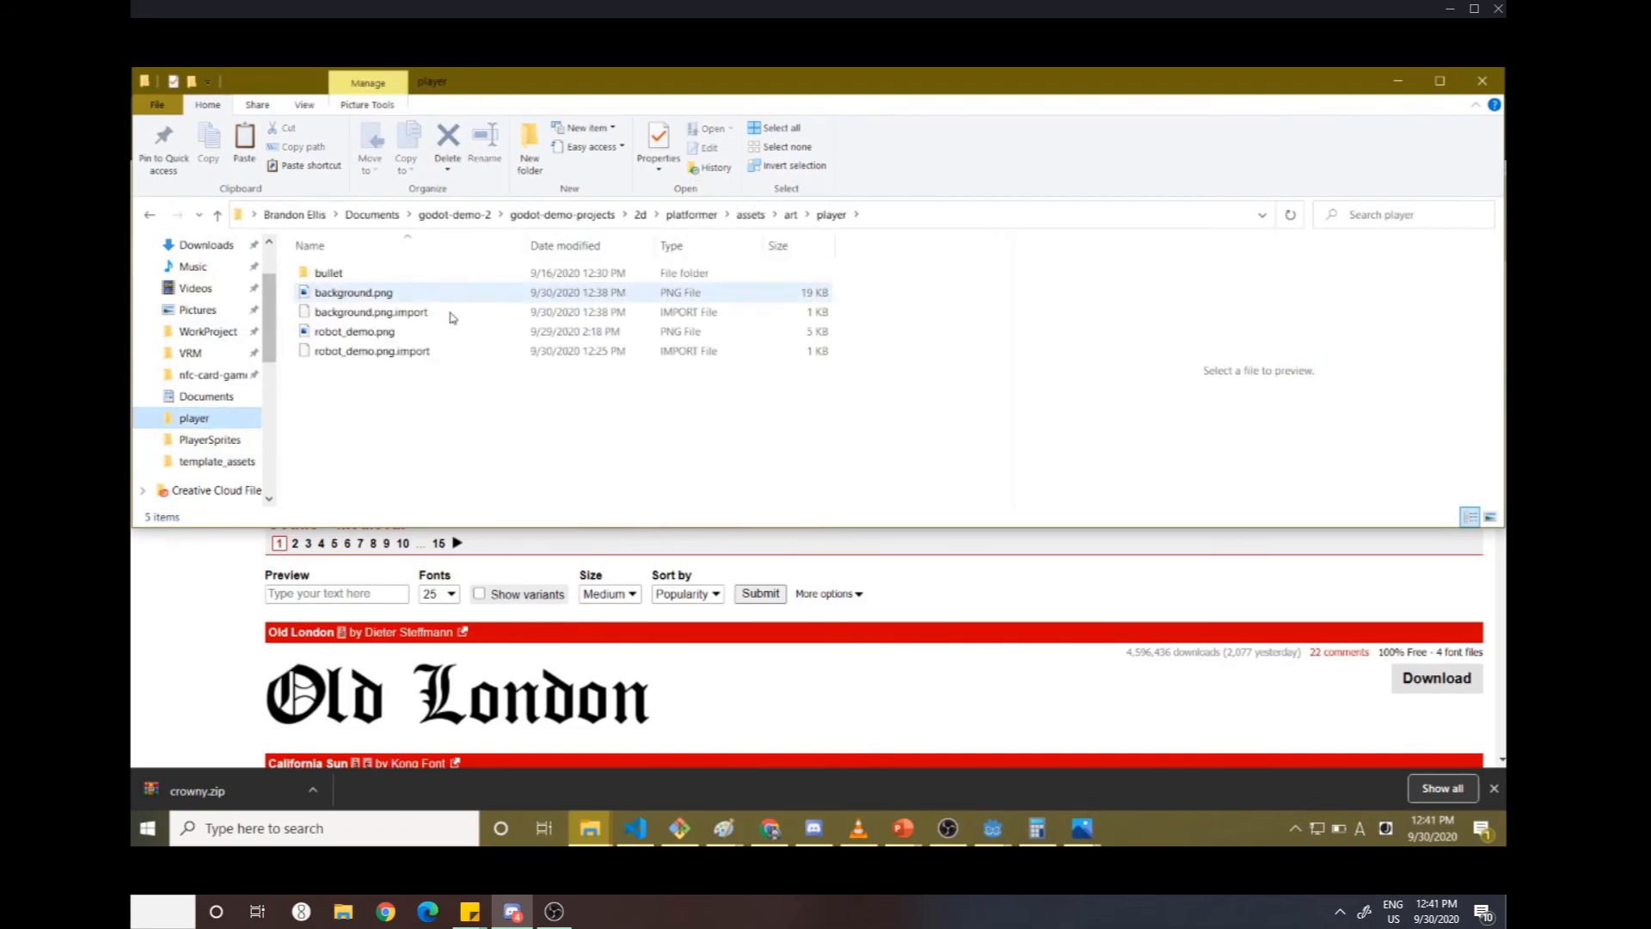
pyautogui.click(507, 419)
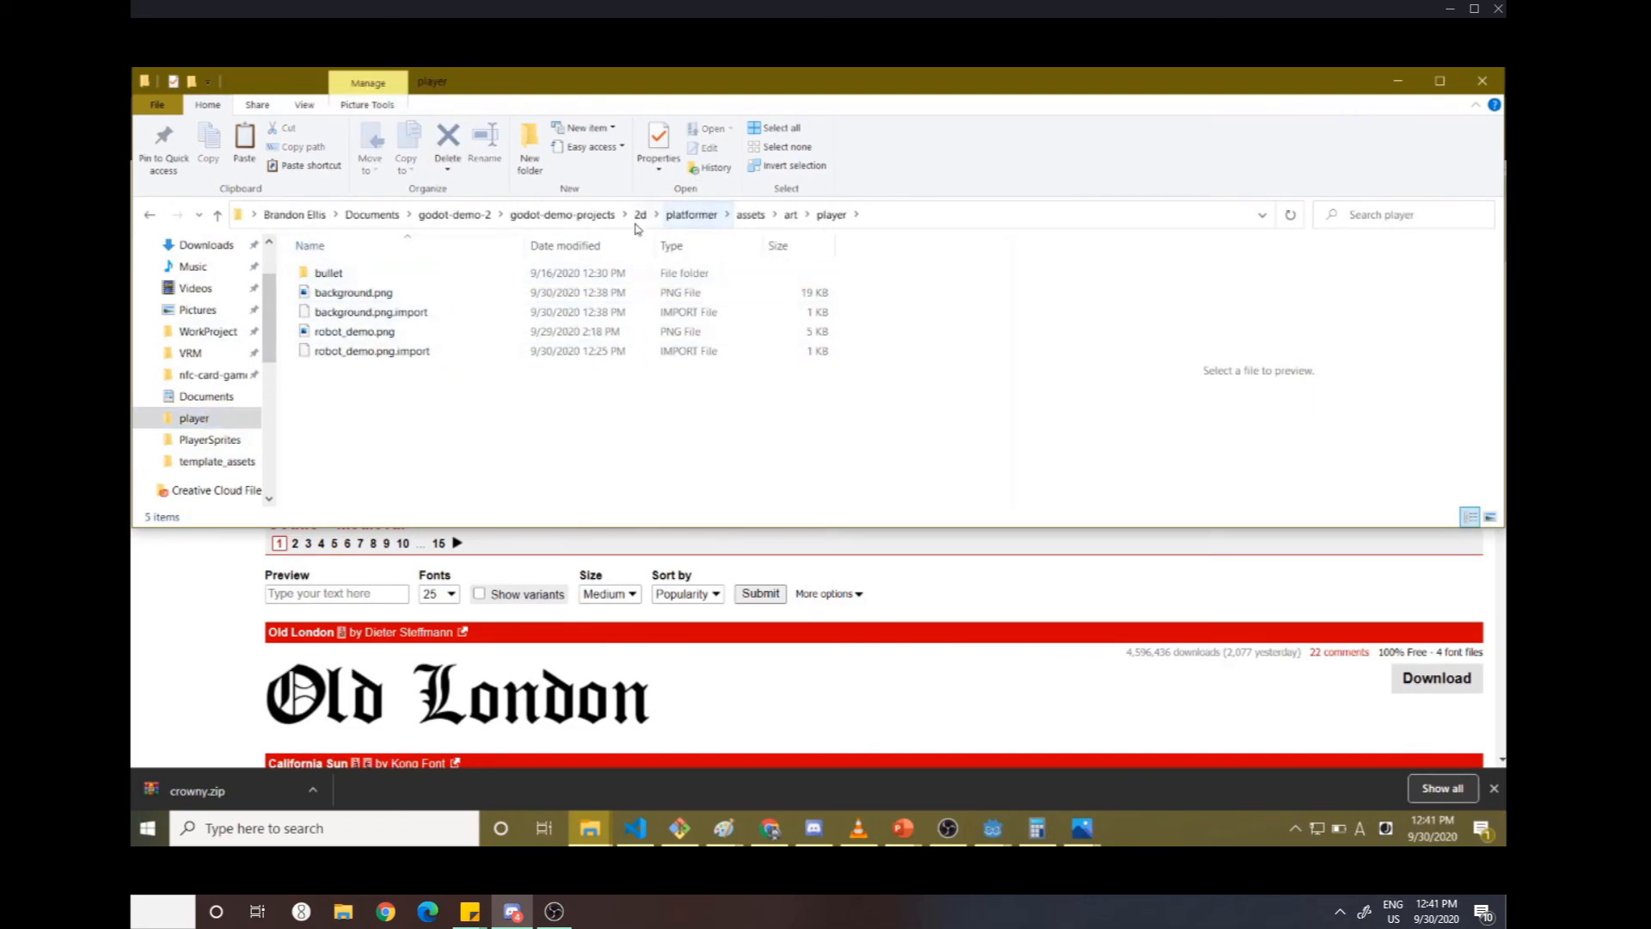
pyautogui.click(691, 214)
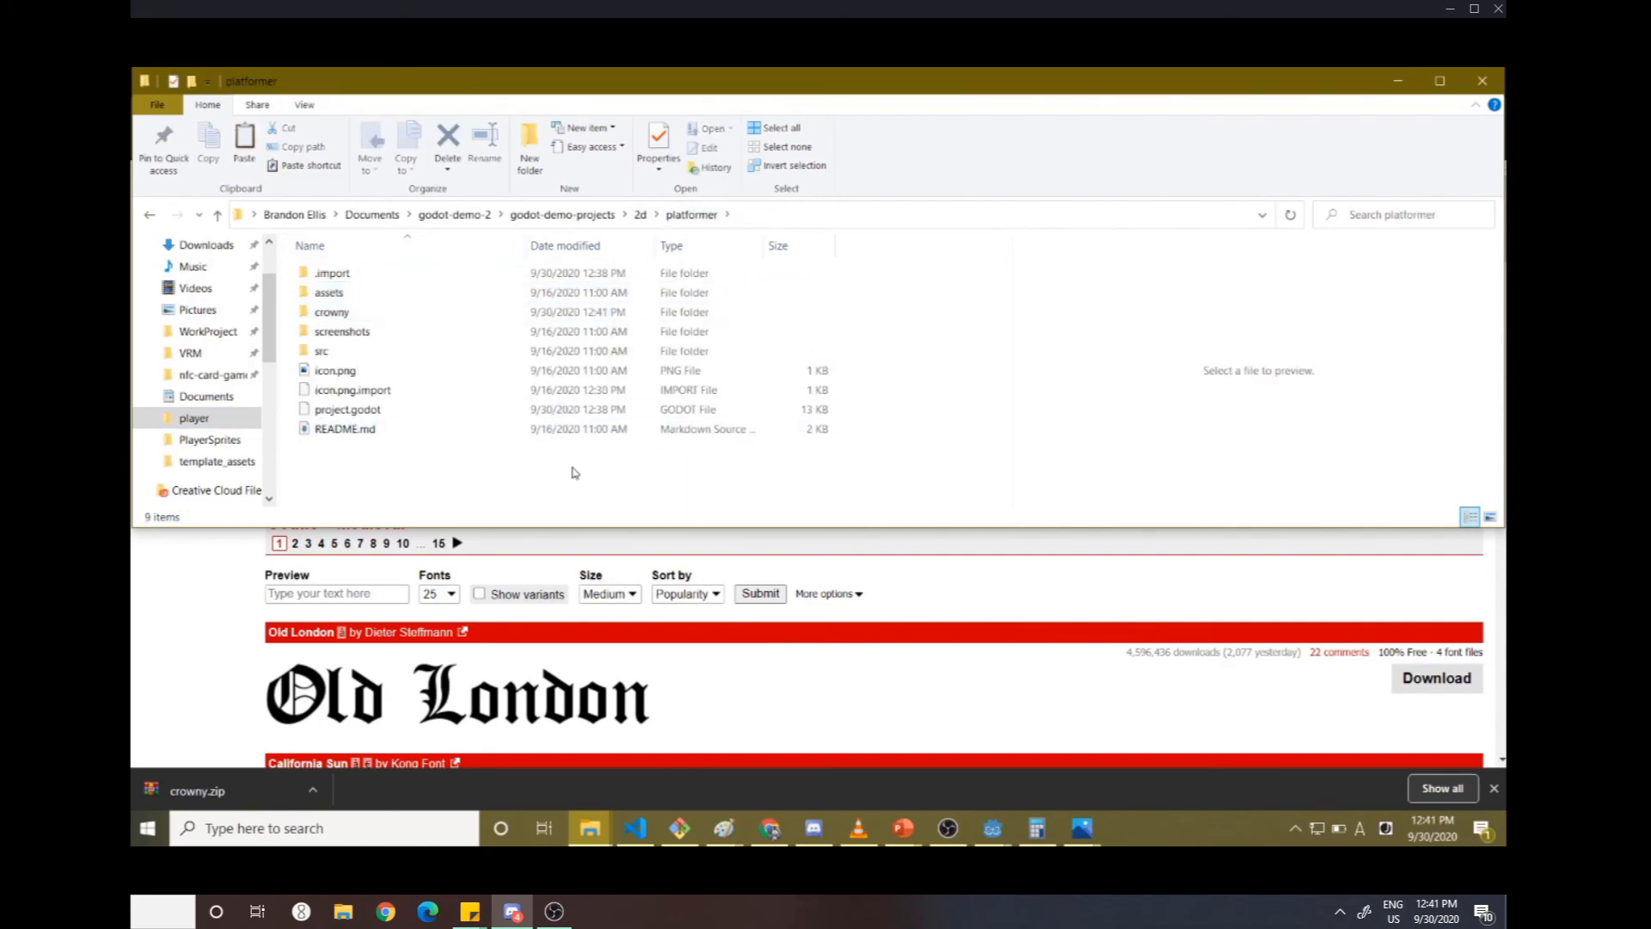
pyautogui.click(343, 313)
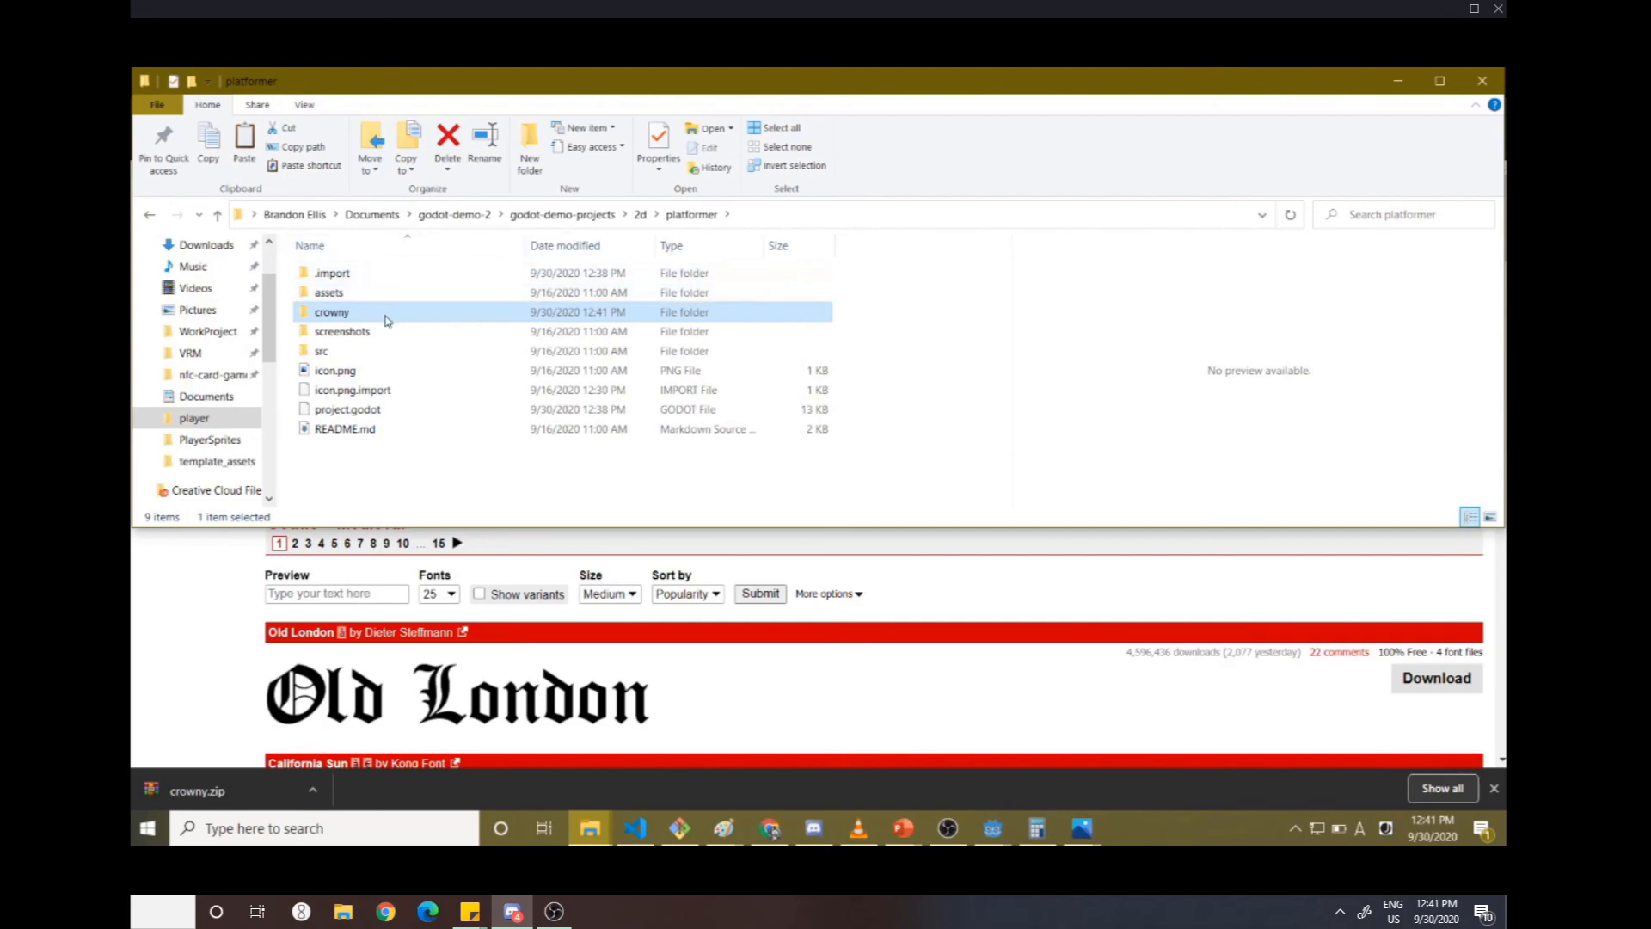
# - Switch to the Godot editor and select the imported crowny folder in the project files, with the assets folder collapsed
pyautogui.click(991, 829)
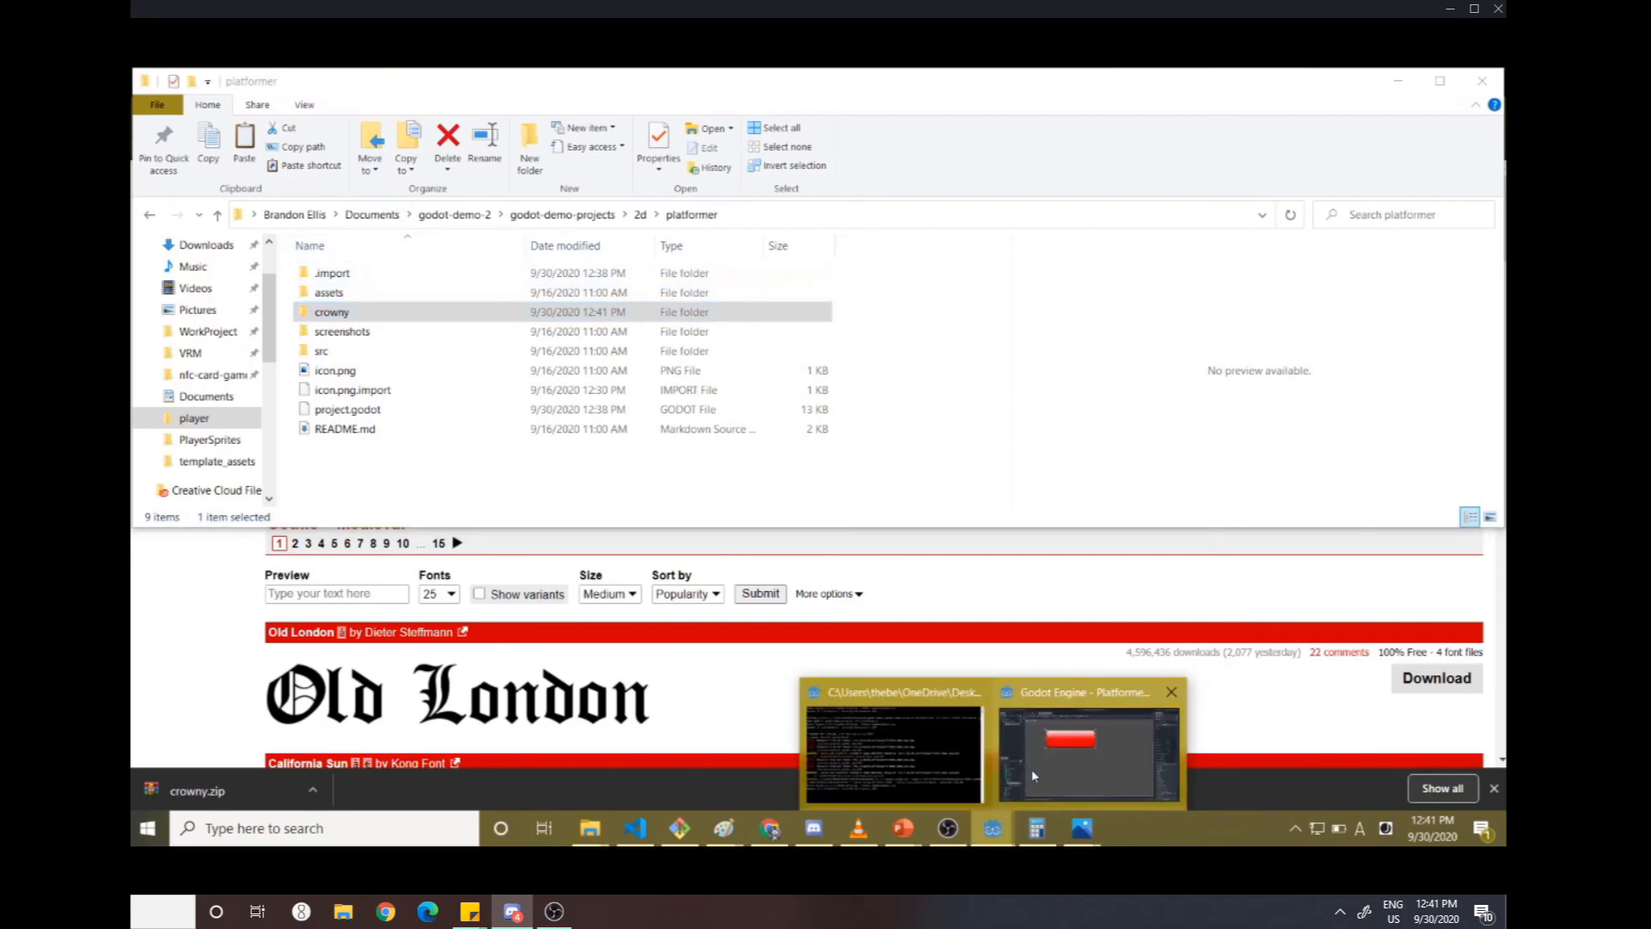
pyautogui.click(1030, 768)
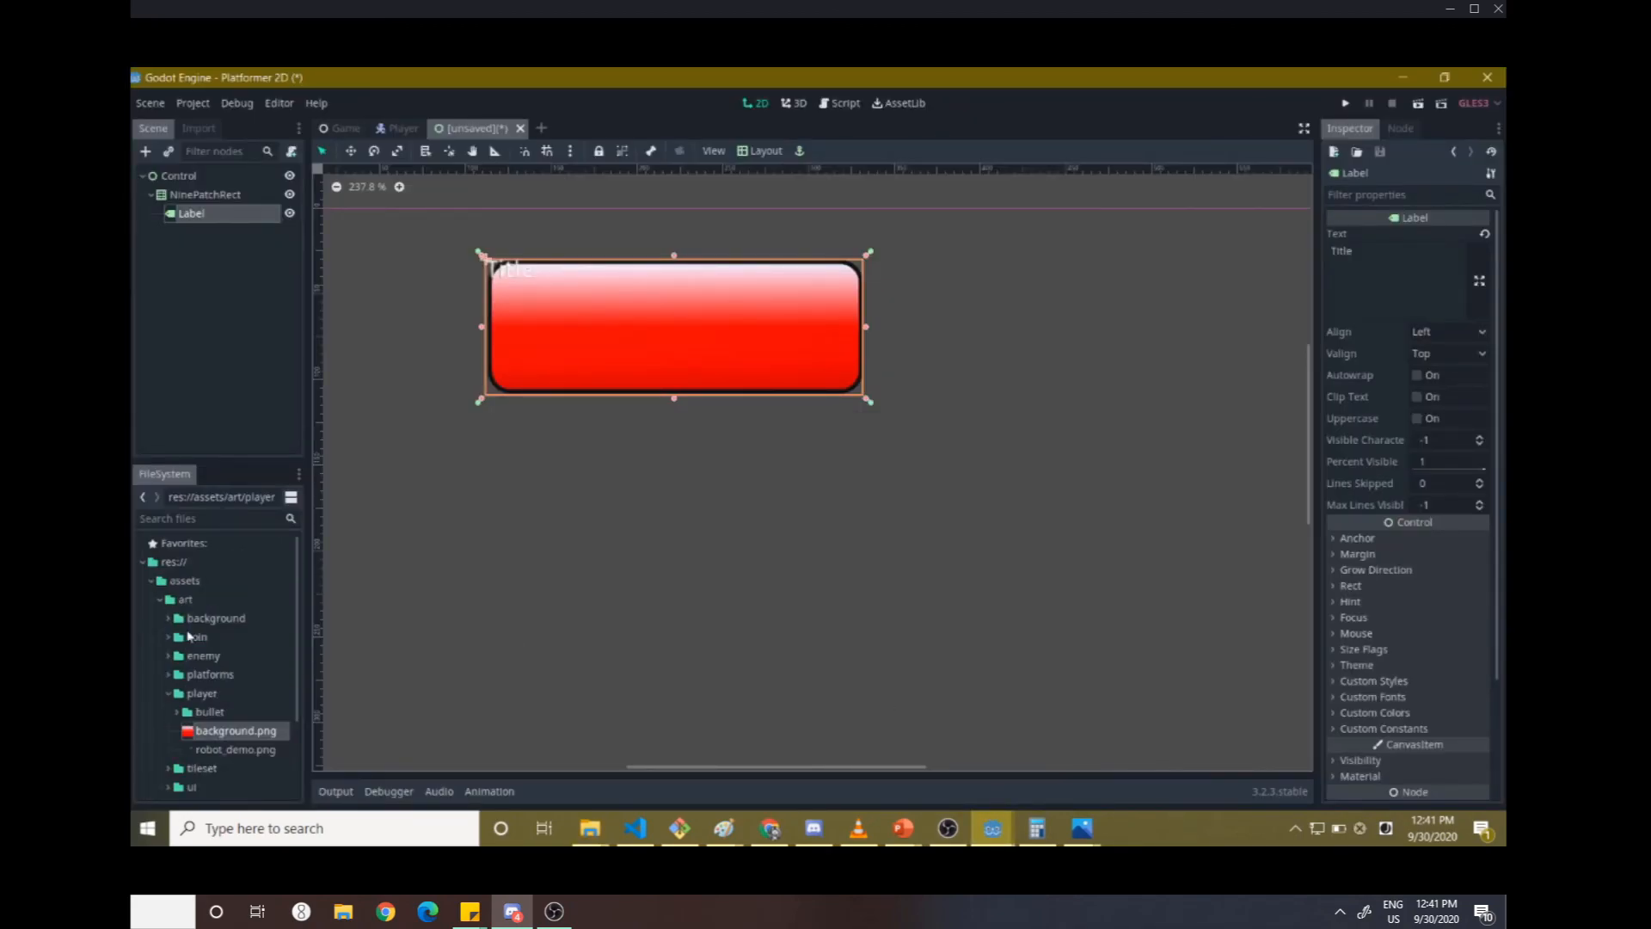
pyautogui.click(152, 583)
pyautogui.click(164, 604)
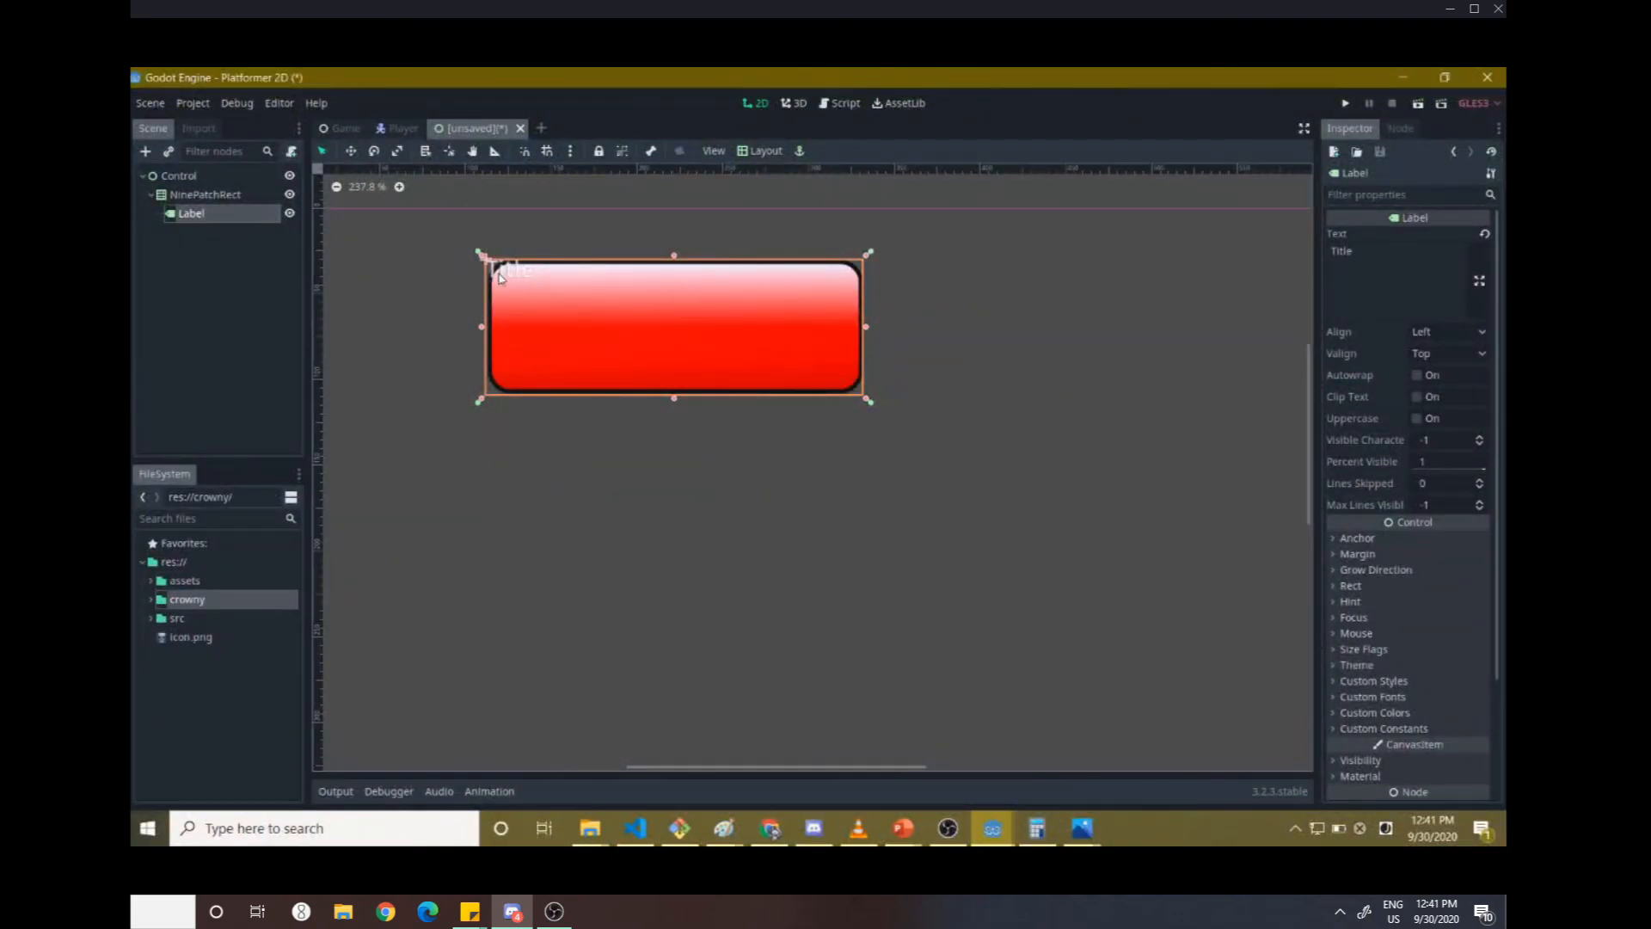
# - Select the Label node and expand its Custom Fonts properties
pyautogui.click(190, 201)
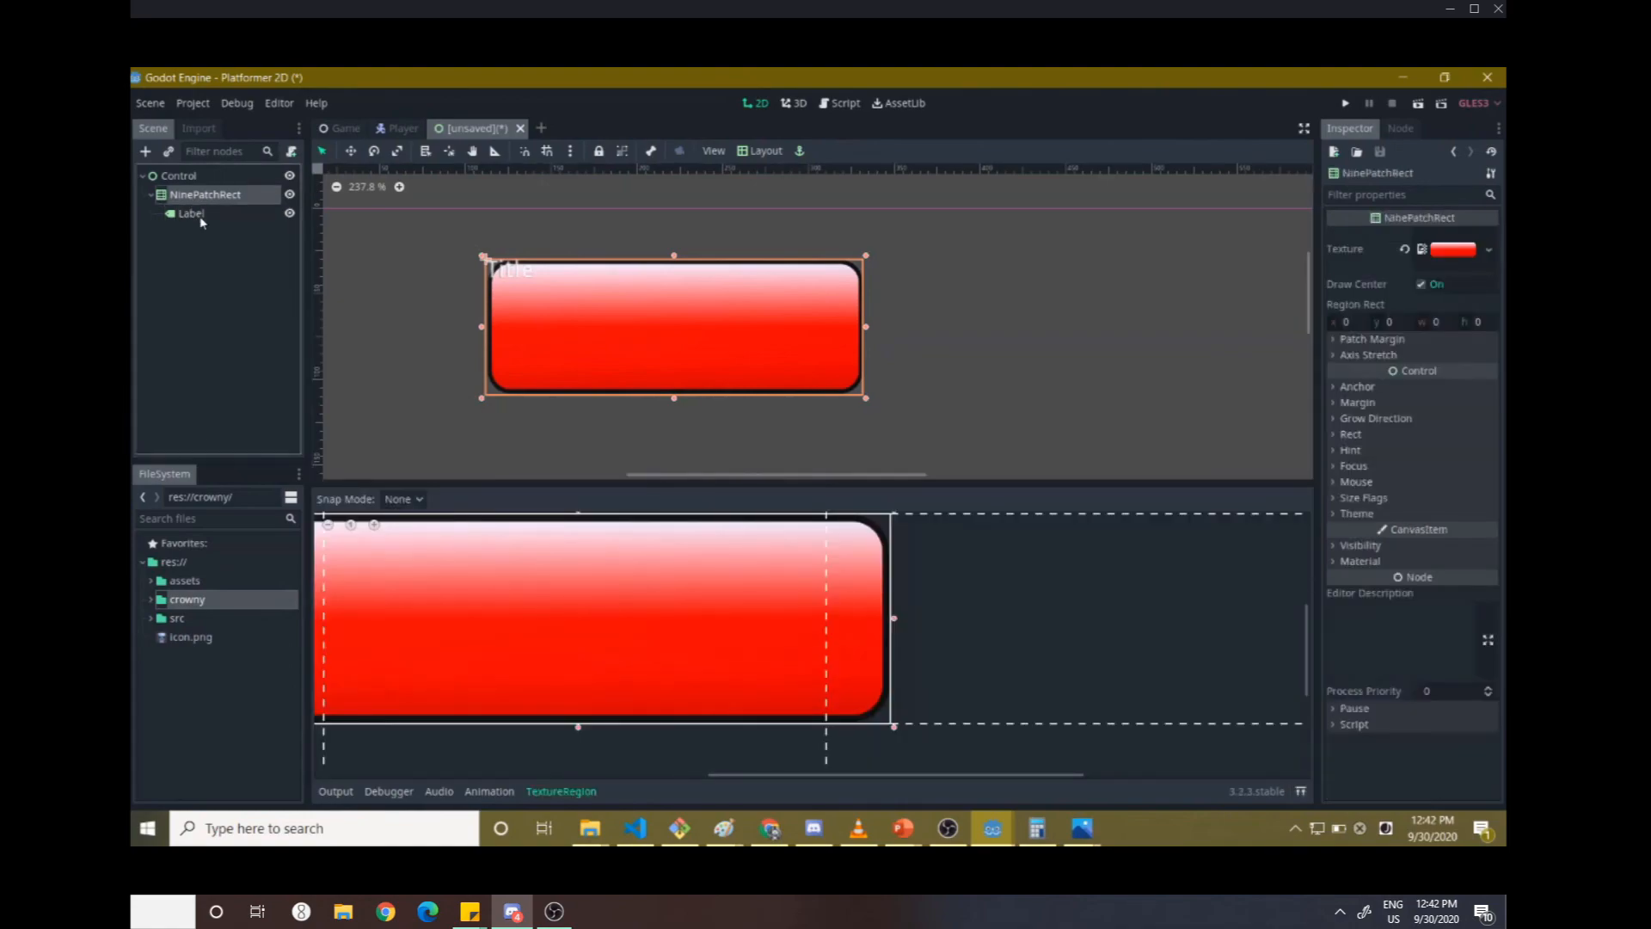
pyautogui.click(200, 217)
pyautogui.scroll(-5, 1434, 486)
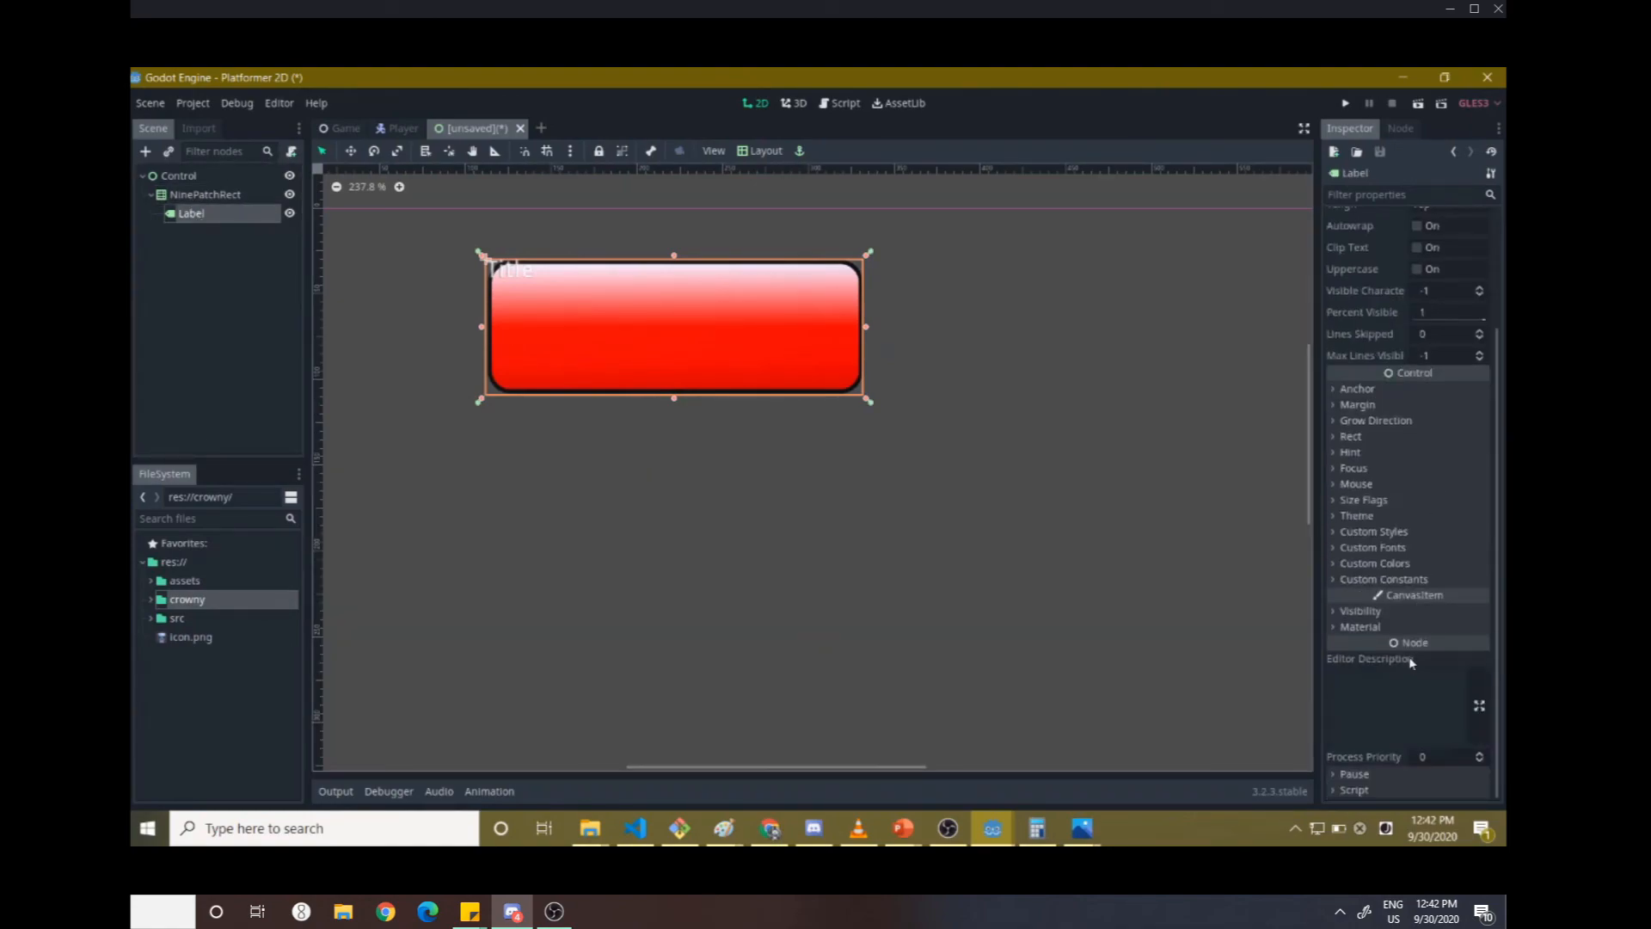
pyautogui.click(1382, 579)
pyautogui.scroll(-3, 1380, 585)
pyautogui.click(1374, 627)
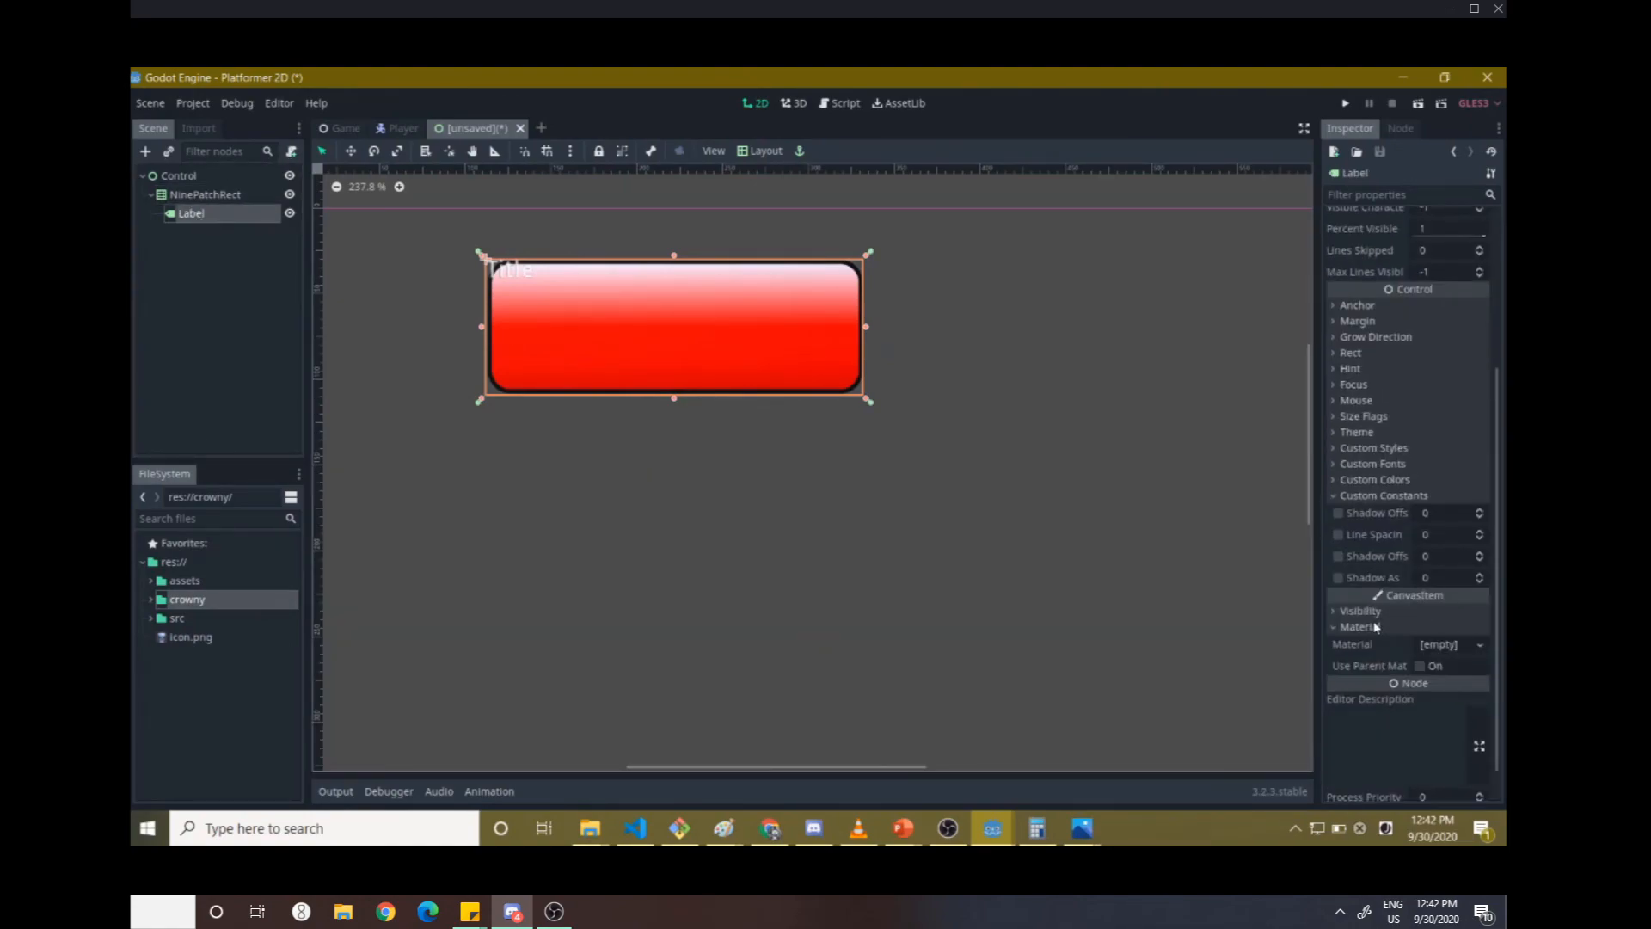
pyautogui.click(1362, 611)
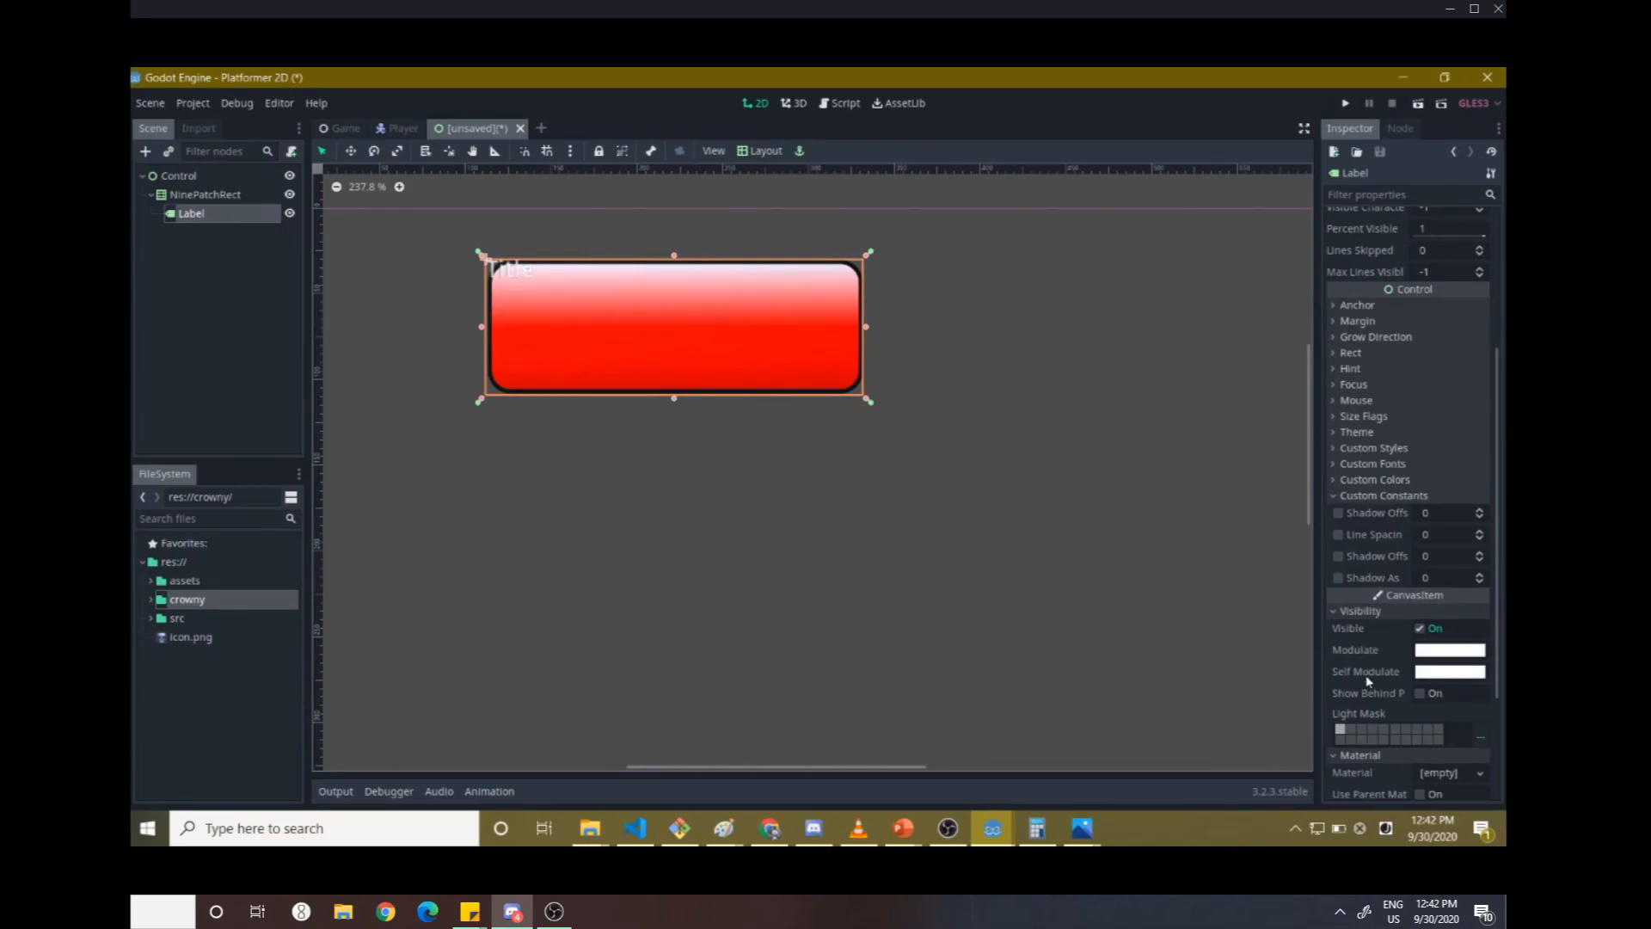
pyautogui.scroll(-3, 1375, 713)
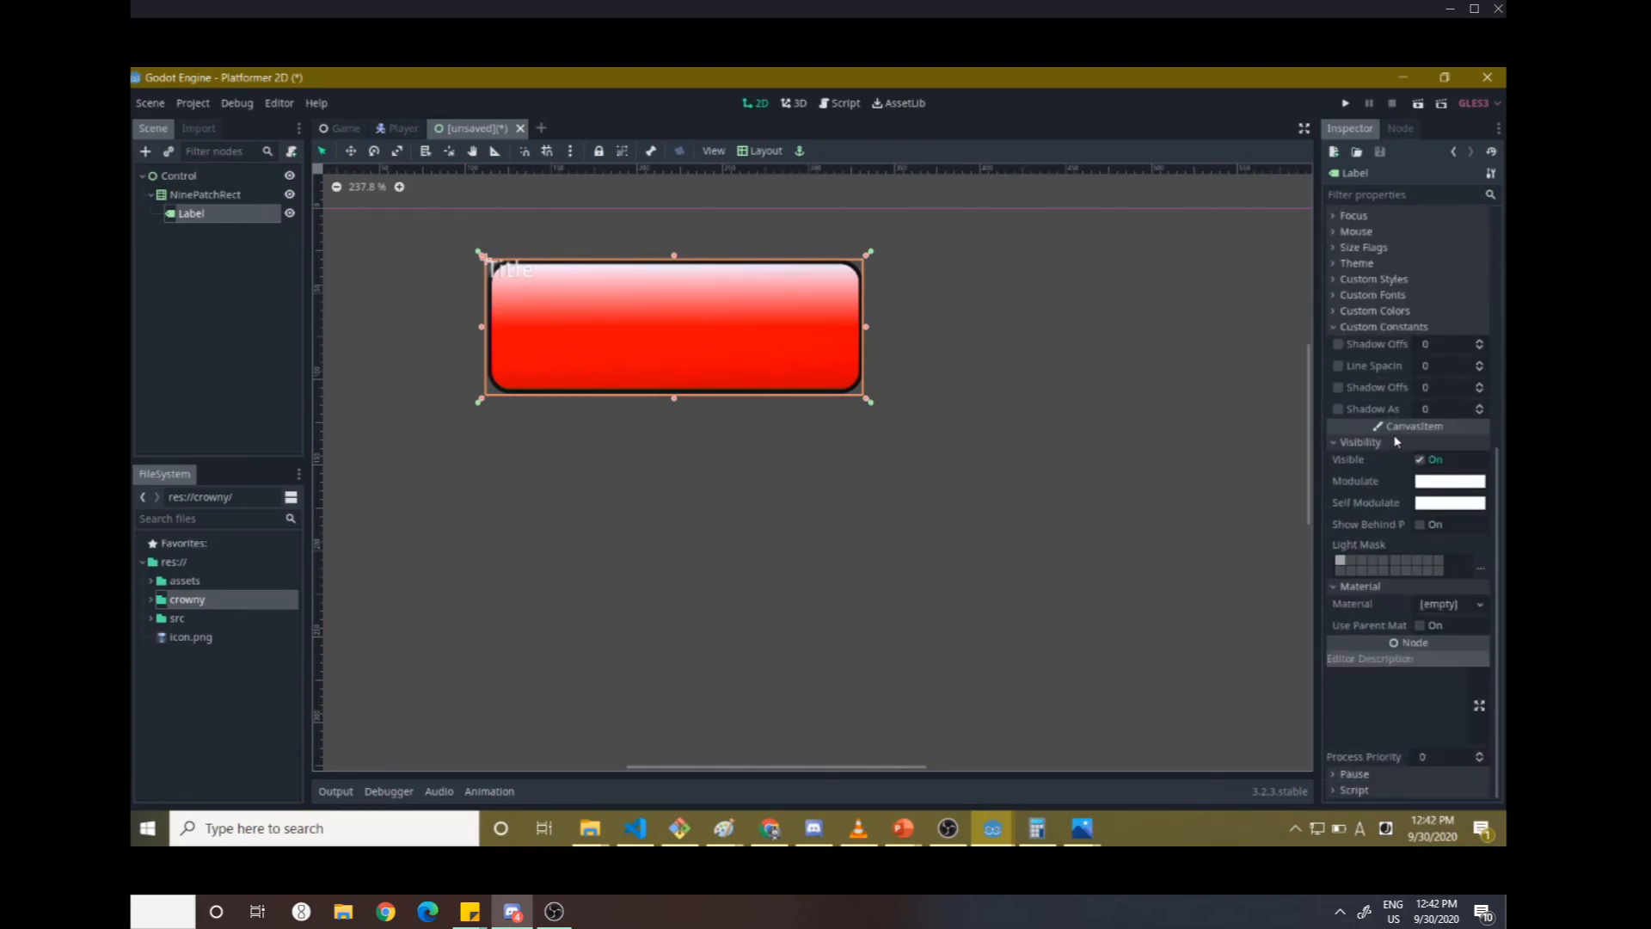
pyautogui.click(1386, 295)
pyautogui.click(1458, 313)
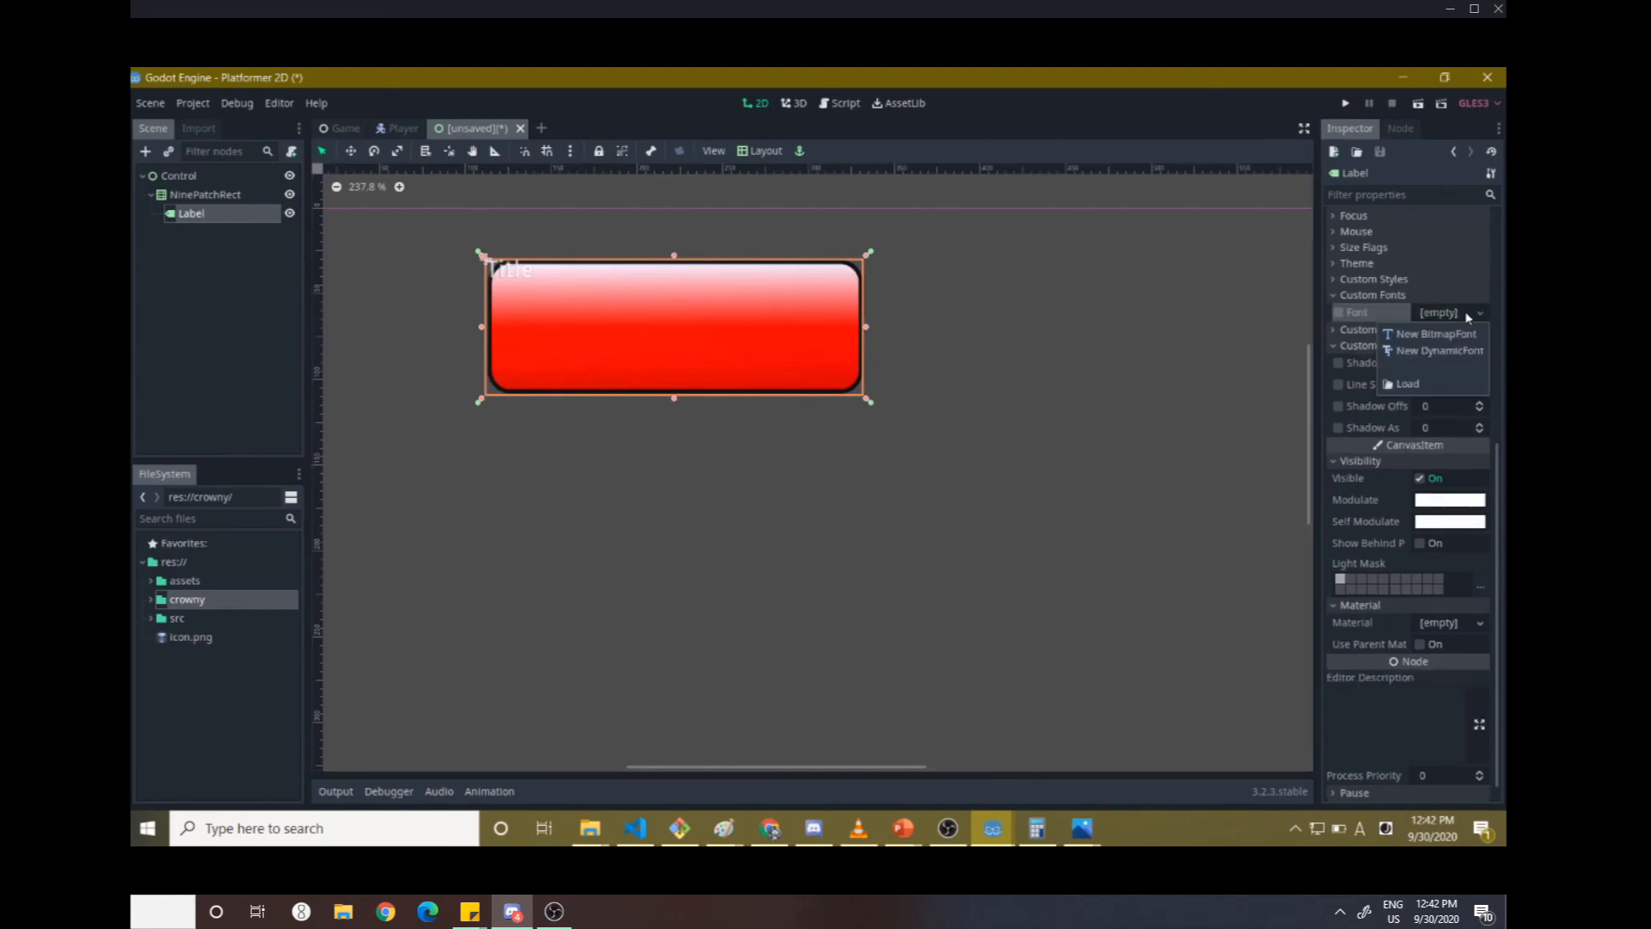
pyautogui.click(1449, 384)
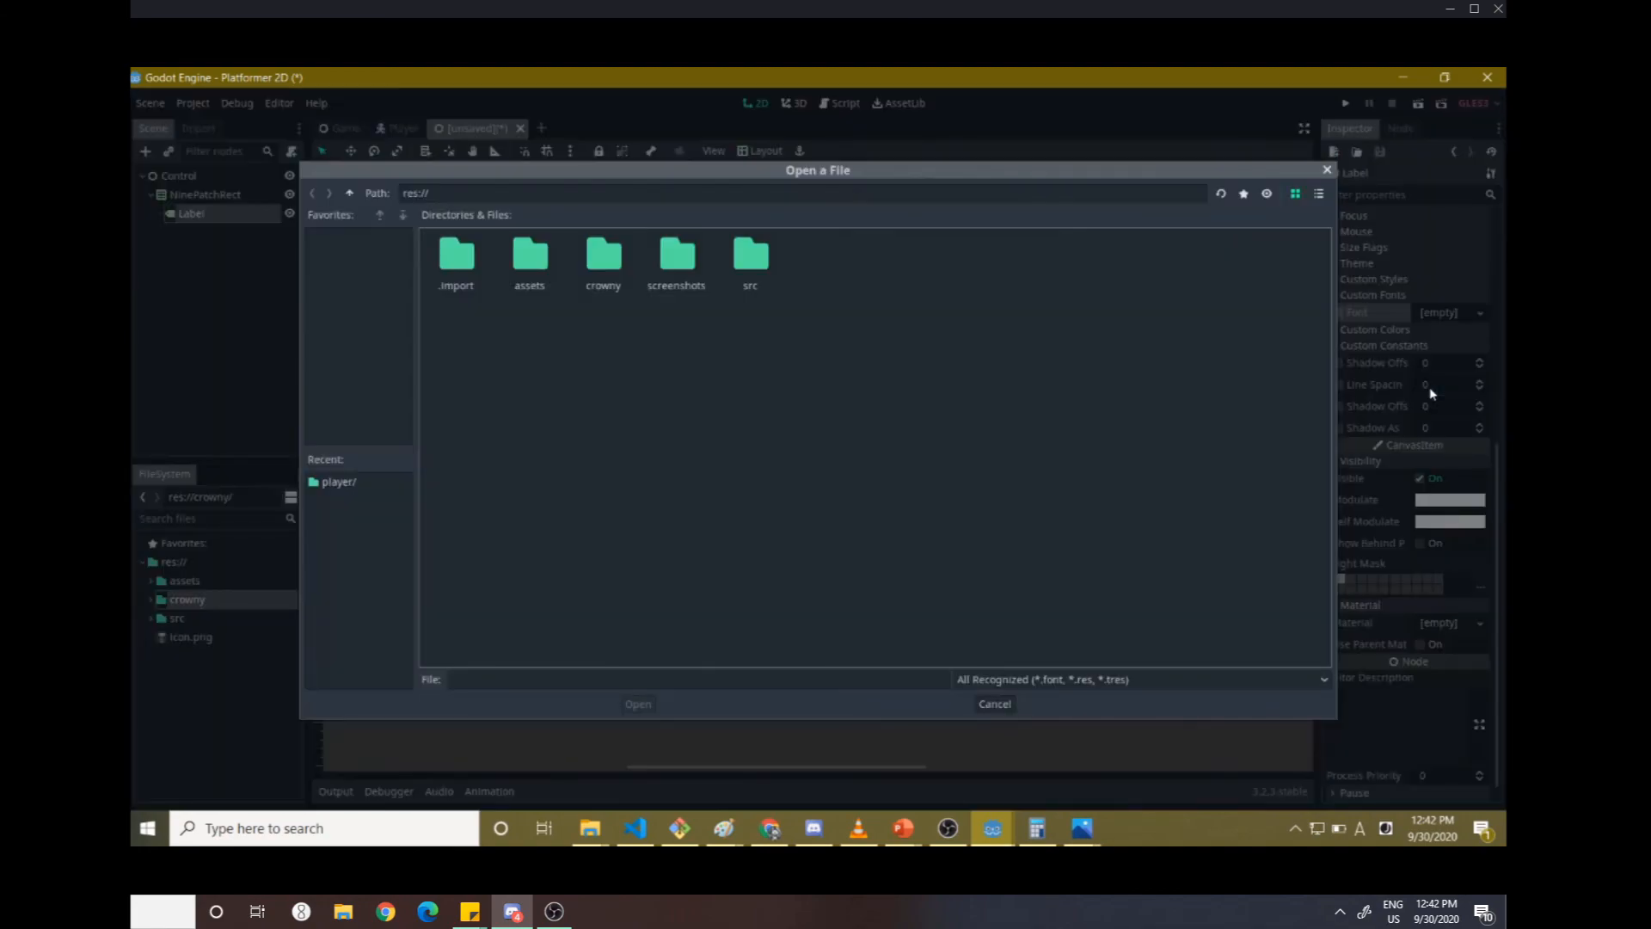
pyautogui.click(1326, 171)
# - Assign a new DynamicFont as the Label's custom font and open its properties
pyautogui.click(1458, 313)
pyautogui.click(1456, 348)
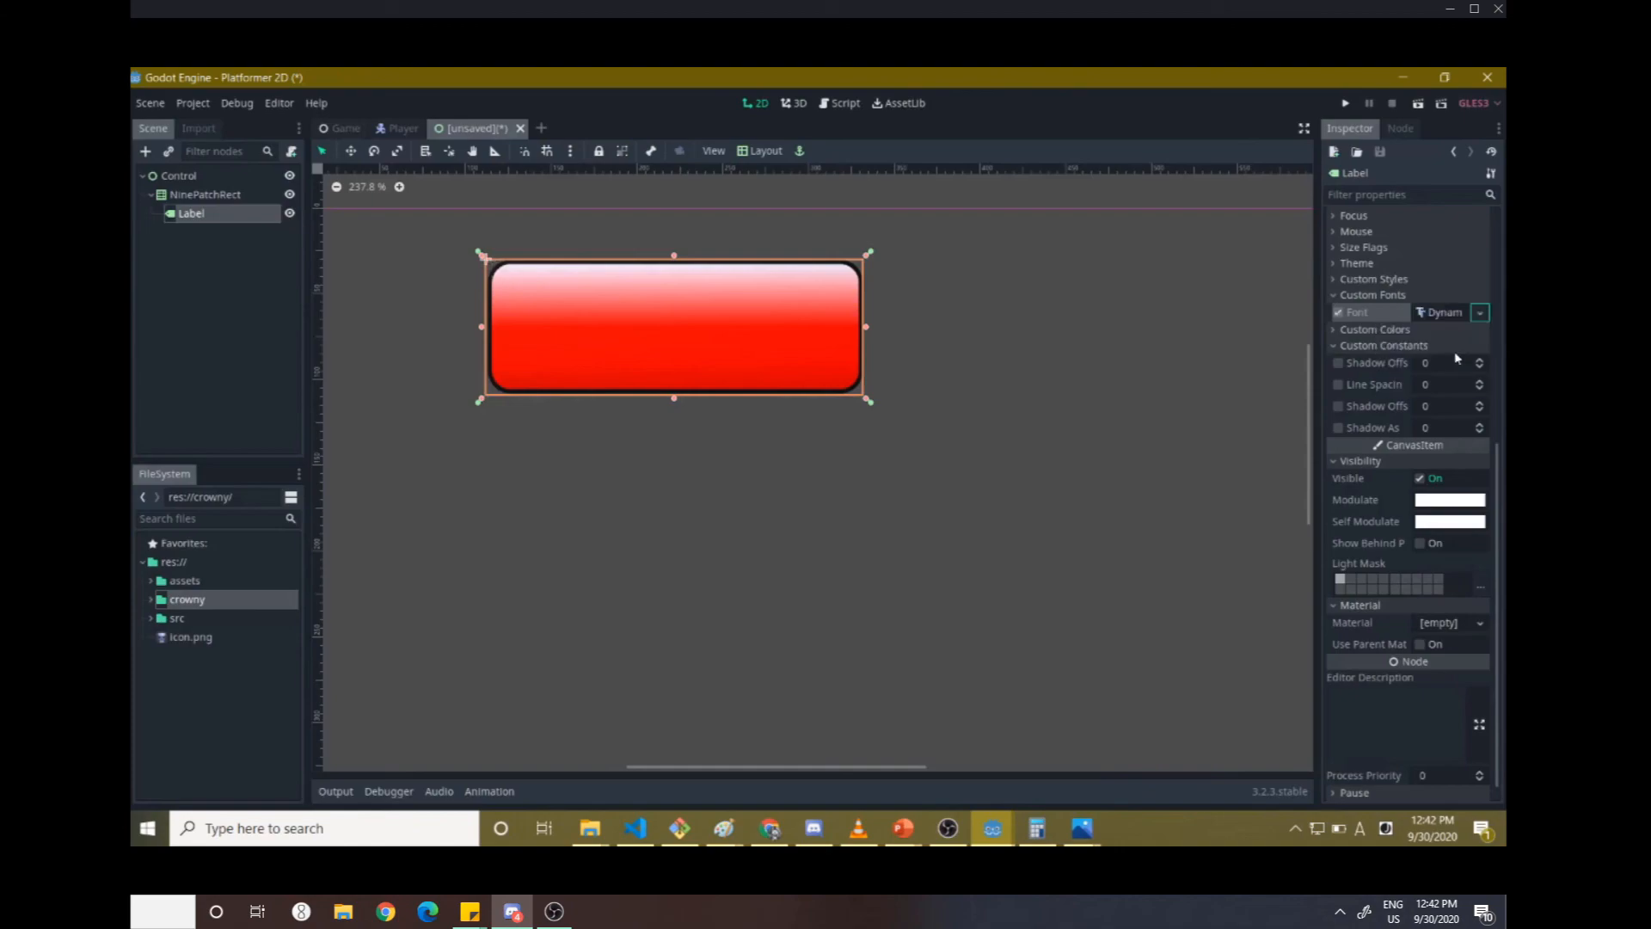
pyautogui.click(1439, 313)
# - Load "Crowny - Personal Use.otf" from the crowny folder as the DynamicFont's font data
pyautogui.click(1358, 364)
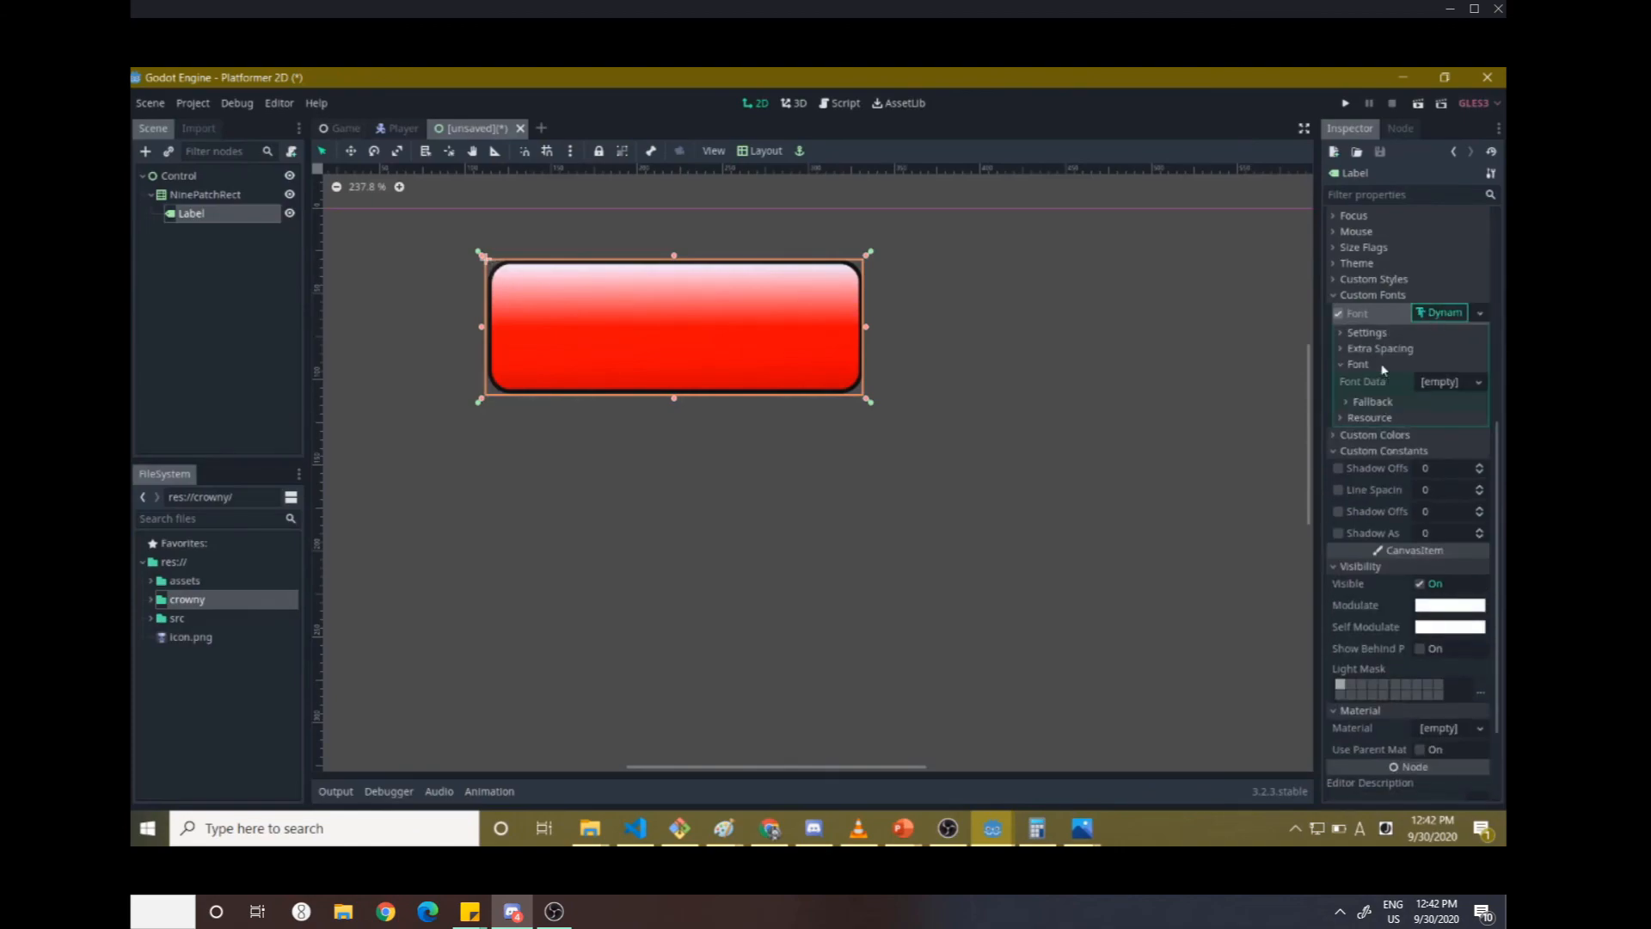
pyautogui.click(1471, 386)
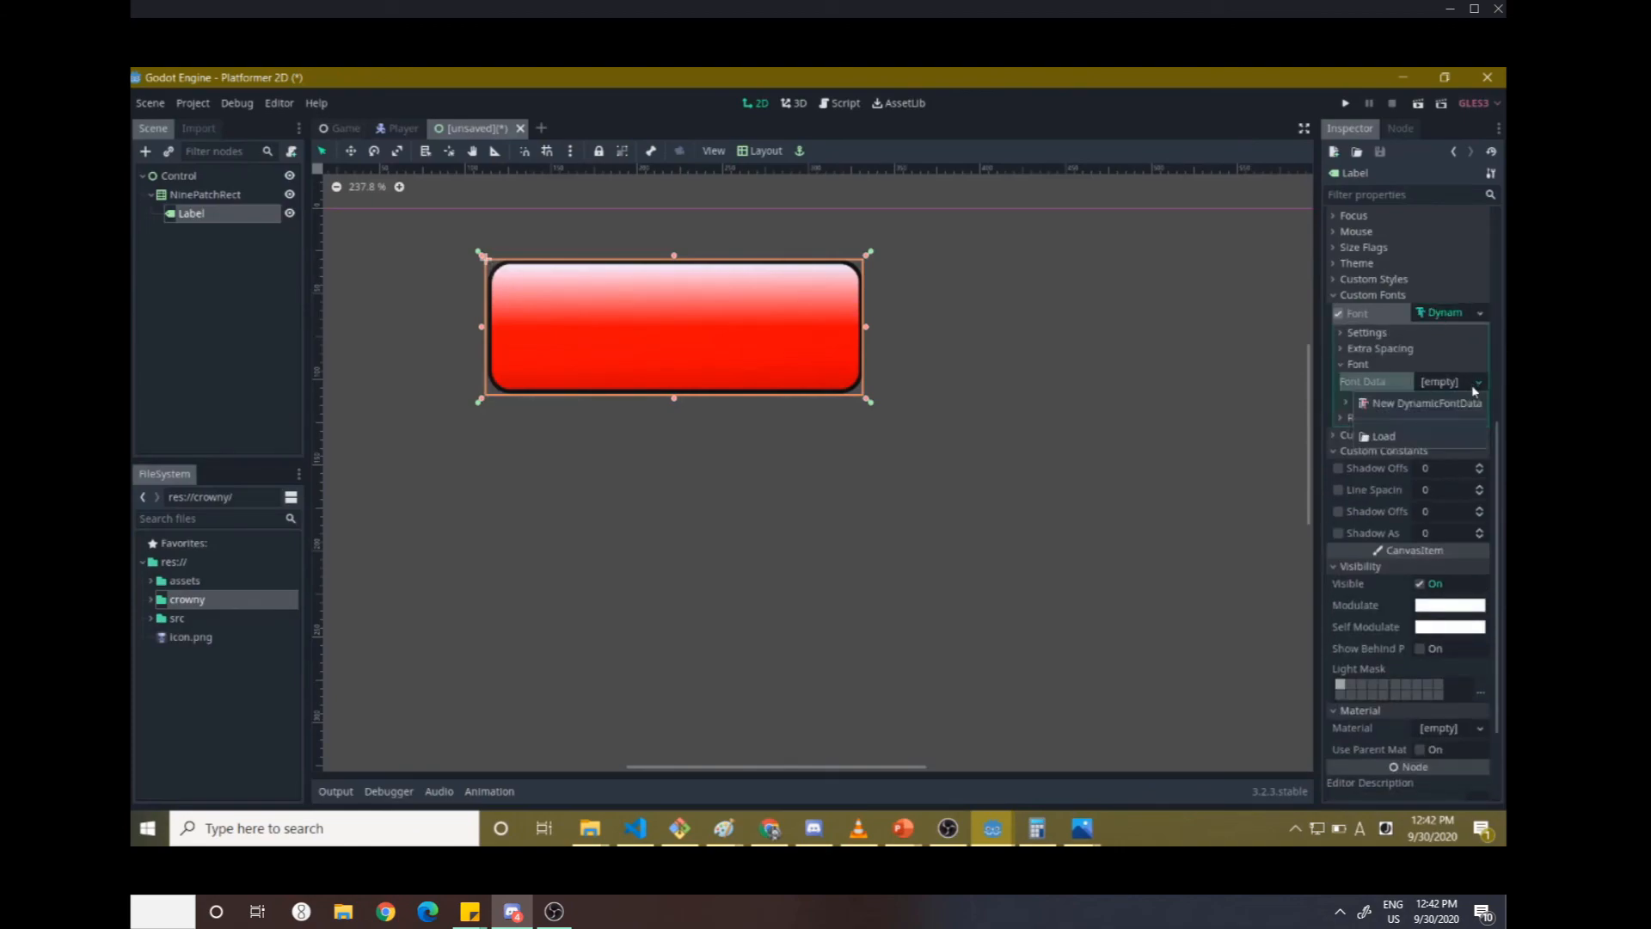
pyautogui.click(1448, 434)
pyautogui.doubleClick(612, 255)
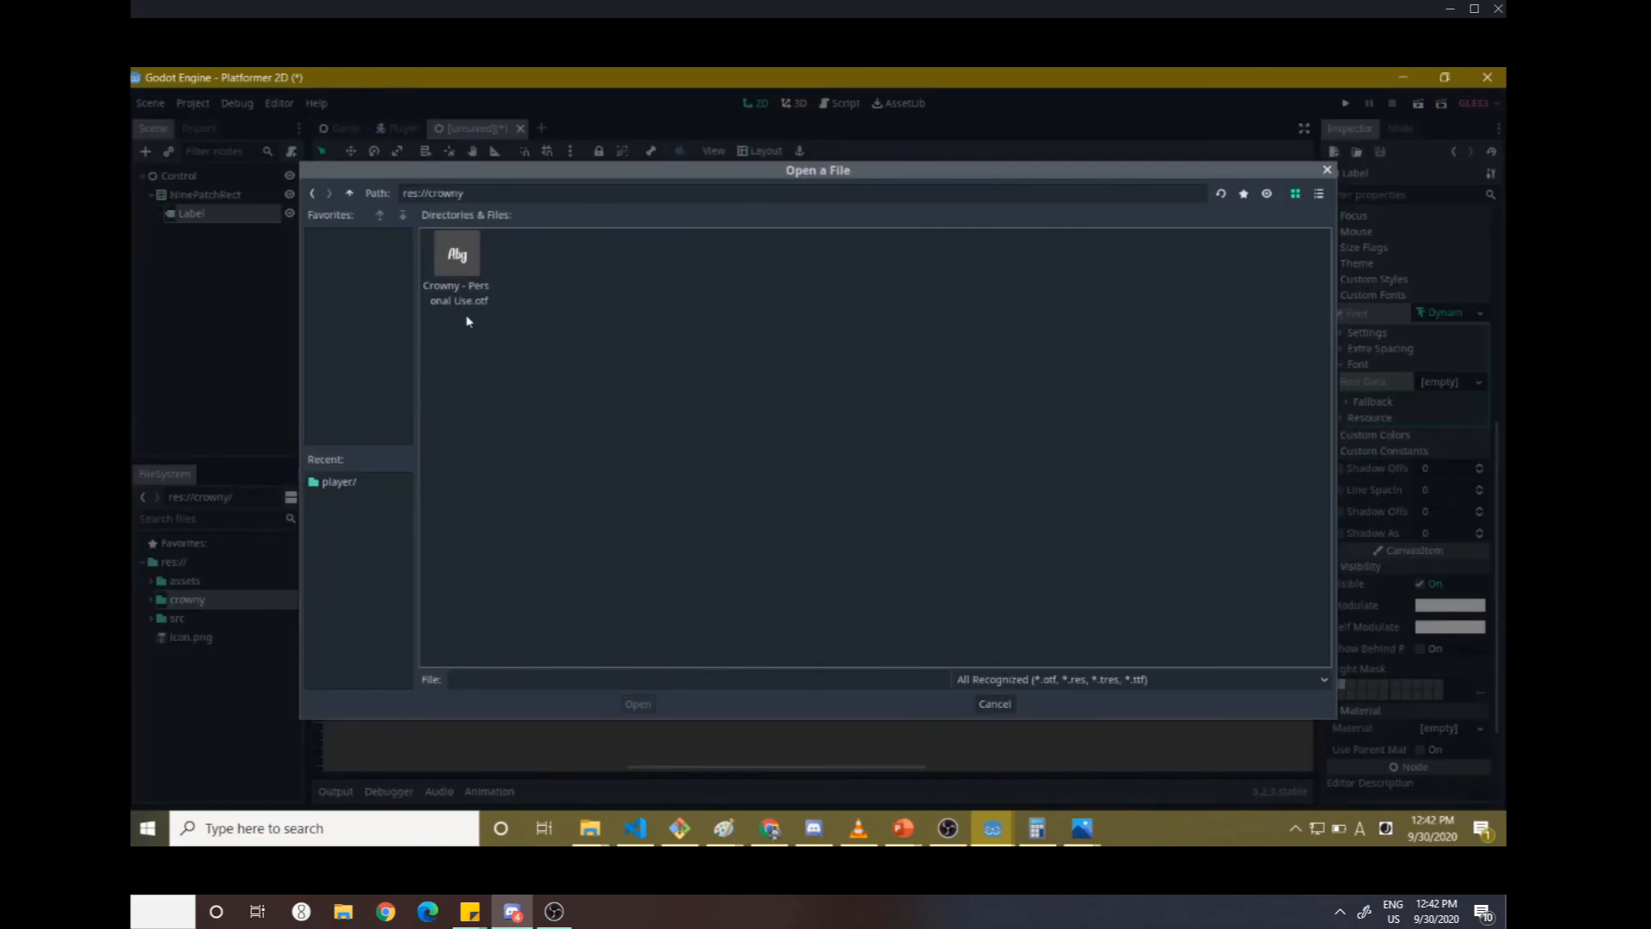
pyautogui.click(461, 284)
pyautogui.click(645, 706)
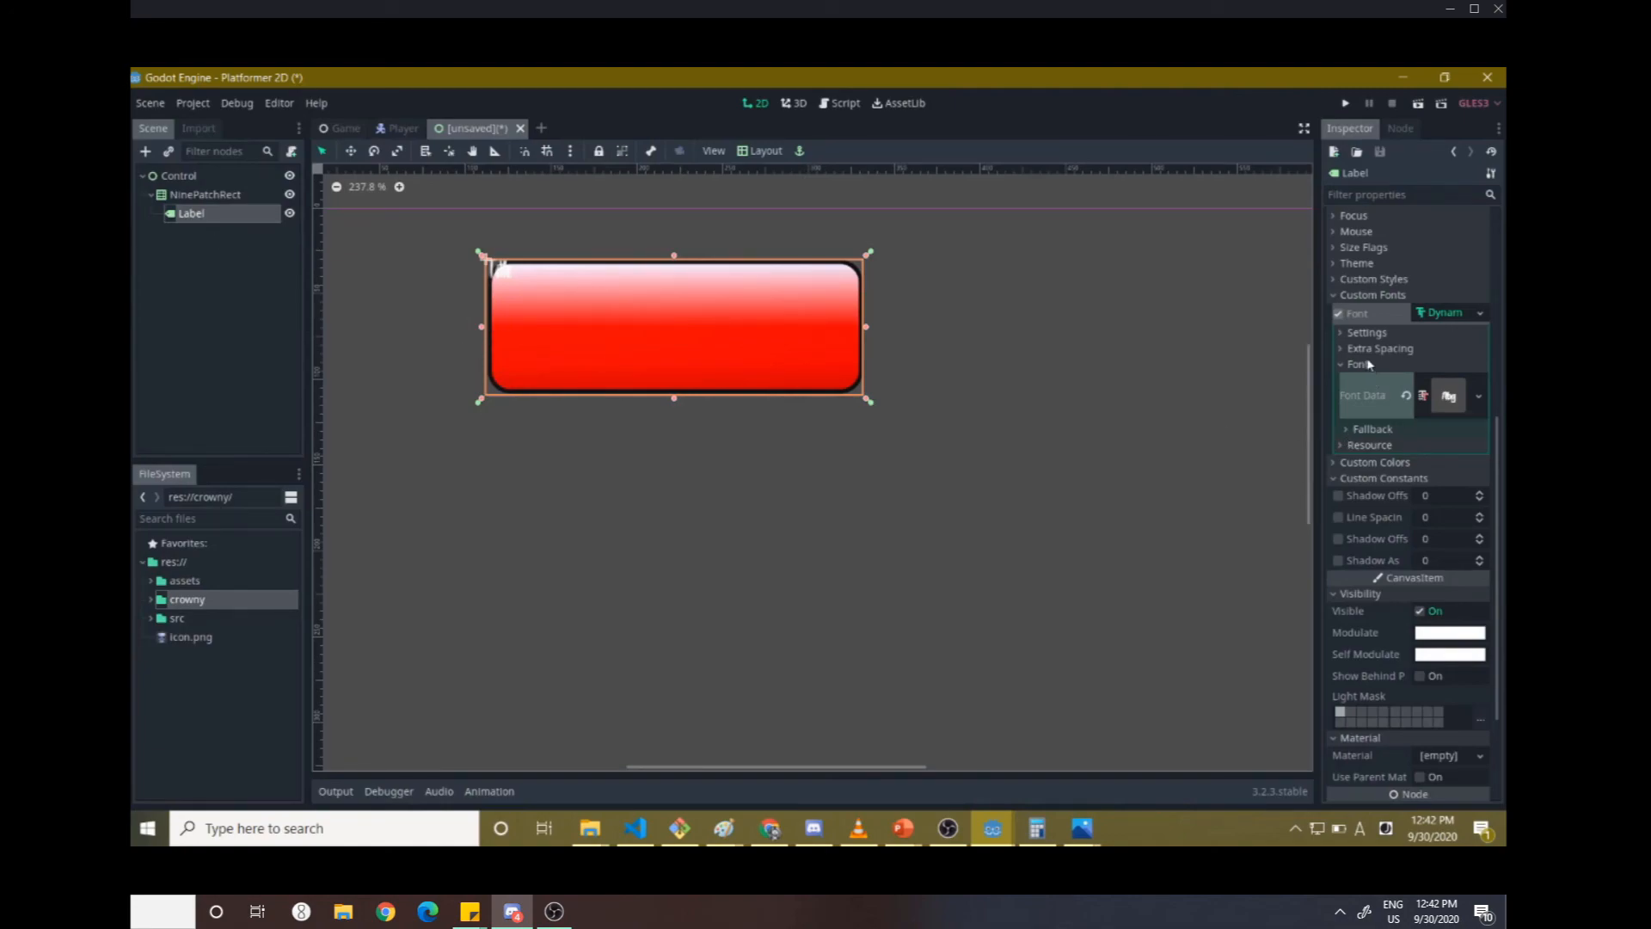
# - Increase the DynamicFont's size to 22 and then to 108
pyautogui.click(1366, 332)
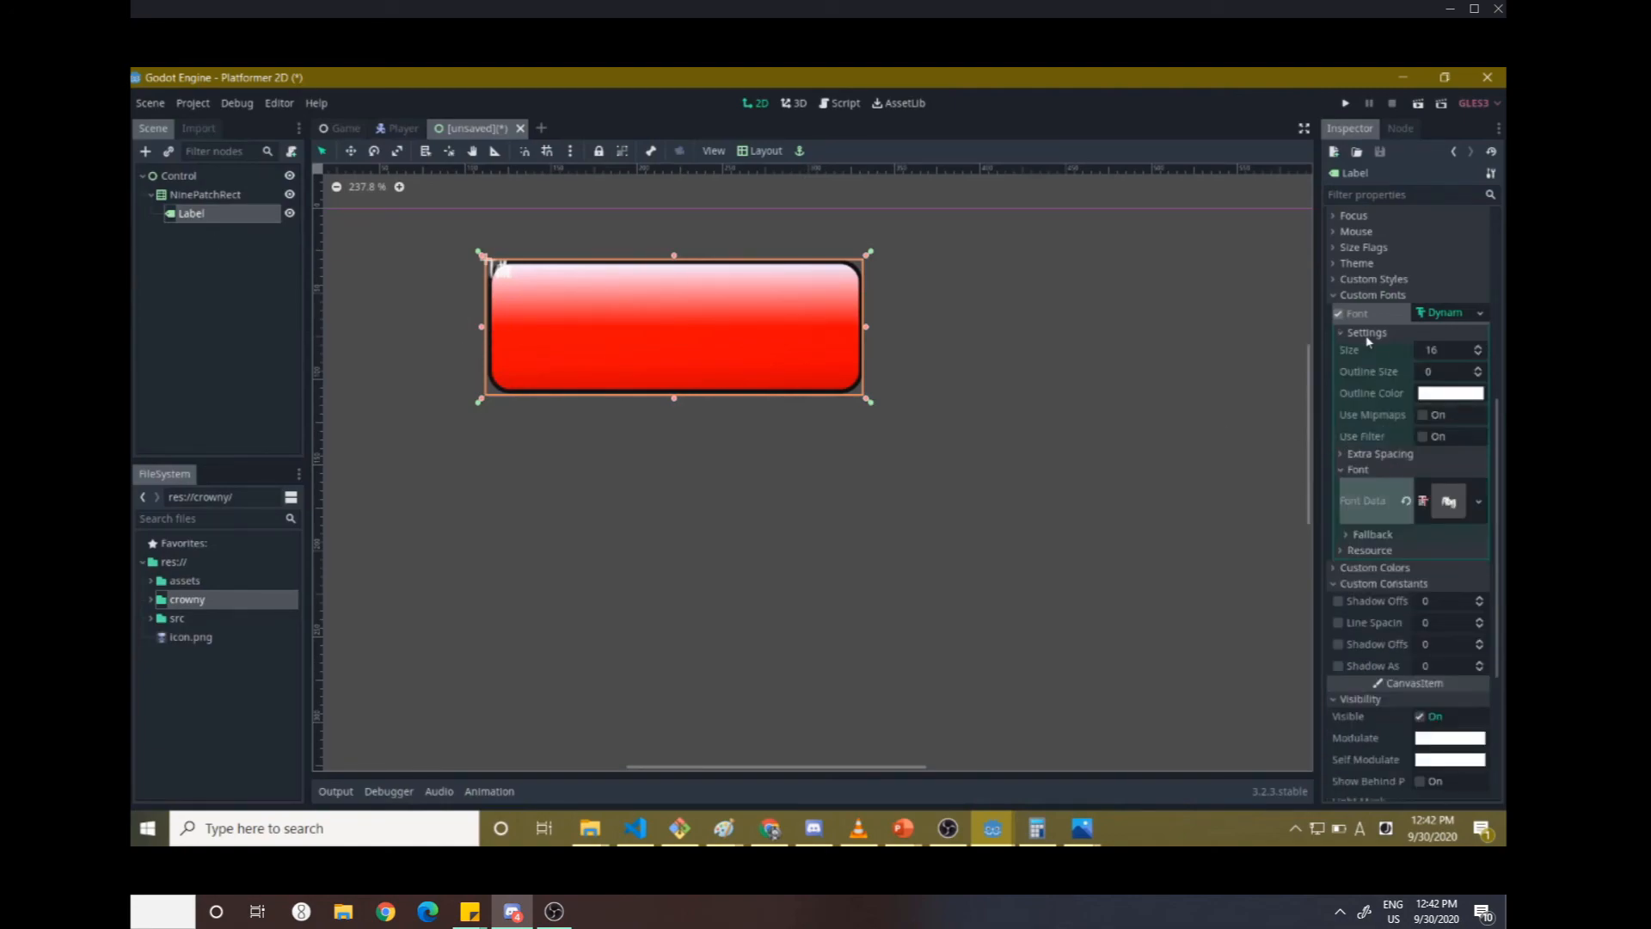
pyautogui.click(1480, 346)
pyautogui.click(1480, 346)
pyautogui.click(1480, 345)
pyautogui.click(1480, 346)
pyautogui.click(1479, 345)
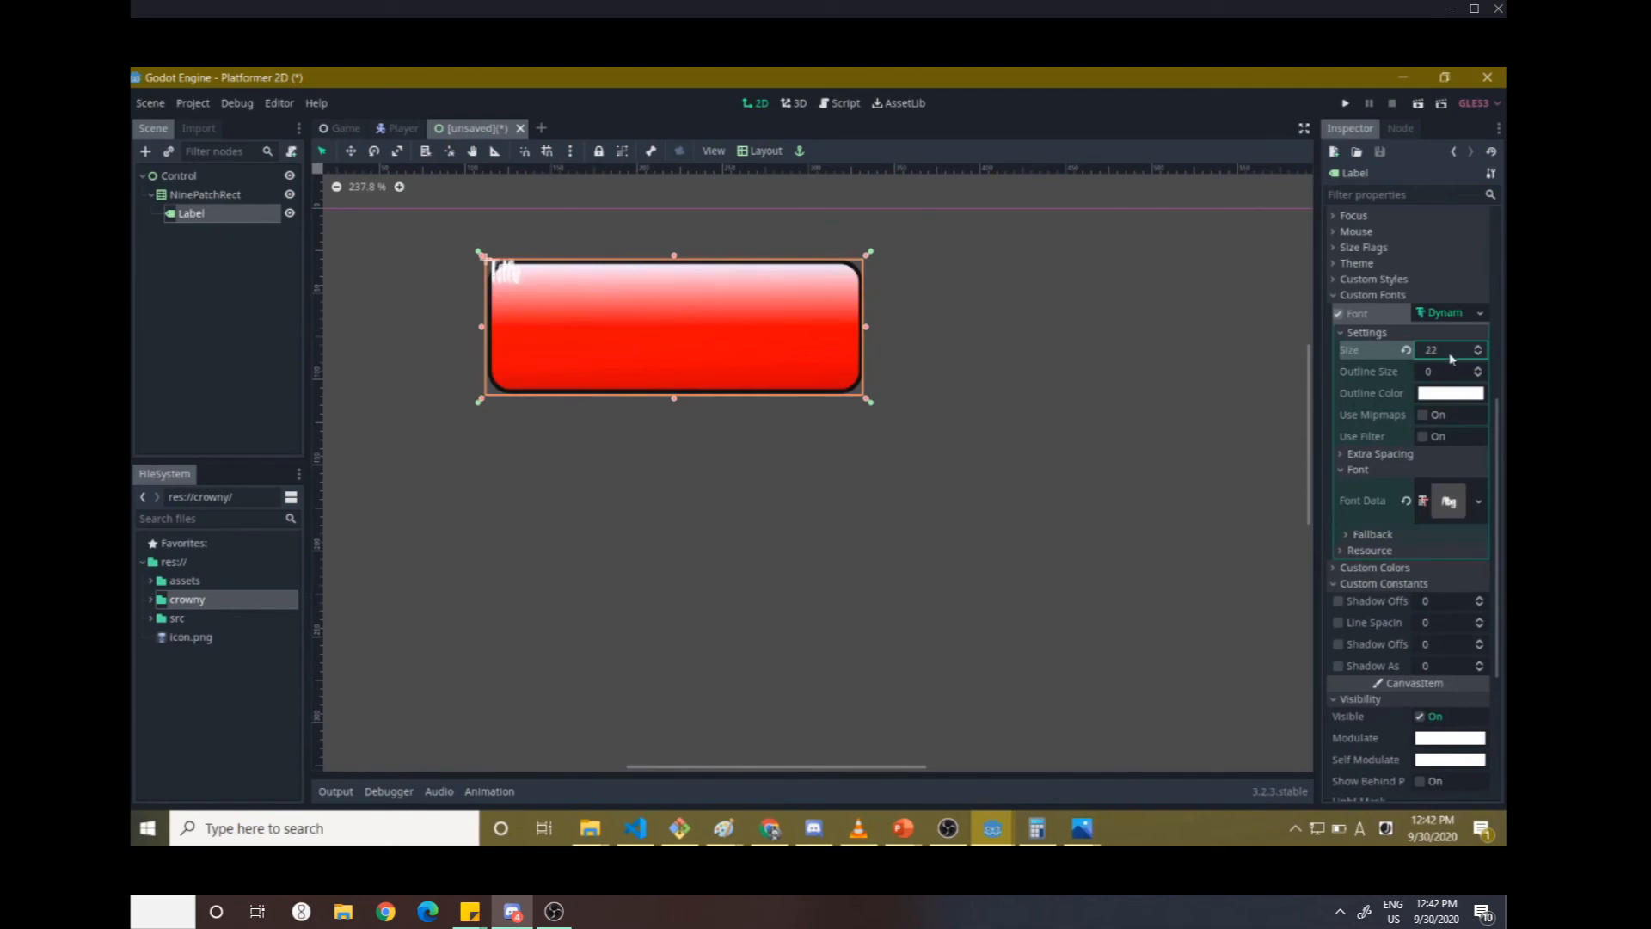
pyautogui.click(1451, 354)
pyautogui.write('100')
pyautogui.write('8')
pyautogui.press('Return')
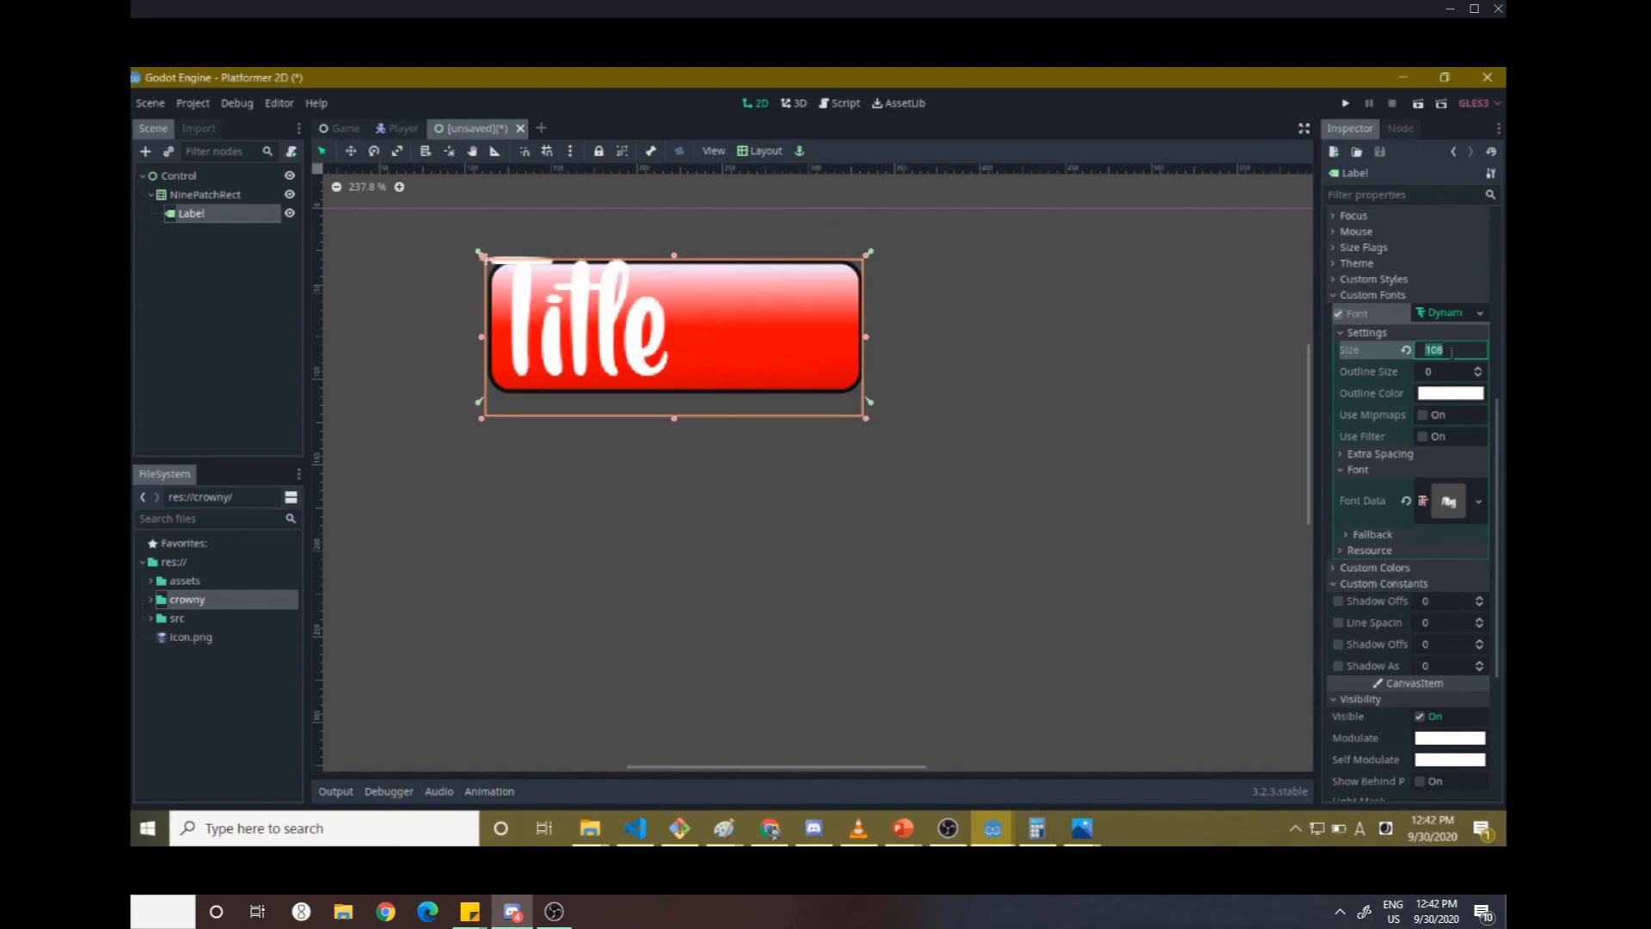
# - Enable Use Filter for the DynamicFont and set its size to 96
pyautogui.click(1422, 437)
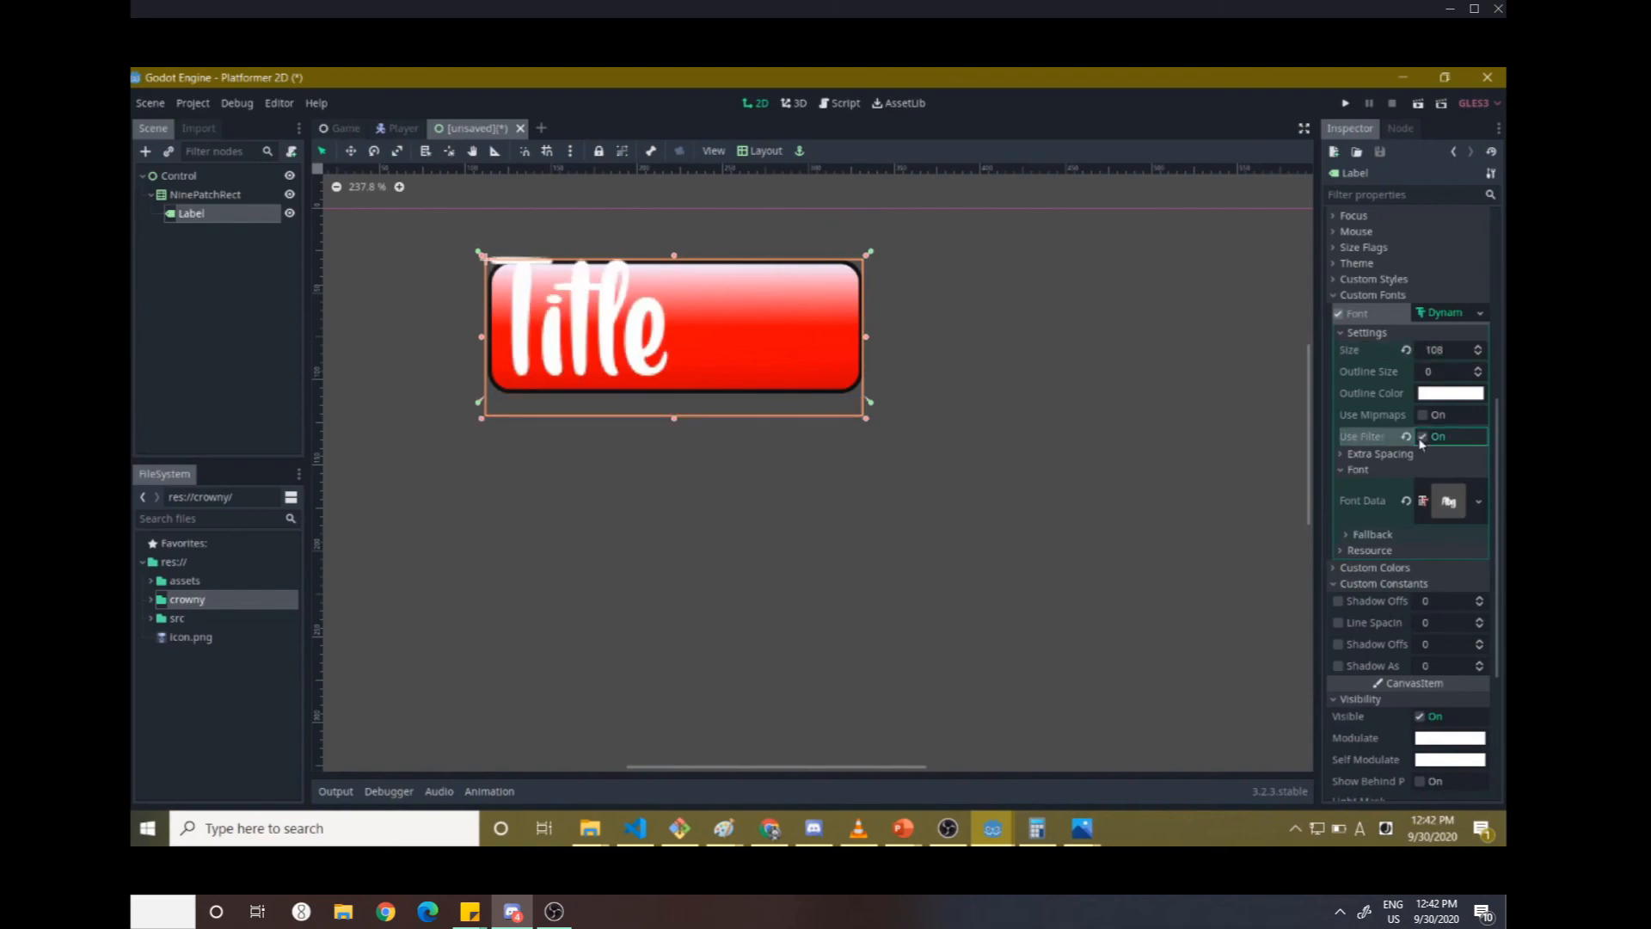
pyautogui.click(1461, 350)
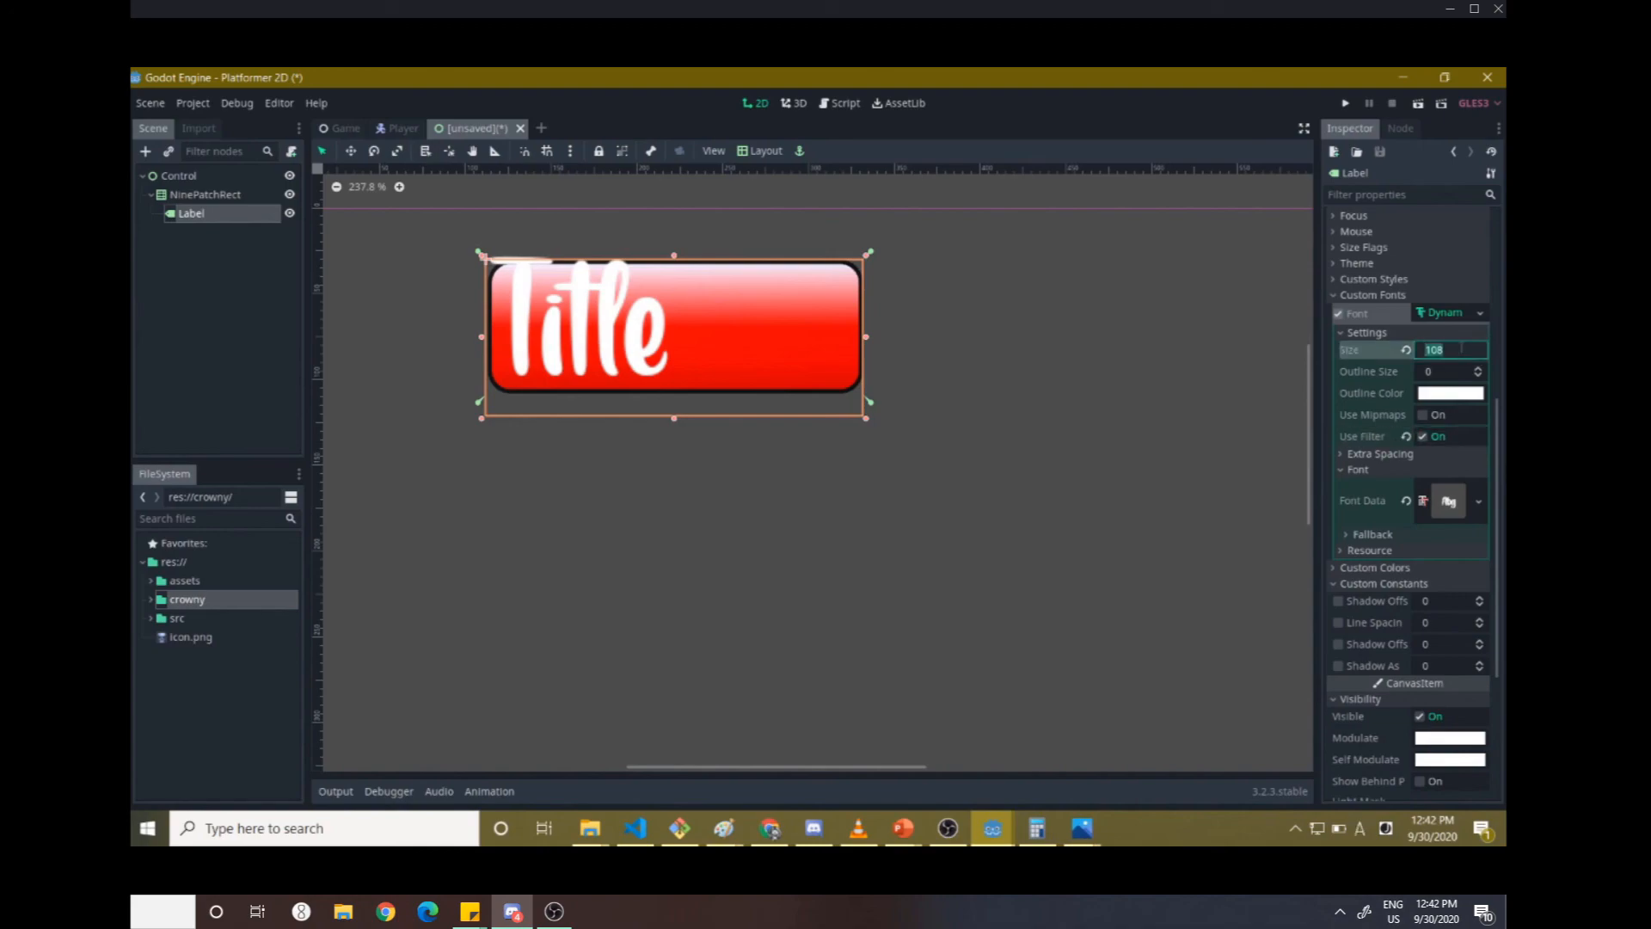
pyautogui.write('96')
pyautogui.press('Return')
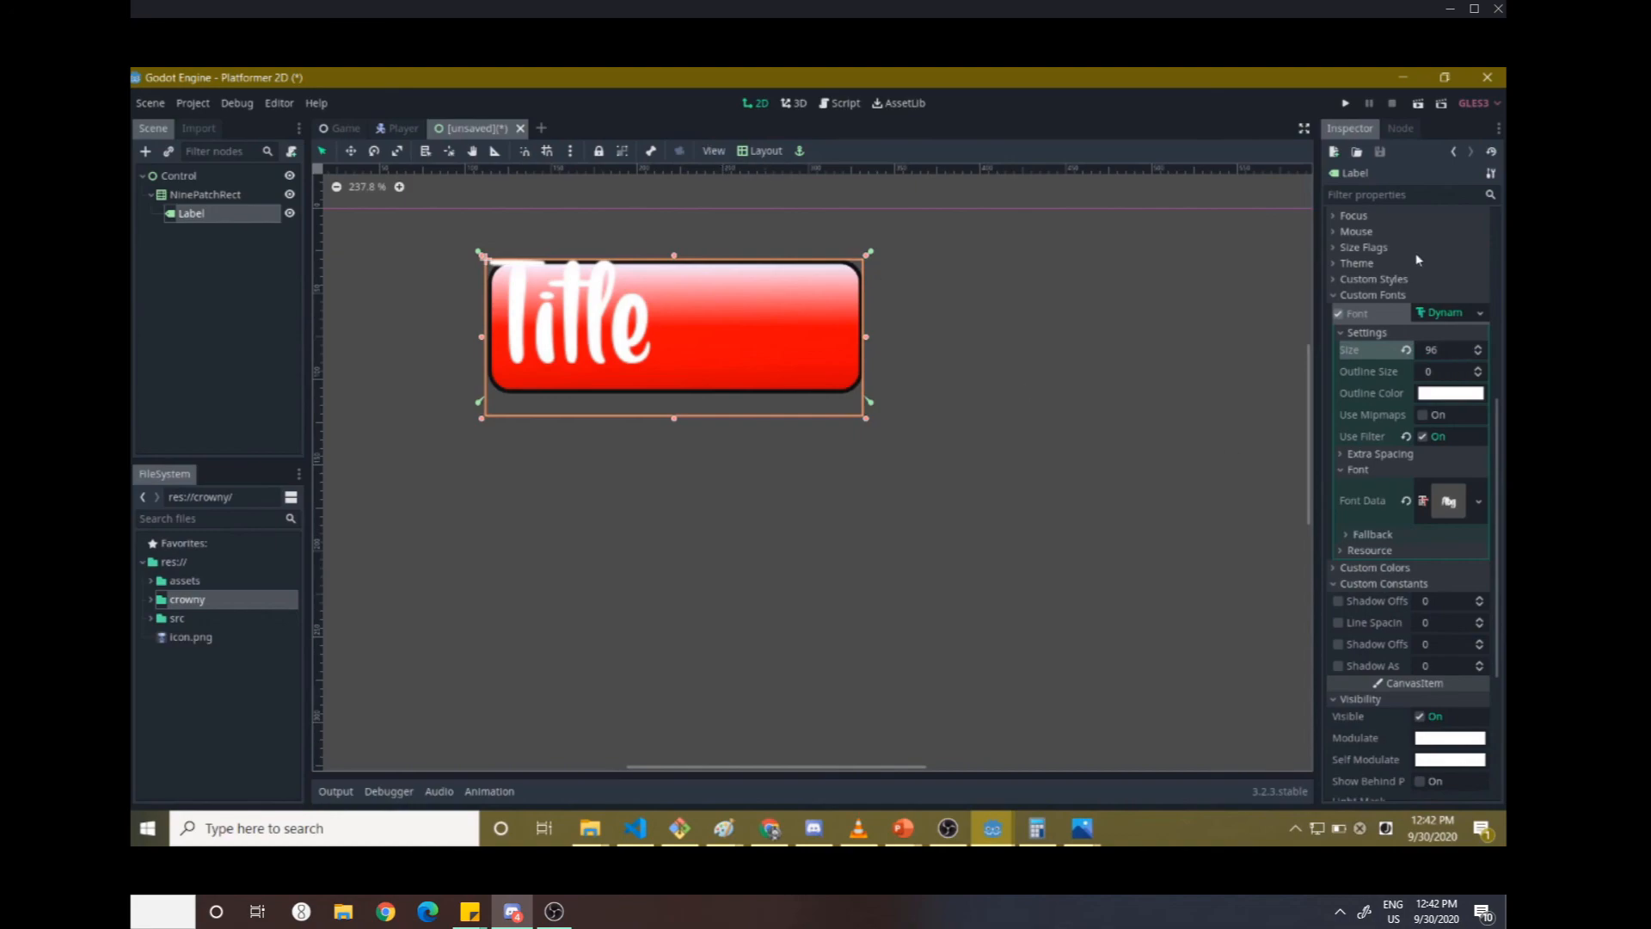
# - Set both the Align and Valign of the Label's text to Center
pyautogui.scroll(5, 1418, 261)
pyautogui.click(1422, 336)
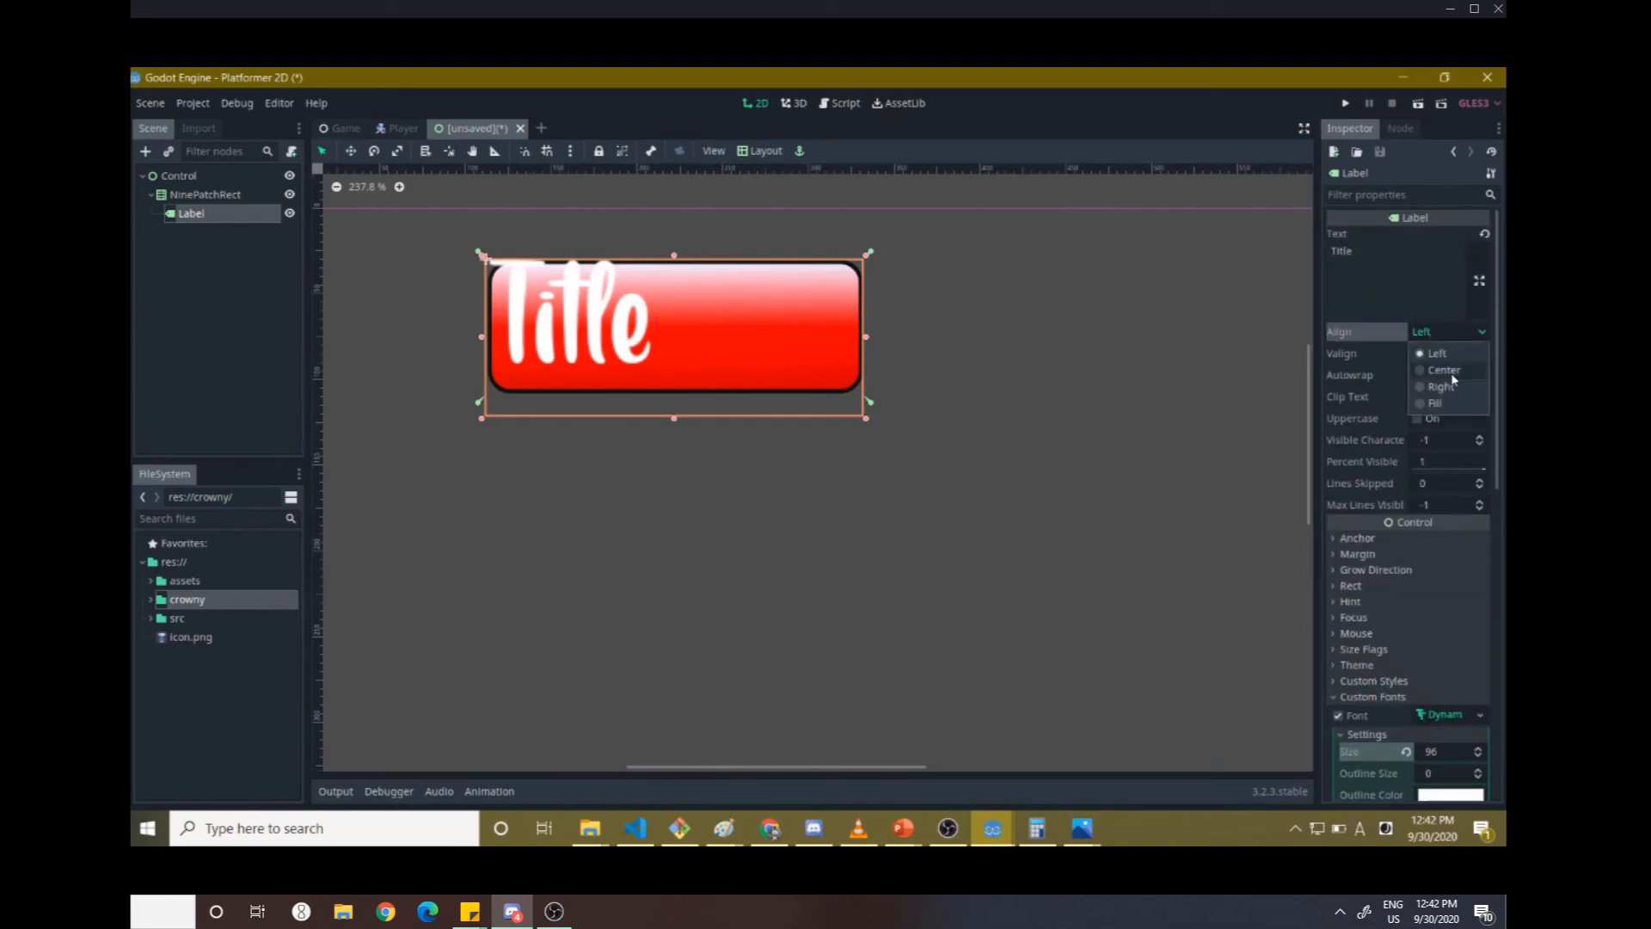
pyautogui.click(1451, 370)
pyautogui.click(1453, 354)
pyautogui.click(1447, 392)
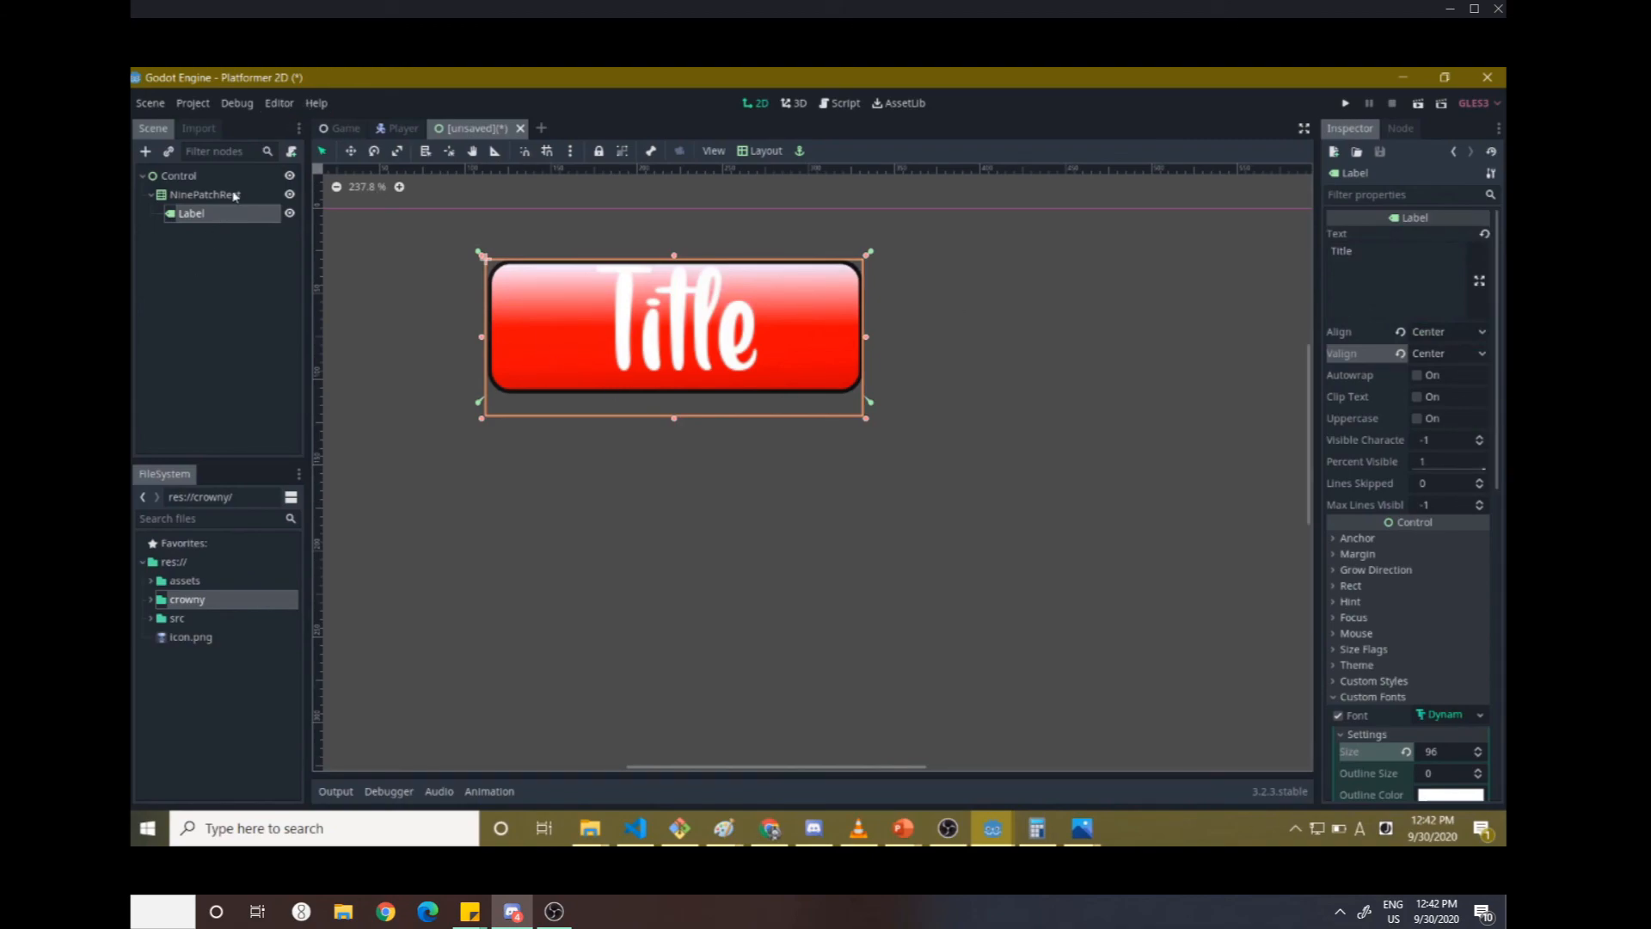
# - Fit the Label to its parent NinePatchRect with the Full Rect layout
pyautogui.click(758, 151)
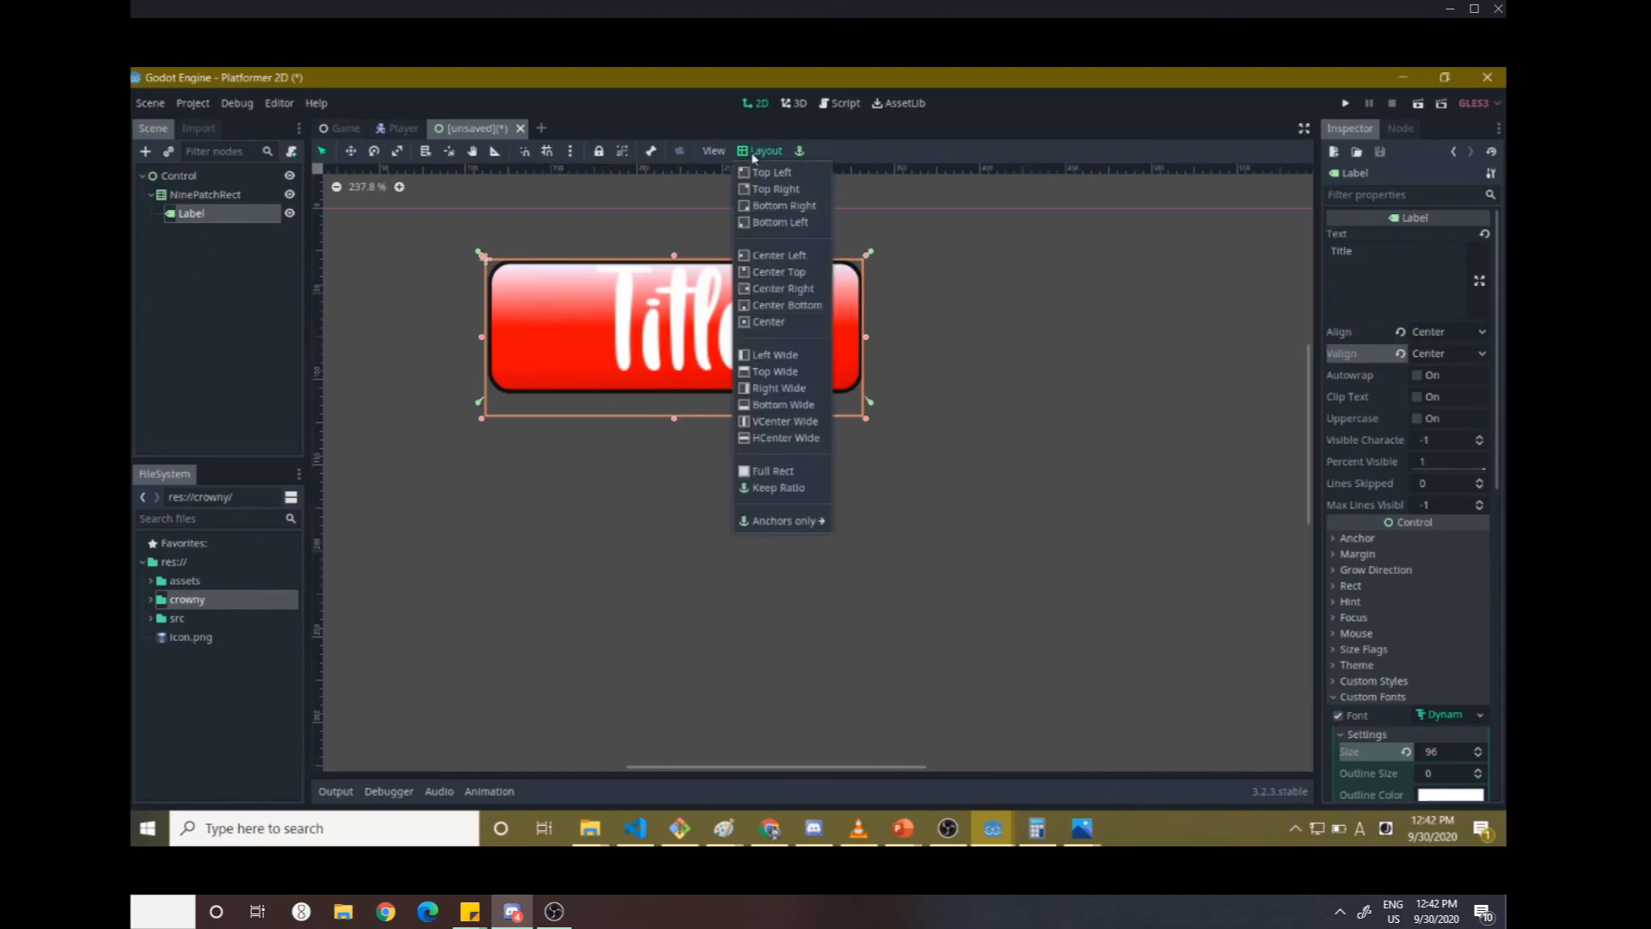
pyautogui.click(800, 472)
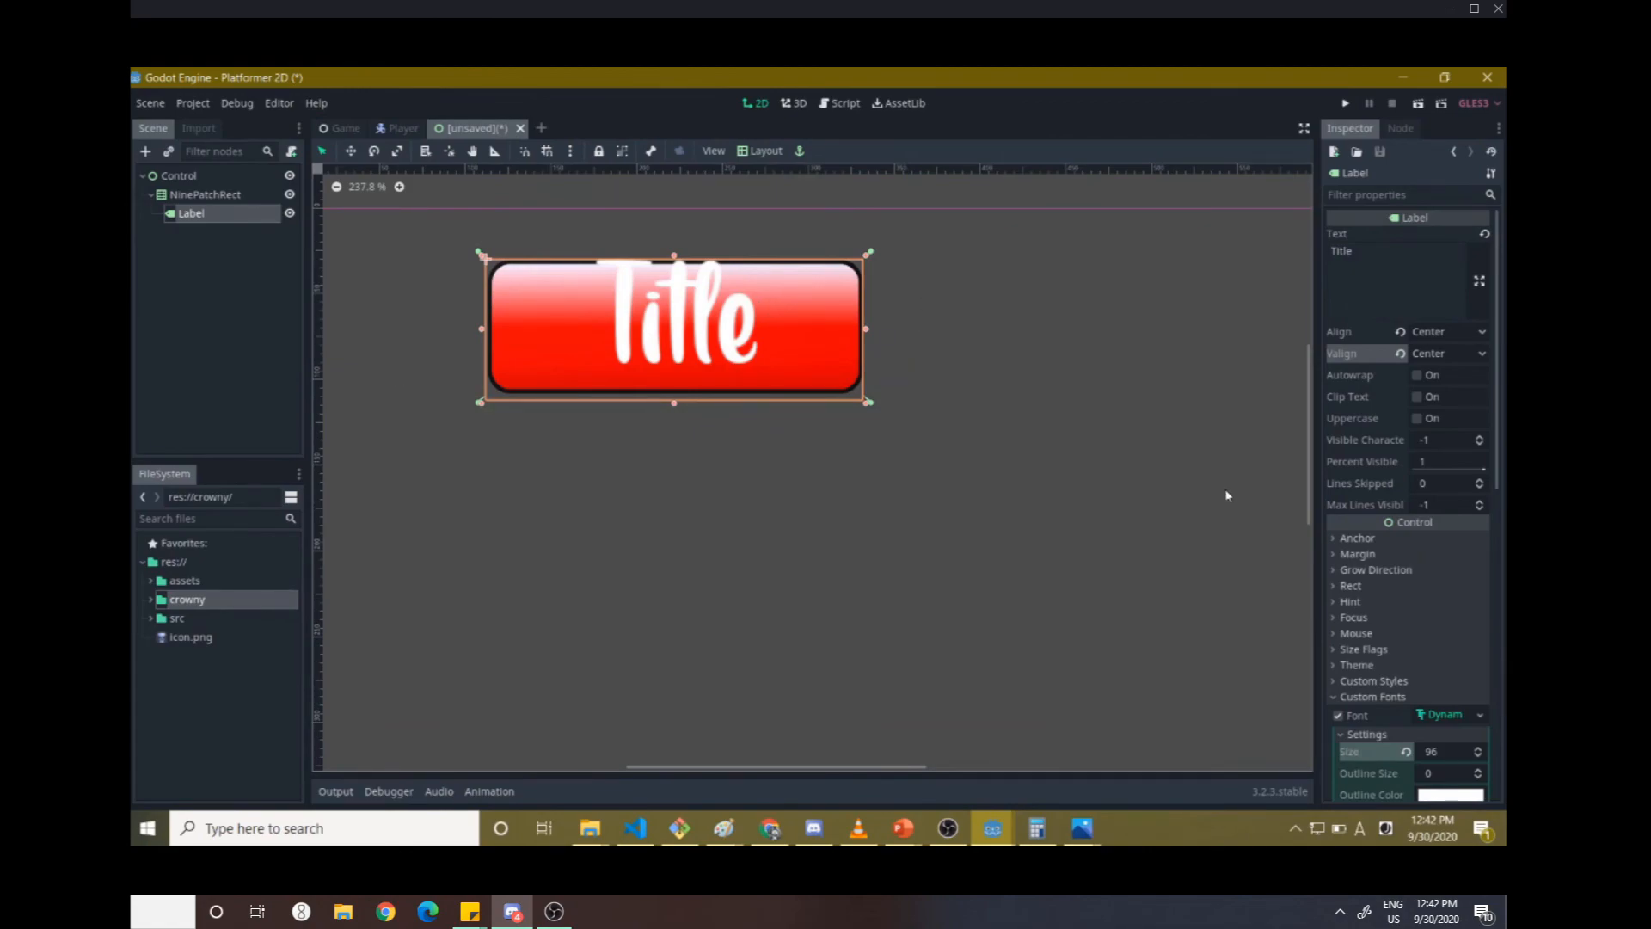
# - Set the Bottom extra spacing of the Label's DynamicFont to -14
pyautogui.scroll(-10, 1384, 391)
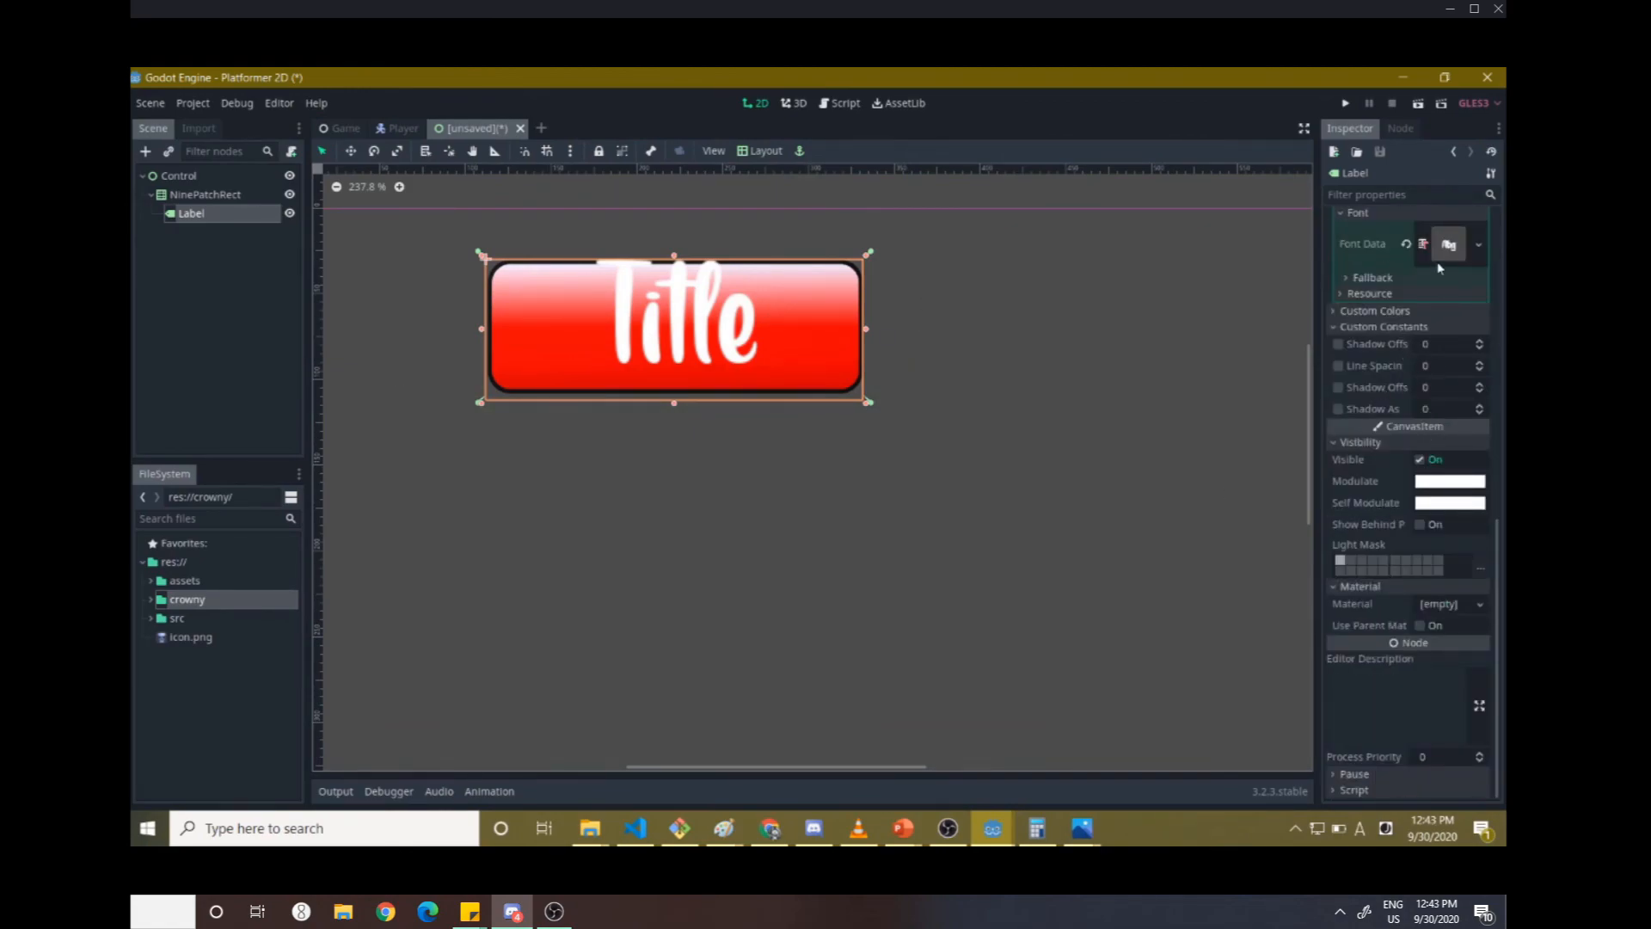
pyautogui.scroll(3, 1439, 327)
pyautogui.click(1363, 402)
pyautogui.click(1434, 362)
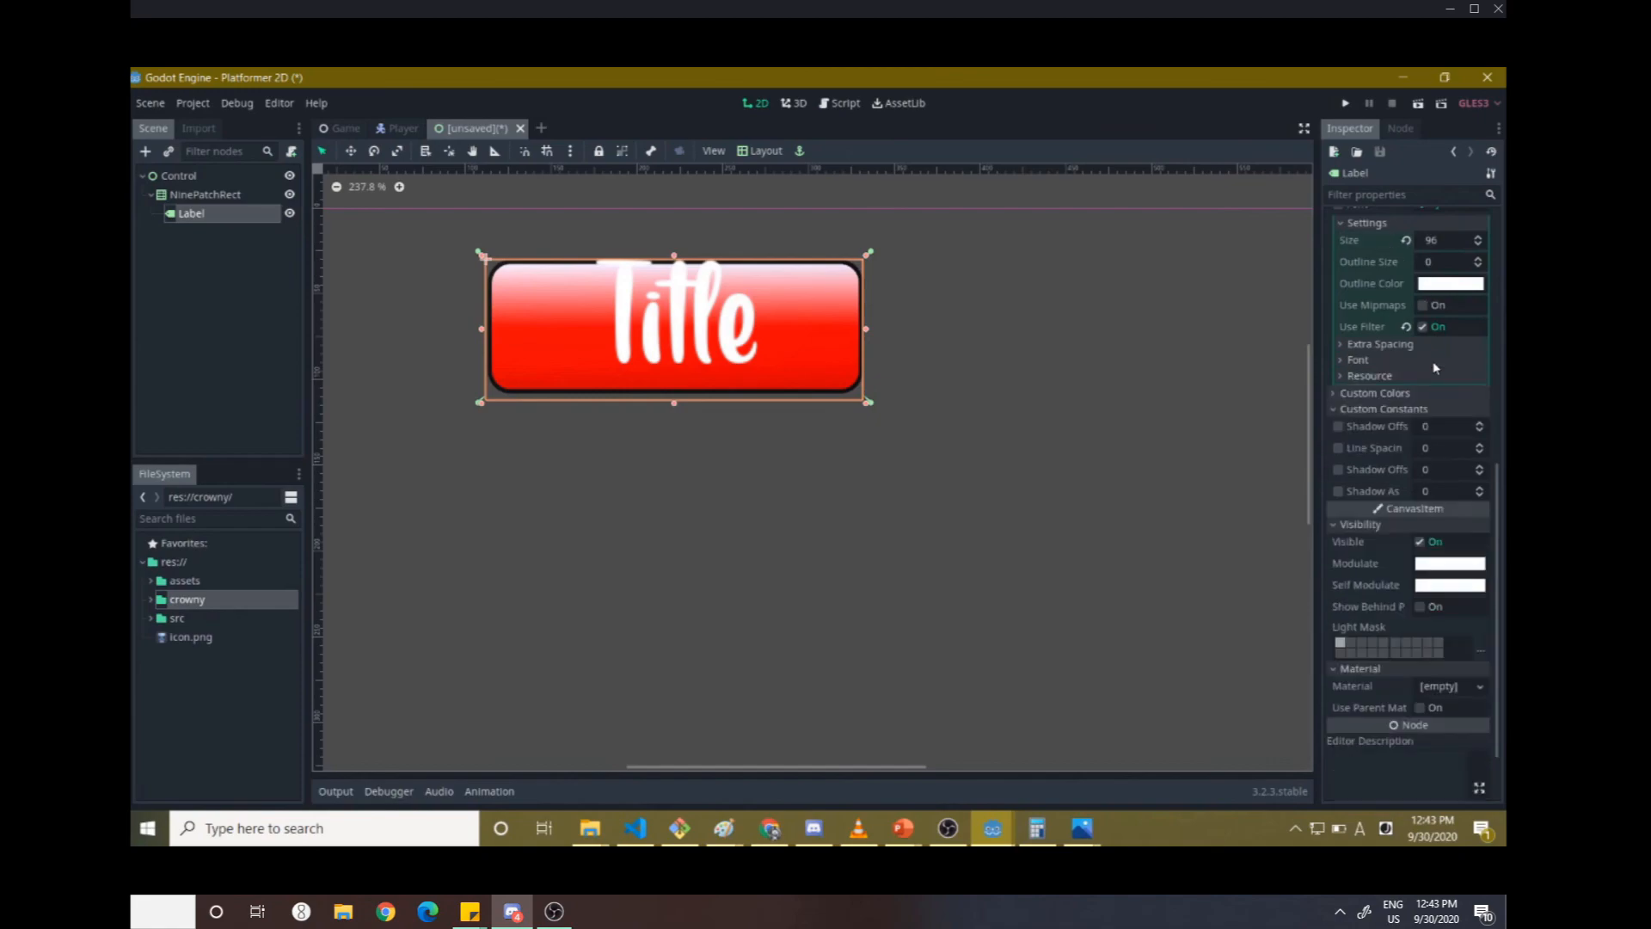
pyautogui.click(1434, 362)
pyautogui.click(1425, 430)
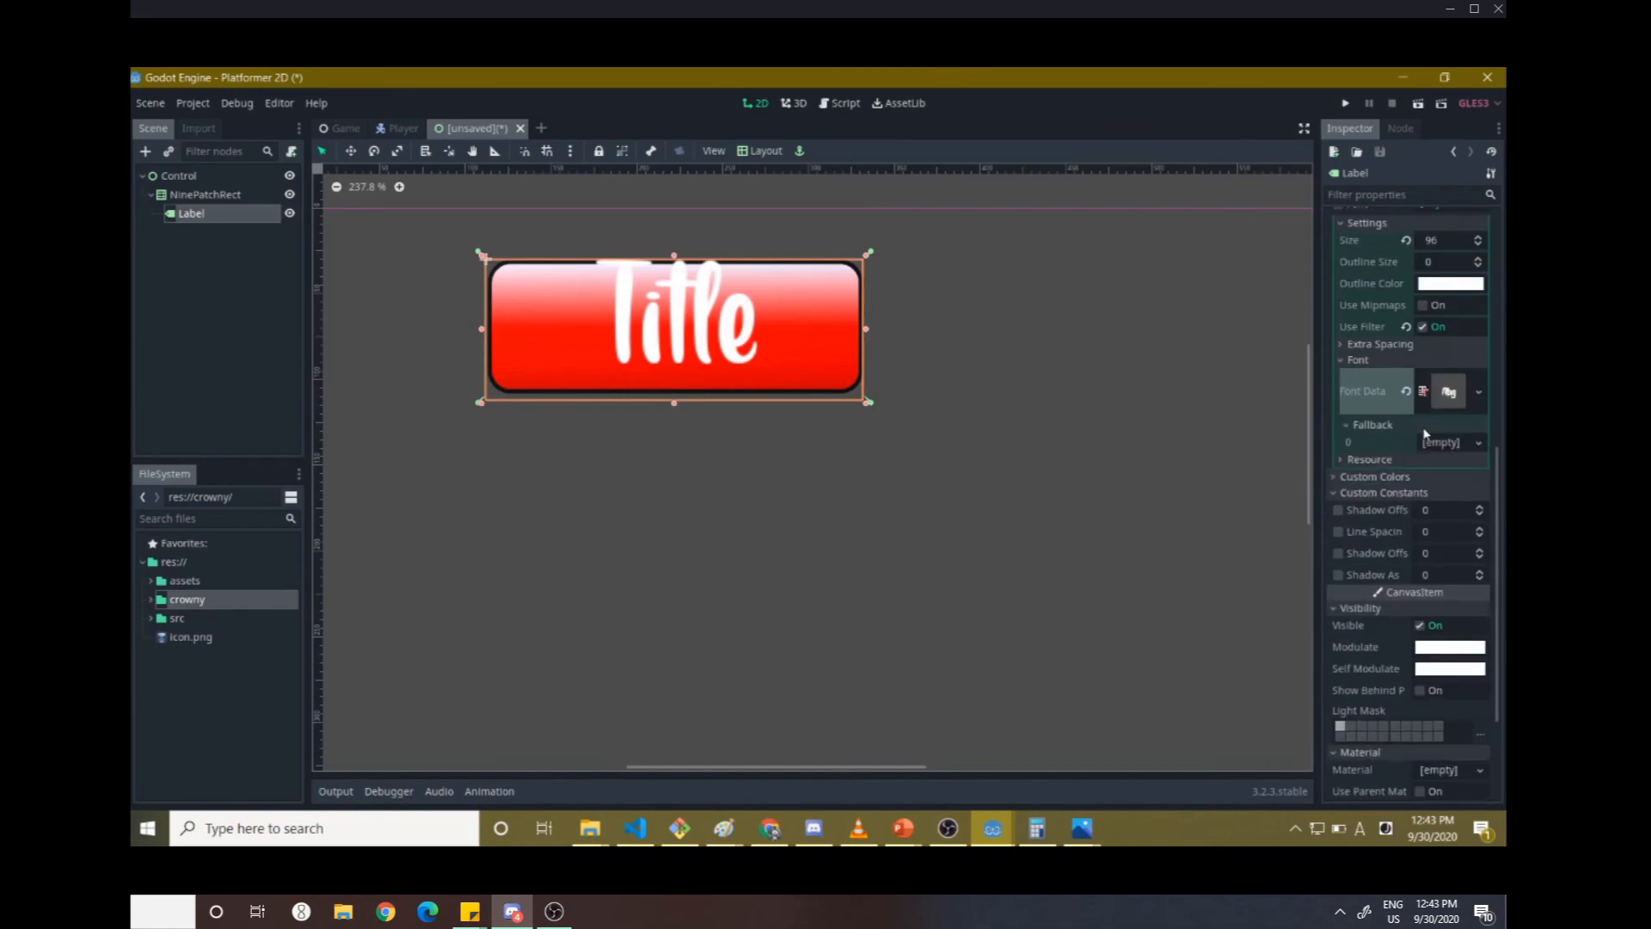
pyautogui.click(1481, 392)
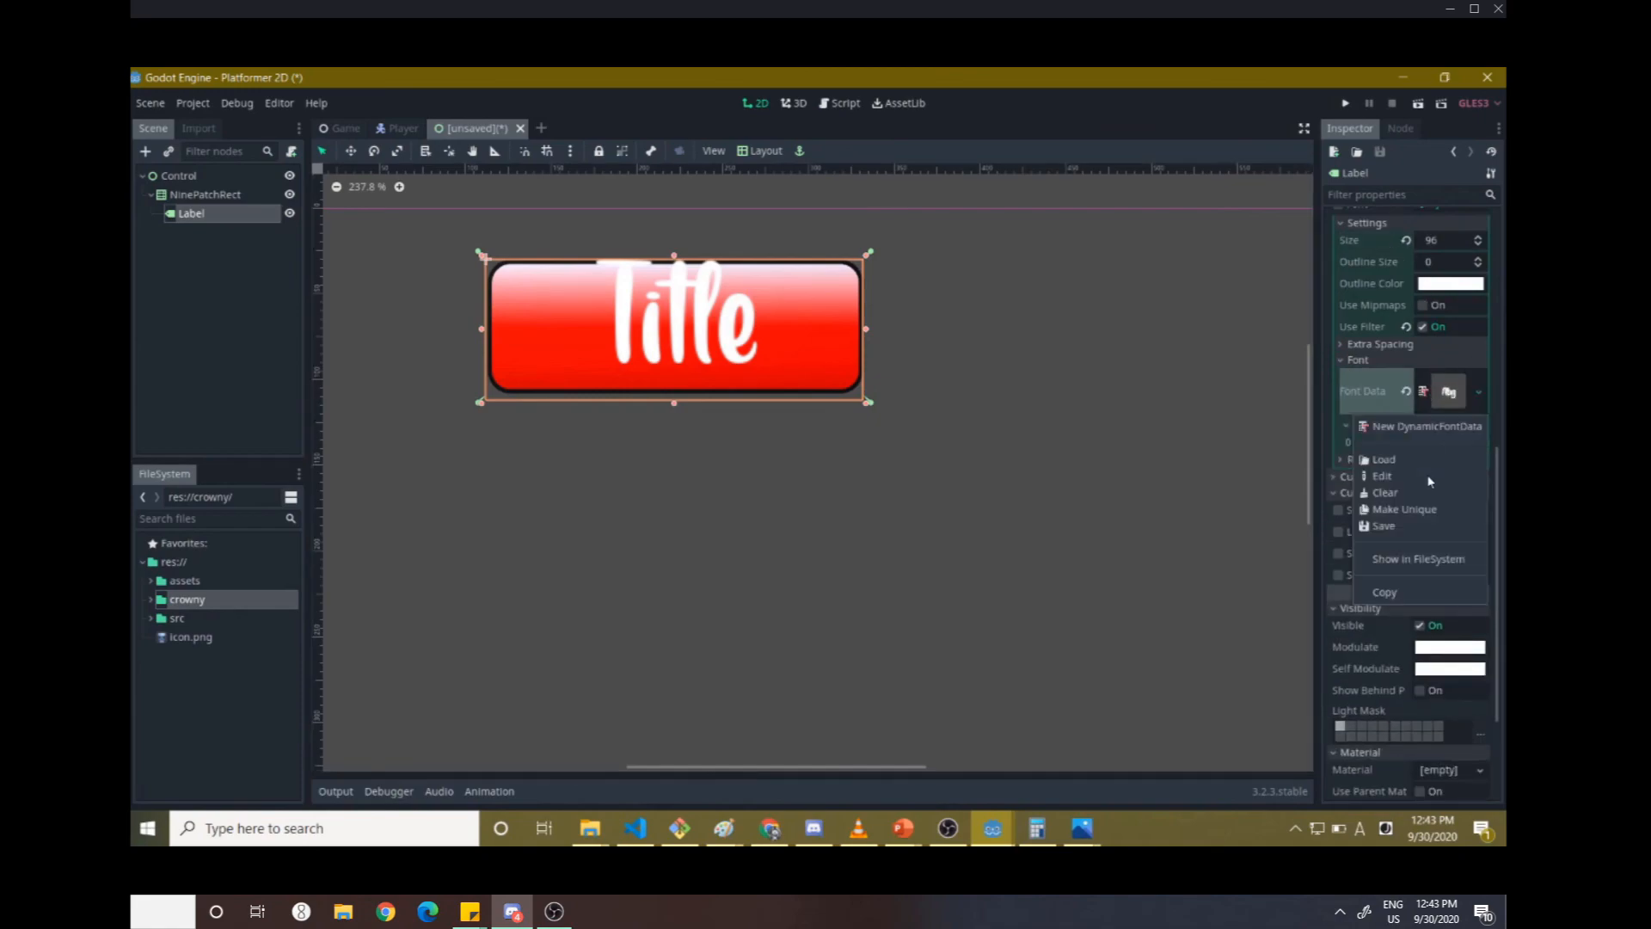
pyautogui.click(1368, 344)
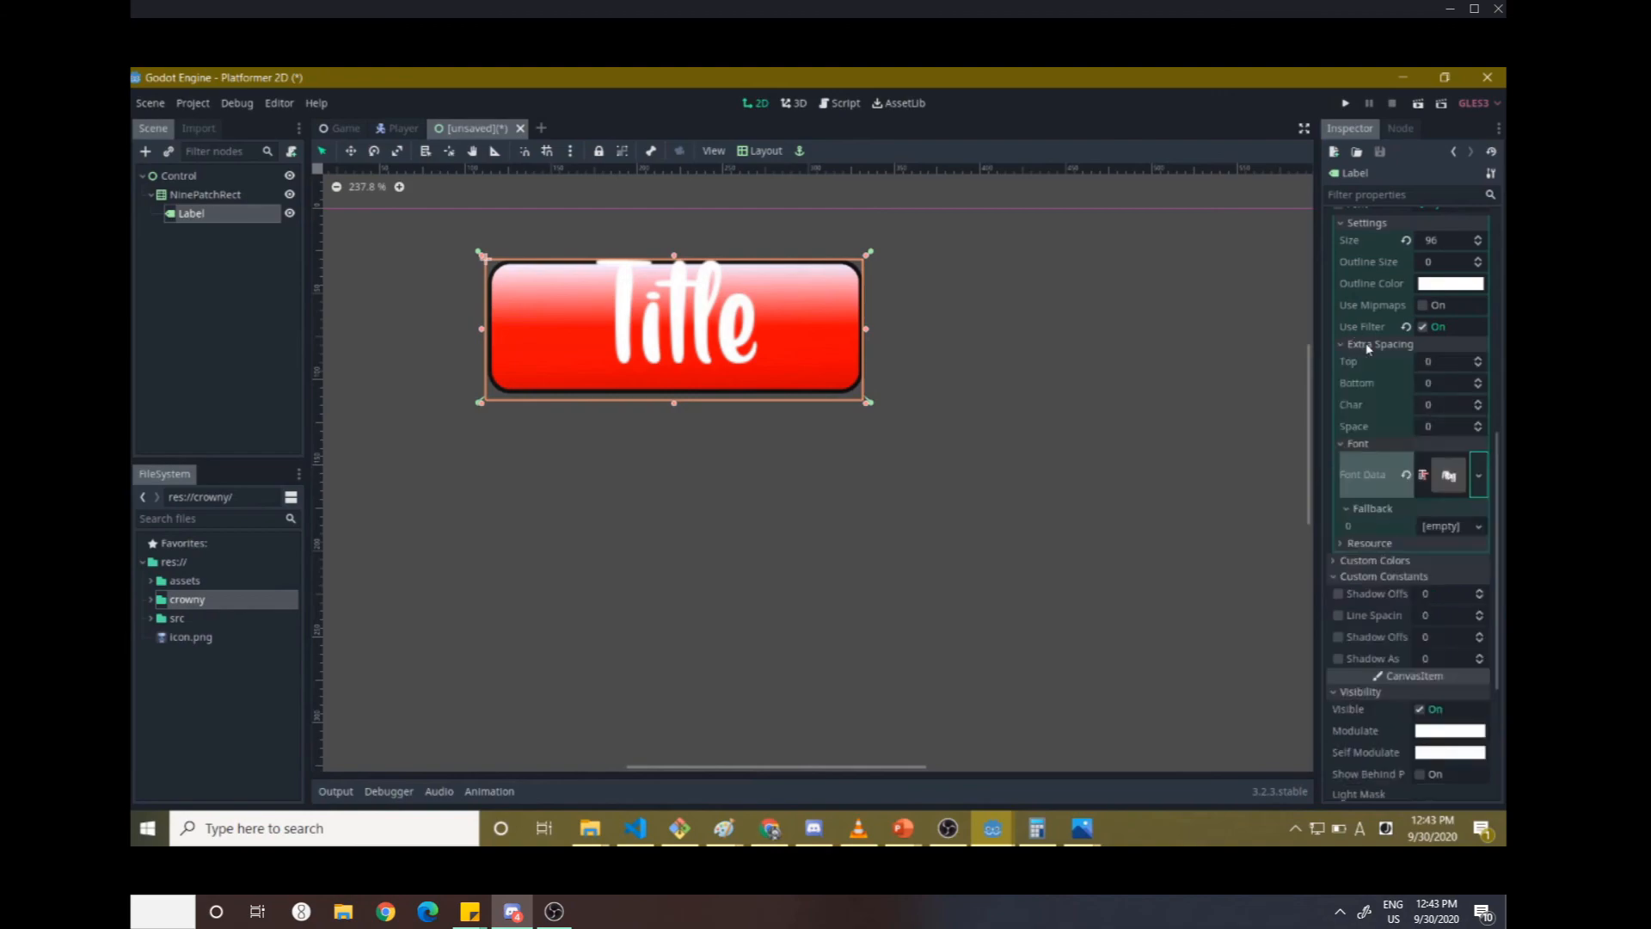
pyautogui.click(1477, 379)
pyautogui.click(1477, 379)
pyautogui.click(1478, 379)
pyautogui.click(1477, 379)
pyautogui.click(1477, 379)
pyautogui.click(1477, 379)
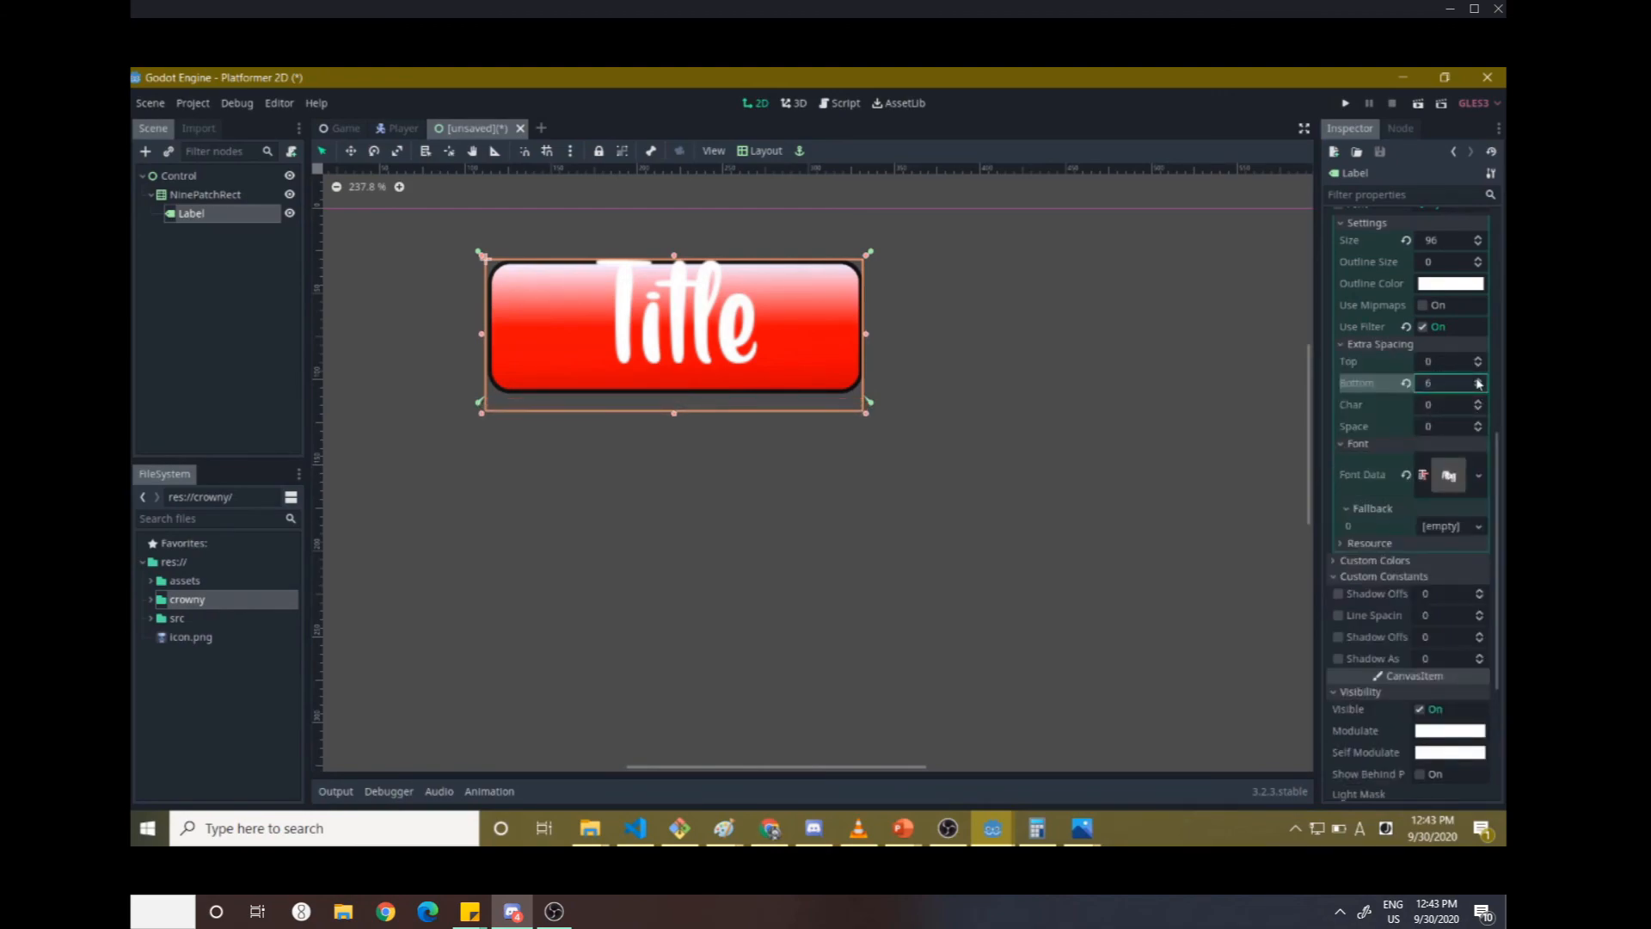
pyautogui.click(1478, 379)
pyautogui.doubleClick(1477, 387)
pyautogui.doubleClick(1478, 387)
pyautogui.doubleClick(1477, 387)
pyautogui.click(1478, 387)
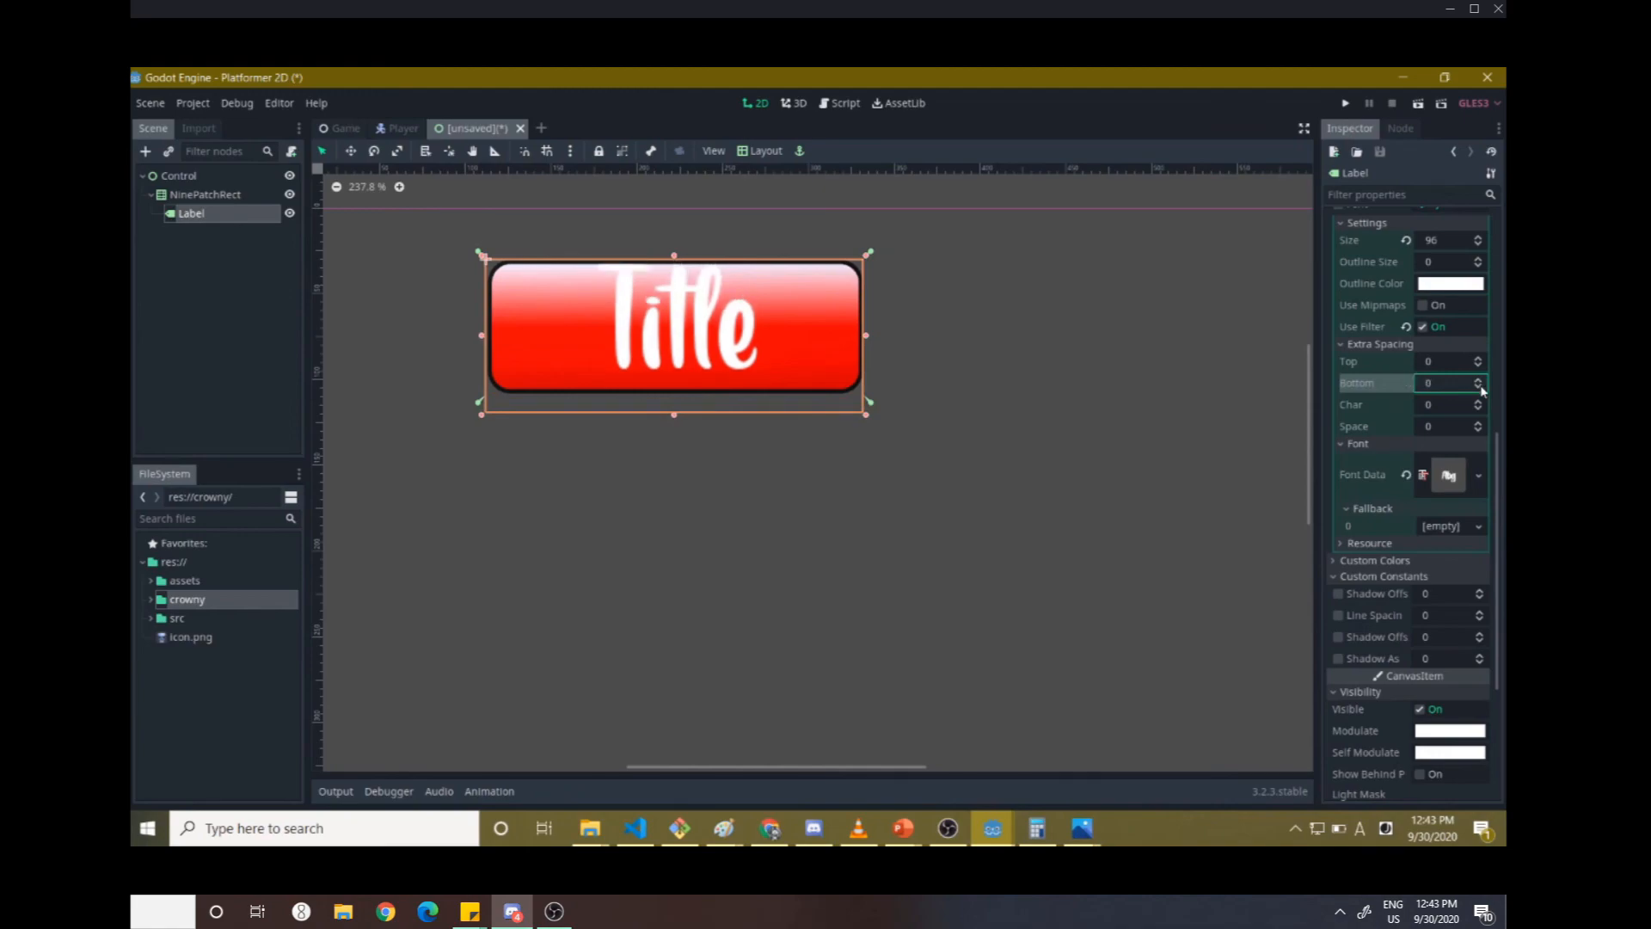
pyautogui.doubleClick(1477, 387)
pyautogui.click(1477, 387)
pyautogui.doubleClick(1479, 388)
pyautogui.doubleClick(1479, 387)
pyautogui.doubleClick(1479, 388)
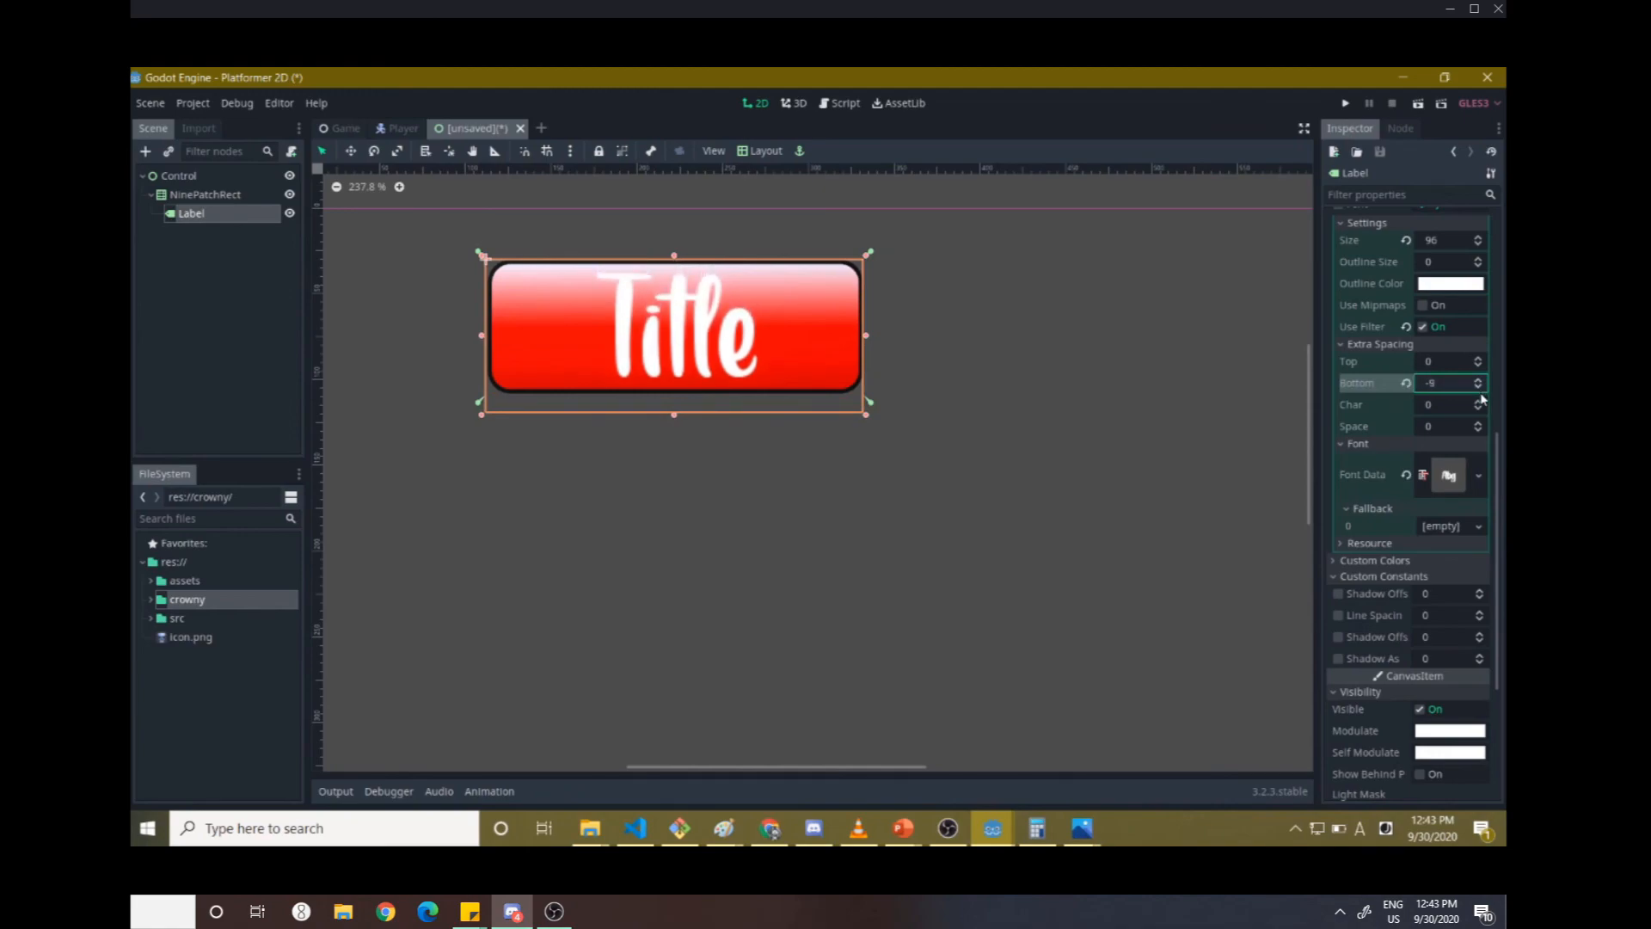
pyautogui.click(1478, 387)
pyautogui.doubleClick(1478, 387)
pyautogui.doubleClick(1478, 387)
# - Replace the Label's text with "Lorax Fighter Z"
pyautogui.scroll(5, 1083, 445)
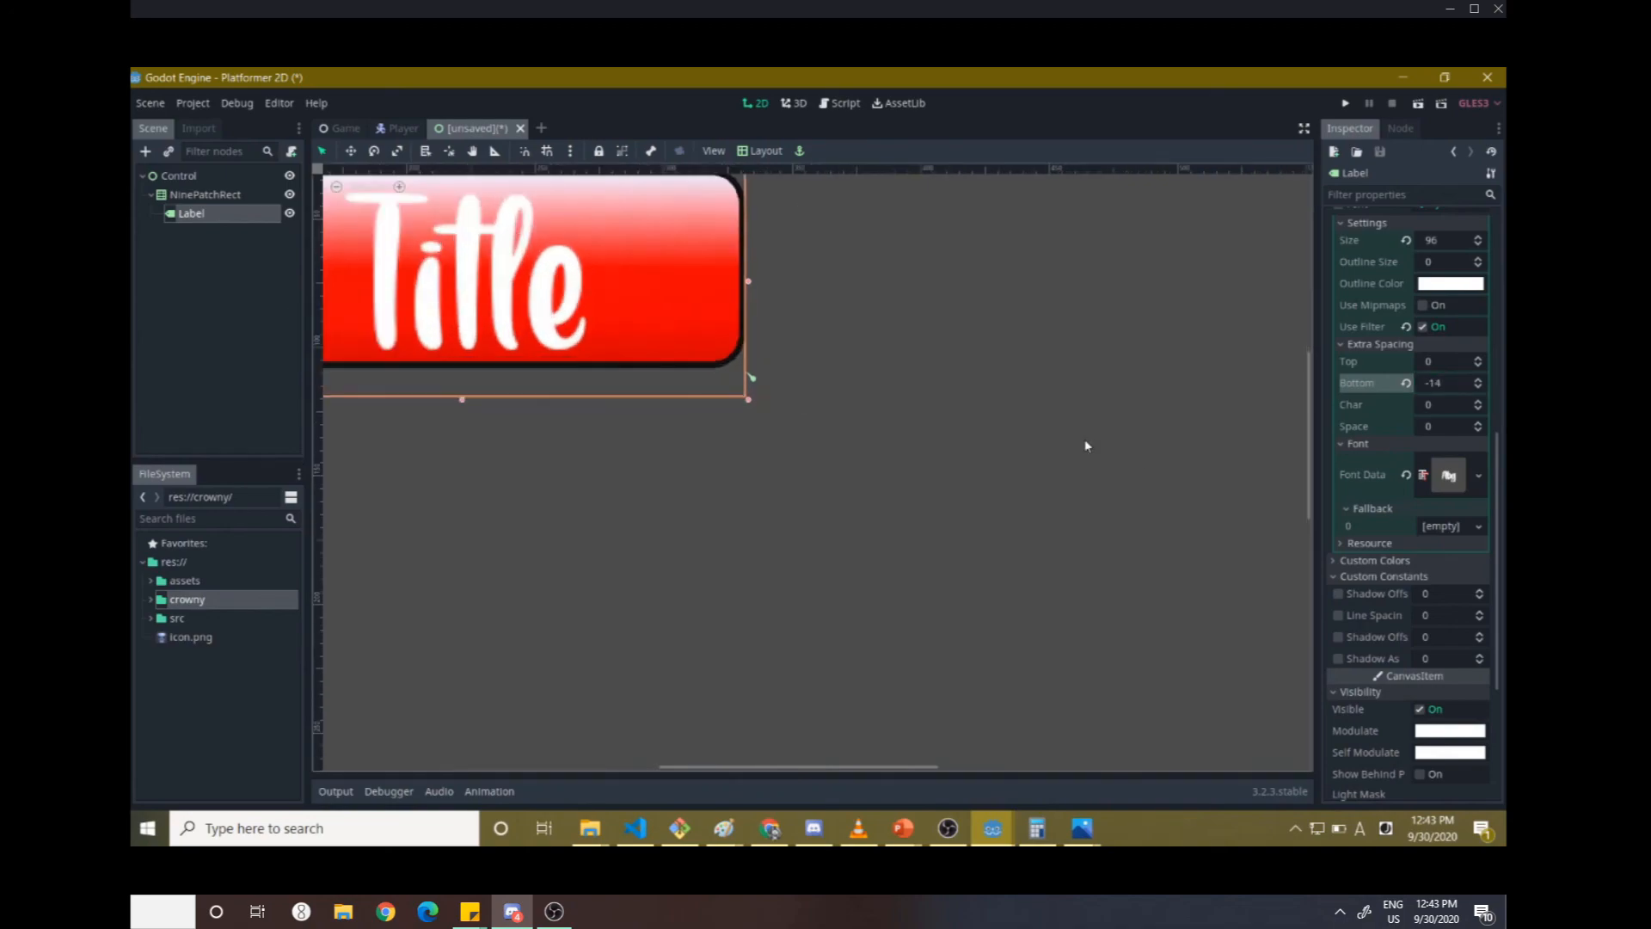
pyautogui.doubleClick(203, 196)
pyautogui.click(663, 367)
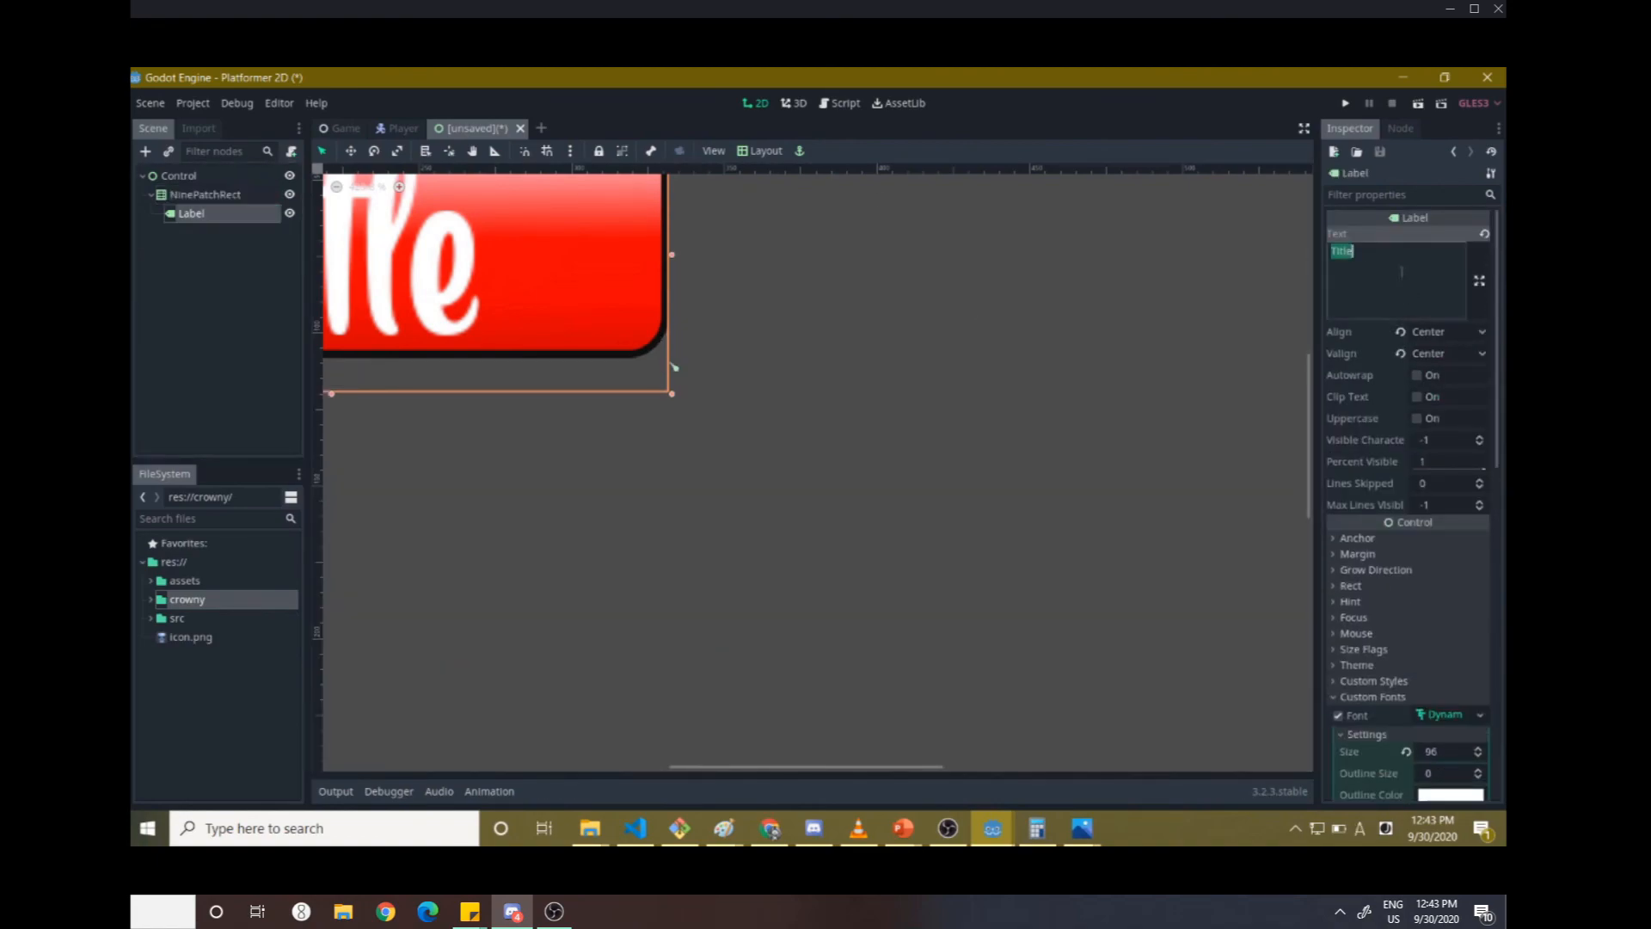
pyautogui.write('LOrax F')
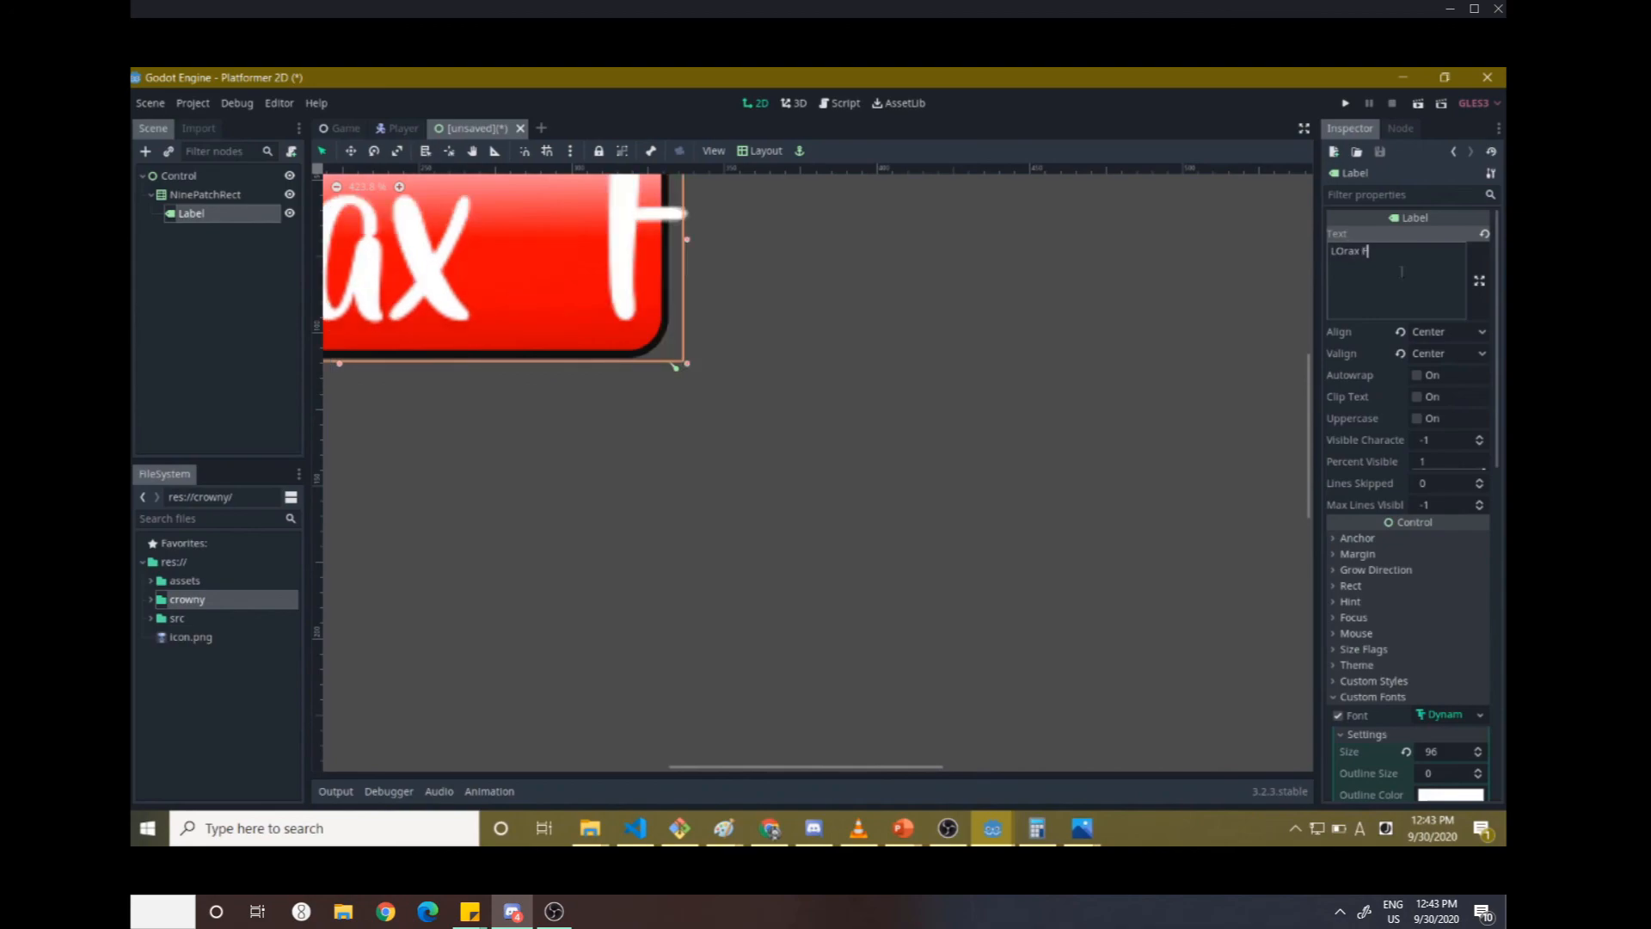
pyautogui.press('BackSpace')
pyautogui.press('BackSpace')
pyautogui.press('BackSpace')
pyautogui.press('BackSpace')
pyautogui.press('BackSpace')
pyautogui.press('BackSpace')
pyautogui.write('ora')
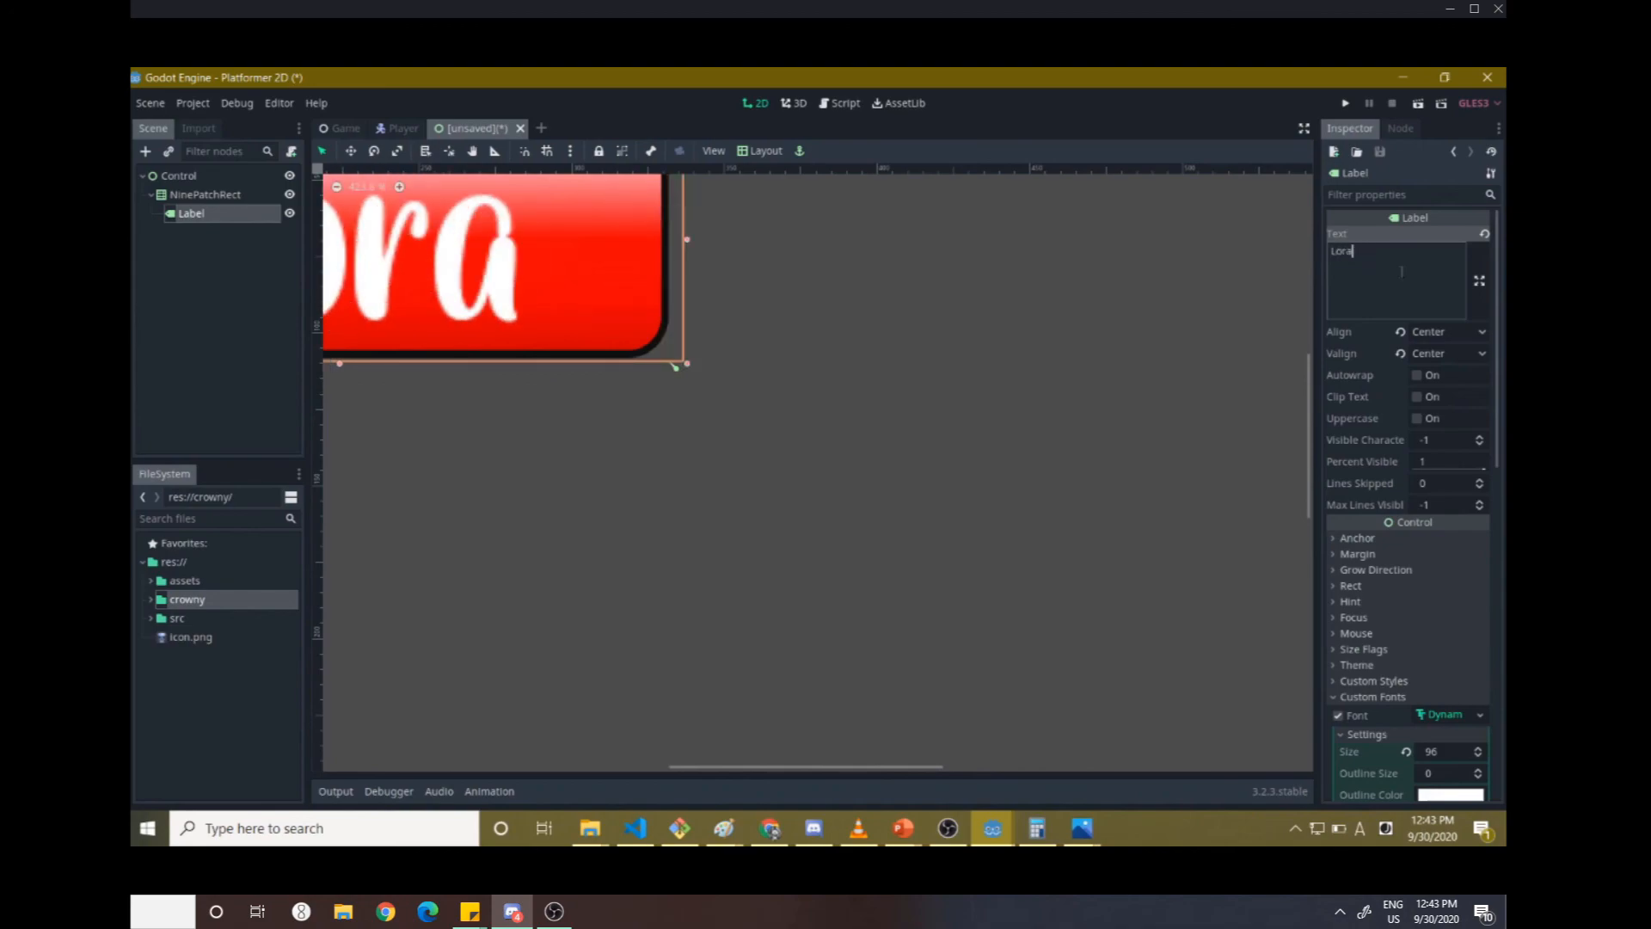
pyautogui.write('x Fighter Z')
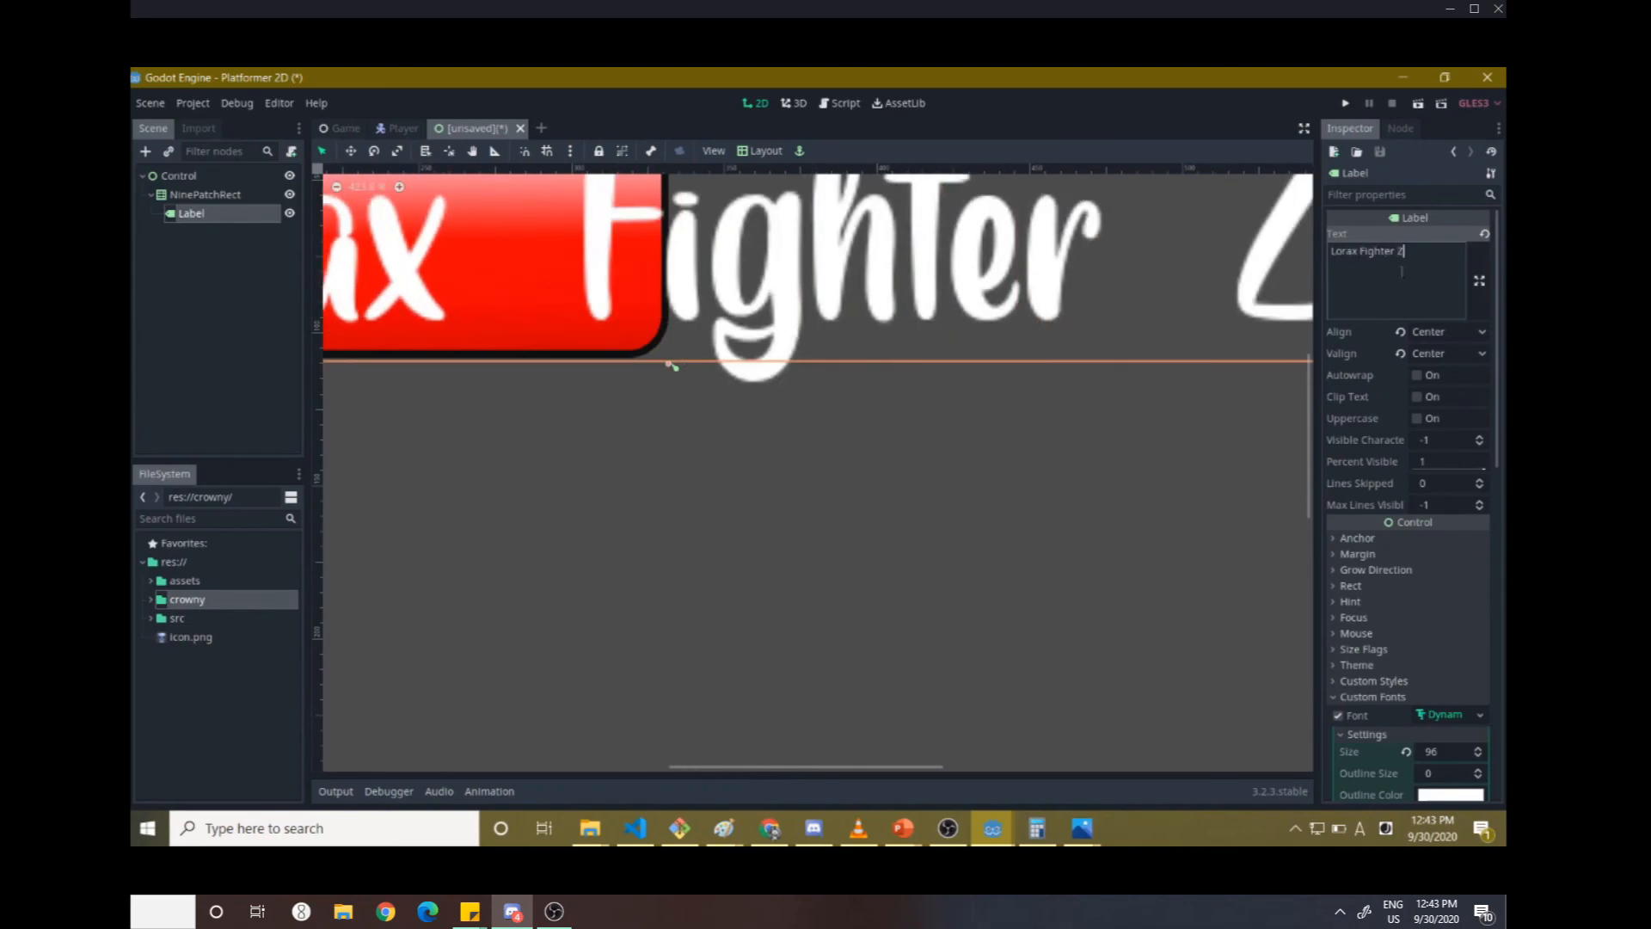
# - Widen the NinePatchRect to the right until the whole title sits on the red background with space on both sides
pyautogui.scroll(-6, 671, 364)
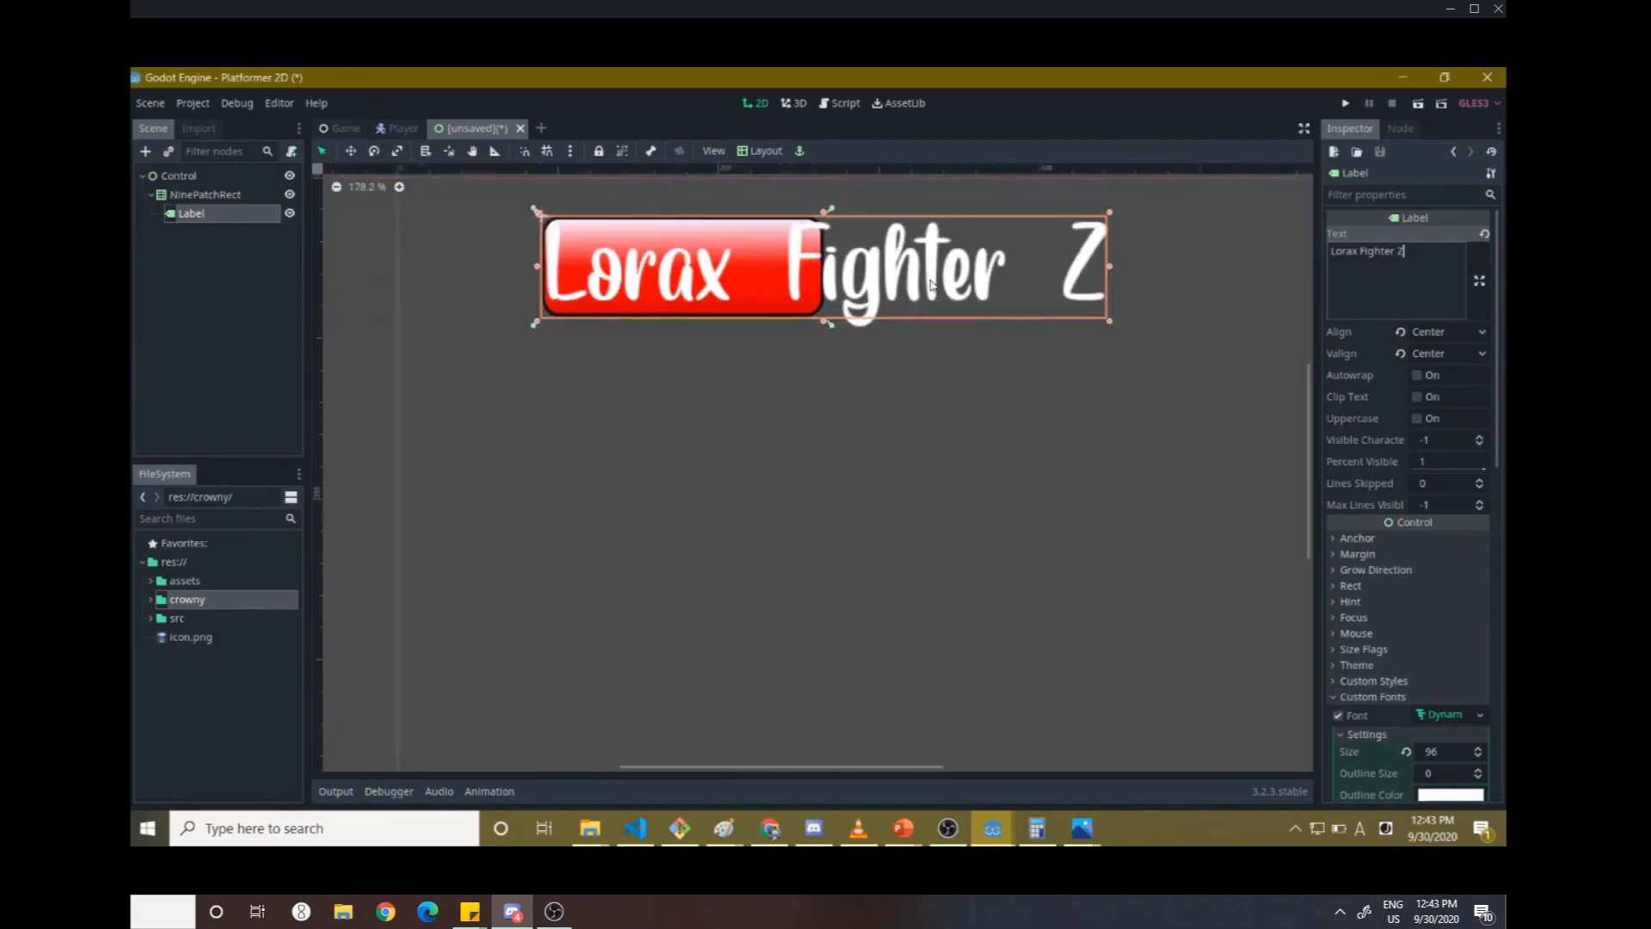
pyautogui.scroll(-3, 931, 284)
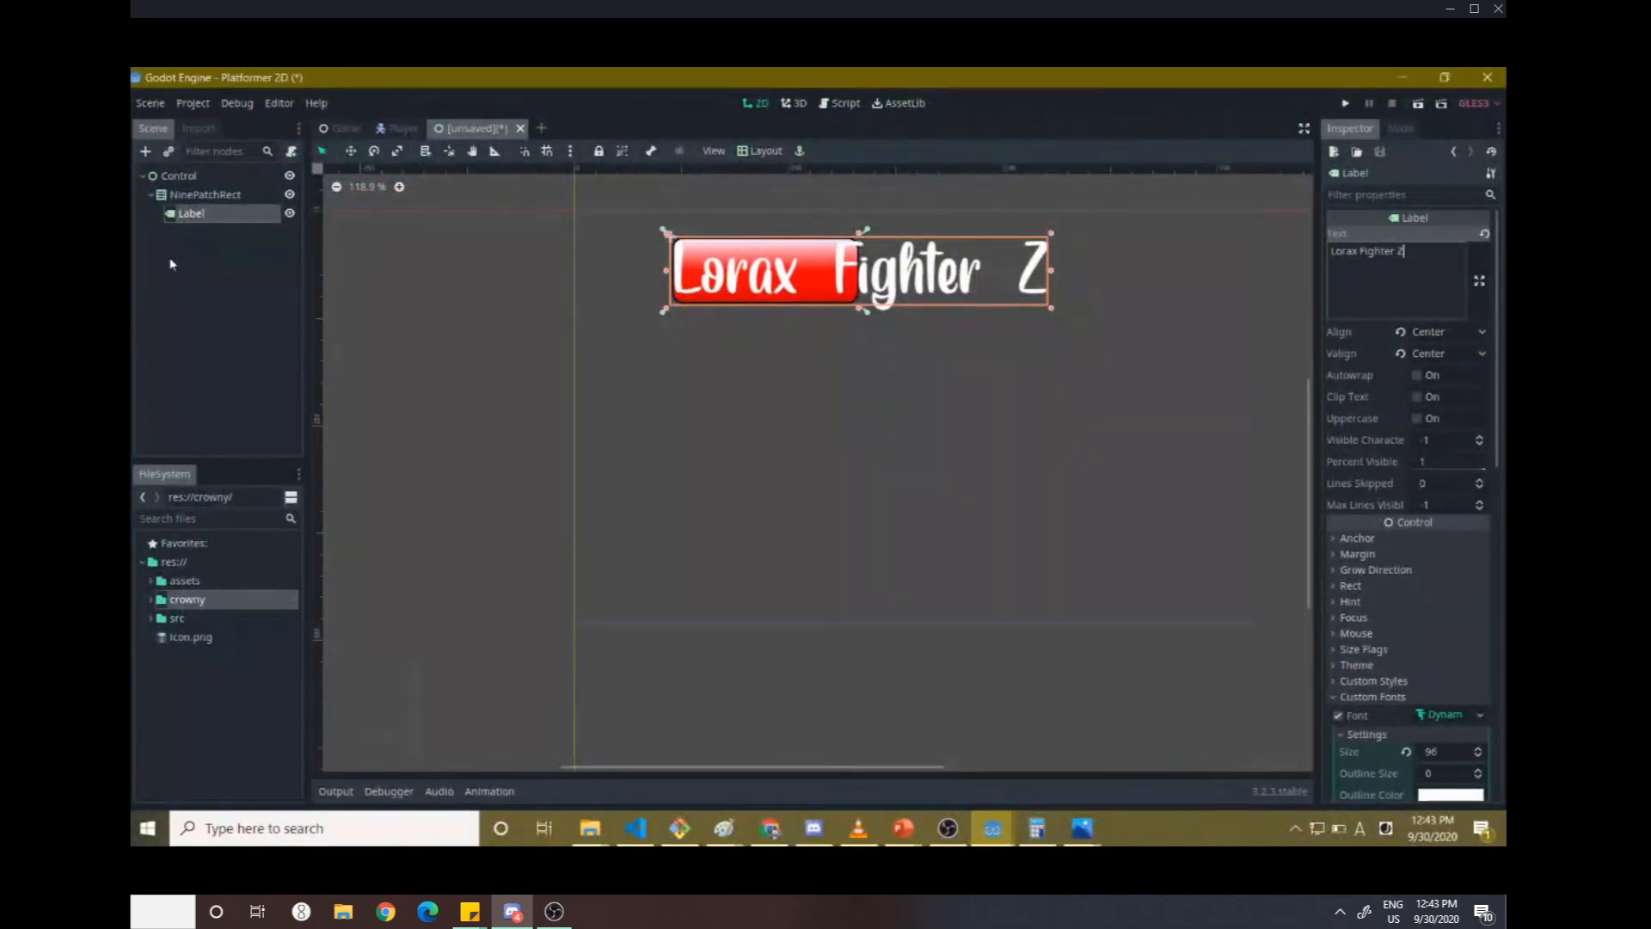
pyautogui.click(194, 194)
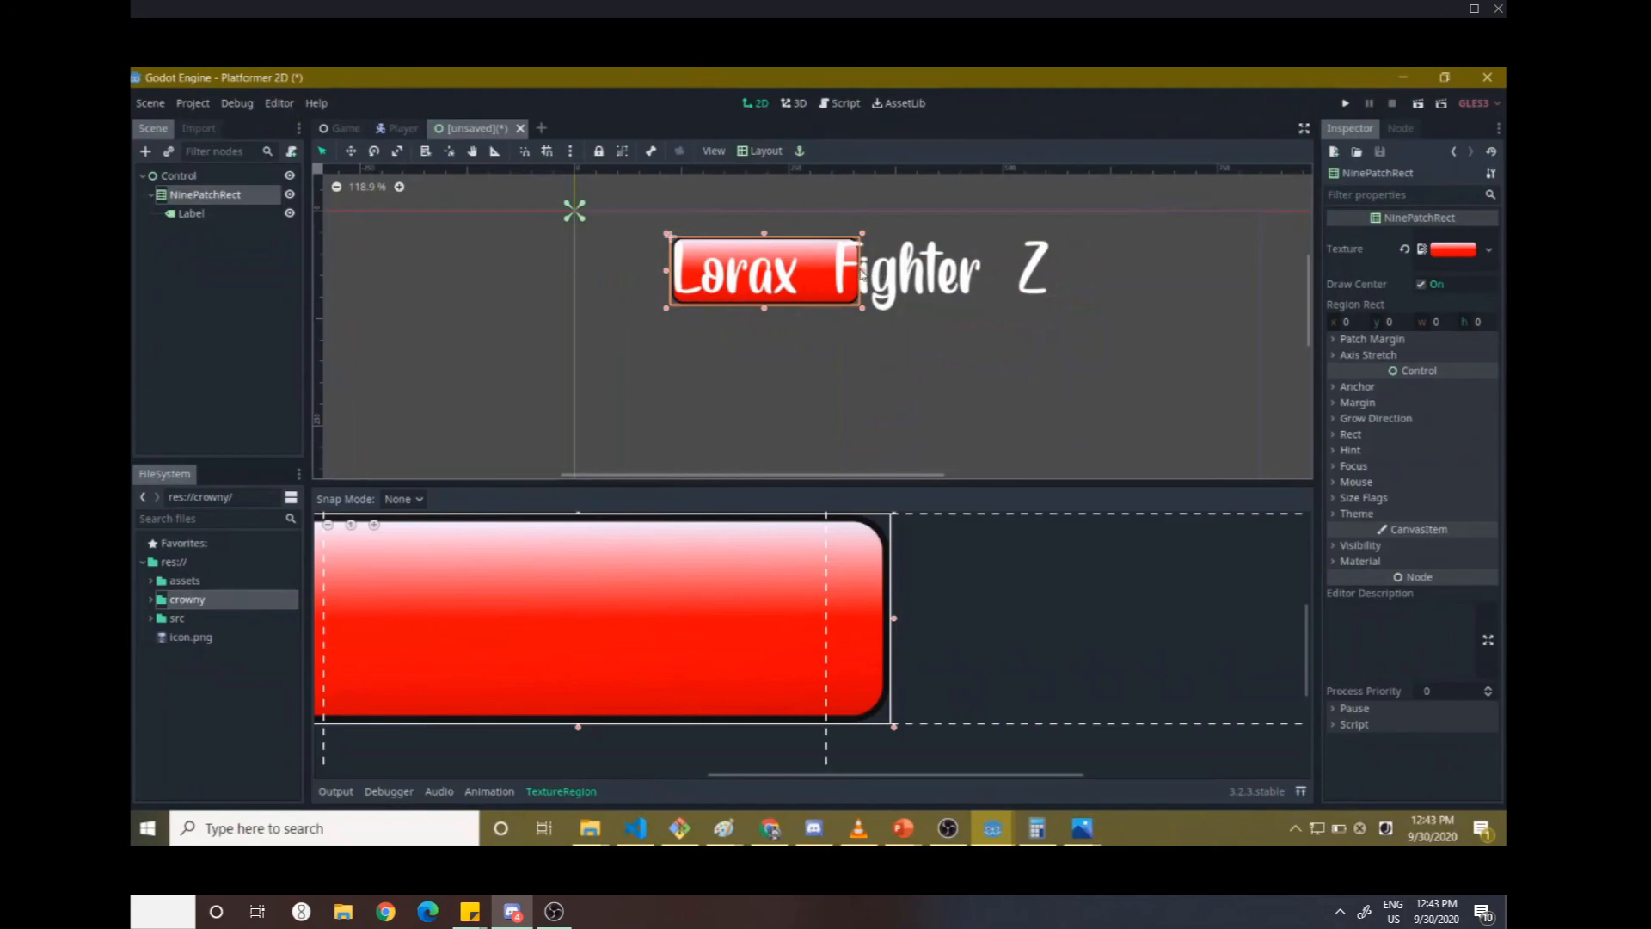
pyautogui.moveTo(862, 270); pyautogui.dragTo(1208, 298)
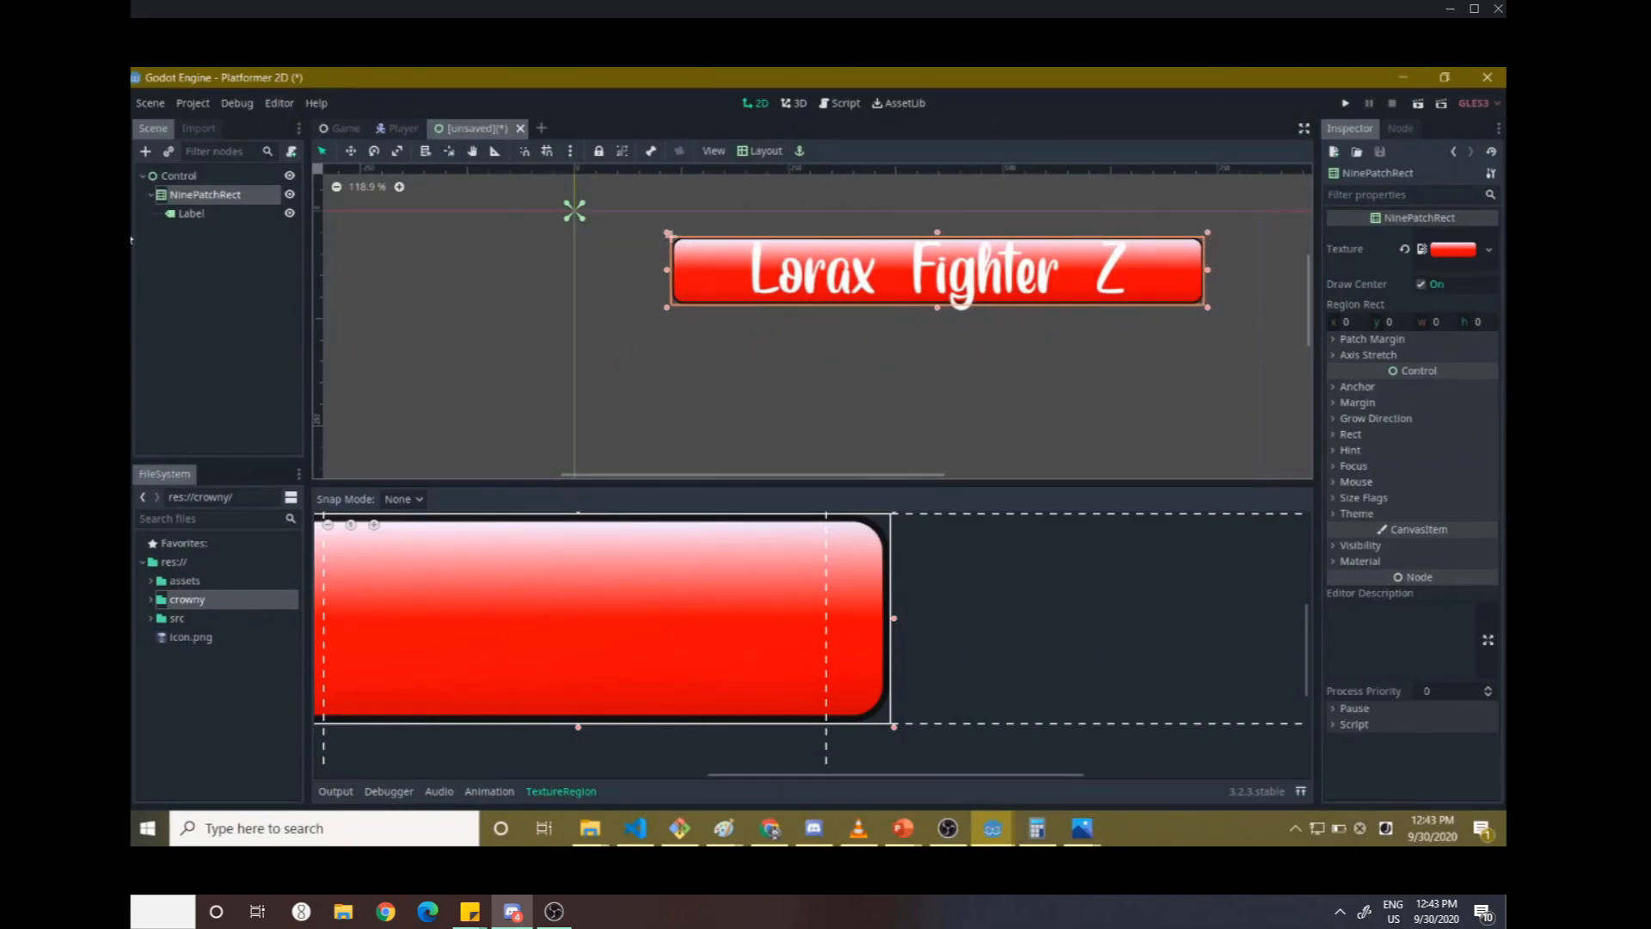
# - Set the Space extra spacing of the Label's DynamicFont to -26
pyautogui.click(209, 215)
pyautogui.scroll(-5, 1437, 435)
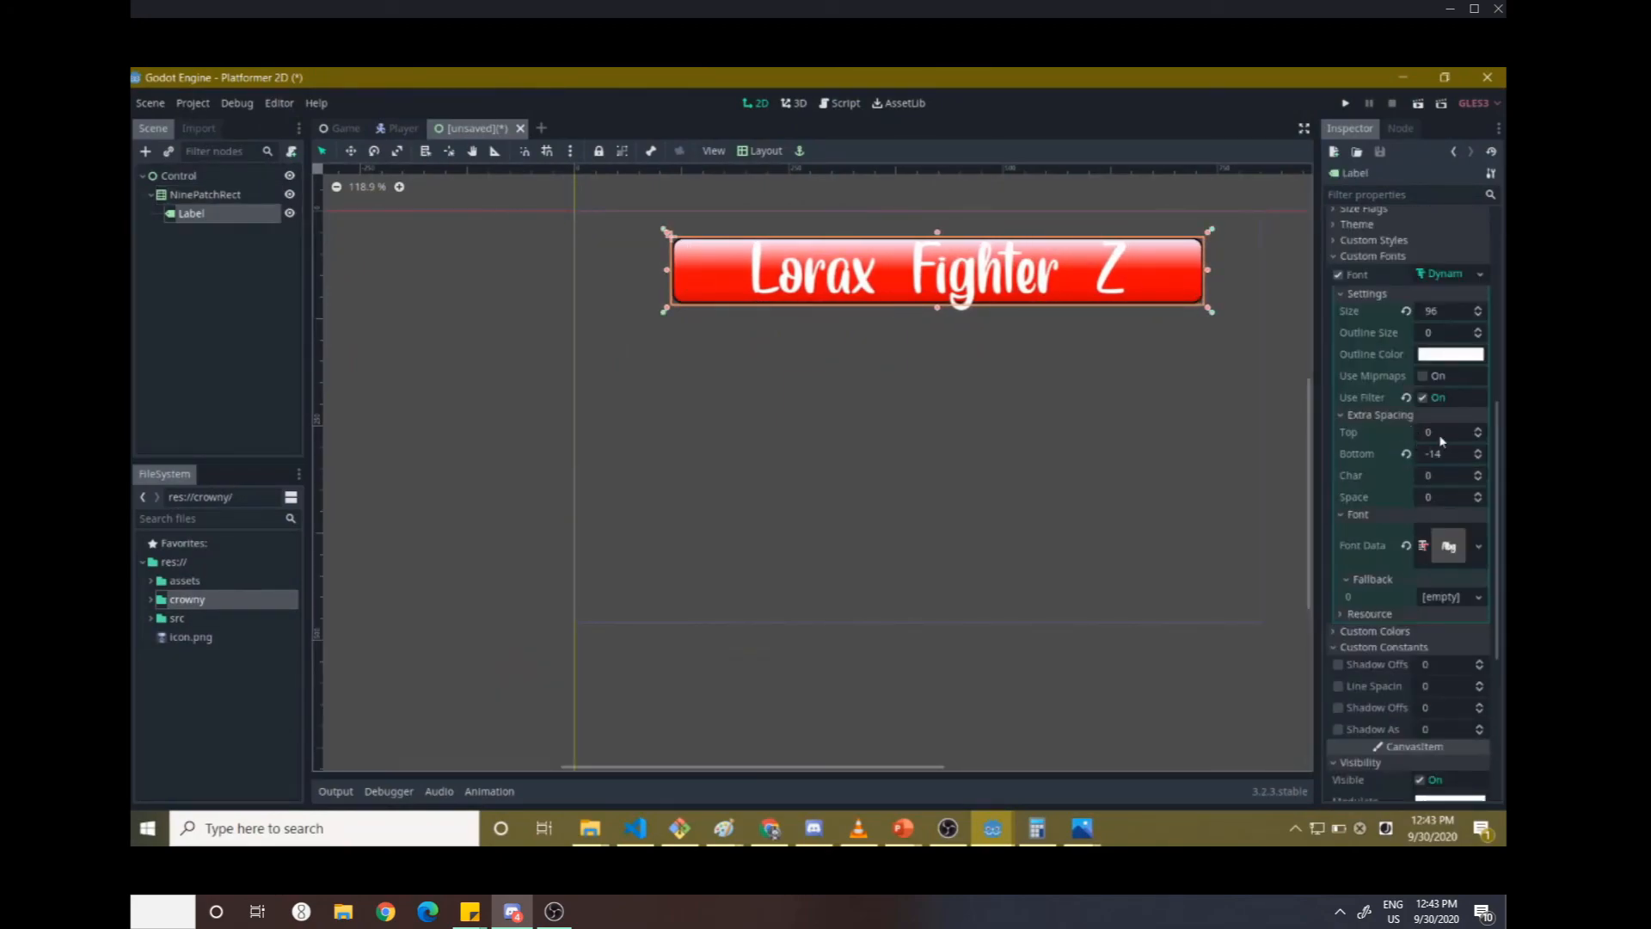
pyautogui.click(1477, 501)
pyautogui.click(1477, 500)
pyautogui.click(1477, 500)
pyautogui.click(1477, 501)
pyautogui.click(1477, 500)
pyautogui.click(1477, 501)
pyautogui.click(1477, 500)
pyautogui.click(1477, 501)
pyautogui.click(1478, 502)
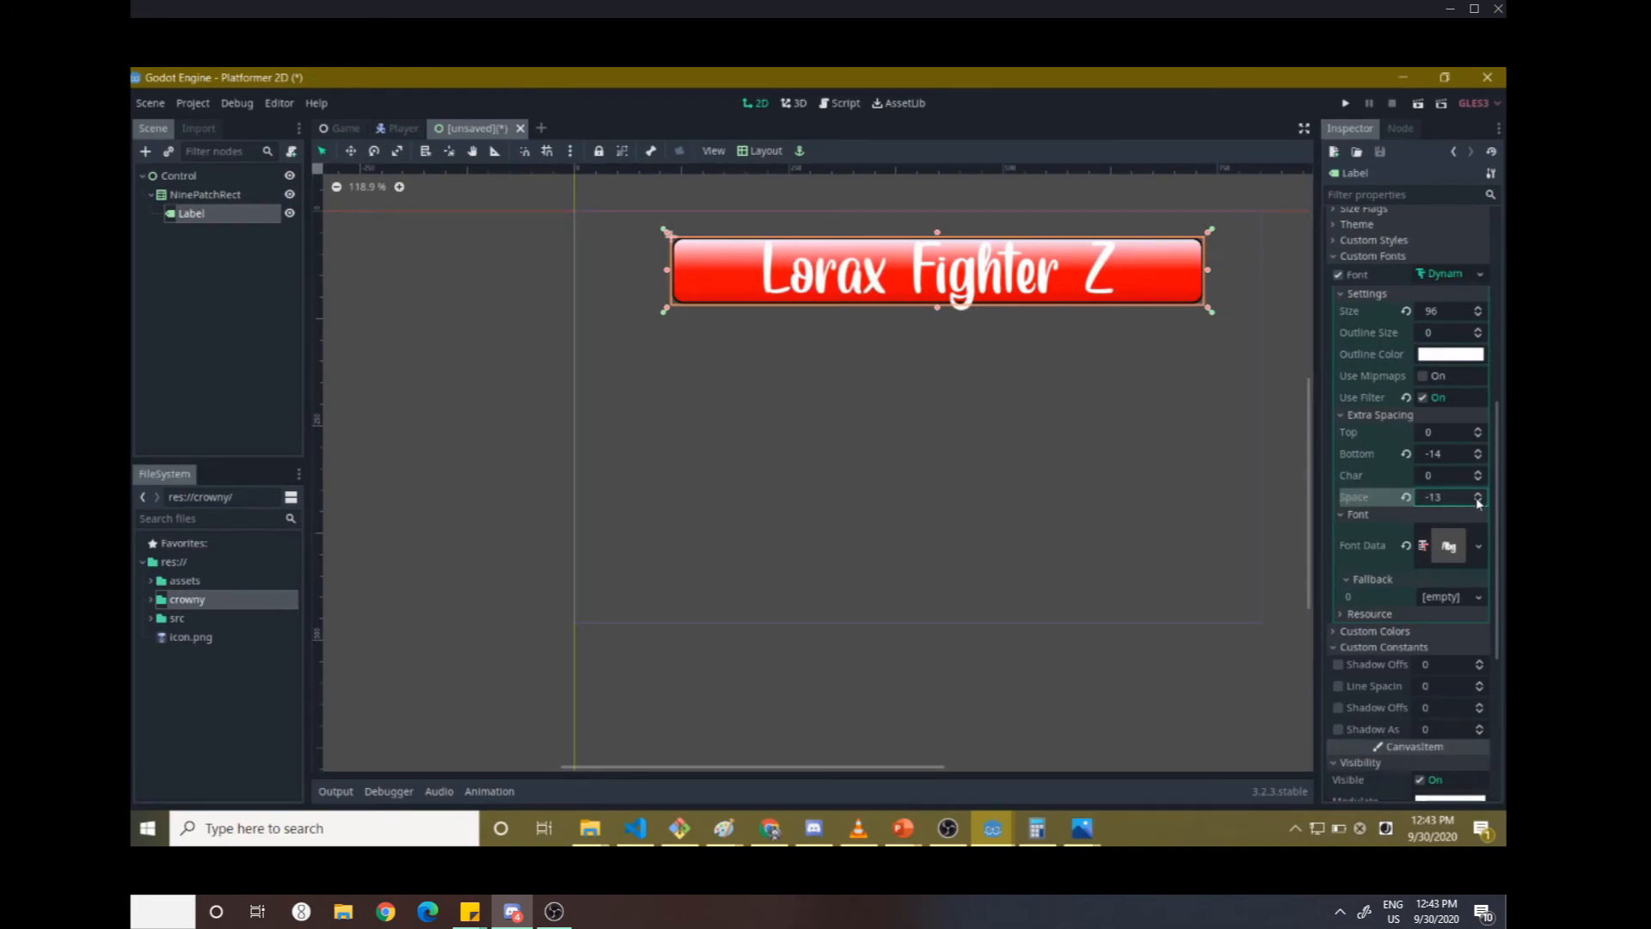
pyautogui.click(1478, 501)
pyautogui.click(1478, 501)
pyautogui.click(1478, 501)
pyautogui.click(1478, 502)
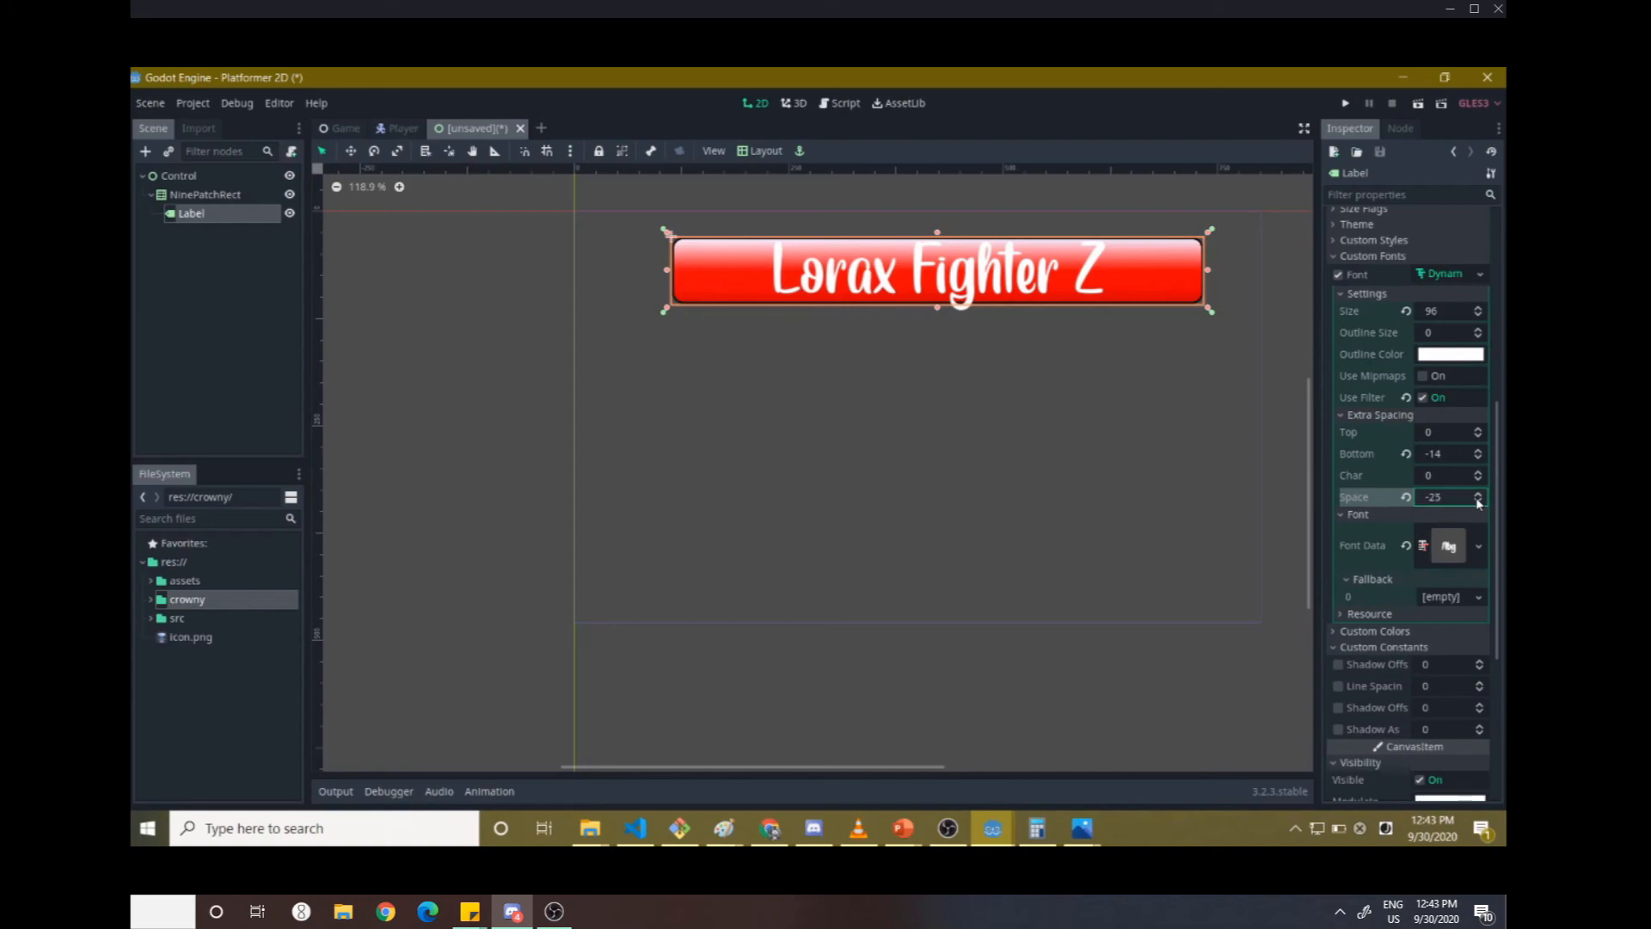
pyautogui.click(1478, 501)
pyautogui.click(1050, 524)
pyautogui.click(1015, 268)
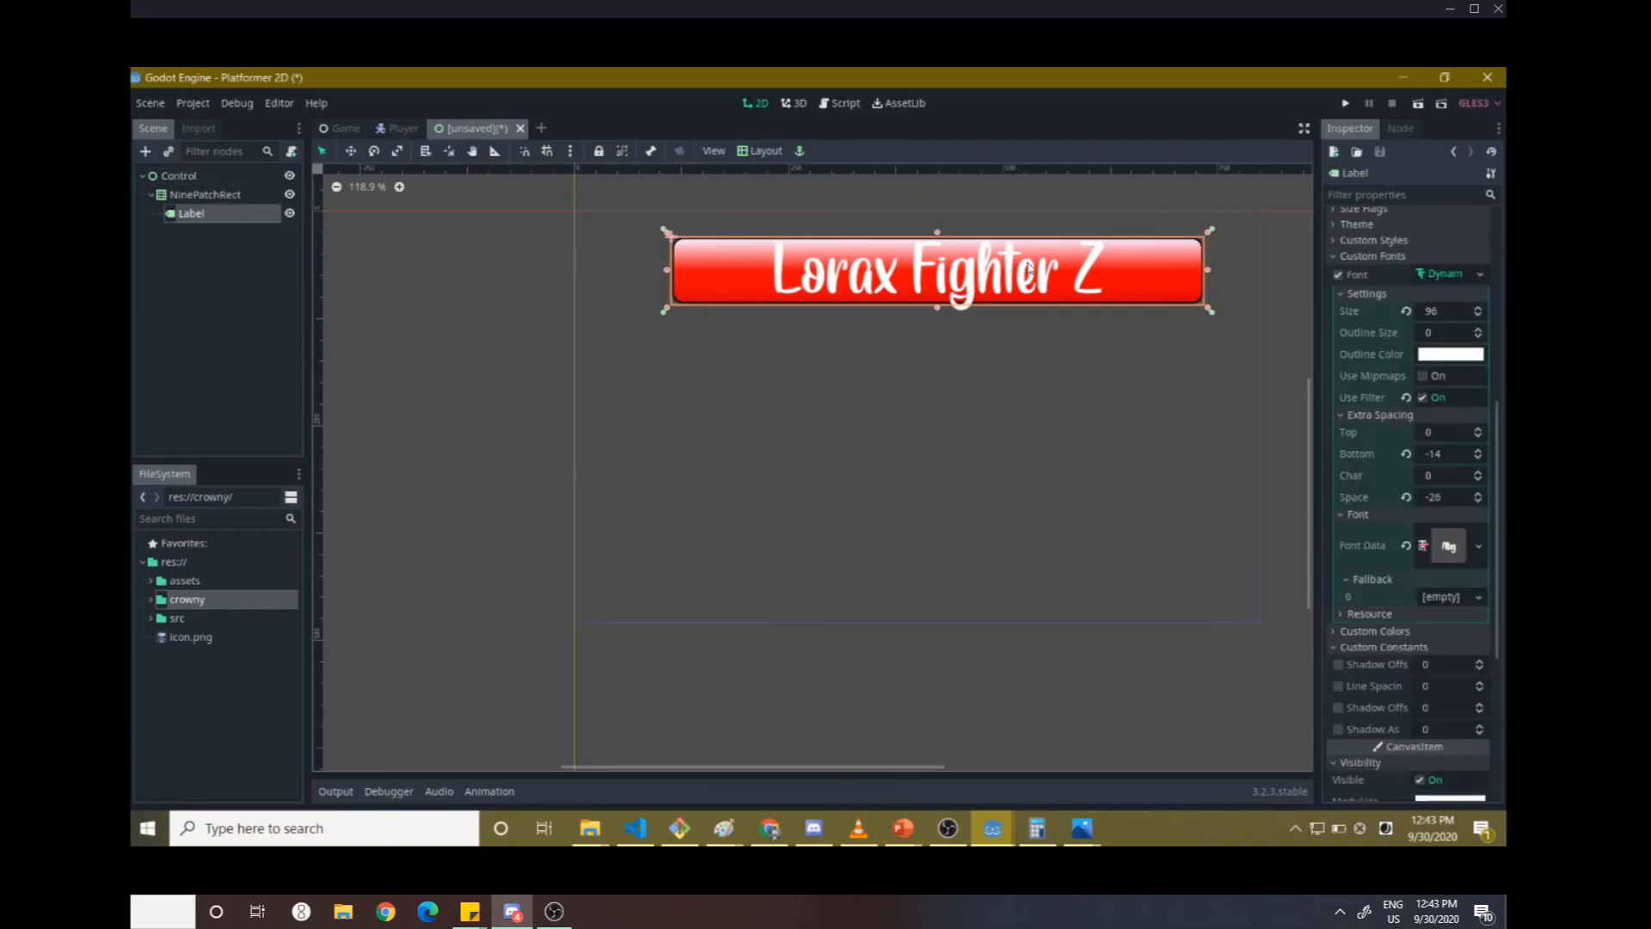
# - Narrow the NinePatchRect from its right edge so the red background closely frames the title
pyautogui.scroll(-2, 1015, 268)
pyautogui.scroll(2, 1144, 191)
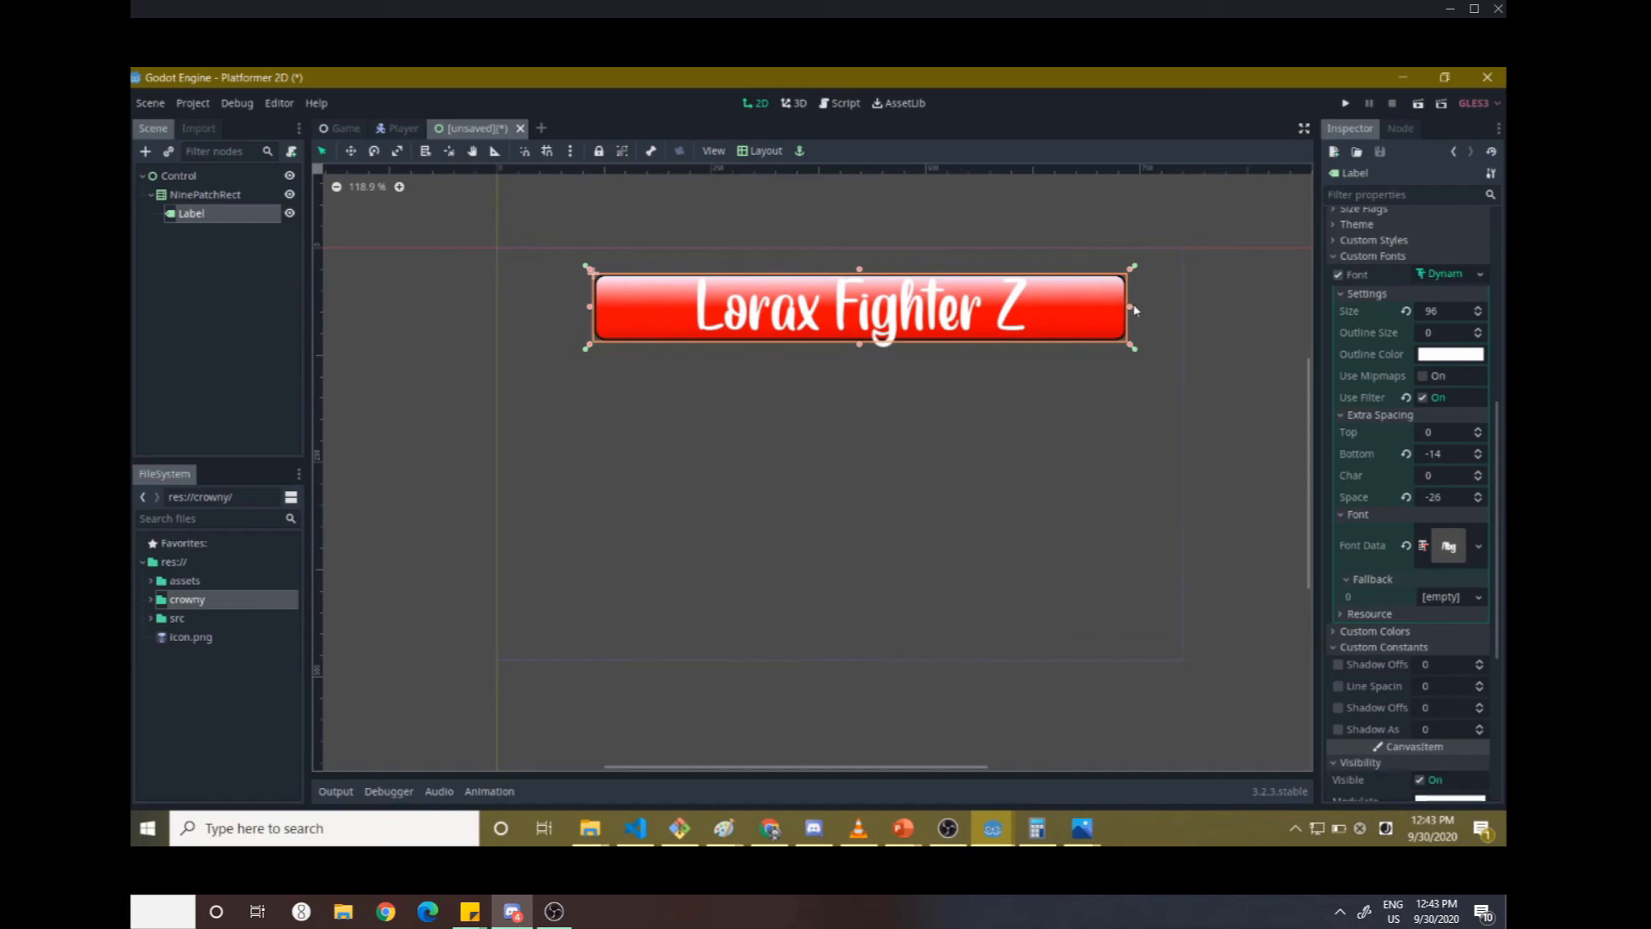
pyautogui.click(175, 177)
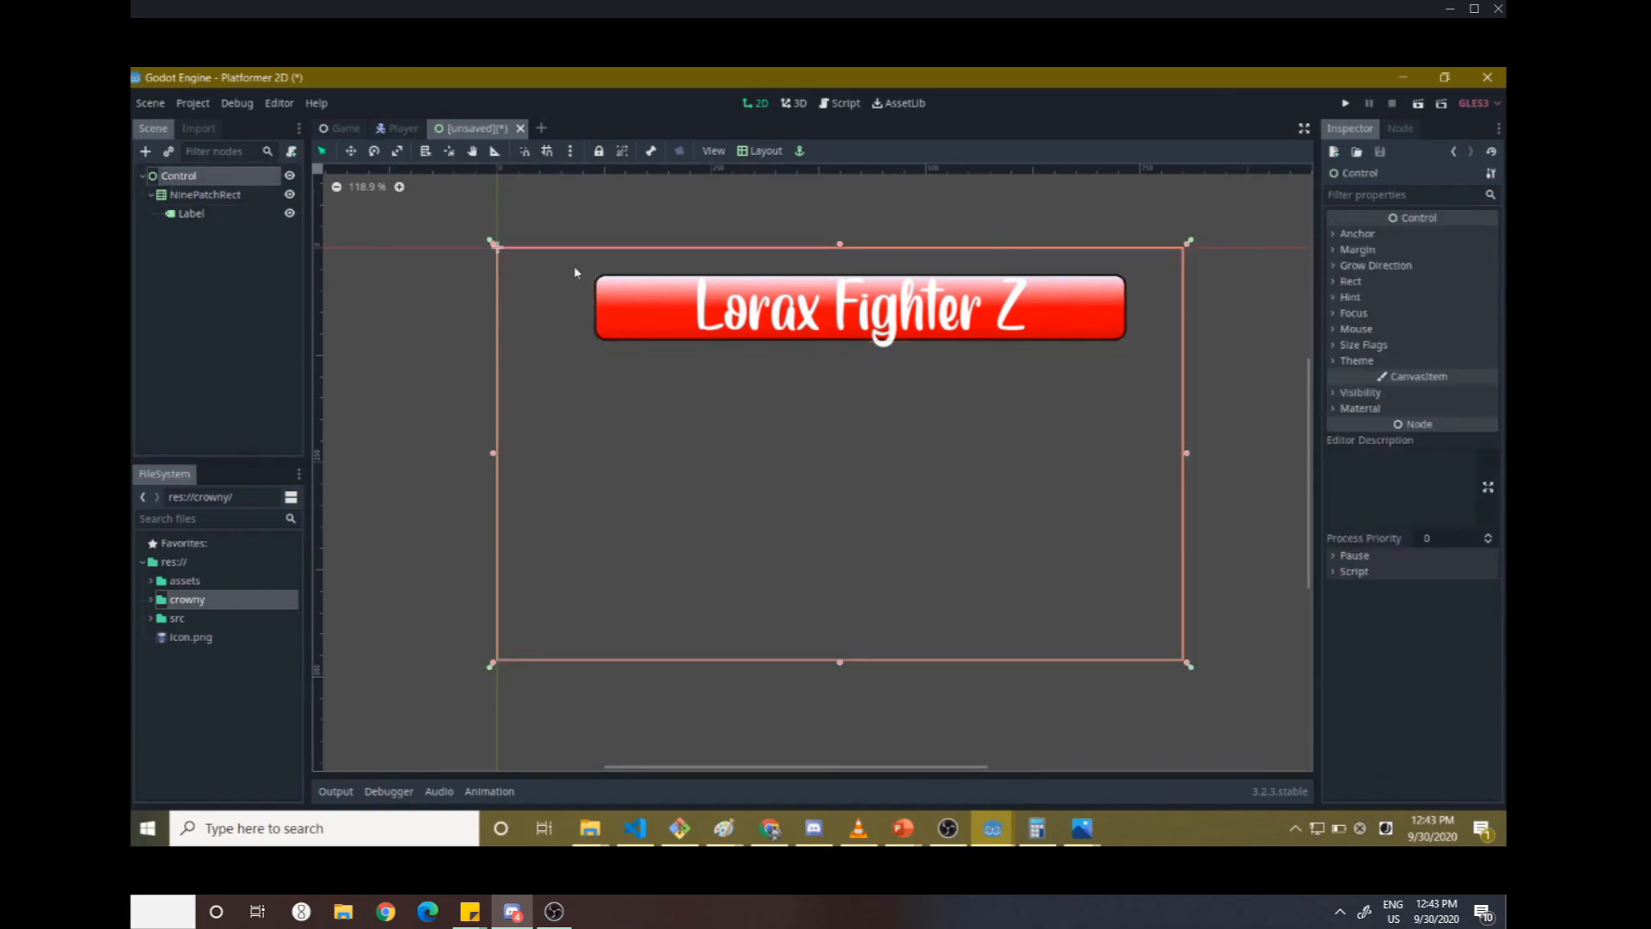
pyautogui.click(203, 195)
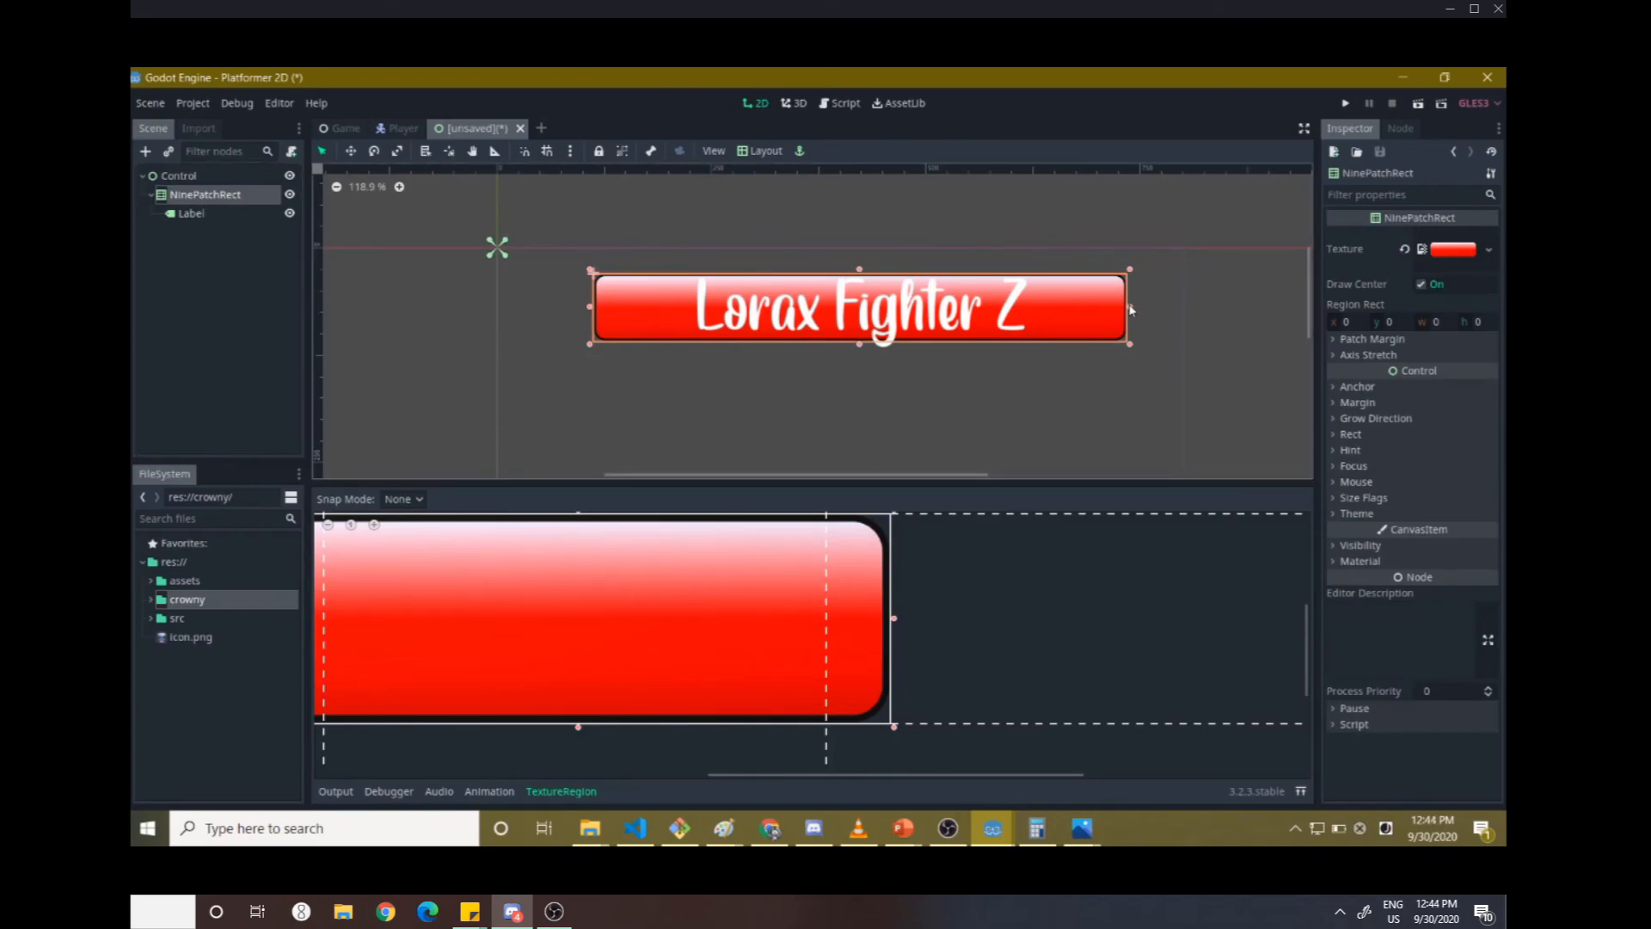
pyautogui.moveTo(1130, 310); pyautogui.dragTo(979, 307)
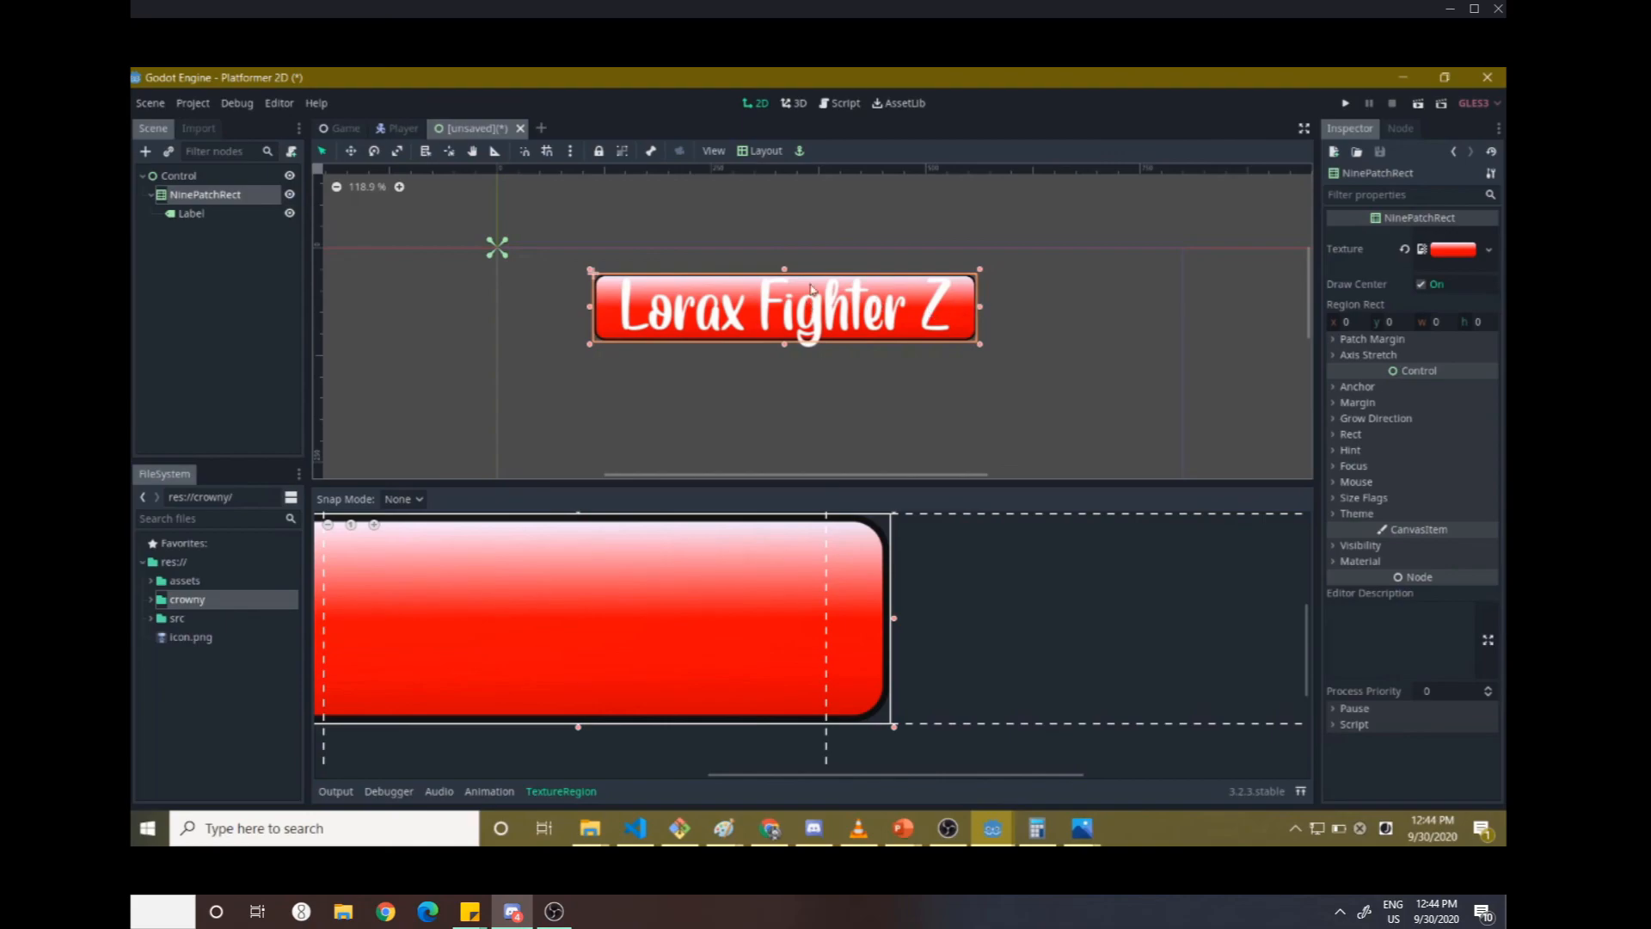
# - Move the title Label partly off the red background and undo the move
pyautogui.scroll(-1, 901, 356)
pyautogui.scroll(-4, 901, 356)
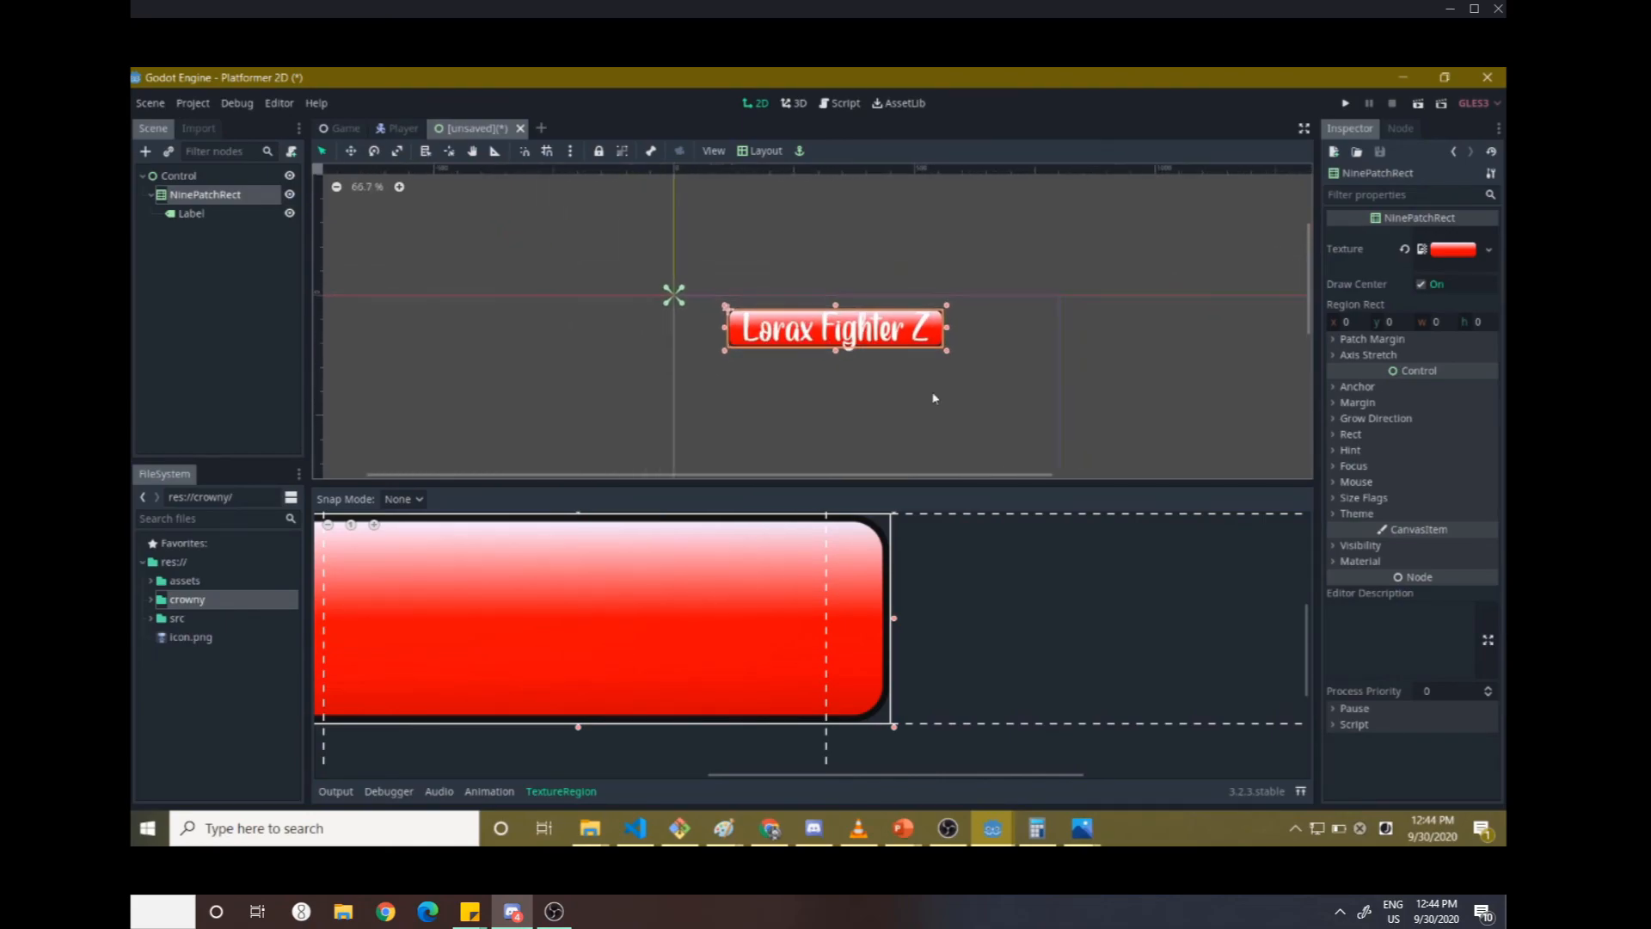
pyautogui.scroll(4, 946, 406)
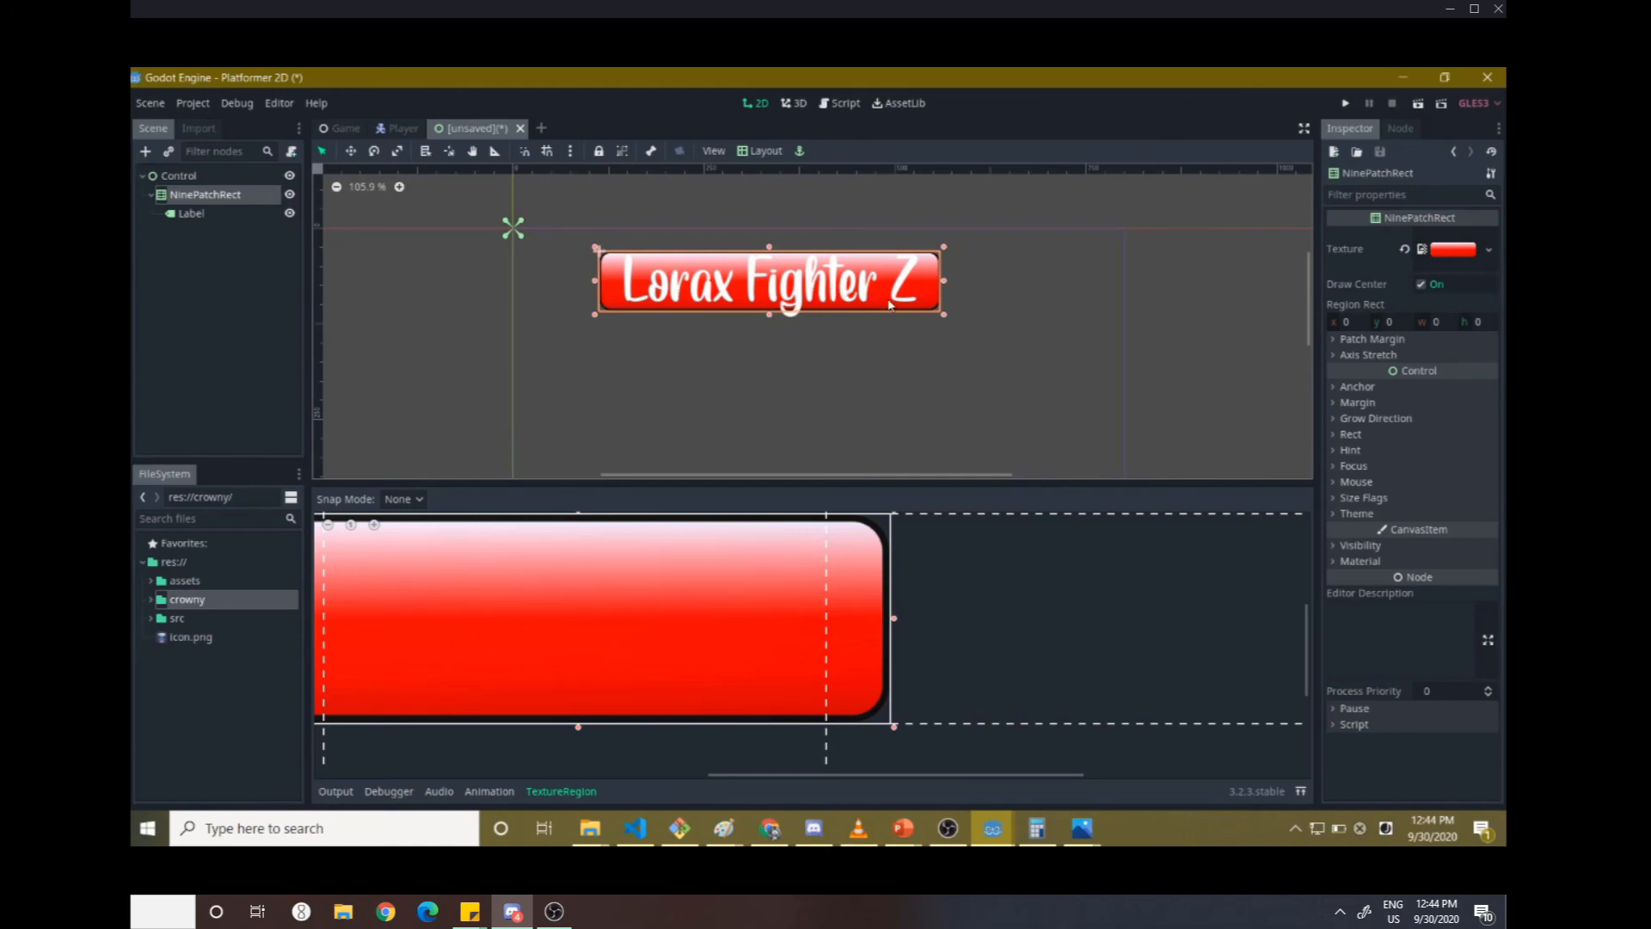
pyautogui.moveTo(673, 282); pyautogui.dragTo(701, 312)
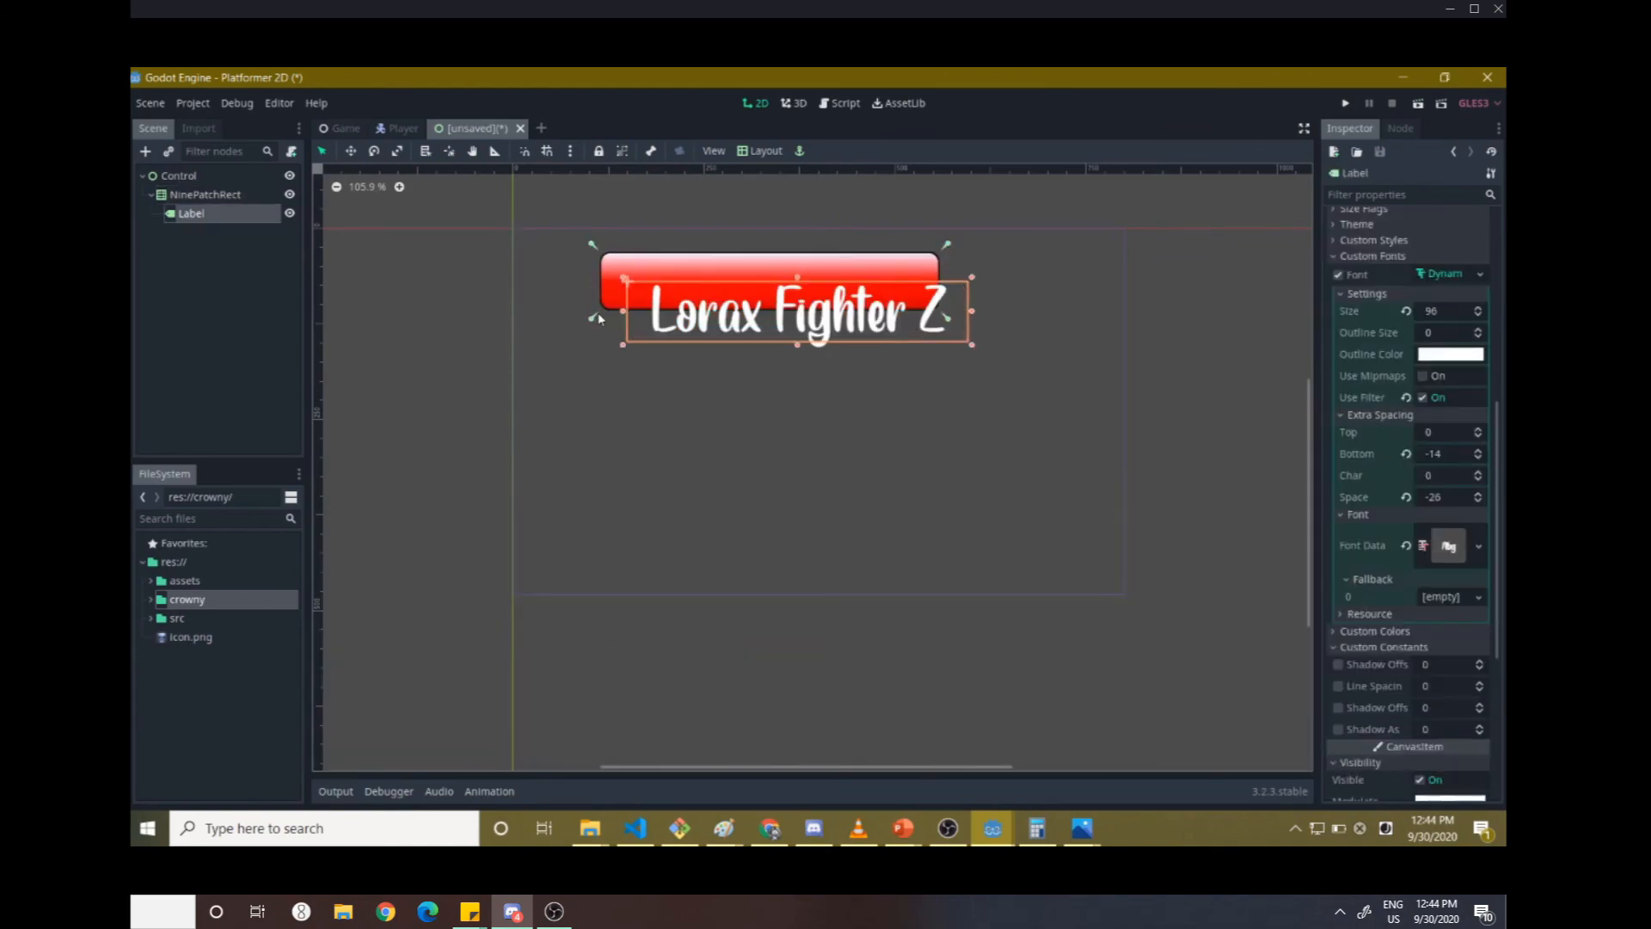
pyautogui.click(667, 395)
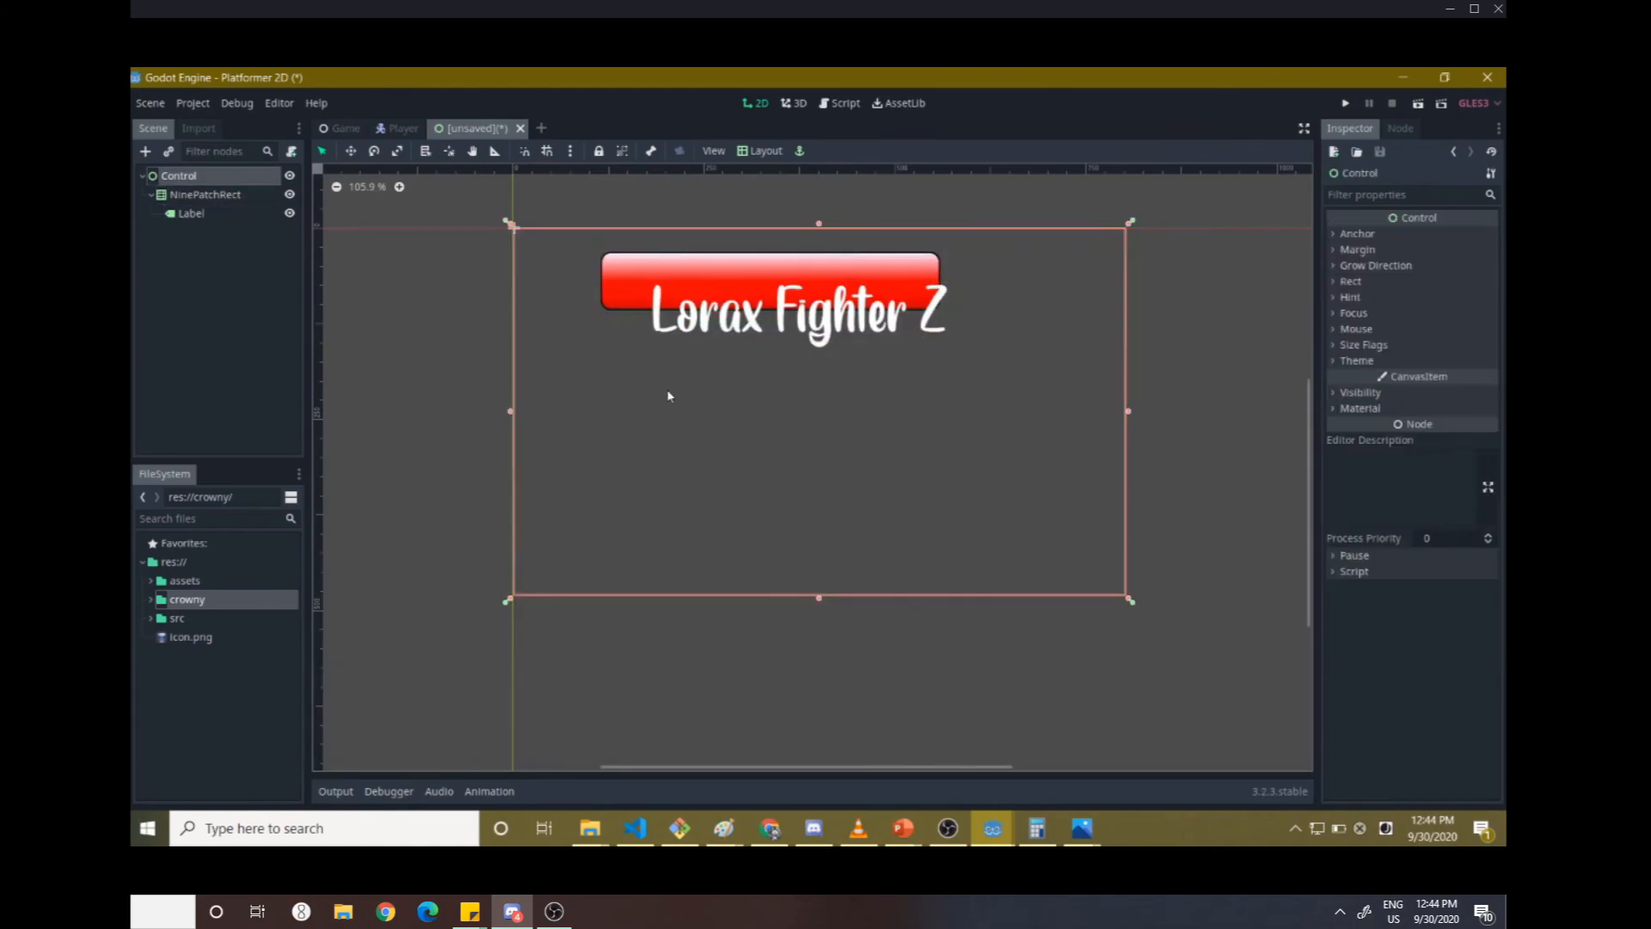
pyautogui.click(692, 330)
pyautogui.hotkey('ctrl', 'z')
pyautogui.click(748, 471)
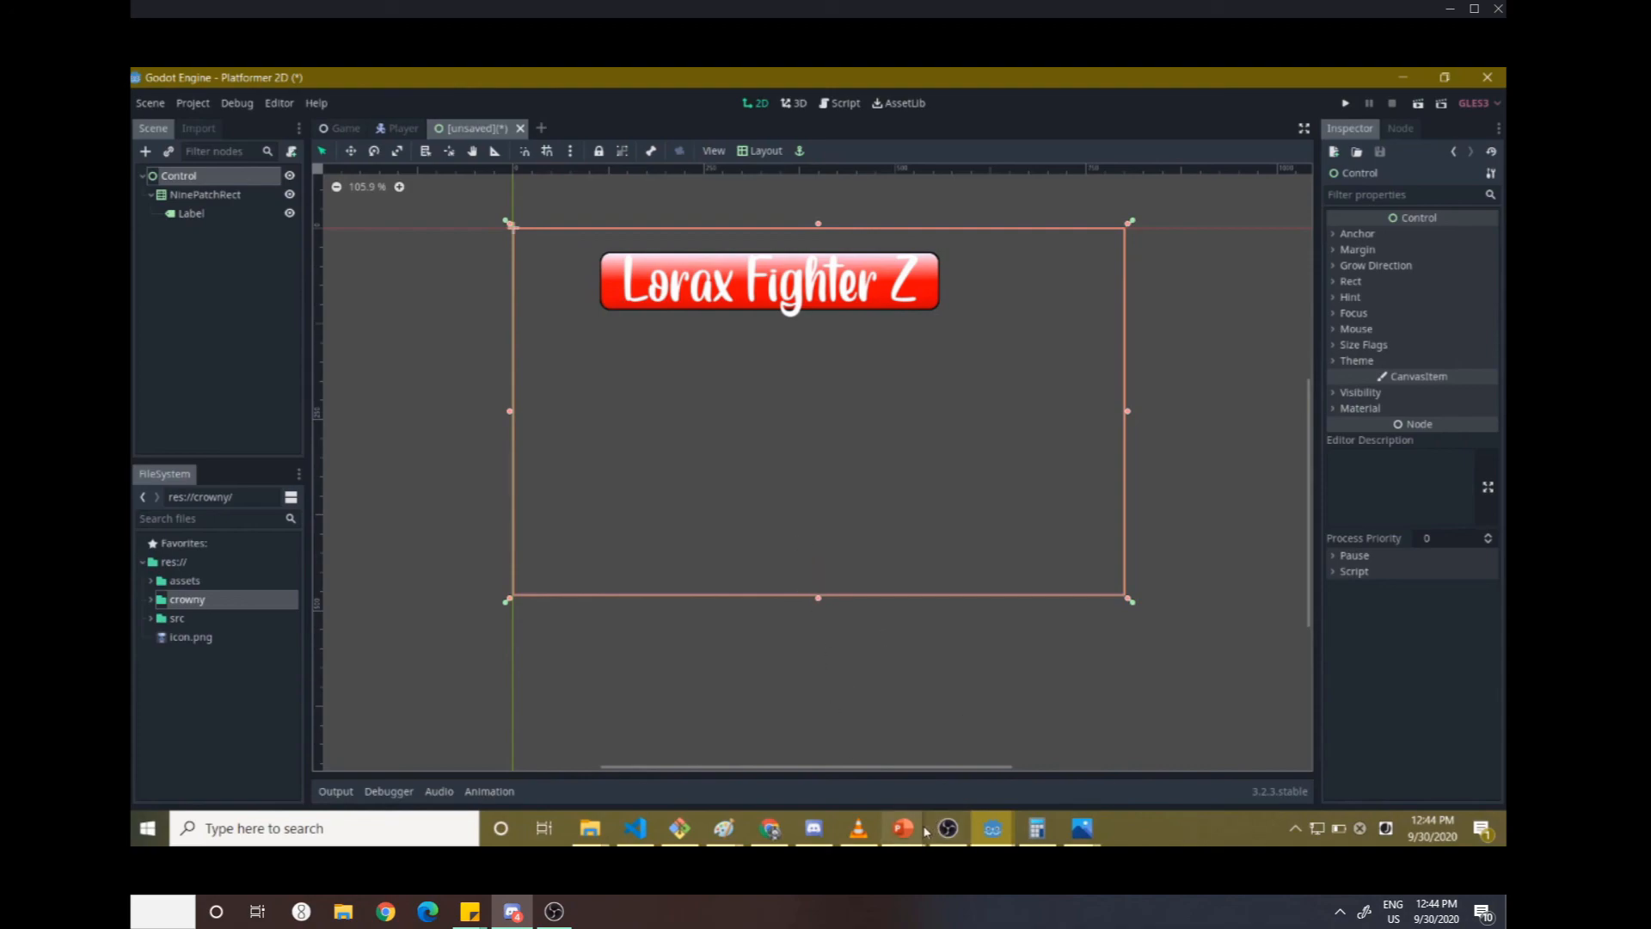
# - Switch to PowerPoint's Presentation1 window with the red rounded rectangle and expand the full gallery of available shapes
pyautogui.moveTo(926, 831)
pyautogui.click(942, 745)
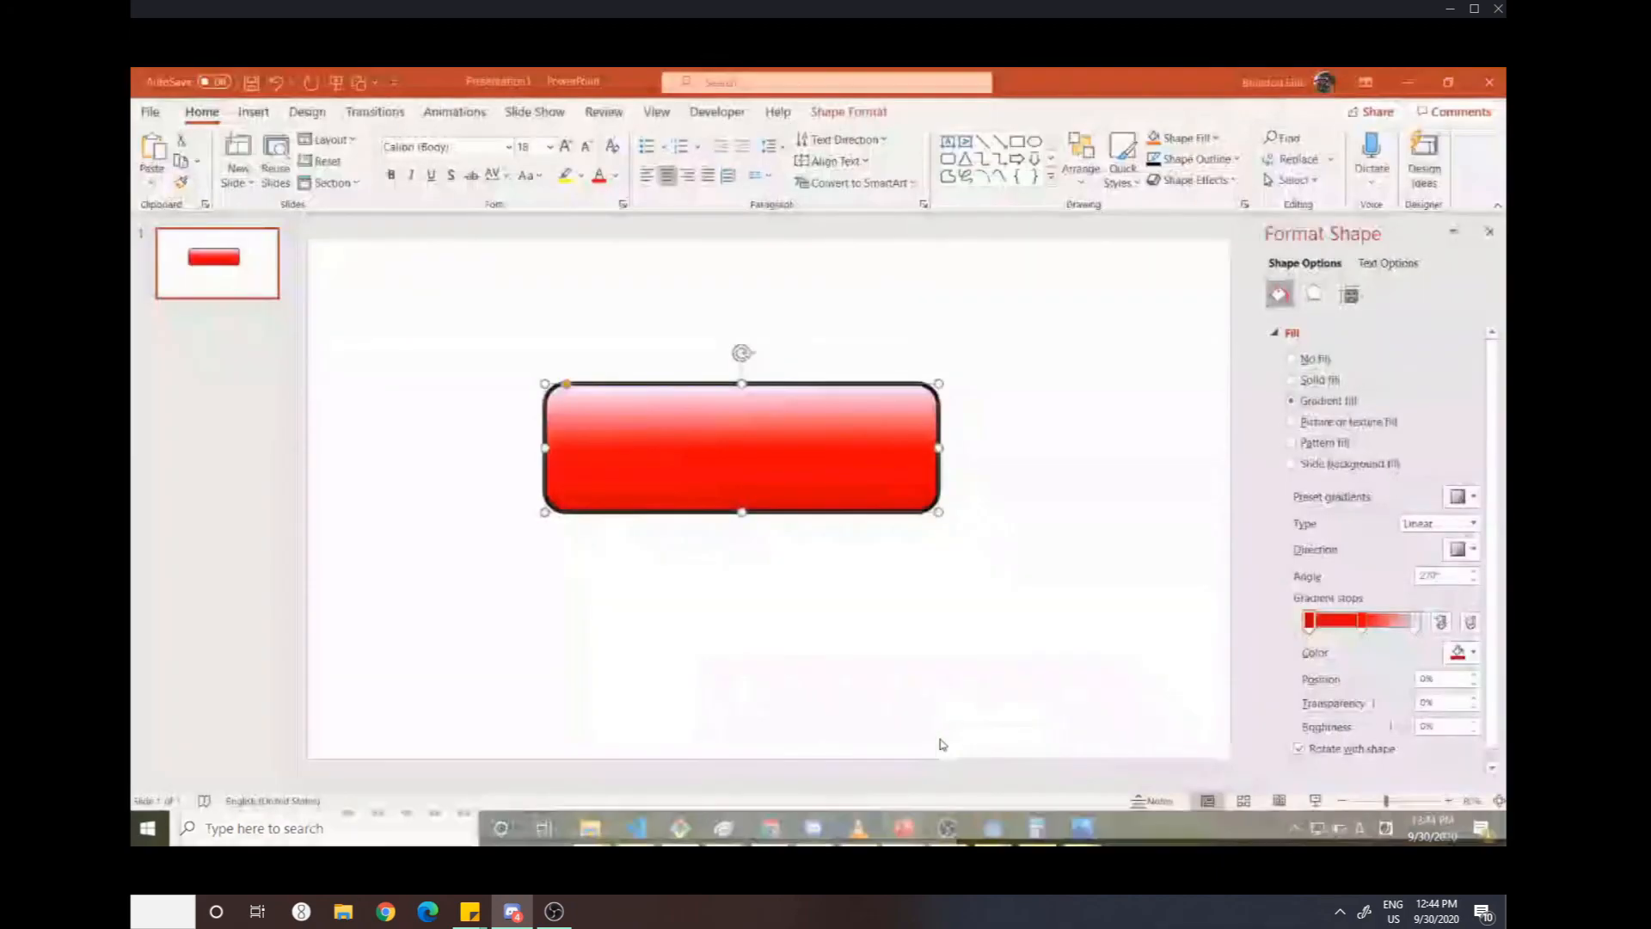
pyautogui.click(770, 831)
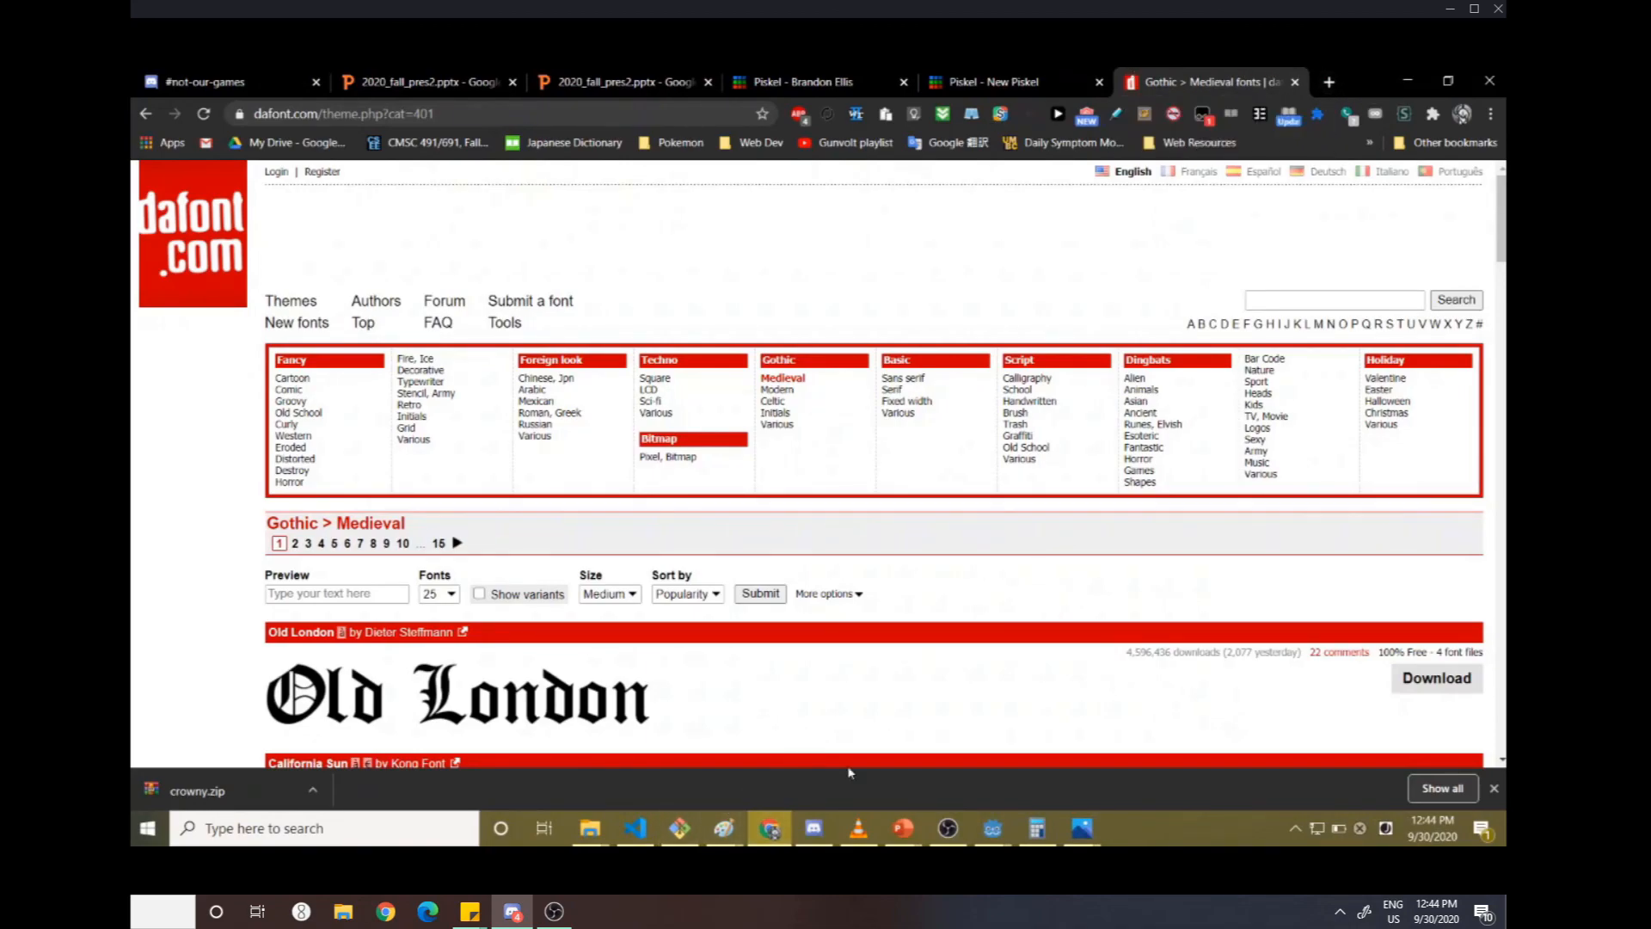
pyautogui.moveTo(913, 841)
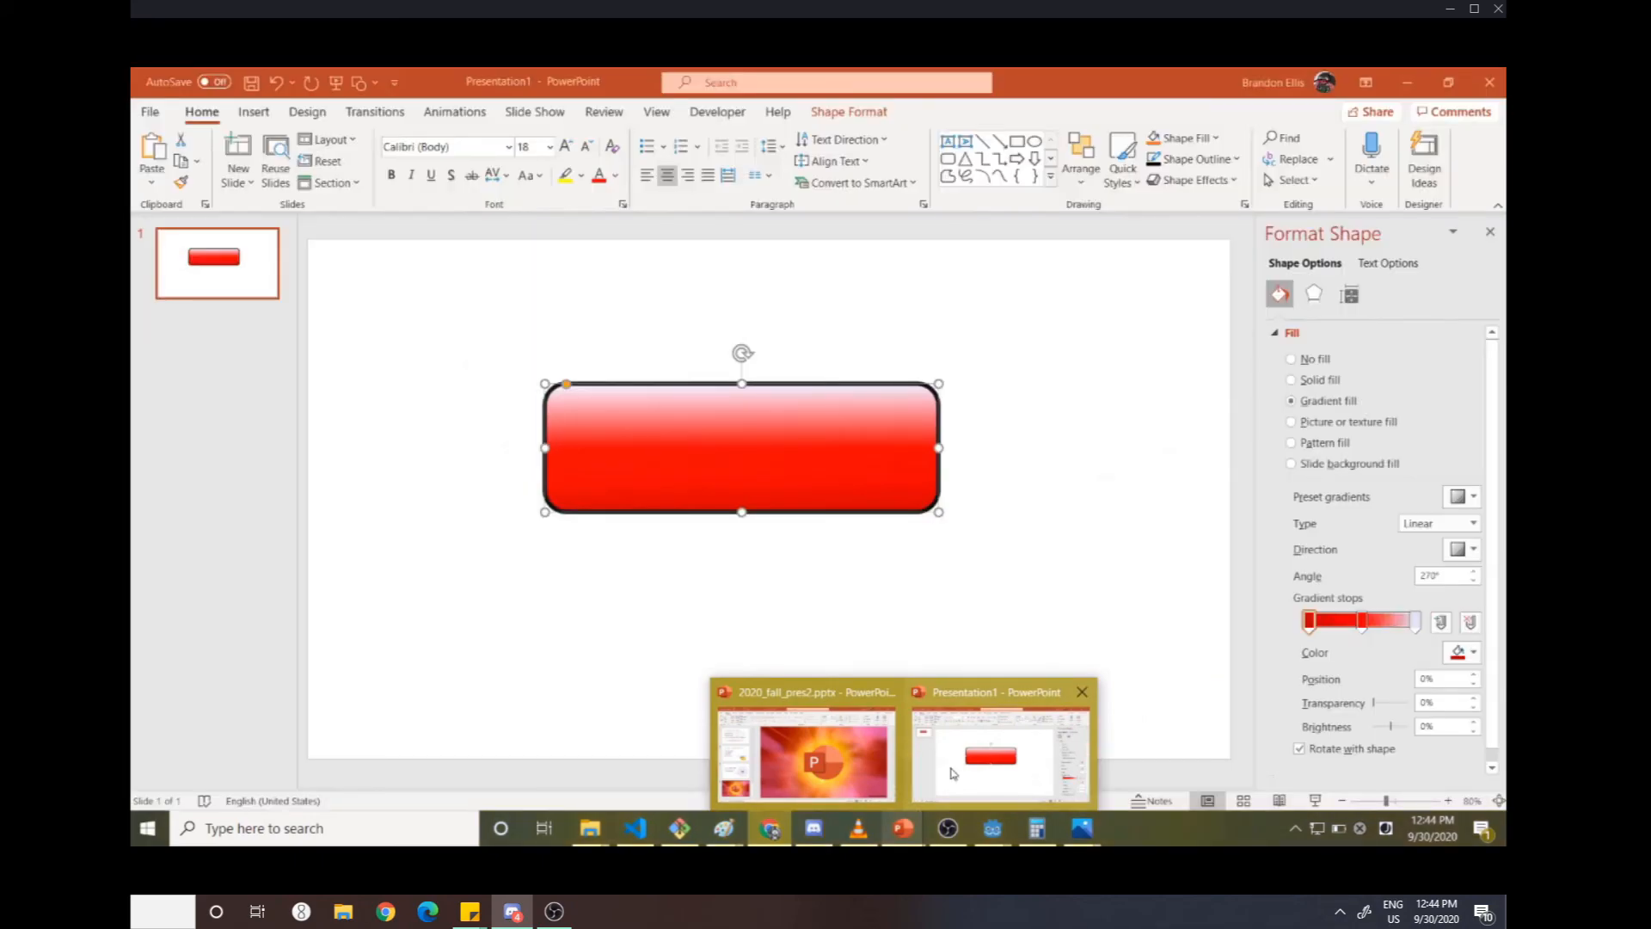
pyautogui.click(952, 773)
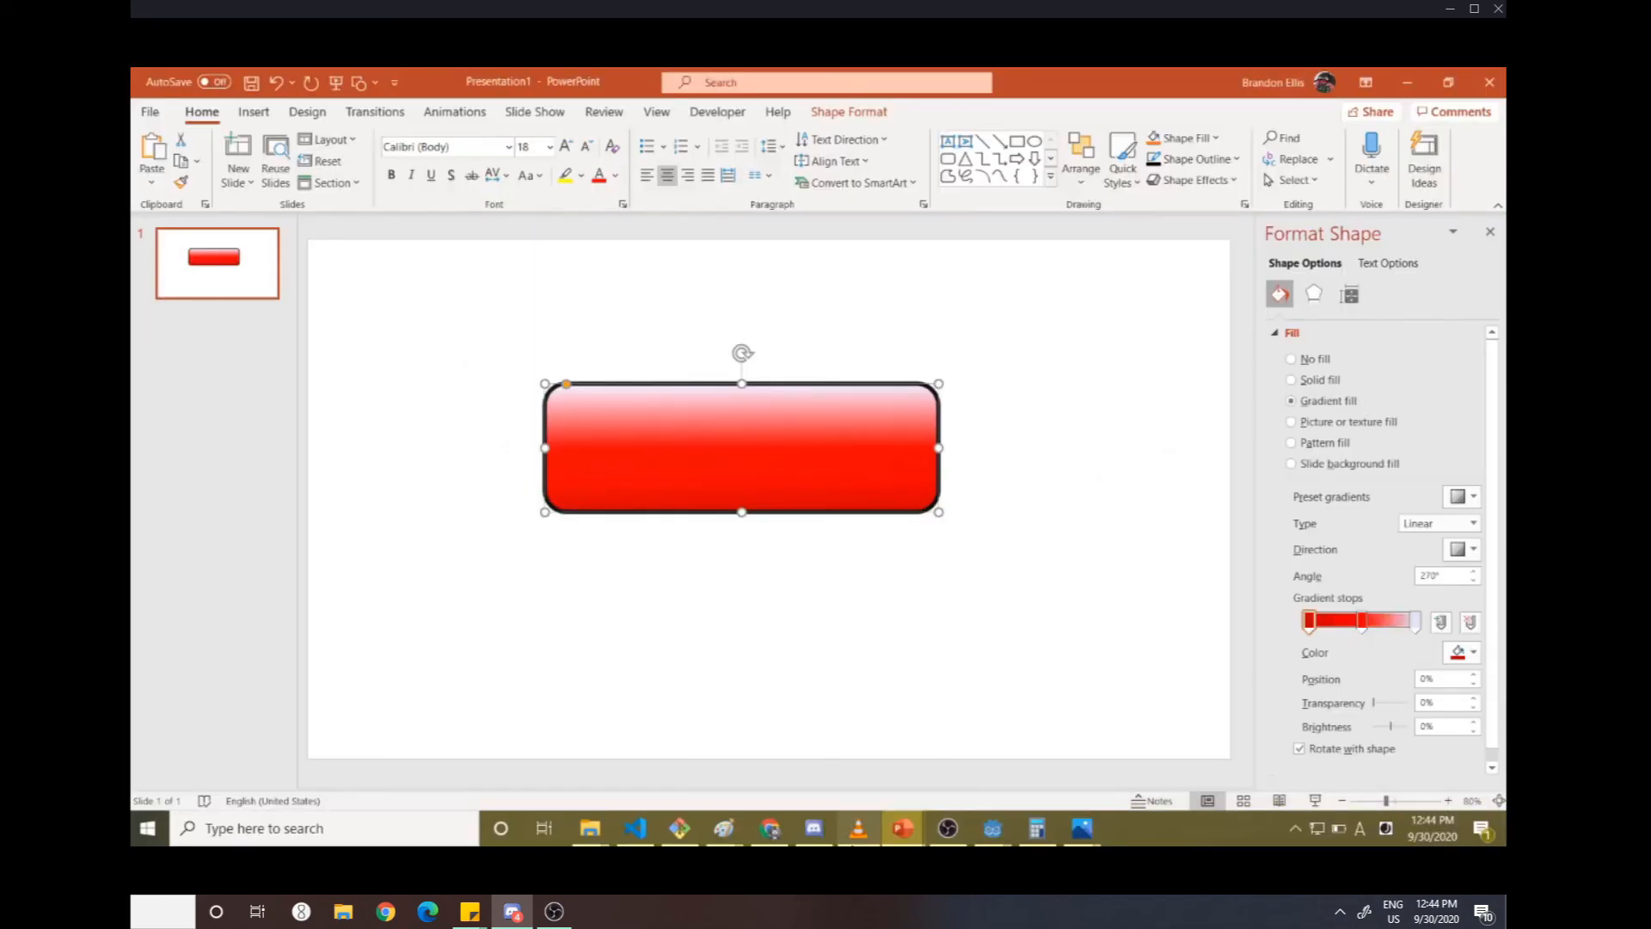
pyautogui.moveTo(766, 838)
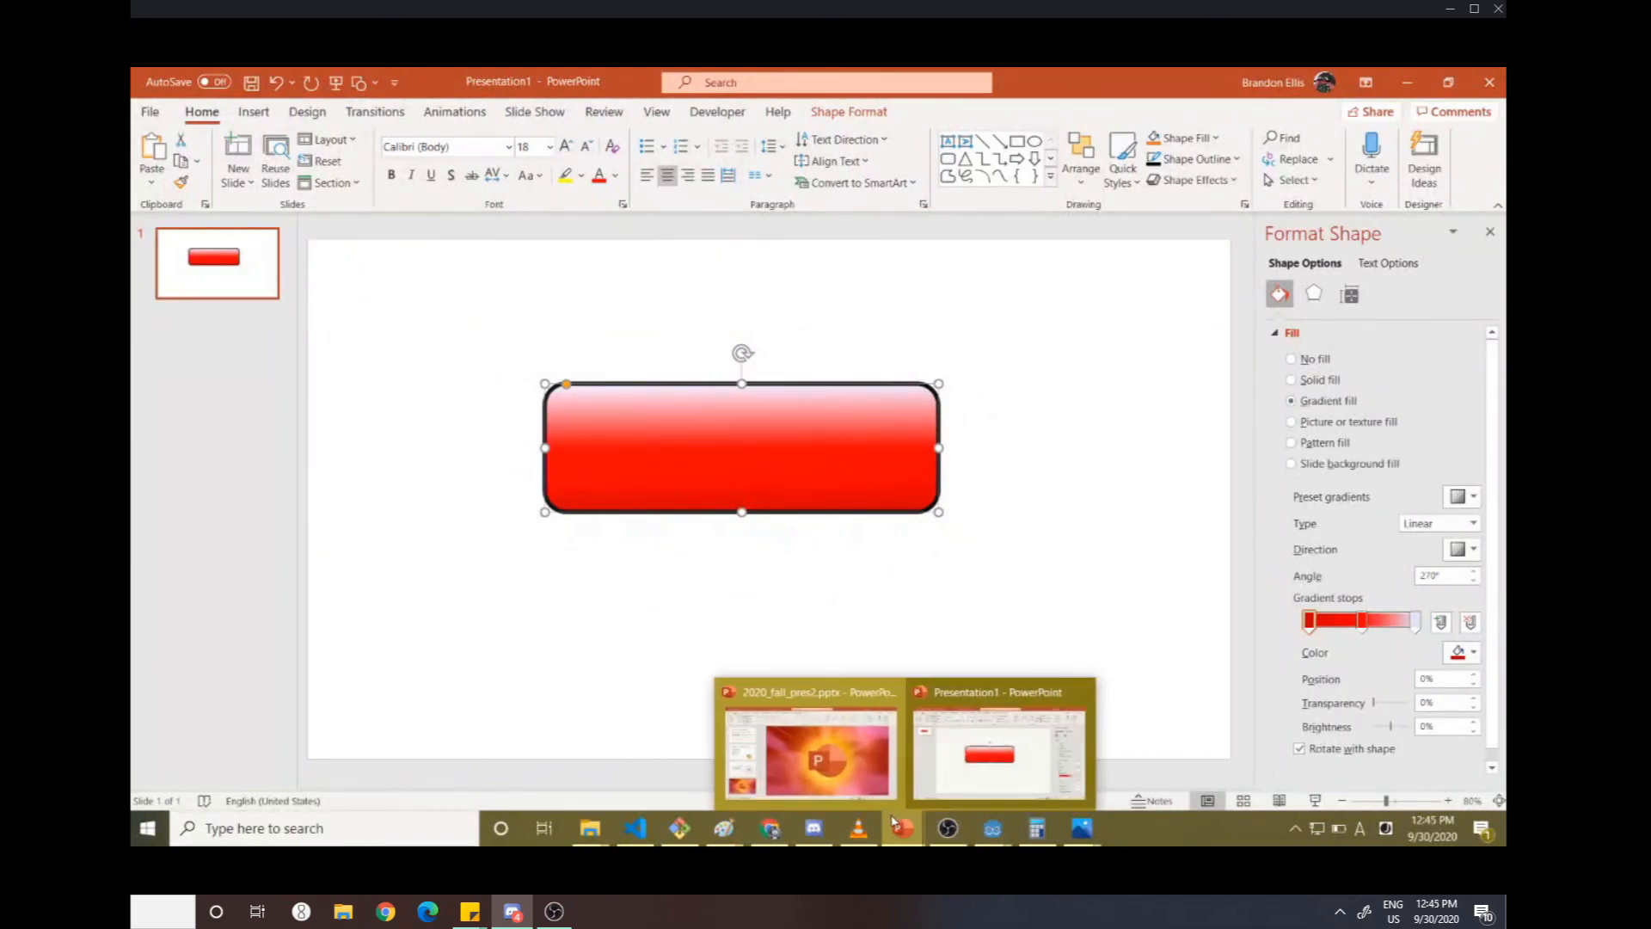
pyautogui.moveTo(859, 833)
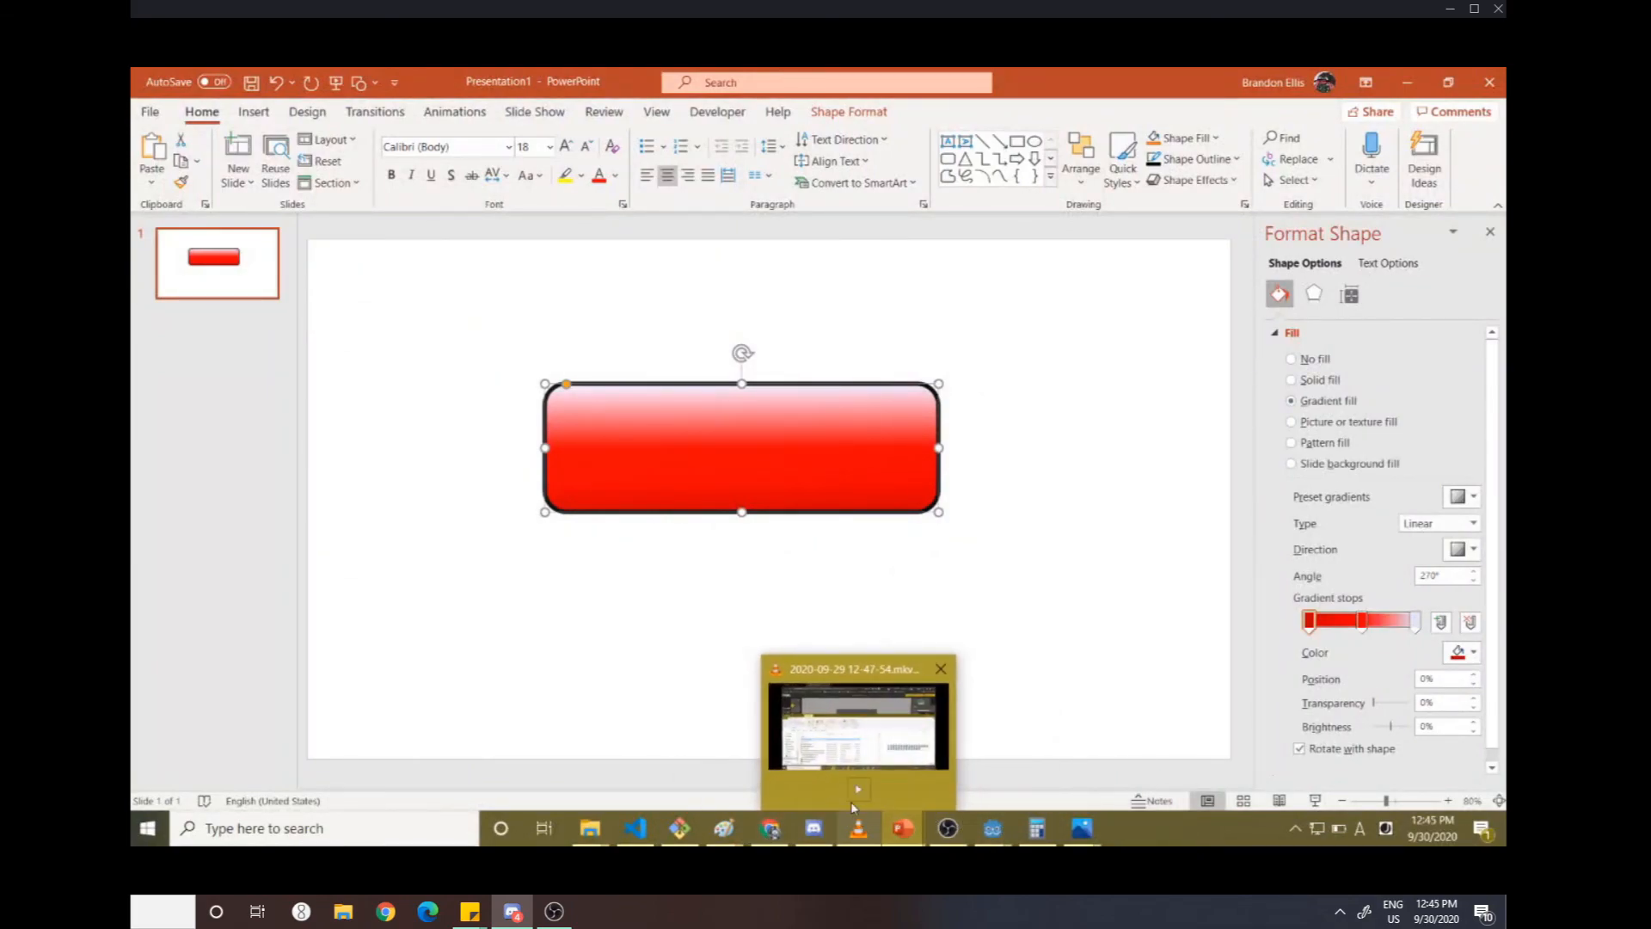
pyautogui.click(916, 581)
pyautogui.click(1050, 176)
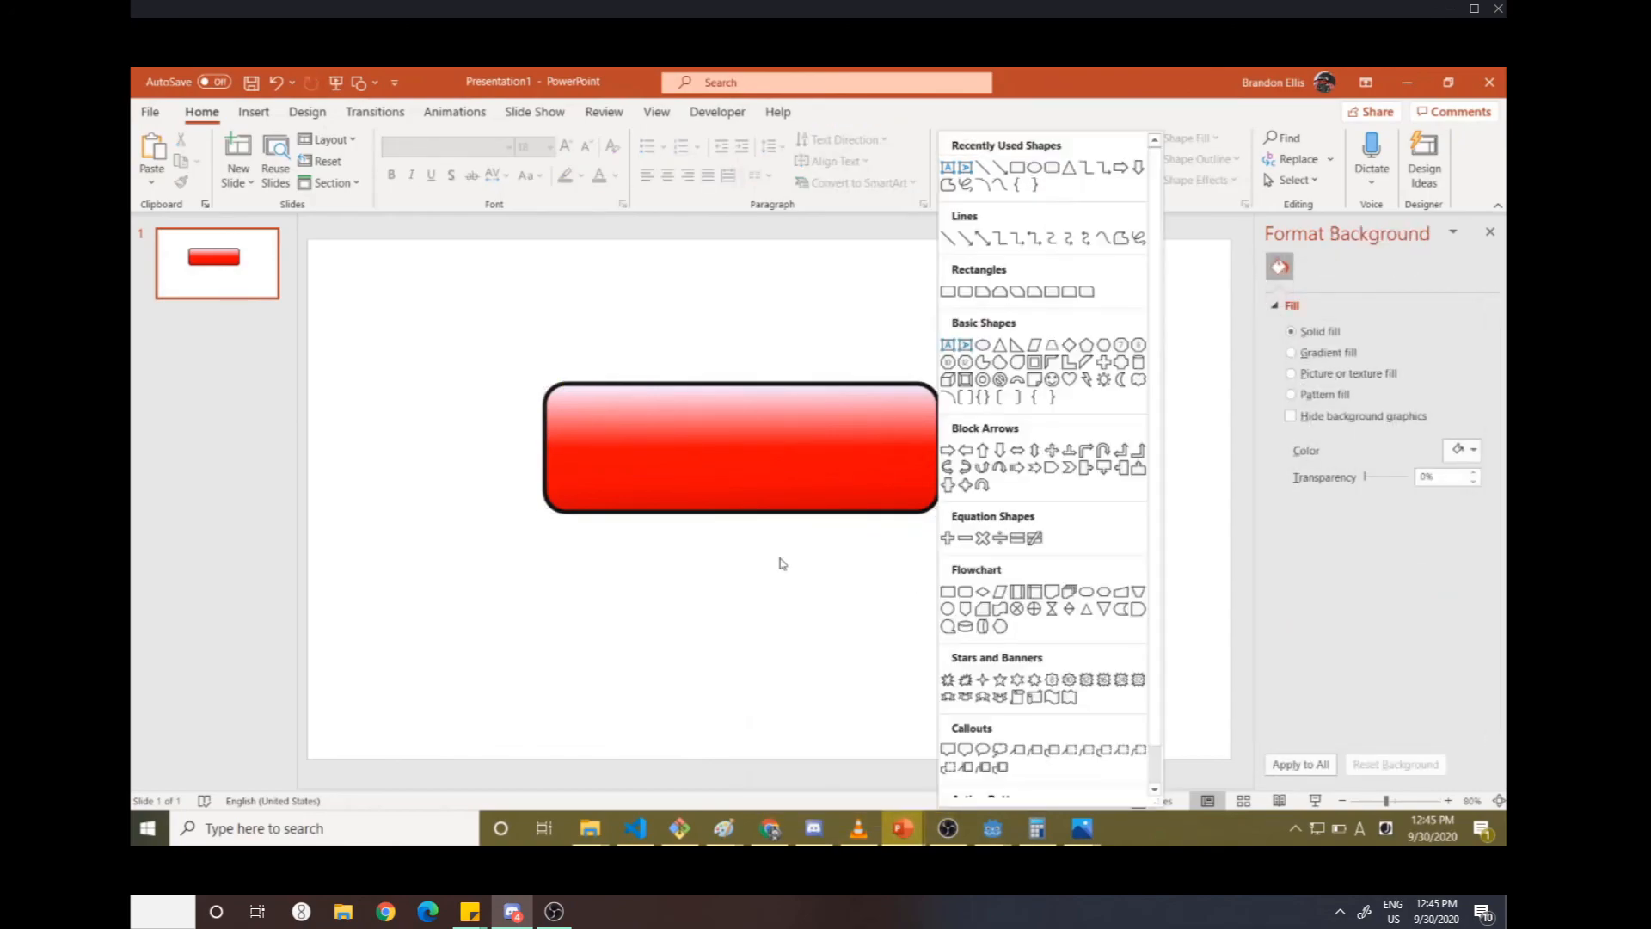
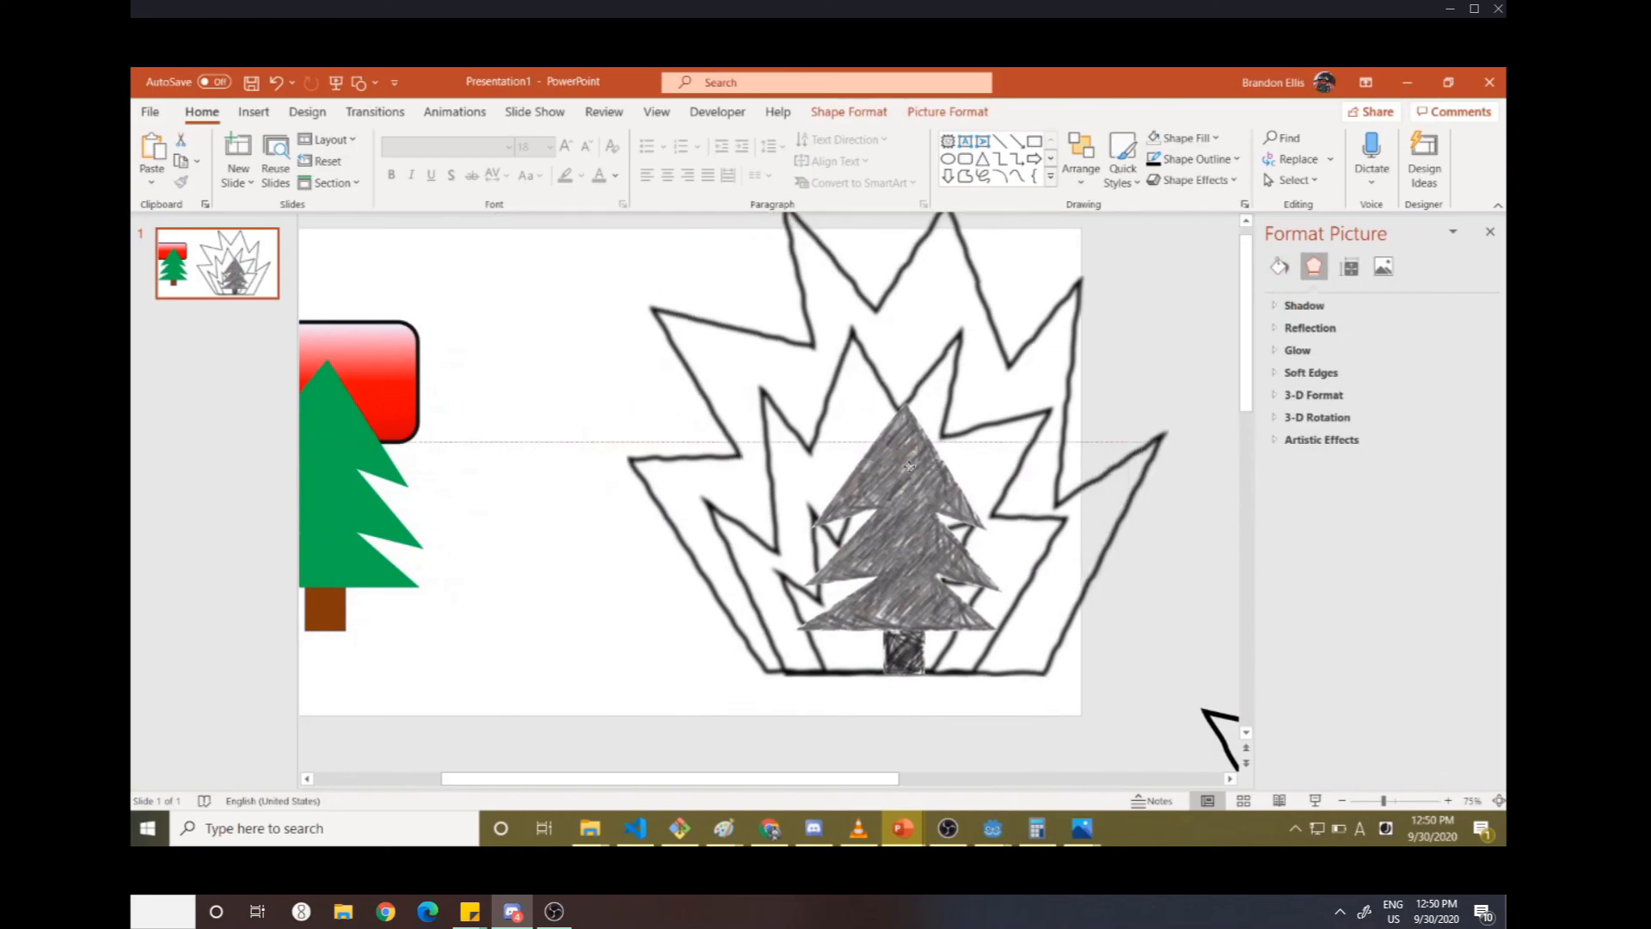
# - Fill the large black-outlined burst beside the slide with solid white
pyautogui.scroll(-2, 881, 479)
pyautogui.keyDown('ctrl'); pyautogui.scroll(-1, 880, 480); pyautogui.keyUp('ctrl')
pyautogui.keyDown('ctrl'); pyautogui.scroll(-2, 880, 480); pyautogui.keyUp('ctrl')
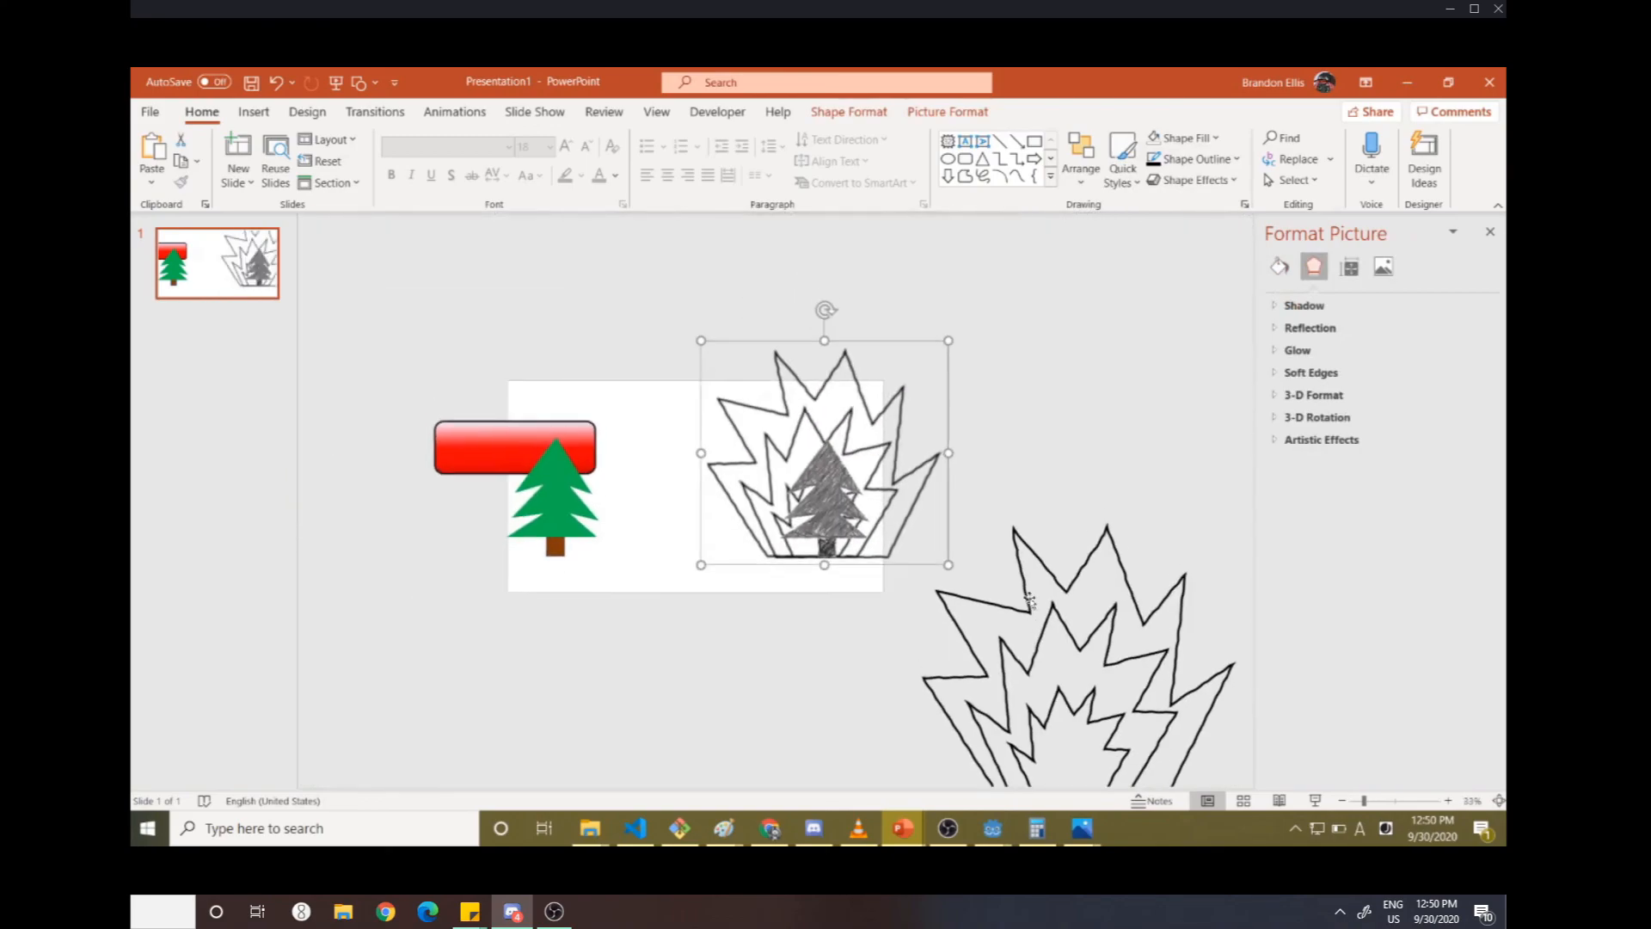
pyautogui.click(1008, 584)
pyautogui.click(1183, 136)
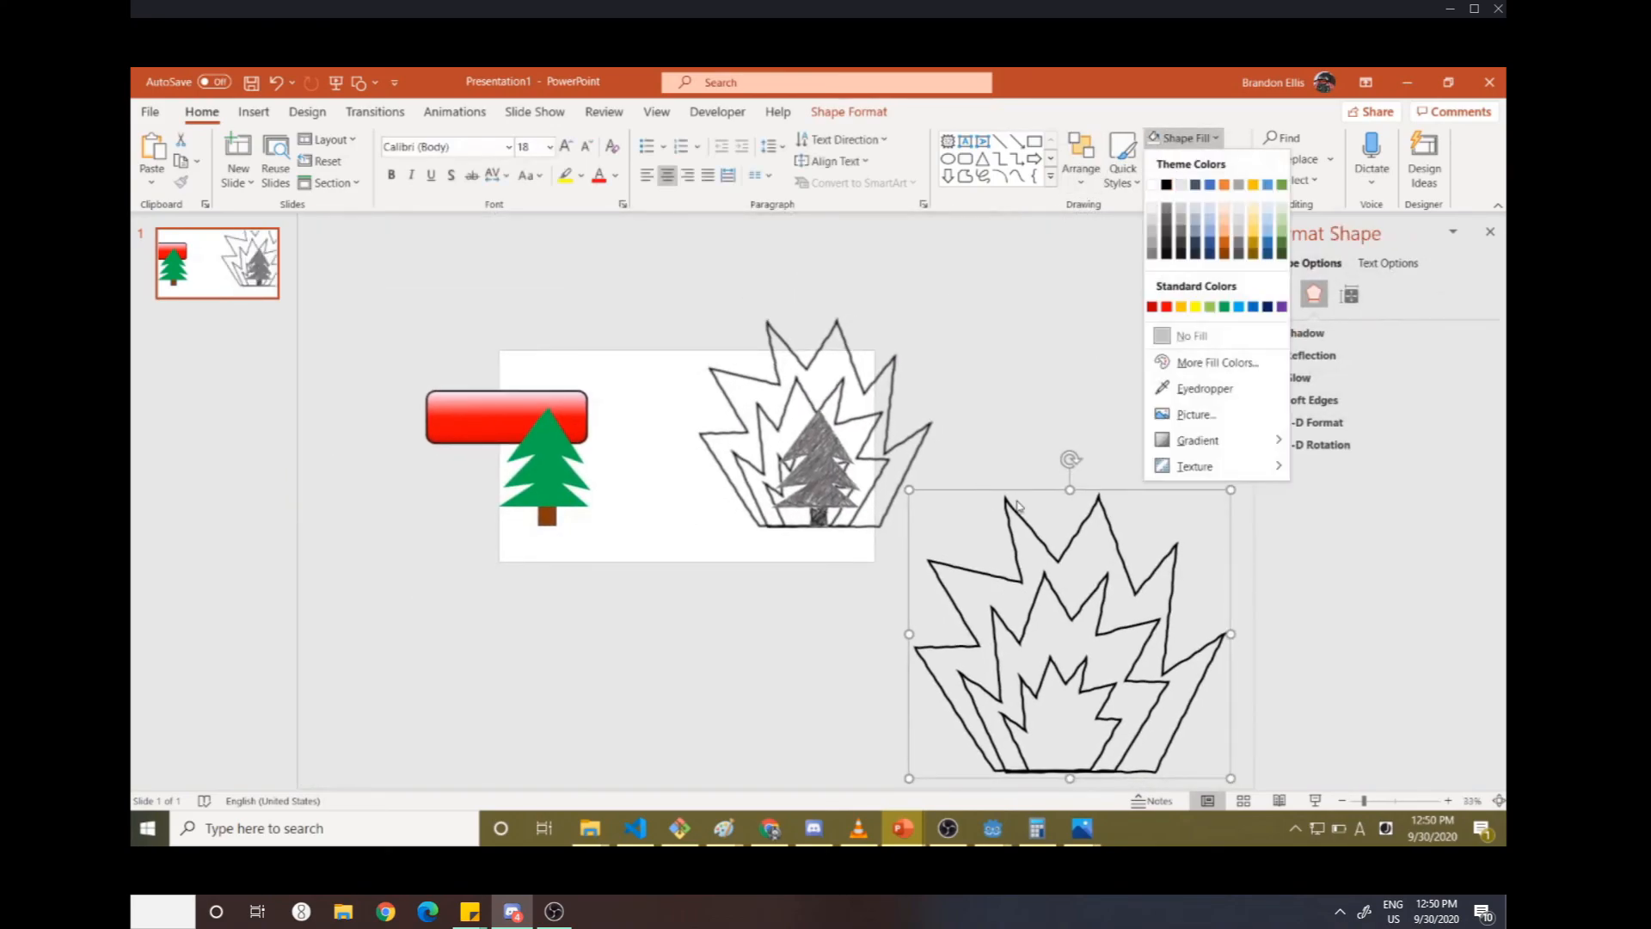
pyautogui.click(1156, 192)
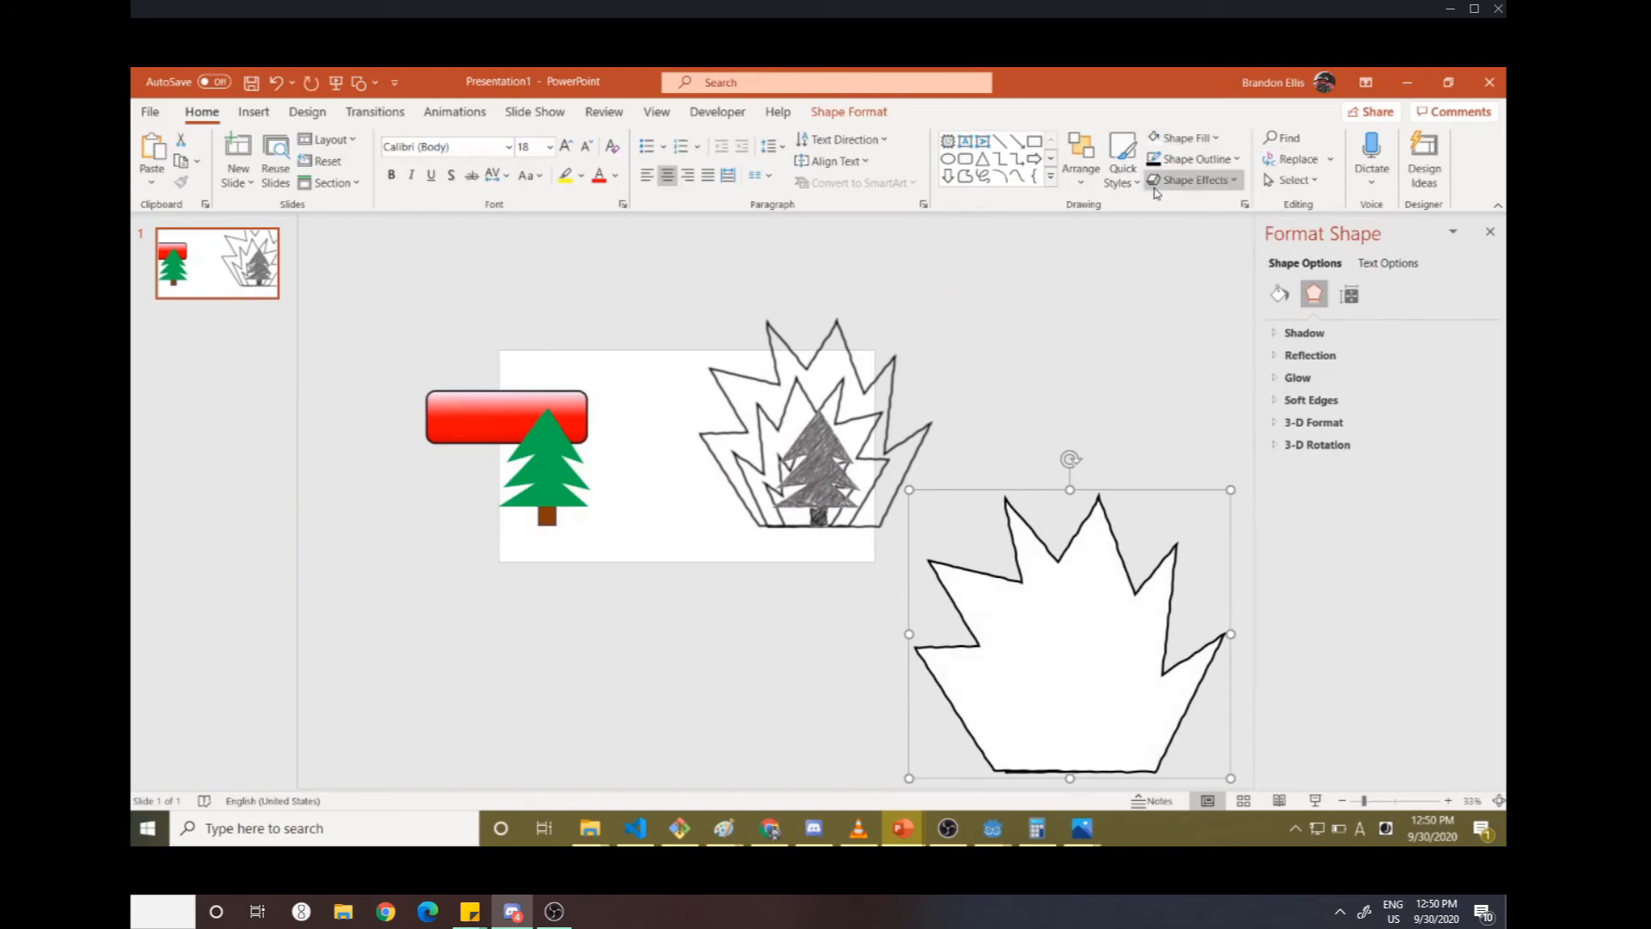
# - Send the white-filled outer burst behind the smaller inner bursts of its group
pyautogui.rightClick(1054, 671)
pyautogui.press('Escape')
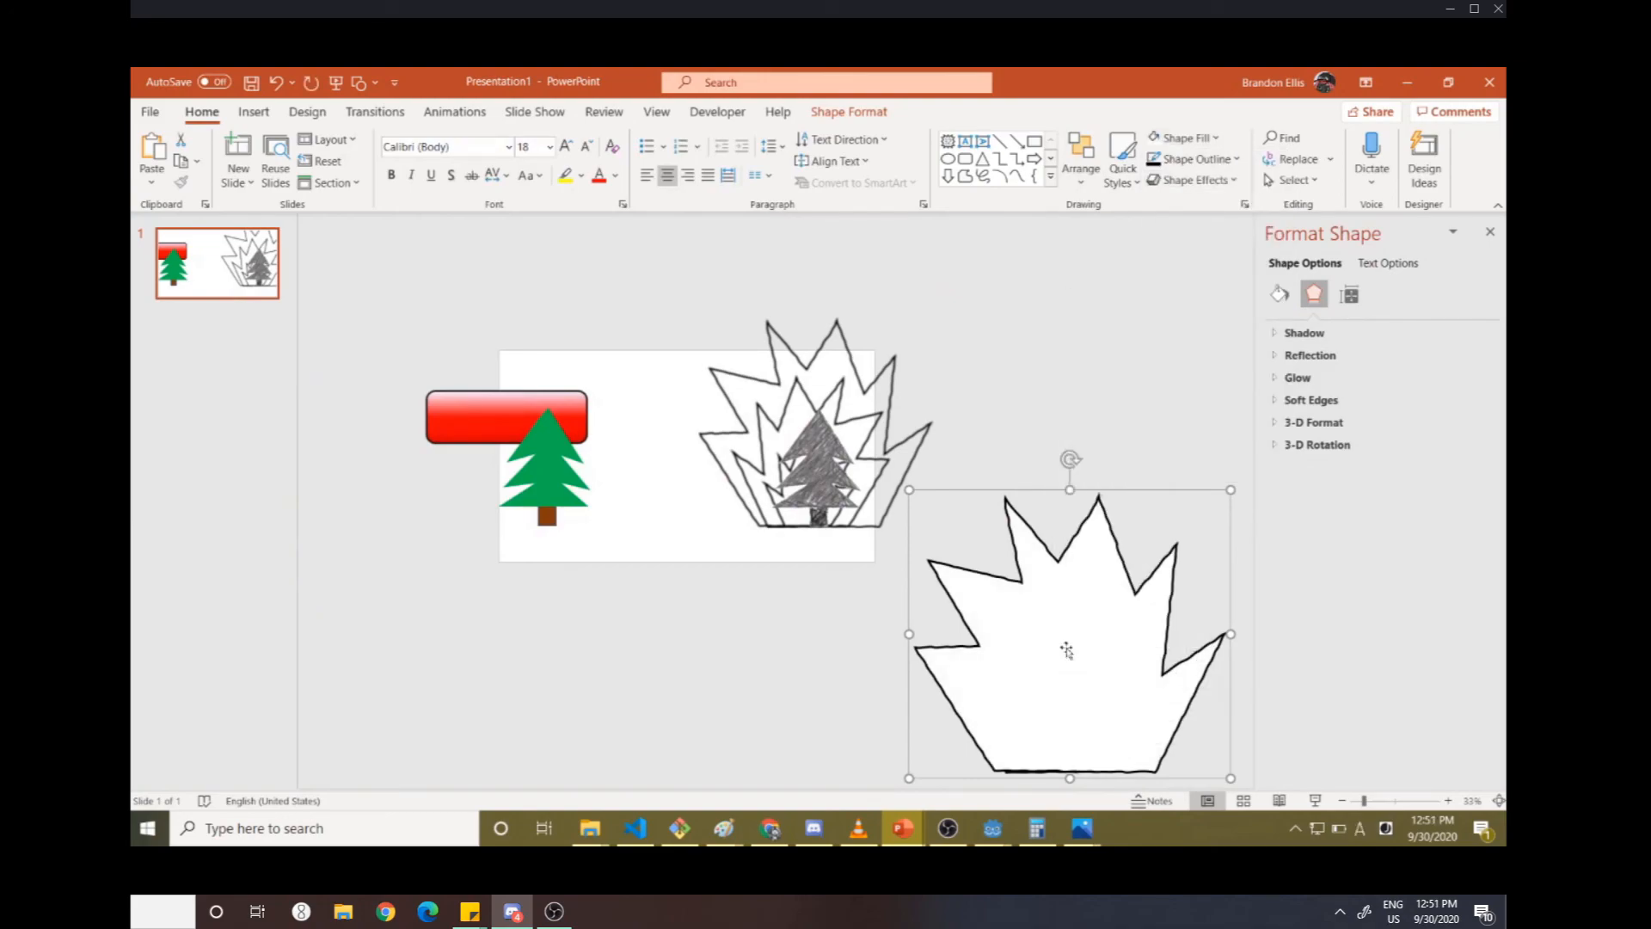
pyautogui.rightClick(1066, 651)
pyautogui.click(1118, 440)
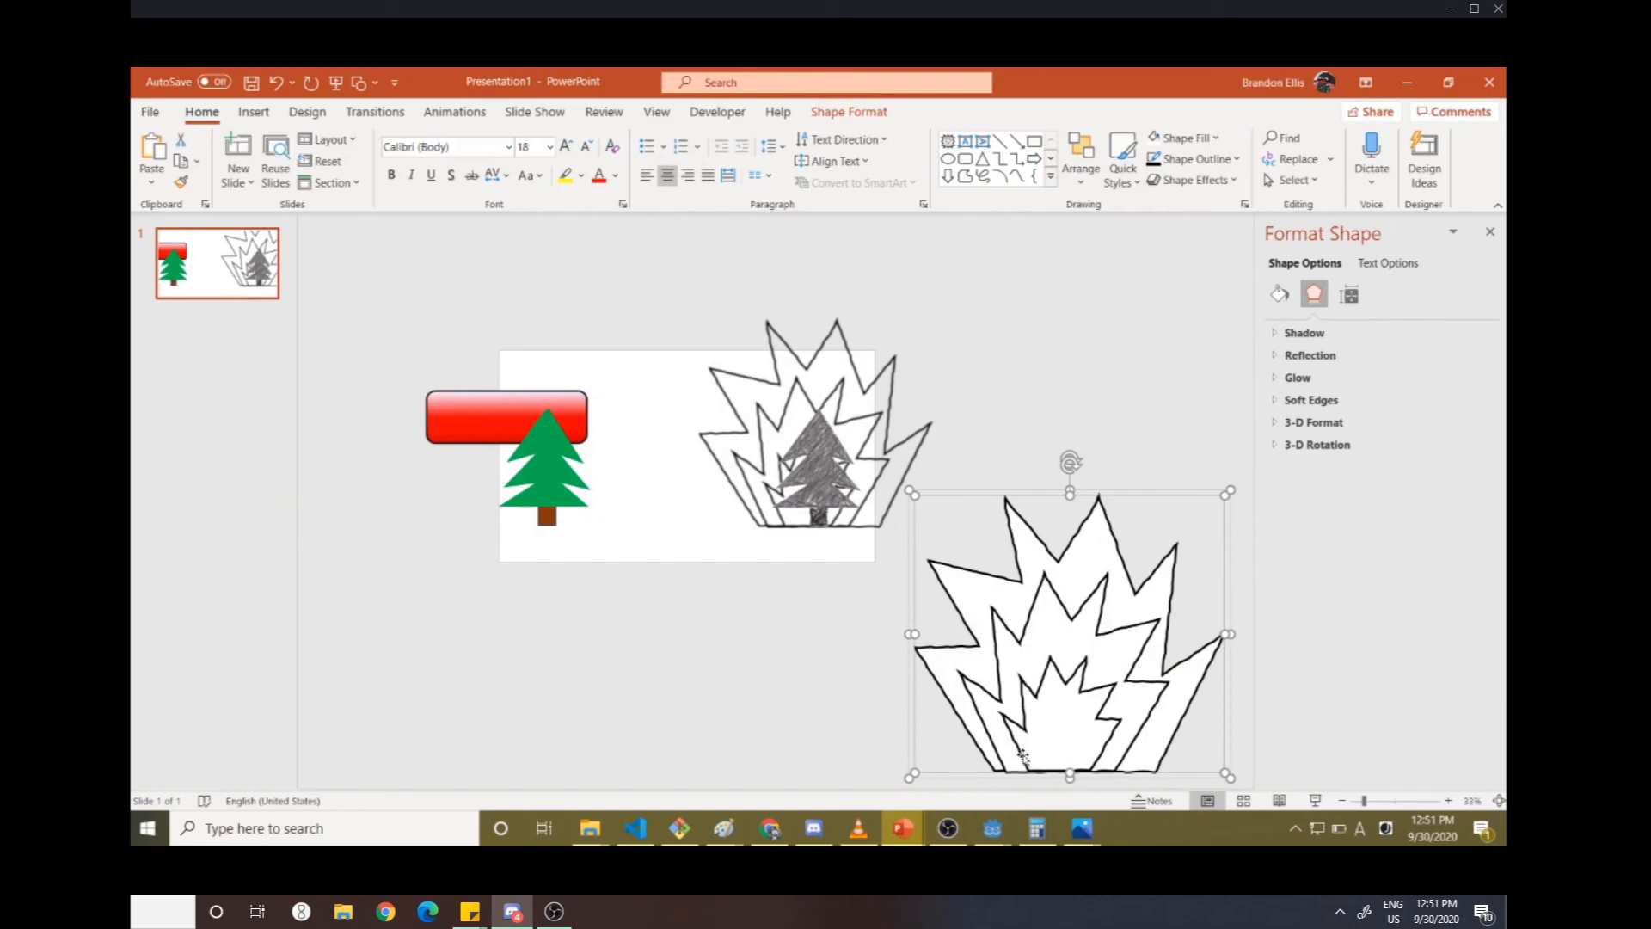
# - Copy the white-filled burst group, paste it as a picture and move the picture just below the green tree
pyautogui.click(1075, 397)
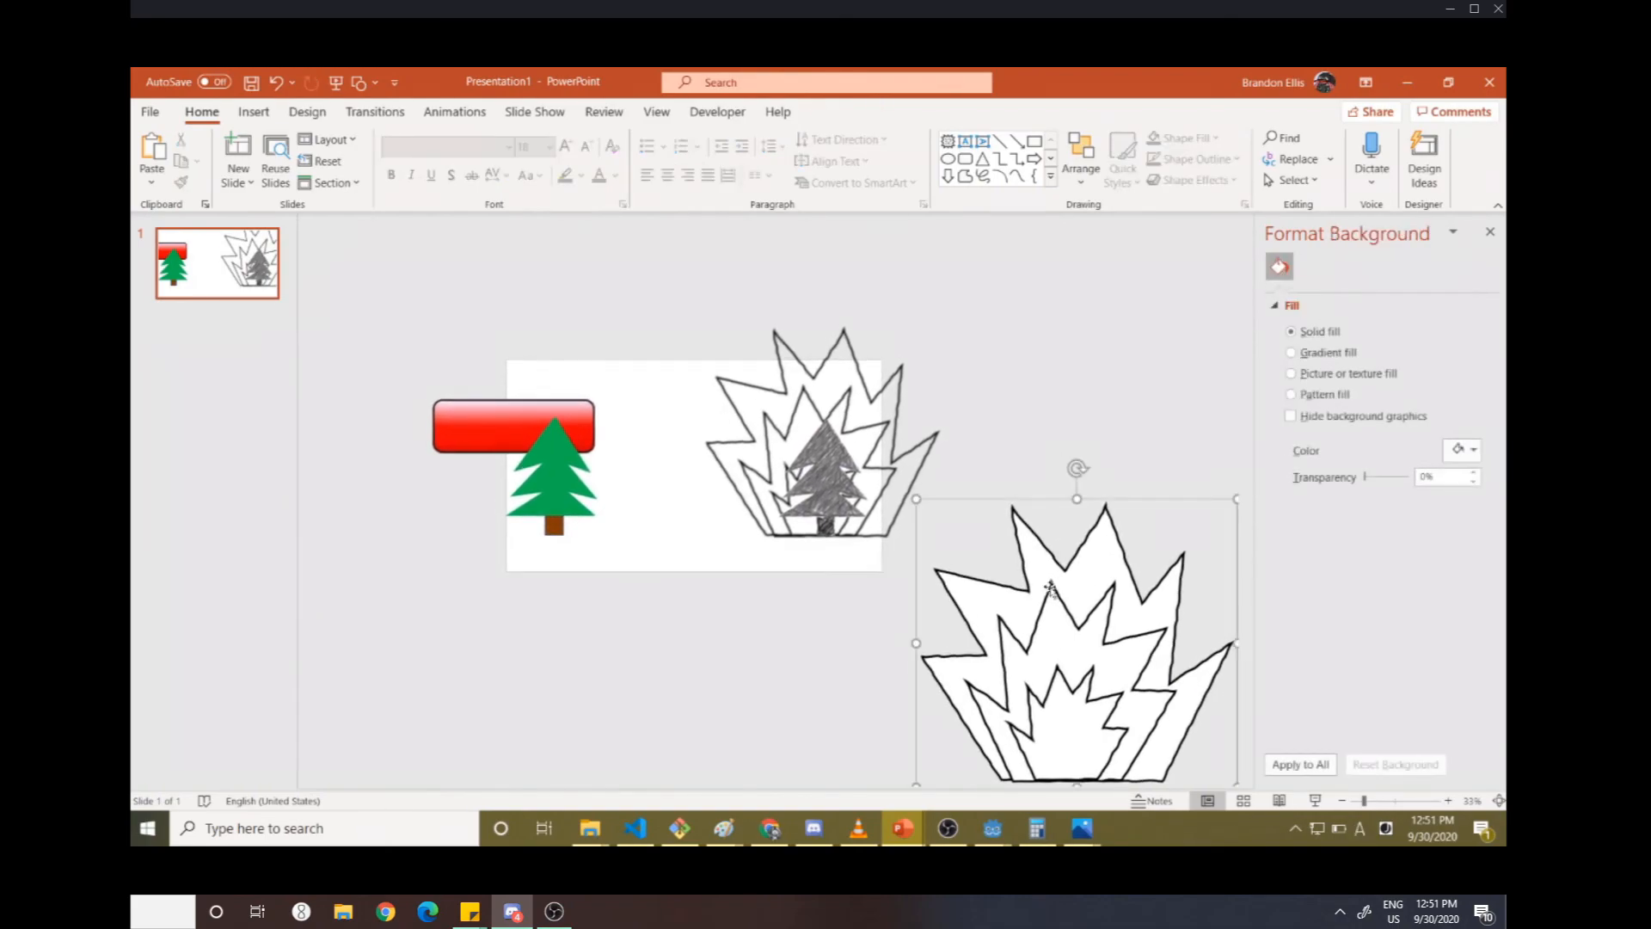
pyautogui.click(1050, 587)
pyautogui.rightClick(997, 365)
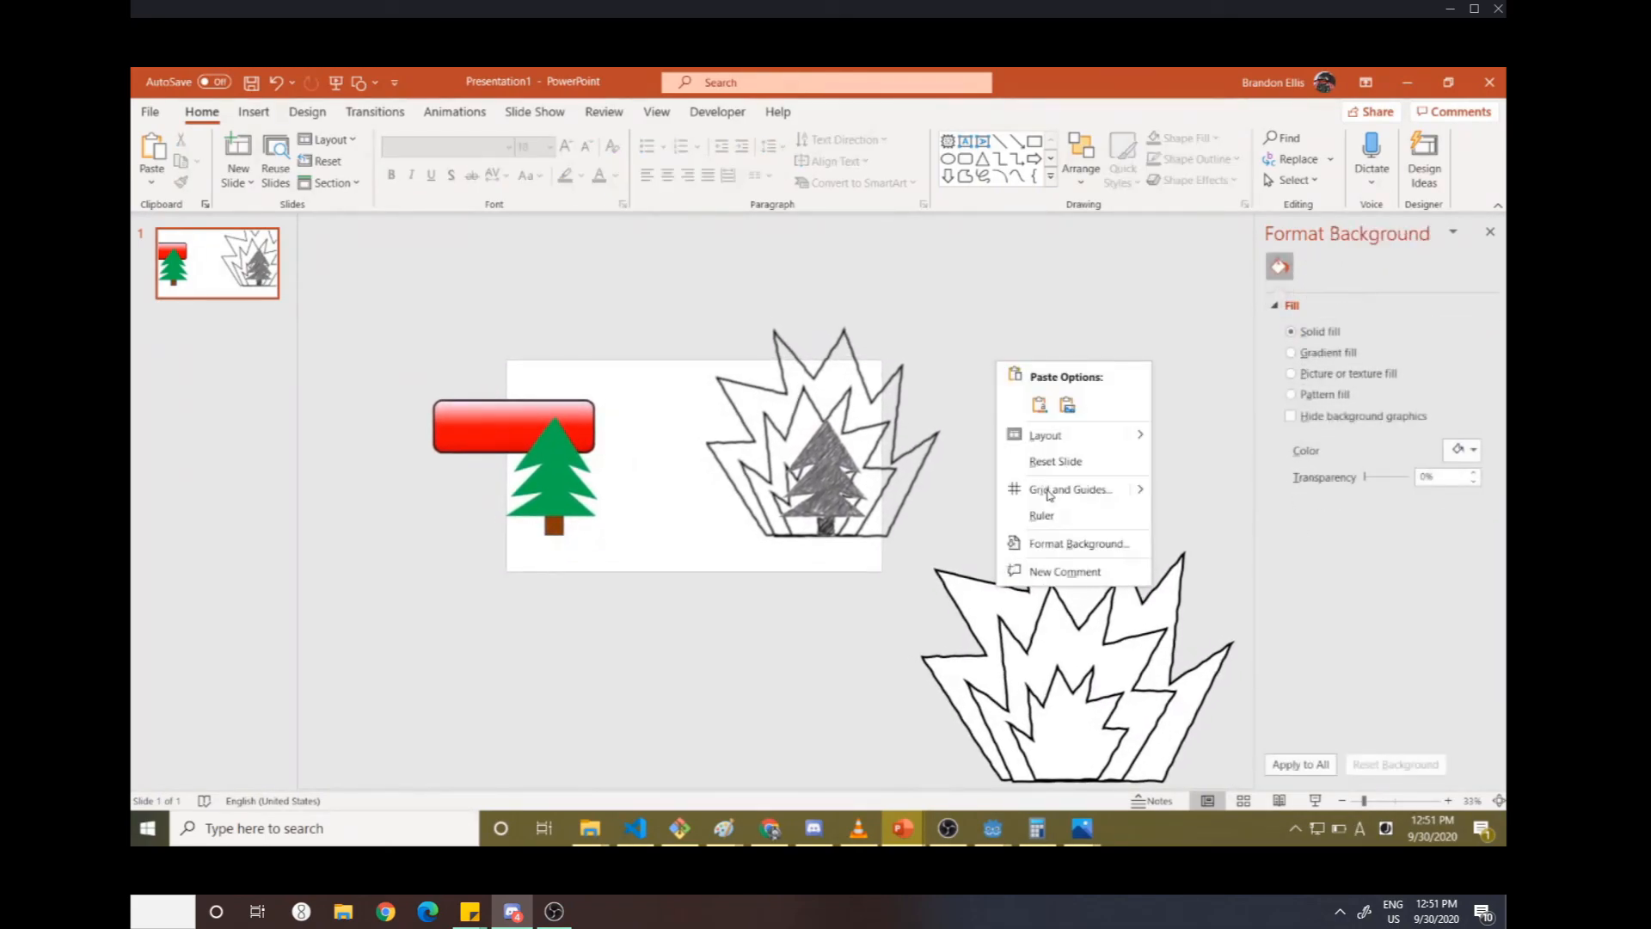
pyautogui.click(1067, 405)
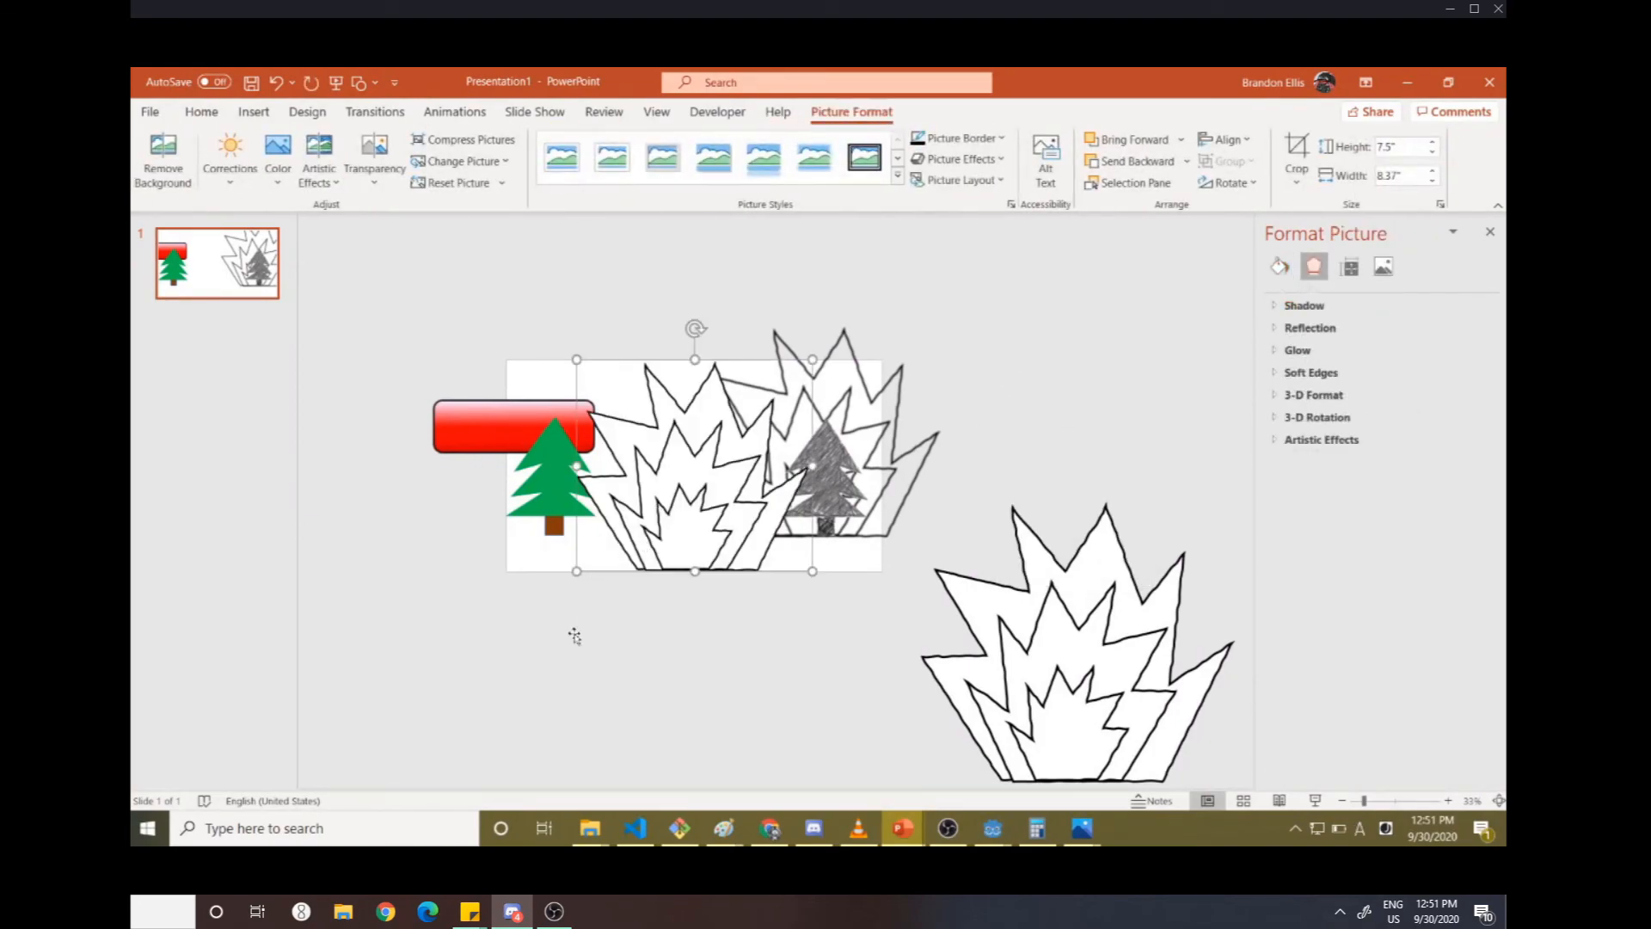
pyautogui.moveTo(656, 517); pyautogui.dragTo(574, 637)
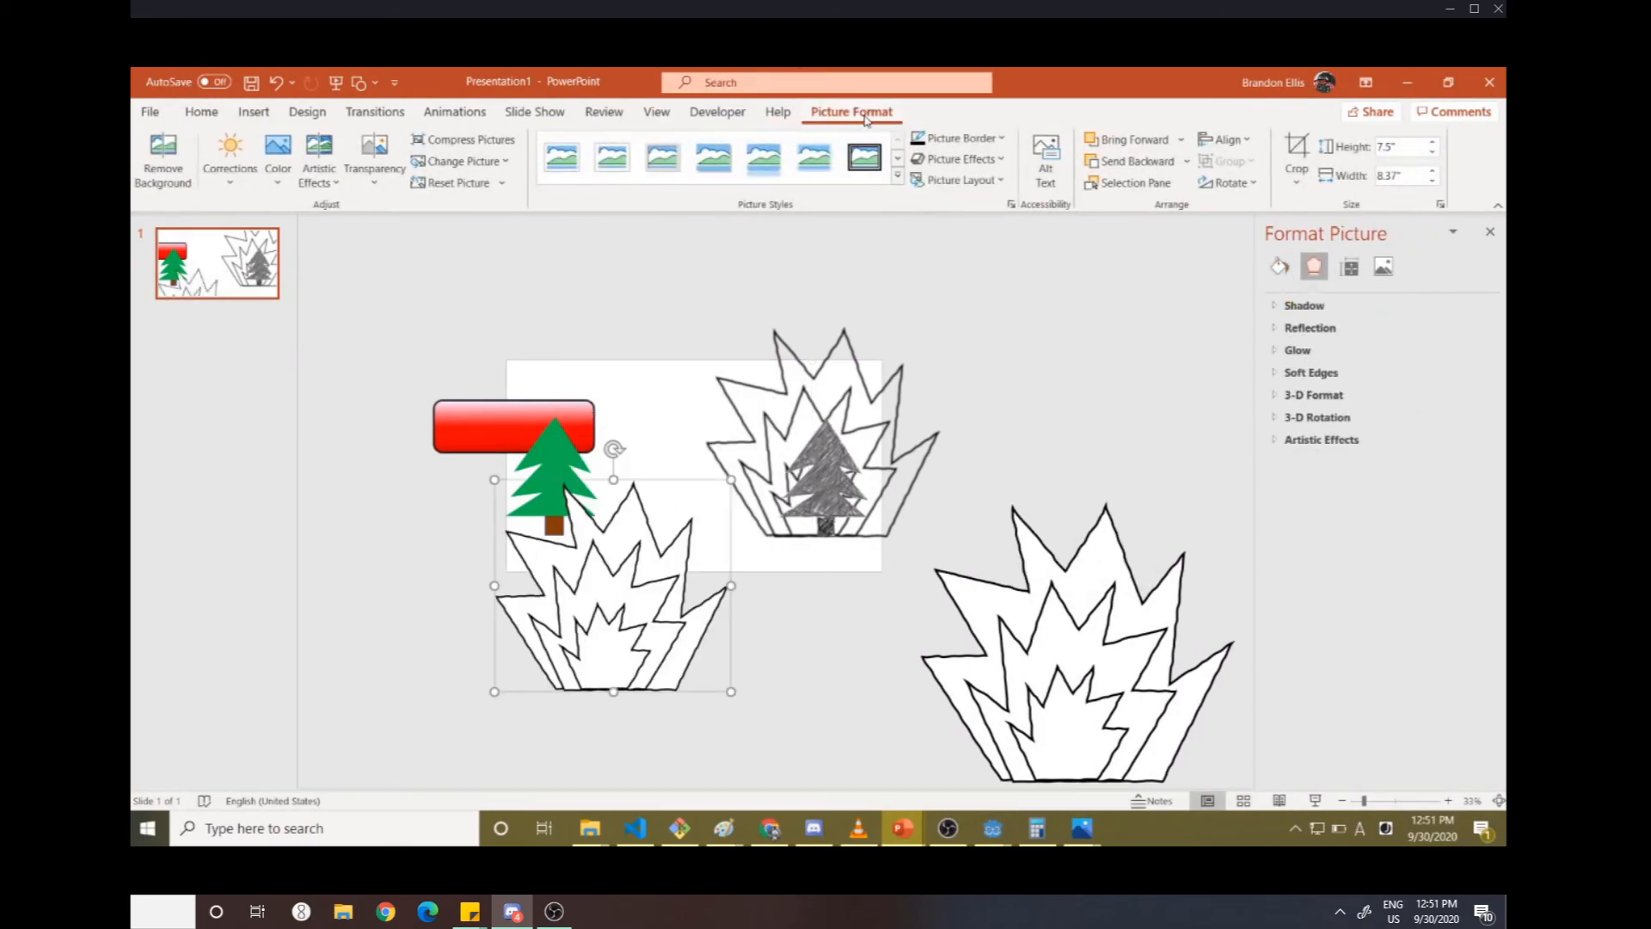
# - Apply a pencil-style artistic effect to the pasted burst picture and deselect it
pyautogui.click(314, 175)
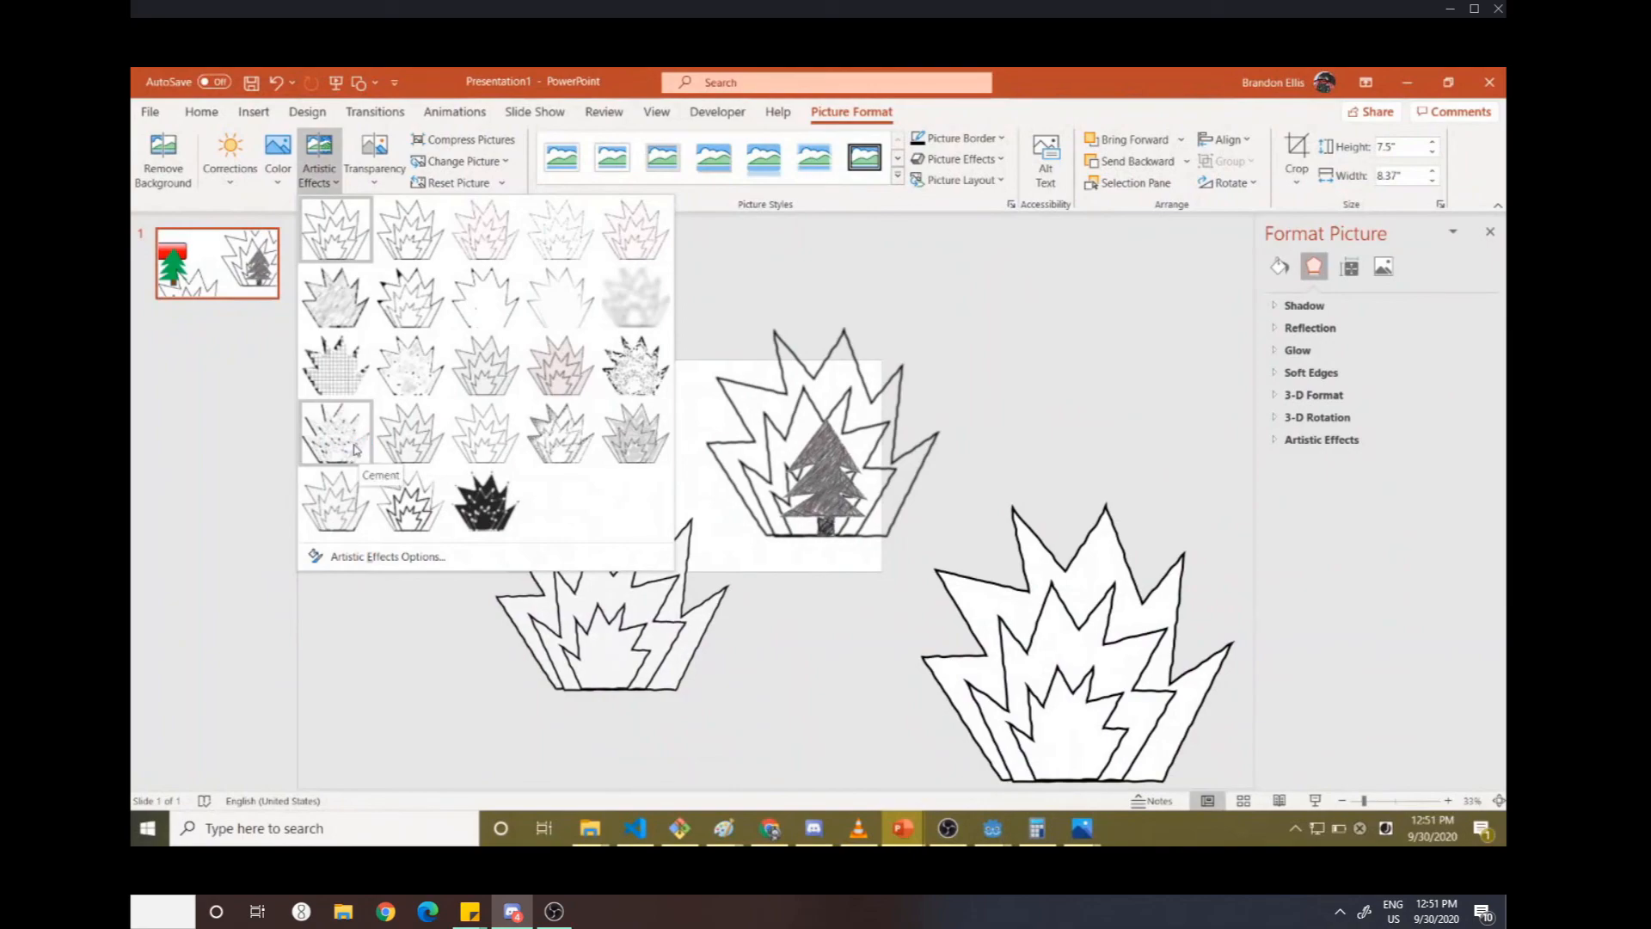
pyautogui.click(496, 232)
pyautogui.click(657, 637)
pyautogui.click(770, 621)
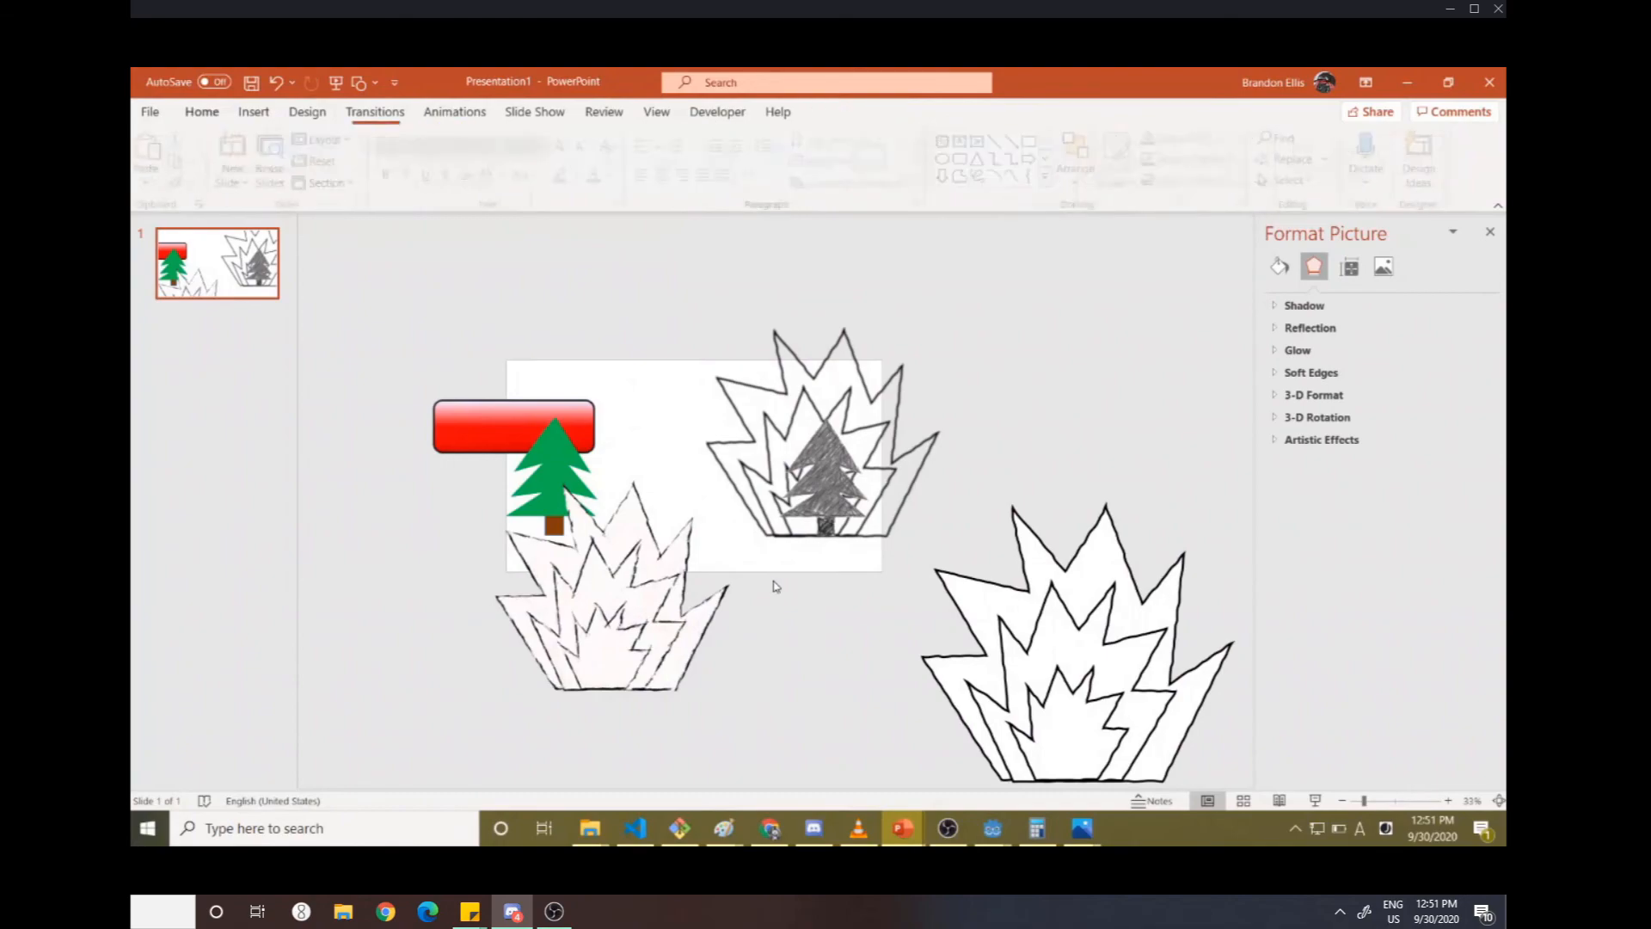
# - Move the gray pencil-shaded tree off the older gray burst and onto the newly sketched burst picture
pyautogui.click(792, 612)
pyautogui.moveTo(817, 478); pyautogui.dragTo(786, 613)
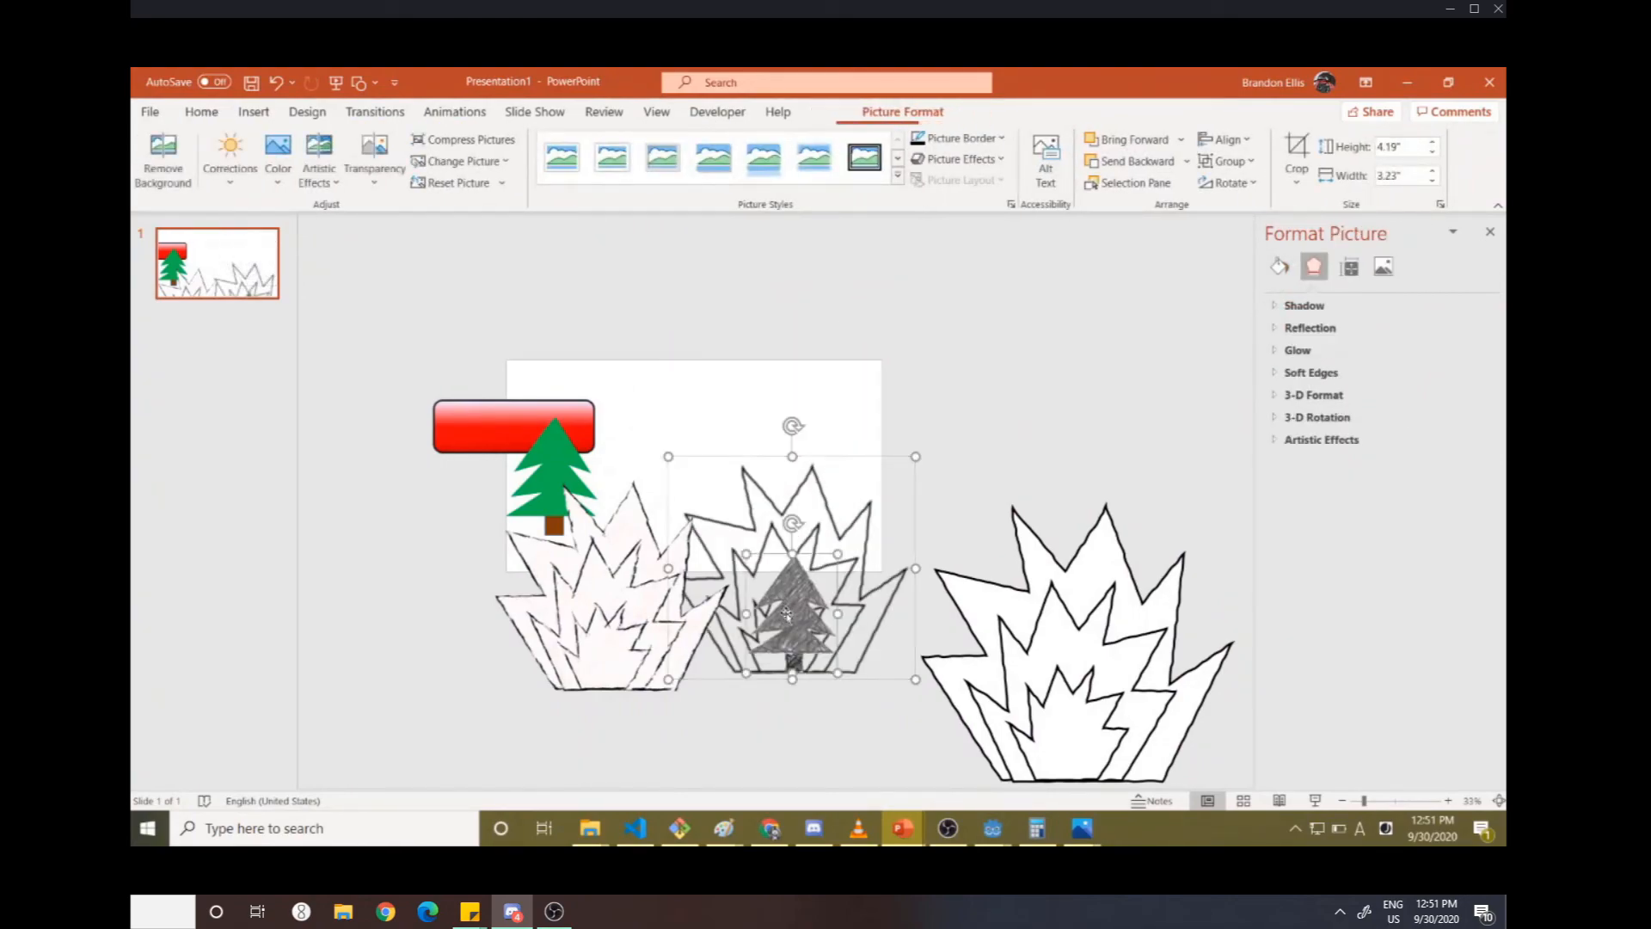
pyautogui.click(755, 723)
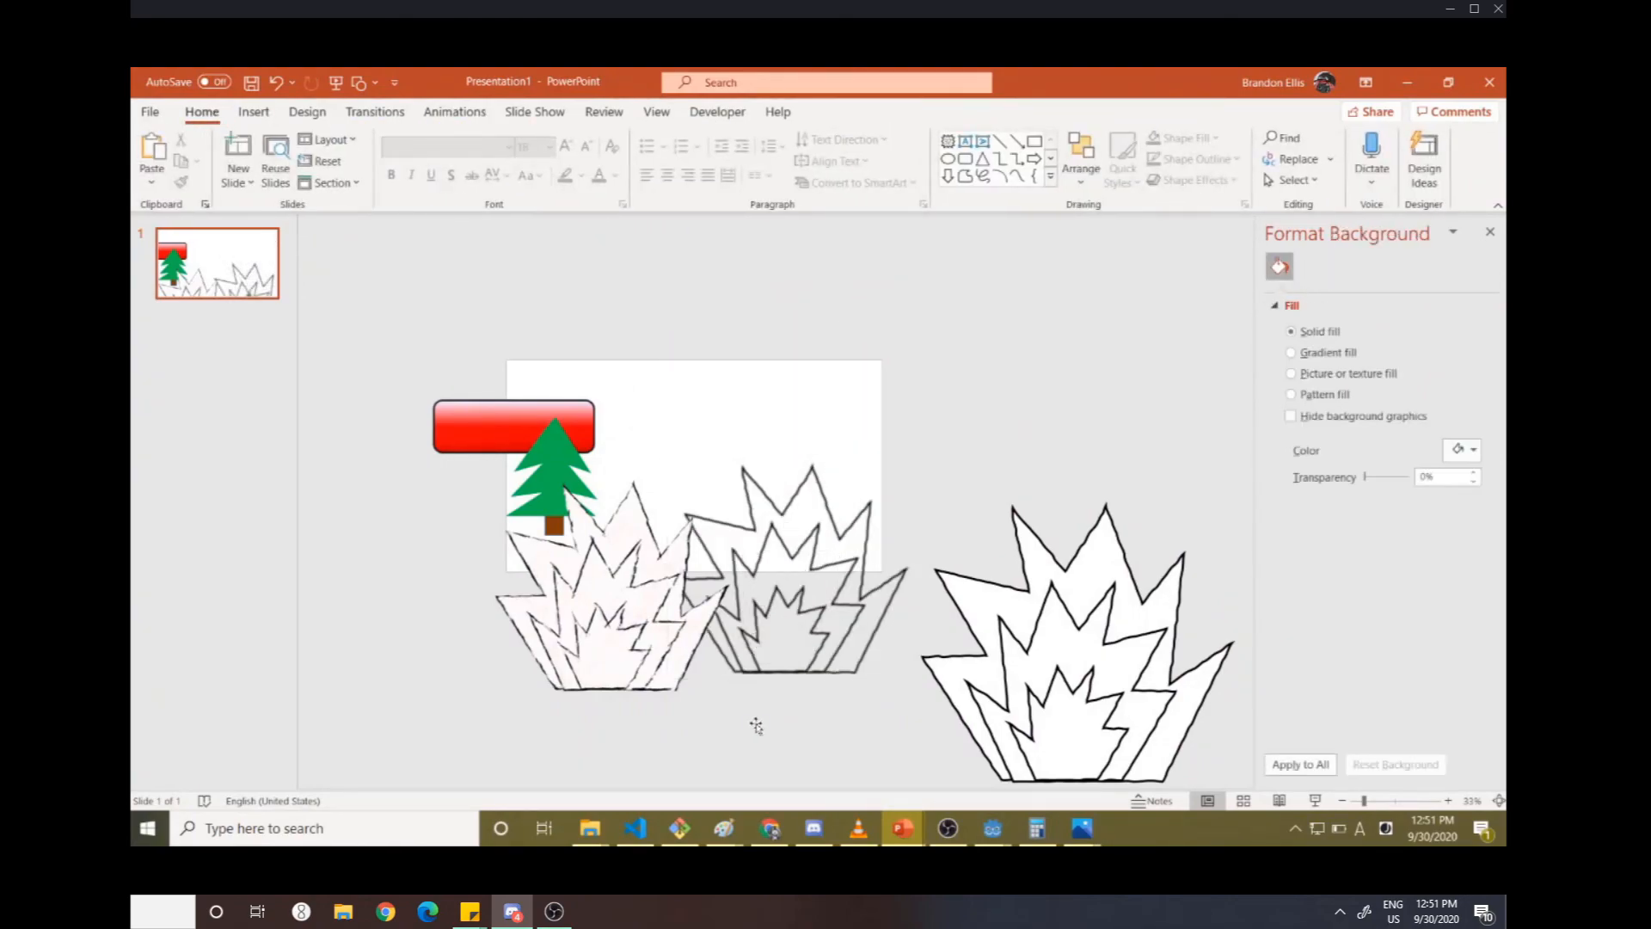
pyautogui.moveTo(792, 616); pyautogui.dragTo(613, 637)
# - Move the empty gray burst aside to the slide's upper right and group the pencil tree with the sketched burst
pyautogui.click(800, 602)
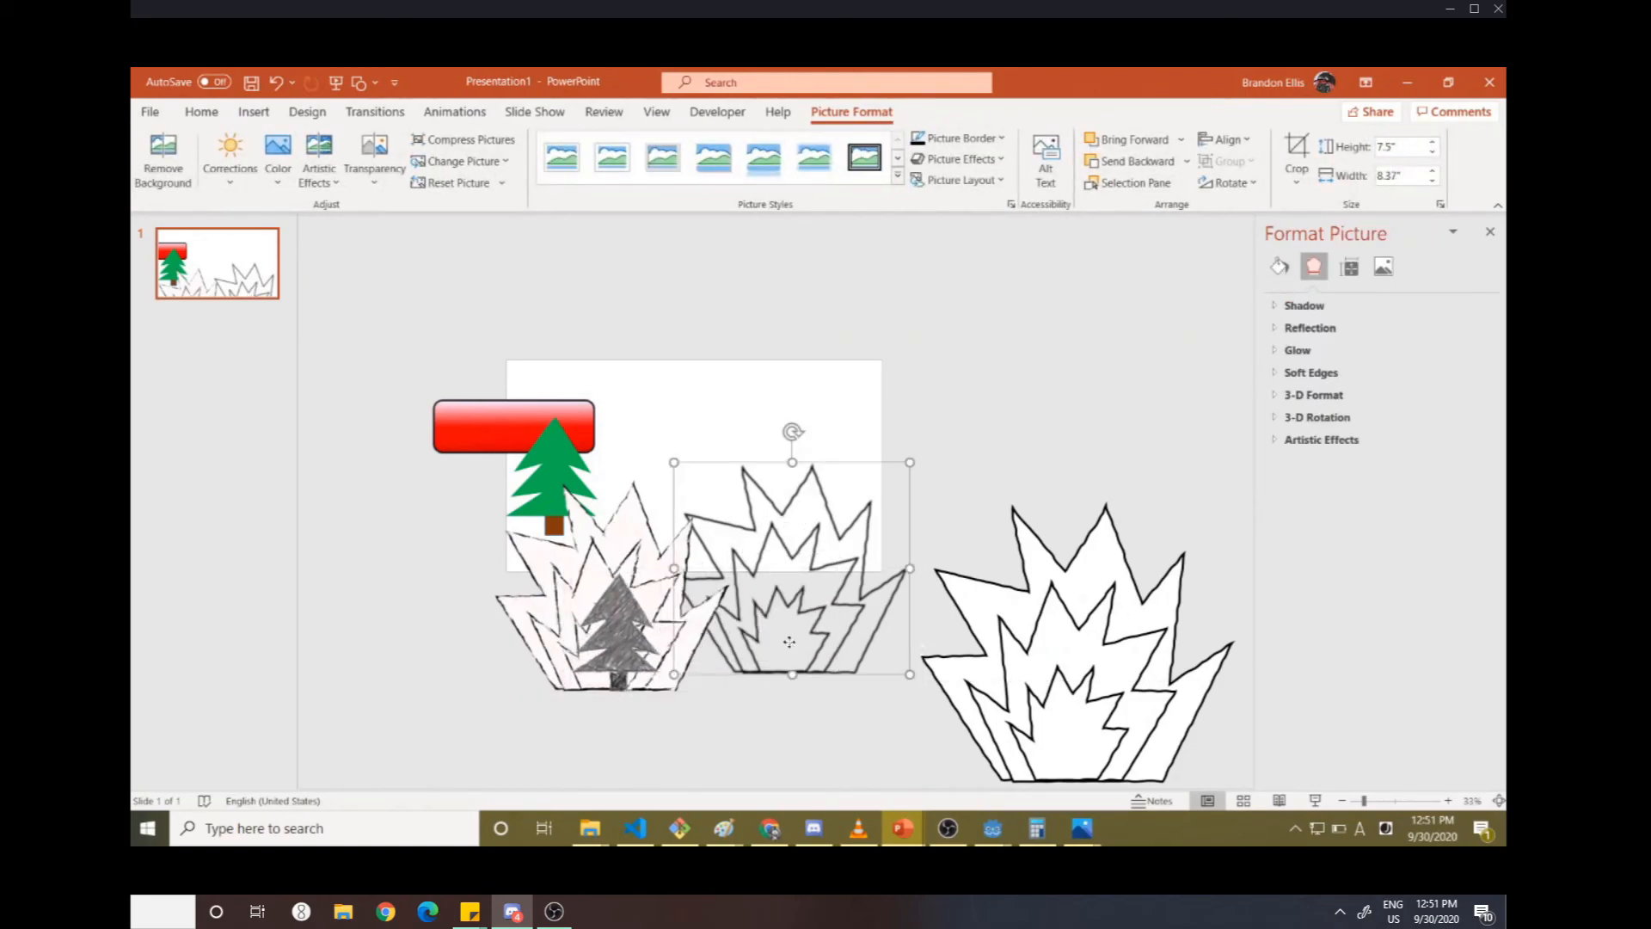
pyautogui.moveTo(799, 602); pyautogui.dragTo(903, 429)
pyautogui.click(786, 733)
pyautogui.moveTo(786, 728); pyautogui.dragTo(324, 497)
pyautogui.hotkey('ctrl', 'g')
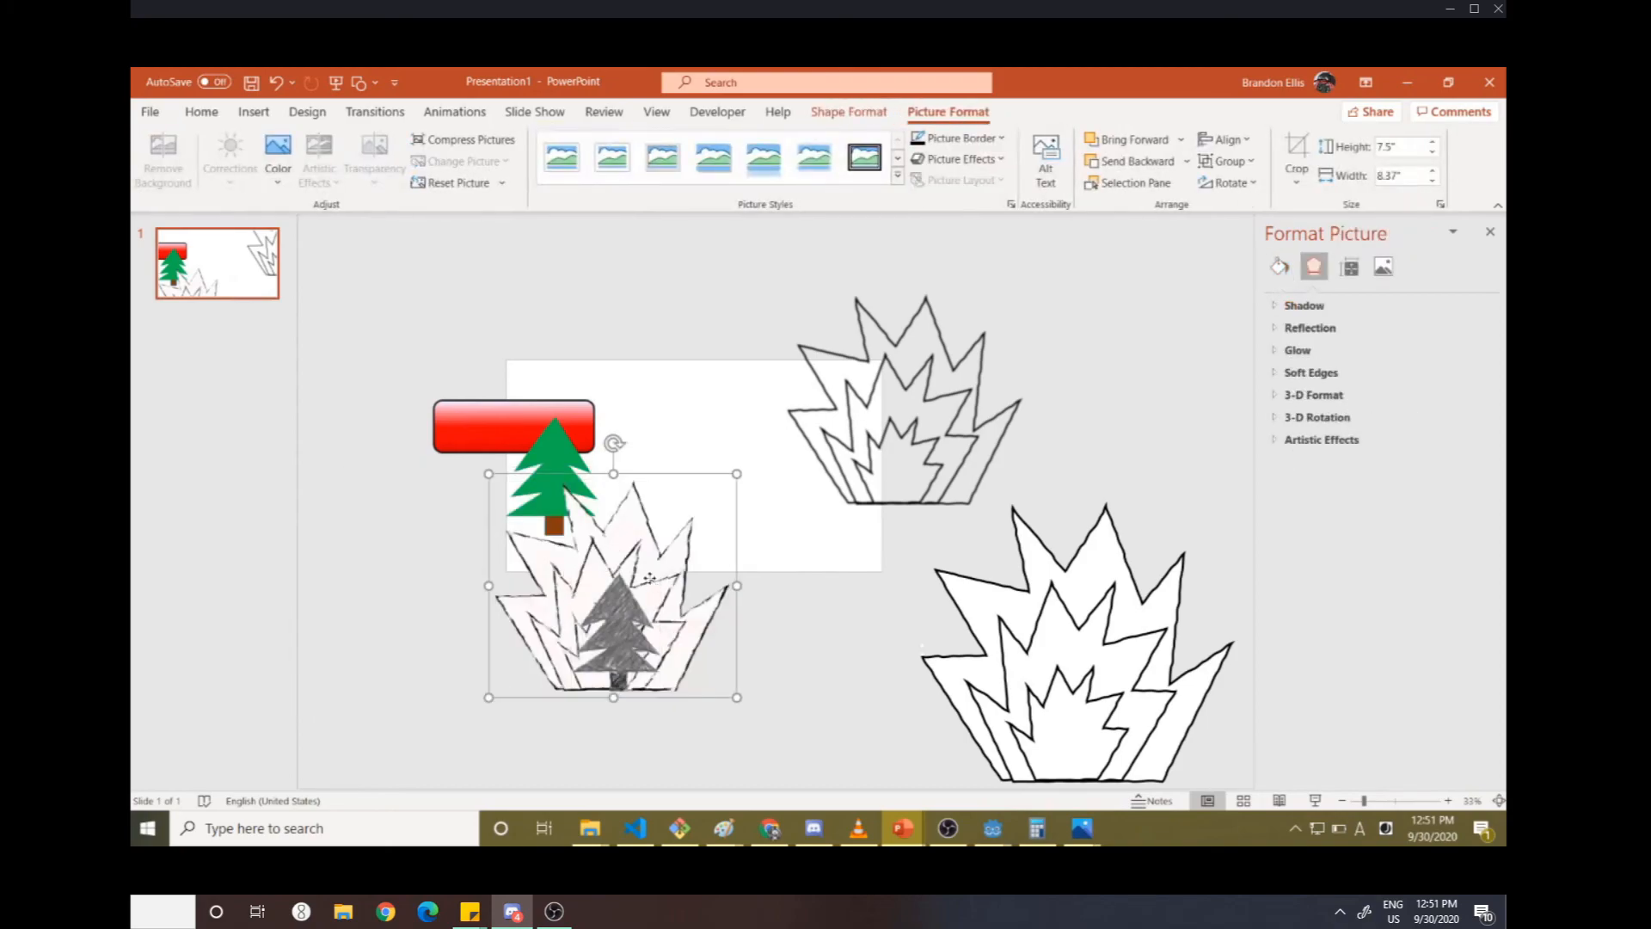
# - Start saving the grouped tree and burst as a PNG picture, with the Downloads folder as its destination
pyautogui.rightClick(654, 584)
pyautogui.click(722, 457)
pyautogui.scroll(6, 227, 246)
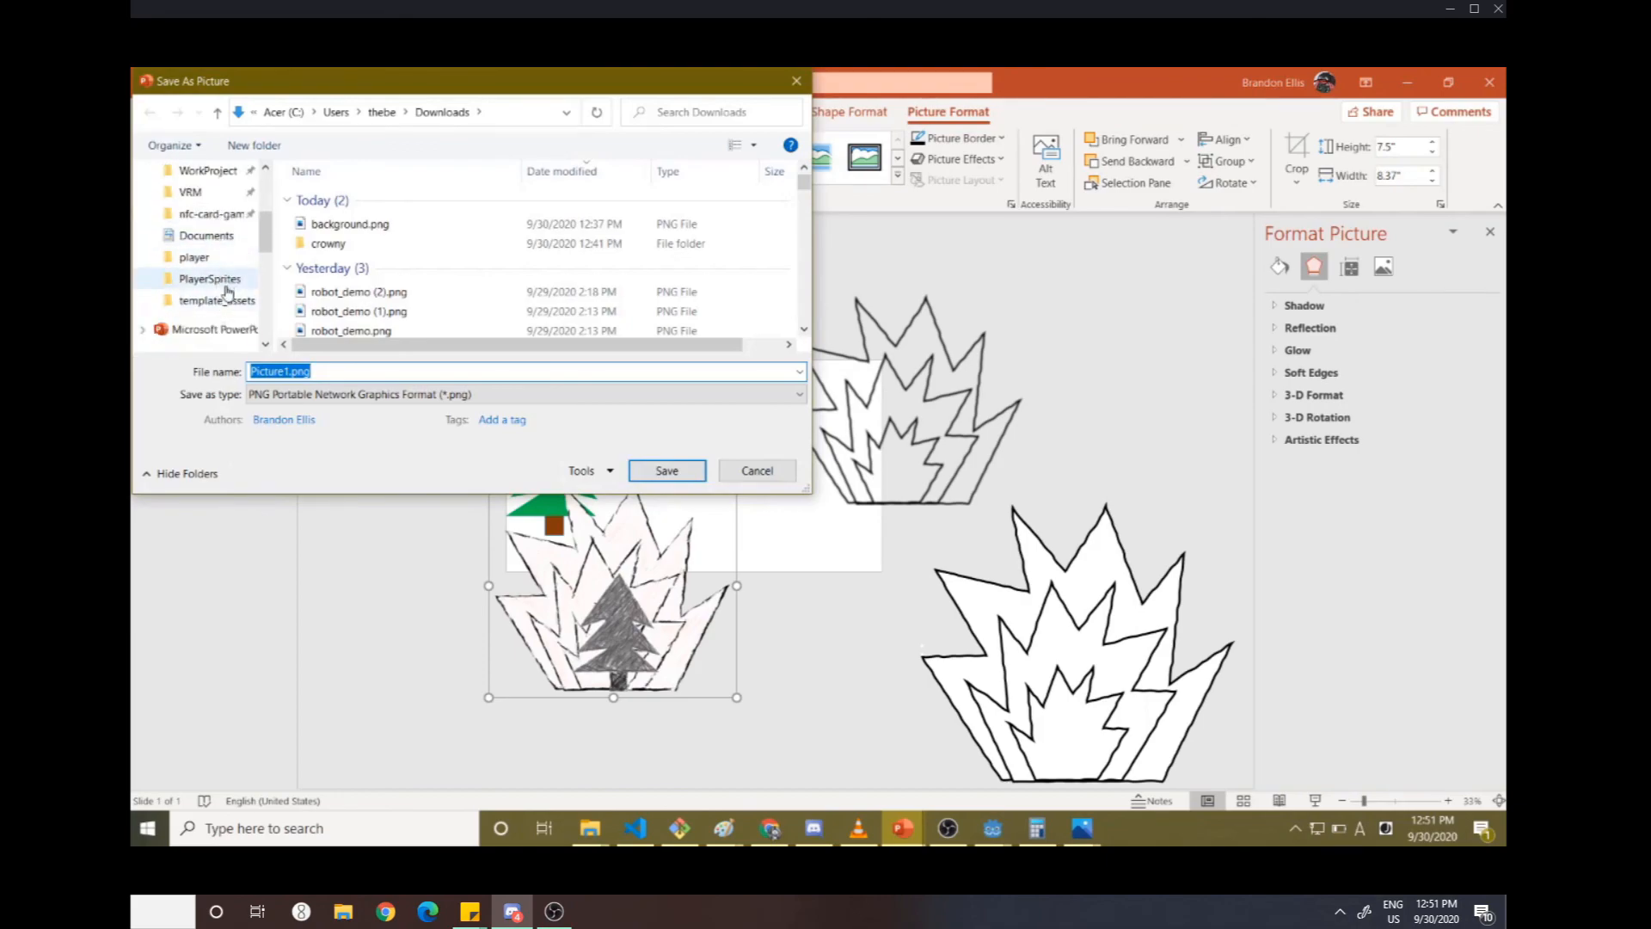
pyautogui.click(219, 286)
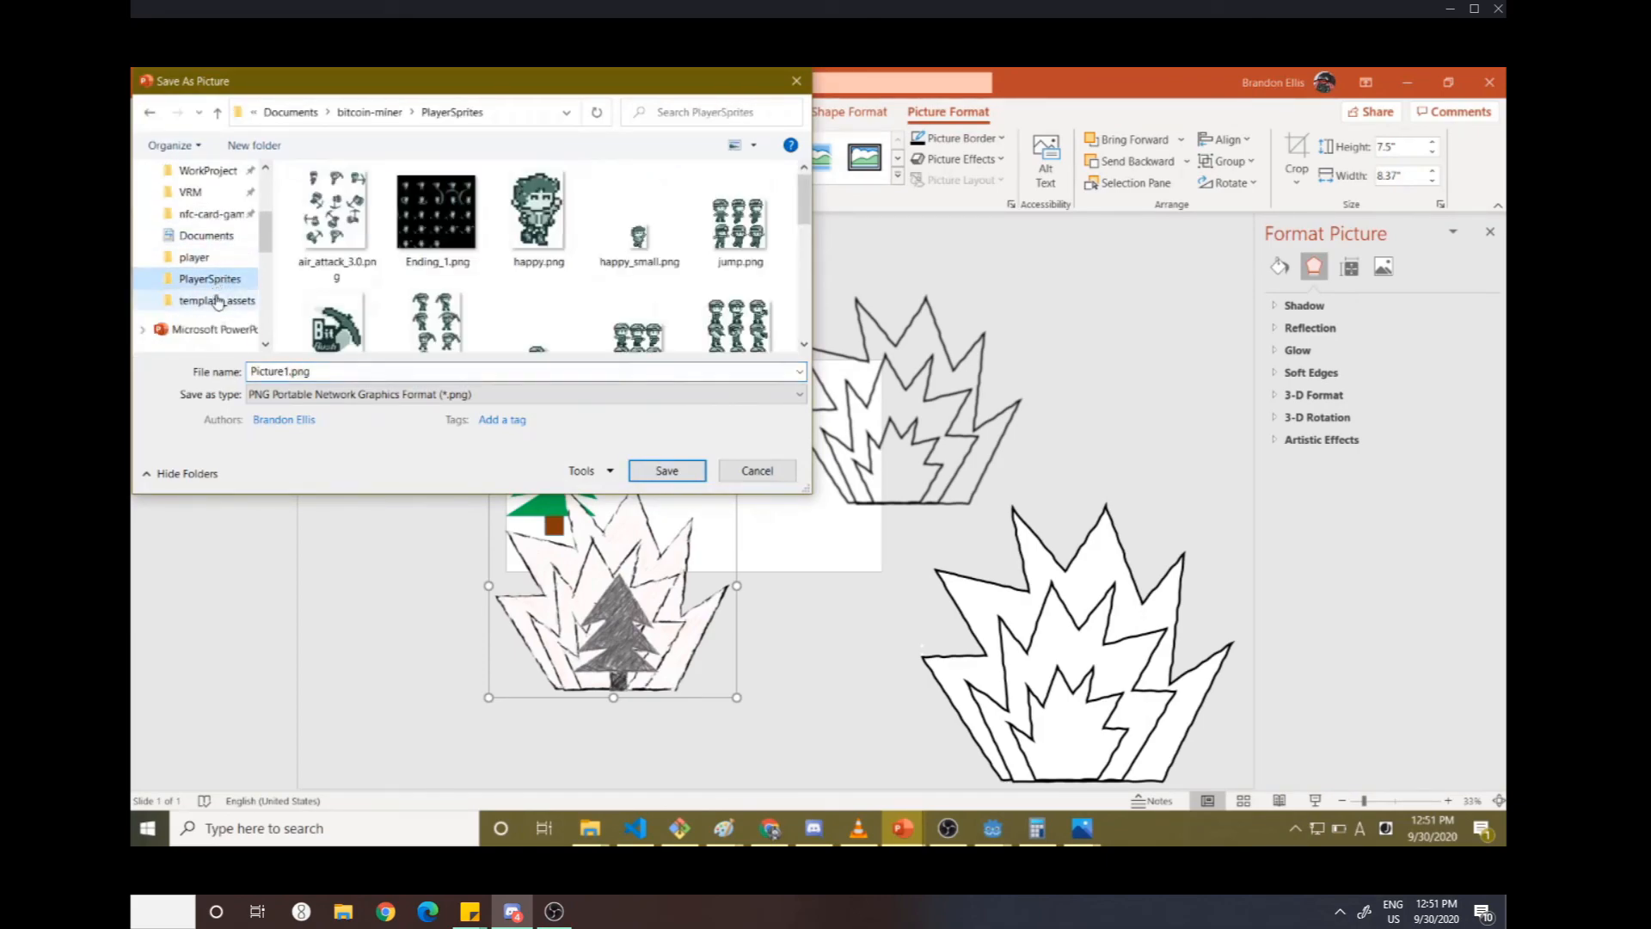
pyautogui.click(215, 300)
pyautogui.scroll(3, 207, 281)
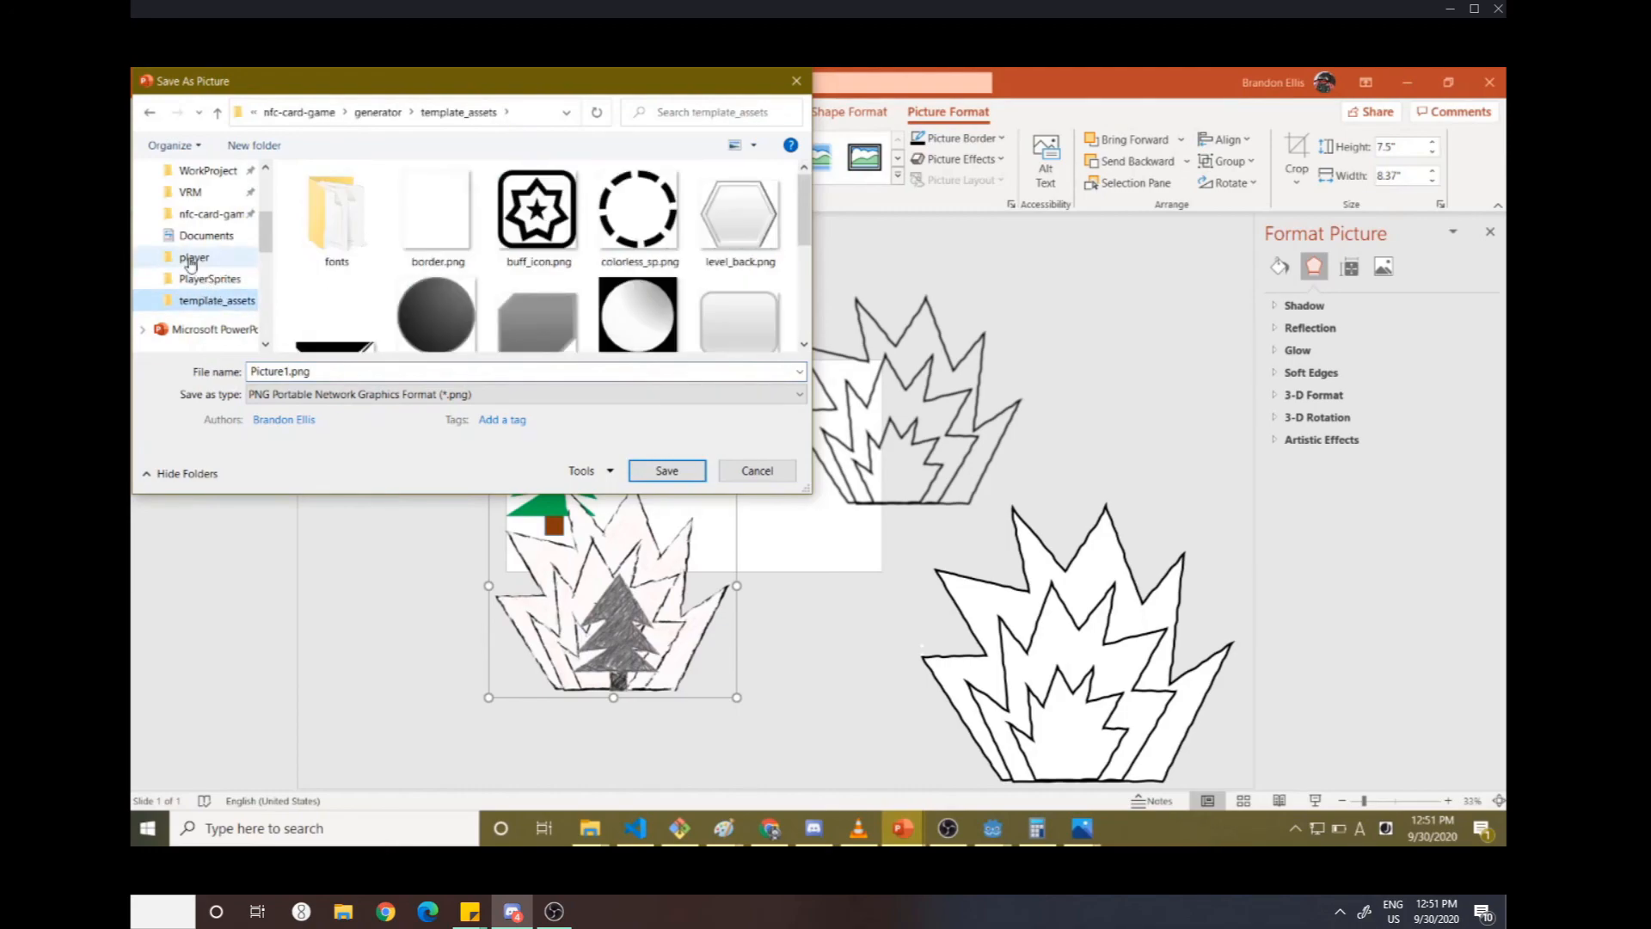
pyautogui.click(206, 228)
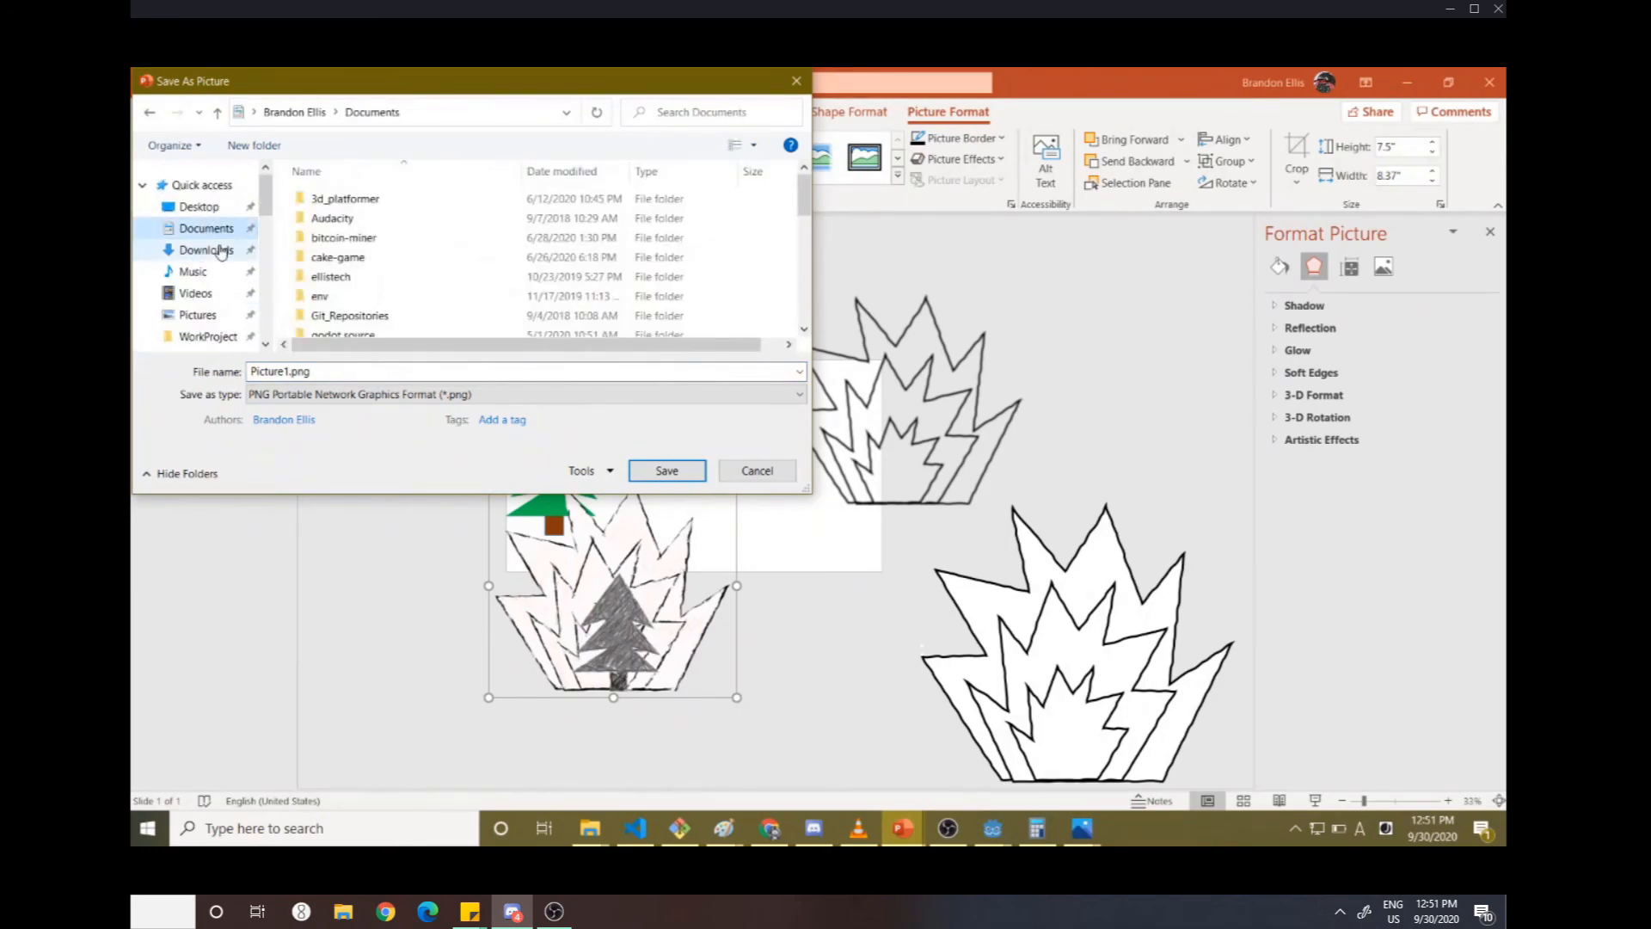
pyautogui.click(206, 250)
# - Try to save the picture as Picture1.png and as Picture2.png, declining to replace the existing files
pyautogui.click(666, 471)
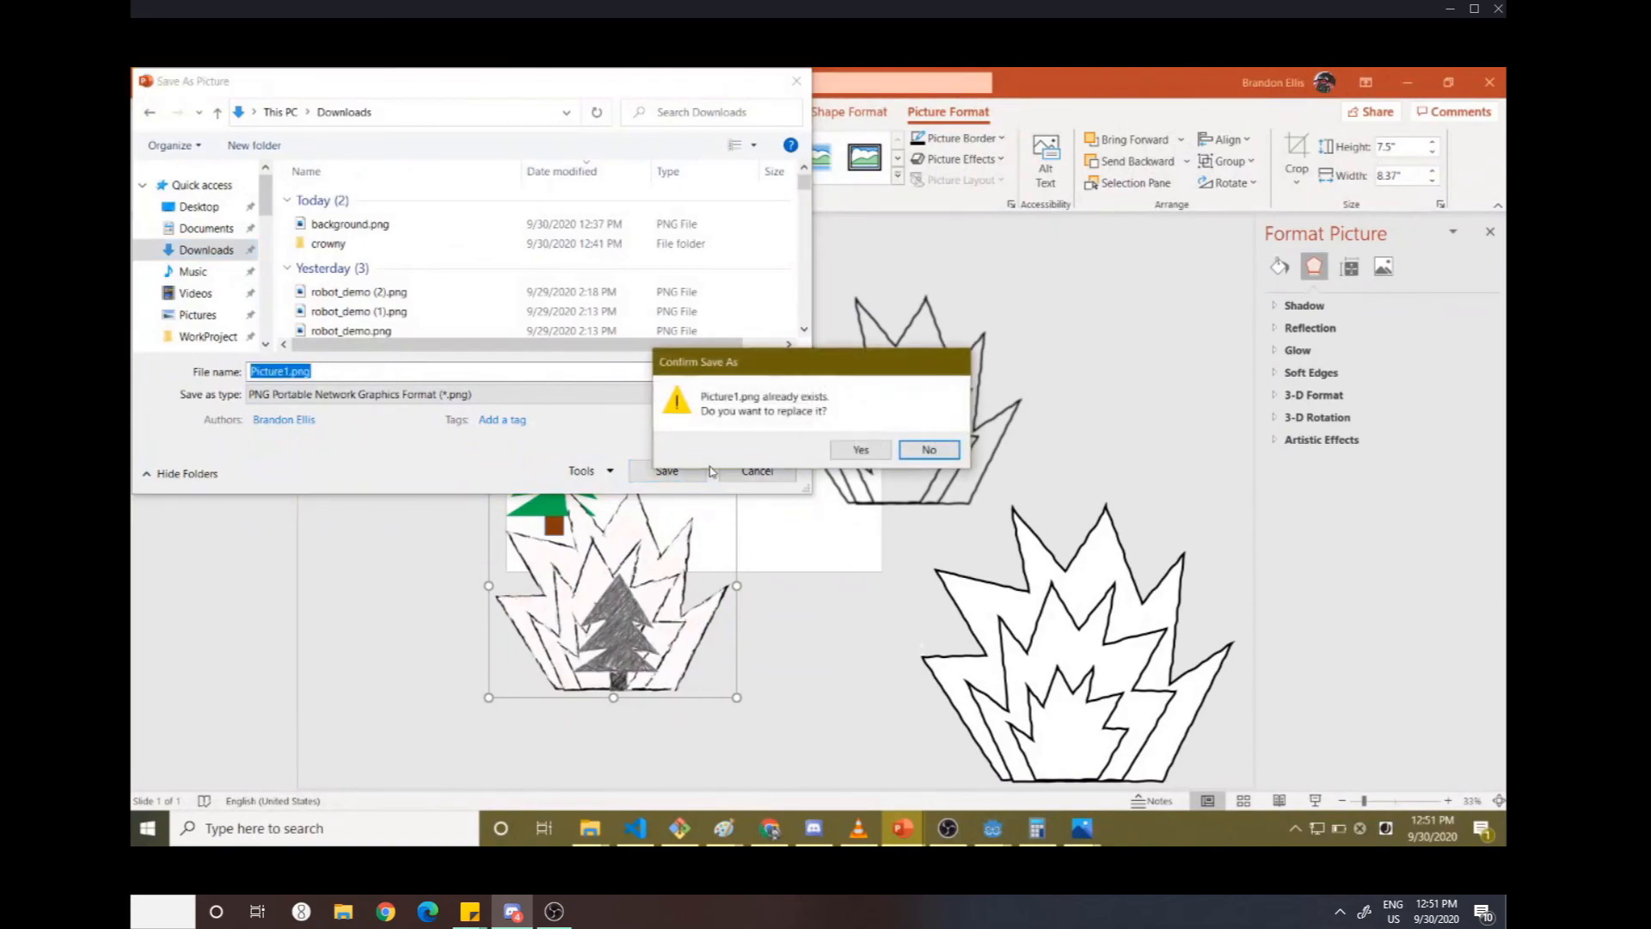
pyautogui.click(932, 447)
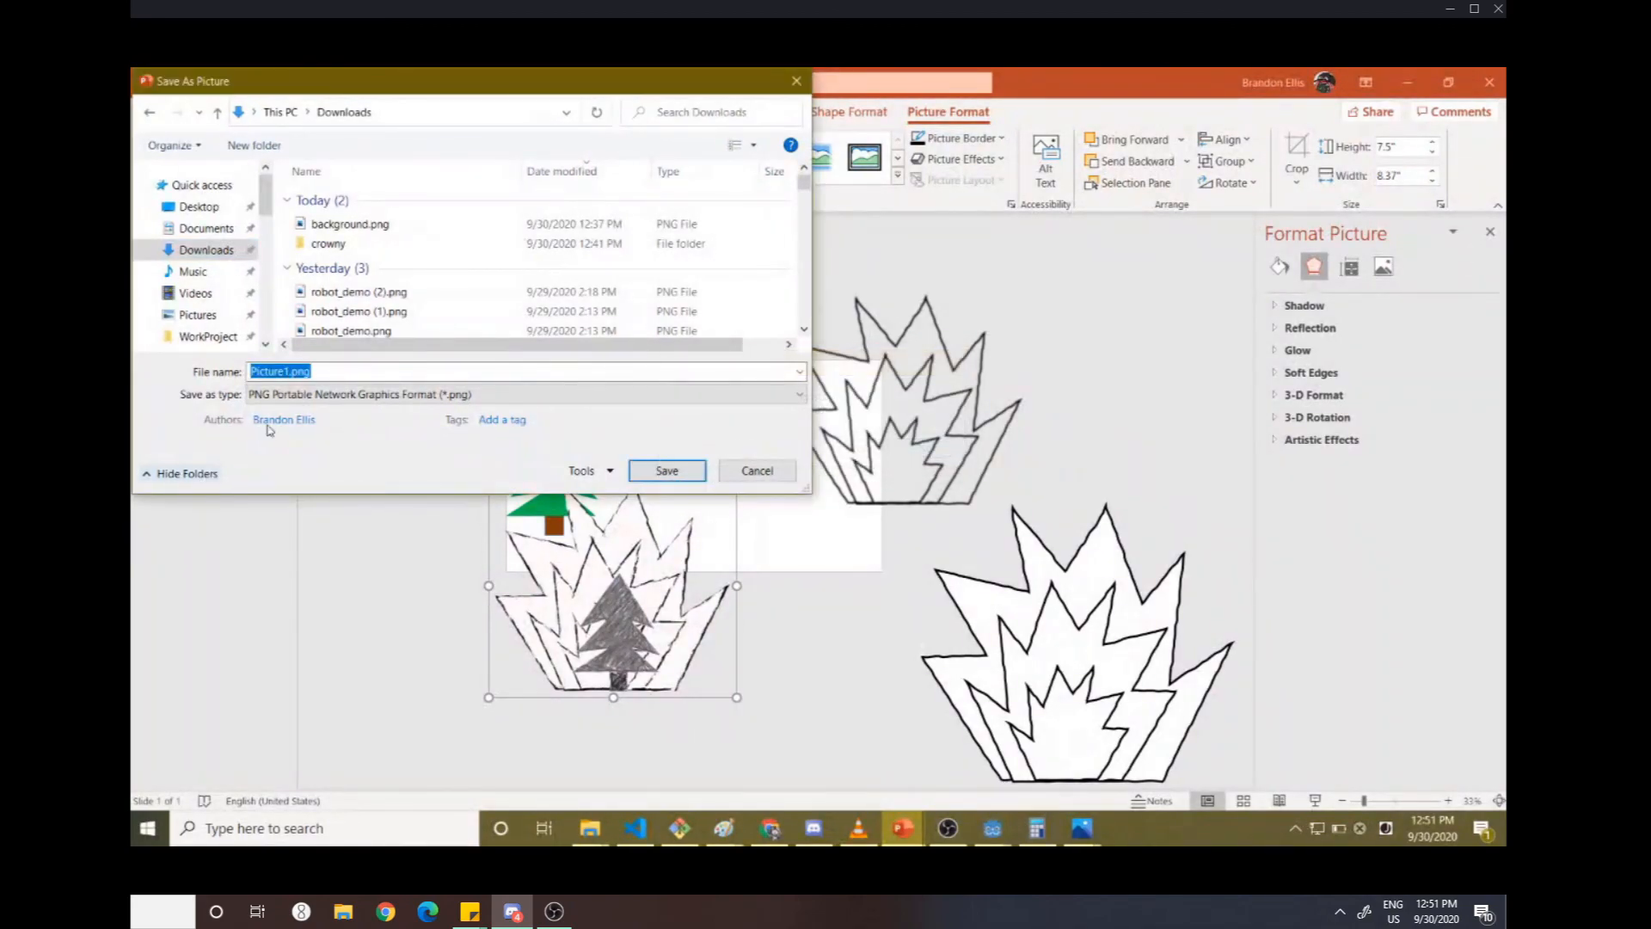
pyautogui.click(283, 397)
pyautogui.click(284, 397)
pyautogui.click(289, 371)
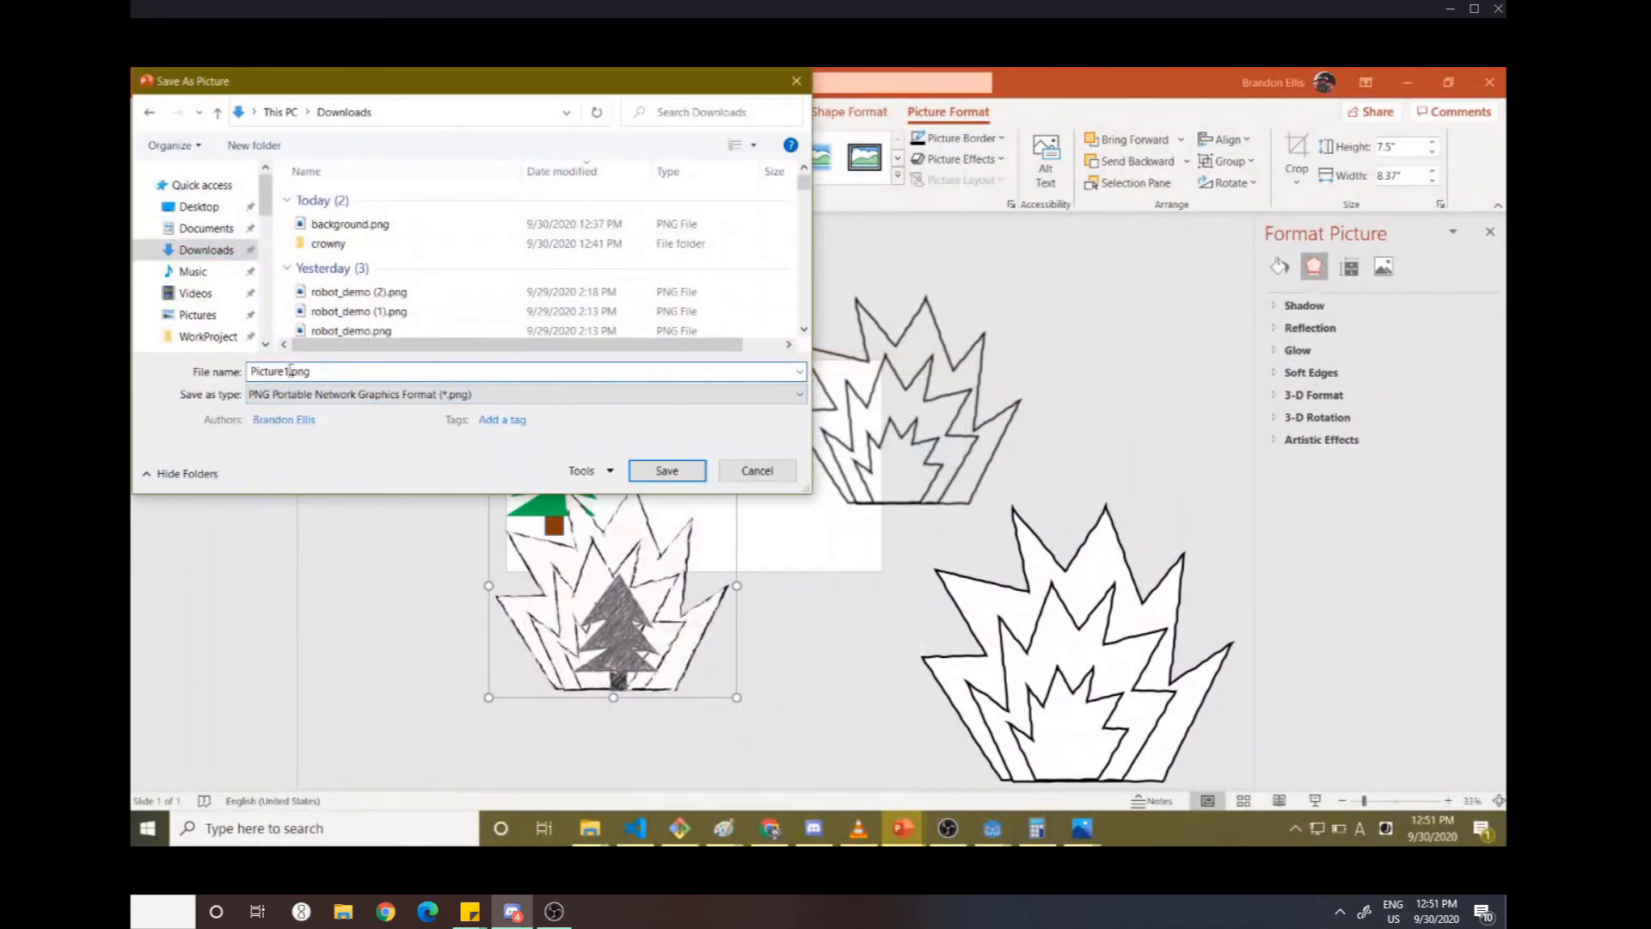
pyautogui.press('BackSpace')
pyautogui.write('2')
pyautogui.press('Return')
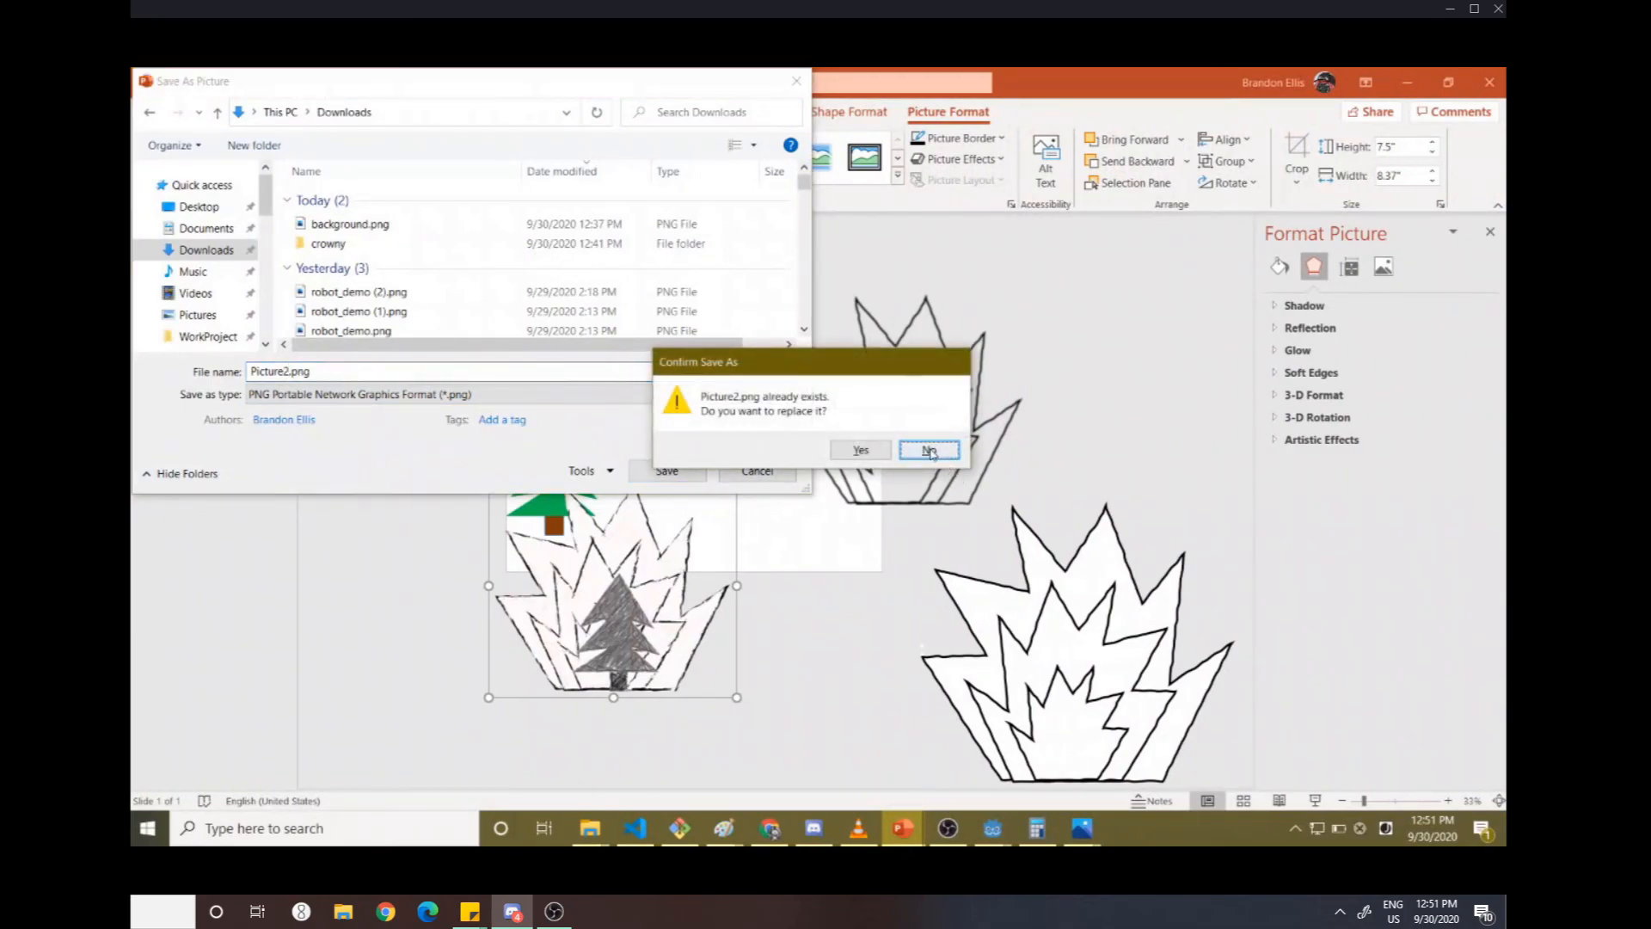
pyautogui.click(928, 450)
# - Save the grouped picture in Downloads under the file name "asdfasdfklsdlkgoiajgpejrpga"
pyautogui.moveTo(298, 371); pyautogui.dragTo(251, 371)
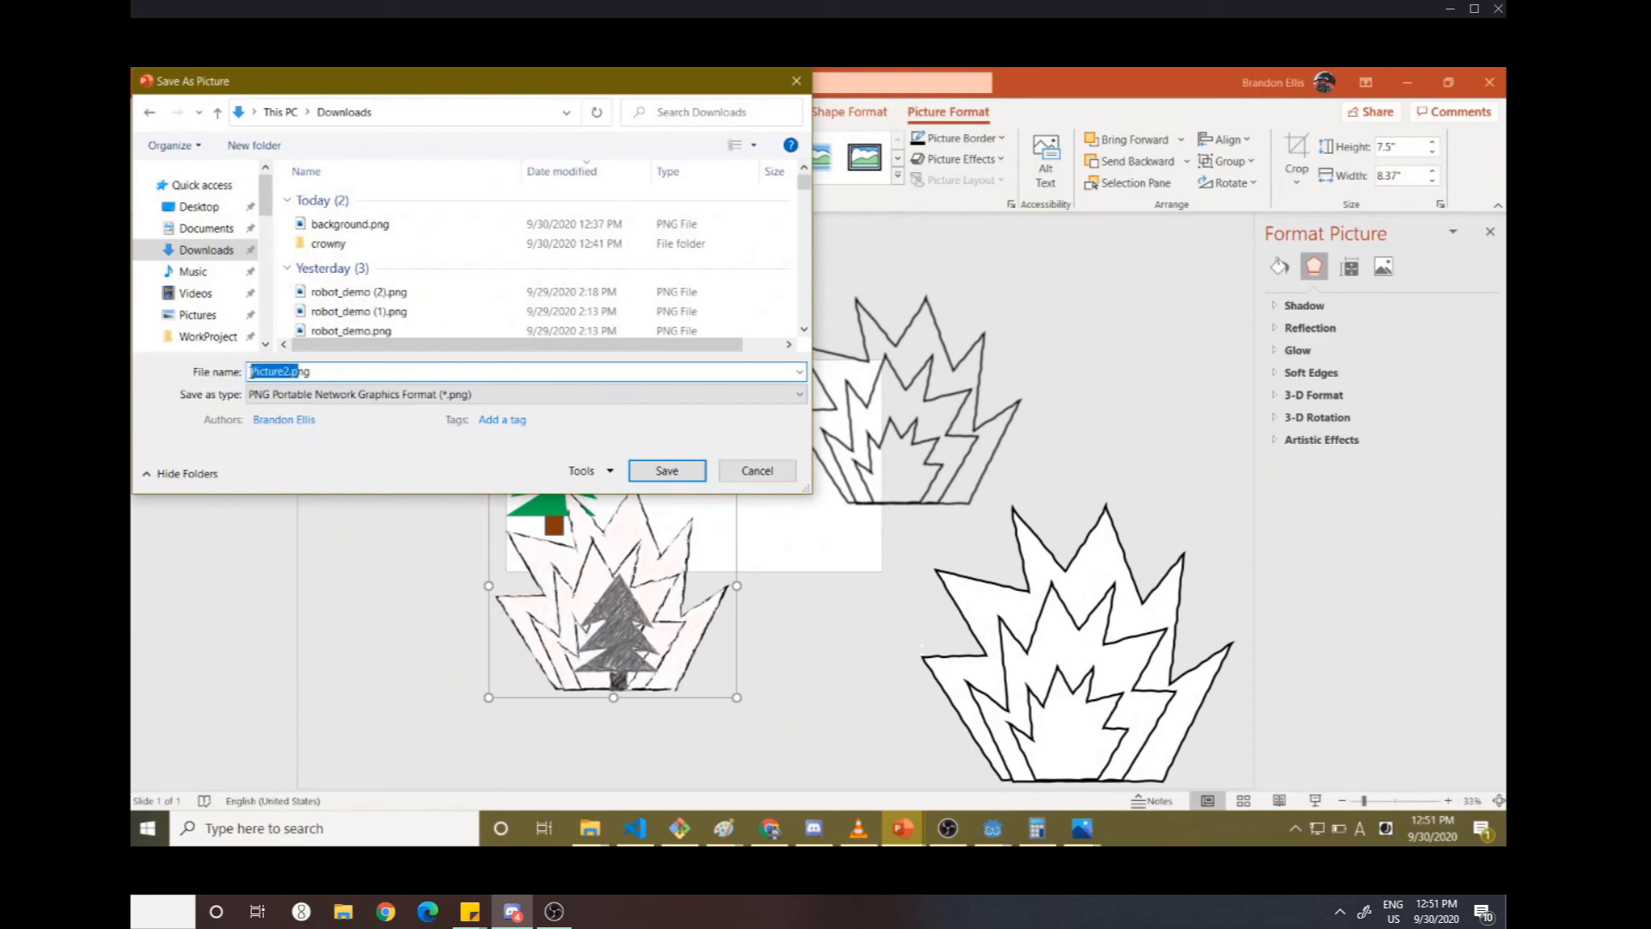
pyautogui.write('asdfasdfklsdlkgoiajgpejrpga')
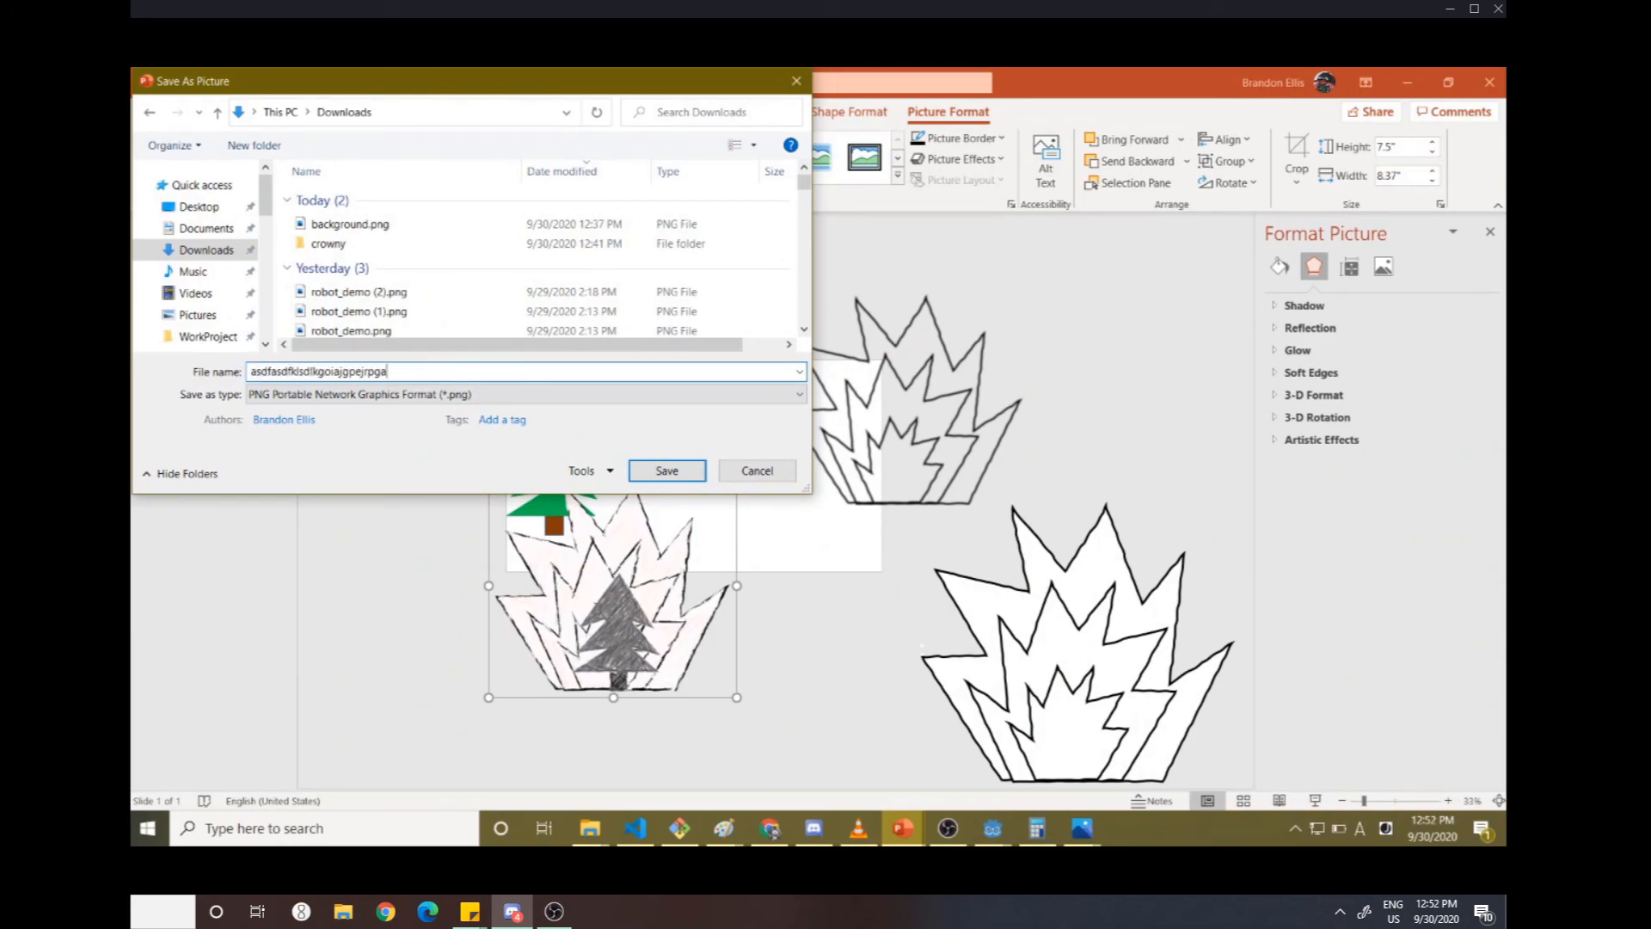
pyautogui.press('Return')
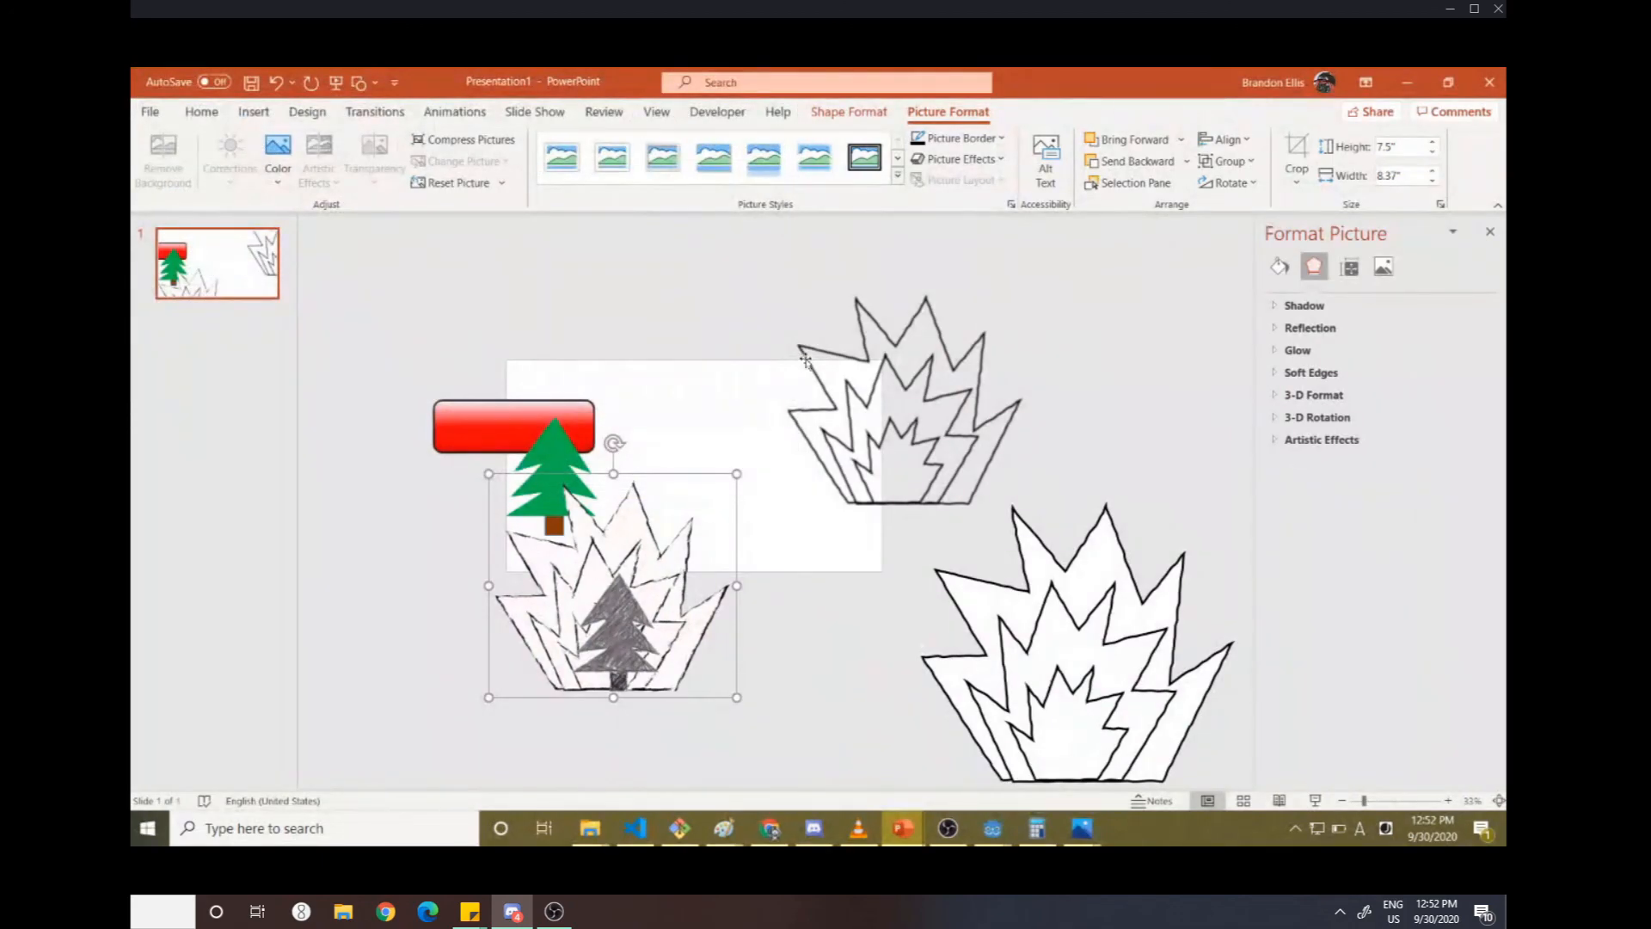
# - Enlarge the tree and burst group from its upper right corner to about 14.11 by 14.31 inches
pyautogui.moveTo(736, 473); pyautogui.dragTo(904, 286)
pyautogui.click(965, 584)
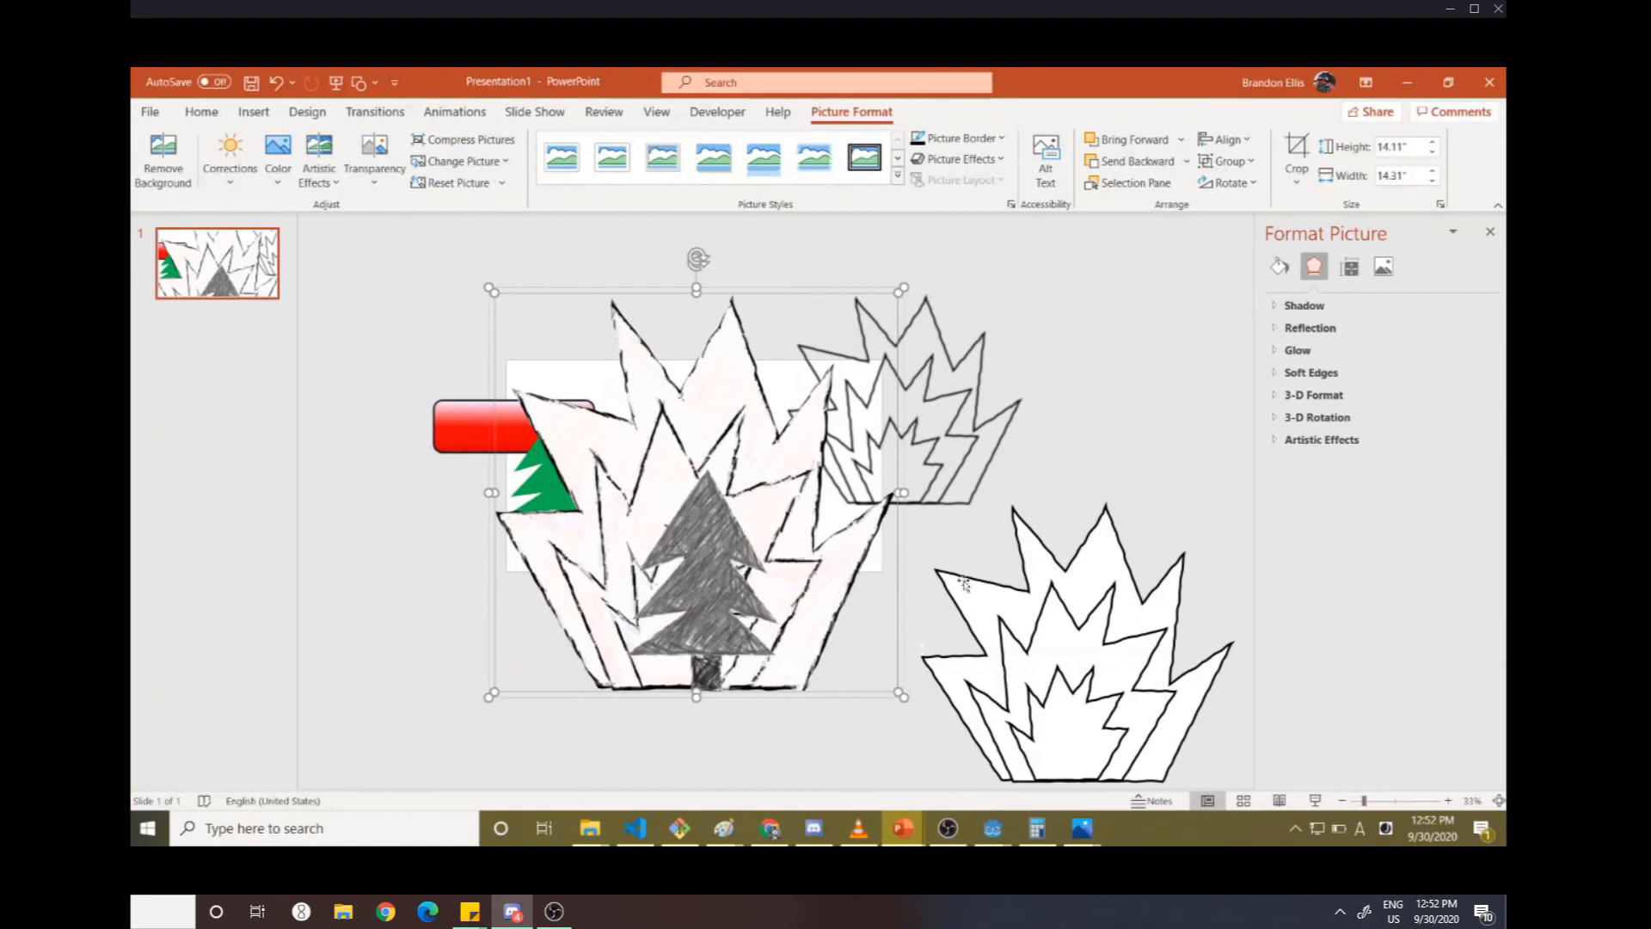
# - Move the enlarged tree and burst group up and slightly left over the slide
pyautogui.click(692, 621)
pyautogui.moveTo(691, 621); pyautogui.dragTo(664, 540)
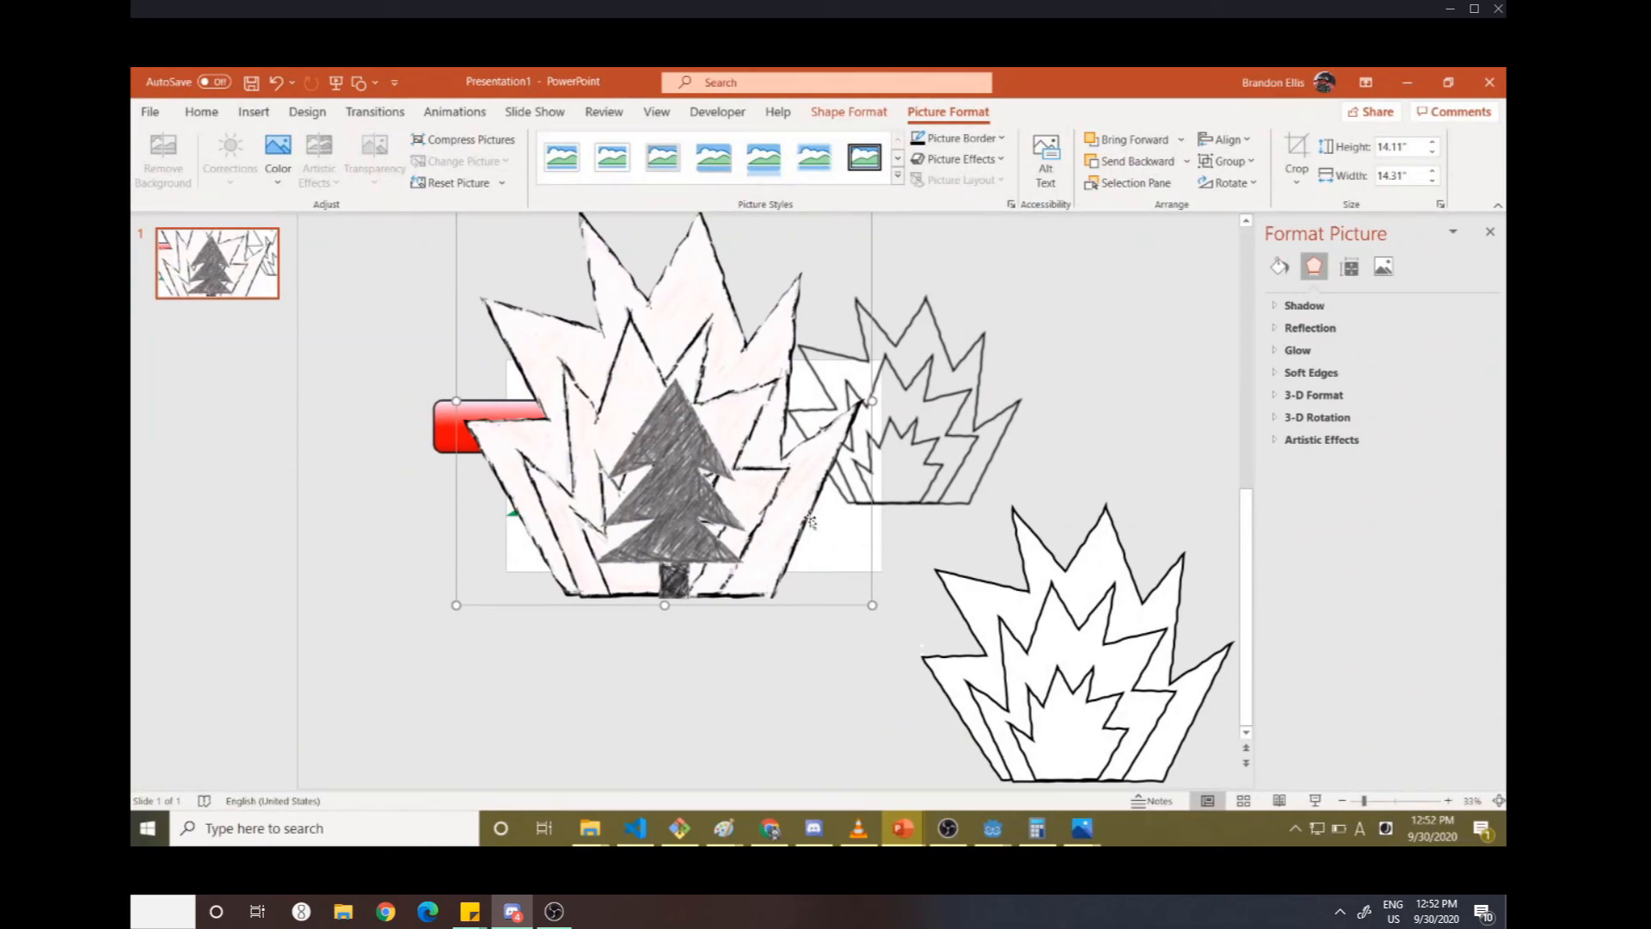
# - Switch to Godot and add a TextureRect node as a child of the Control node
pyautogui.moveTo(895, 839)
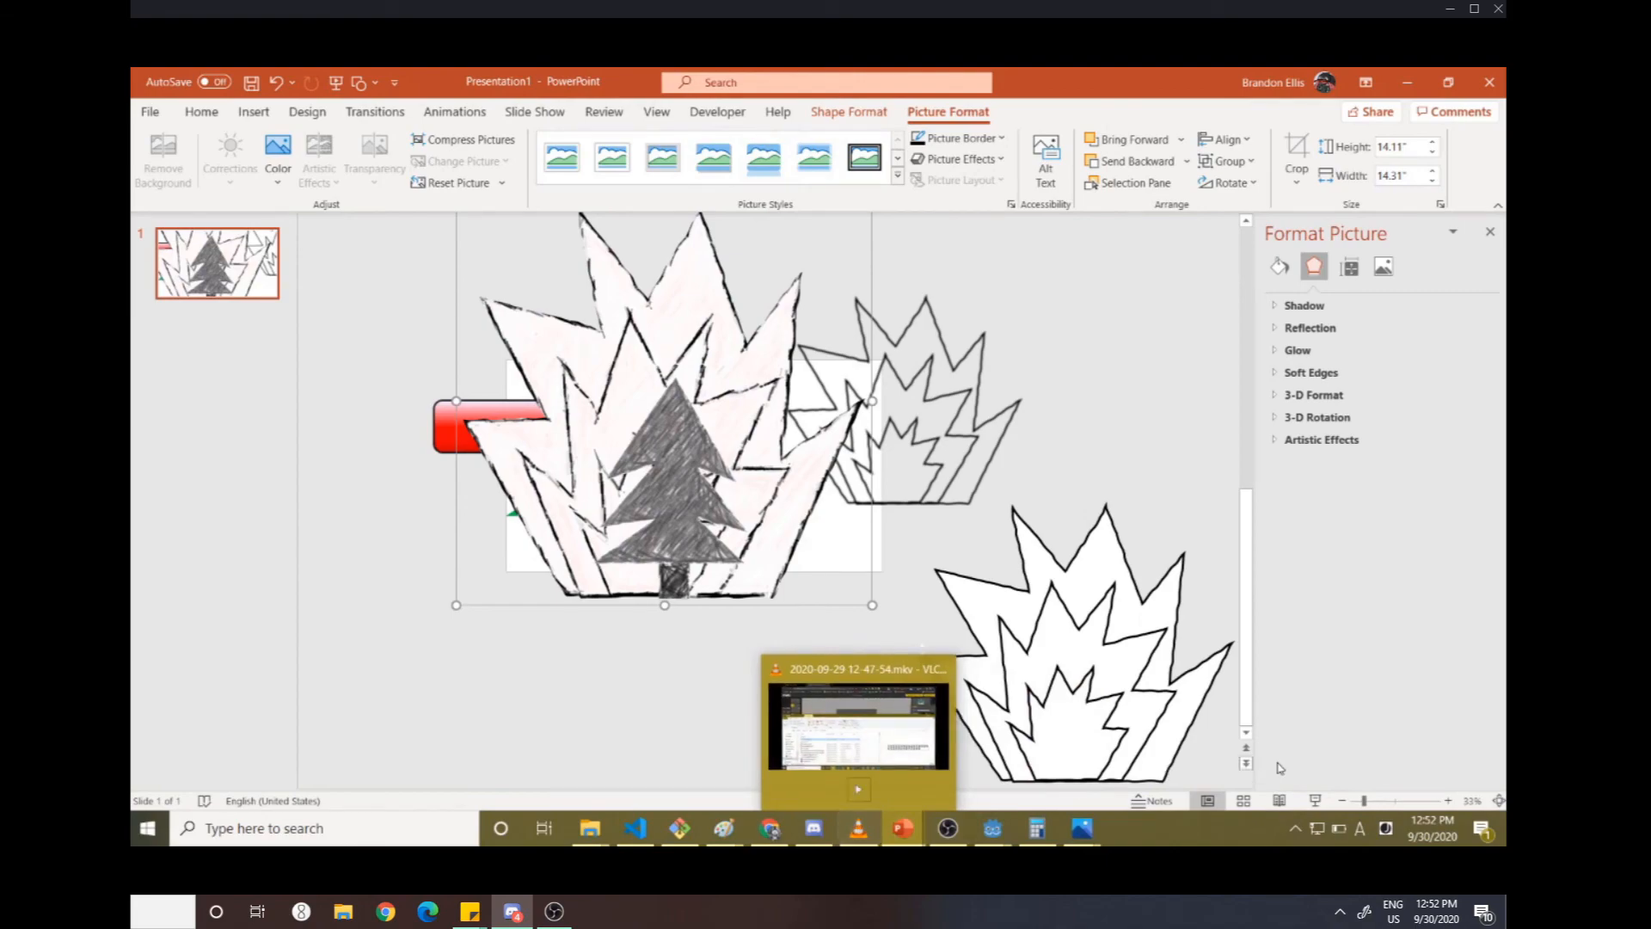
pyautogui.moveTo(993, 828)
pyautogui.click(1087, 744)
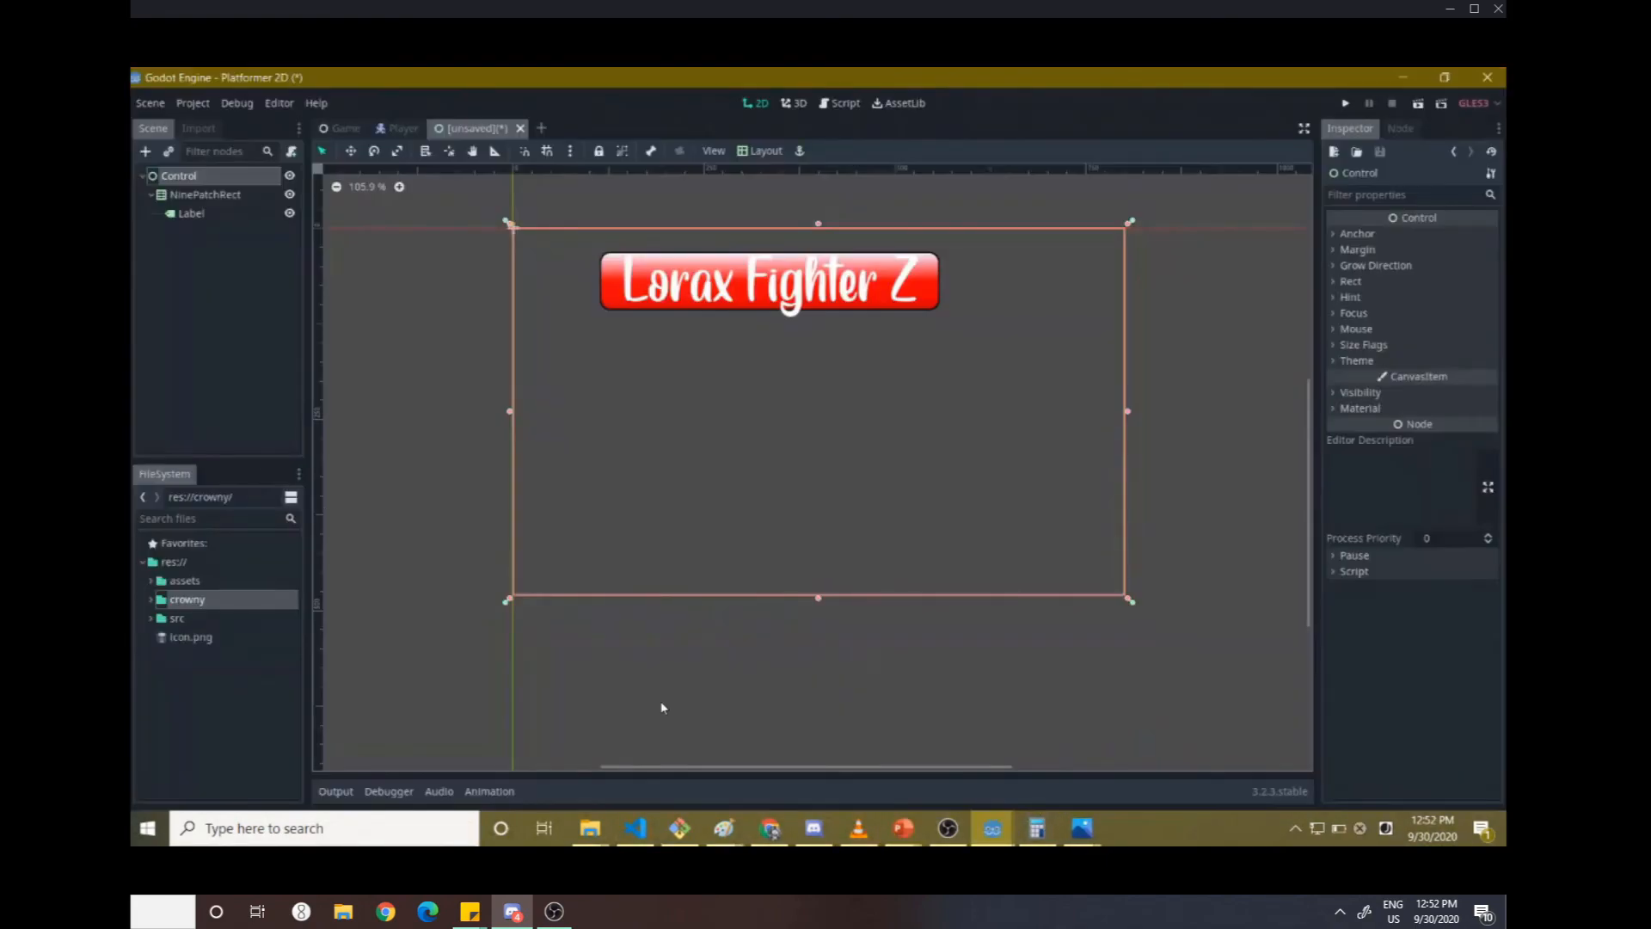
pyautogui.click(662, 707)
pyautogui.hotkey('ctrl', 'a')
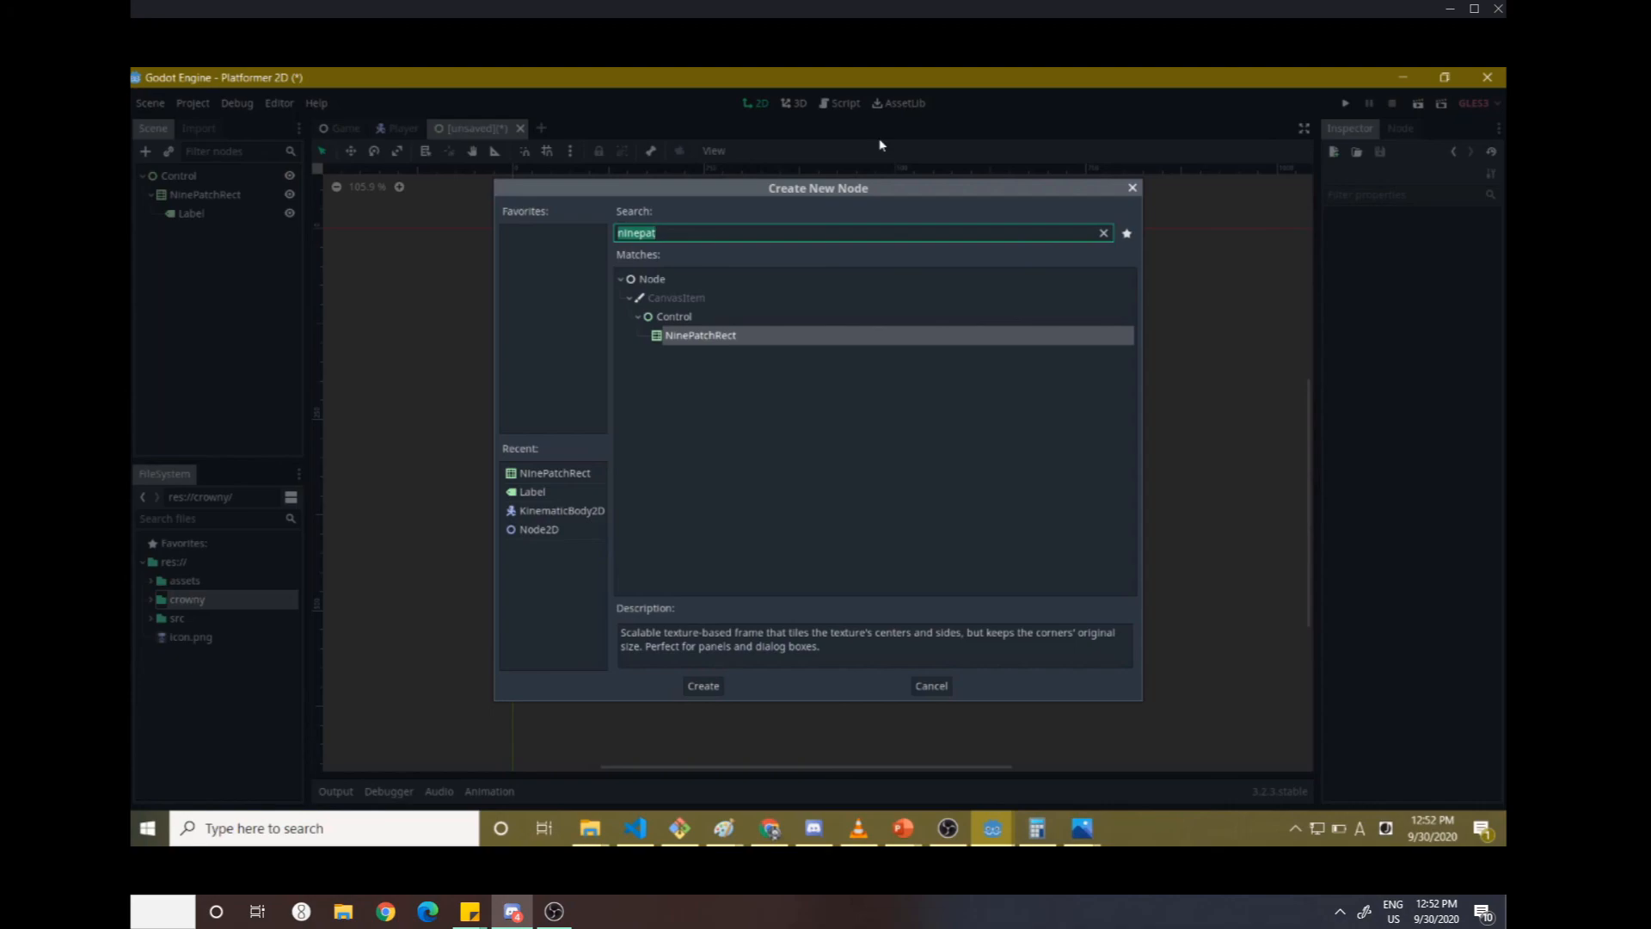
pyautogui.write('textur')
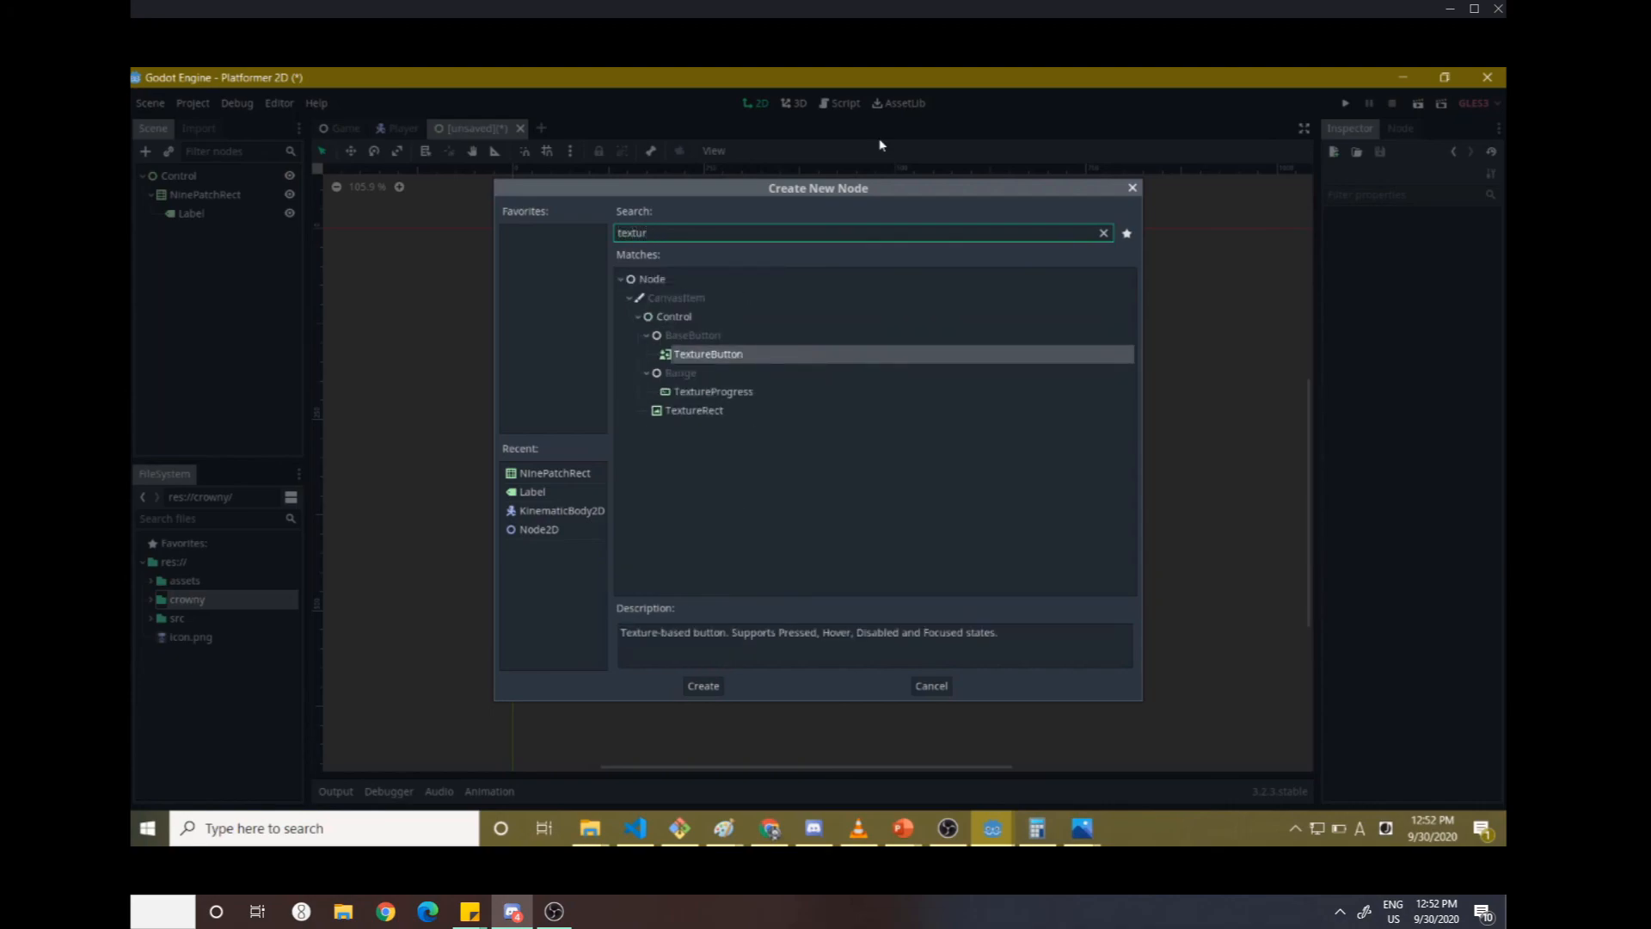
pyautogui.press('Down')
pyautogui.press('Down')
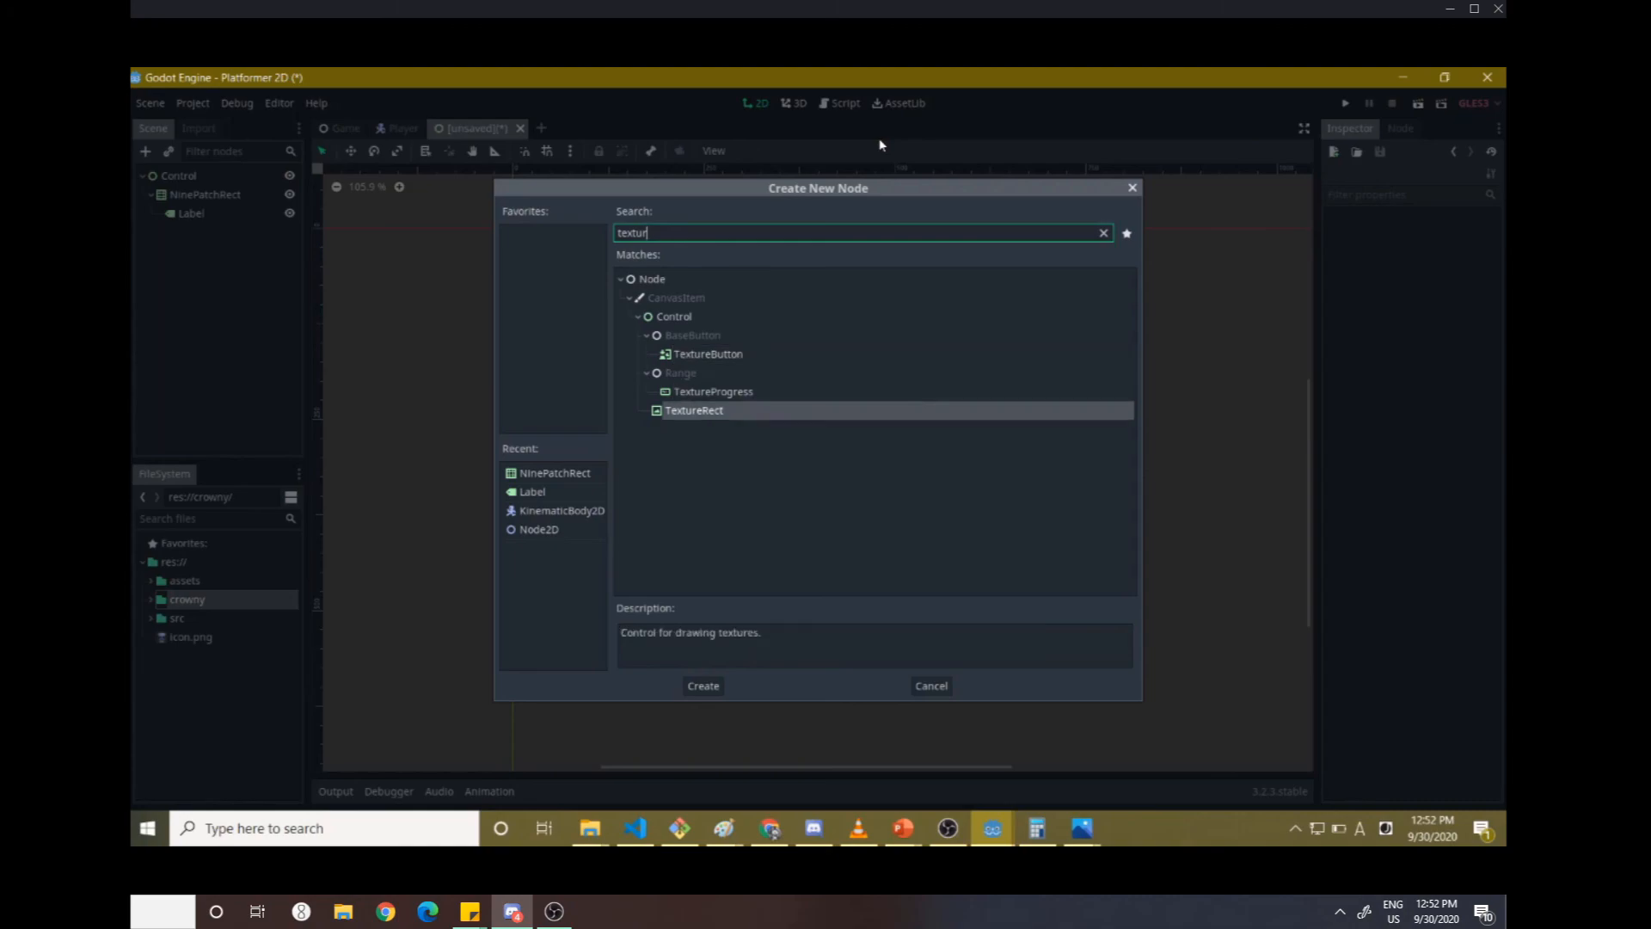
pyautogui.press('Return')
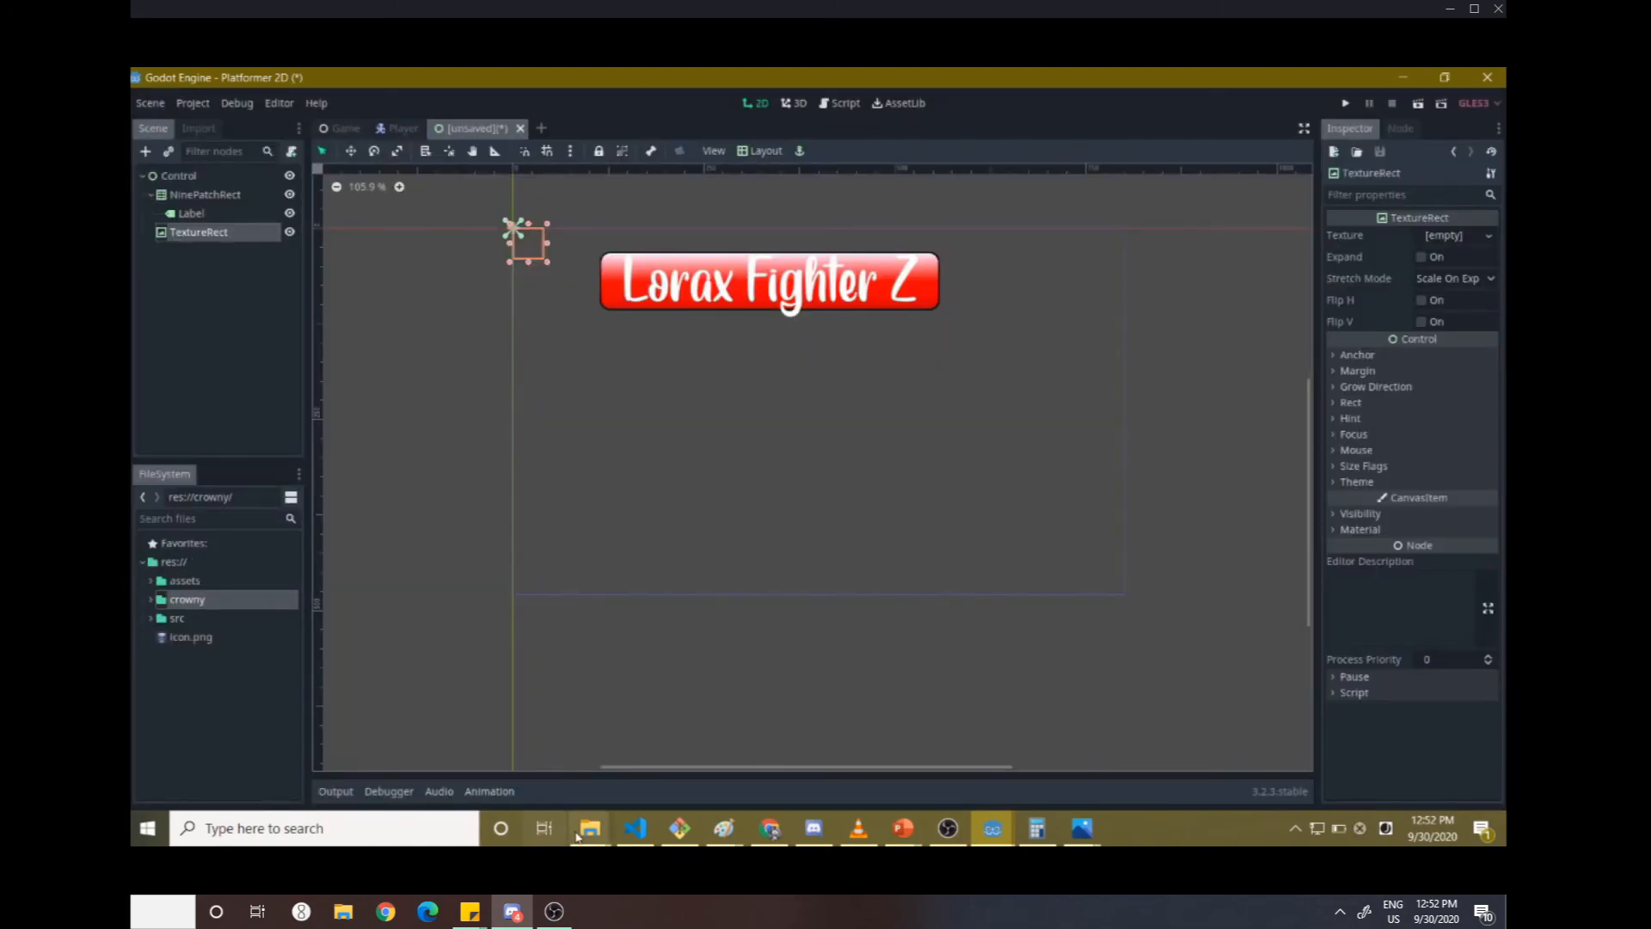
# - Import asdfasdfklsdlkgoiajgpejrpga.png from the Downloads folder in File Explorer into the Godot project's crowny folder
pyautogui.click(590, 828)
pyautogui.click(828, 773)
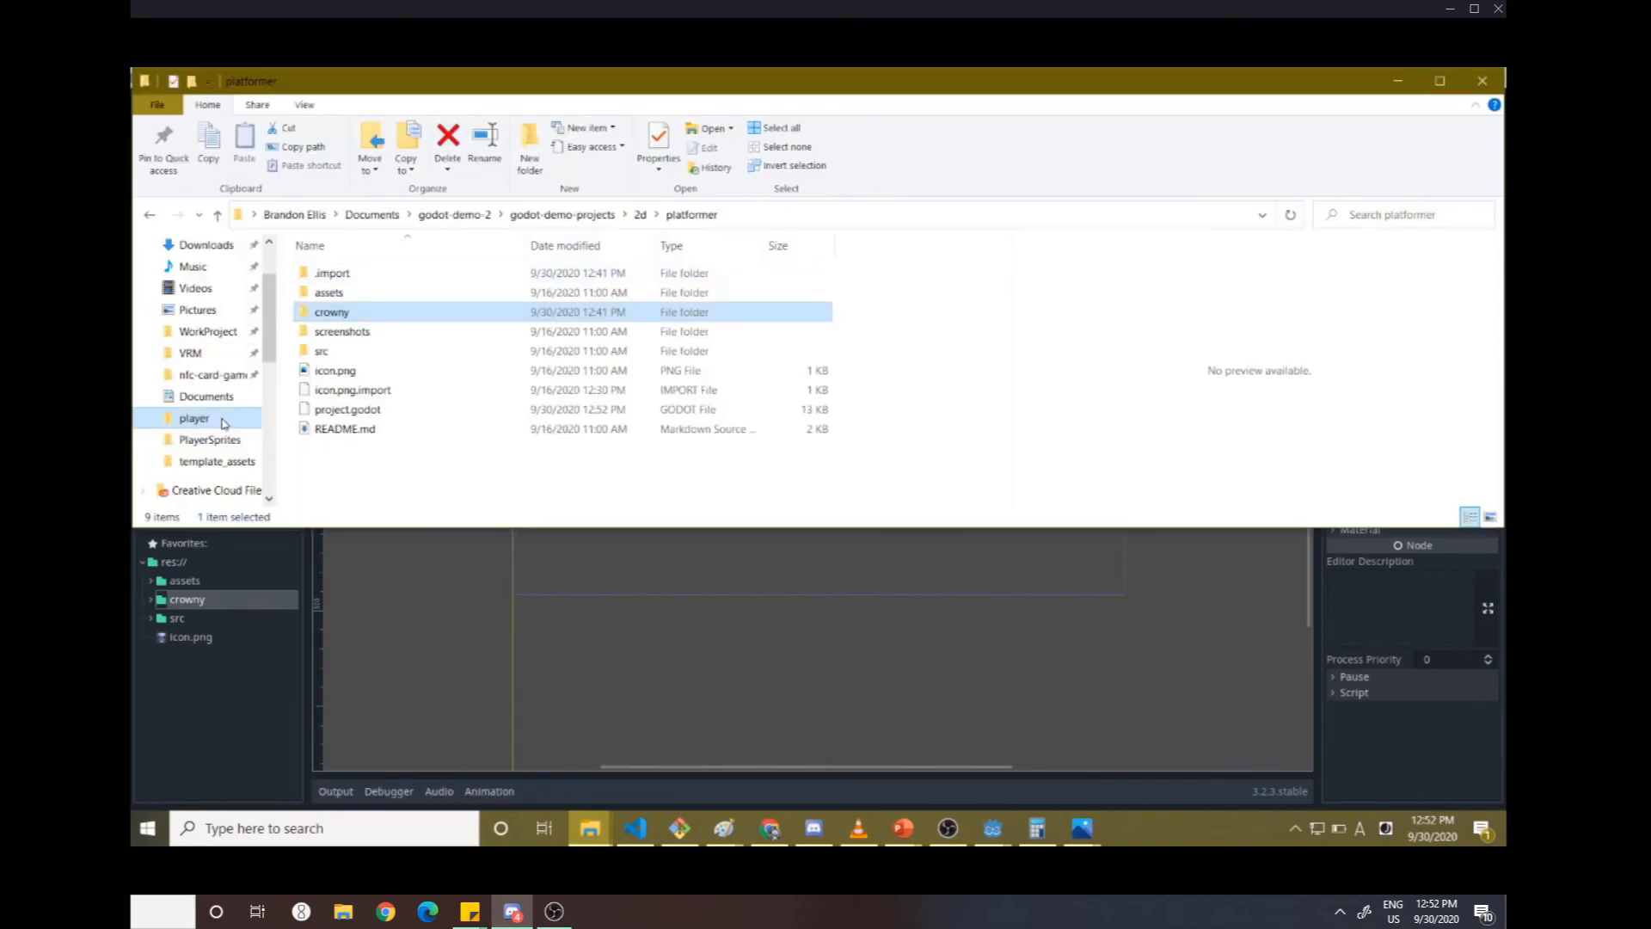
pyautogui.scroll(1, 206, 387)
pyautogui.click(196, 303)
pyautogui.click(205, 324)
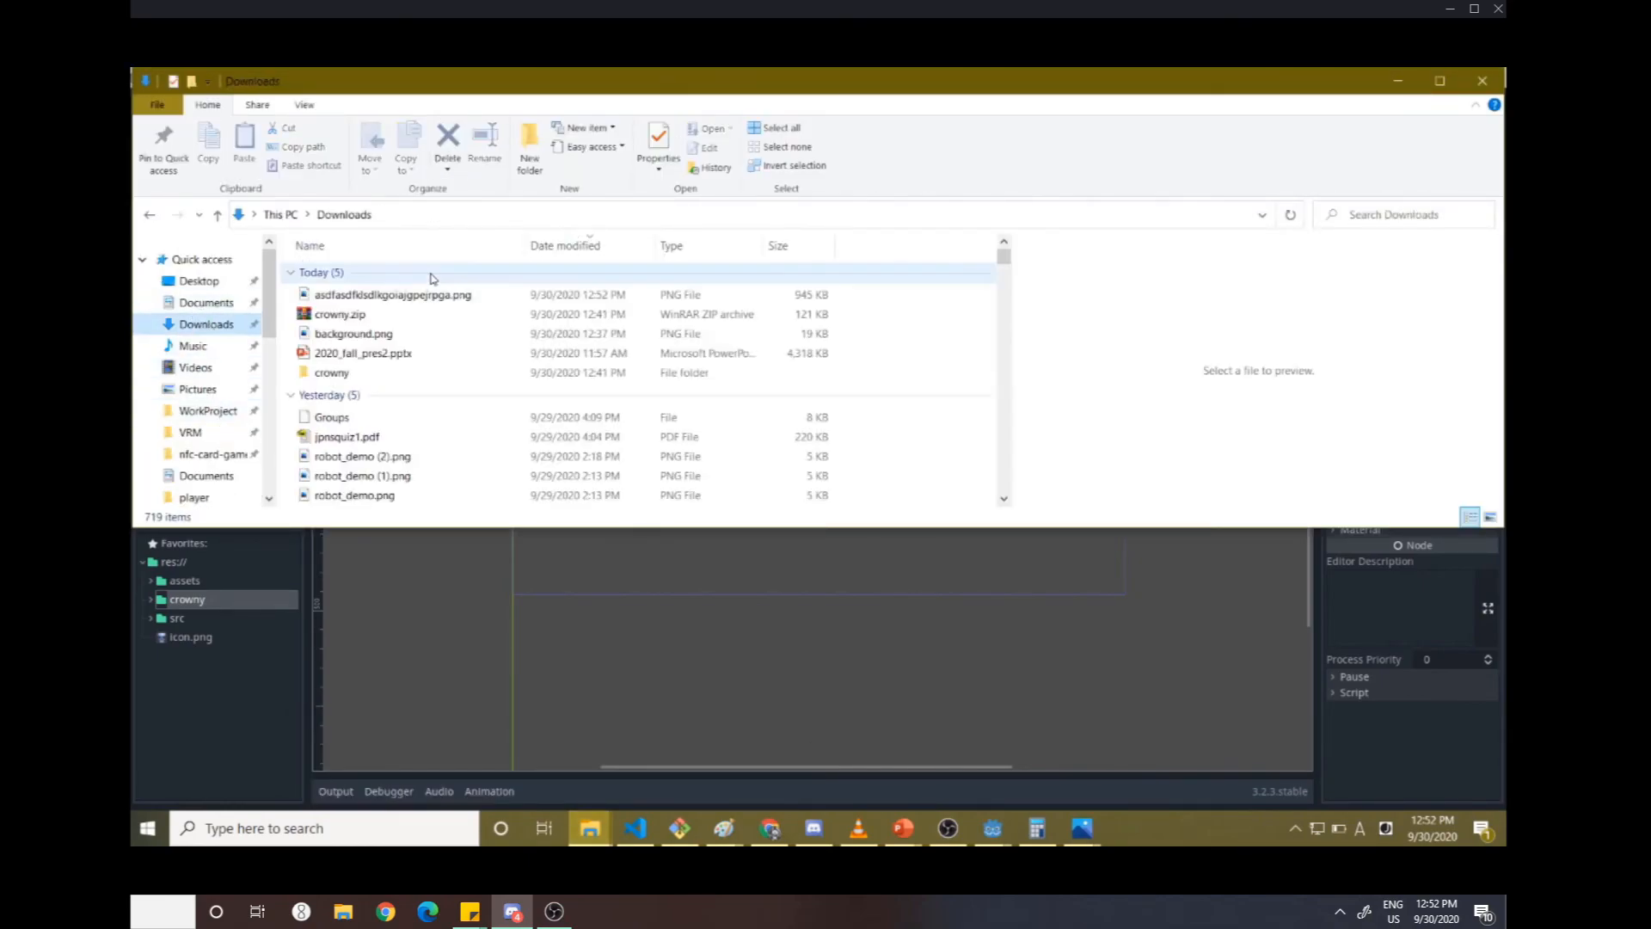
pyautogui.click(398, 294)
pyautogui.moveTo(398, 291); pyautogui.dragTo(217, 677)
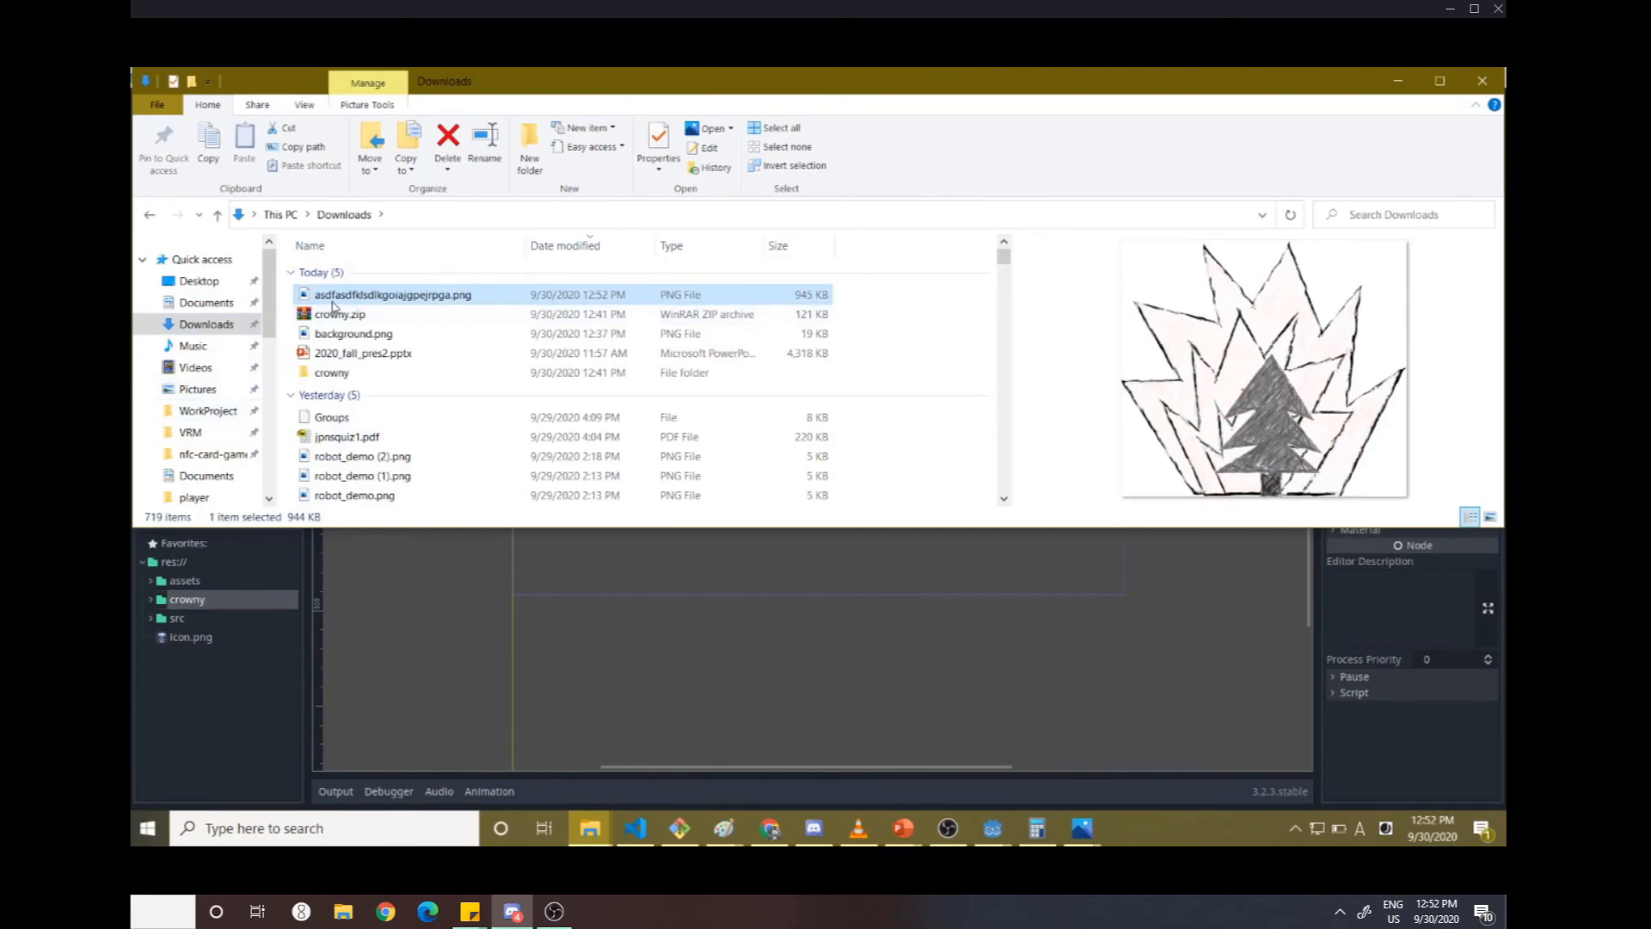
pyautogui.moveTo(329, 297); pyautogui.dragTo(183, 634)
pyautogui.moveTo(499, 85); pyautogui.dragTo(876, 181)
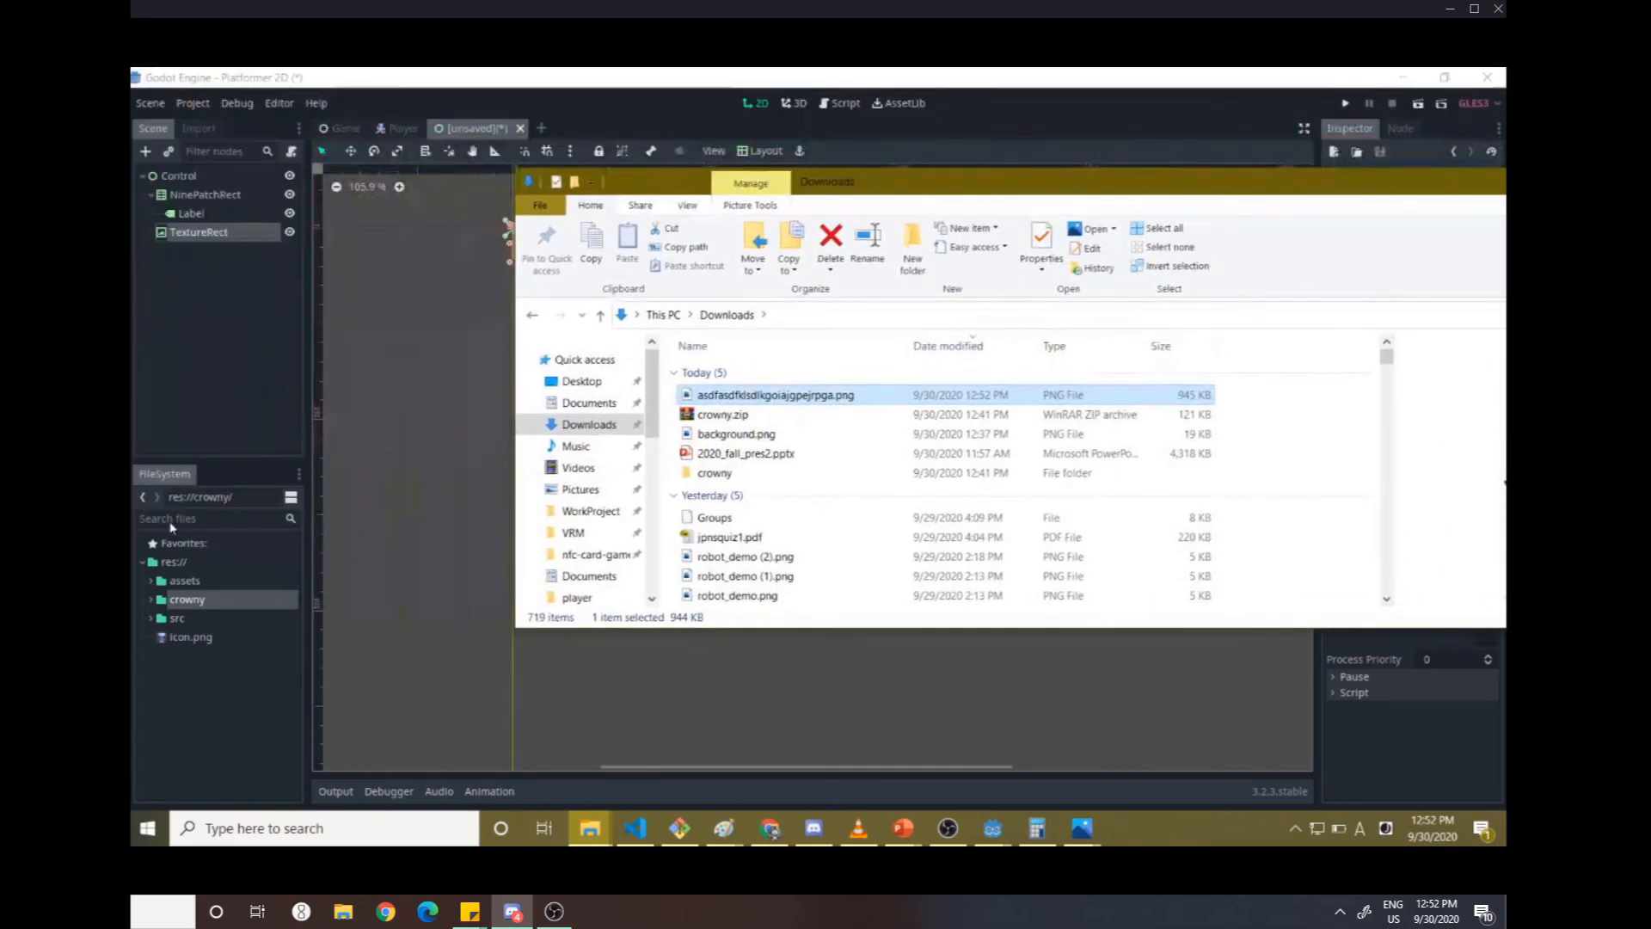
pyautogui.click(153, 599)
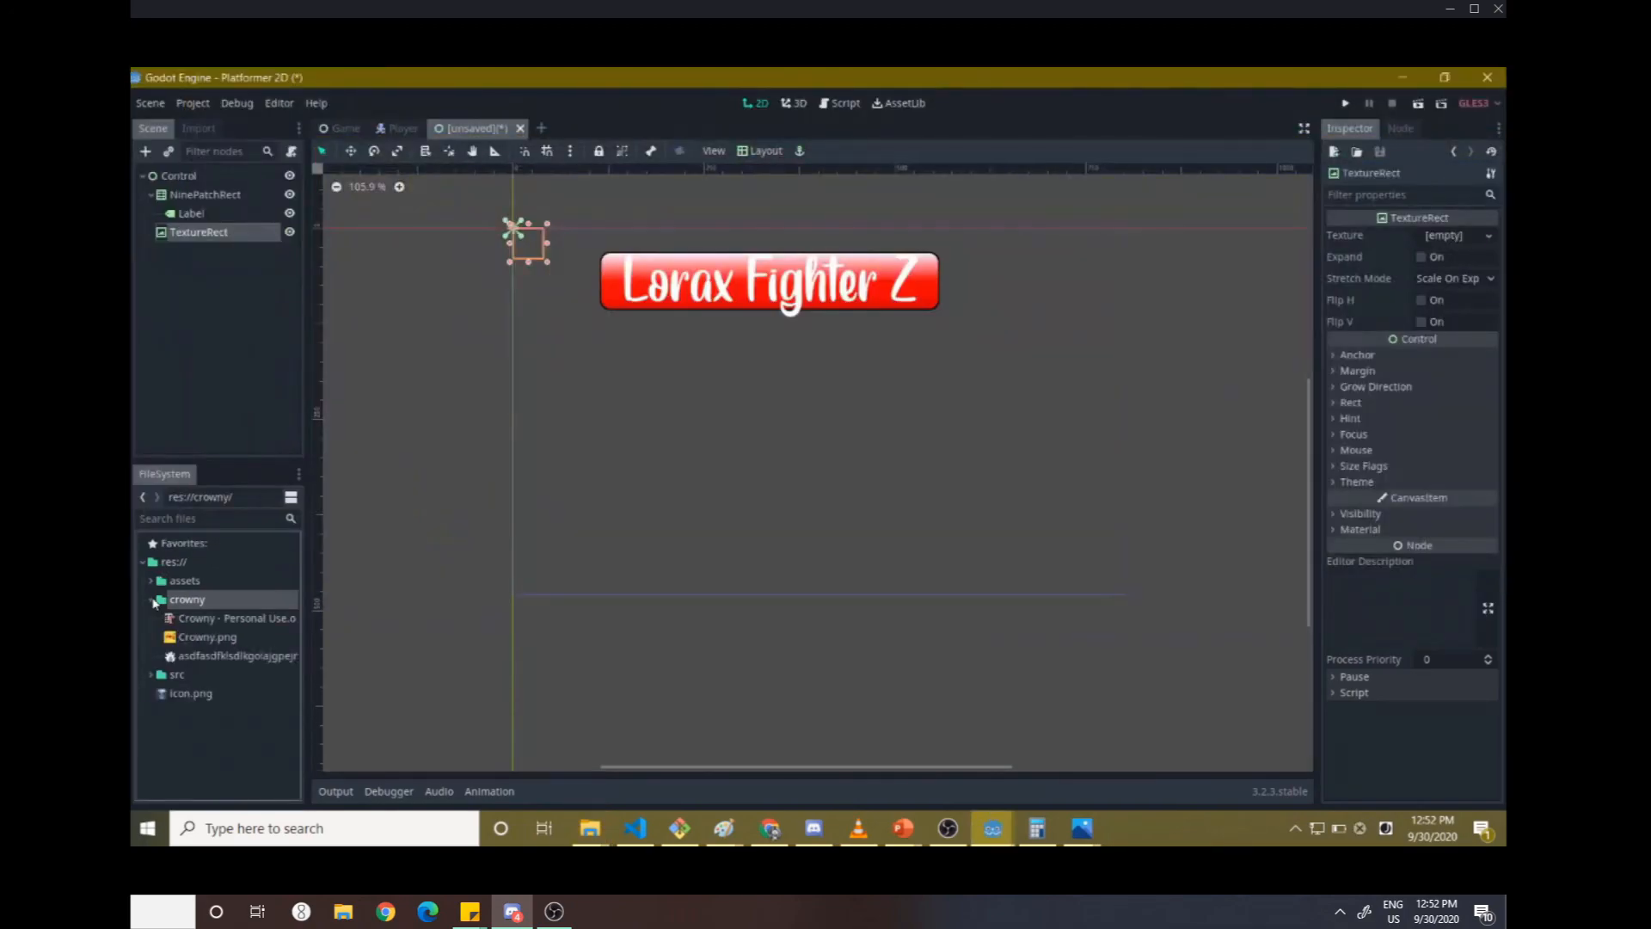
# - Assign the imported tree and burst picture as the TextureRect's texture and enable Expand
pyautogui.click(255, 656)
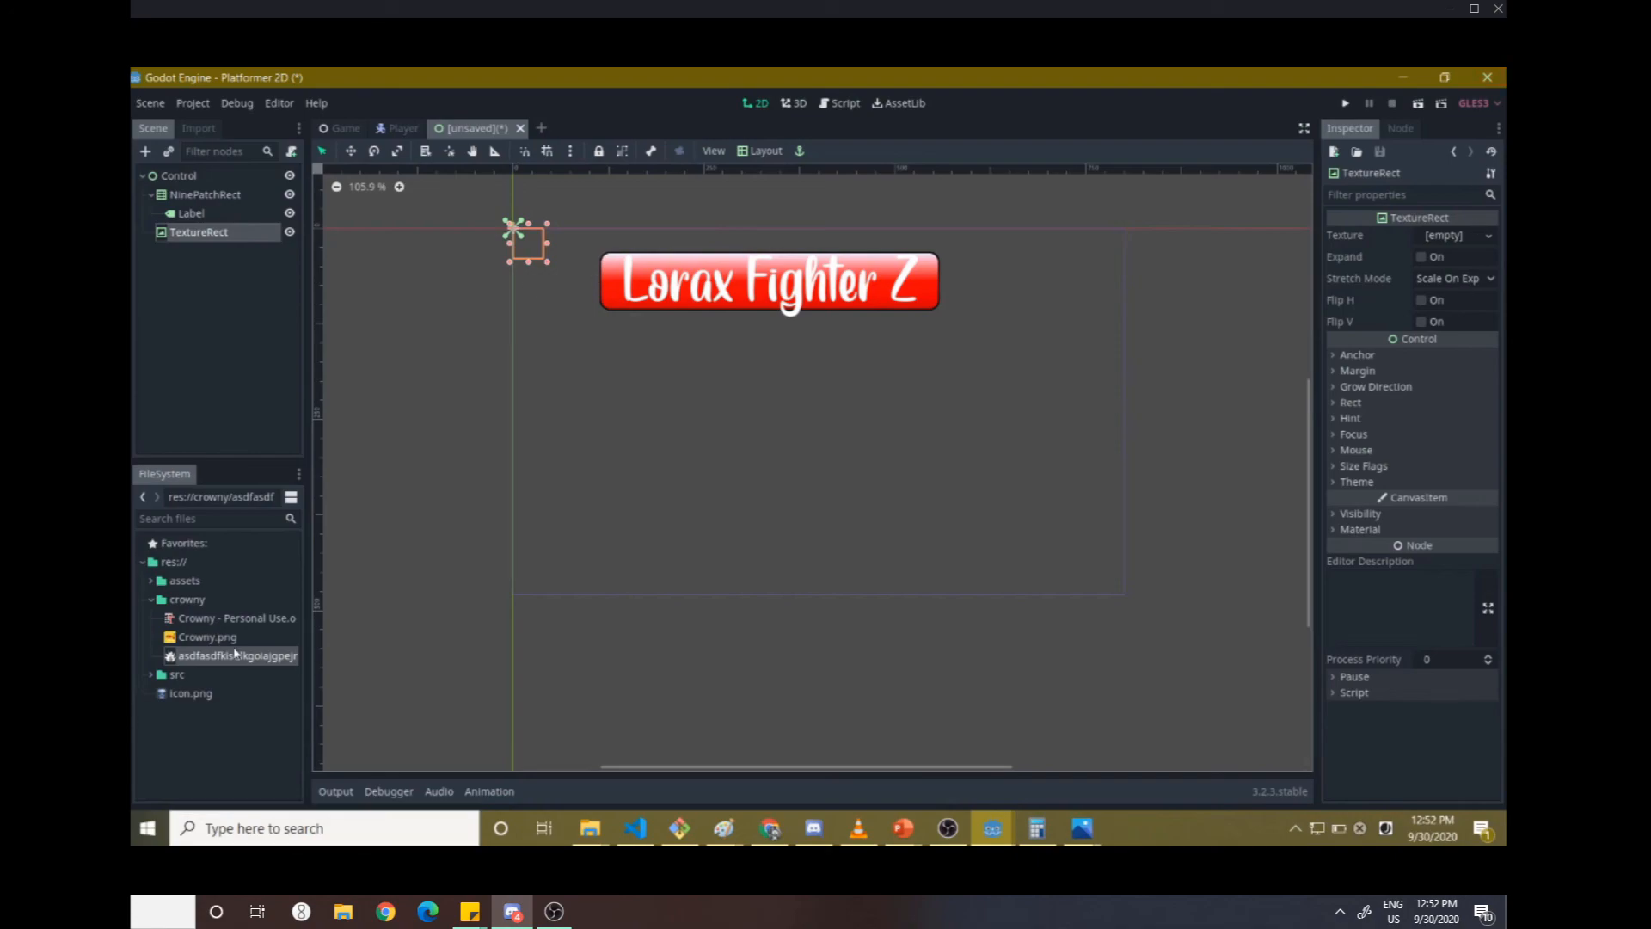
pyautogui.moveTo(234, 653); pyautogui.dragTo(1477, 241)
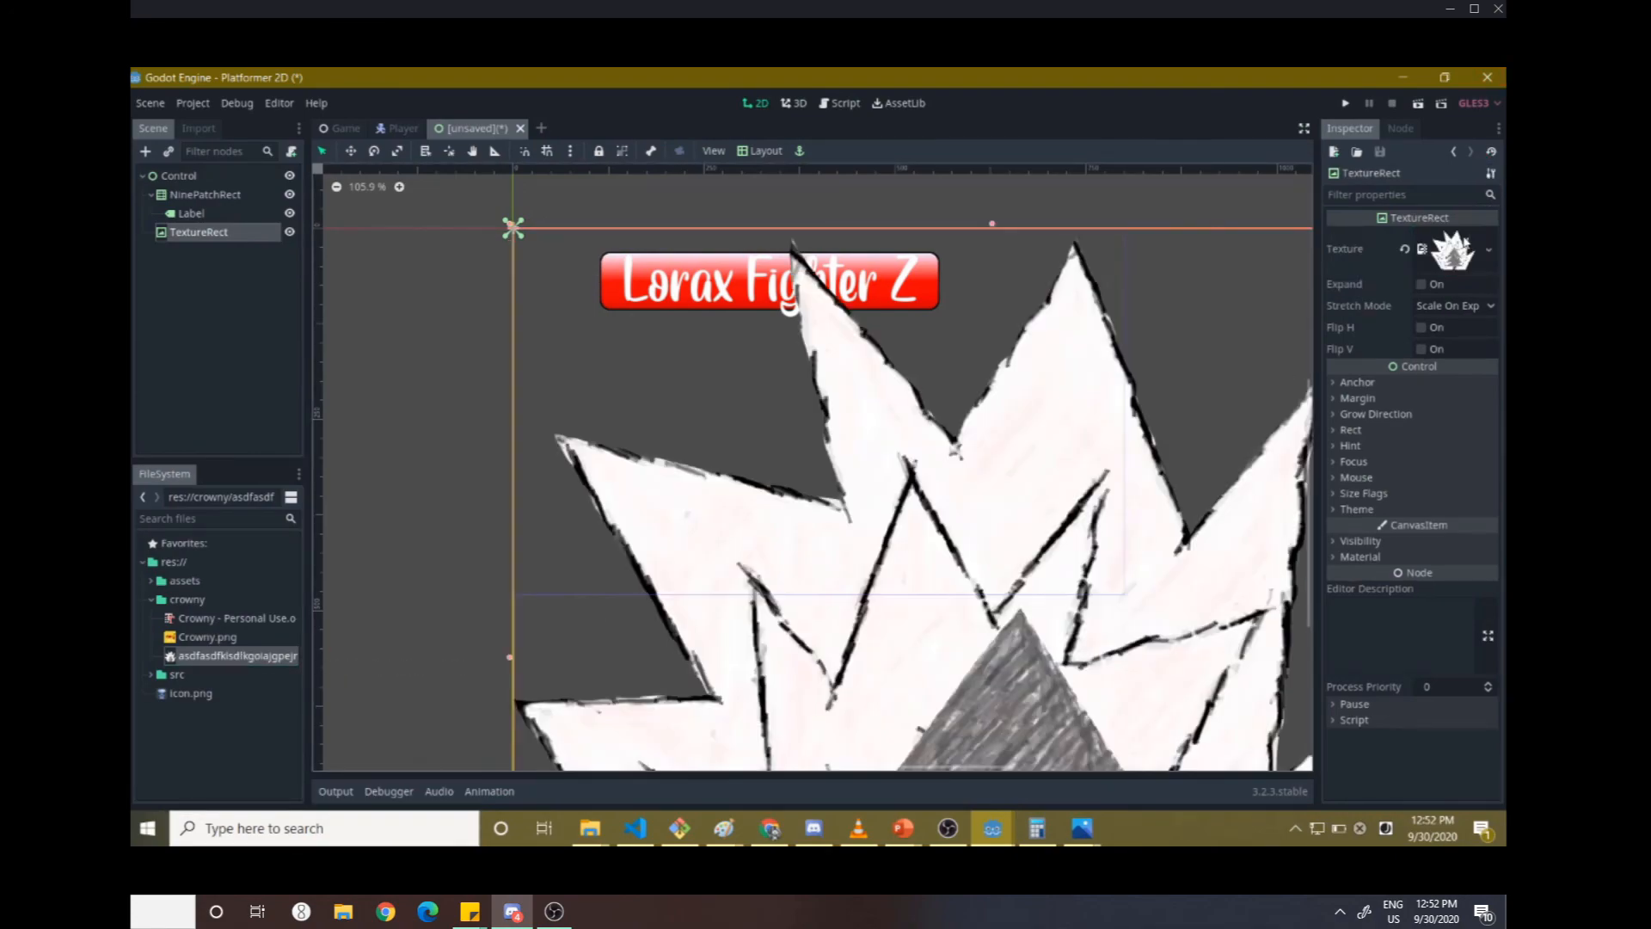
pyautogui.scroll(-2, 859, 443)
pyautogui.scroll(1, 886, 451)
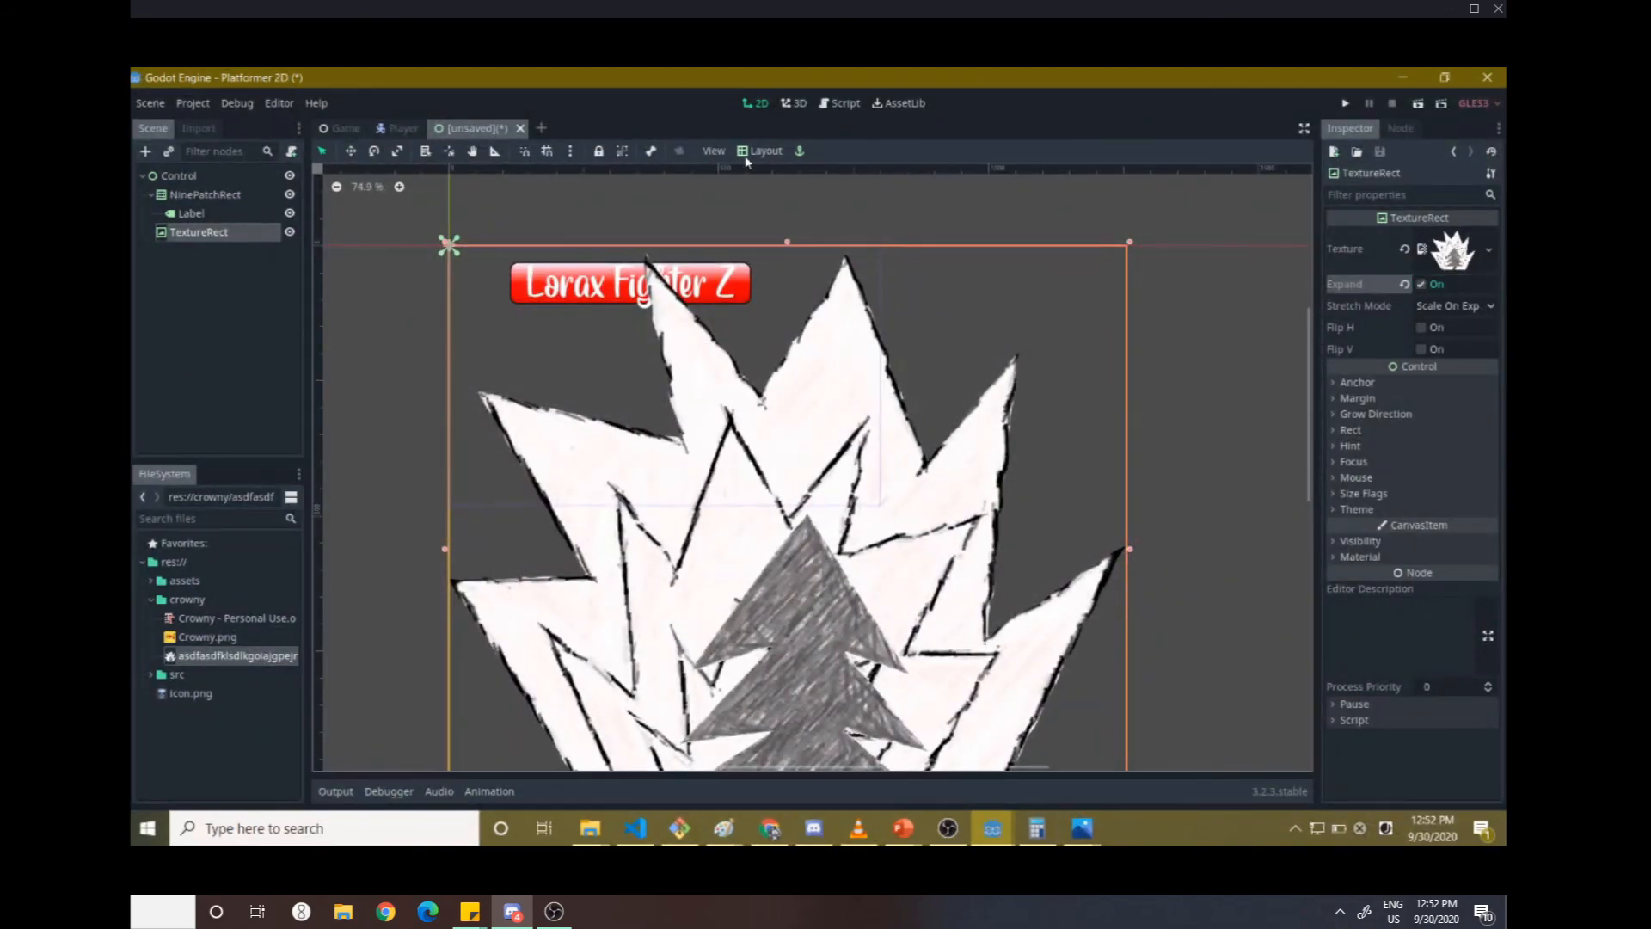
# - Apply the Full Rect layout to the TextureRect and set its stretch mode to Keep Aspect Centered
pyautogui.click(748, 157)
pyautogui.click(791, 487)
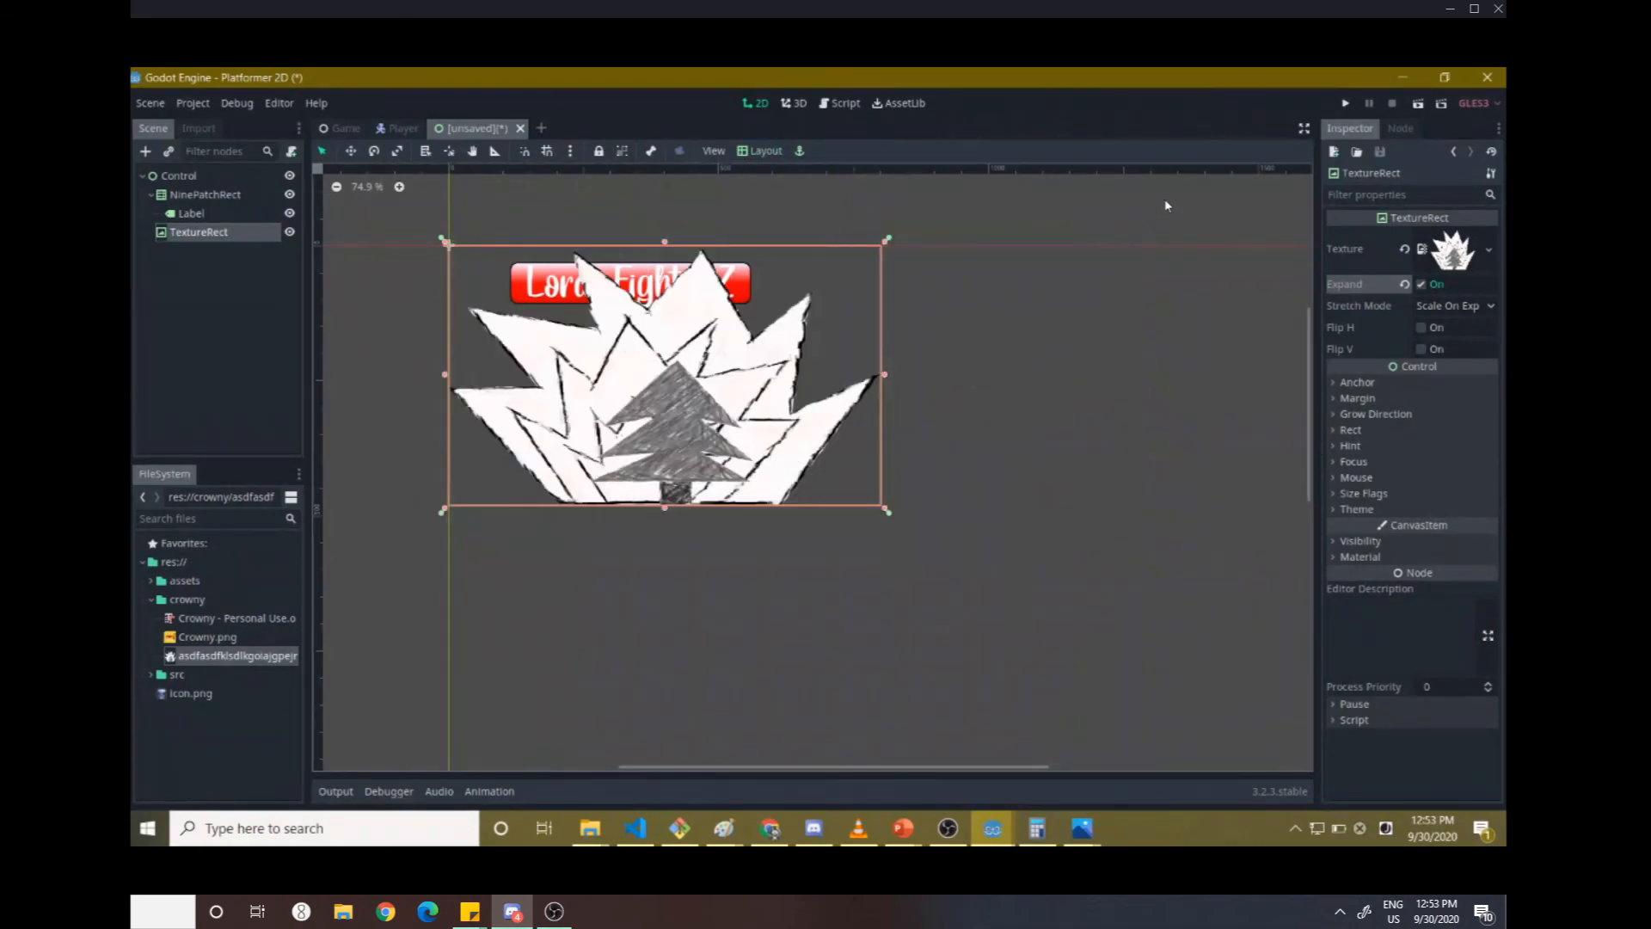
pyautogui.click(1456, 307)
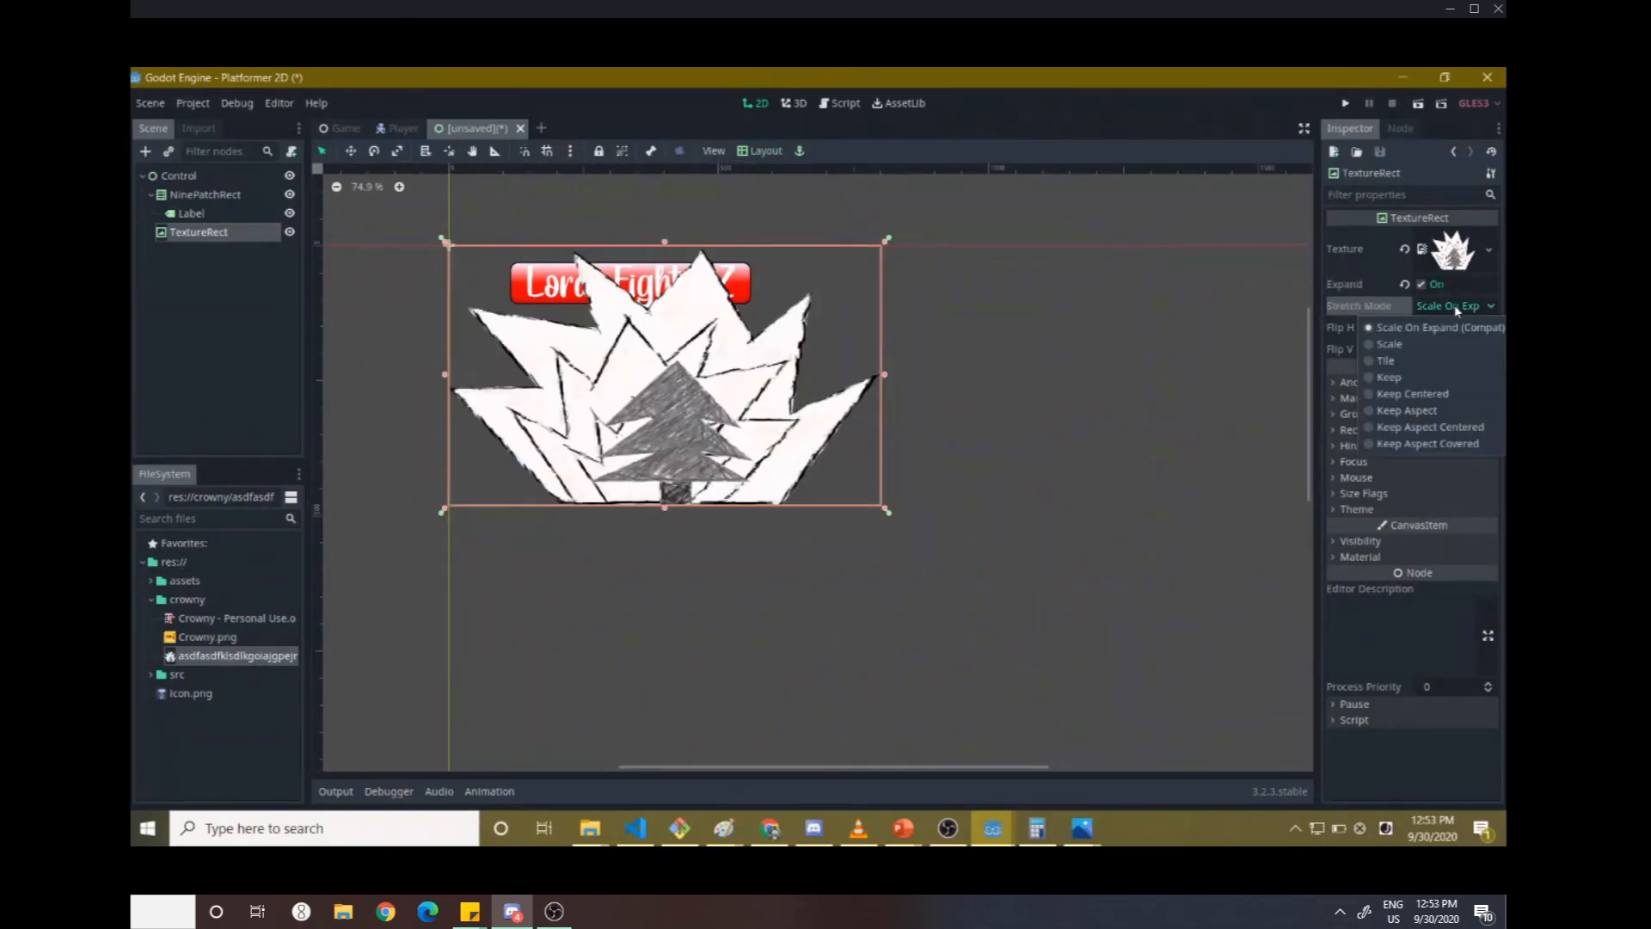
pyautogui.click(1452, 429)
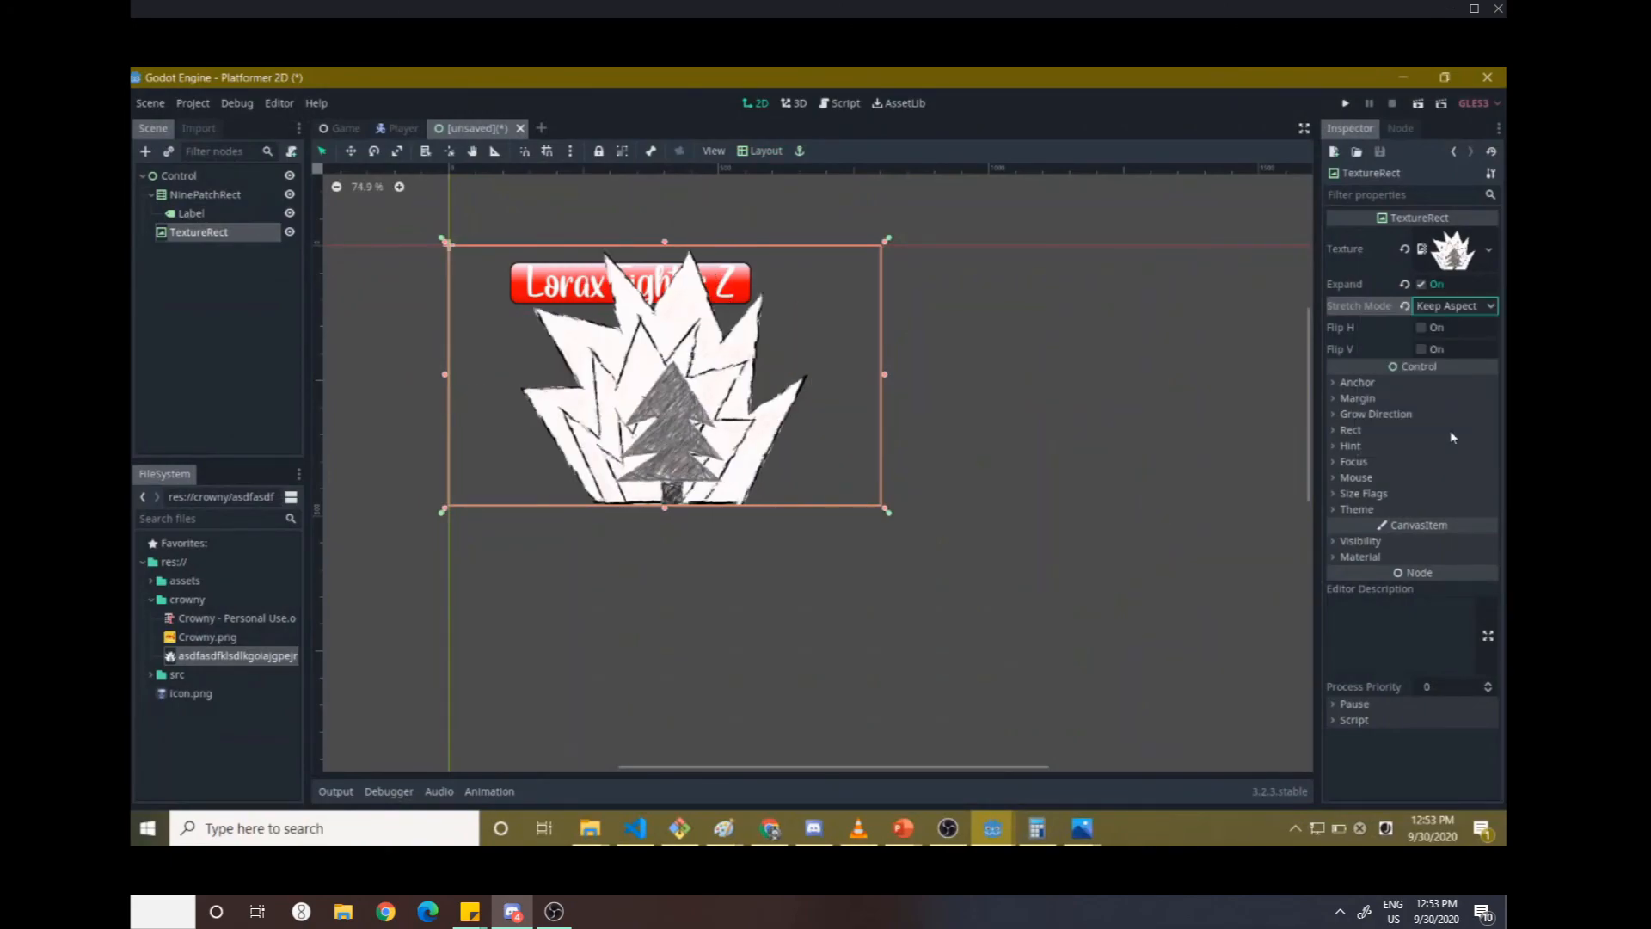
# - Apply the Top Wide layout to the Label inside the NinePatchRect
pyautogui.click(548, 273)
pyautogui.click(226, 215)
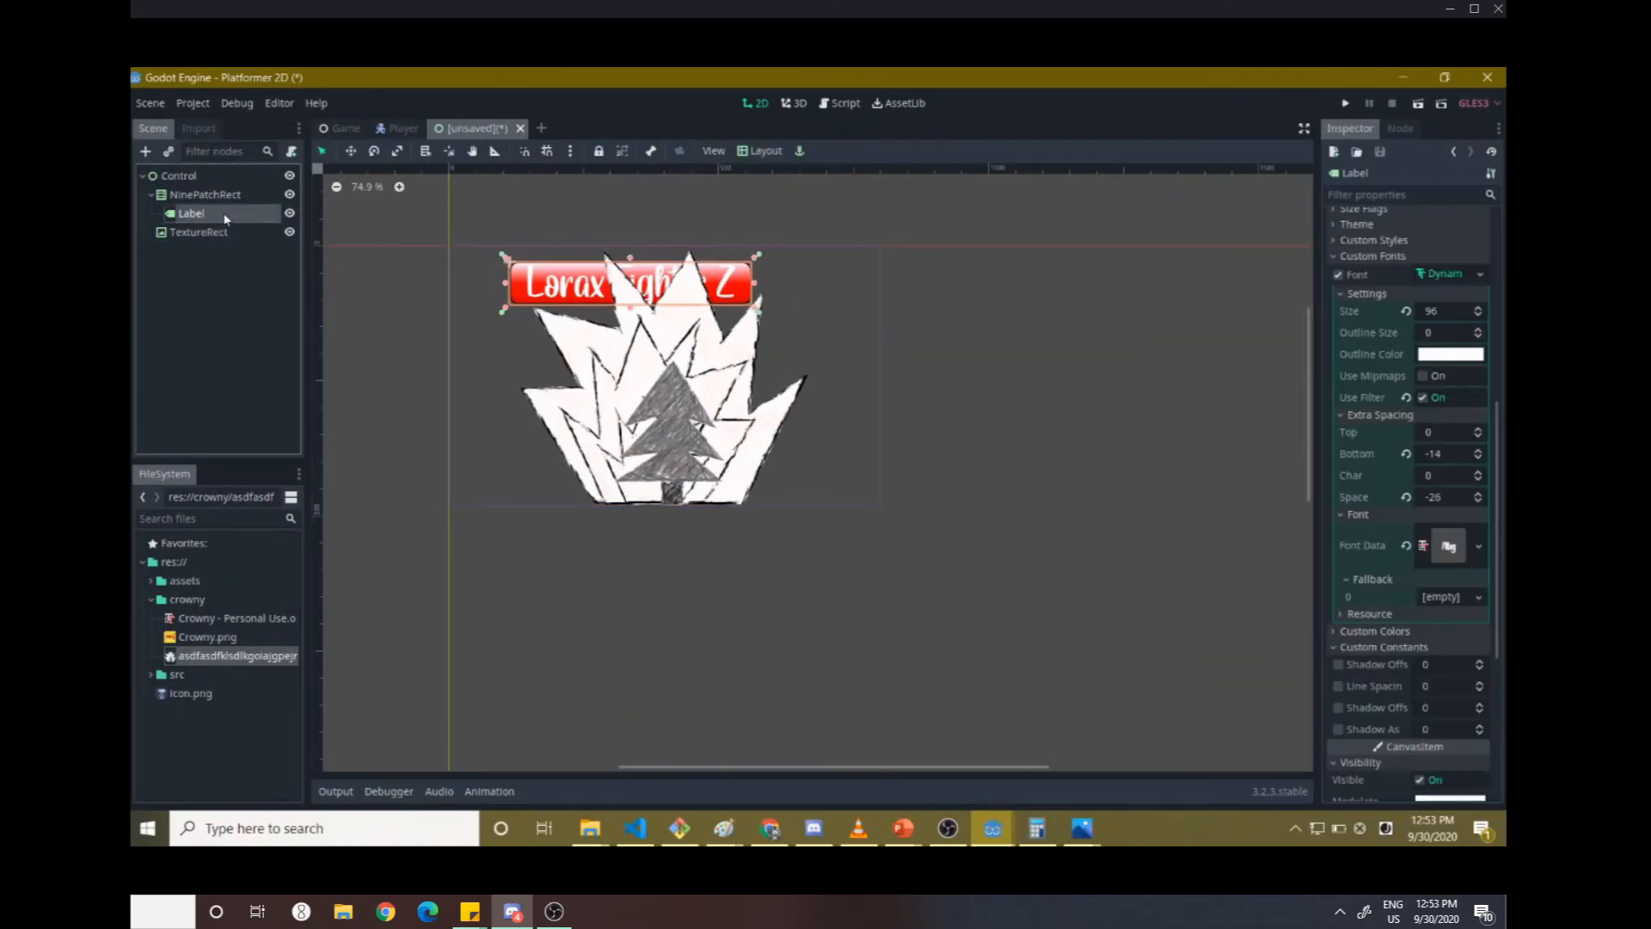
pyautogui.click(765, 152)
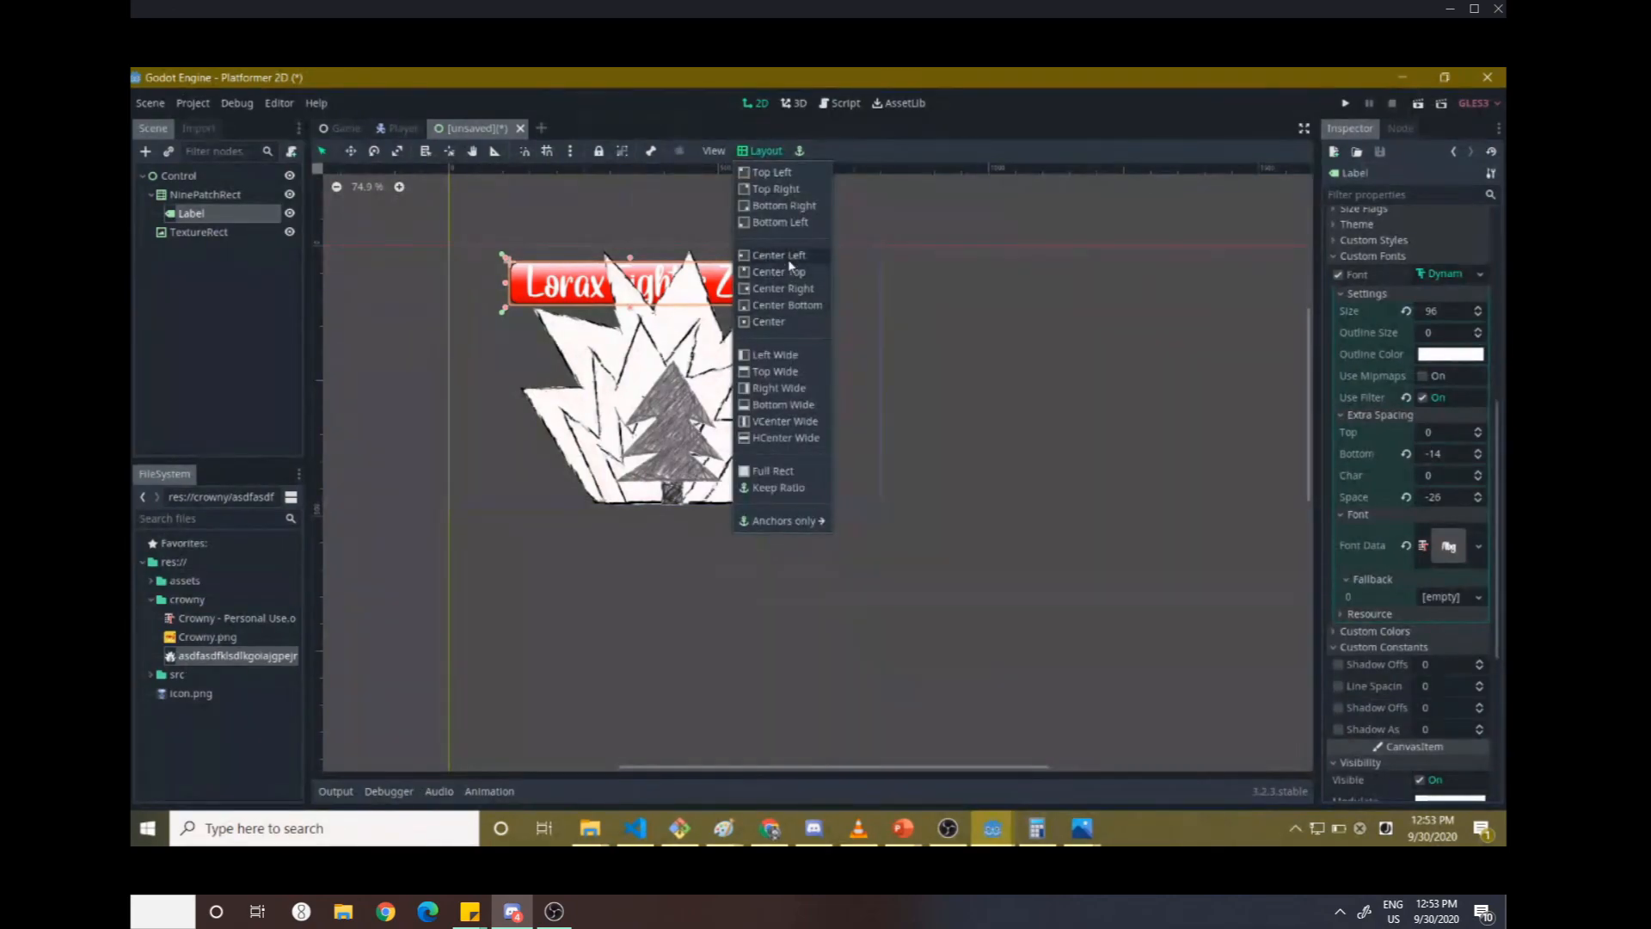
pyautogui.click(778, 371)
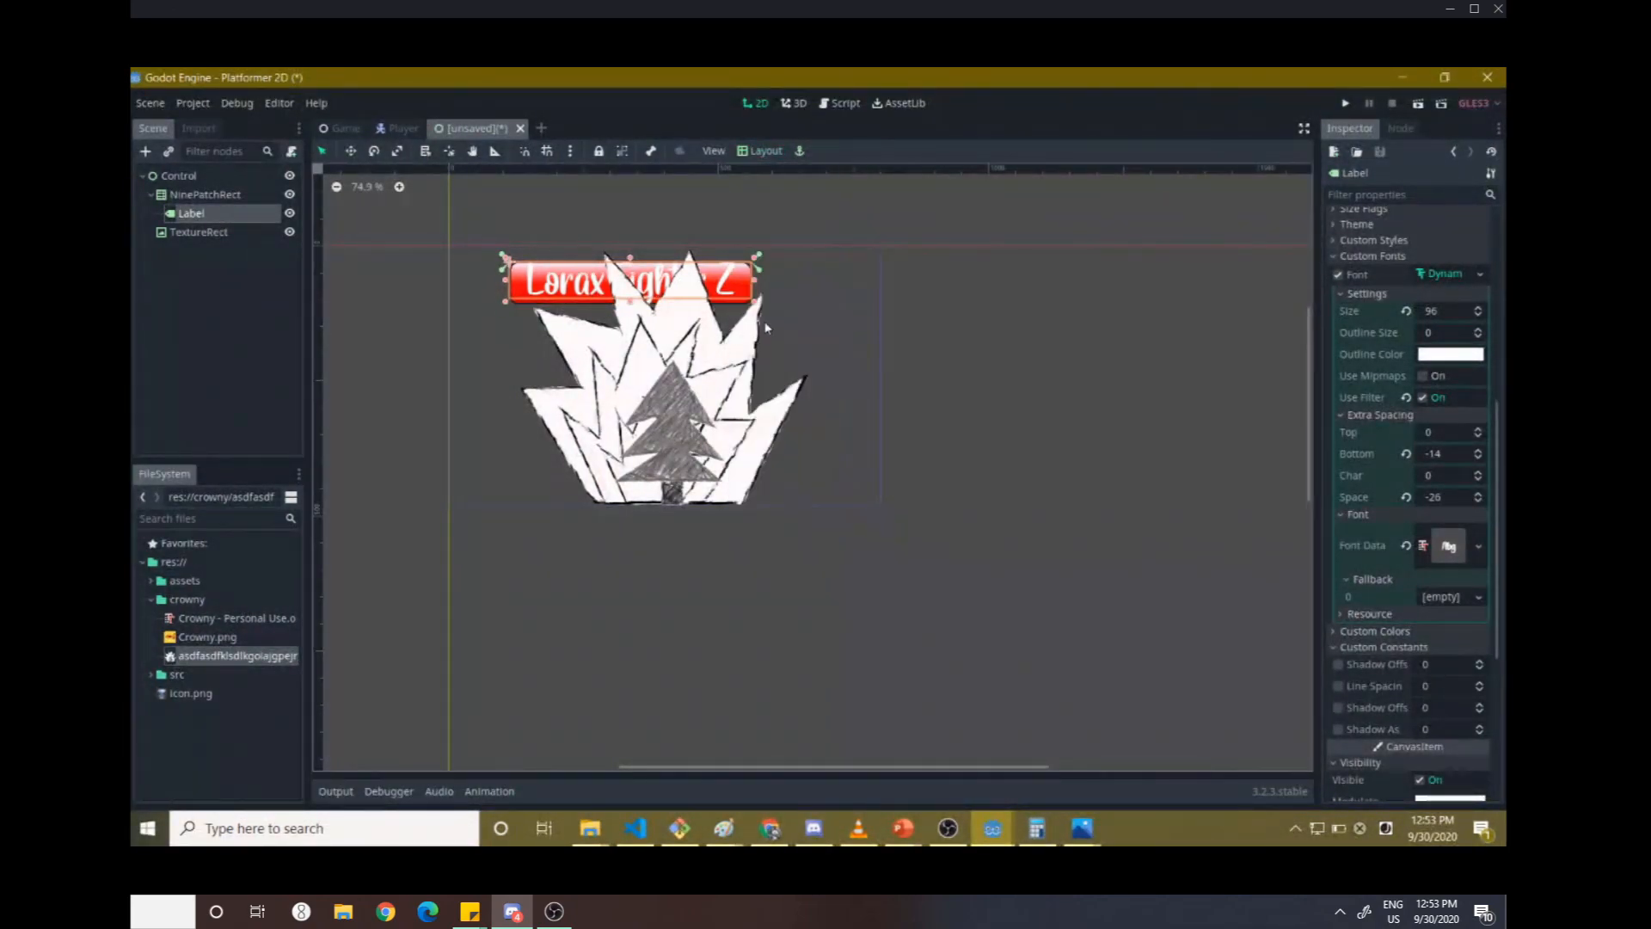
# - Apply the Top Wide layout to the NinePatchRect and stretch its lower edge down behind the title text
pyautogui.doubleClick(228, 192)
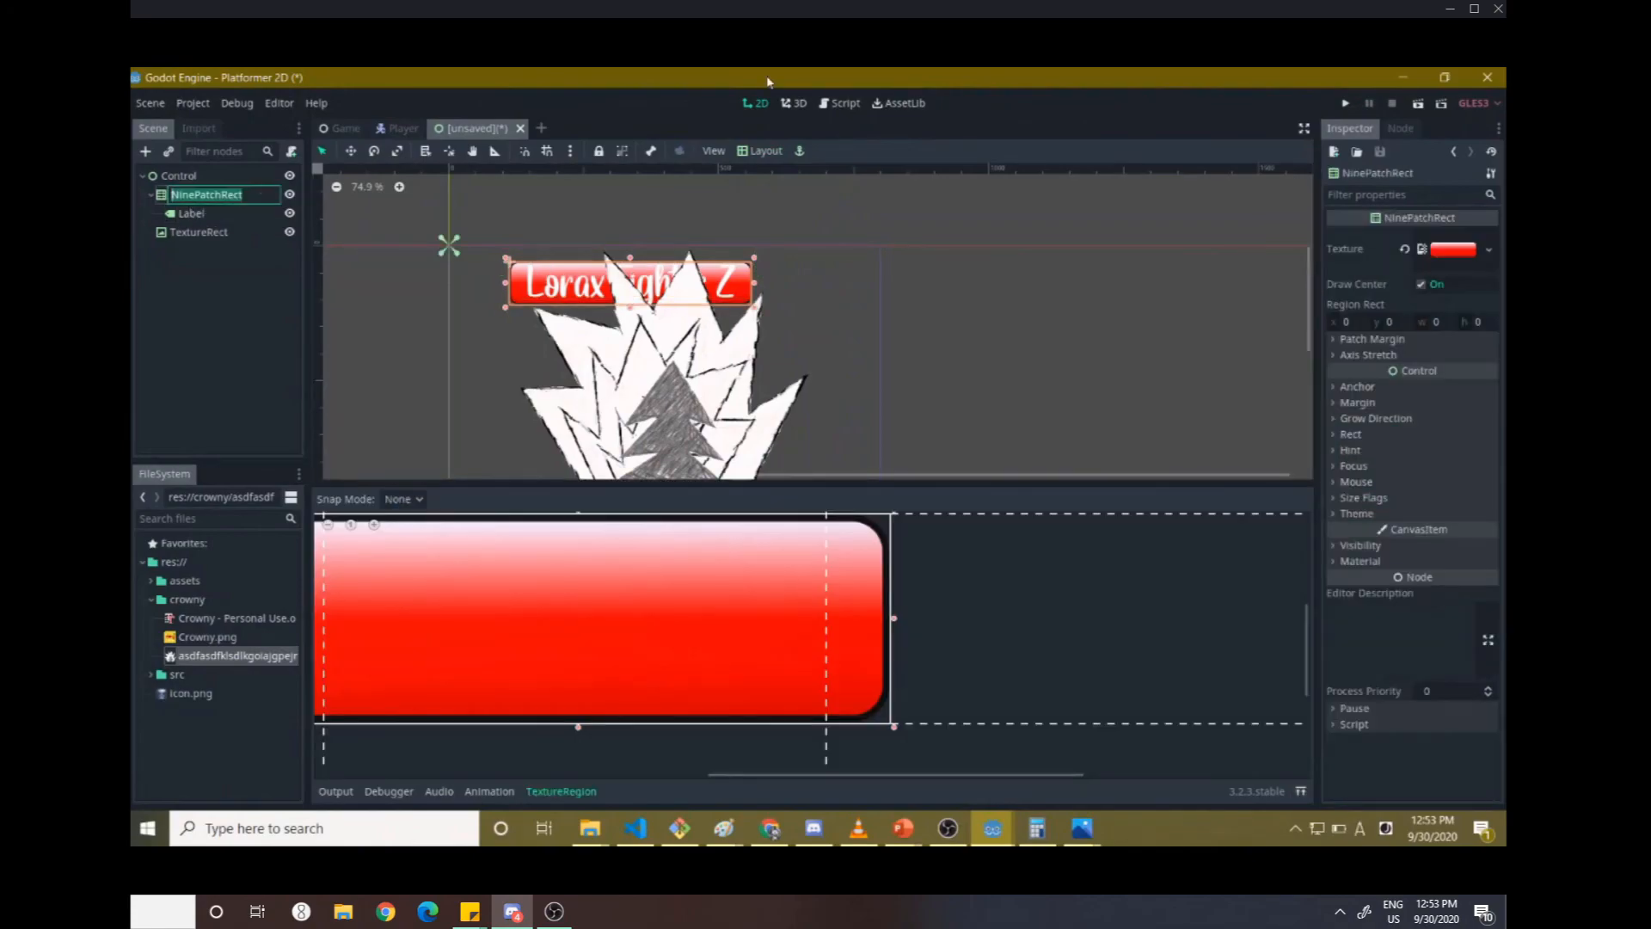
pyautogui.click(800, 151)
pyautogui.click(781, 372)
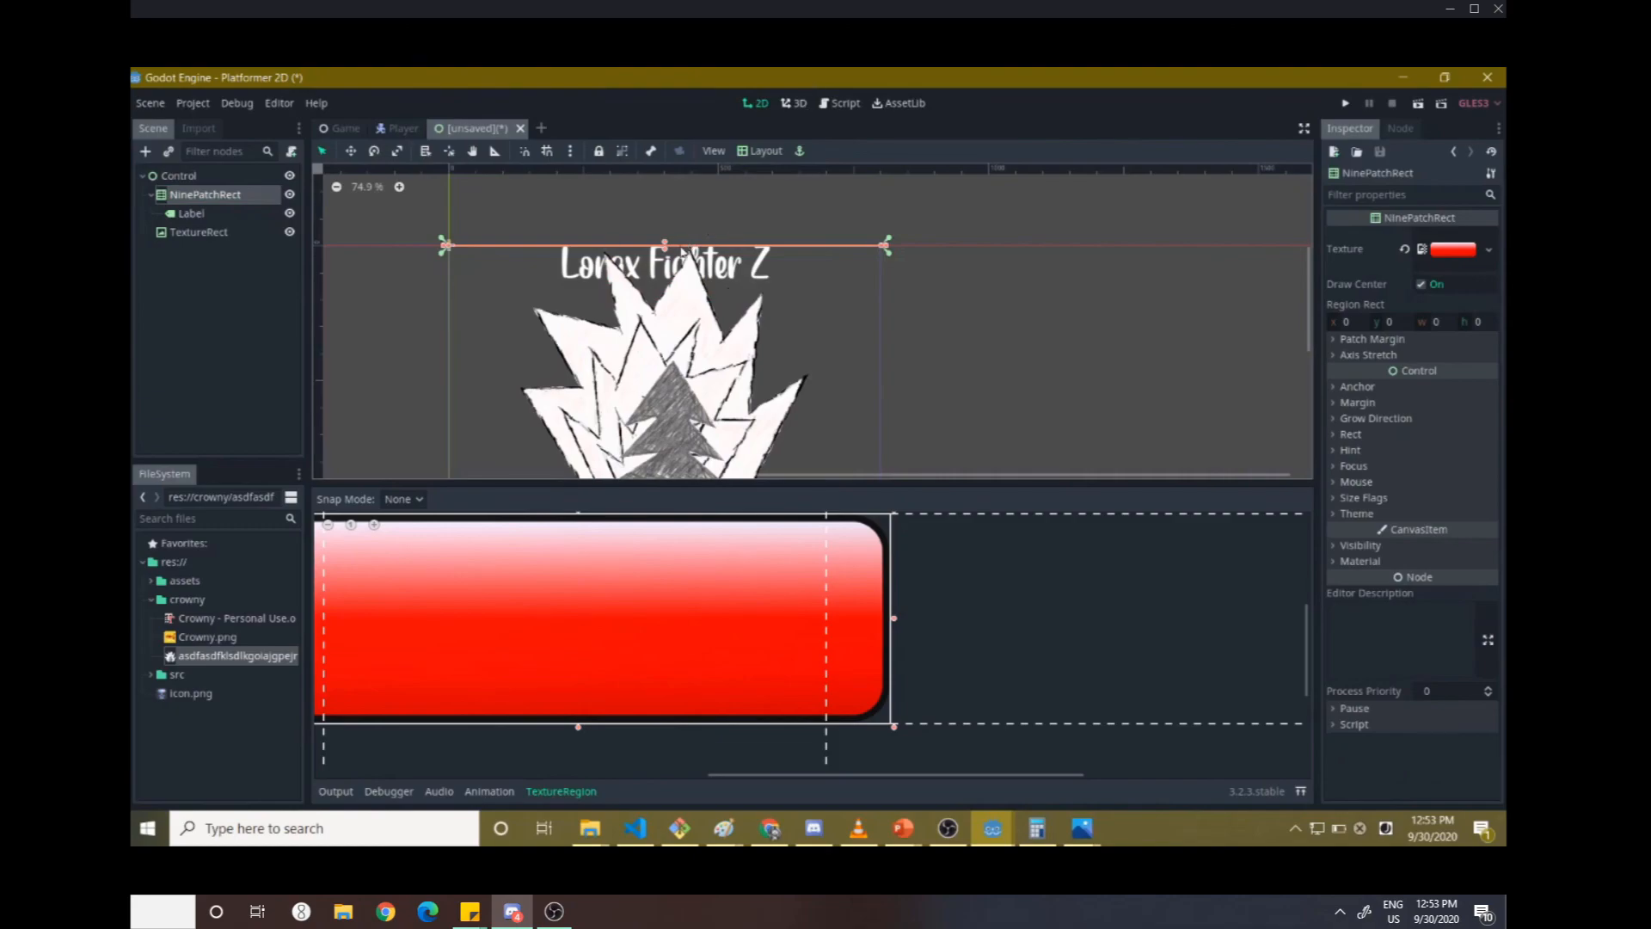
pyautogui.moveTo(665, 246); pyautogui.dragTo(696, 303)
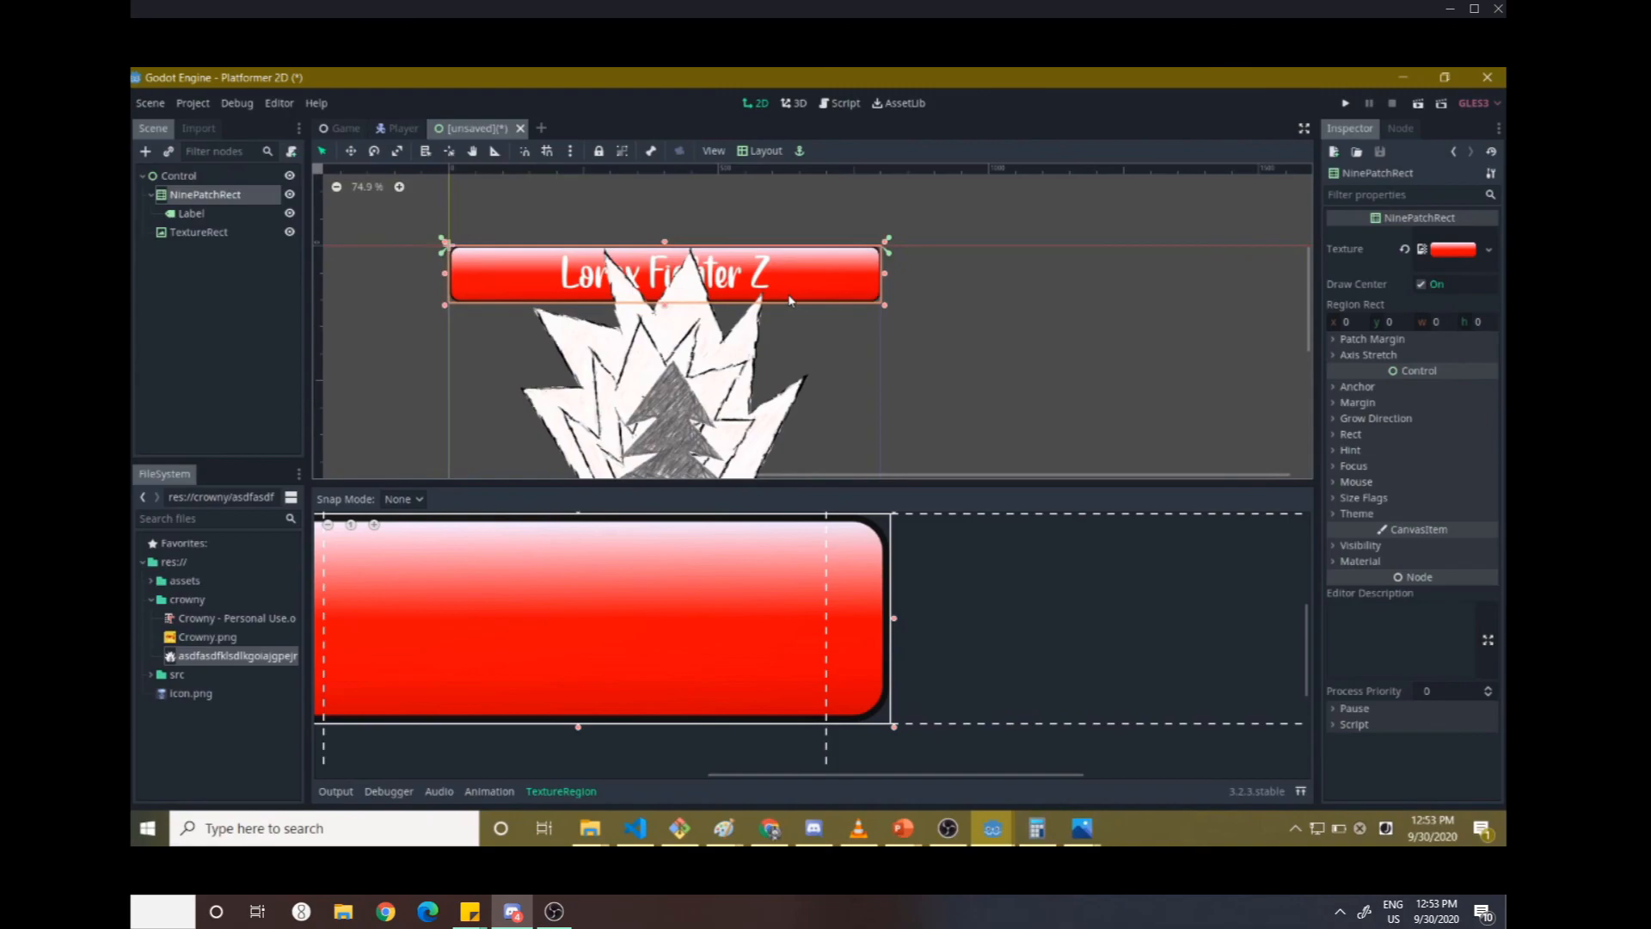
pyautogui.keyDown('shift'); pyautogui.click(800, 325); pyautogui.keyUp('shift')
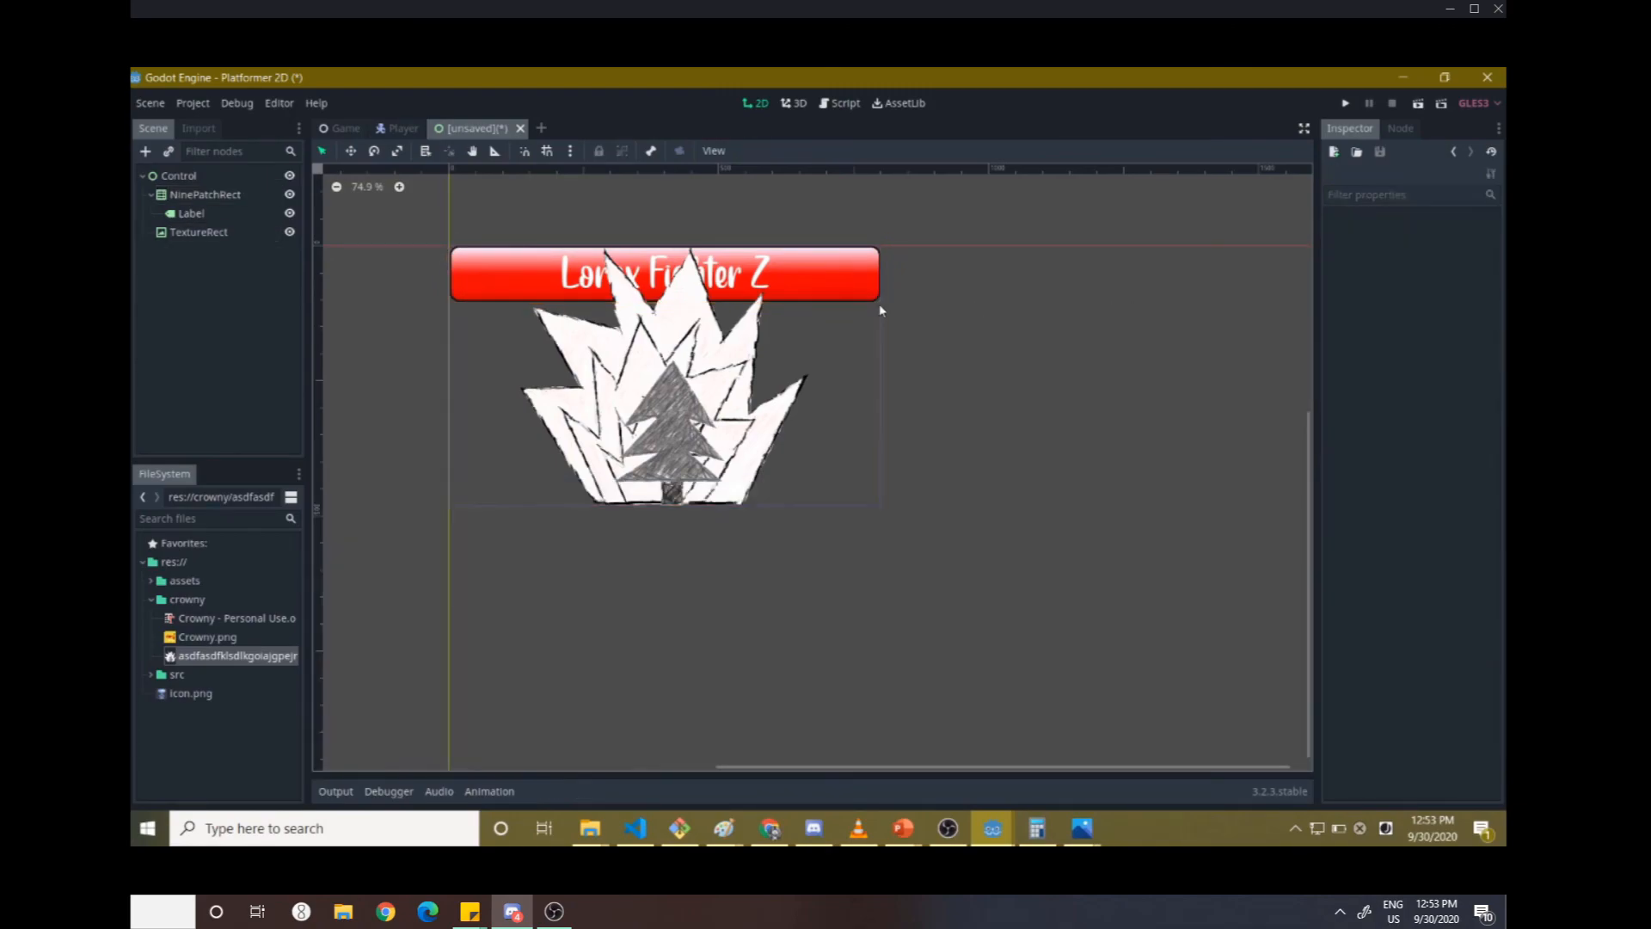
pyautogui.click(804, 292)
pyautogui.click(768, 152)
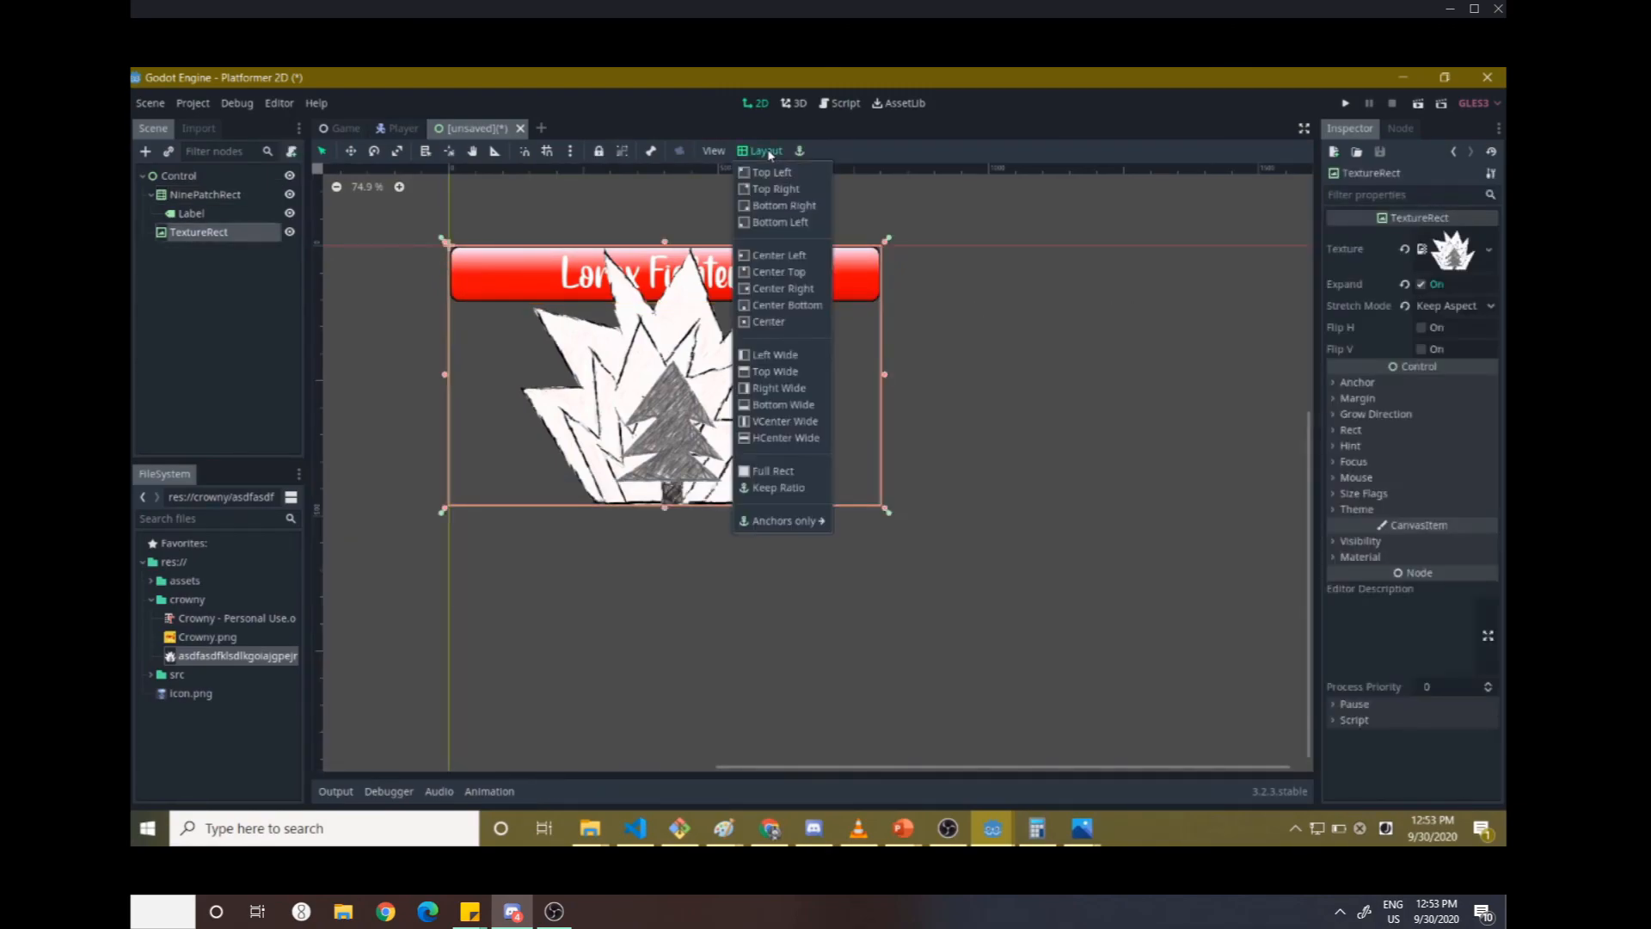
pyautogui.click(771, 150)
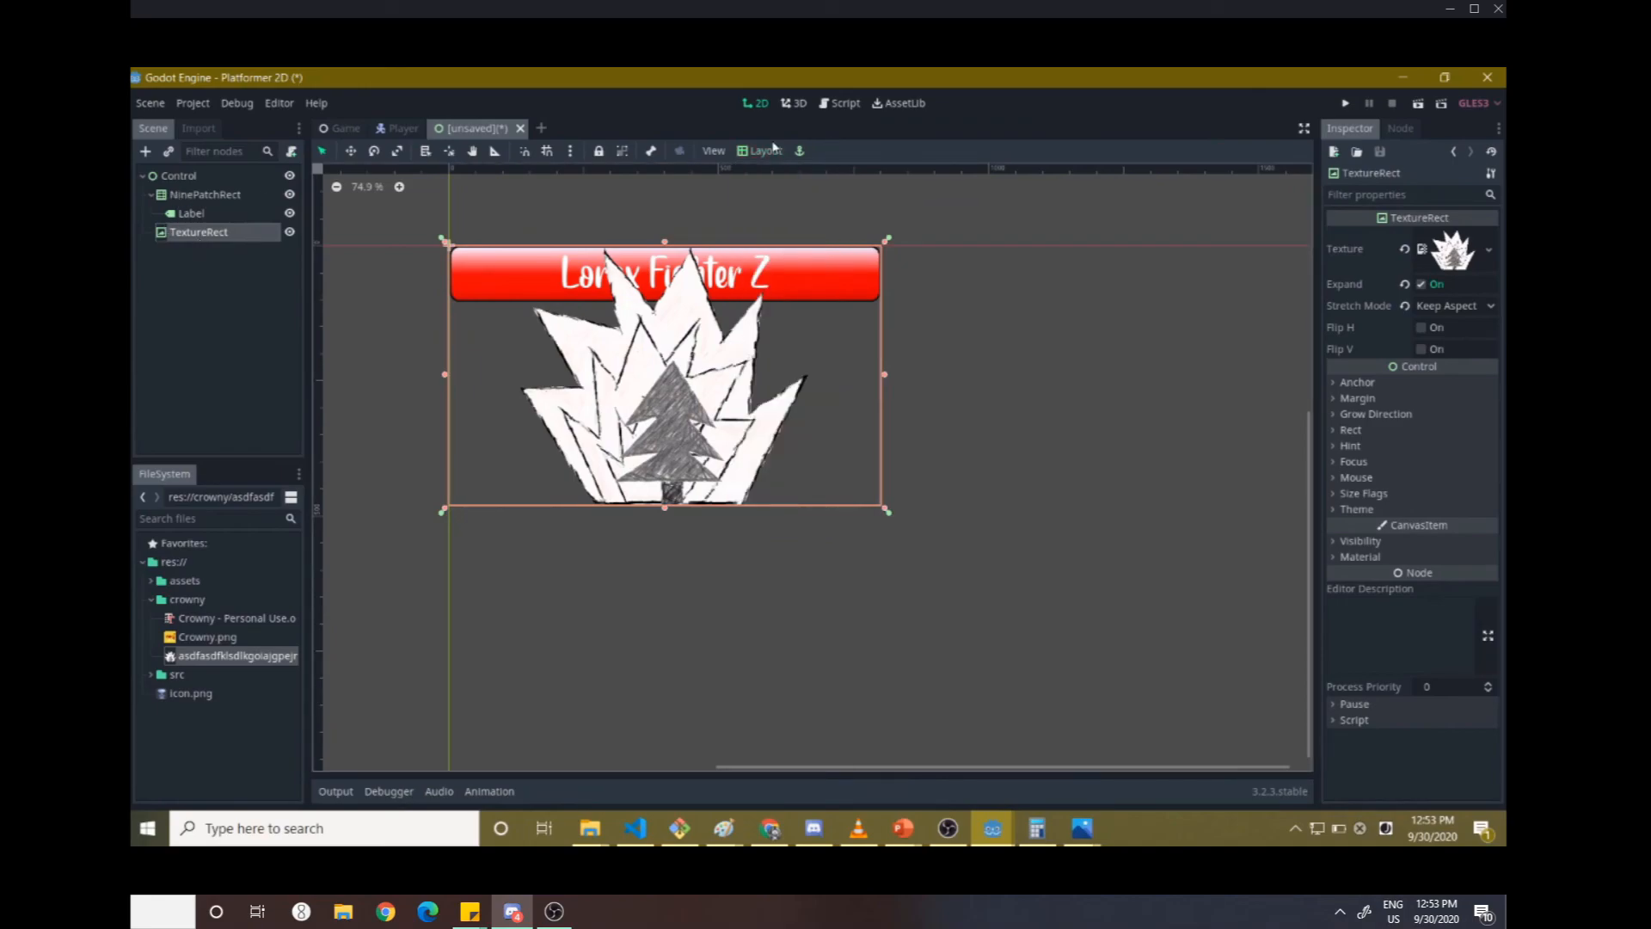
# - Move the NinePatchRect banner down across the artwork's spikes and place its node below TextureRect in the scene tree
pyautogui.click(233, 197)
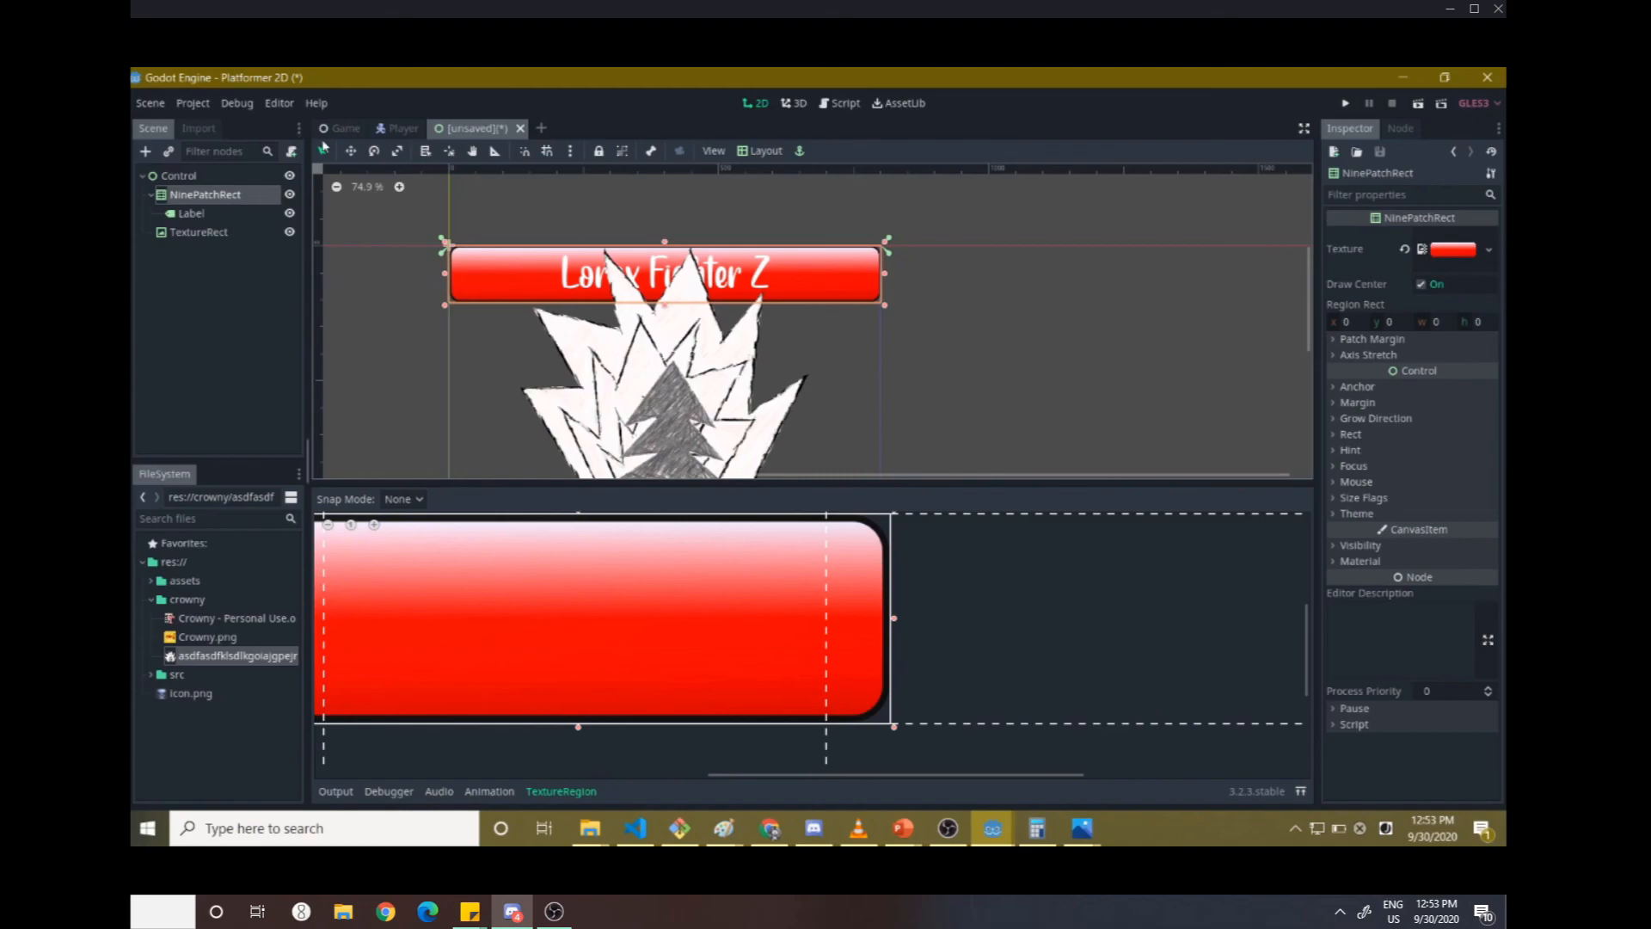
pyautogui.click(350, 151)
pyautogui.moveTo(784, 285); pyautogui.dragTo(788, 327)
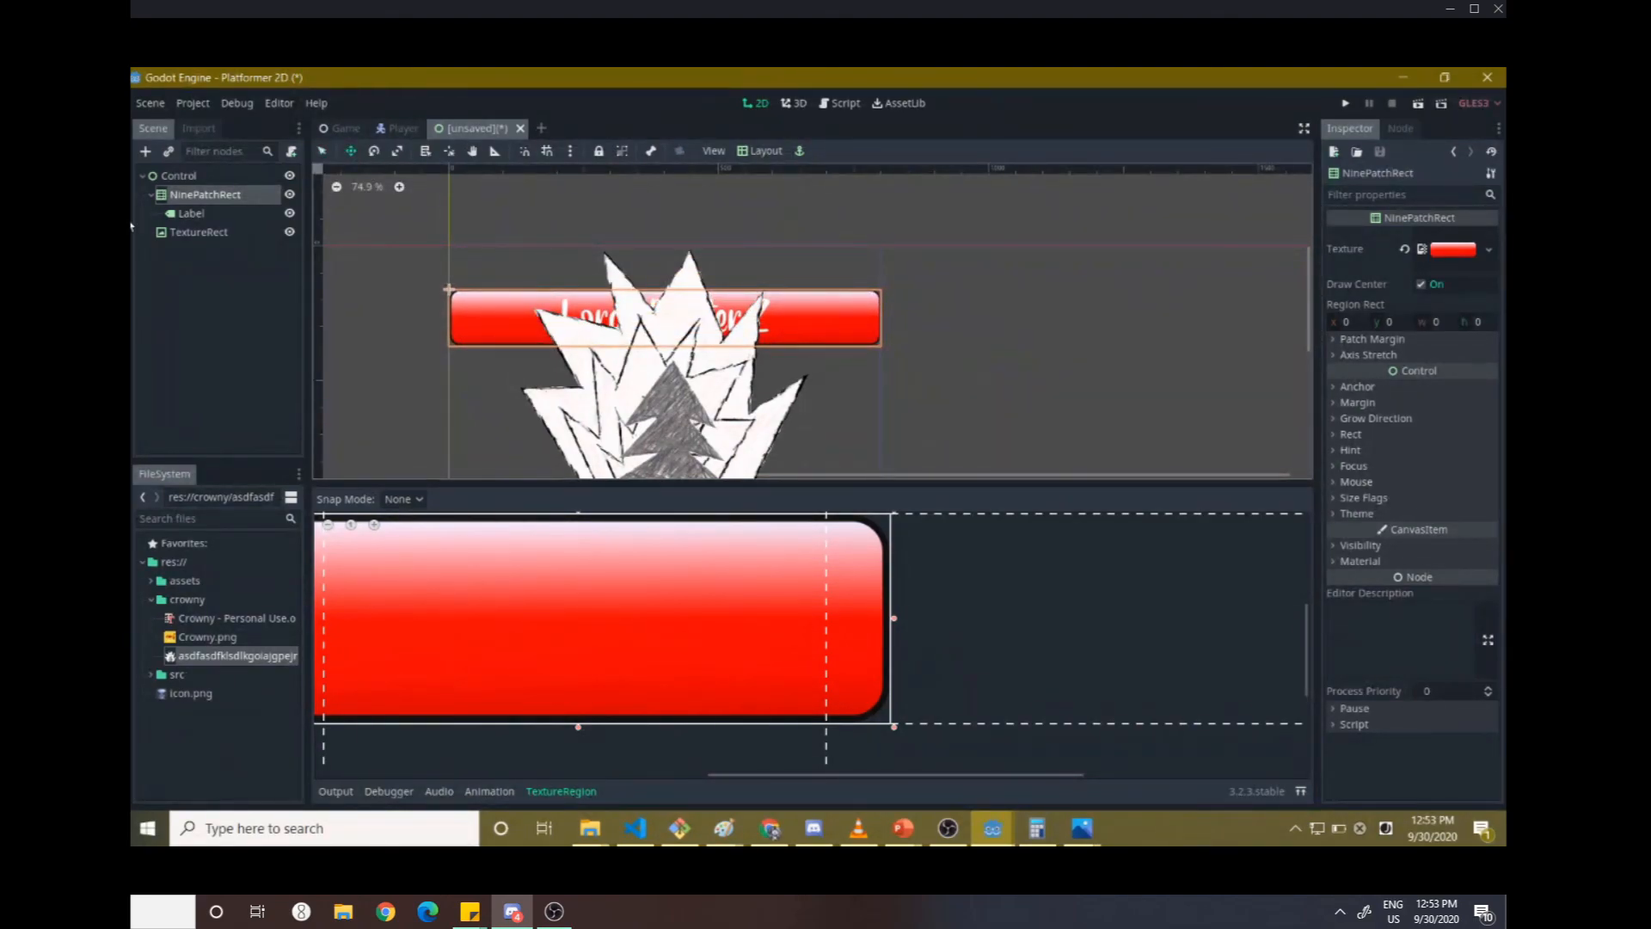
pyautogui.click(211, 196)
pyautogui.moveTo(196, 195); pyautogui.dragTo(193, 237)
# - Examine the title screen at different zoom levels, checking the banner layered over the tree and burst artwork
pyautogui.scroll(1, 705, 382)
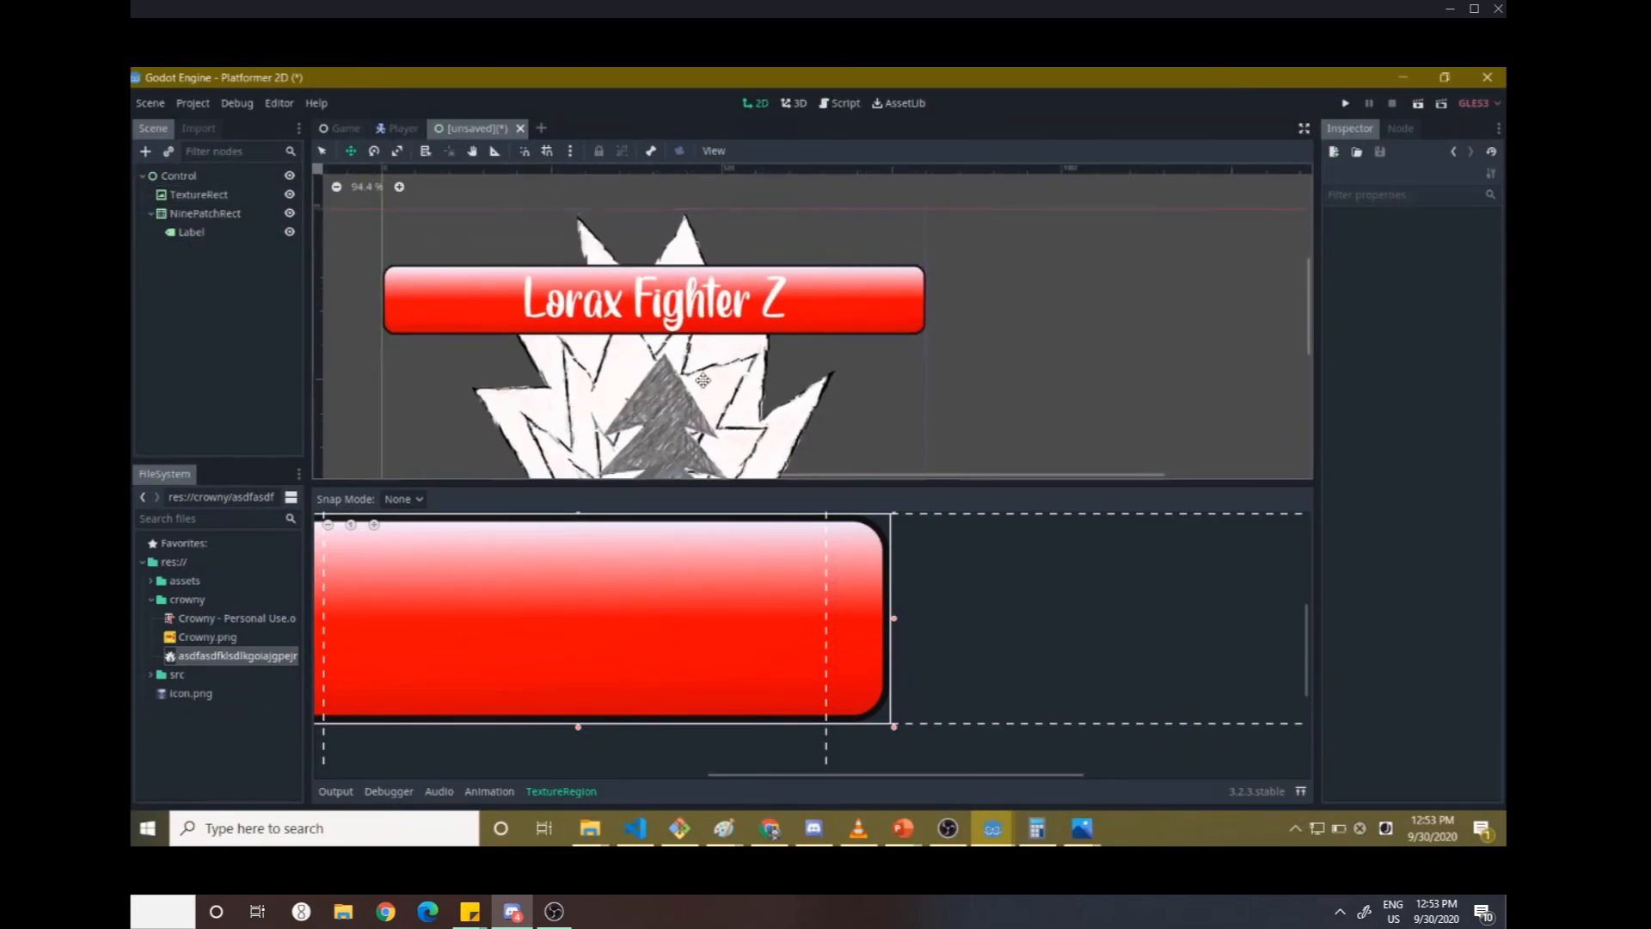
pyautogui.scroll(-2, 697, 374)
pyautogui.scroll(1, 694, 368)
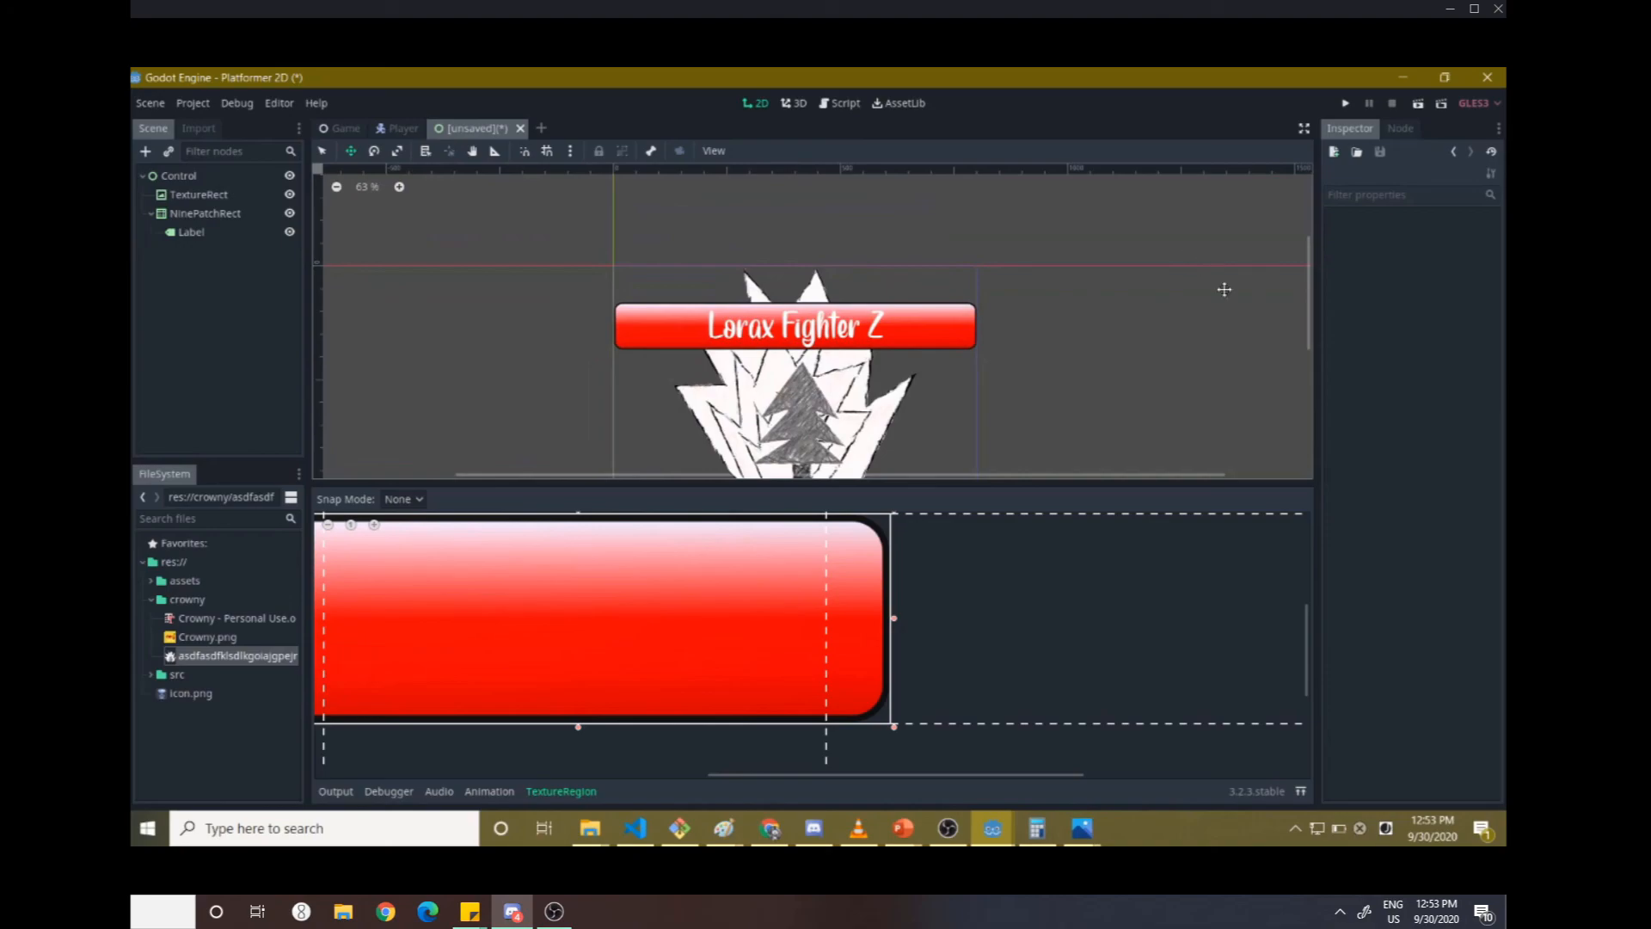
pyautogui.moveTo(1322, 283); pyautogui.dragTo(1319, 310)
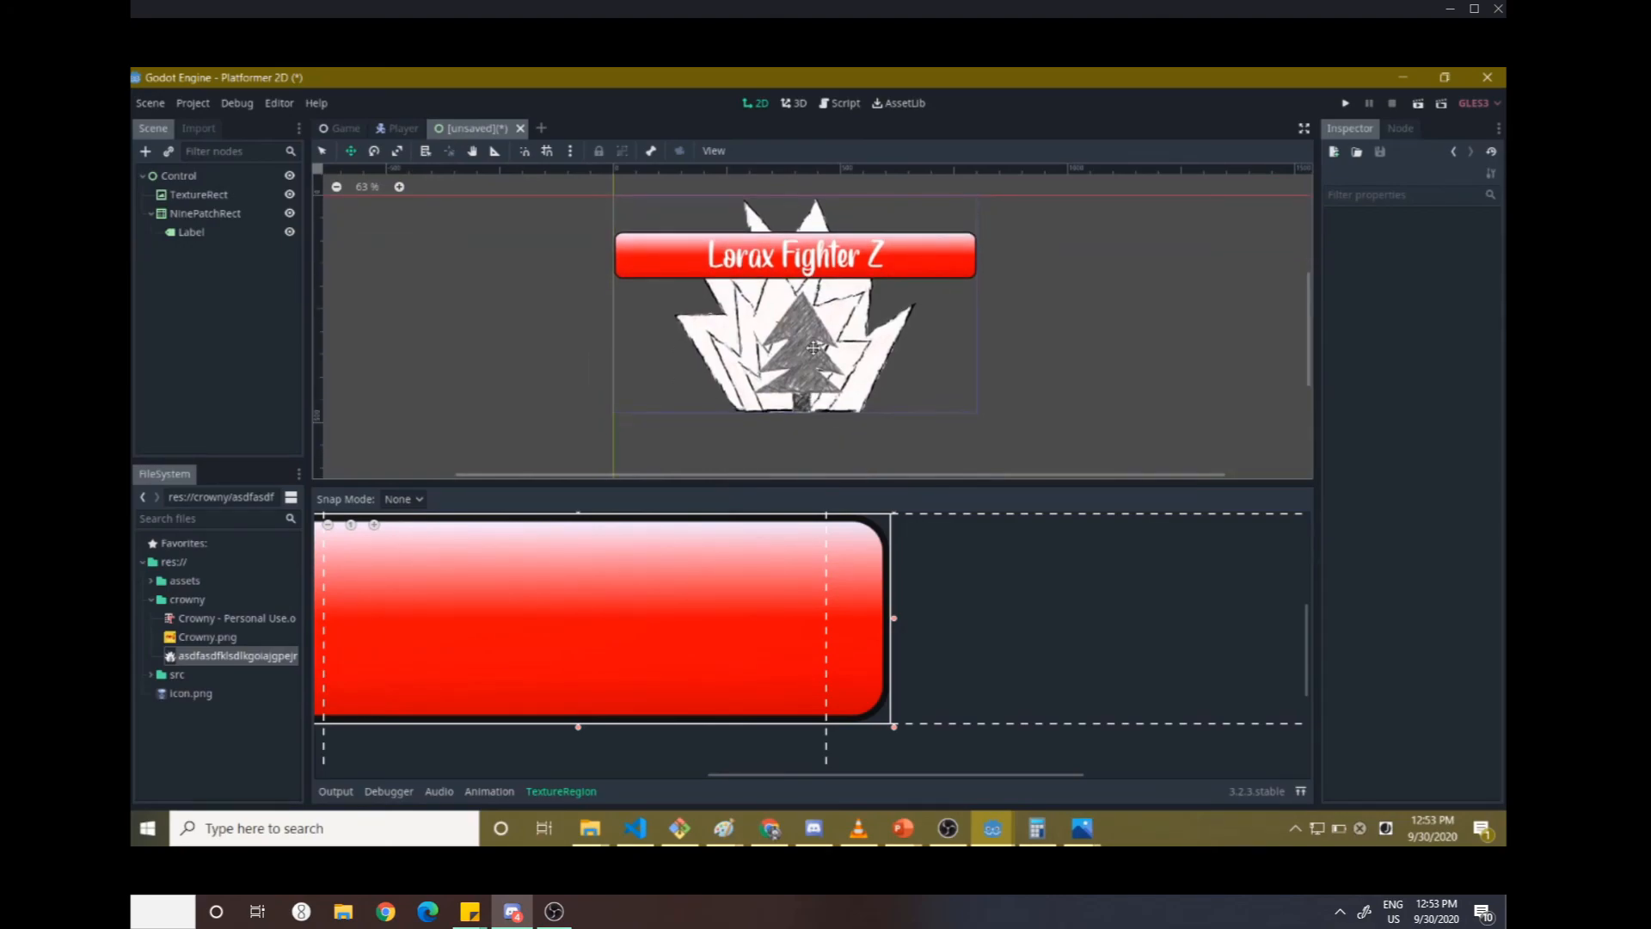
pyautogui.scroll(1, 835, 256)
pyautogui.scroll(1, 835, 256)
pyautogui.scroll(-2, 817, 258)
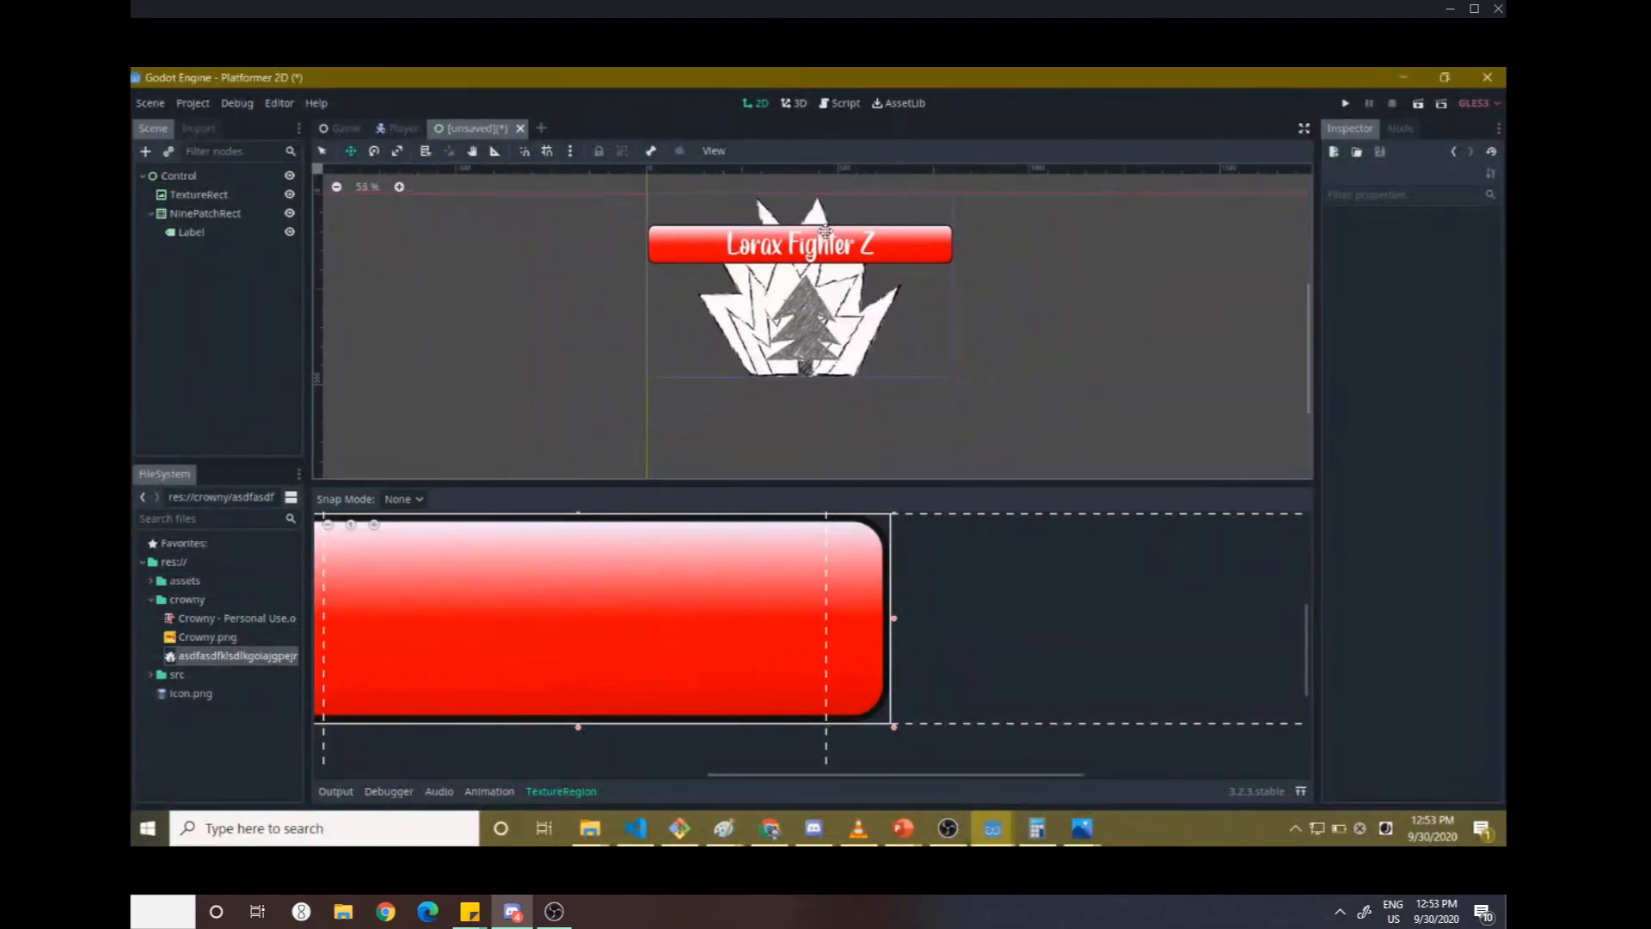
pyautogui.scroll(1, 792, 260)
pyautogui.scroll(2, 792, 261)
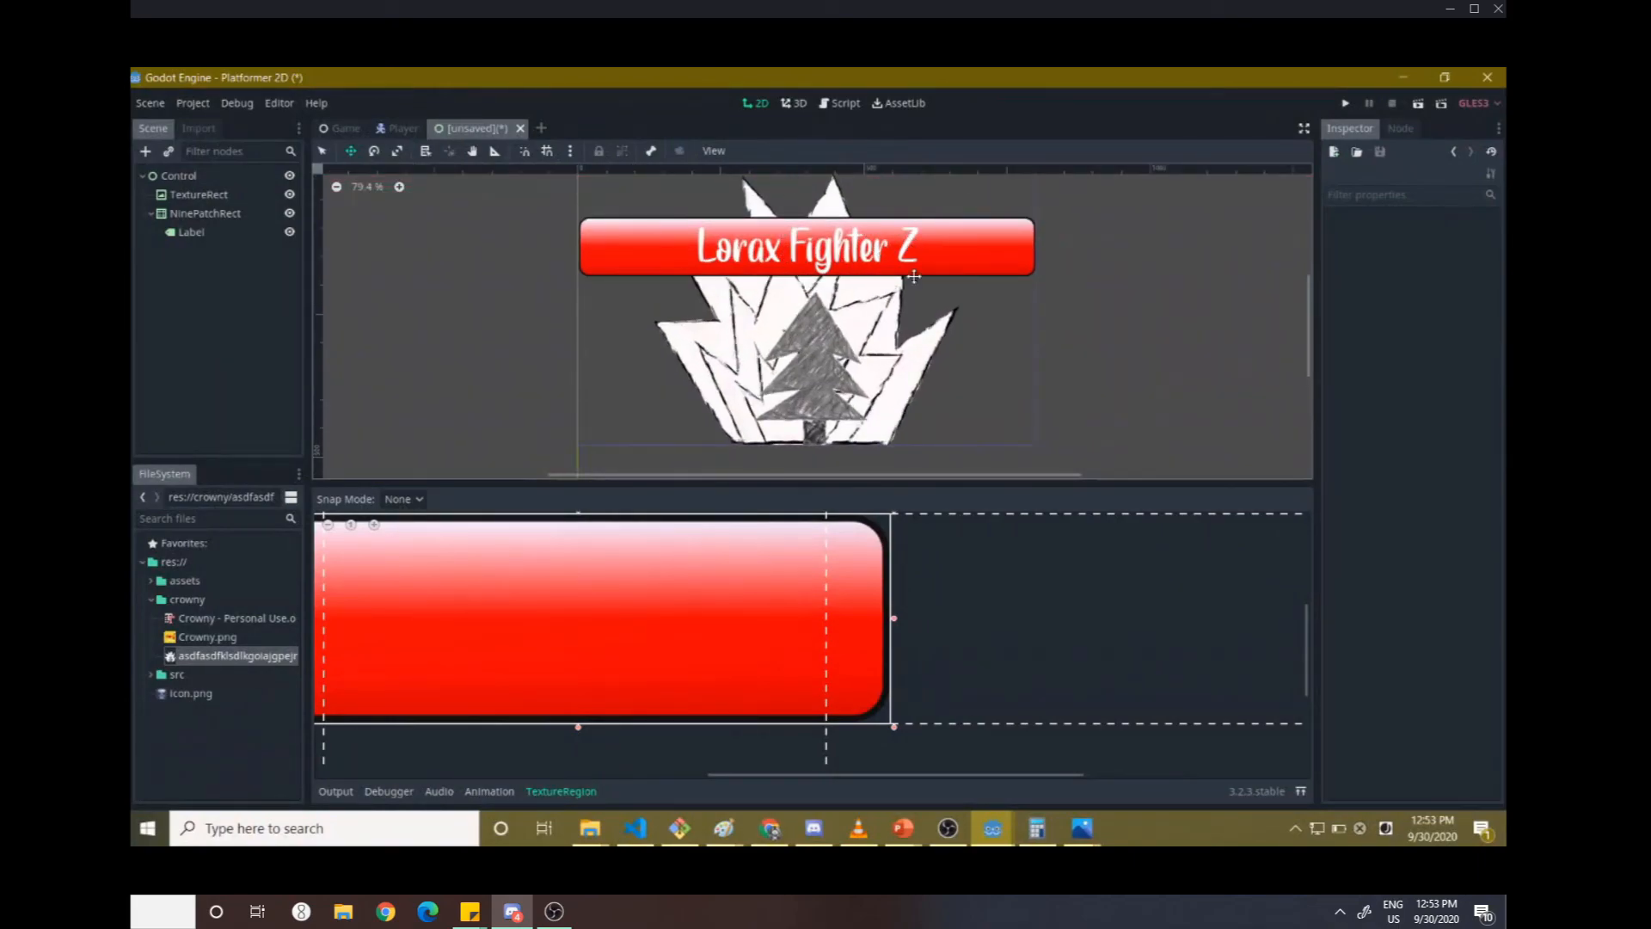
pyautogui.scroll(-2, 914, 276)
pyautogui.scroll(1, 872, 213)
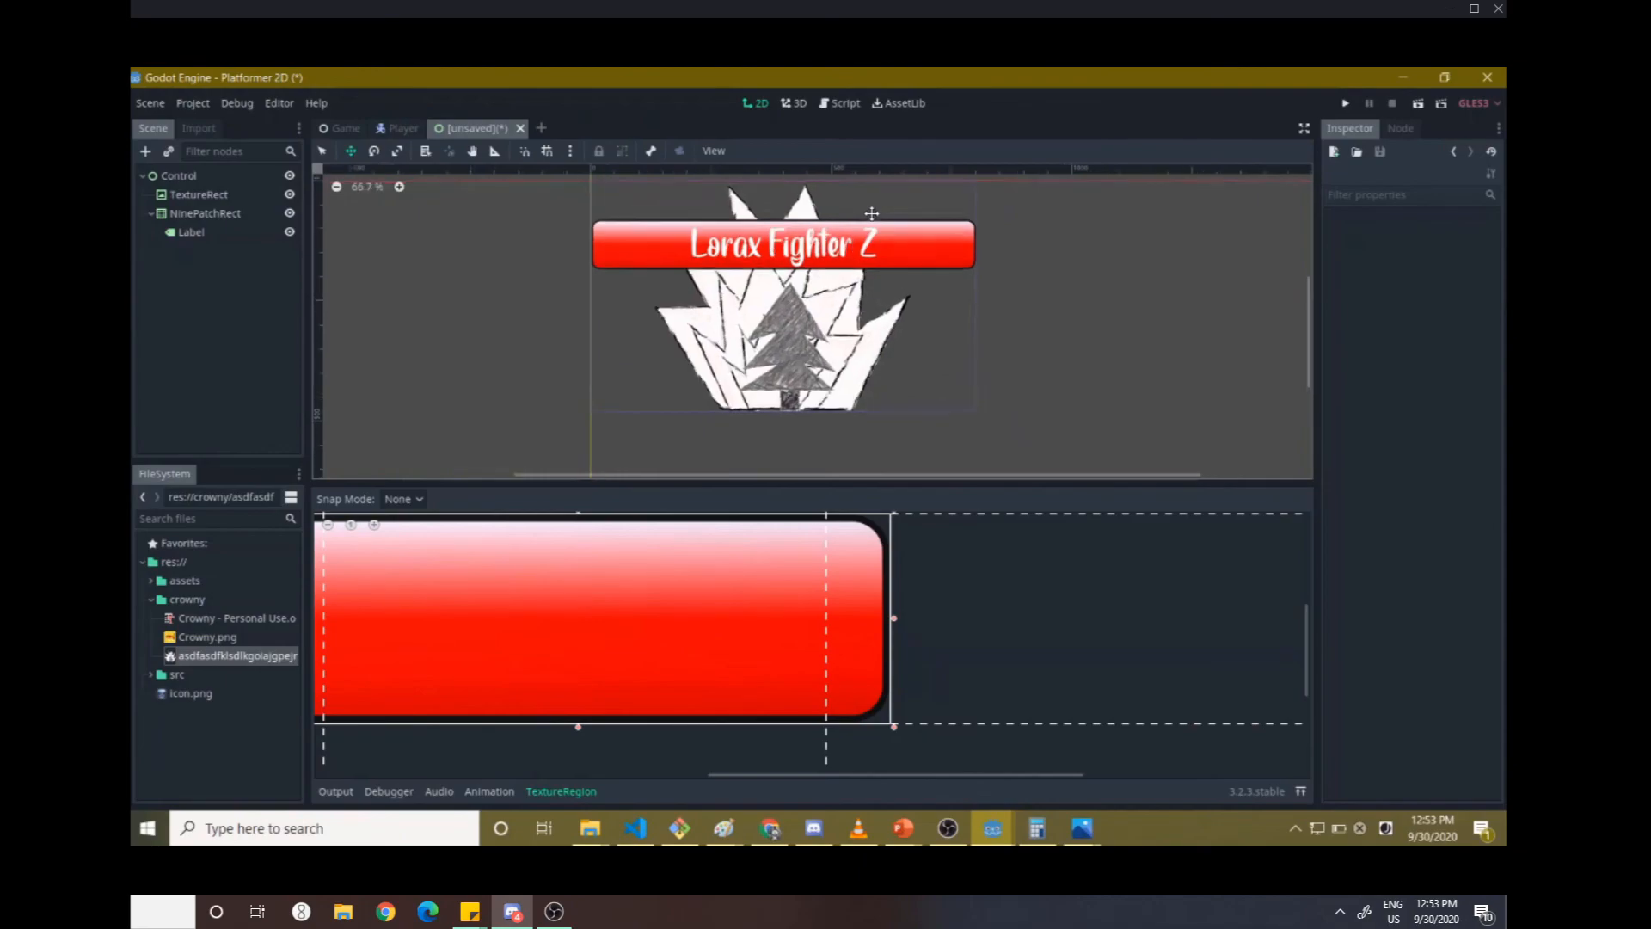
pyautogui.scroll(1, 872, 213)
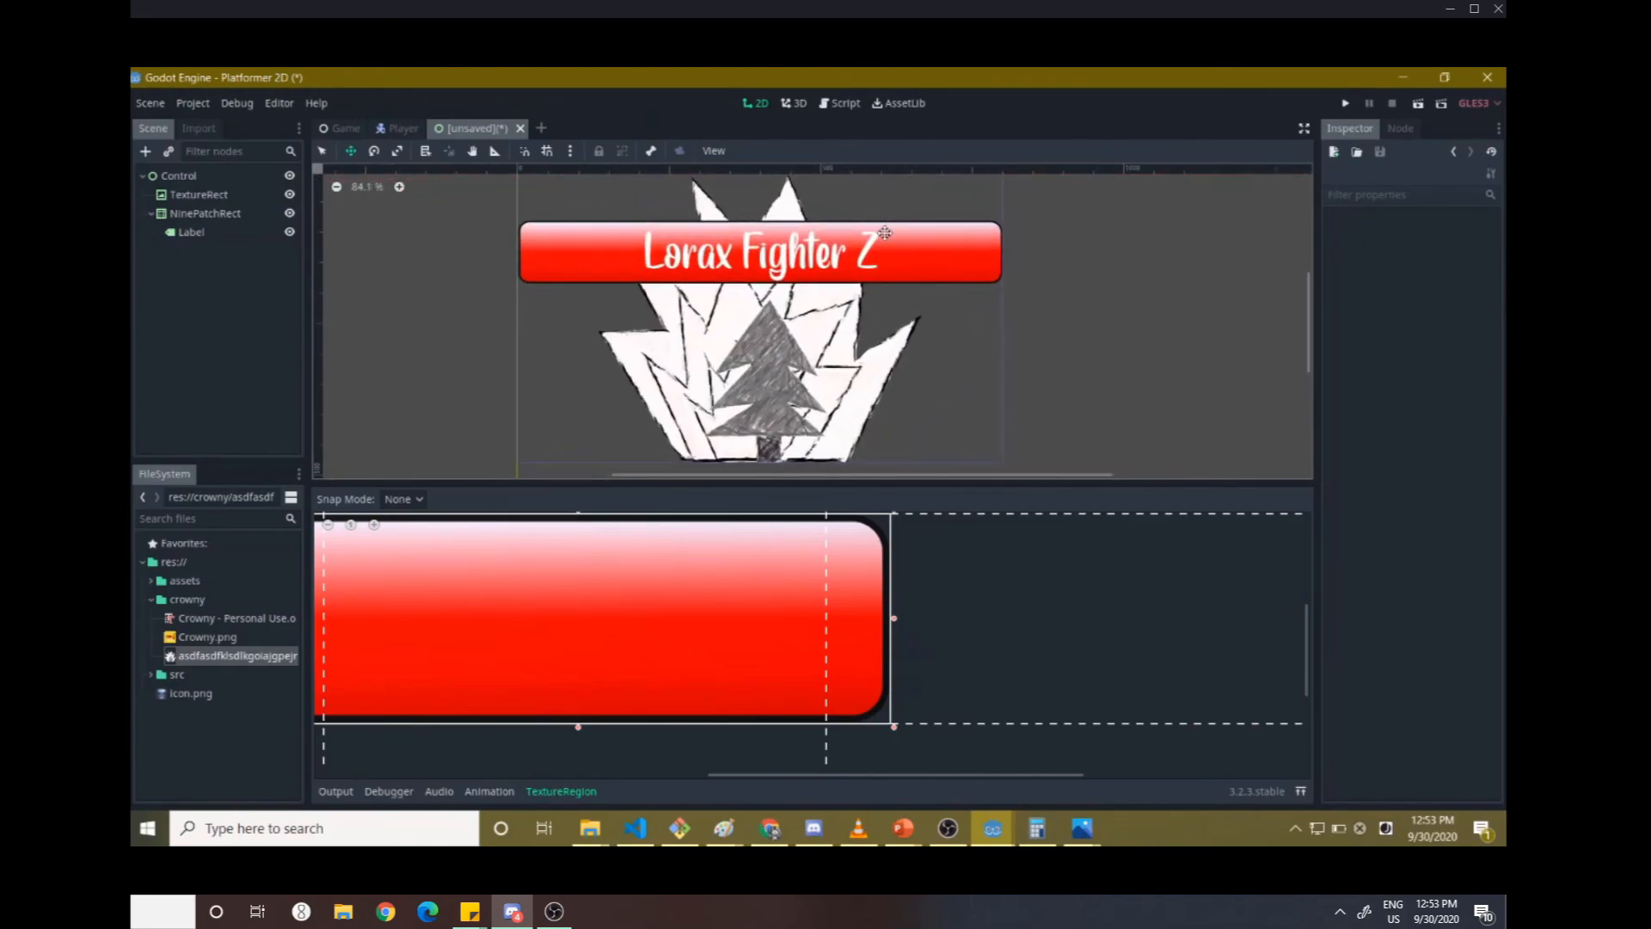
pyautogui.scroll(-1, 885, 237)
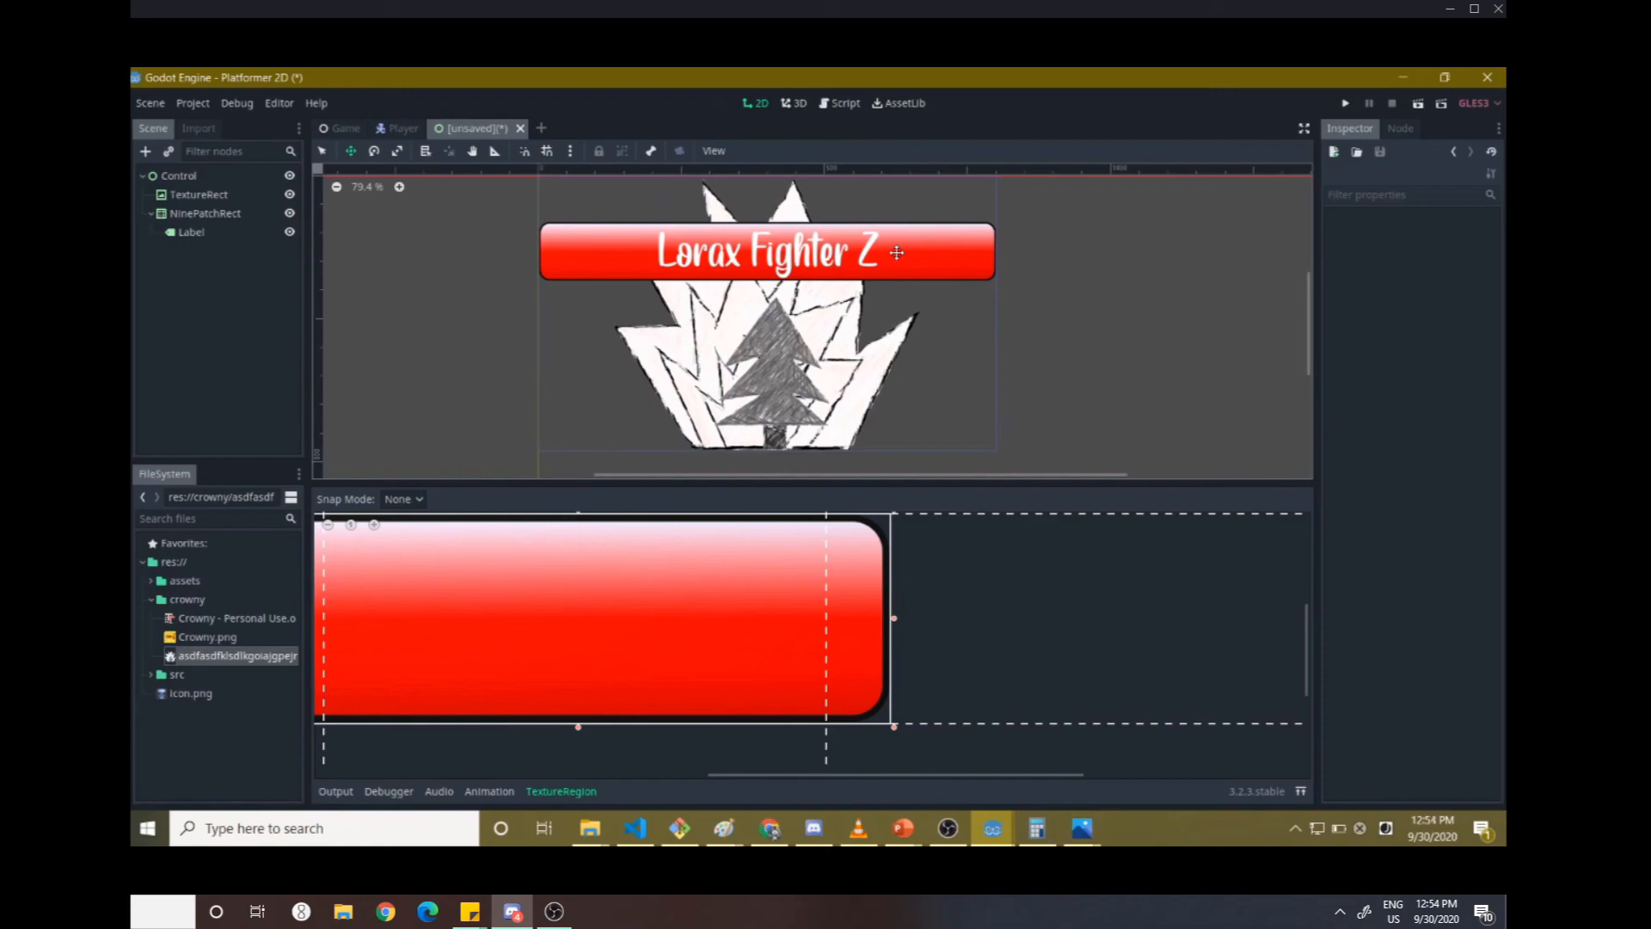
pyautogui.scroll(-1, 897, 253)
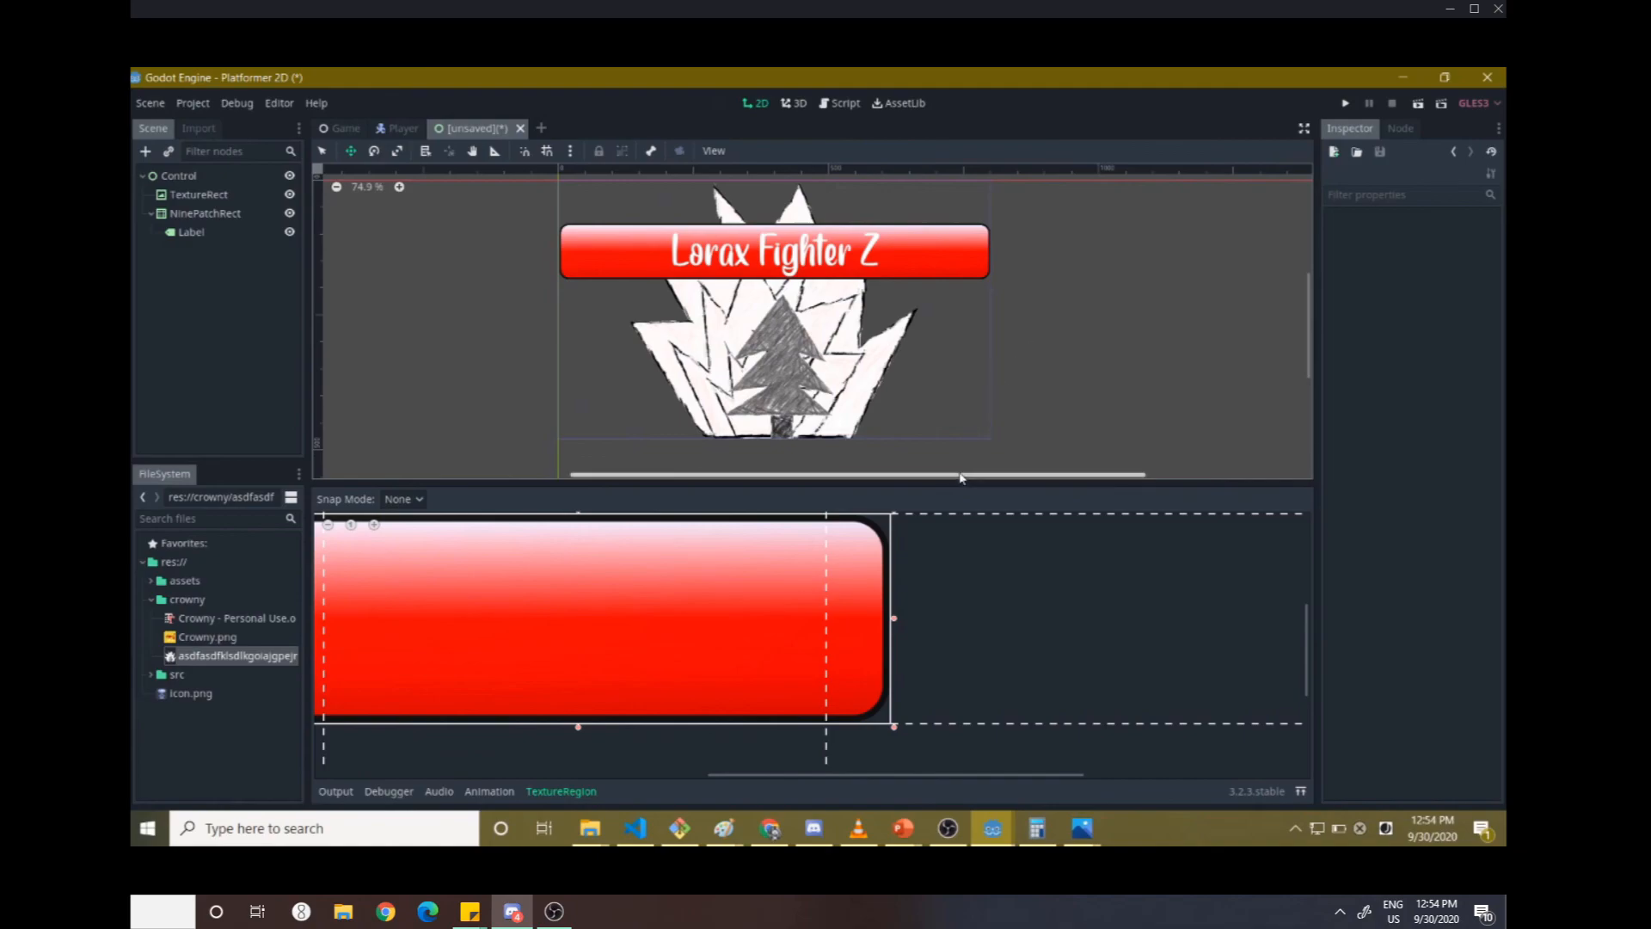
pyautogui.moveTo(960, 478); pyautogui.dragTo(1171, 420)
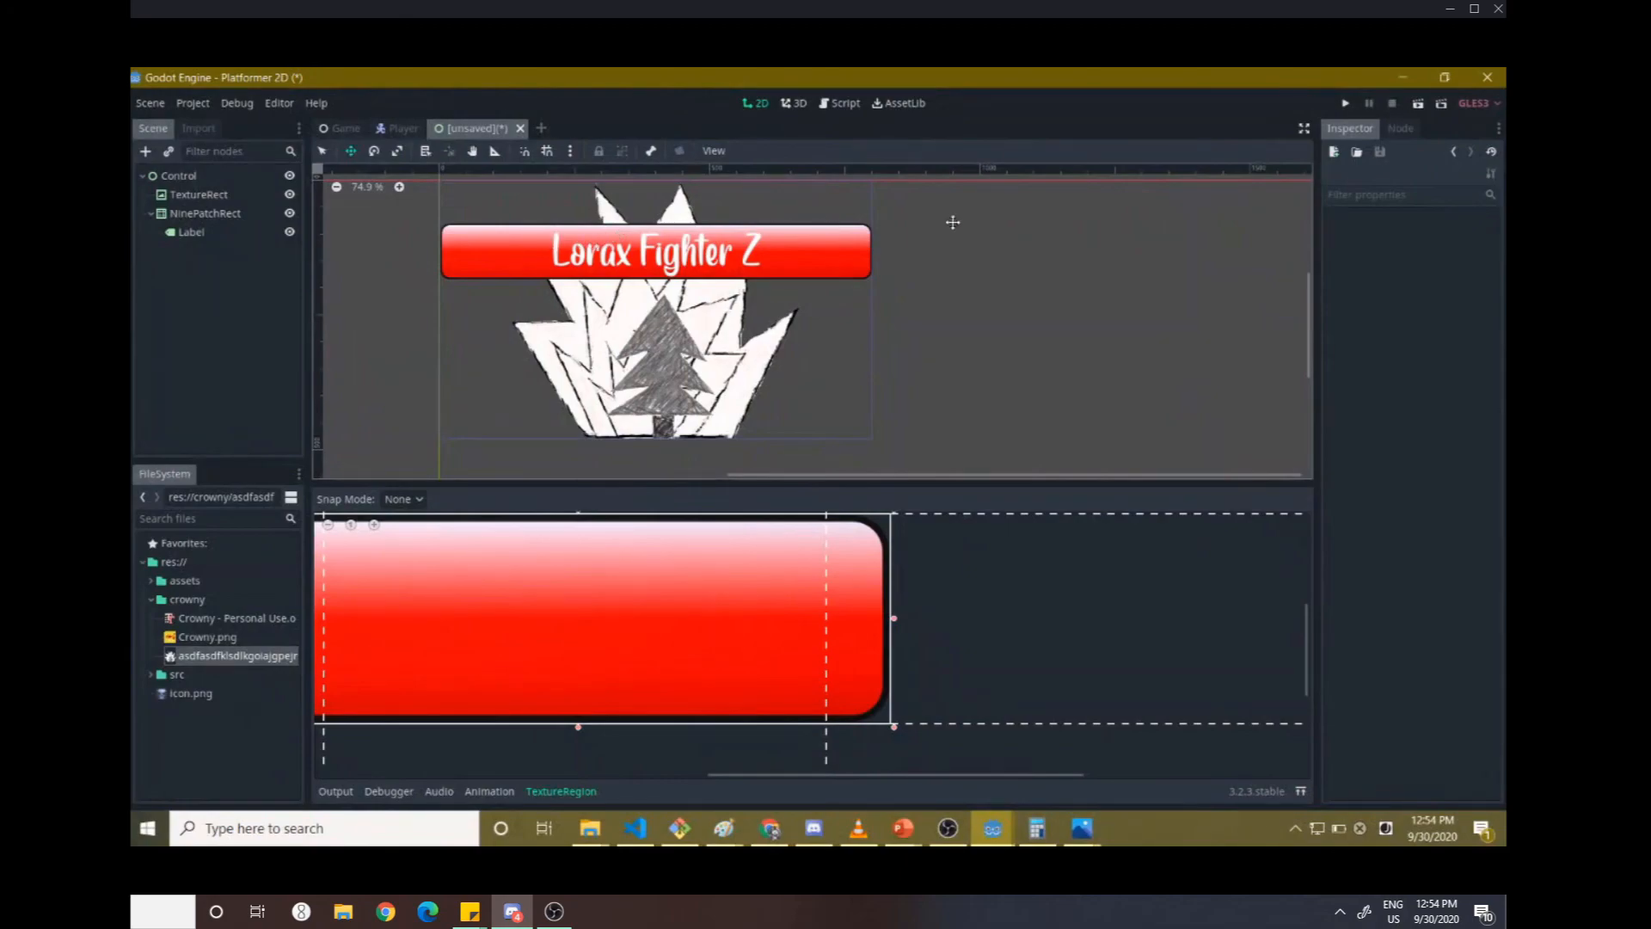
pyautogui.scroll(1, 952, 222)
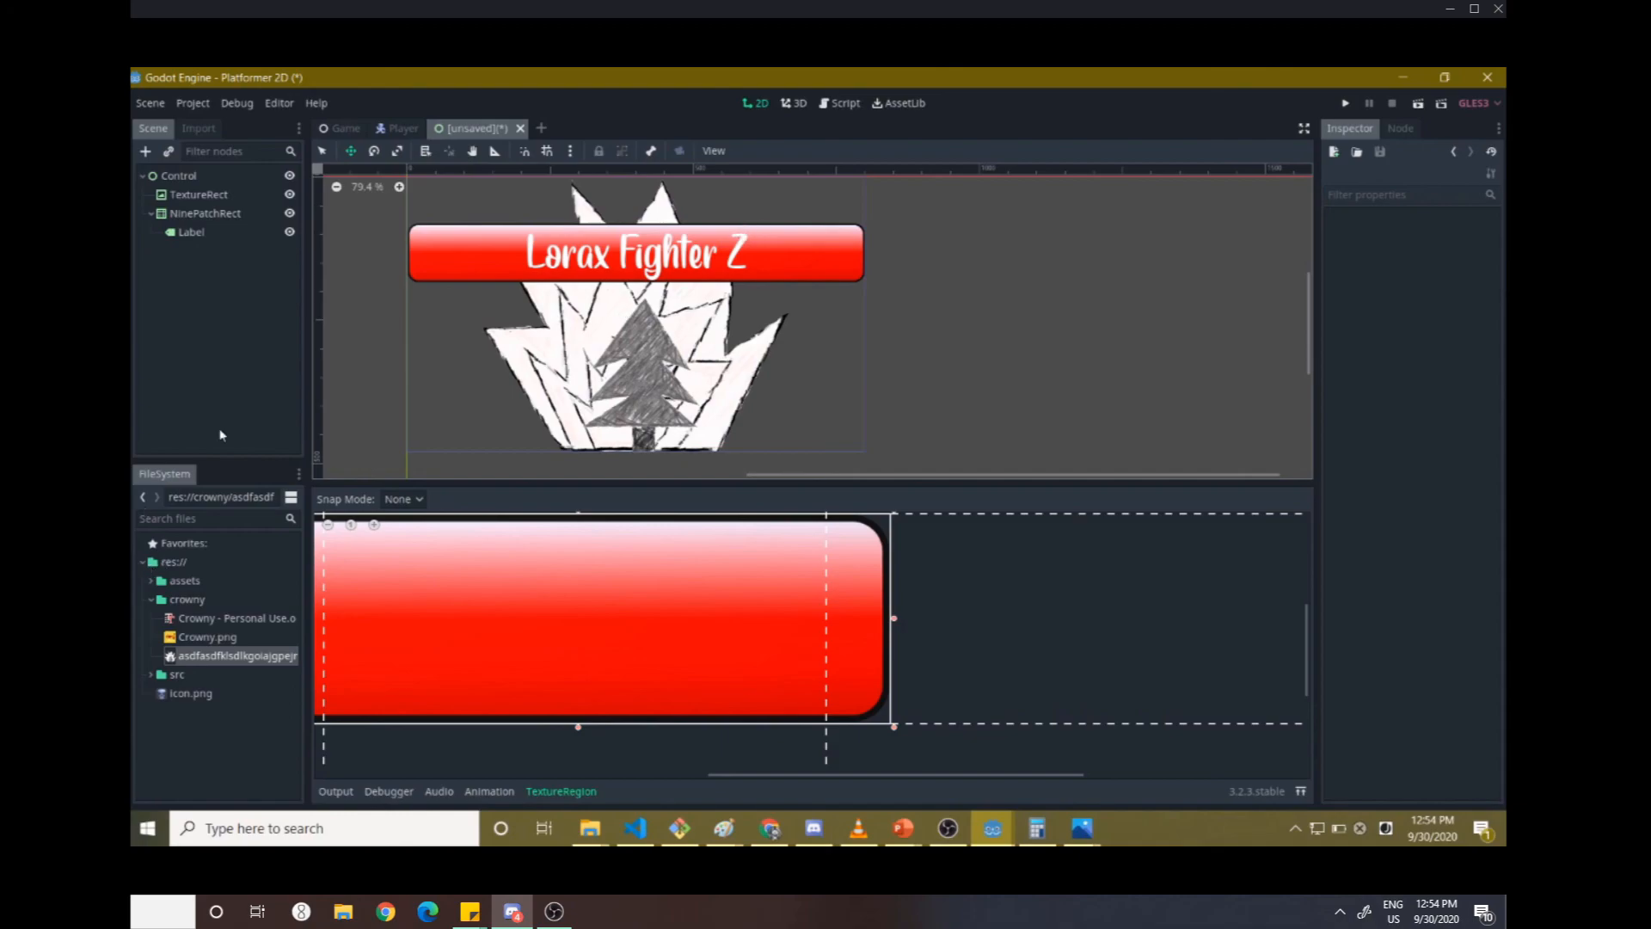
# - Add a ProgressBar node to the title screen scene under the Control root
pyautogui.click(146, 152)
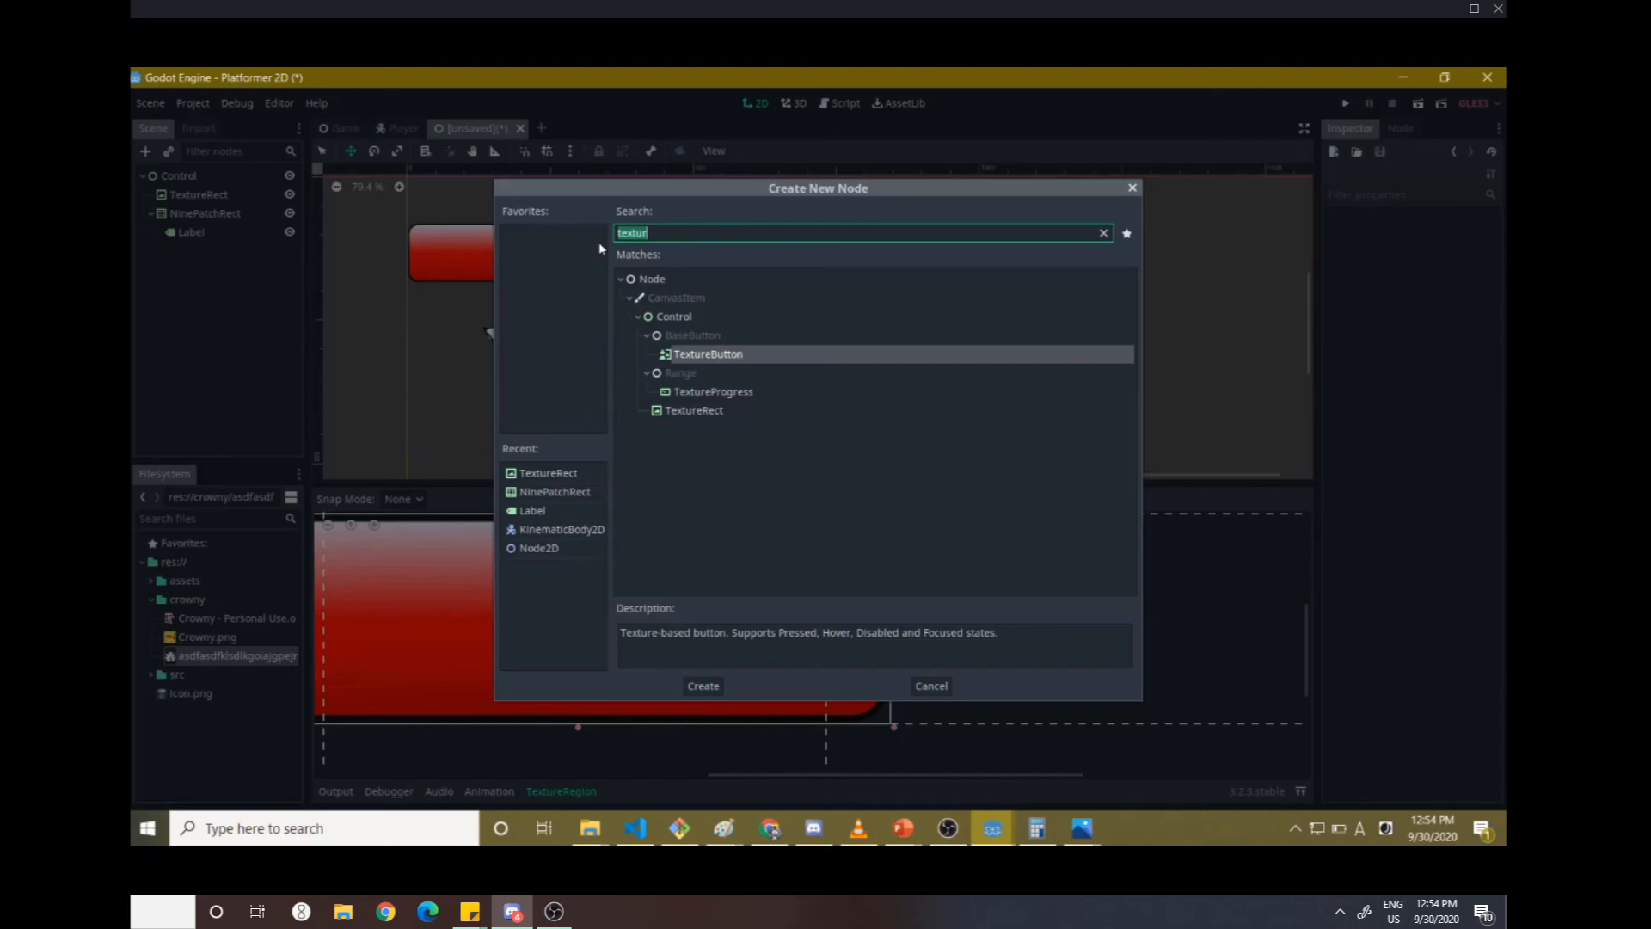
pyautogui.write('hp')
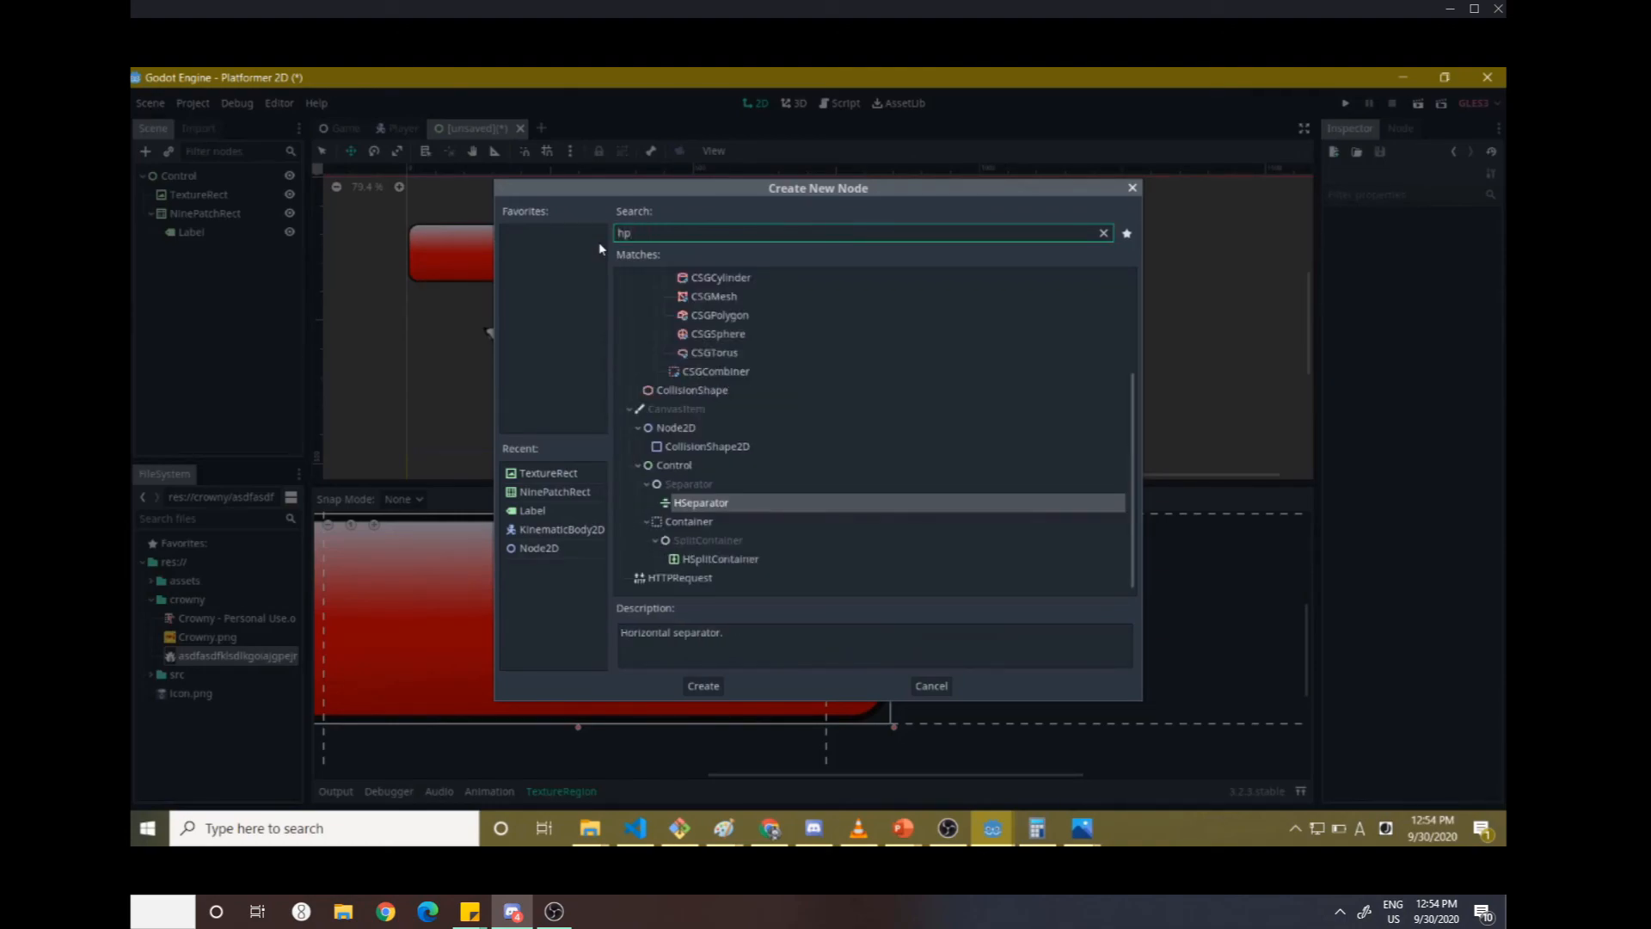
pyautogui.press('BackSpace')
pyautogui.press('BackSpace')
pyautogui.write('pro')
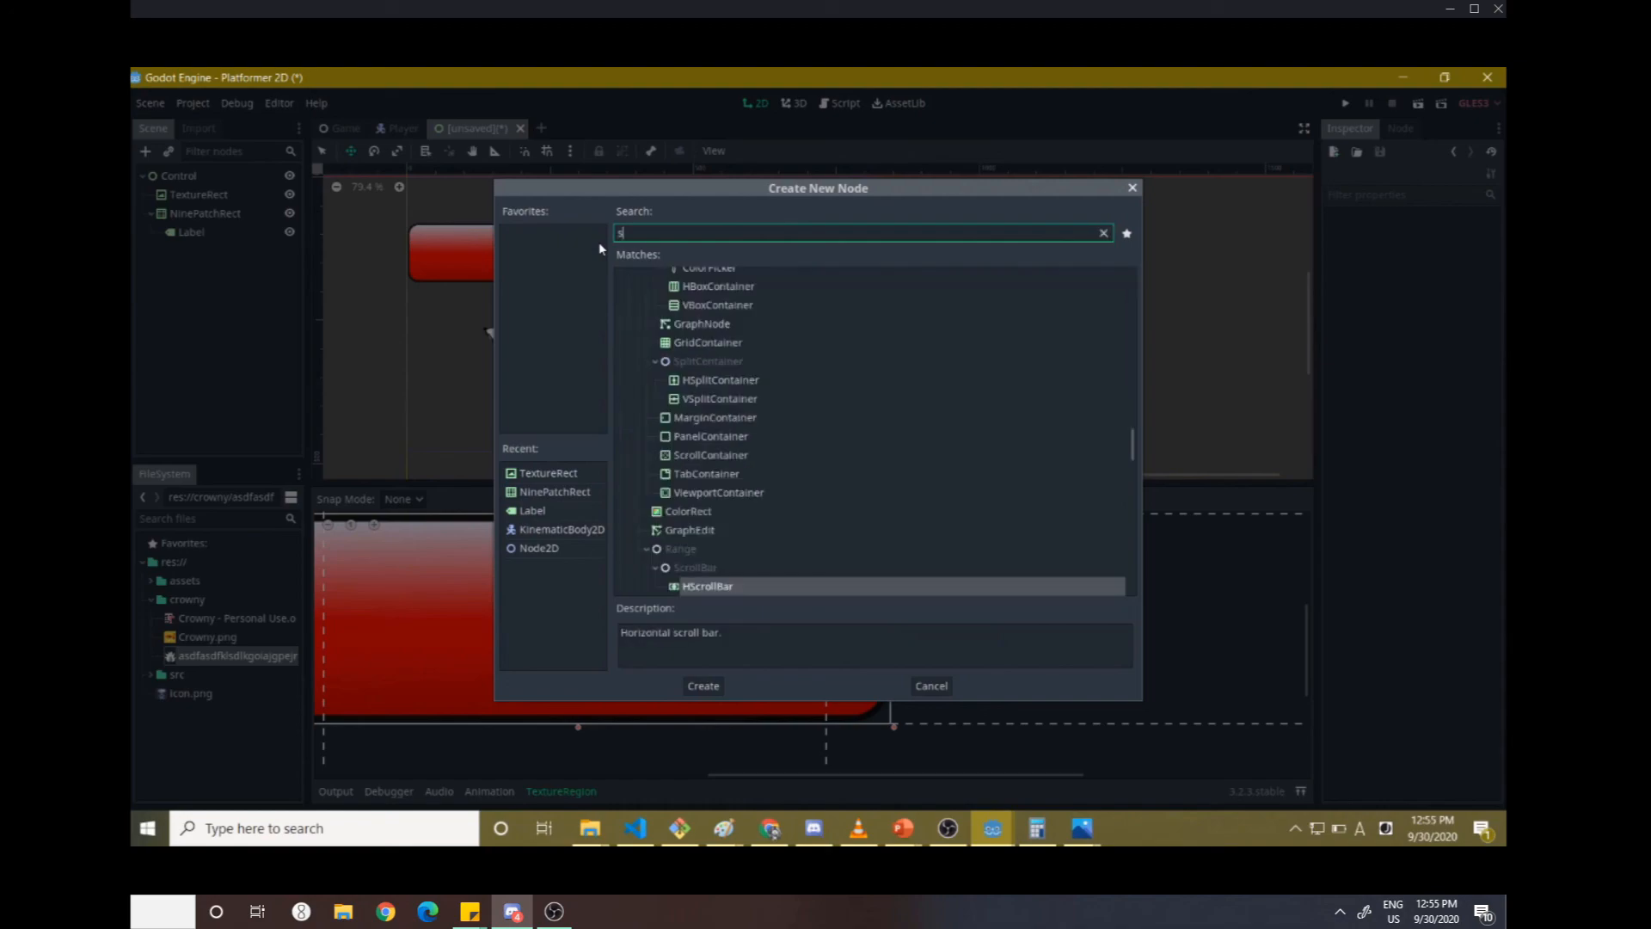
pyautogui.write('gre')
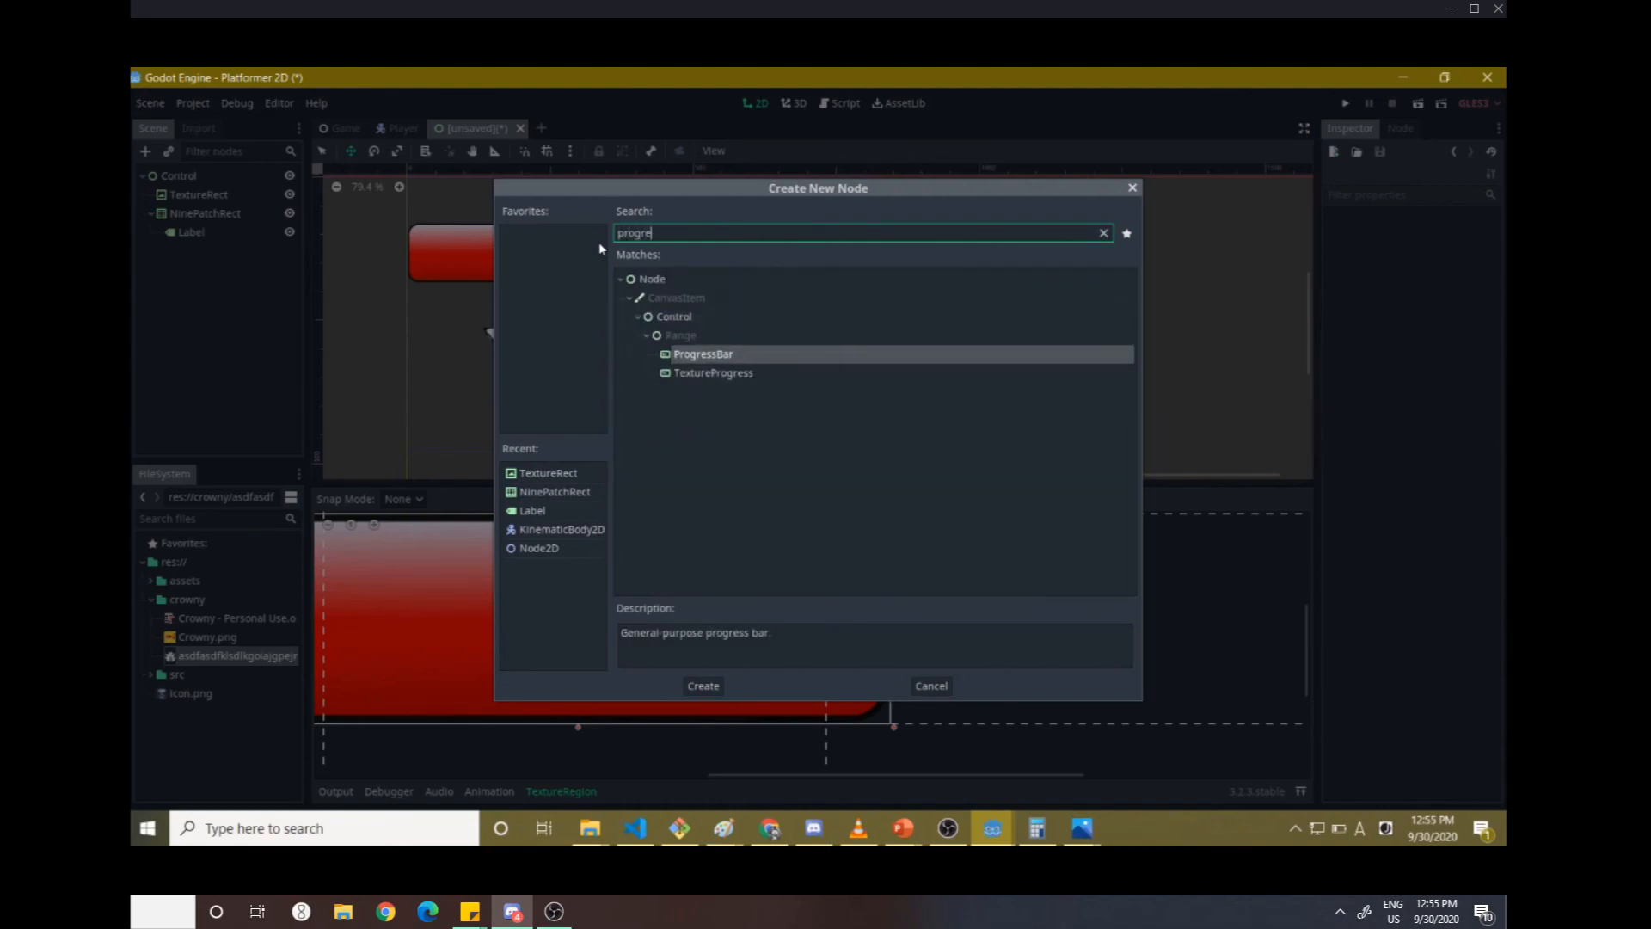
pyautogui.press('Return')
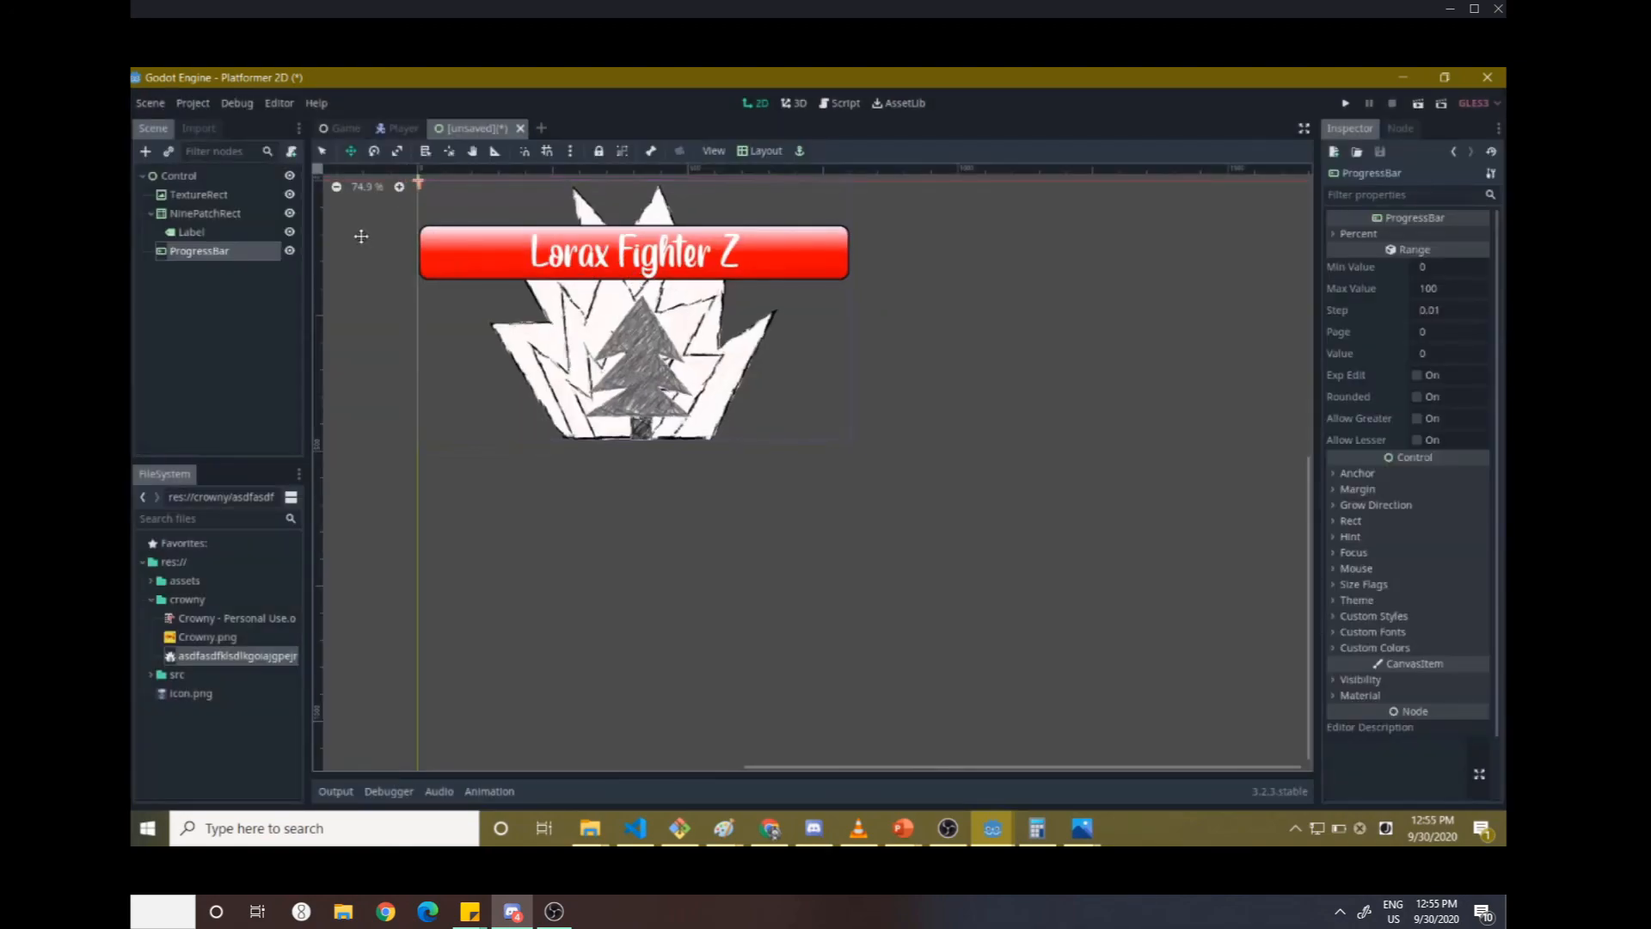
# - Delete the ProgressBar node from the title screen scene
pyautogui.scroll(1, 597, 276)
pyautogui.scroll(-4, 782, 211)
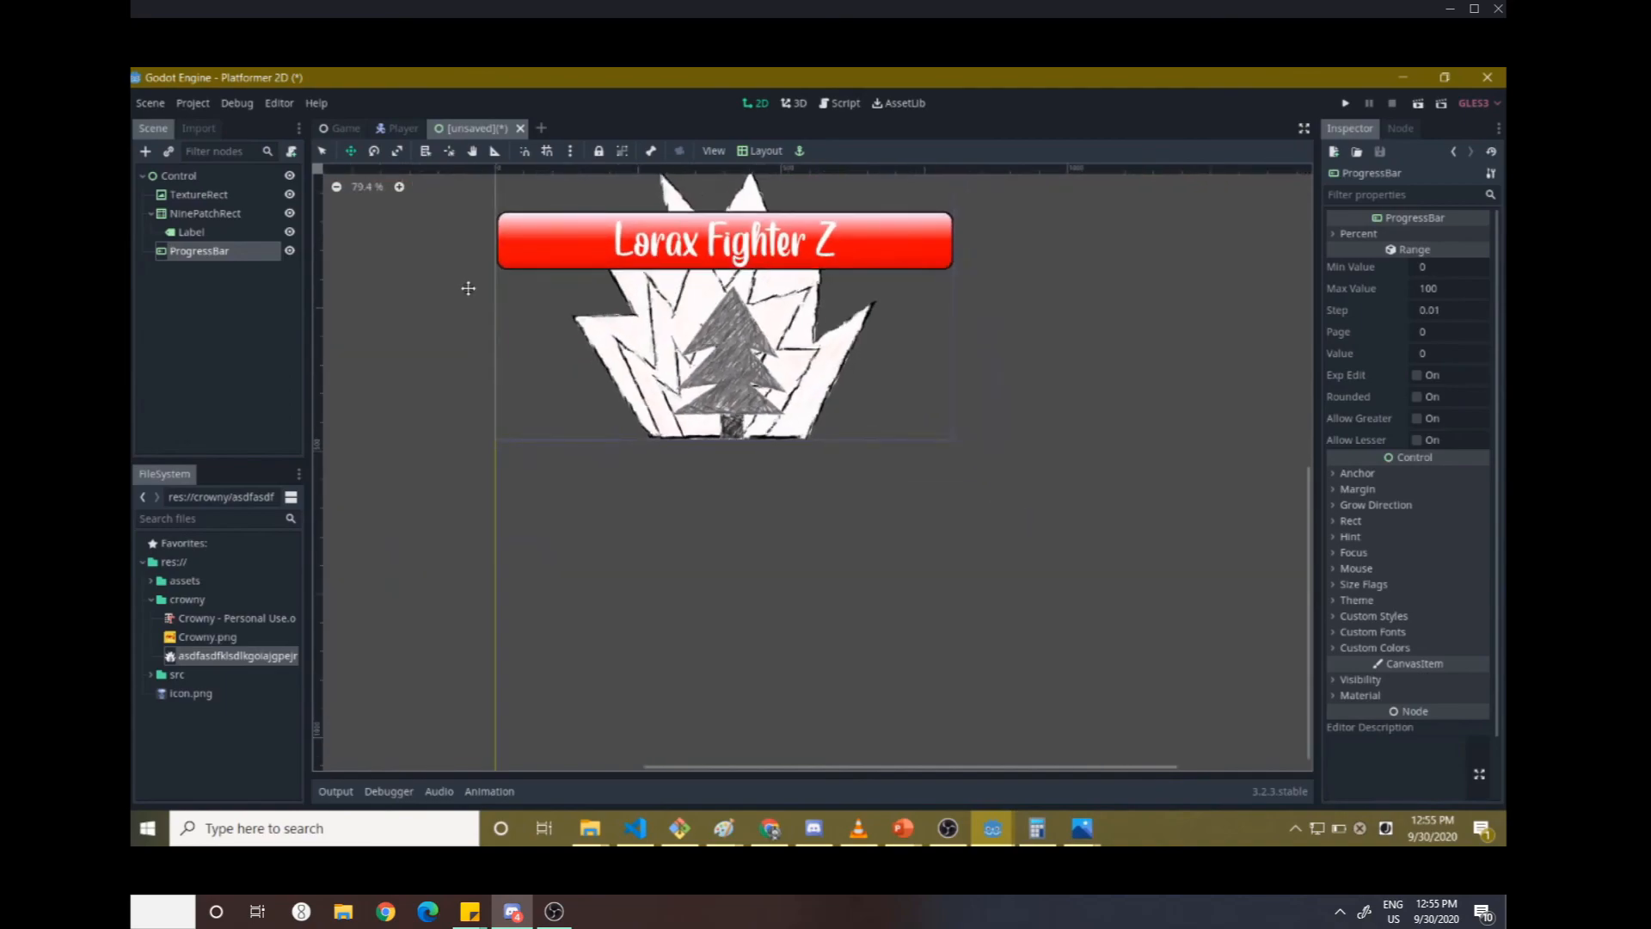
pyautogui.scroll(1, 468, 293)
pyautogui.moveTo(467, 309); pyautogui.dragTo(463, 459, button='middle')
pyautogui.click(203, 239)
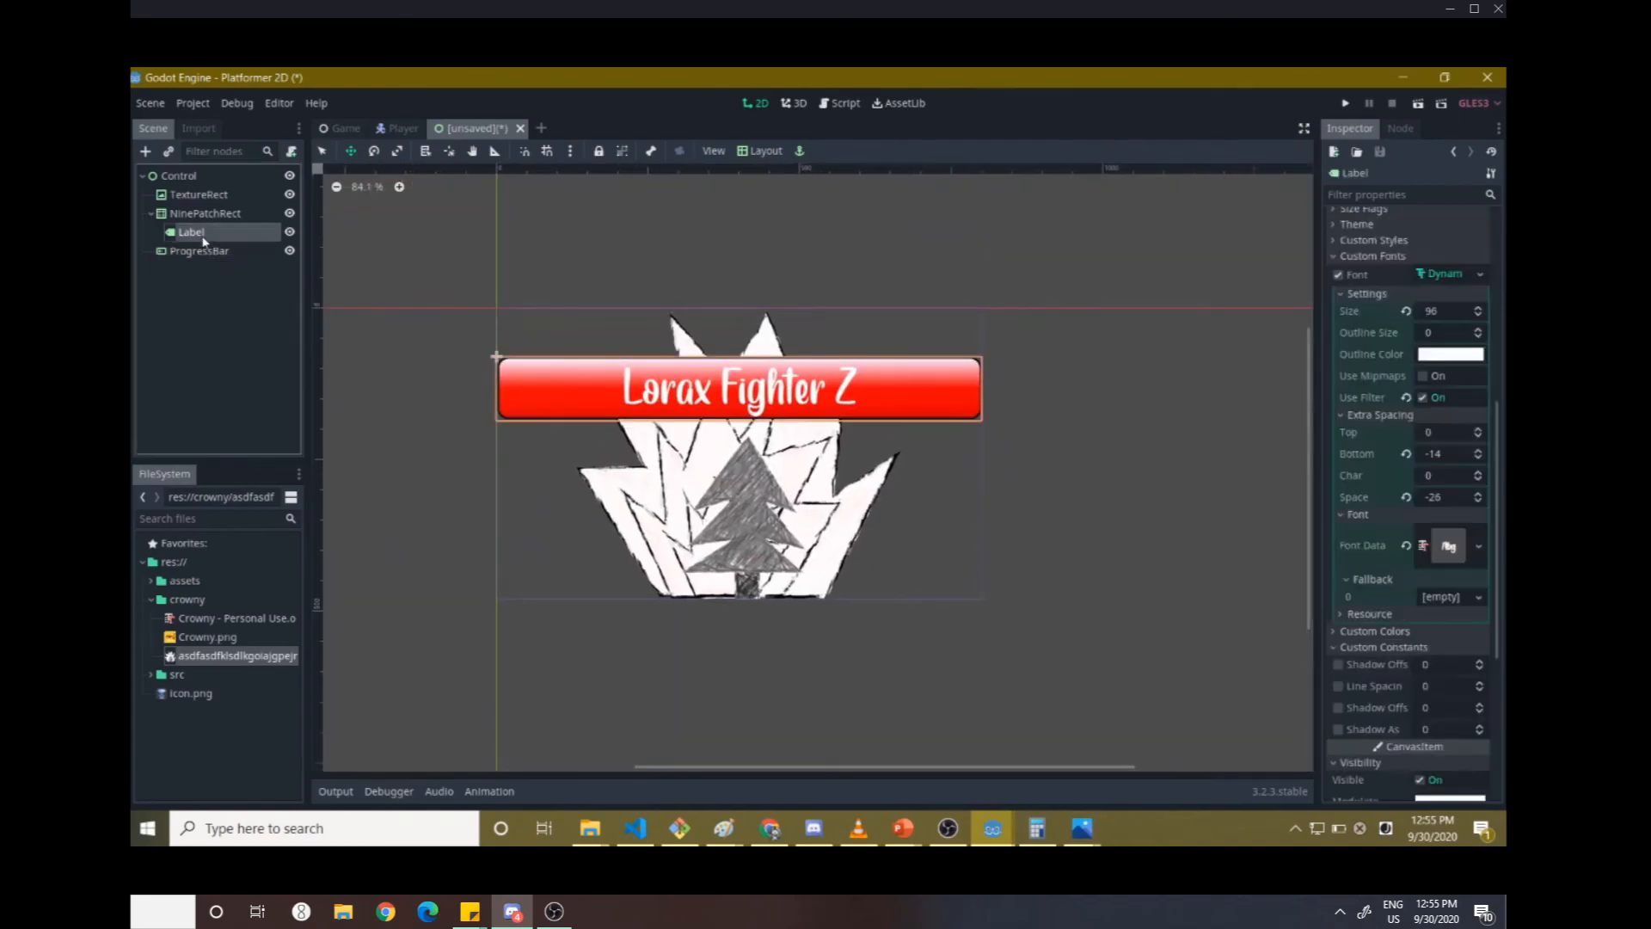
pyautogui.click(209, 256)
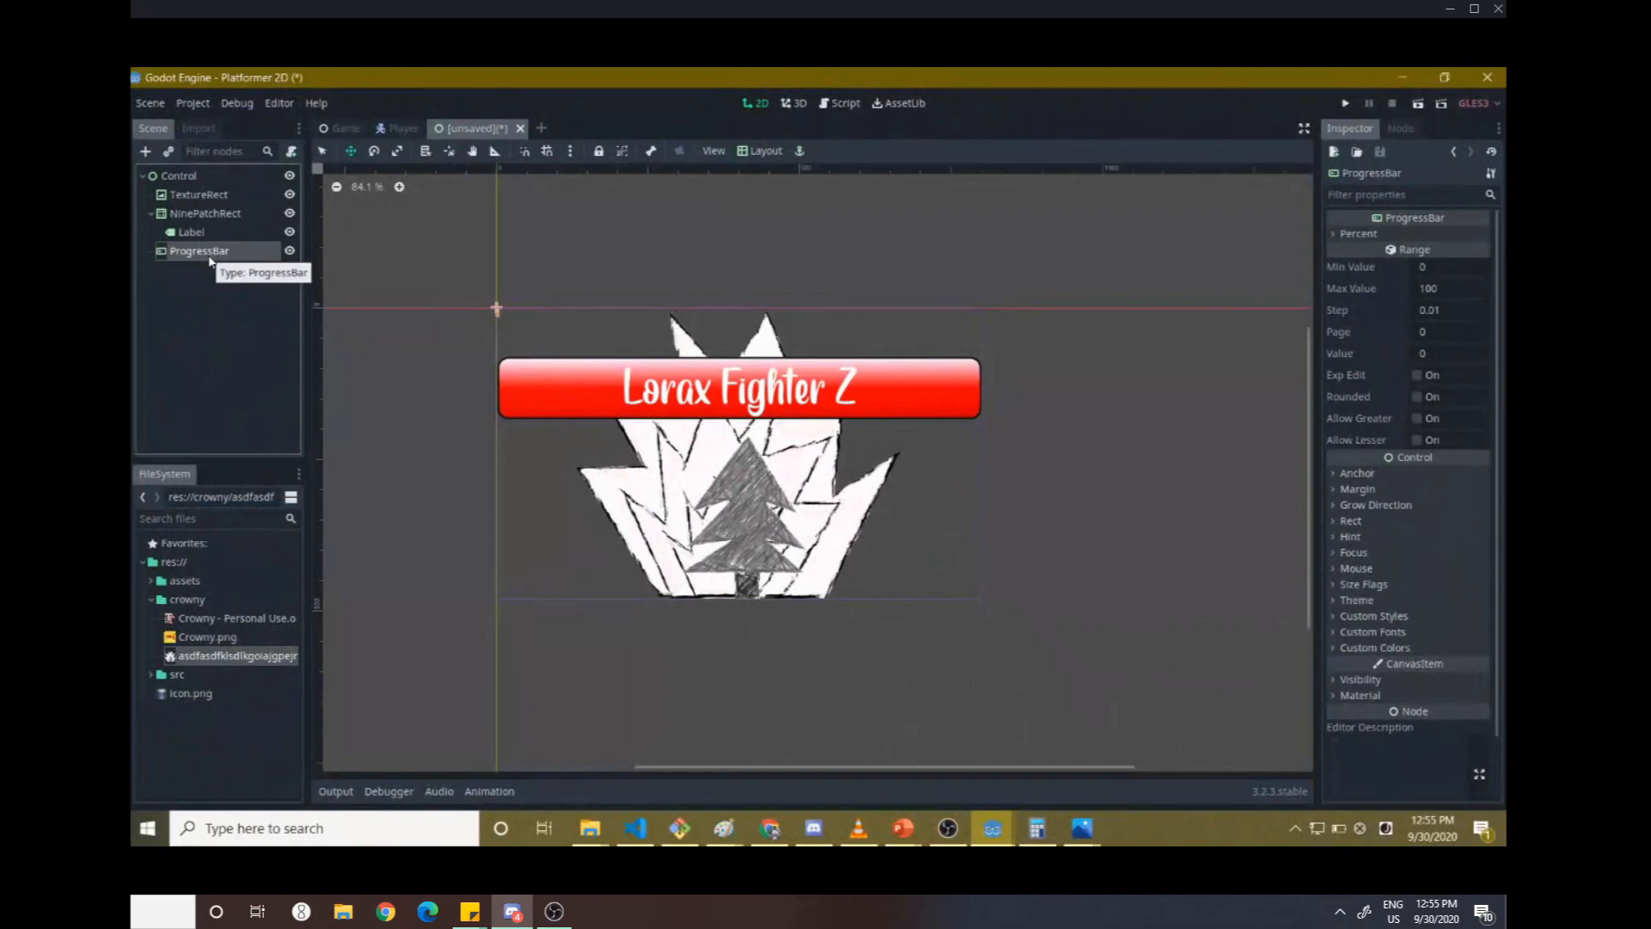
pyautogui.press('Delete')
pyautogui.press('Return')
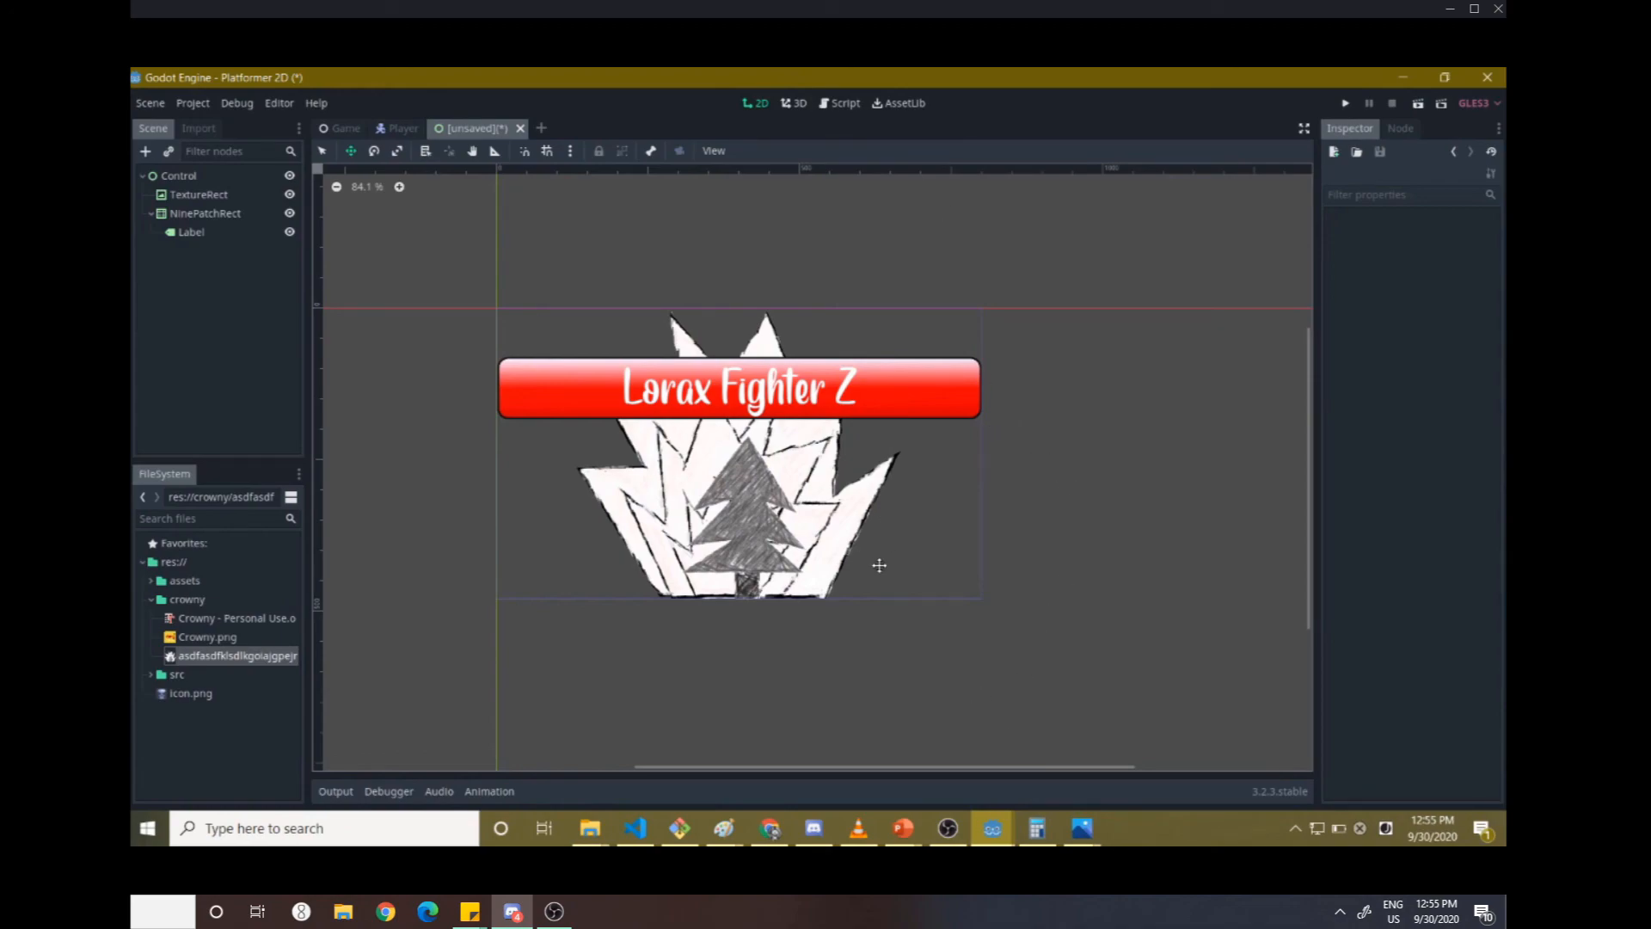
# - Switch to Discord and check the latest messages in the voice-chat channel and the participants in the main-room voice channel
pyautogui.click(814, 828)
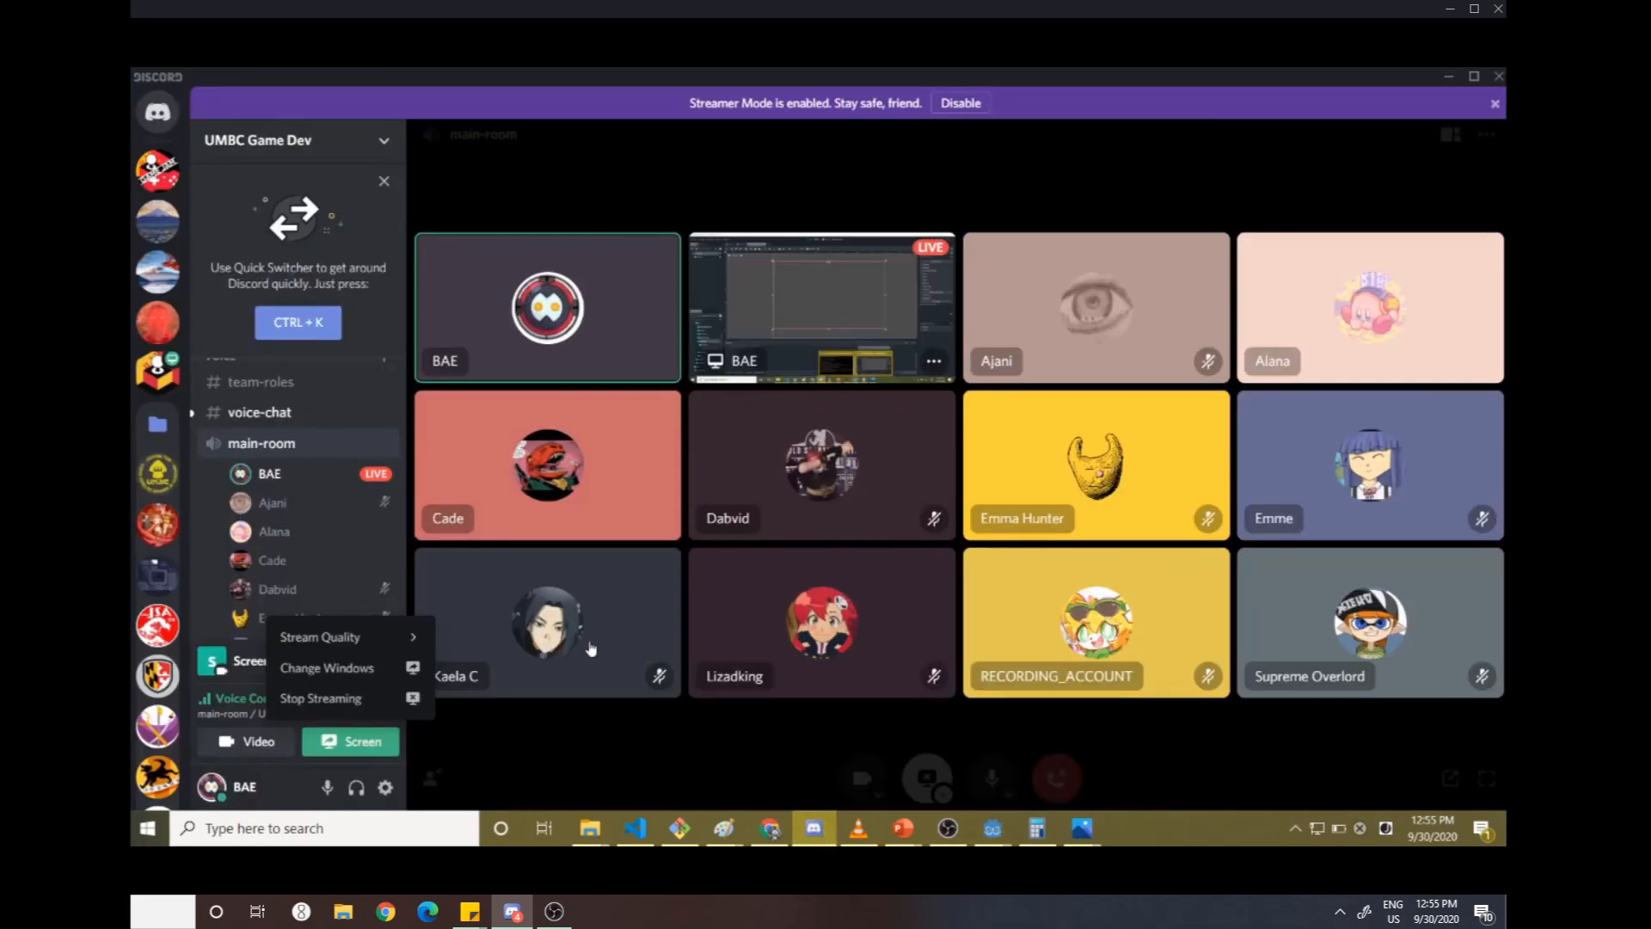
pyautogui.click(260, 412)
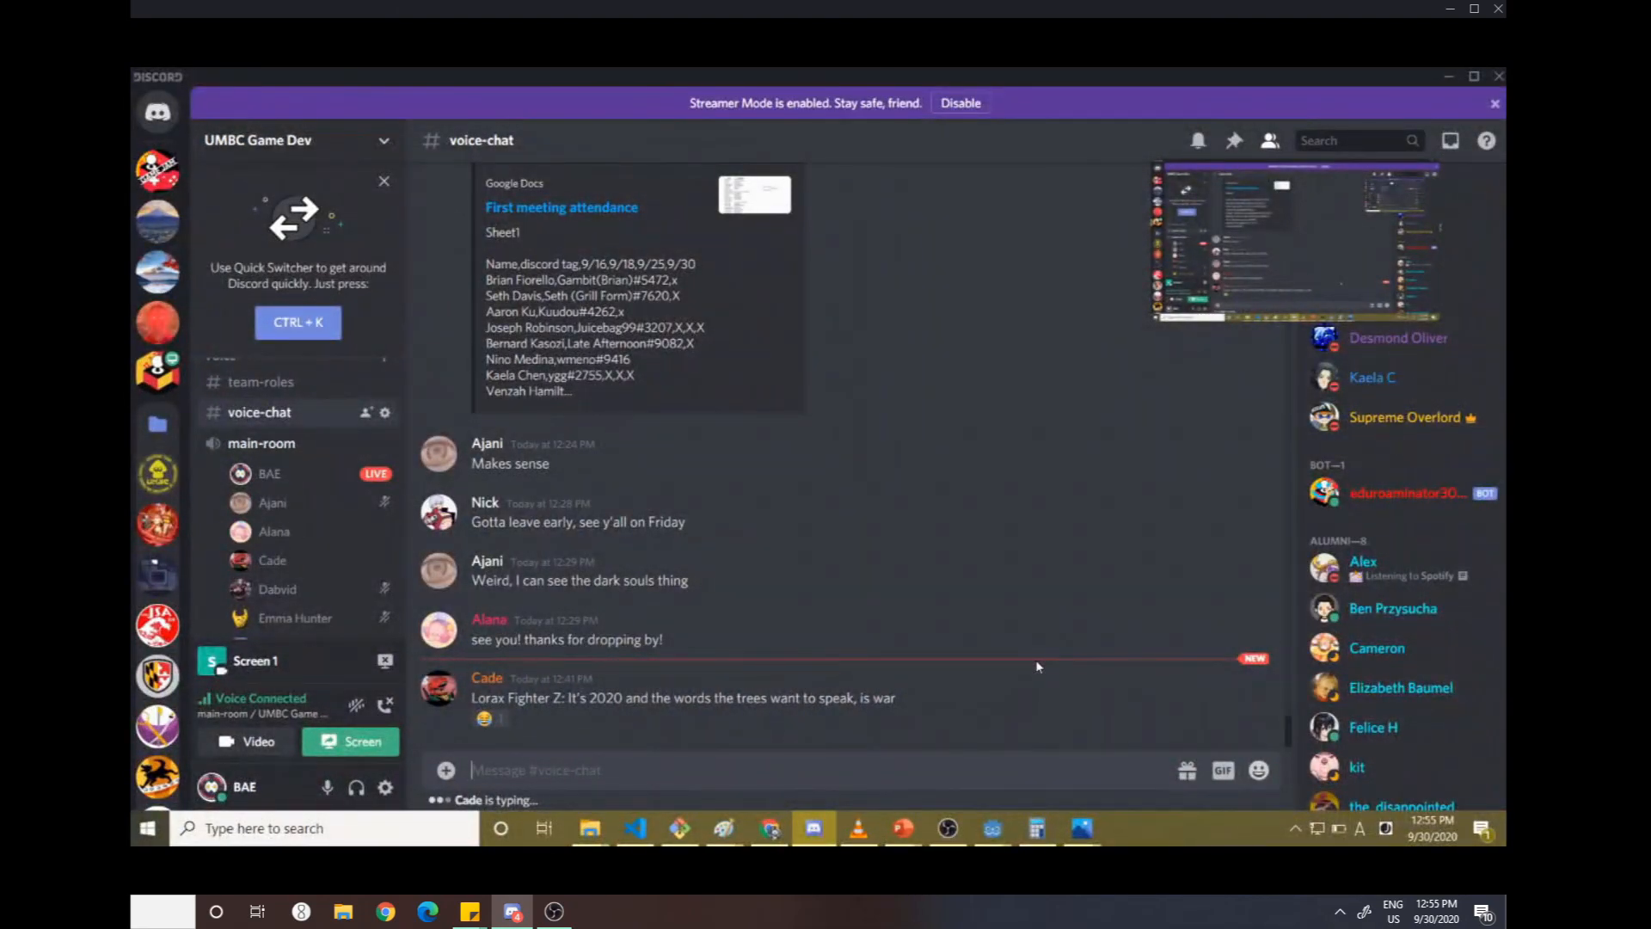
pyautogui.scroll(-3, 290, 504)
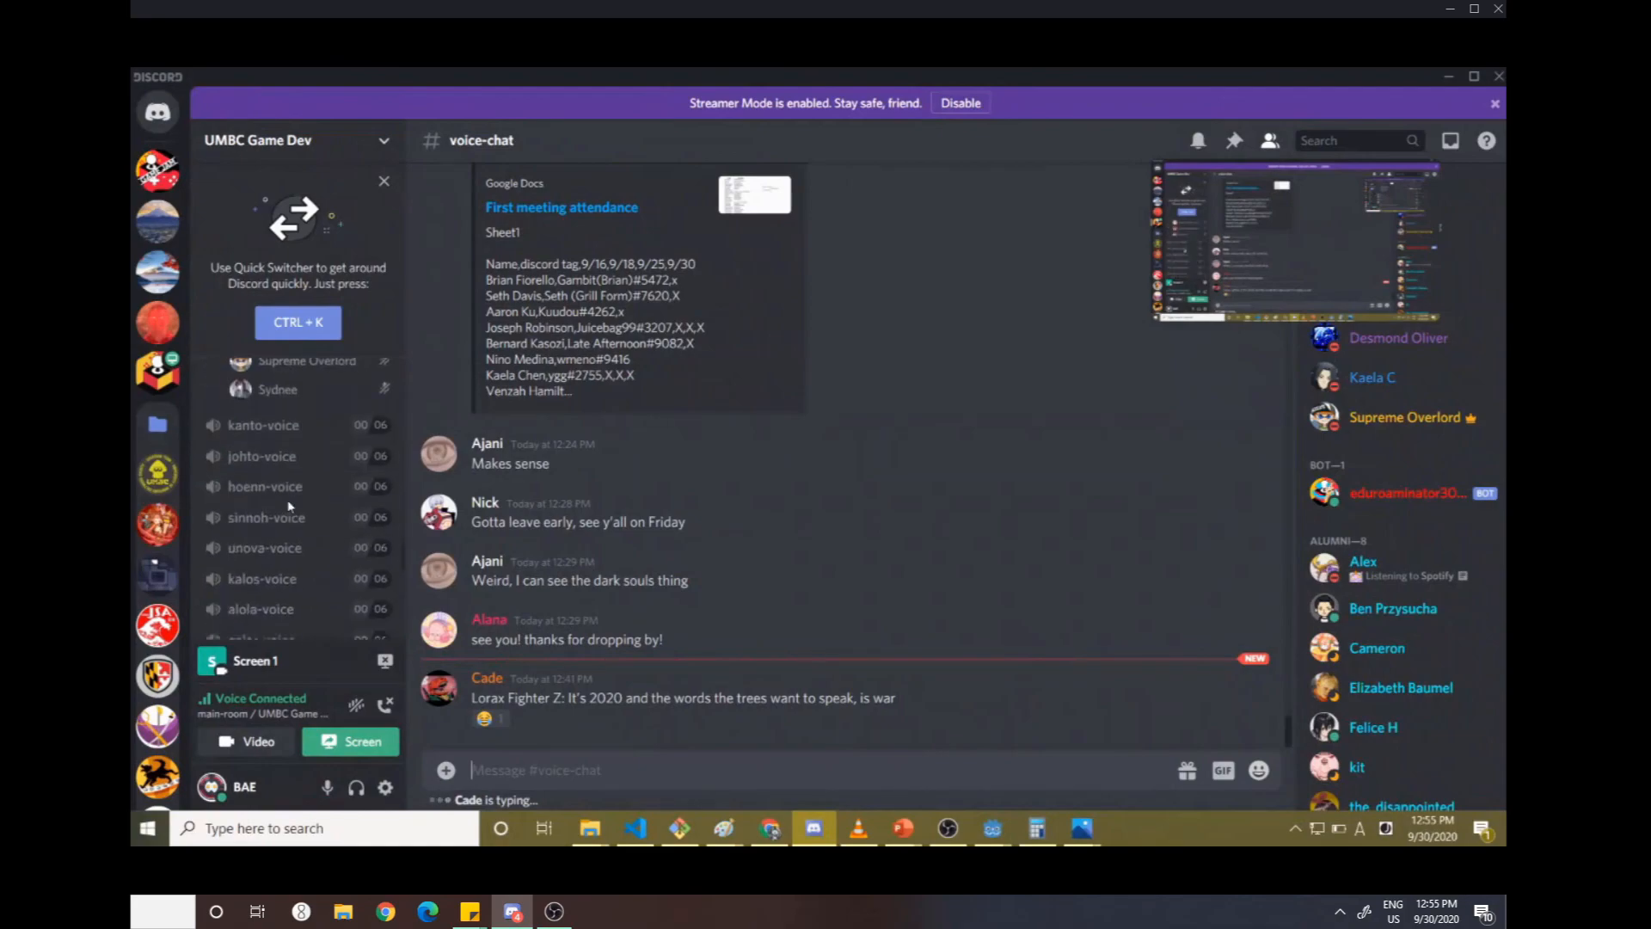
pyautogui.scroll(3, 292, 506)
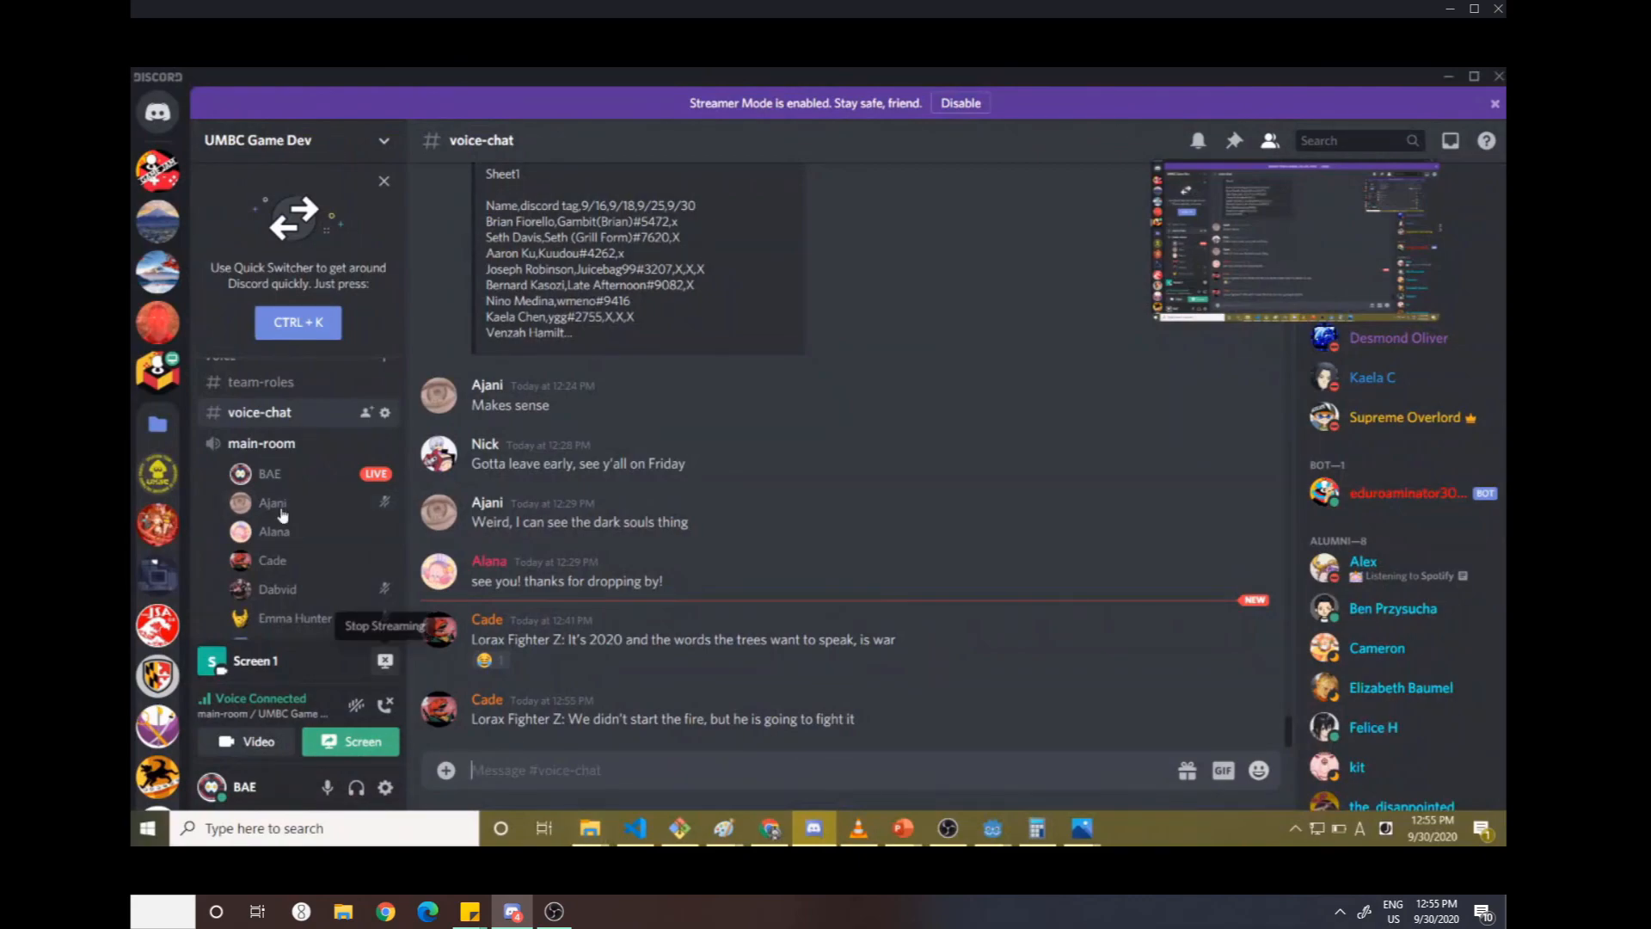
pyautogui.moveTo(792, 435)
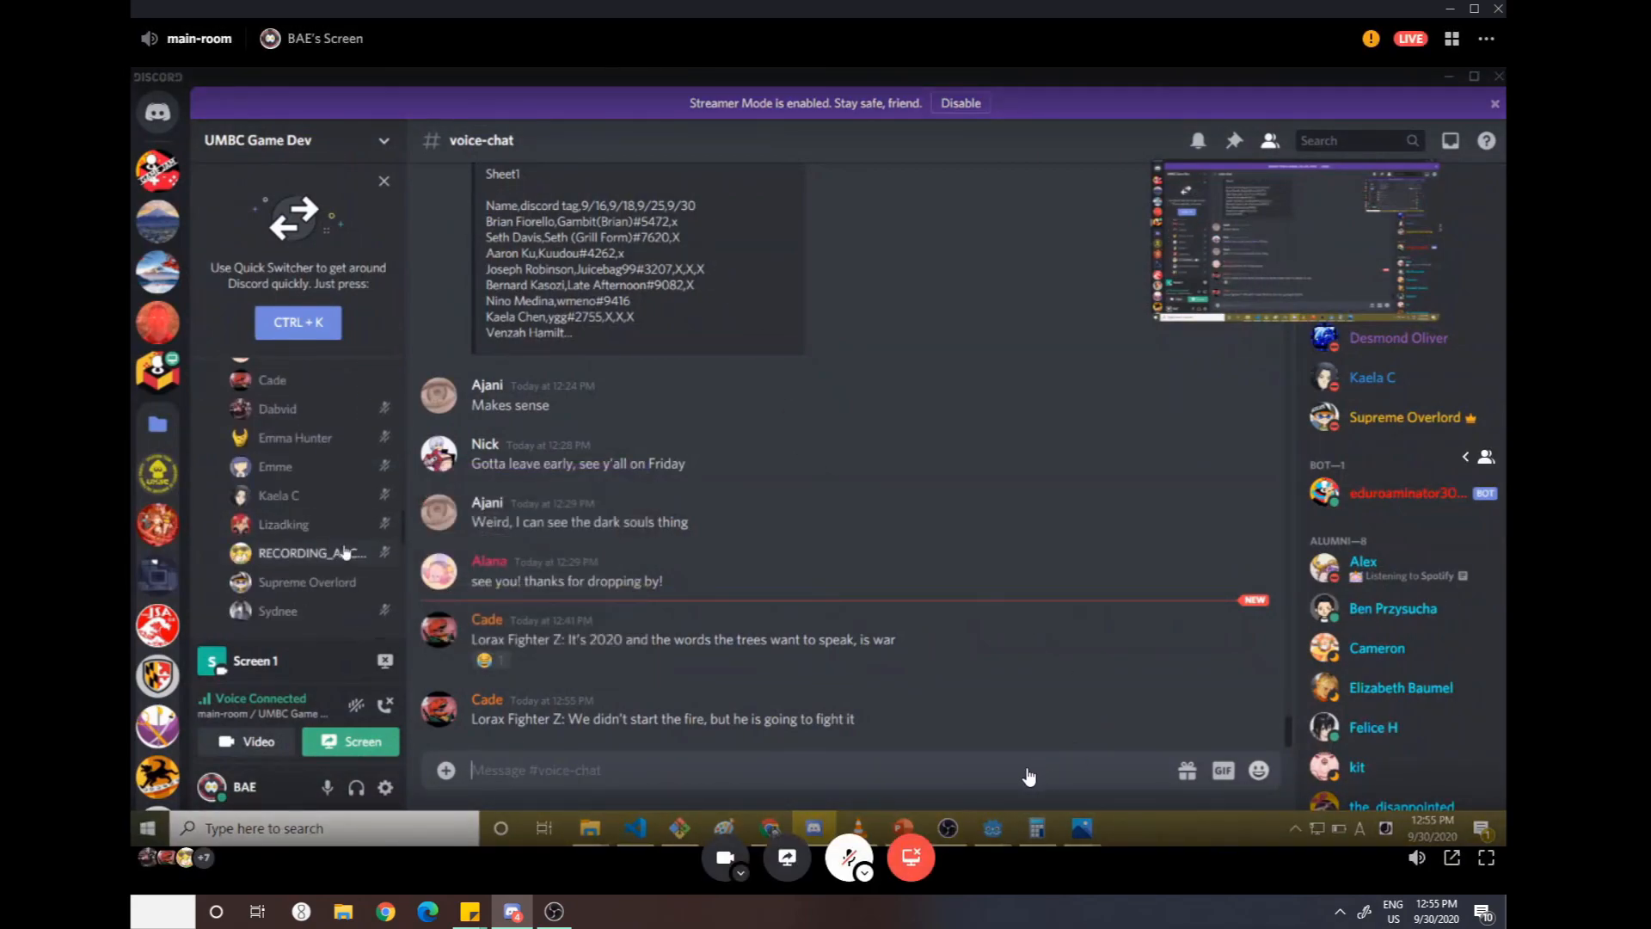